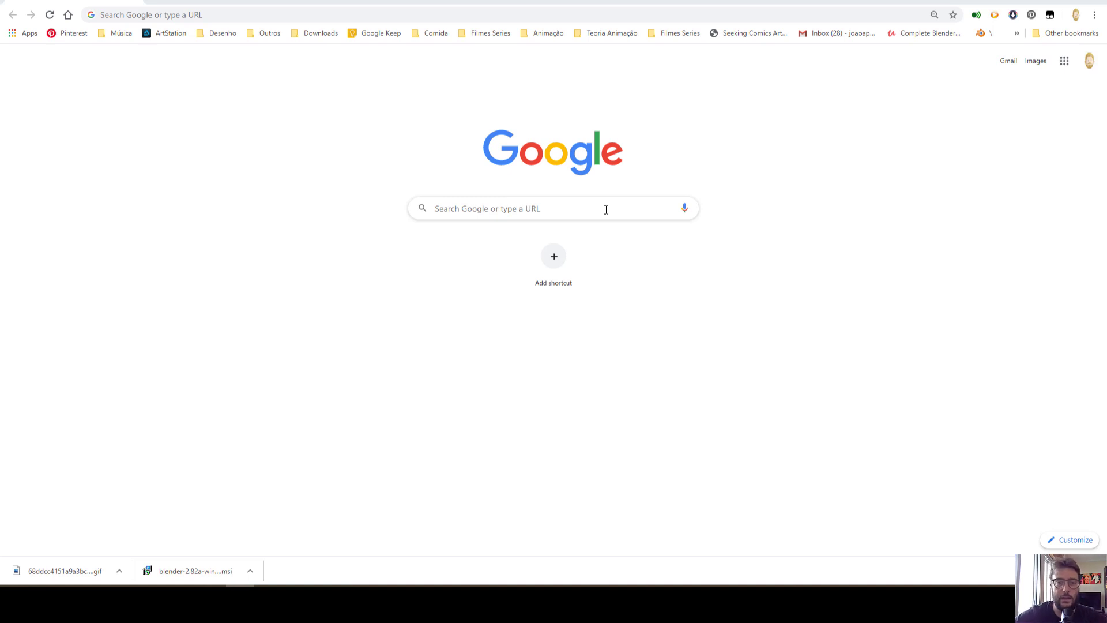
# Search Google for 'car blueprint renault' and show the image results
pyautogui.click(478, 210)
pyautogui.write('ca')
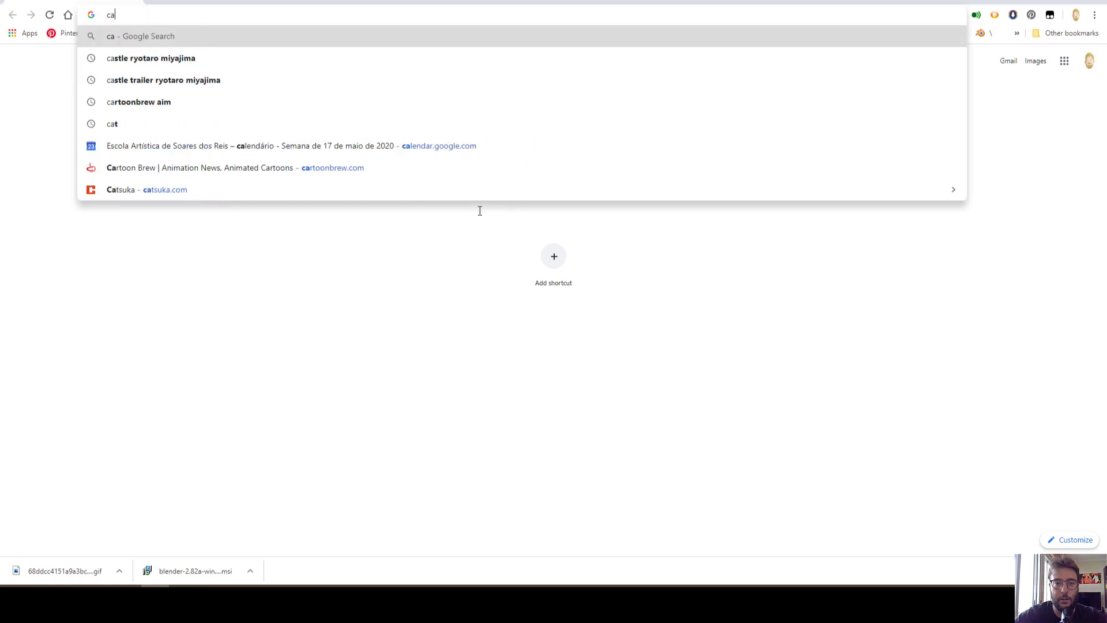
pyautogui.write('r bluetp')
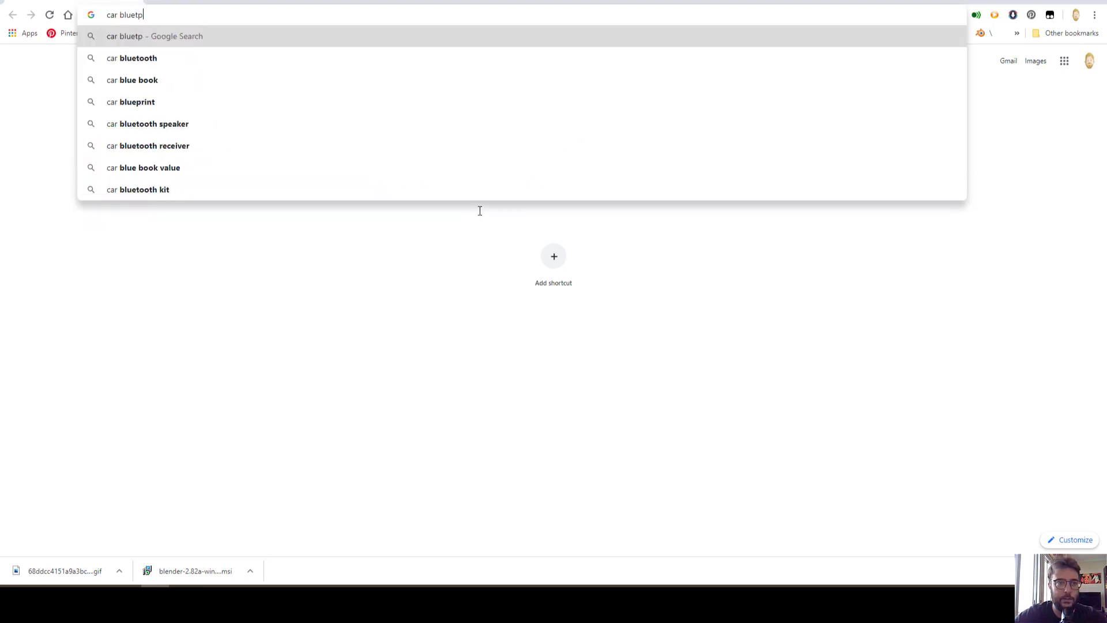
pyautogui.press('BackSpace')
pyautogui.press('BackSpace')
pyautogui.write('print ')
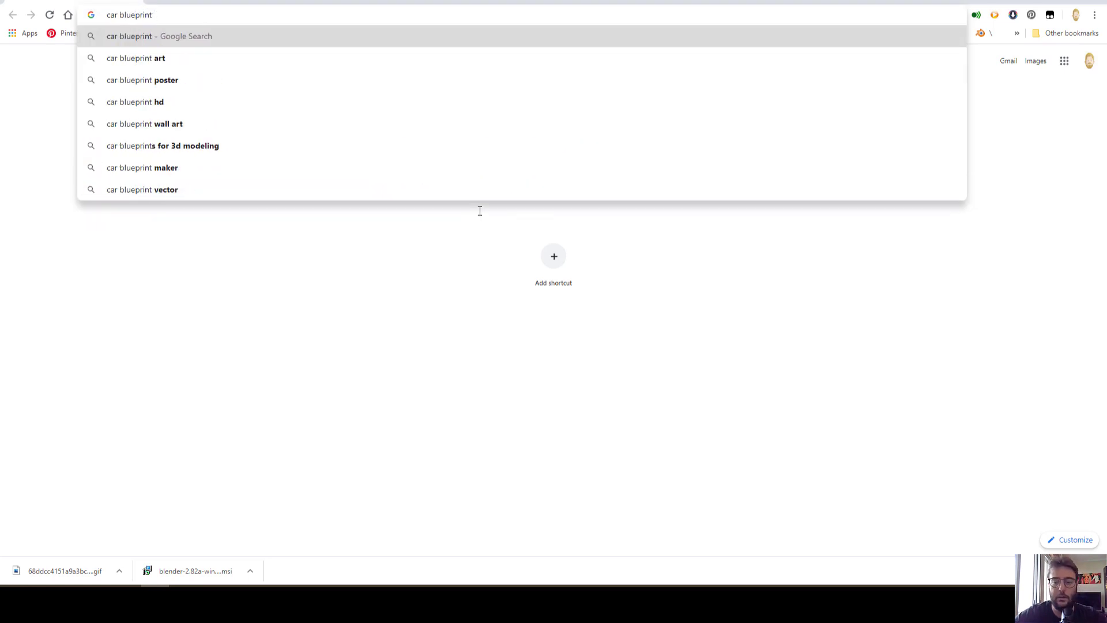
pyautogui.write('rena')
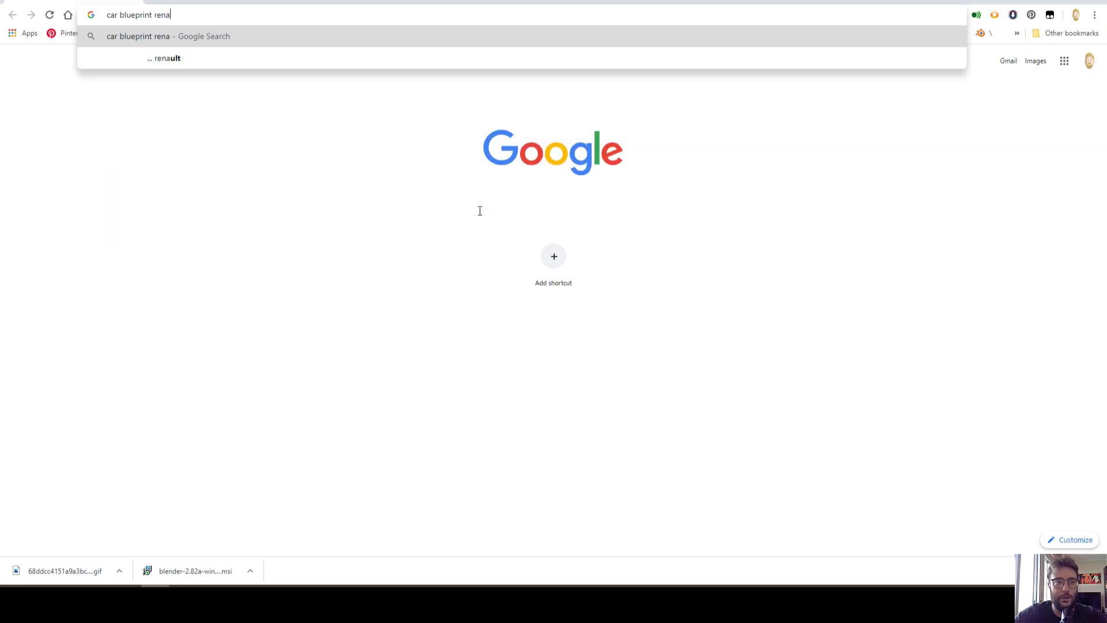
pyautogui.write('ult')
pyautogui.press('Return')
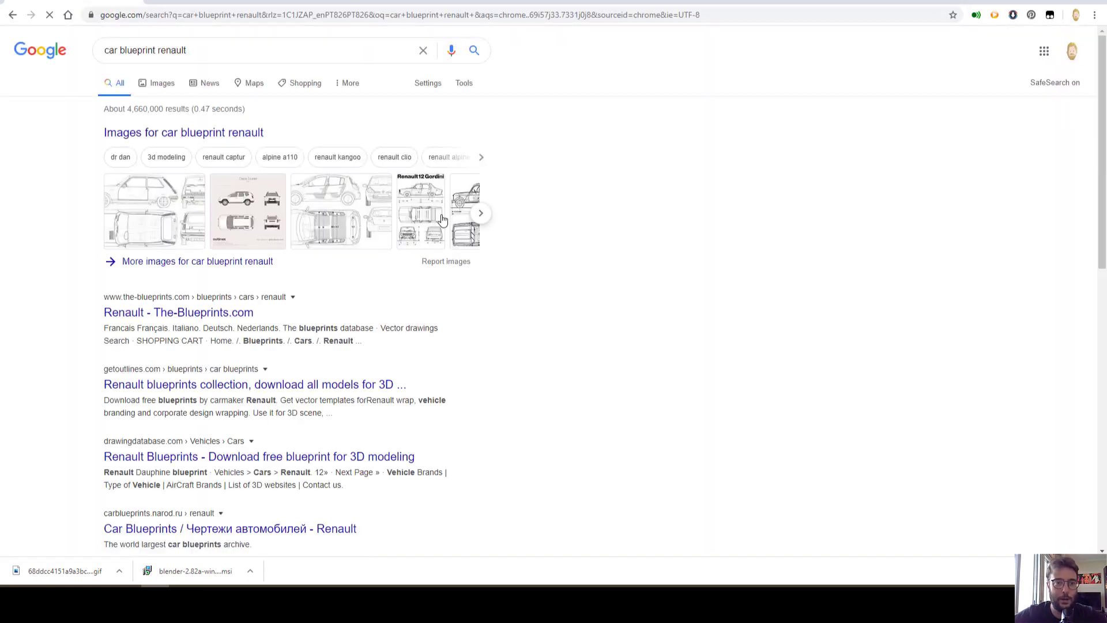
pyautogui.click(149, 133)
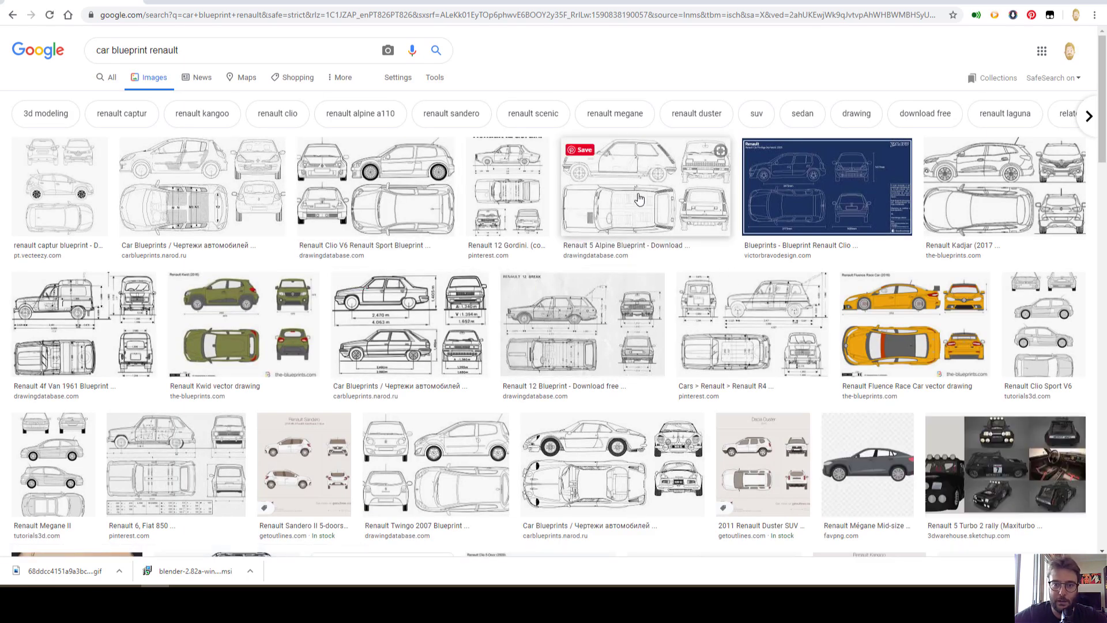
# Open the Renault 5 Alpine blueprint full size in a new tab
pyautogui.click(624, 213)
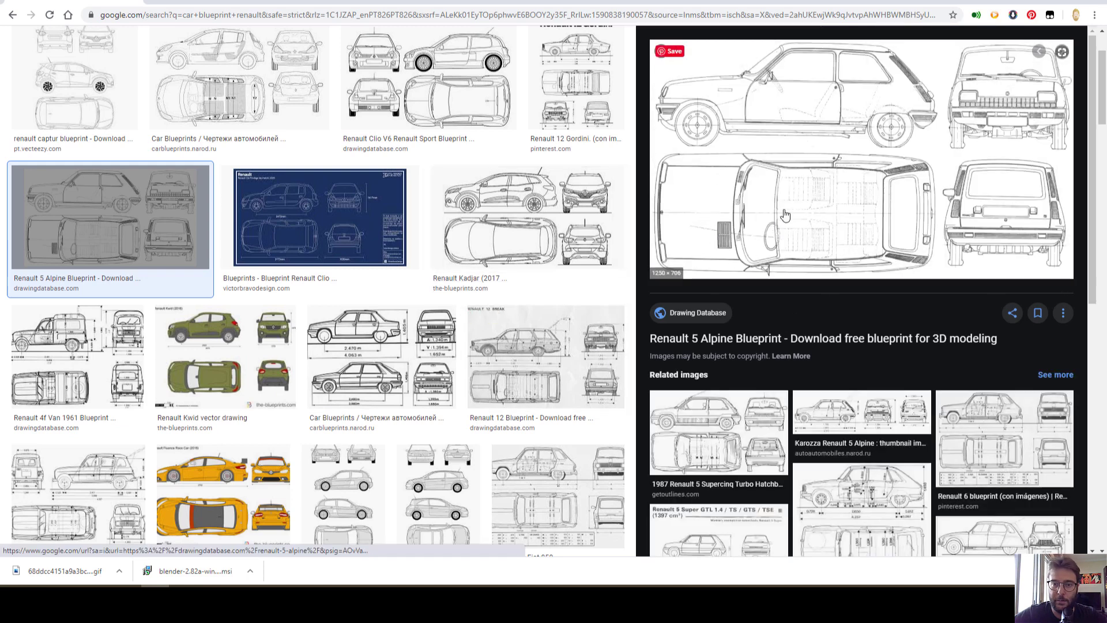
pyautogui.rightClick(767, 167)
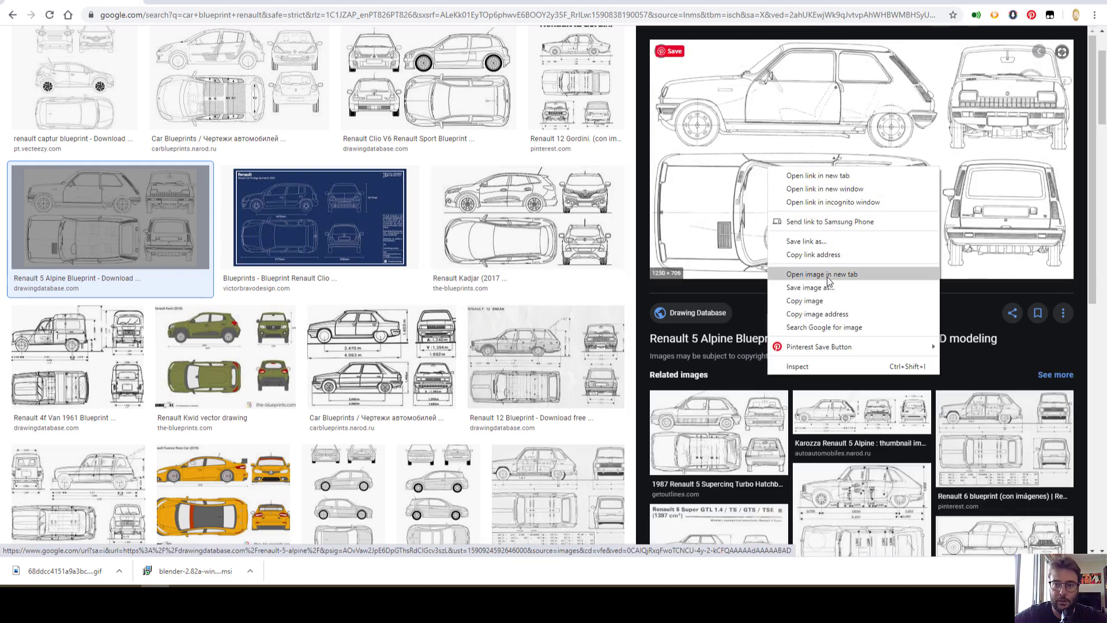
pyautogui.click(829, 275)
pyautogui.hotkey('ctrl', 'Tab')
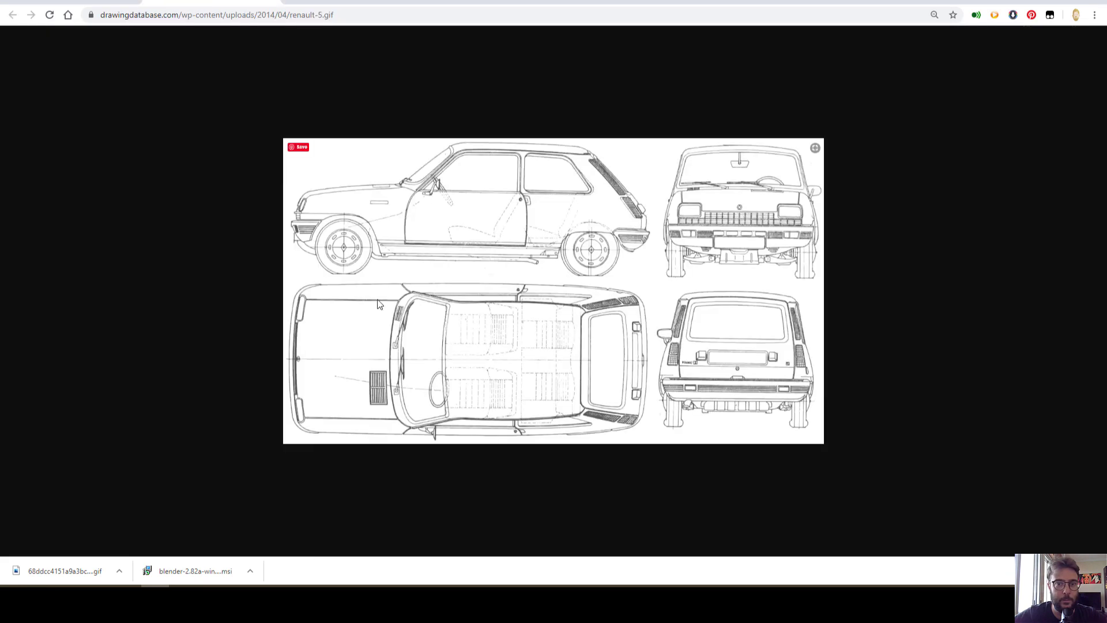
# Save the full-size blueprint image to the Desktop as renault-5.gif
pyautogui.rightClick(475, 279)
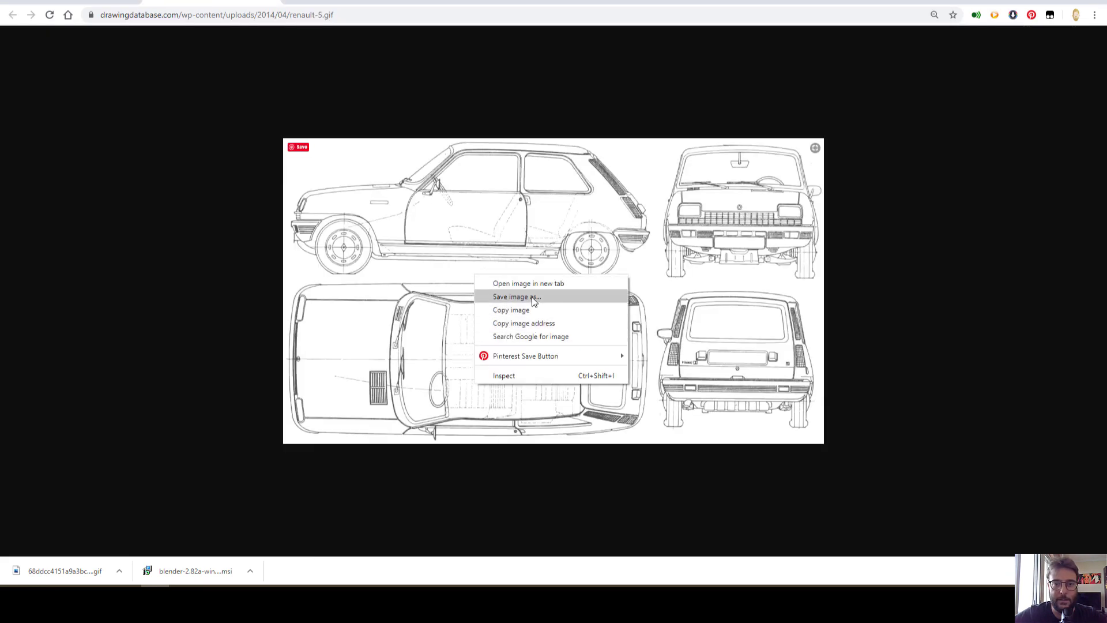
pyautogui.click(535, 299)
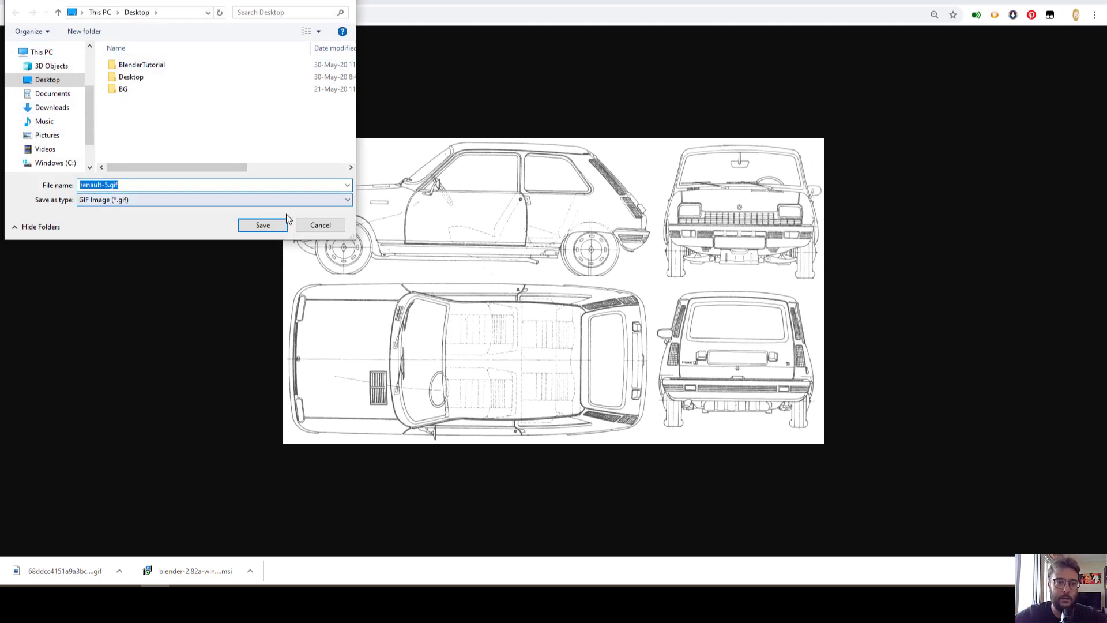
pyautogui.click(266, 225)
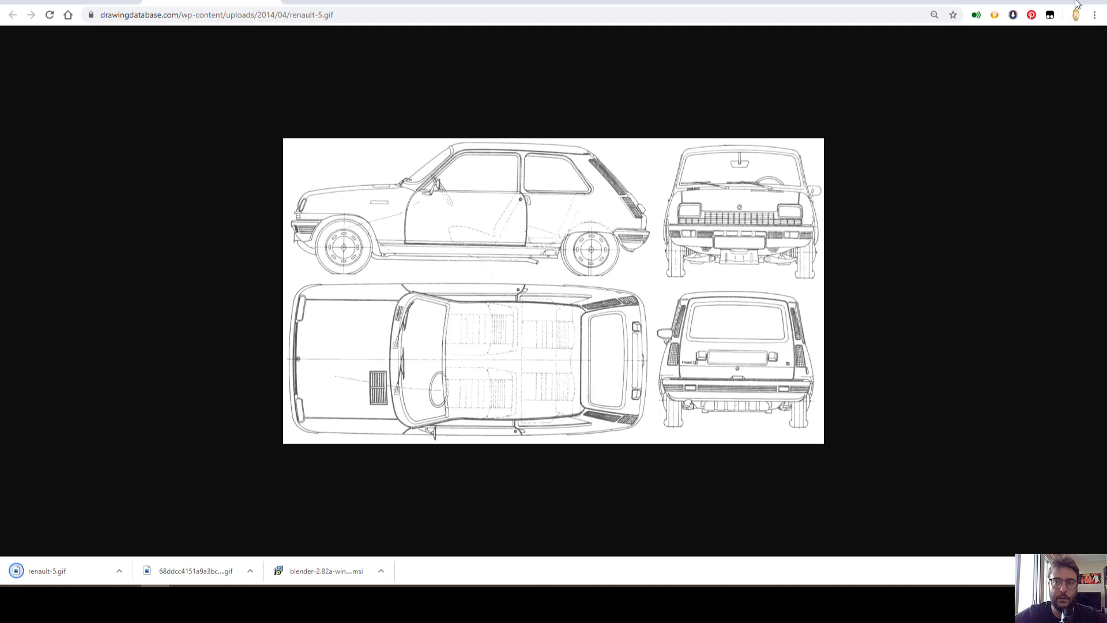
# Launch Paint and load the Renault 5 blueprint image into it
pyautogui.press('super+d')
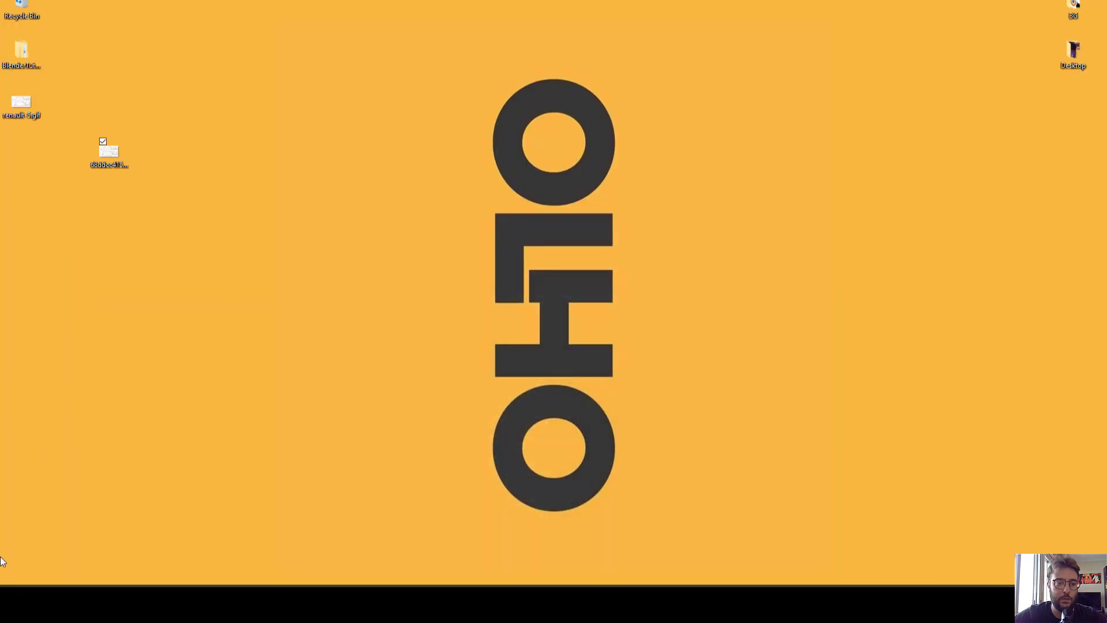
pyautogui.press('super+s')
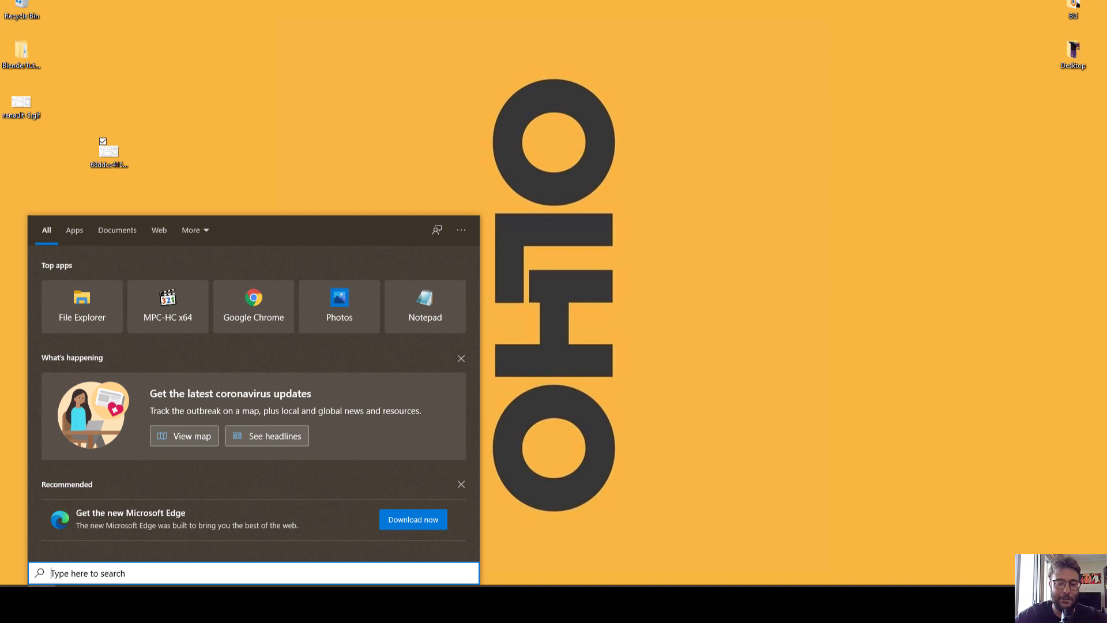
pyautogui.write('paint')
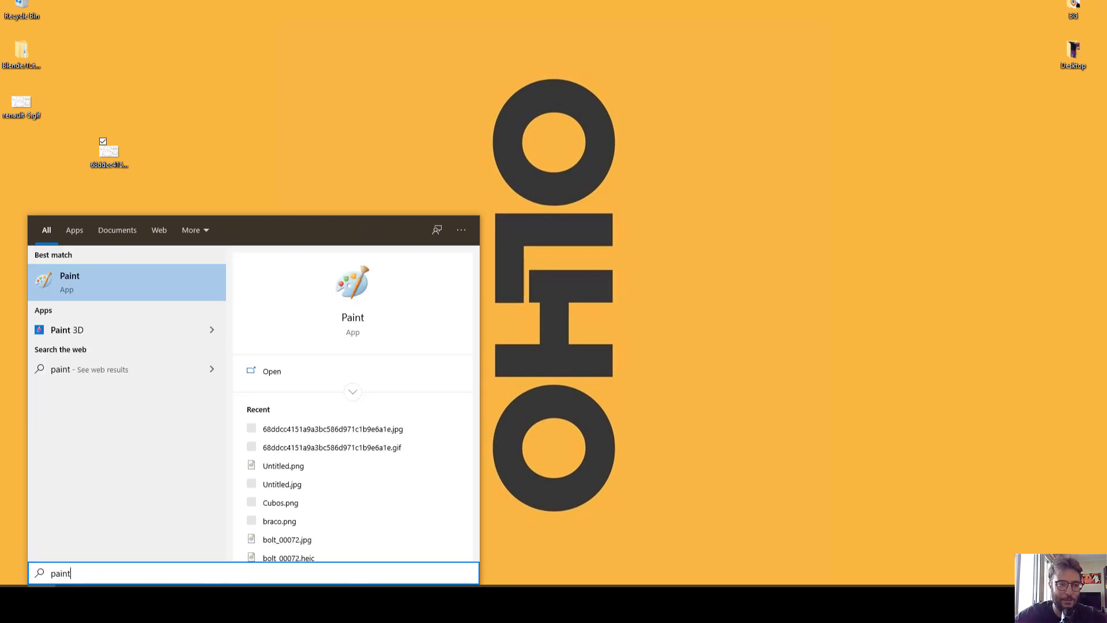
pyautogui.press('Return')
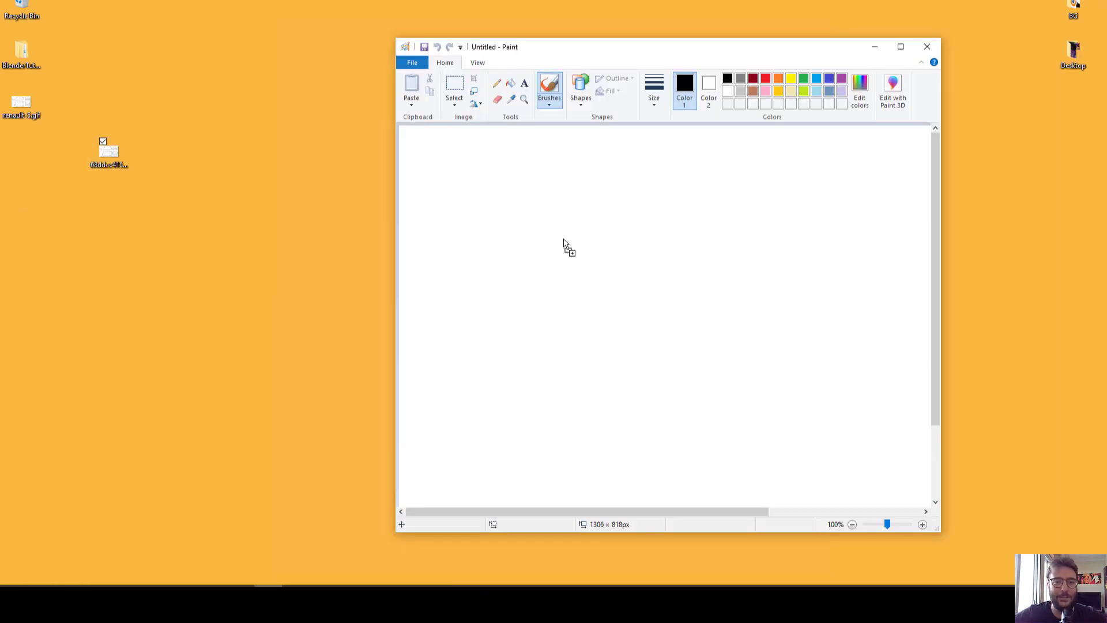
pyautogui.moveTo(564, 239); pyautogui.dragTo(564, 240)
# Save the blueprint from Paint as a JPEG named Renault5.jpg
pyautogui.click(412, 62)
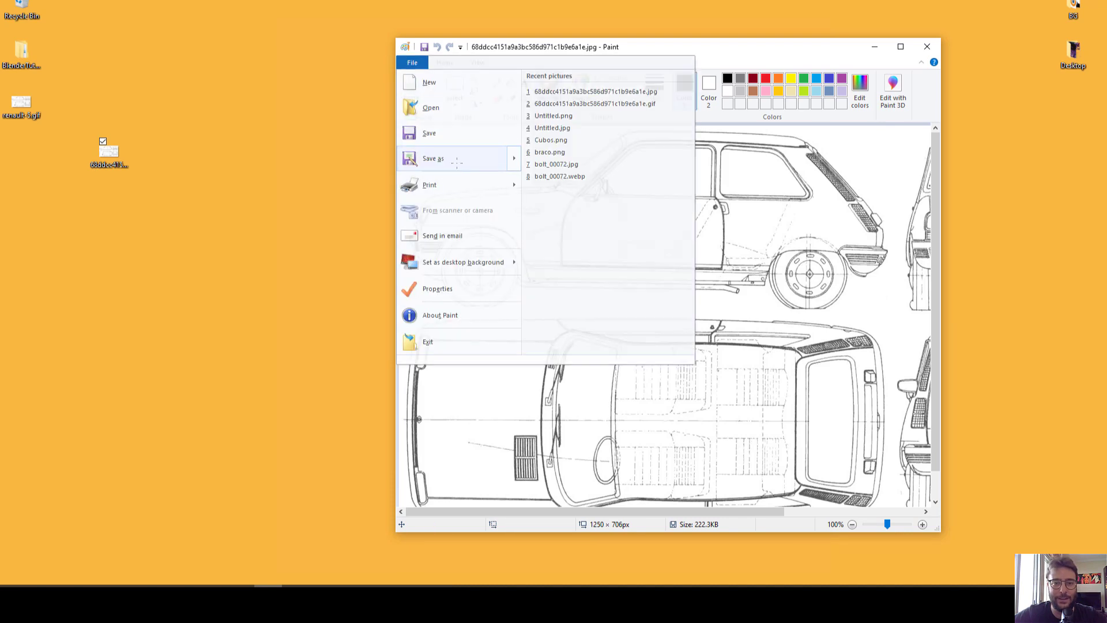
pyautogui.click(456, 162)
pyautogui.click(544, 253)
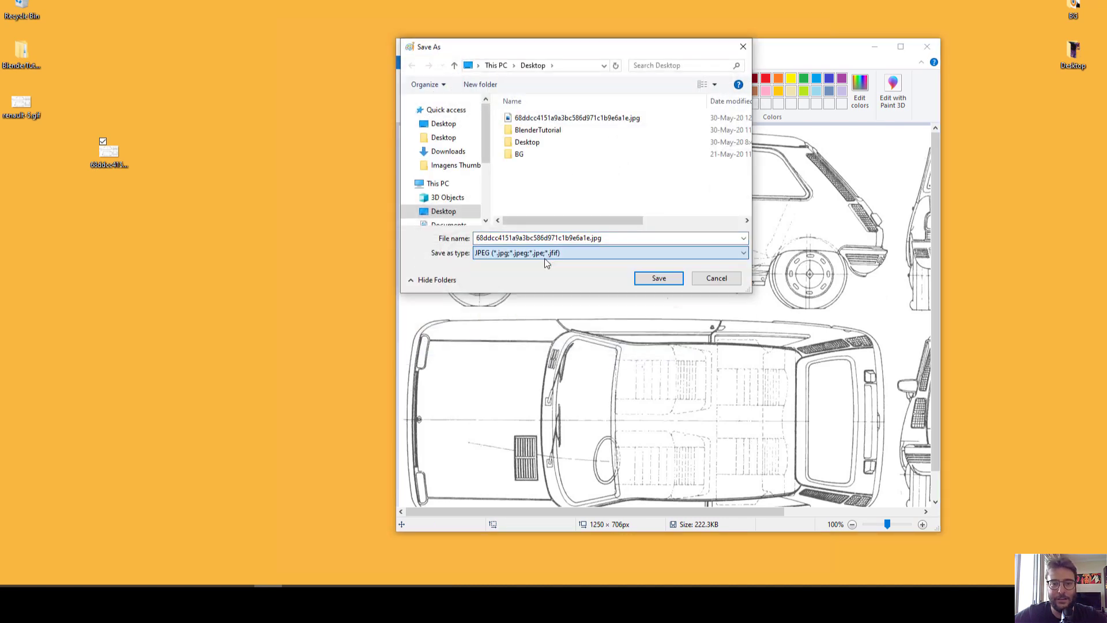
pyautogui.click(572, 238)
pyautogui.write('Renaul')
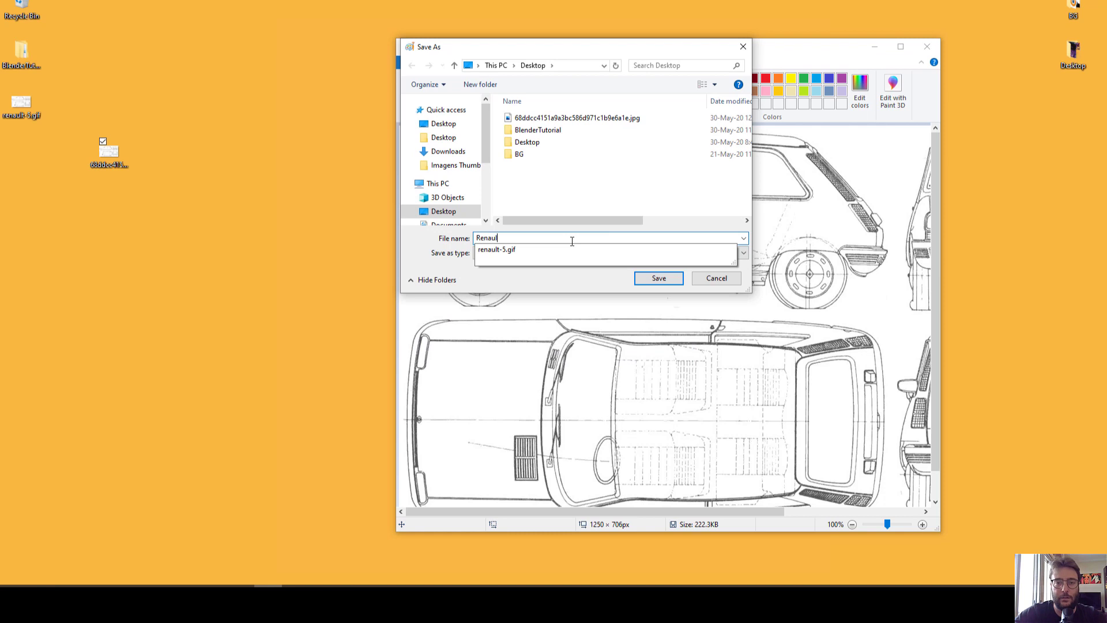
pyautogui.write('4')
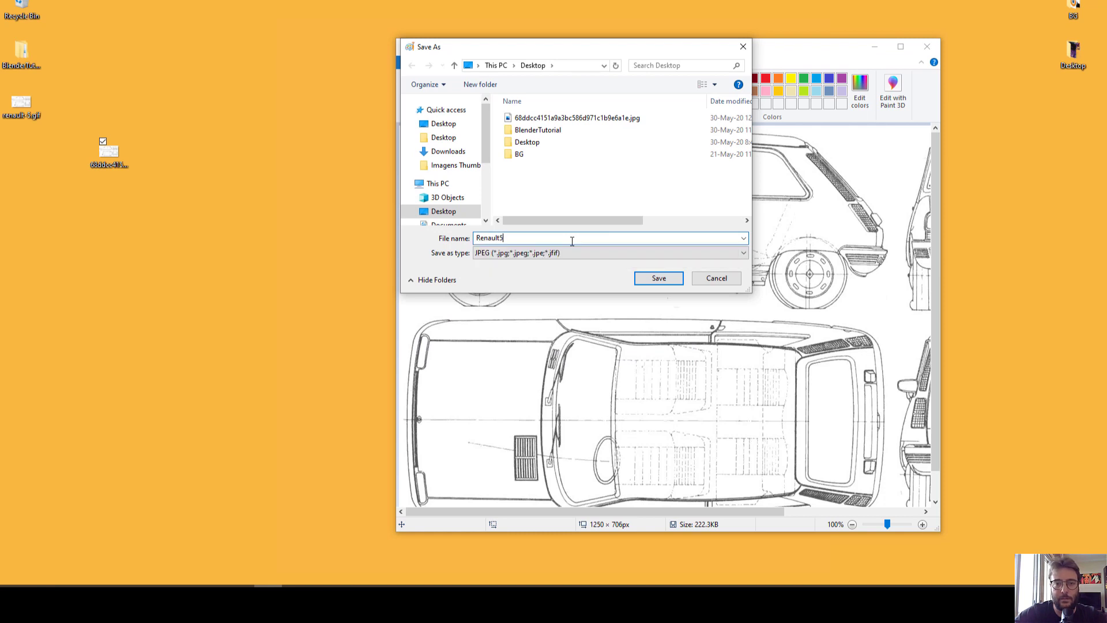
pyautogui.press('Return')
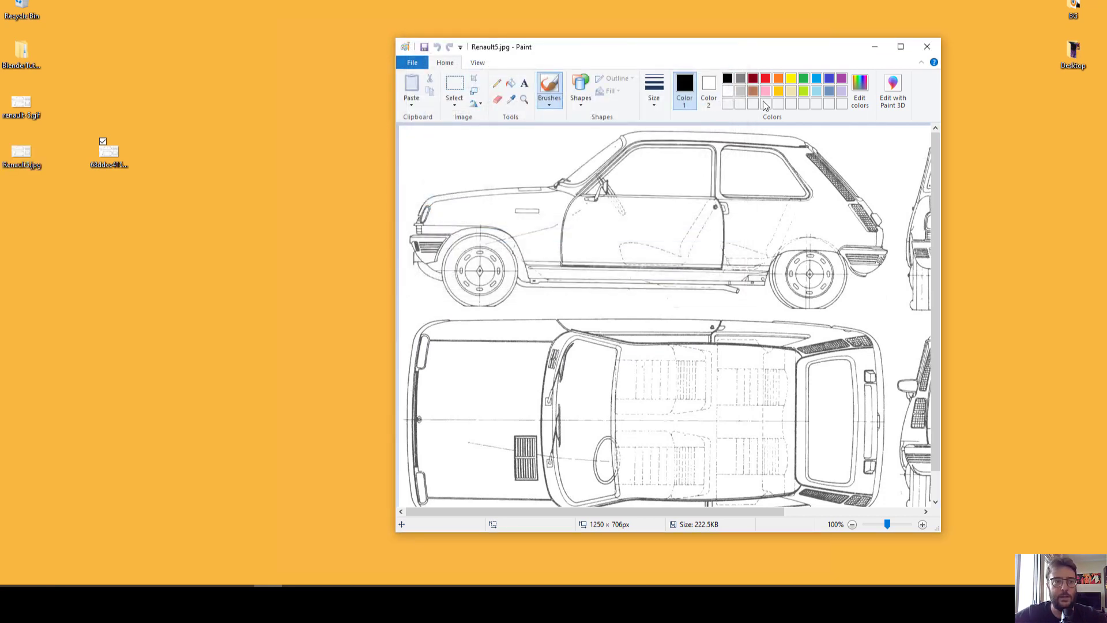
# Close Paint and delete the old downloaded blueprint copy from the desktop
pyautogui.click(927, 47)
pyautogui.moveTo(227, 163)
pyautogui.mouseDown()
pyautogui.moveTo(78, 81)
pyautogui.moveTo(21, 9)
pyautogui.mouseUp()
pyautogui.press('Delete')
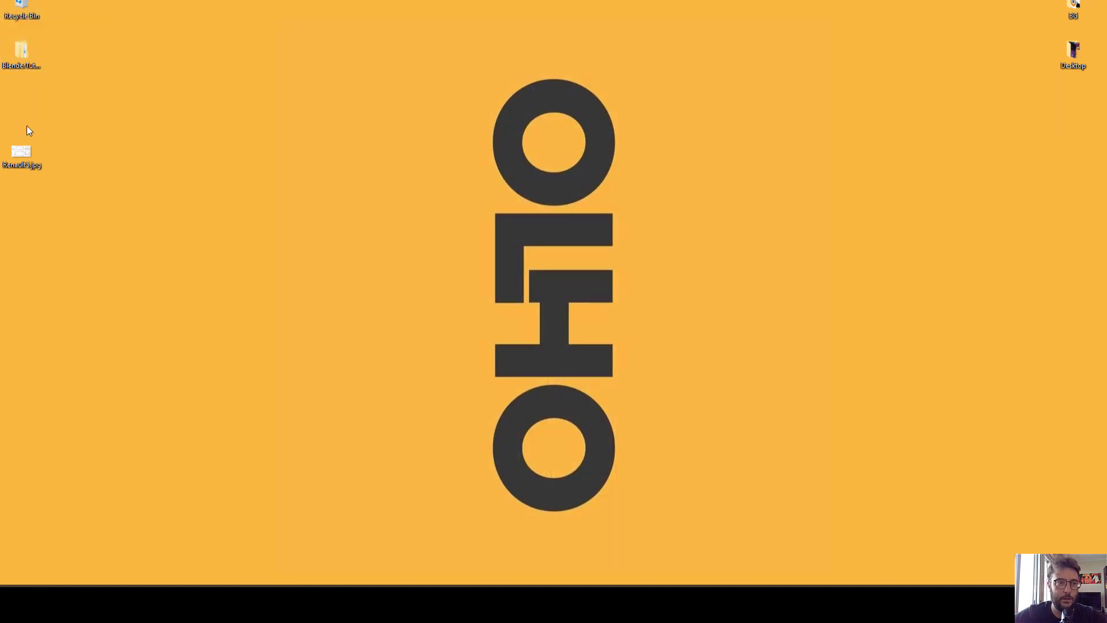
# Create a desktop folder named 'Blender Renault 5 tutorial' and move it beside the other icons
pyautogui.rightClick(169, 345)
pyautogui.moveTo(95, 465)
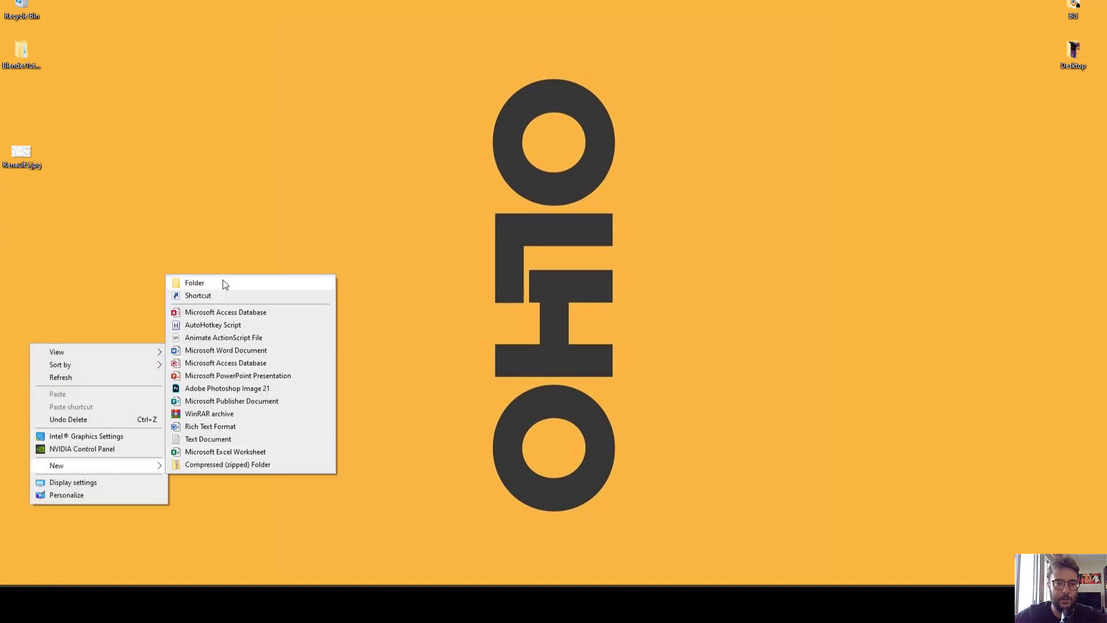
pyautogui.click(225, 284)
pyautogui.write('B')
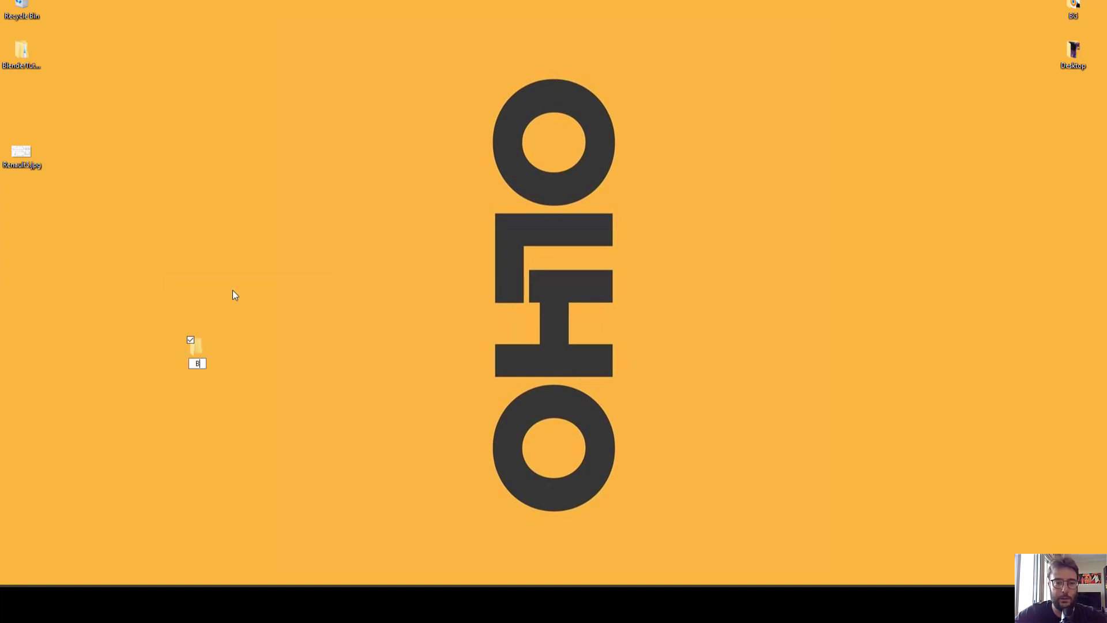
pyautogui.write('lenderRen')
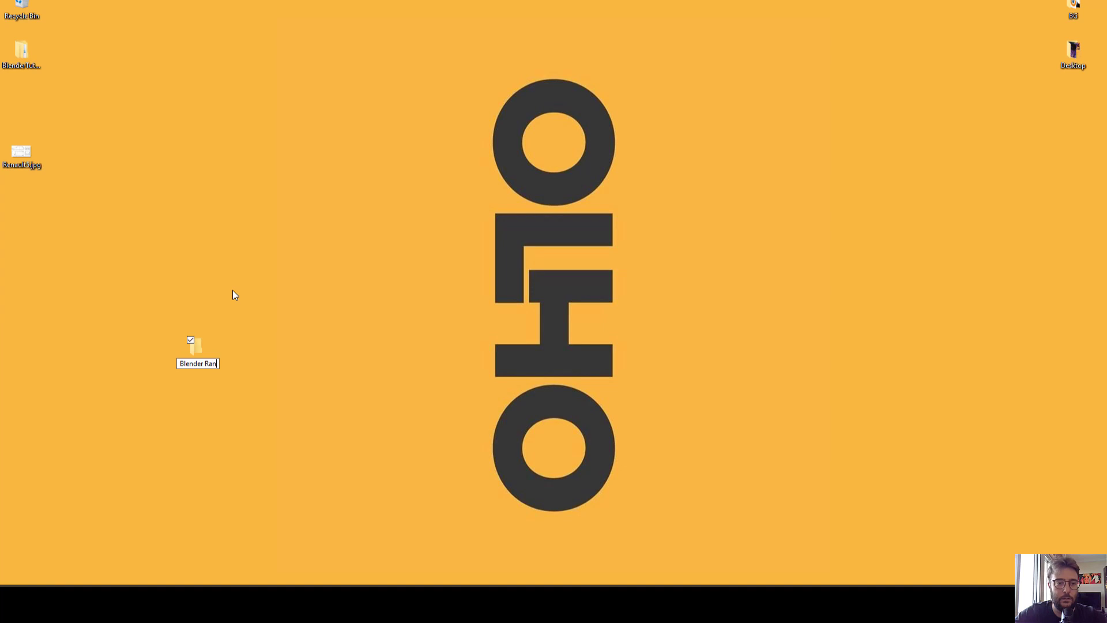
pyautogui.write('ault')
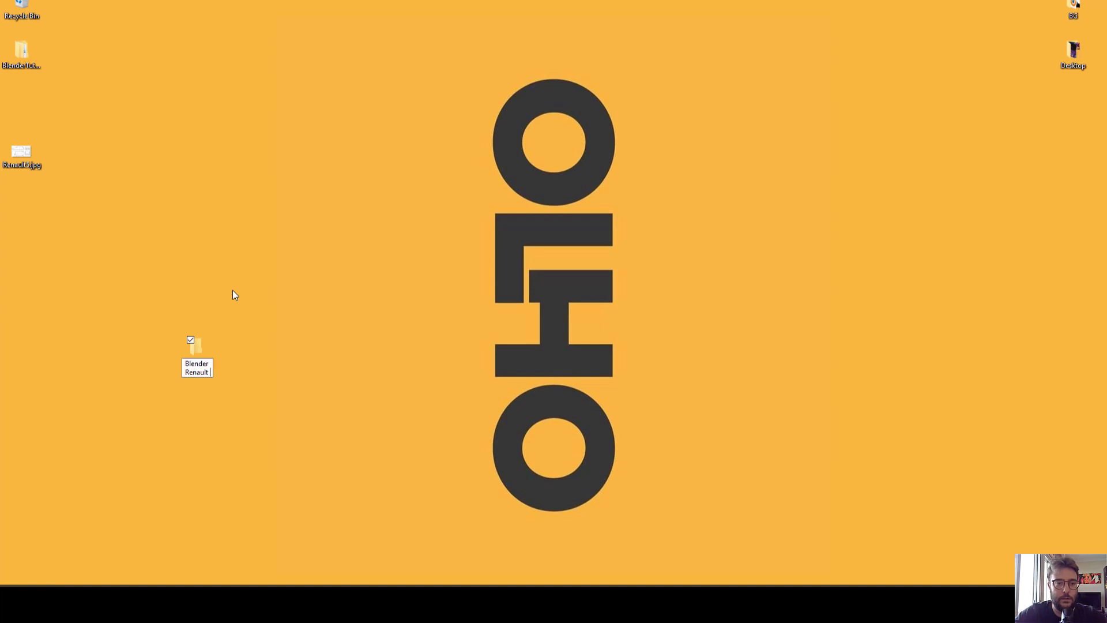
pyautogui.write(' 5 Tut')
pyautogui.press('BackSpace')
pyautogui.press('BackSpace')
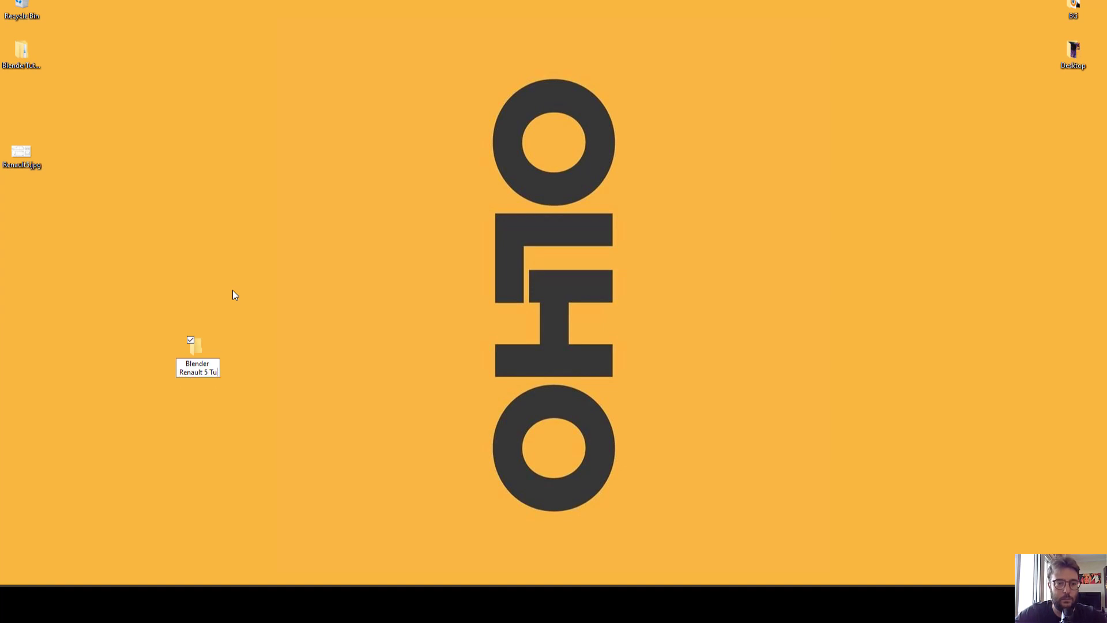
pyautogui.press('BackSpace')
pyautogui.press('BackSpace')
pyautogui.write('t')
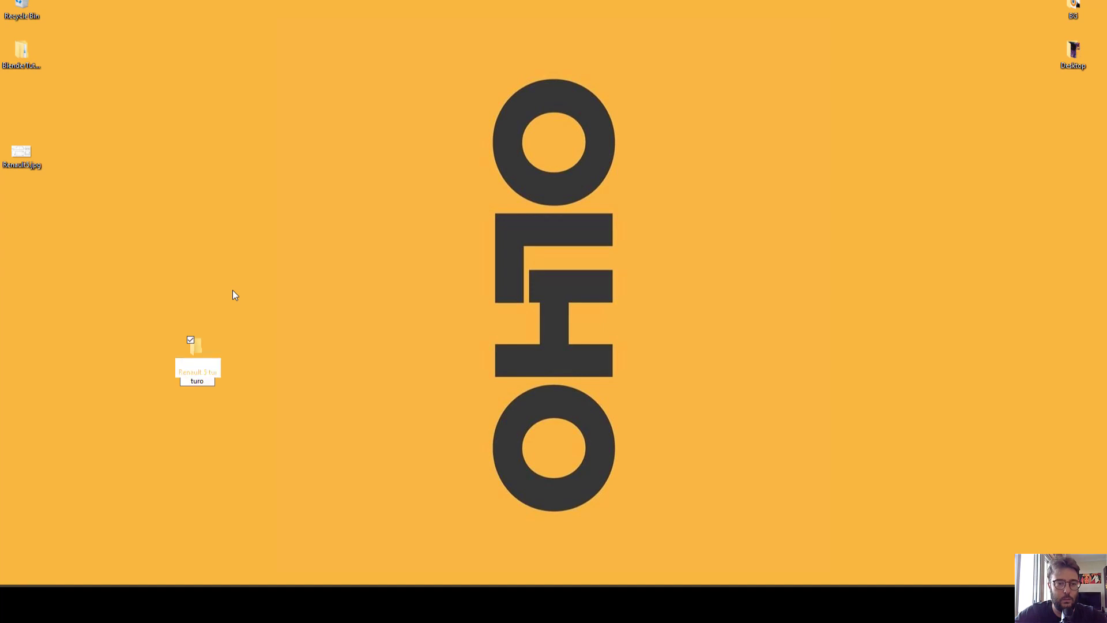
pyautogui.write('utor')
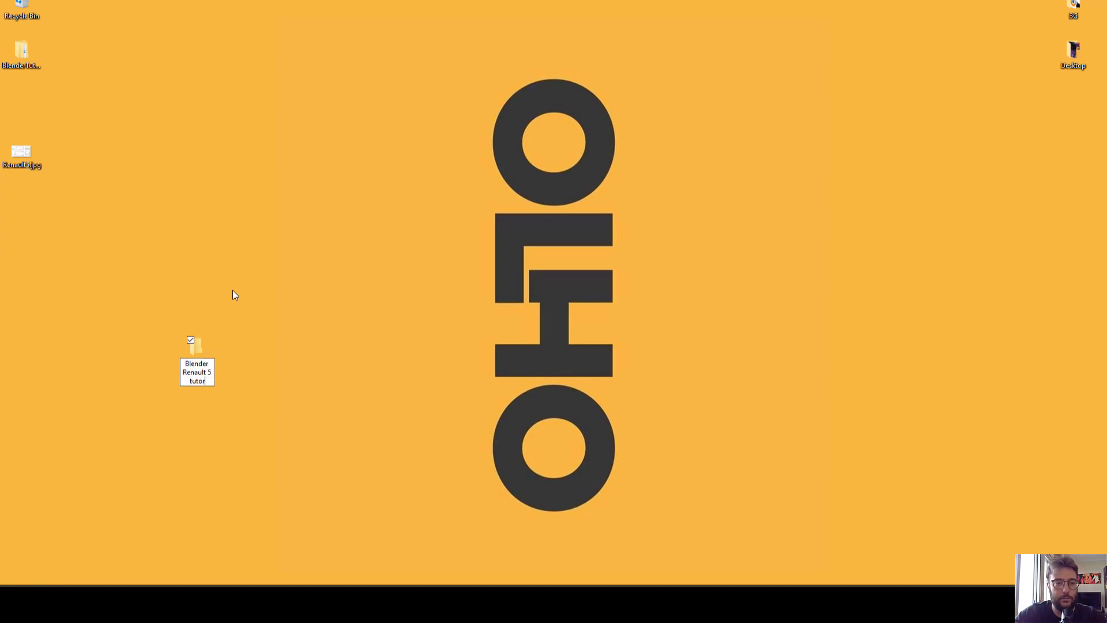
pyautogui.write('ial')
pyautogui.click(233, 295)
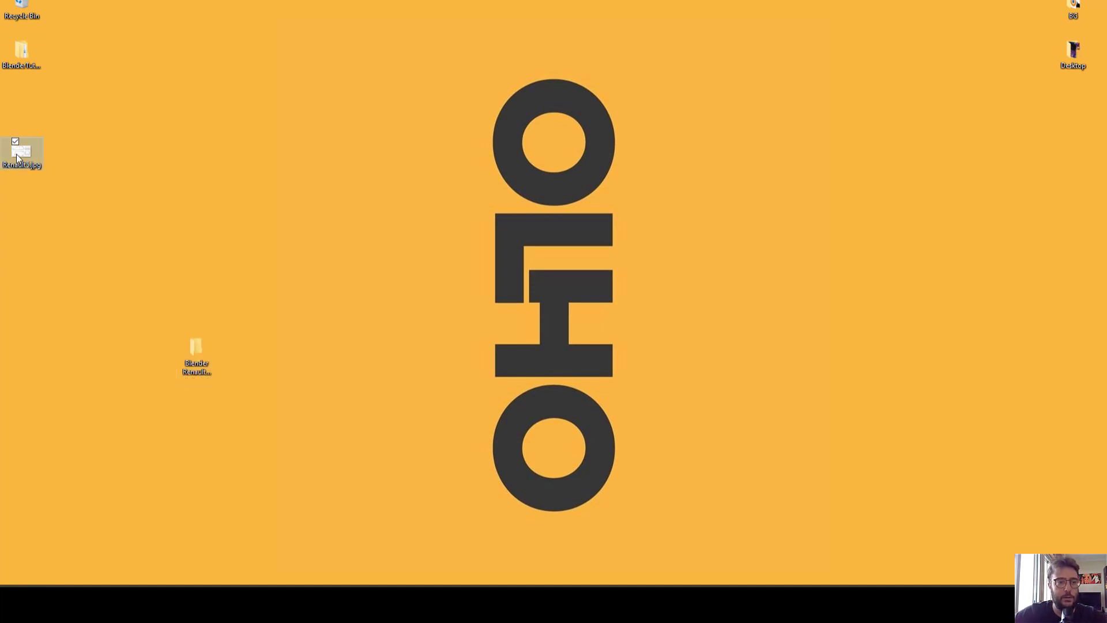
pyautogui.moveTo(201, 354)
pyautogui.mouseDown()
pyautogui.moveTo(140, 249)
pyautogui.moveTo(65, 218)
pyautogui.mouseUp()
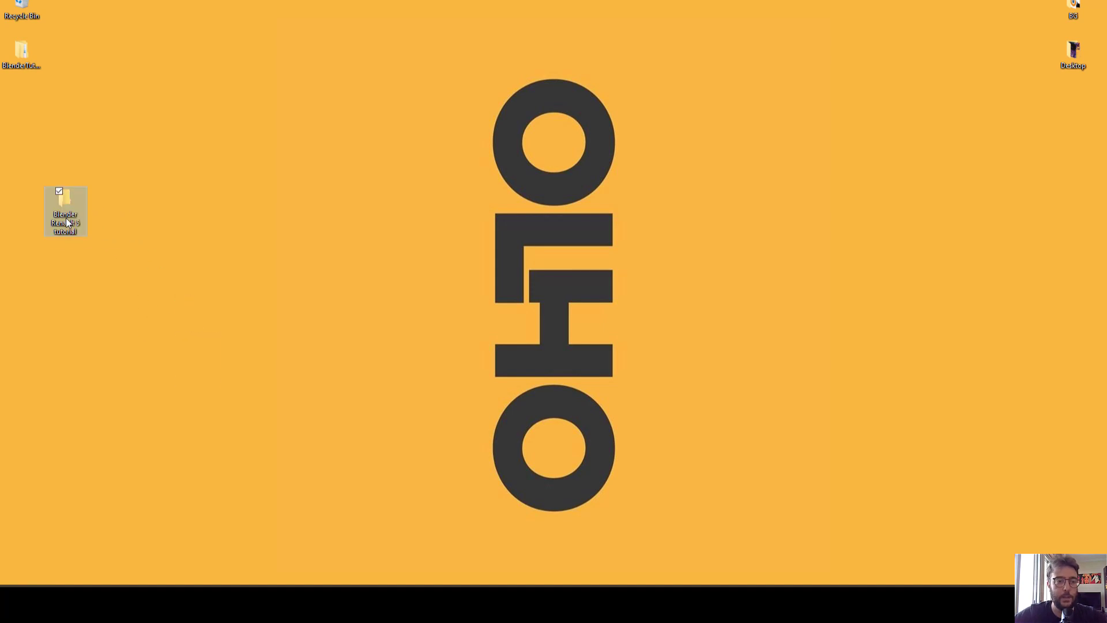
pyautogui.press('super')
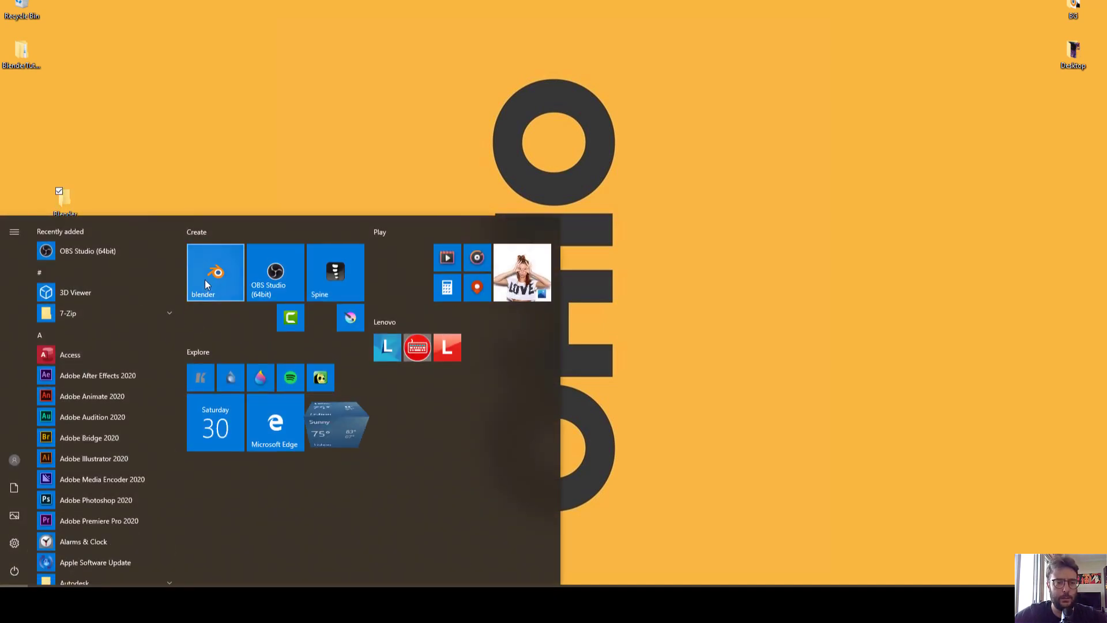
# Launch Blender, dismiss the splash screen and zoom out on the default cube scene
pyautogui.click(217, 262)
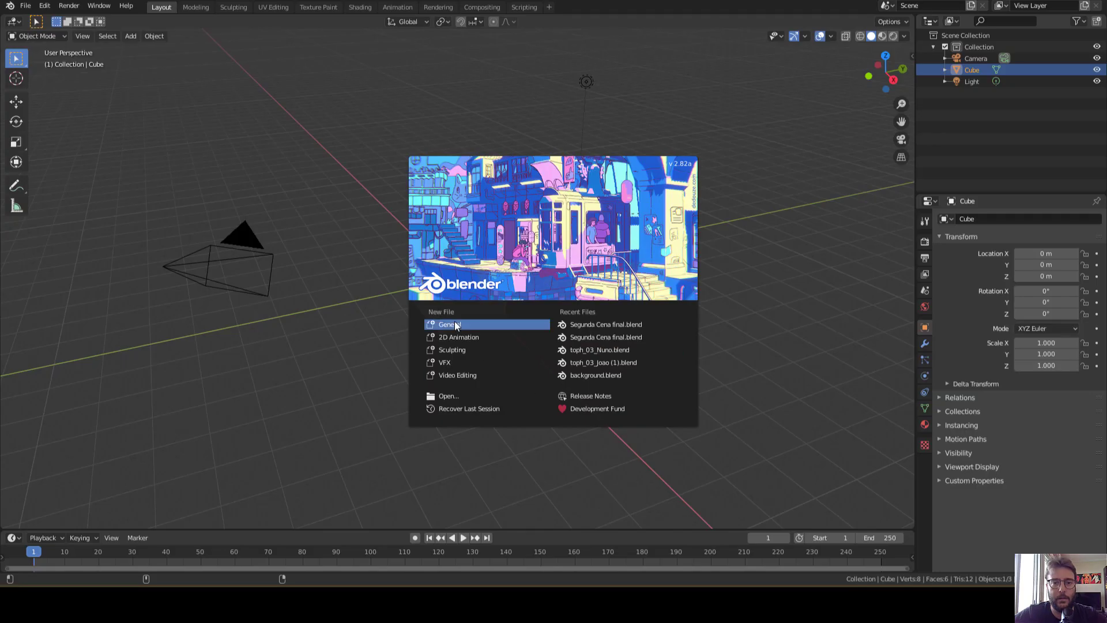
pyautogui.click(454, 320)
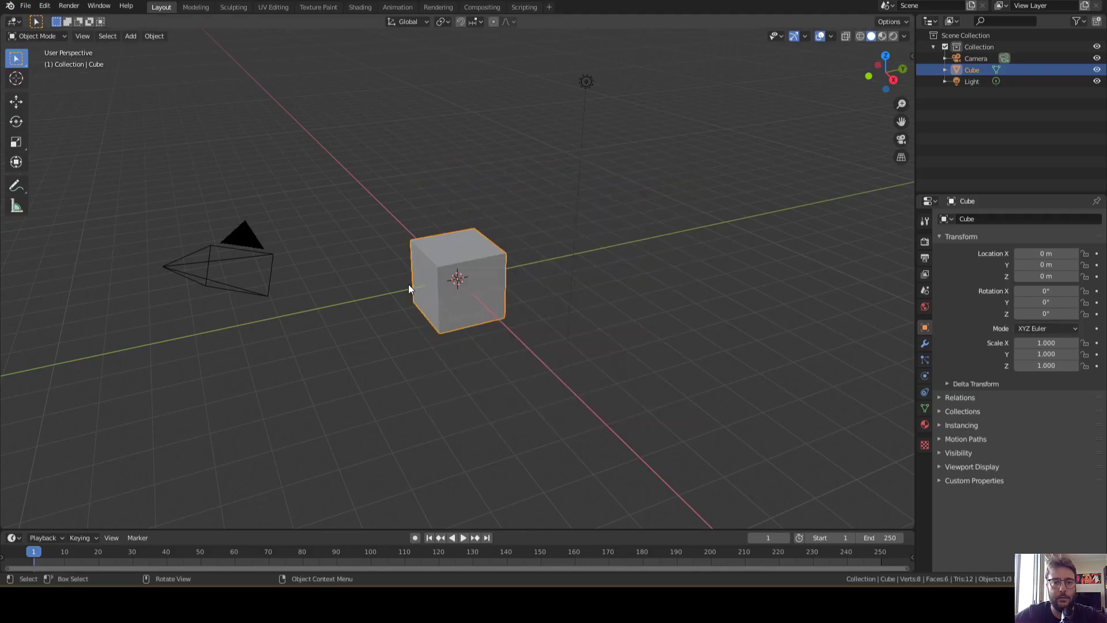
pyautogui.moveTo(408, 285); pyautogui.dragTo(377, 248, button='middle')
pyautogui.scroll(-3, 423, 272)
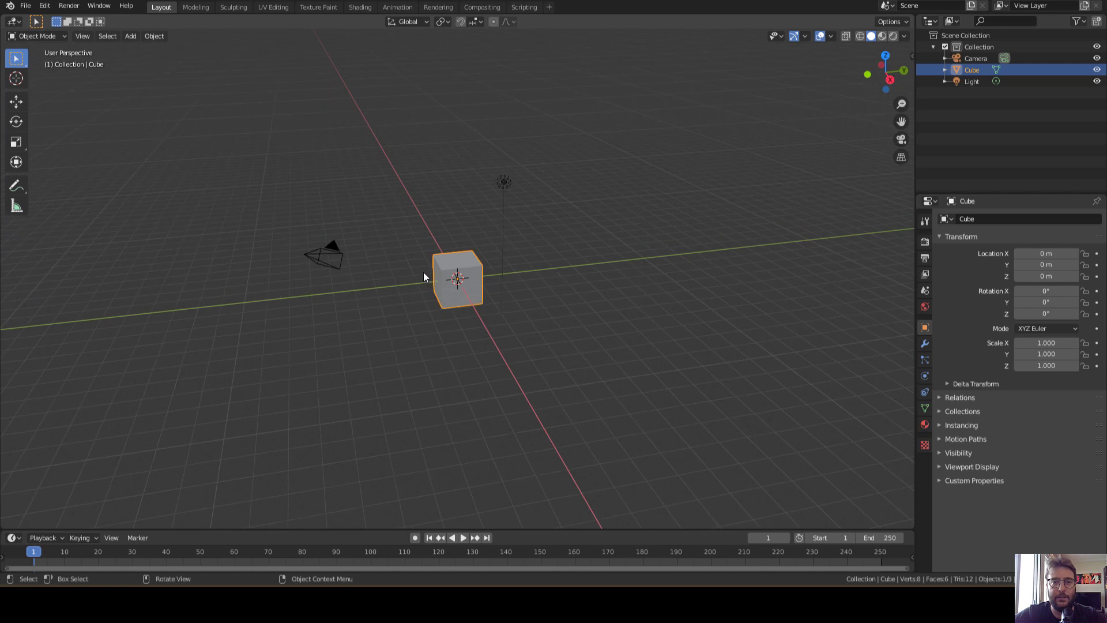
pyautogui.click(25, 6)
# Save the scene as Renault_01.blend in the Blender Renault 5 tutorial folder
pyautogui.click(70, 94)
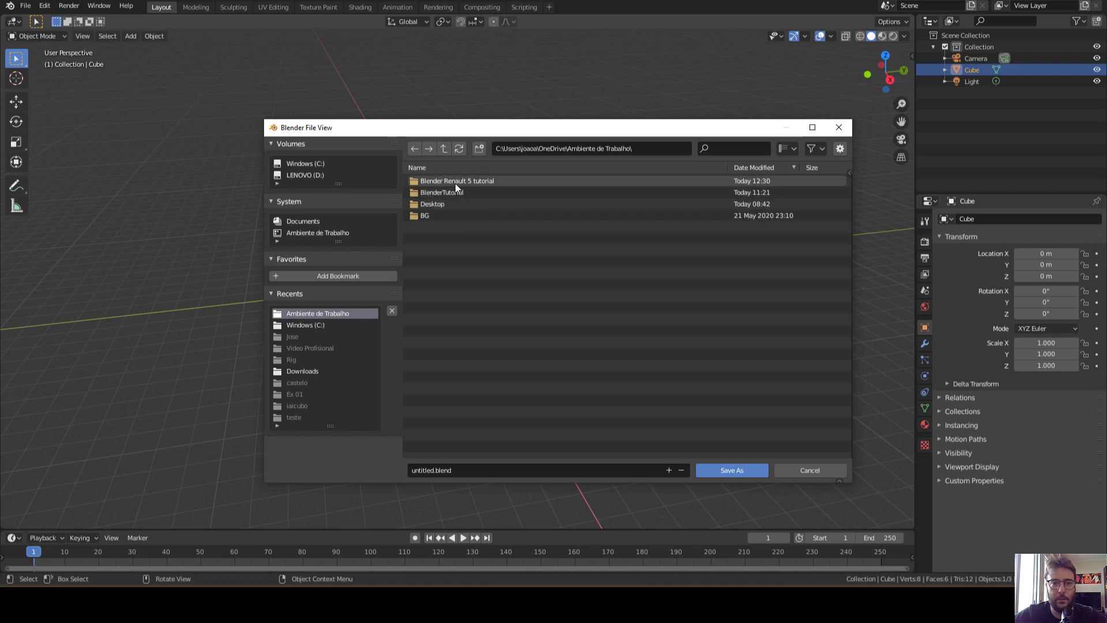
pyautogui.doubleClick(482, 181)
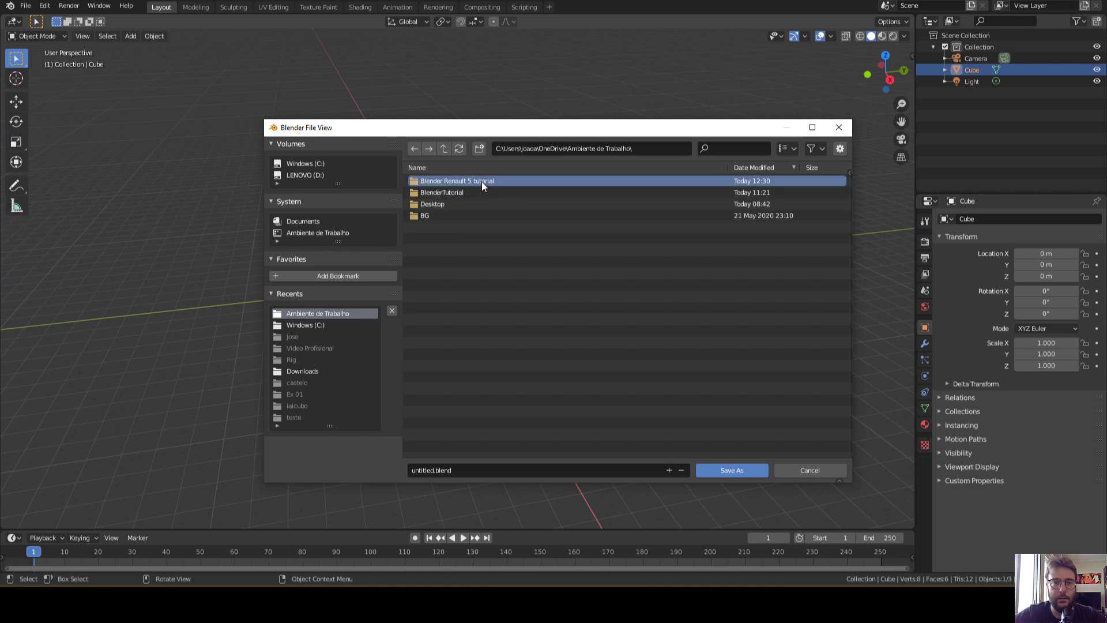
pyautogui.click(479, 470)
pyautogui.press('Home')
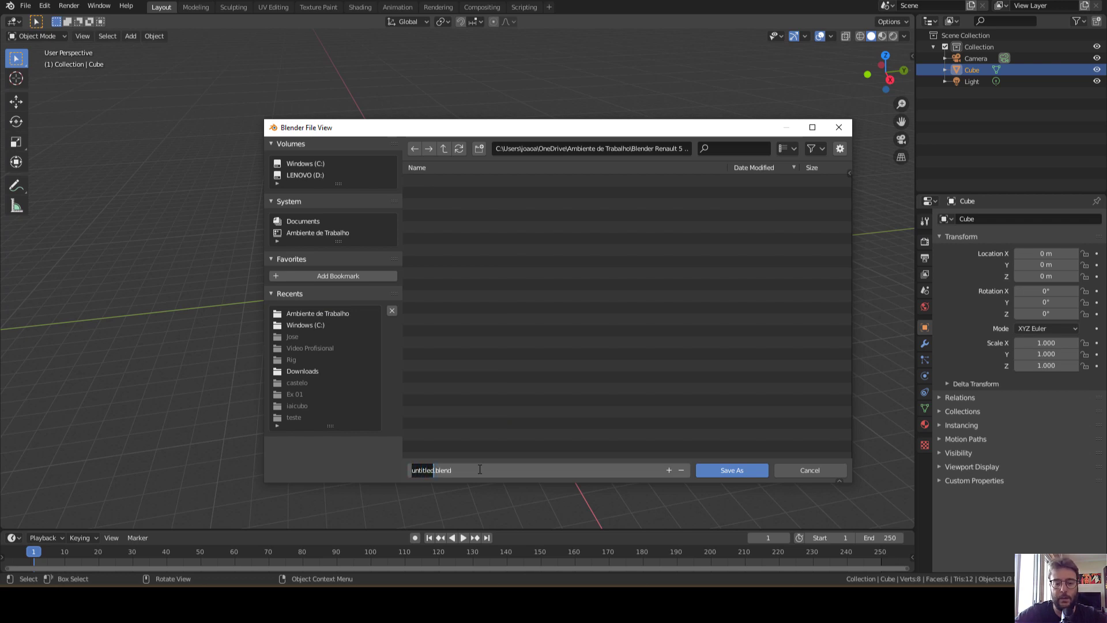
pyautogui.write('Rea')
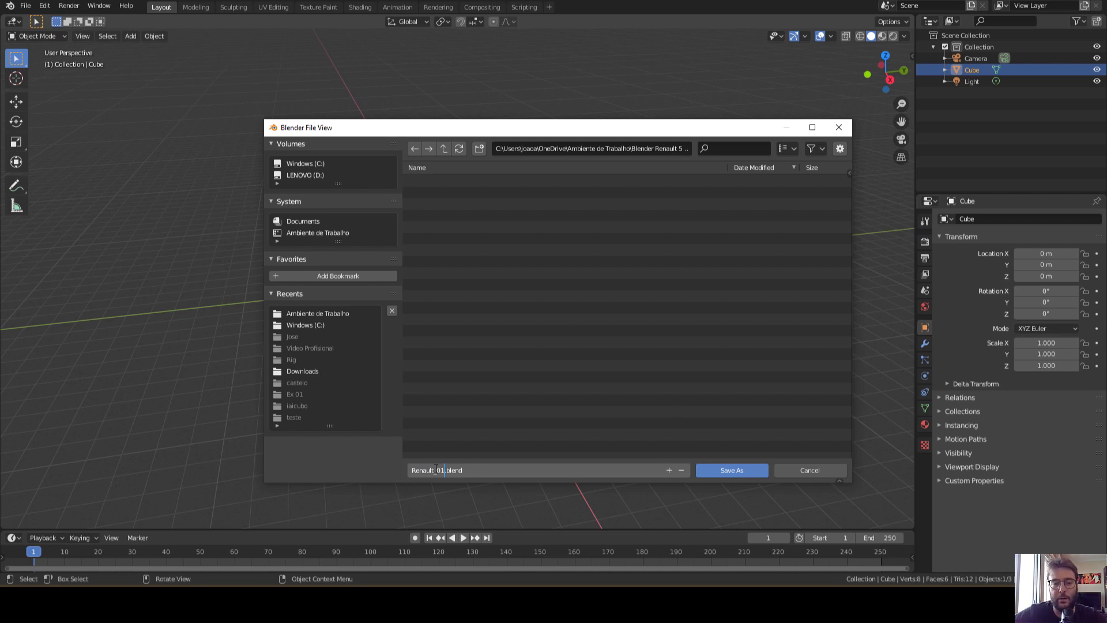
pyautogui.click(730, 470)
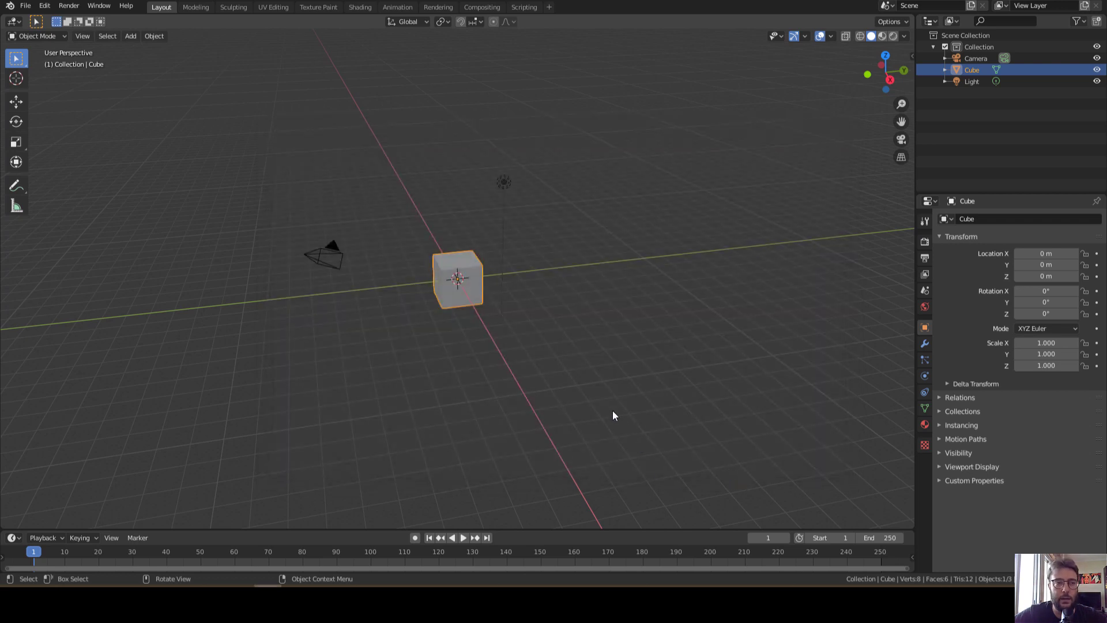
# Reopen Save As with the name bumped to Renault_02.blend, then close the dialog
pyautogui.moveTo(368, 120); pyautogui.dragTo(351, 109, button='middle')
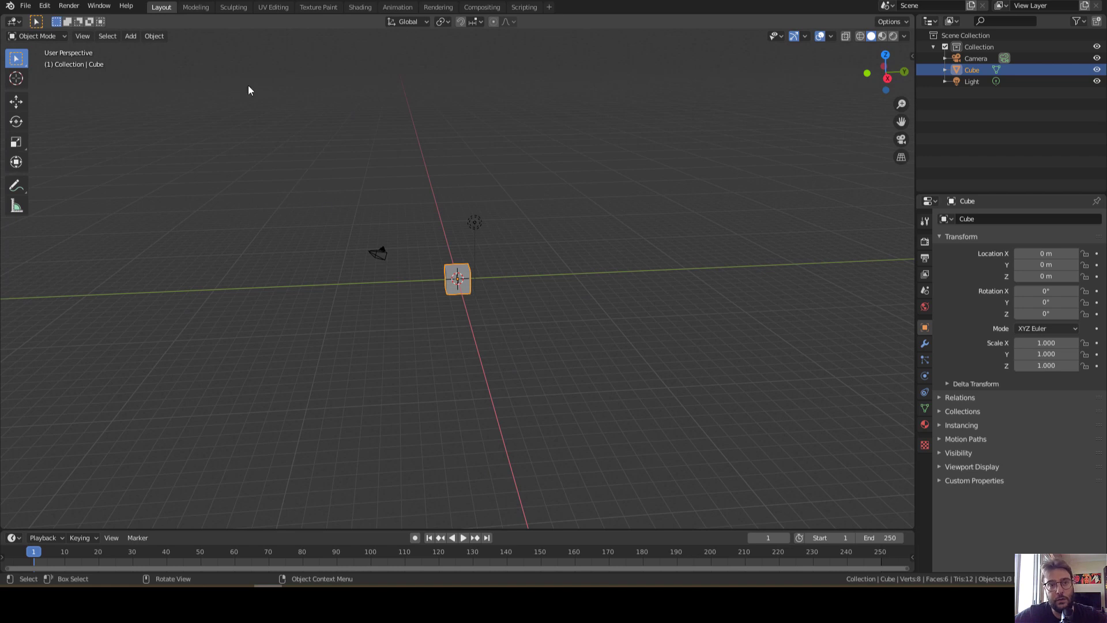
pyautogui.click(25, 5)
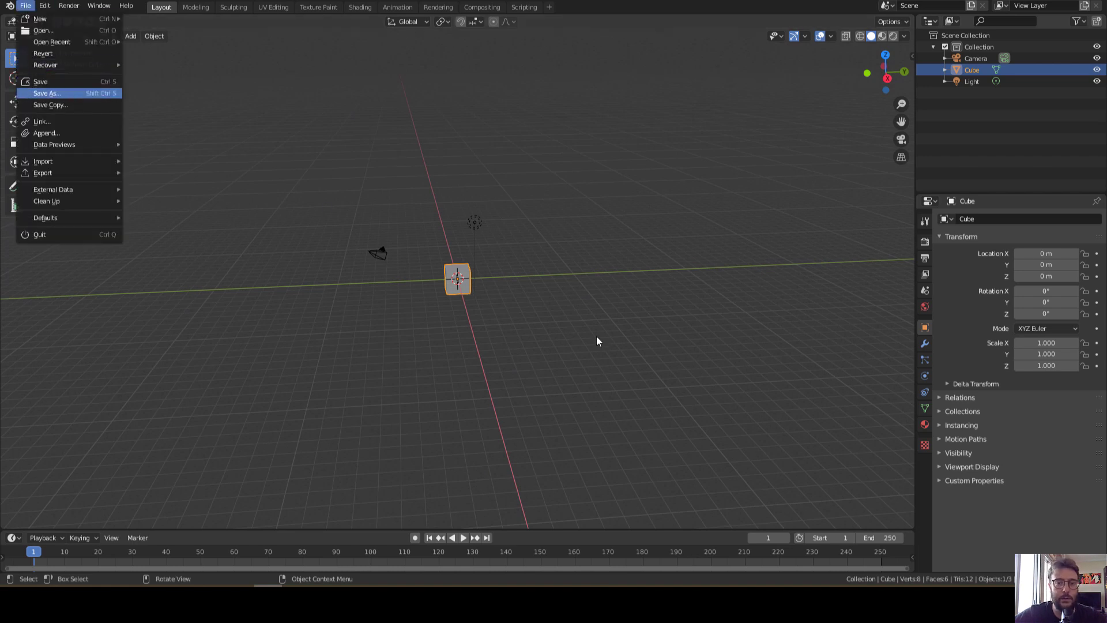
pyautogui.press('Return')
pyautogui.click(668, 469)
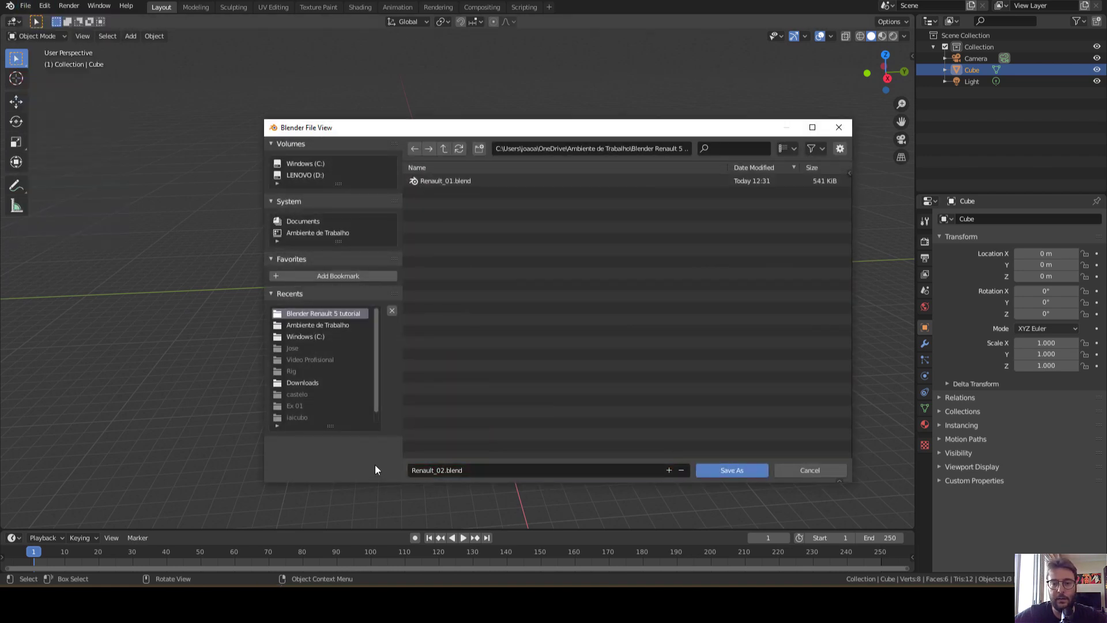
pyautogui.click(800, 469)
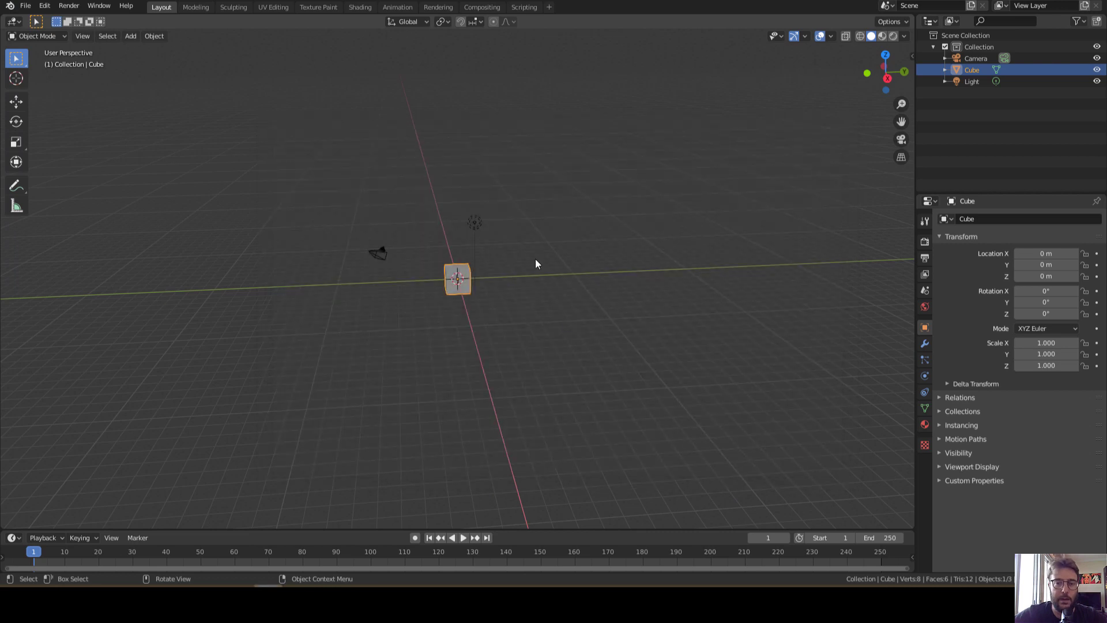
# Switch to Object Mode and delete the default cube, camera and light
pyautogui.moveTo(535, 258)
pyautogui.mouseDown(button='middle')
pyautogui.moveTo(538, 244)
pyautogui.moveTo(486, 244)
pyautogui.moveTo(513, 235)
pyautogui.mouseUp(button='middle')
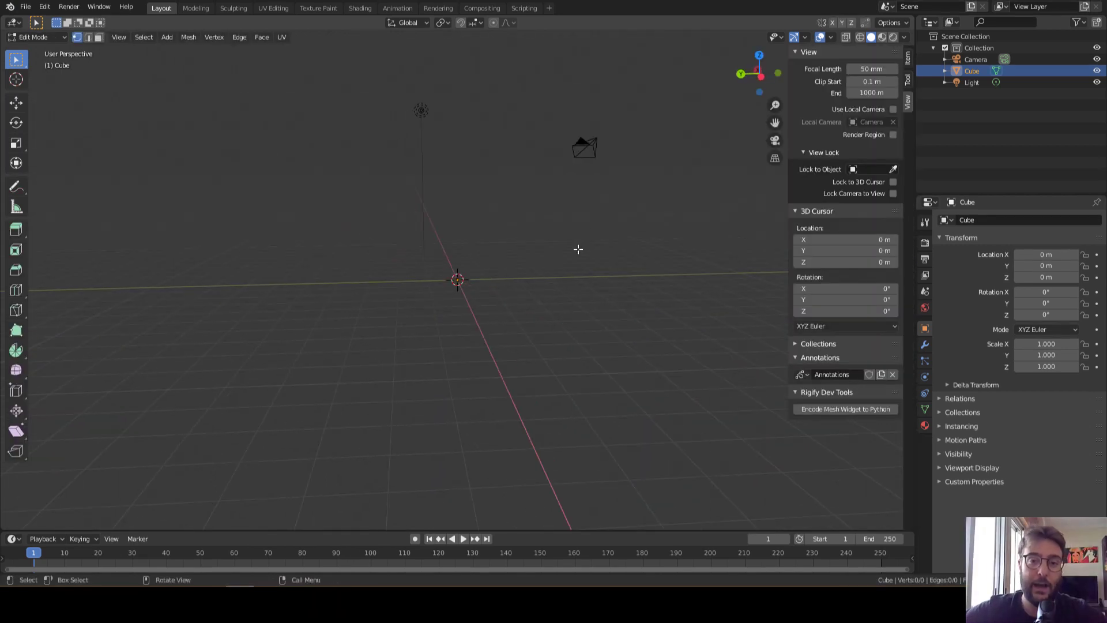
pyautogui.click(37, 37)
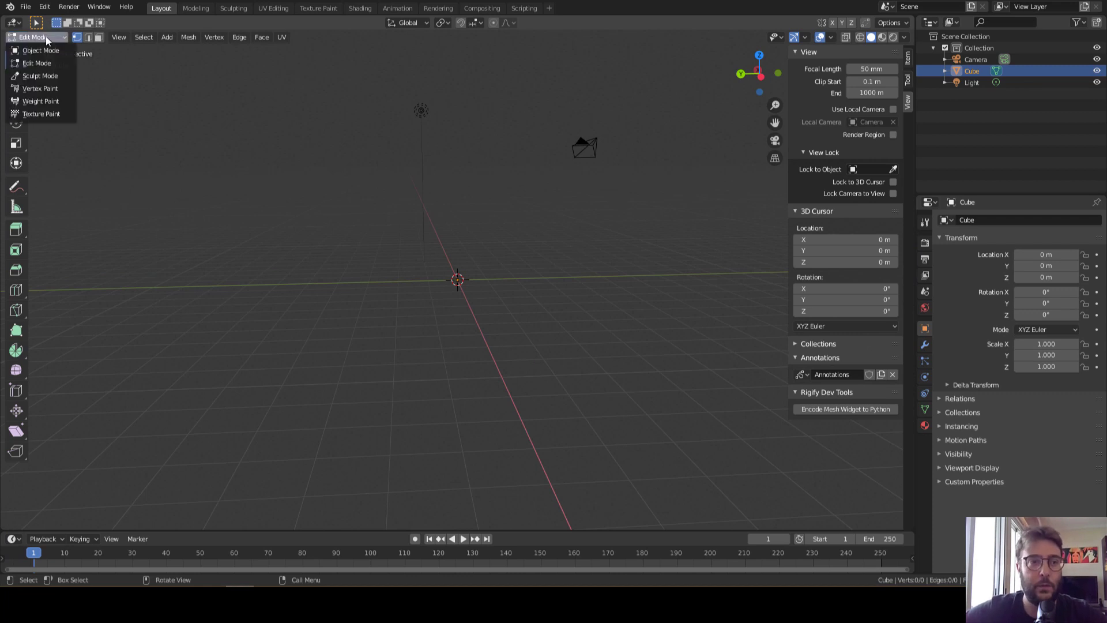
pyautogui.press('a')
pyautogui.press('Delete')
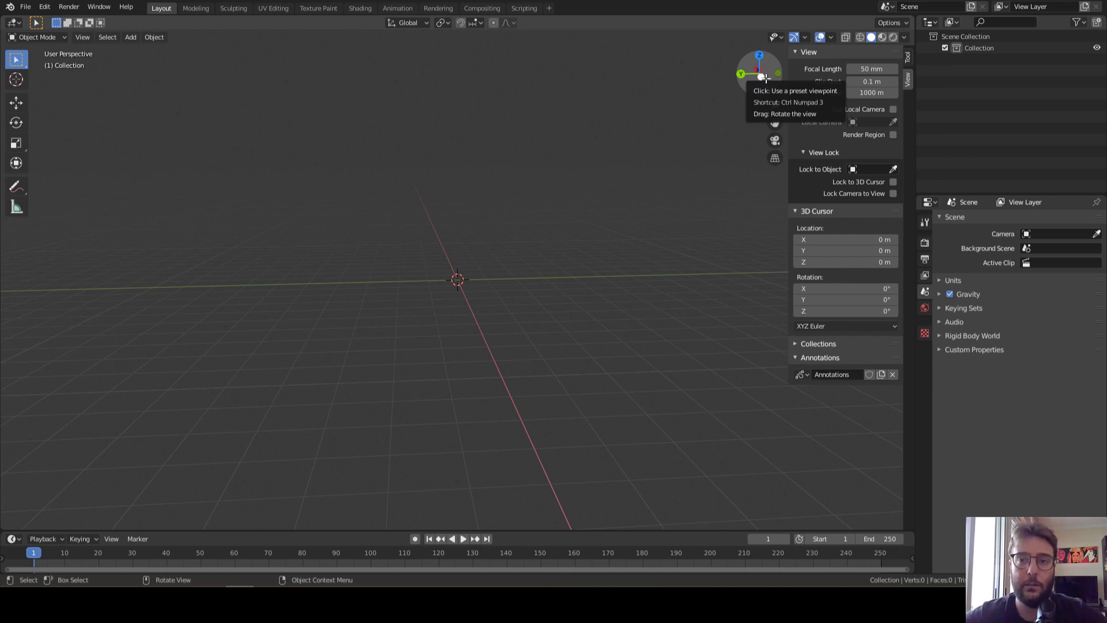
# Shrink the Blender window and open the Blender Renault 5 tutorial folder beside it
pyautogui.moveTo(859, 5)
pyautogui.mouseDown()
pyautogui.moveTo(875, 237)
pyautogui.moveTo(857, 254)
pyautogui.mouseUp()
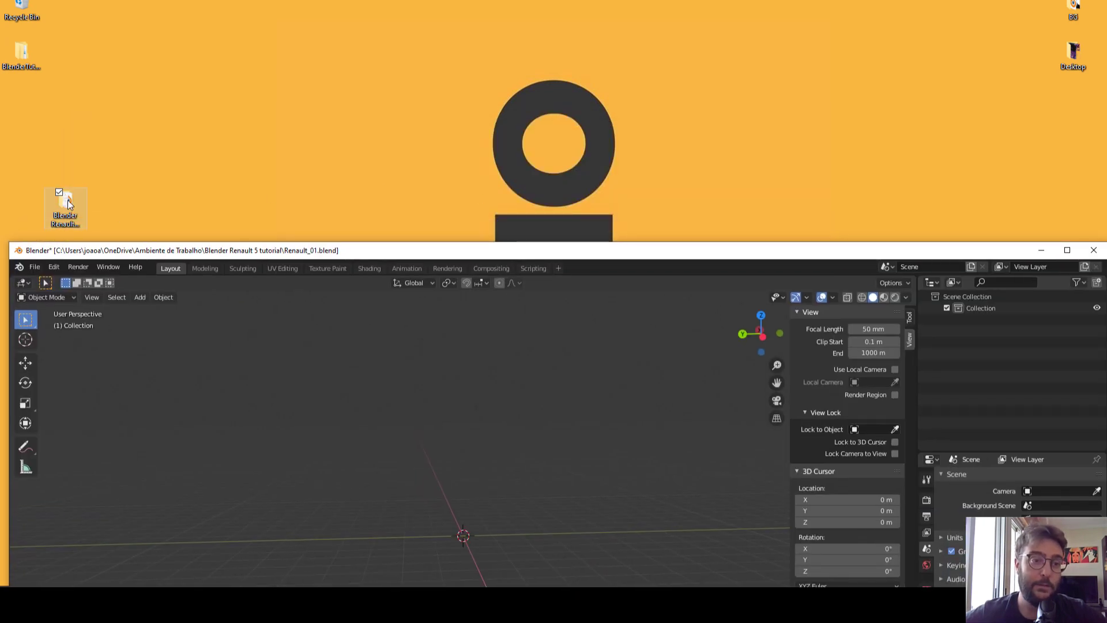
pyautogui.moveTo(67, 200); pyautogui.dragTo(79, 44)
pyautogui.doubleClick(73, 68)
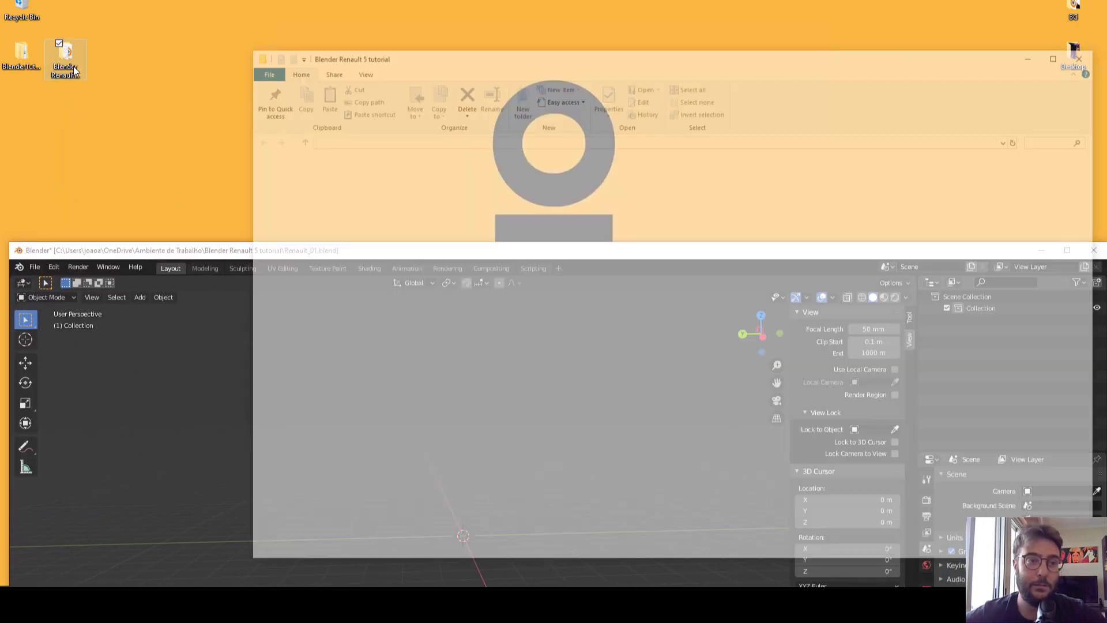
pyautogui.moveTo(513, 58); pyautogui.dragTo(286, 16)
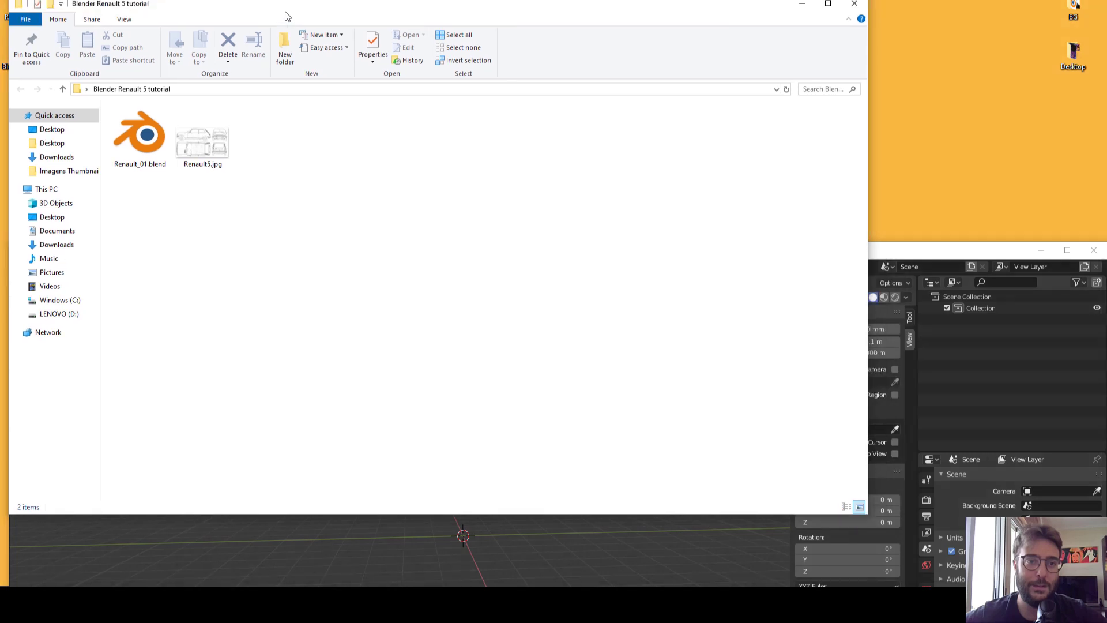
# Drop Renault5.jpg into the viewport as a reference image and maximize Blender
pyautogui.moveTo(207, 147)
pyautogui.mouseDown()
pyautogui.moveTo(561, 571)
pyautogui.moveTo(553, 545)
pyautogui.mouseUp()
pyautogui.moveTo(957, 254); pyautogui.dragTo(885, 63)
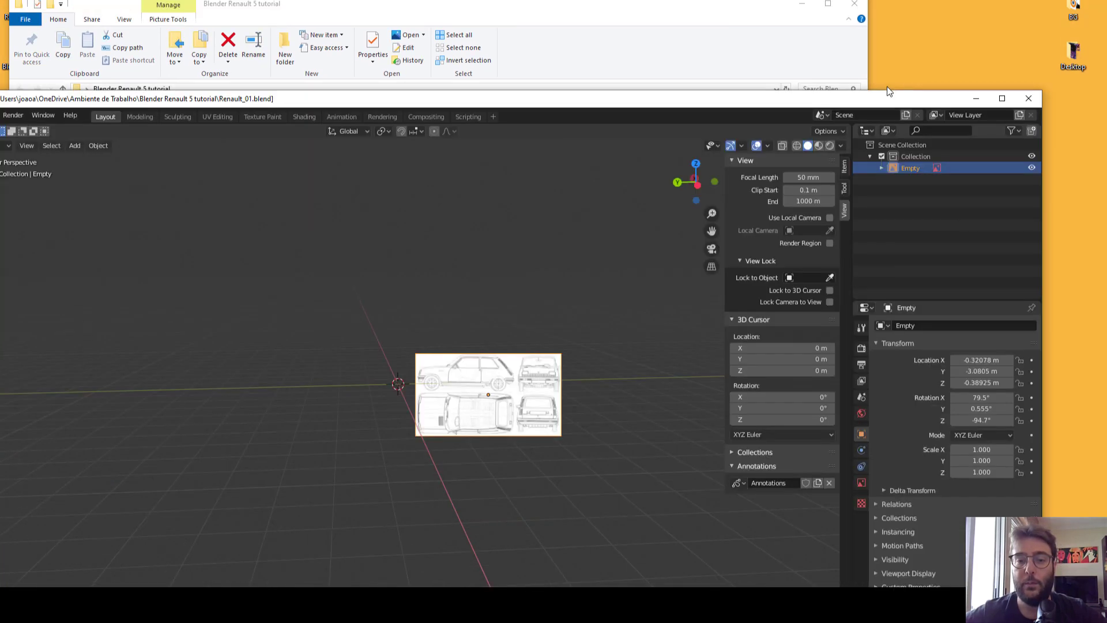
pyautogui.click(997, 61)
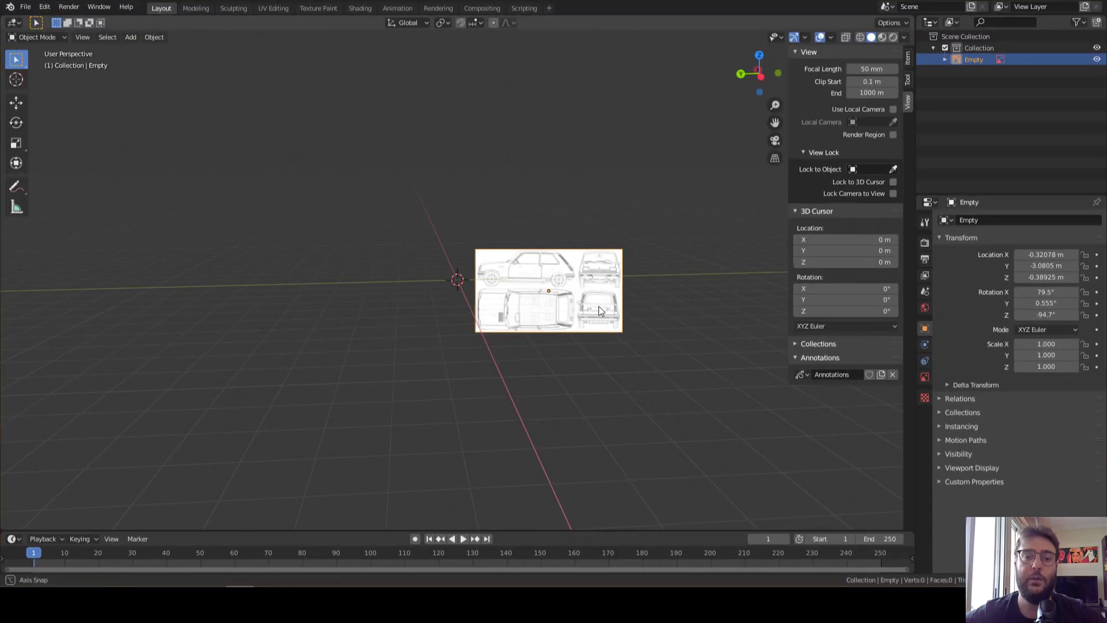
# Clear the blueprint image's rotation to 0° on X, Y and Z so it lies flat
pyautogui.moveTo(599, 306)
pyautogui.mouseDown(button='middle')
pyautogui.moveTo(699, 335)
pyautogui.moveTo(762, 306)
pyautogui.moveTo(617, 326)
pyautogui.moveTo(584, 368)
pyautogui.moveTo(618, 288)
pyautogui.moveTo(697, 293)
pyautogui.moveTo(425, 304)
pyautogui.moveTo(495, 259)
pyautogui.moveTo(598, 225)
pyautogui.moveTo(582, 248)
pyautogui.mouseUp(button='middle')
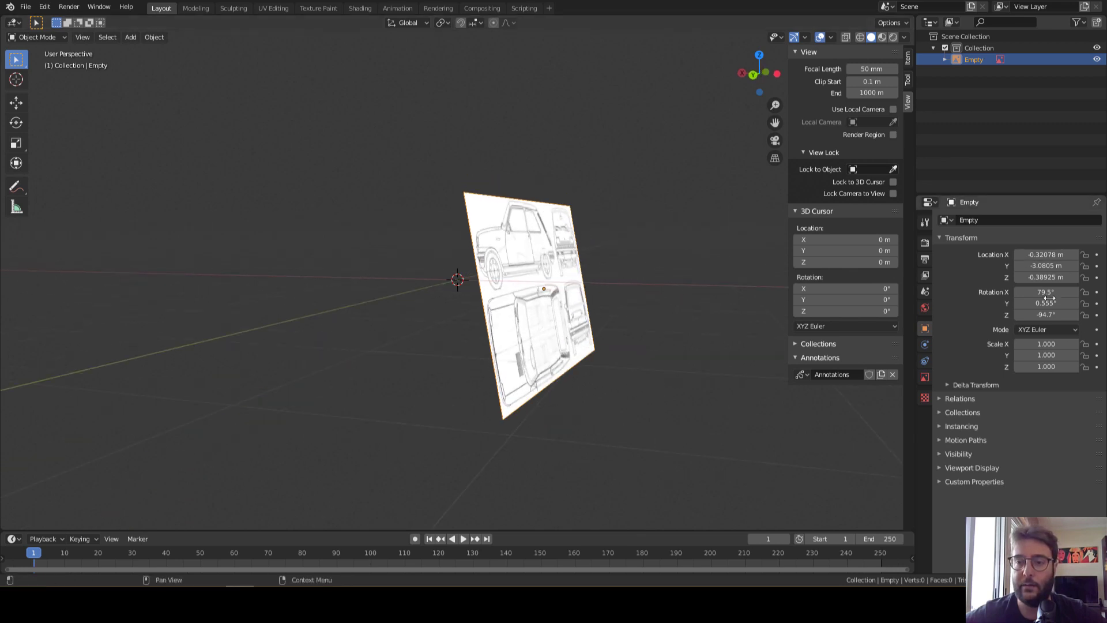
pyautogui.moveTo(1045, 291); pyautogui.dragTo(1045, 291)
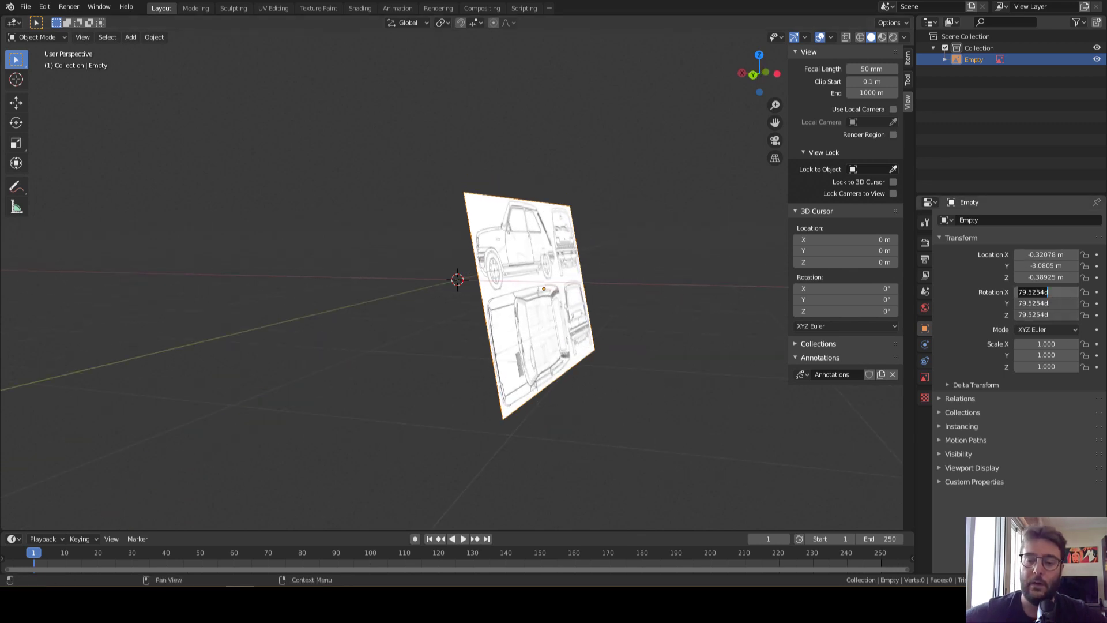
pyautogui.hotkey('alt', 'r')
pyautogui.moveTo(725, 338)
pyautogui.mouseDown(button='middle')
pyautogui.moveTo(625, 400)
pyautogui.moveTo(618, 291)
pyautogui.moveTo(595, 301)
pyautogui.moveTo(555, 262)
pyautogui.moveTo(661, 167)
pyautogui.mouseUp(button='middle')
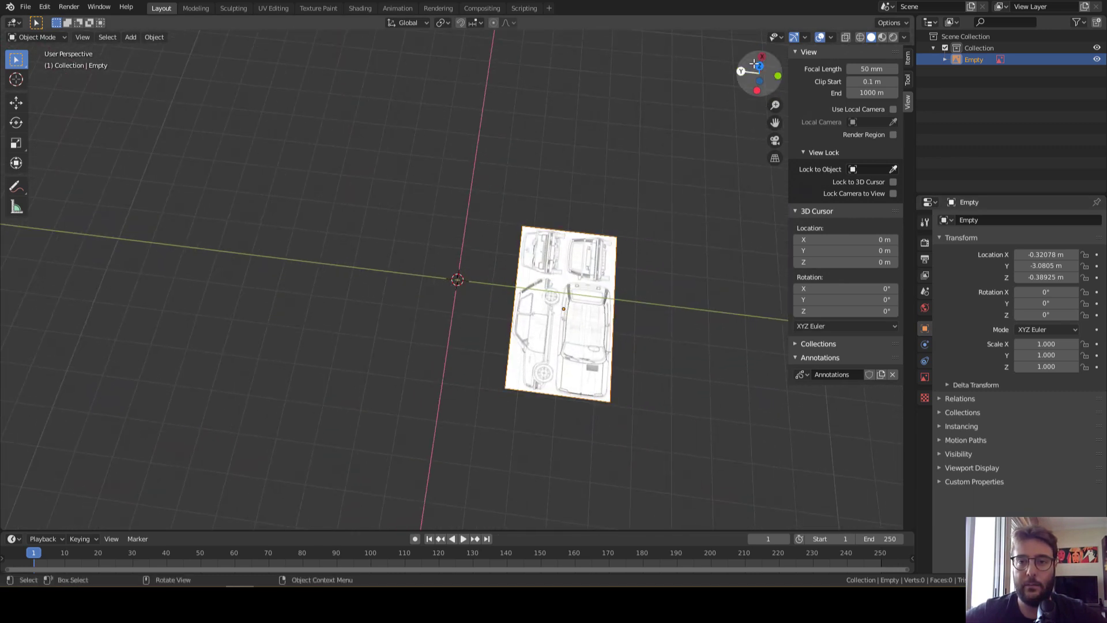
pyautogui.moveTo(670, 205)
pyautogui.mouseDown(button='middle')
pyautogui.moveTo(665, 146)
pyautogui.moveTo(582, 185)
pyautogui.moveTo(494, 192)
pyautogui.moveTo(630, 248)
pyautogui.moveTo(489, 192)
pyautogui.moveTo(495, 268)
pyautogui.moveTo(663, 133)
pyautogui.mouseUp(button='middle')
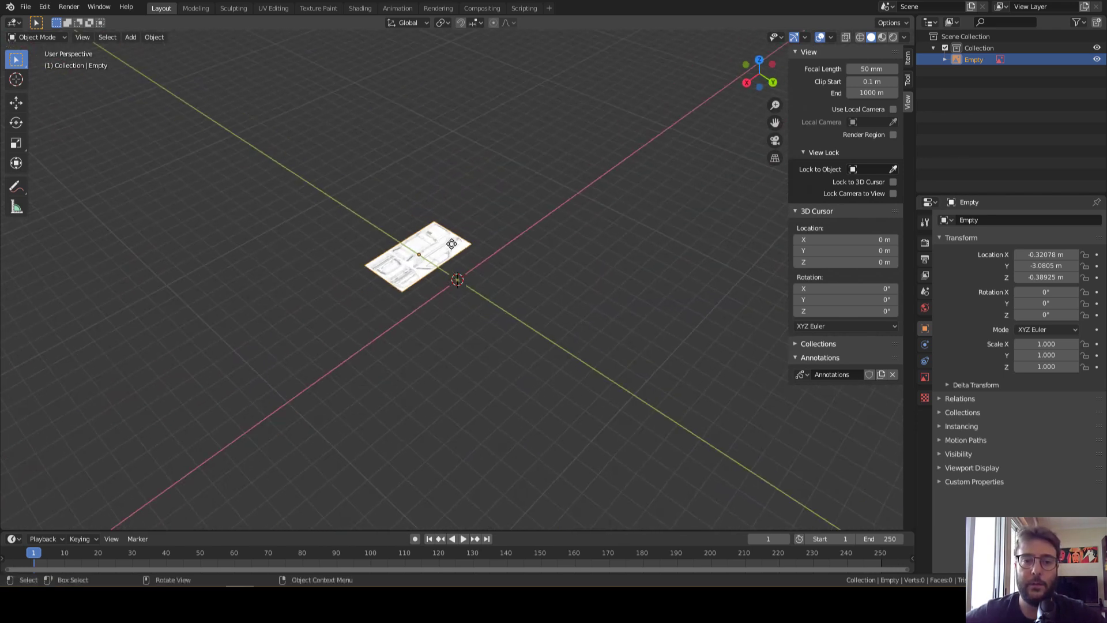
# In top orthographic view, move the blueprint image along Y
pyautogui.click(759, 61)
pyautogui.scroll(4, 433, 329)
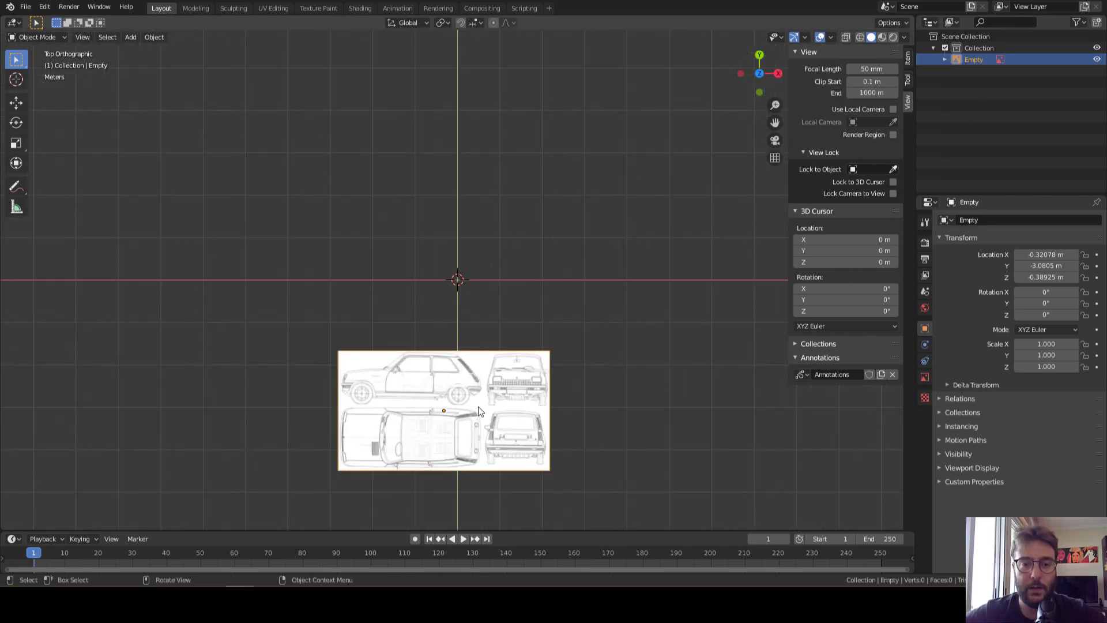
pyautogui.press('g')
pyautogui.press('y')
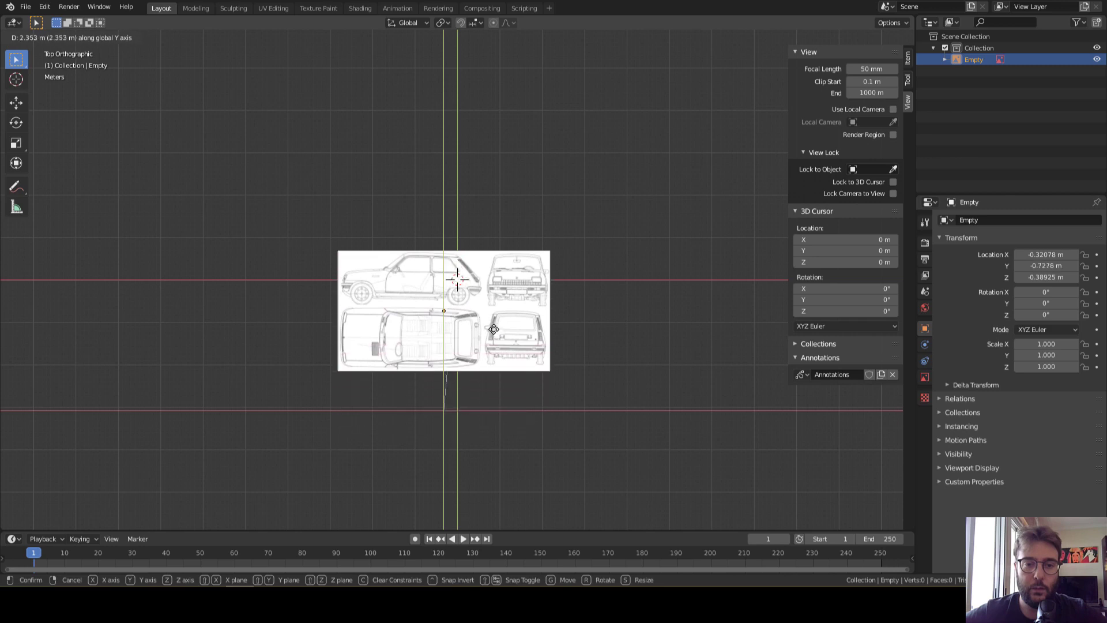
pyautogui.click(495, 291)
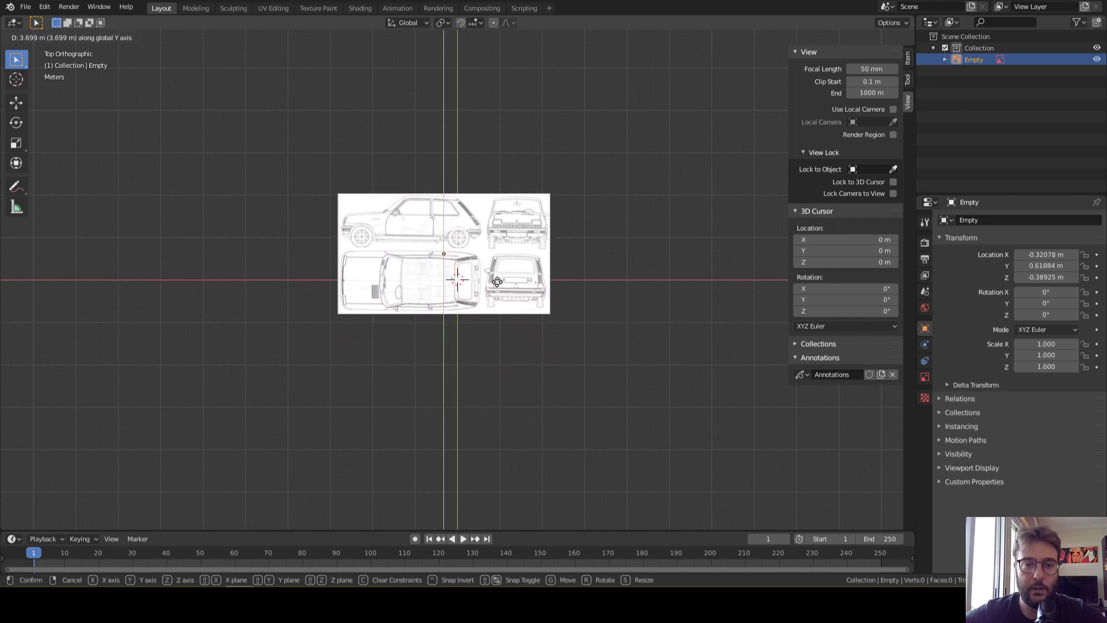
# Slide the blueprint along X and nudge it along Y to center the car on the origin
pyautogui.scroll(5, 444, 279)
pyautogui.press('g')
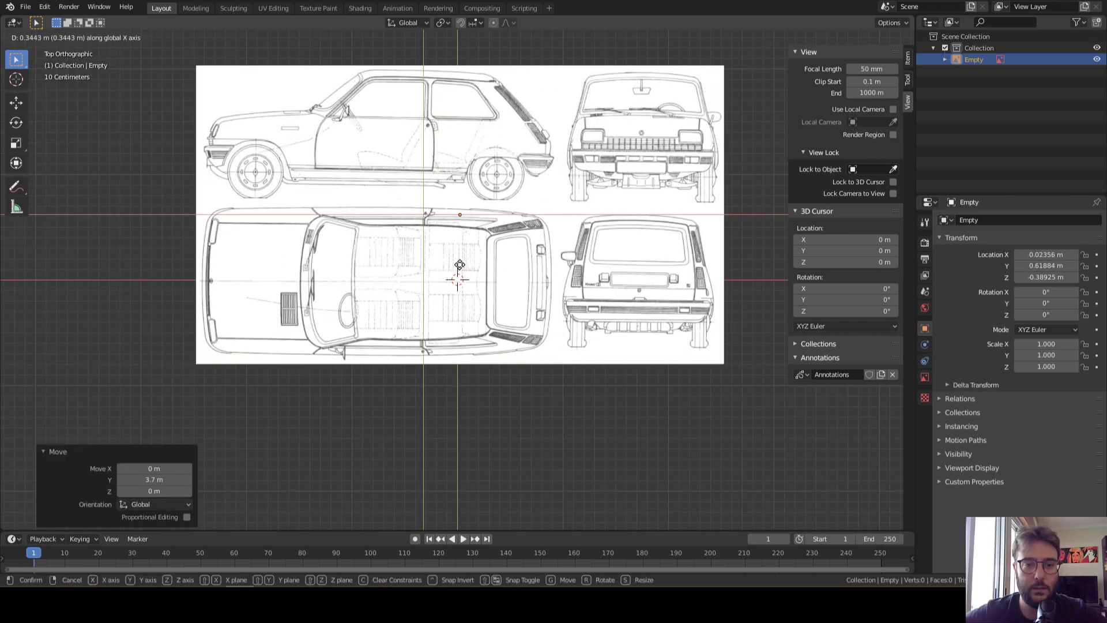
pyautogui.press('x')
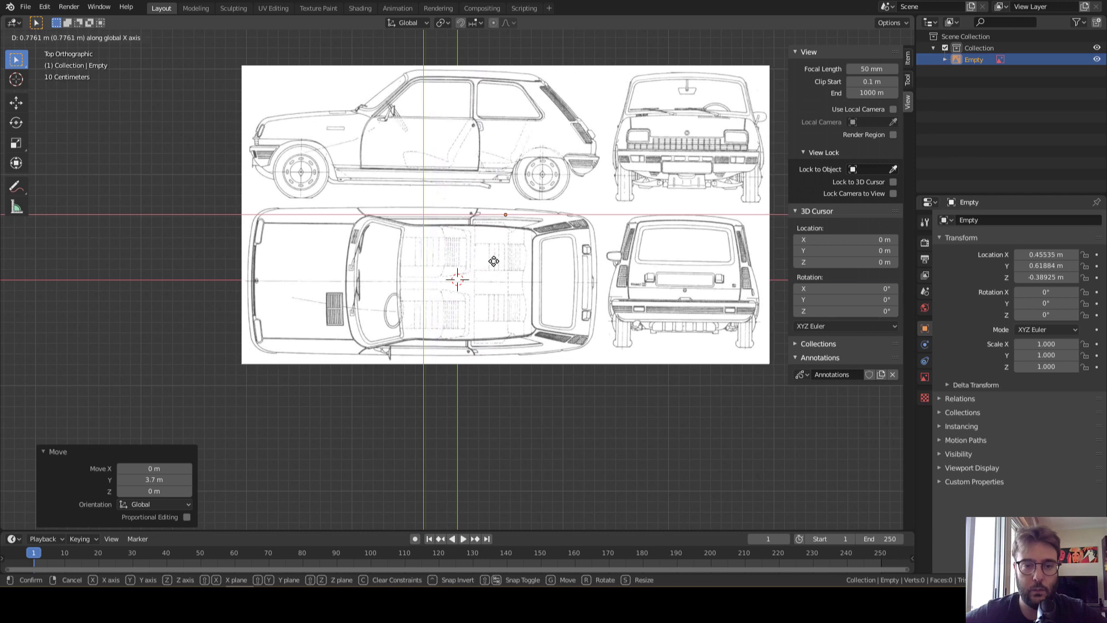
pyautogui.click(494, 266)
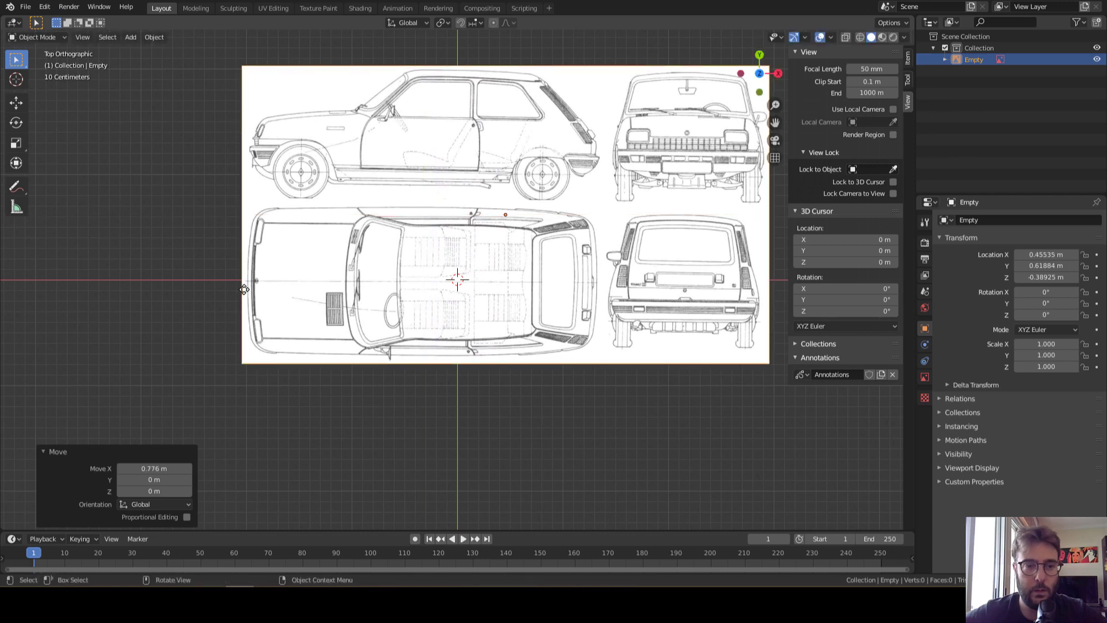
pyautogui.press('g')
pyautogui.press('y')
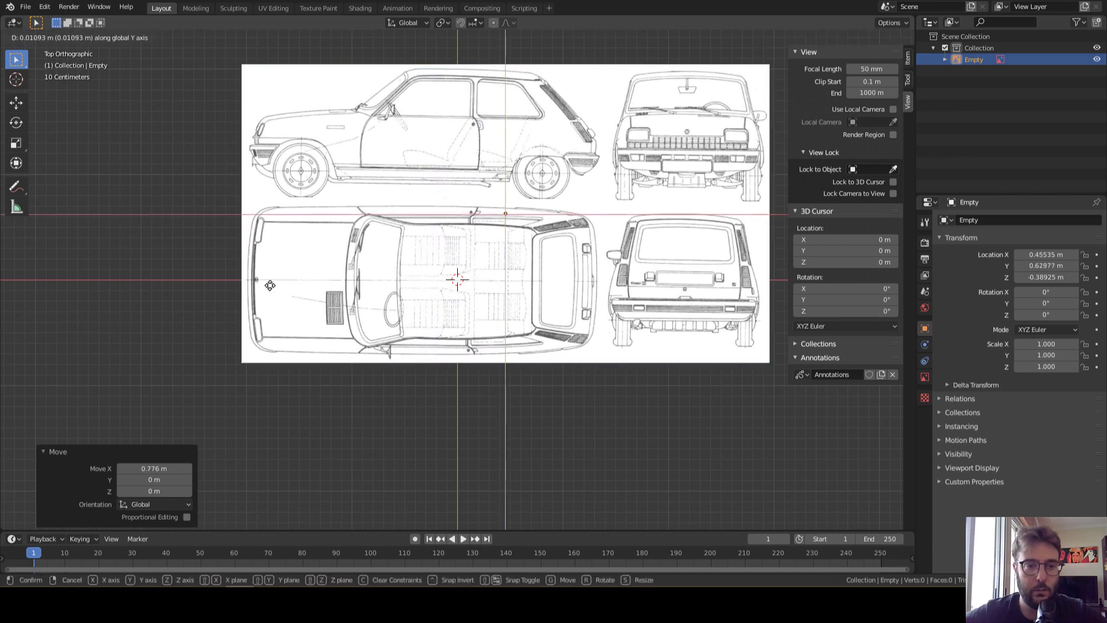
pyautogui.click(270, 286)
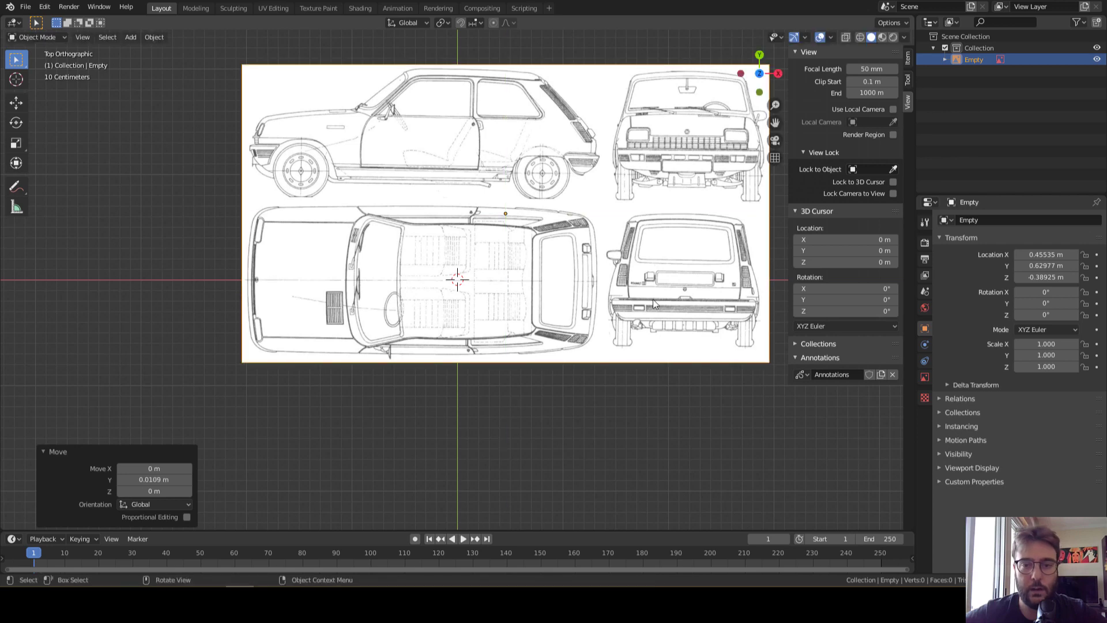
# Lower the blueprint plane along Z to about -2.156 m
pyautogui.moveTo(623, 428)
pyautogui.mouseDown(button='middle')
pyautogui.moveTo(687, 321)
pyautogui.moveTo(488, 313)
pyautogui.moveTo(475, 338)
pyautogui.moveTo(483, 293)
pyautogui.moveTo(484, 356)
pyautogui.moveTo(475, 317)
pyautogui.moveTo(476, 330)
pyautogui.mouseUp(button='middle')
pyautogui.press('g')
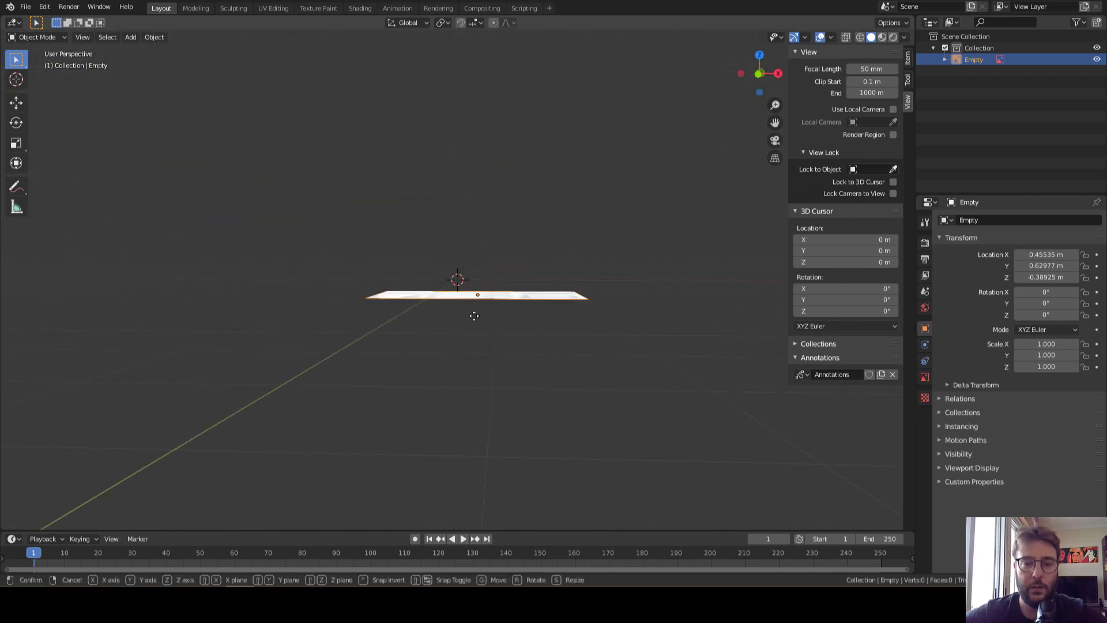
pyautogui.press('z')
pyautogui.click(473, 380)
# Reselect the lowered blueprint plane and duplicate it
pyautogui.moveTo(473, 380); pyautogui.dragTo(488, 392, button='middle')
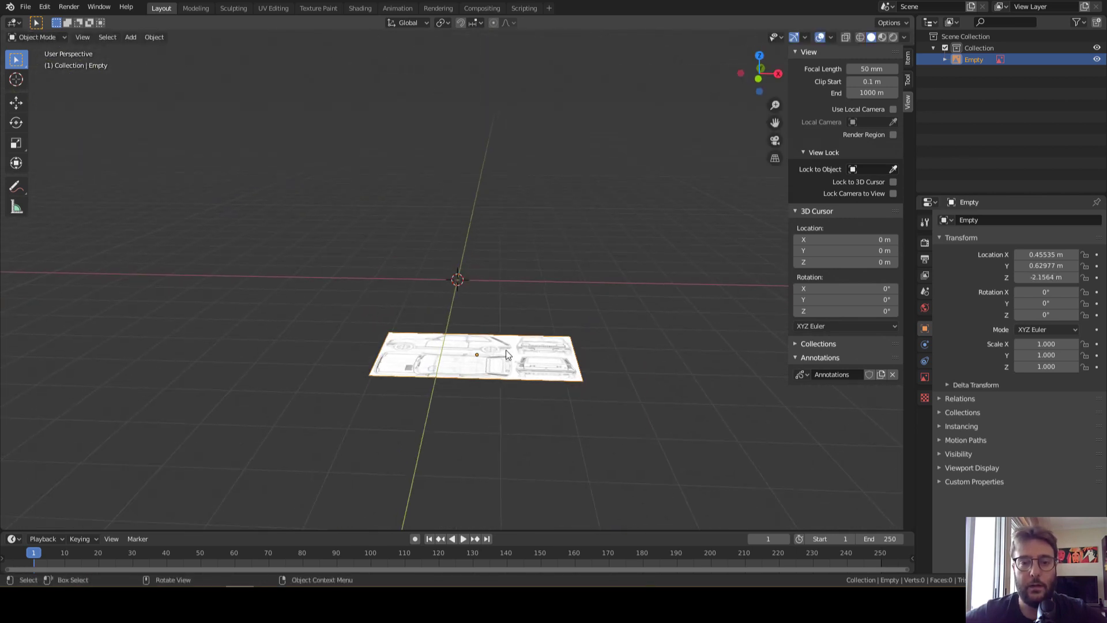
pyautogui.keyDown('shift'); pyautogui.click(567, 368); pyautogui.keyUp('shift')
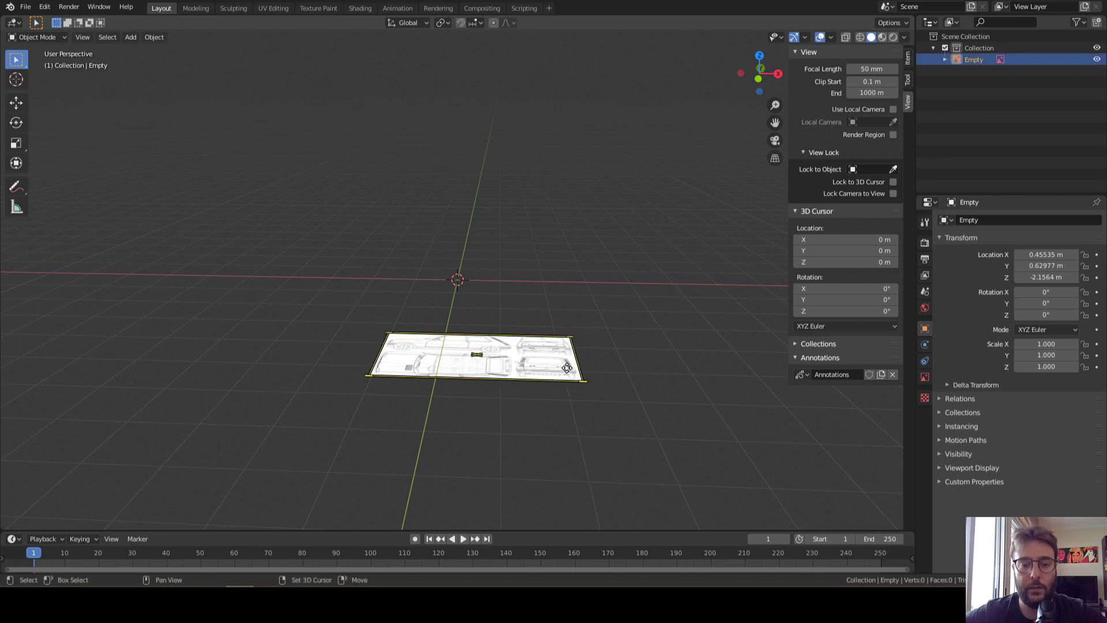
pyautogui.hotkey('shift', 'd')
# Place the blueprint copy 3.2 m above the original along Z
pyautogui.press('z')
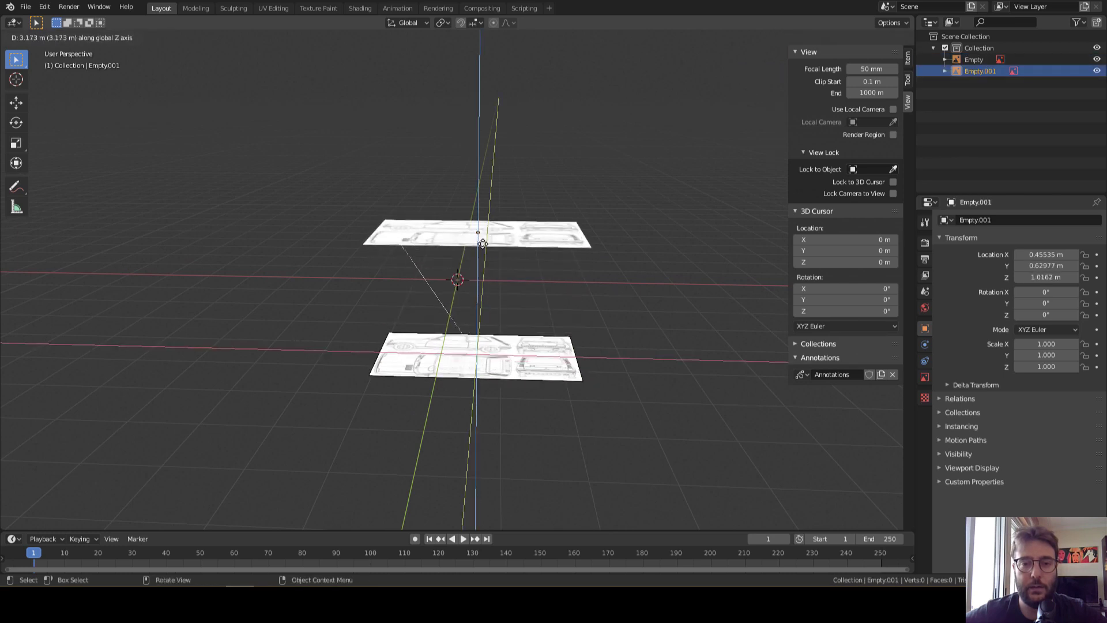
pyautogui.click(483, 243)
pyautogui.moveTo(482, 244); pyautogui.dragTo(459, 279, button='middle')
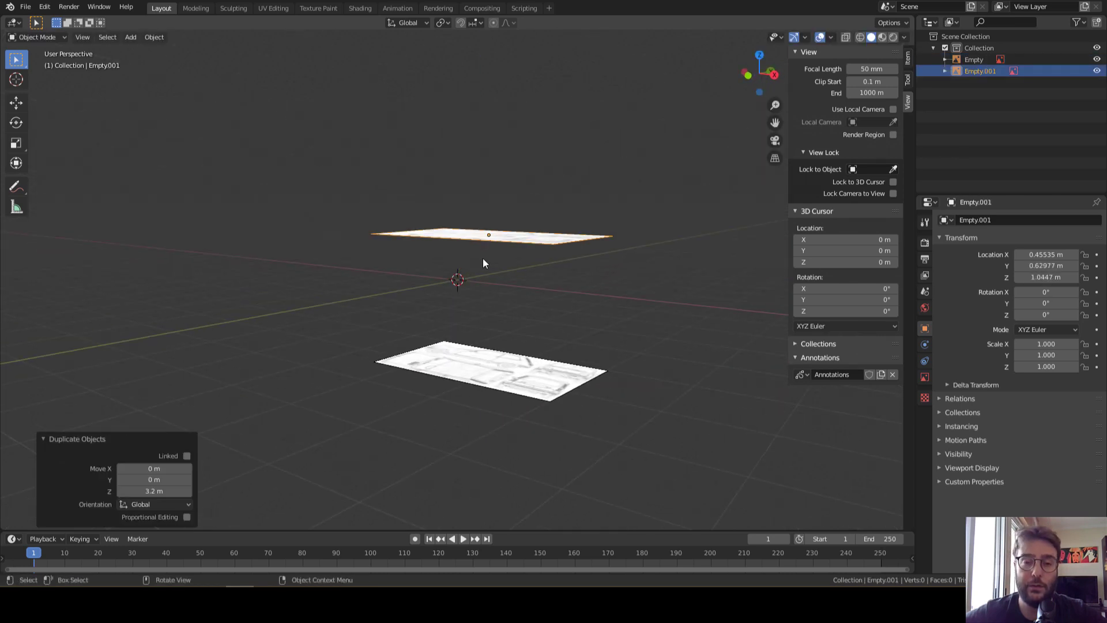
# Stand Empty.001 upright with a 90° X rotation and view it from the front
pyautogui.moveTo(1045, 303); pyautogui.dragTo(1011, 295)
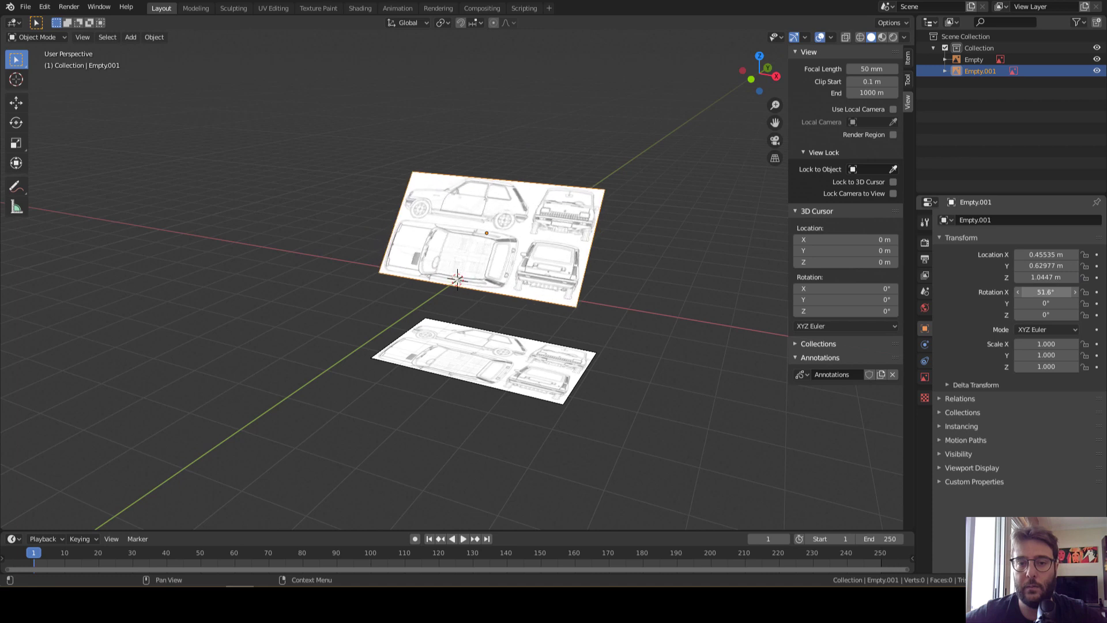
pyautogui.click(1044, 292)
pyautogui.write('90')
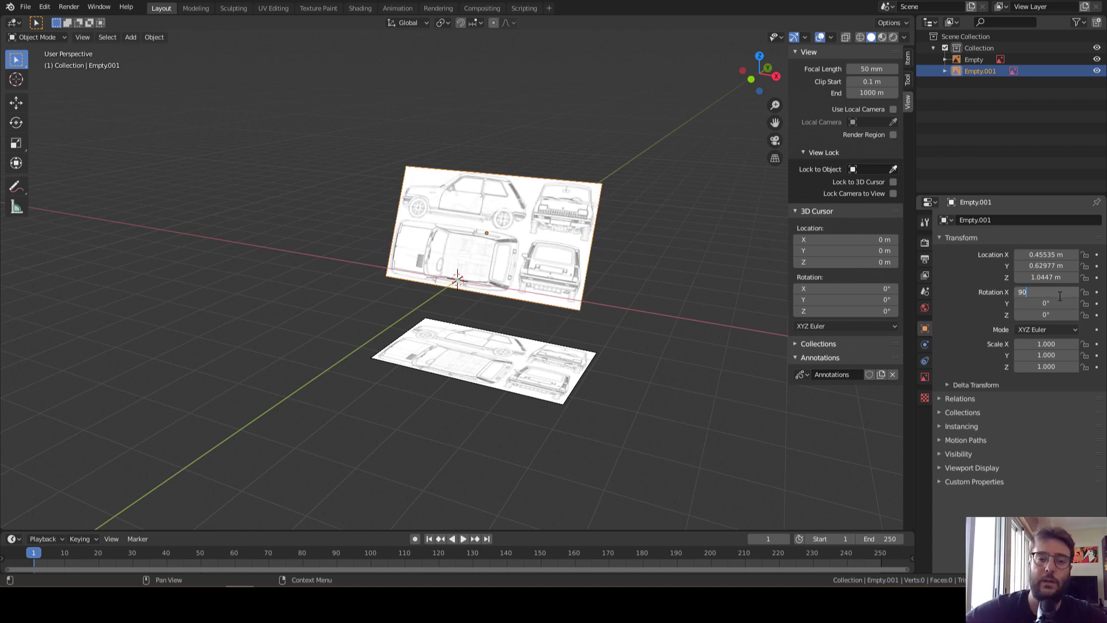
pyautogui.press('Return')
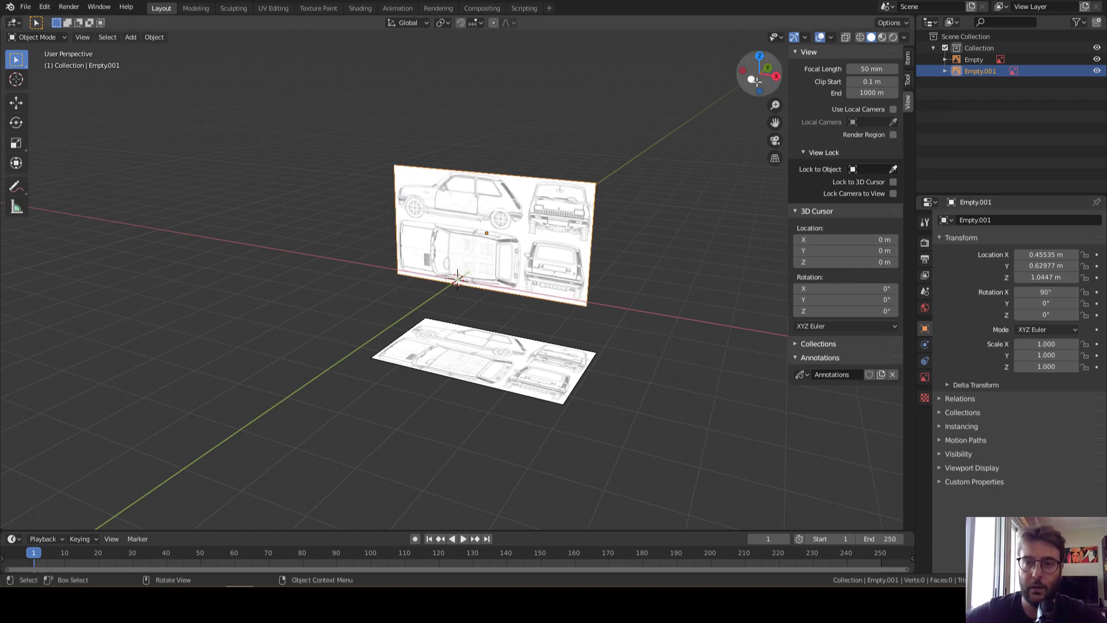
pyautogui.click(752, 79)
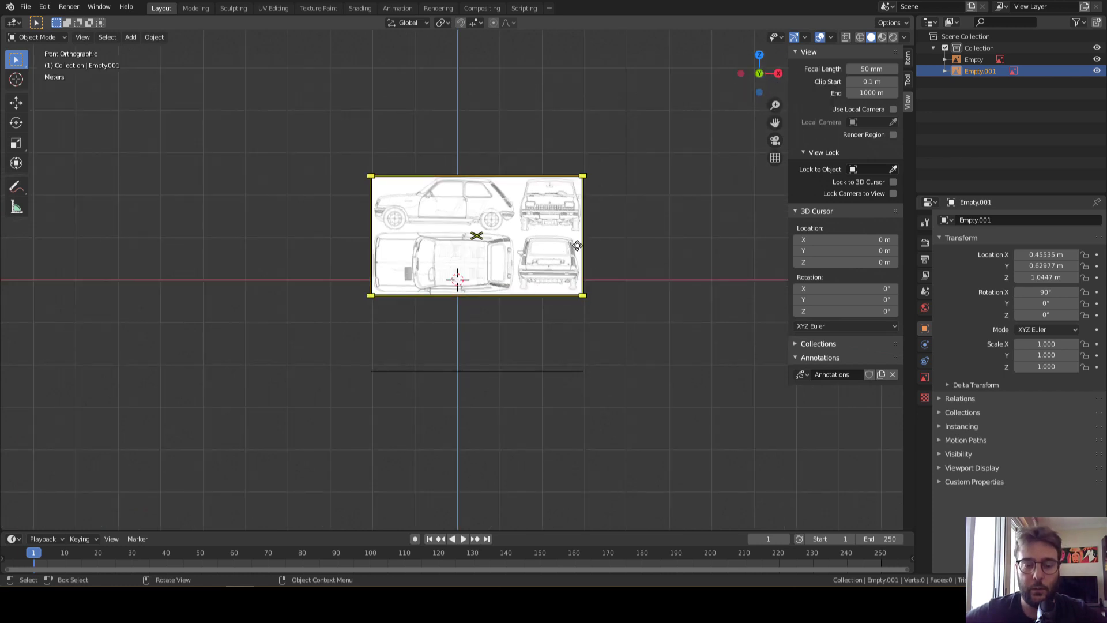
# Move the upright blueprint left and down, then raise it 0.1 m on Z
pyautogui.press('g')
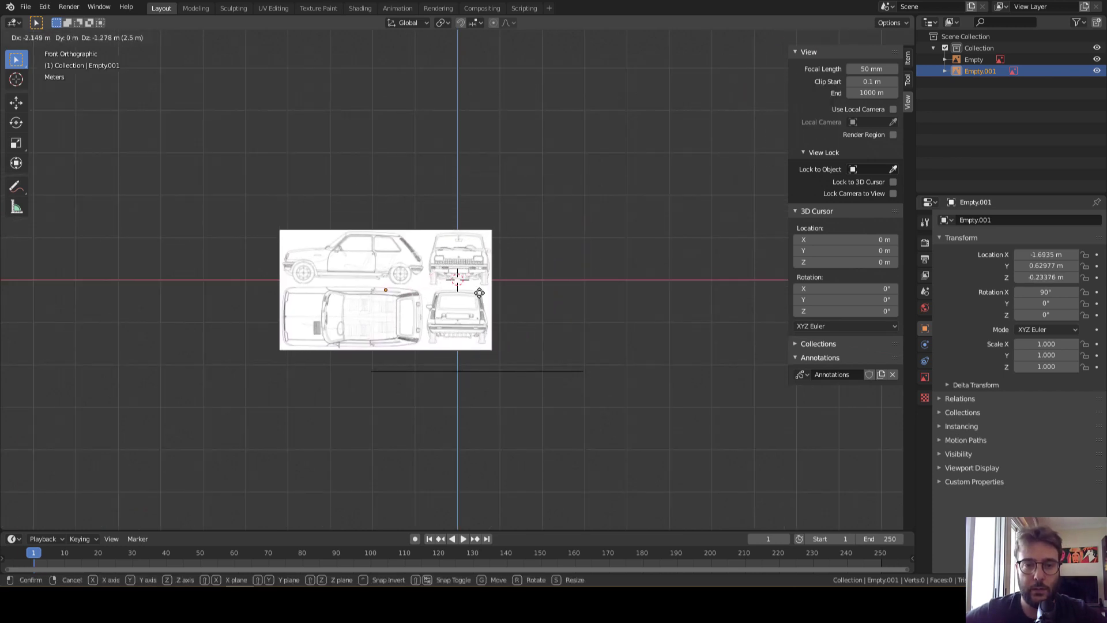
pyautogui.click(467, 301)
pyautogui.scroll(6, 470, 291)
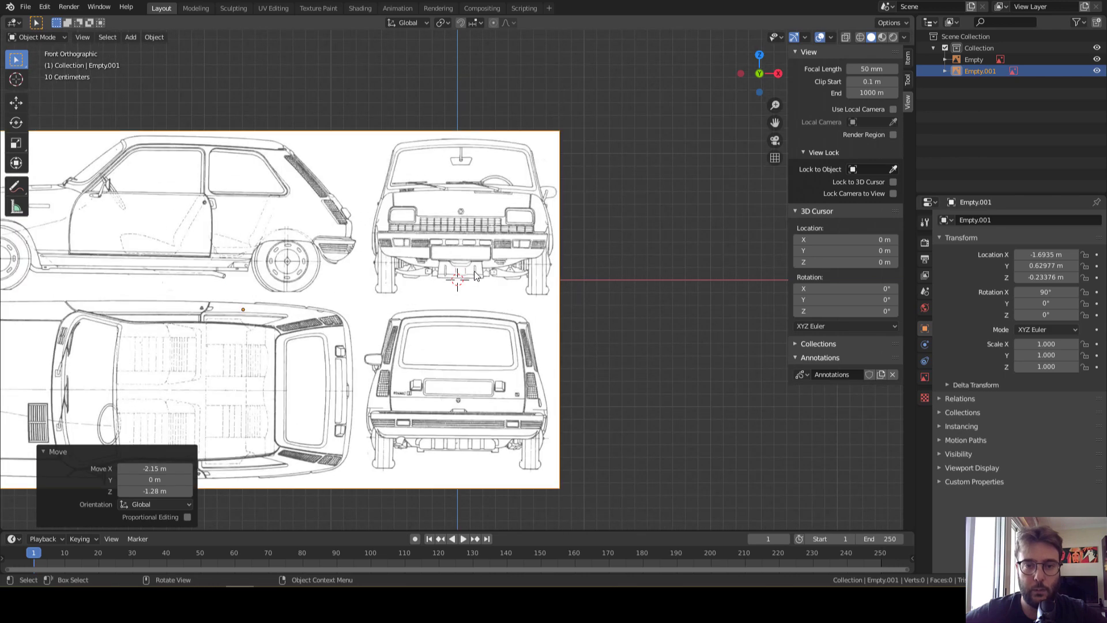
pyautogui.write('gz0.1')
pyautogui.press('Return')
# Slide the upright blueprint along X until the front view centres on the origin
pyautogui.scroll(2, 451, 205)
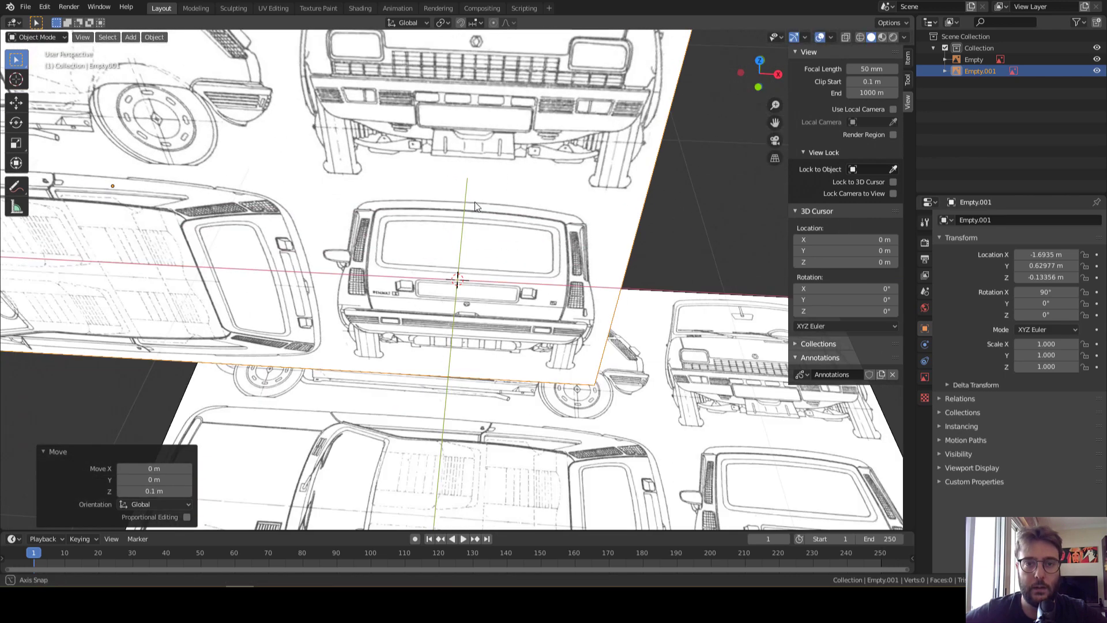
pyautogui.moveTo(478, 141); pyautogui.dragTo(475, 202, button='middle')
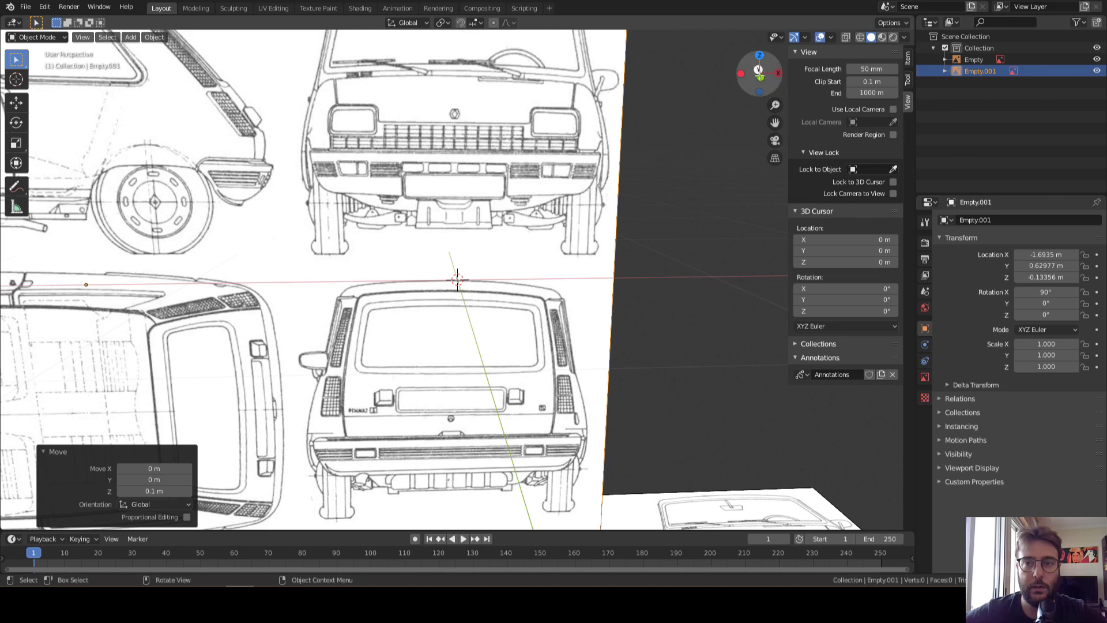
pyautogui.click(758, 71)
pyautogui.keyDown('shift'); pyautogui.scroll(2, 529, 239); pyautogui.keyUp('shift')
pyautogui.keyDown('shift'); pyautogui.scroll(2, 523, 246); pyautogui.keyUp('shift')
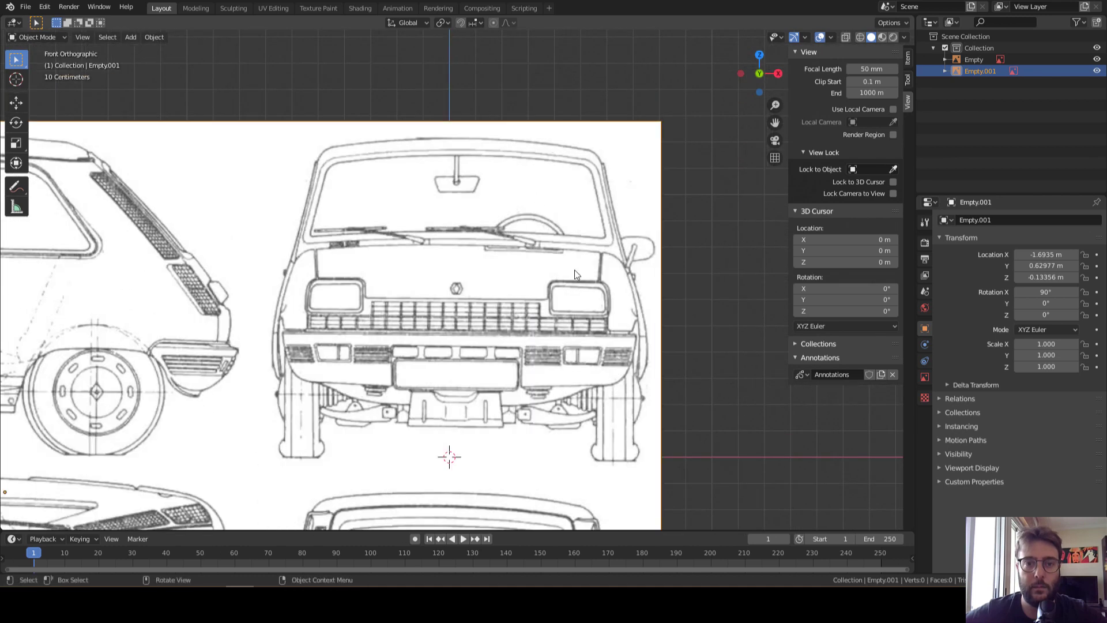
pyautogui.press('g')
pyautogui.press('x')
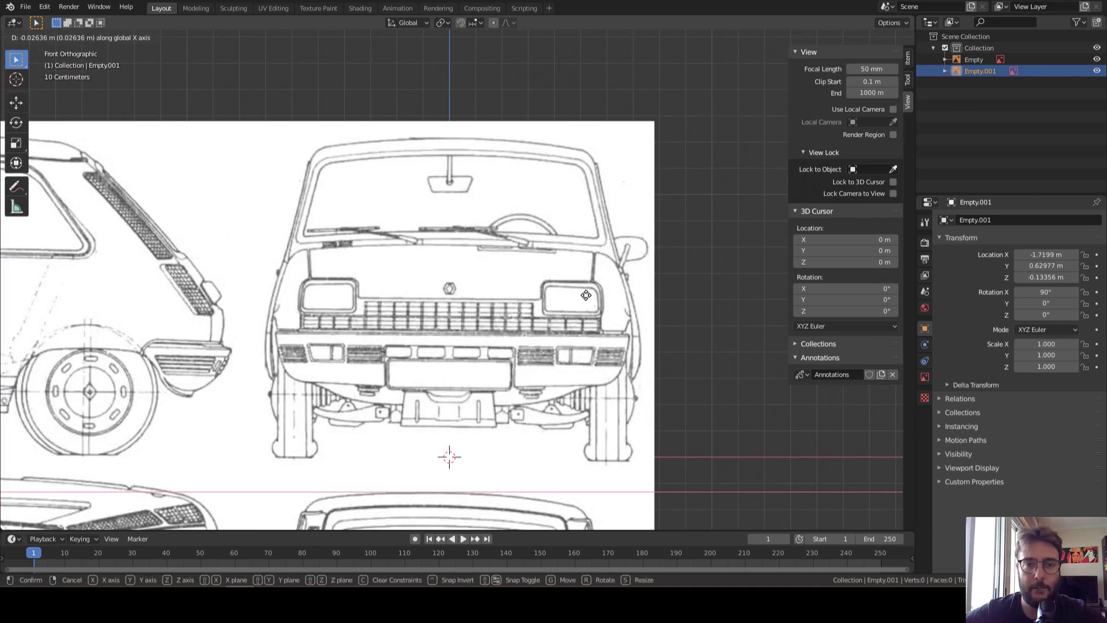
pyautogui.click(582, 296)
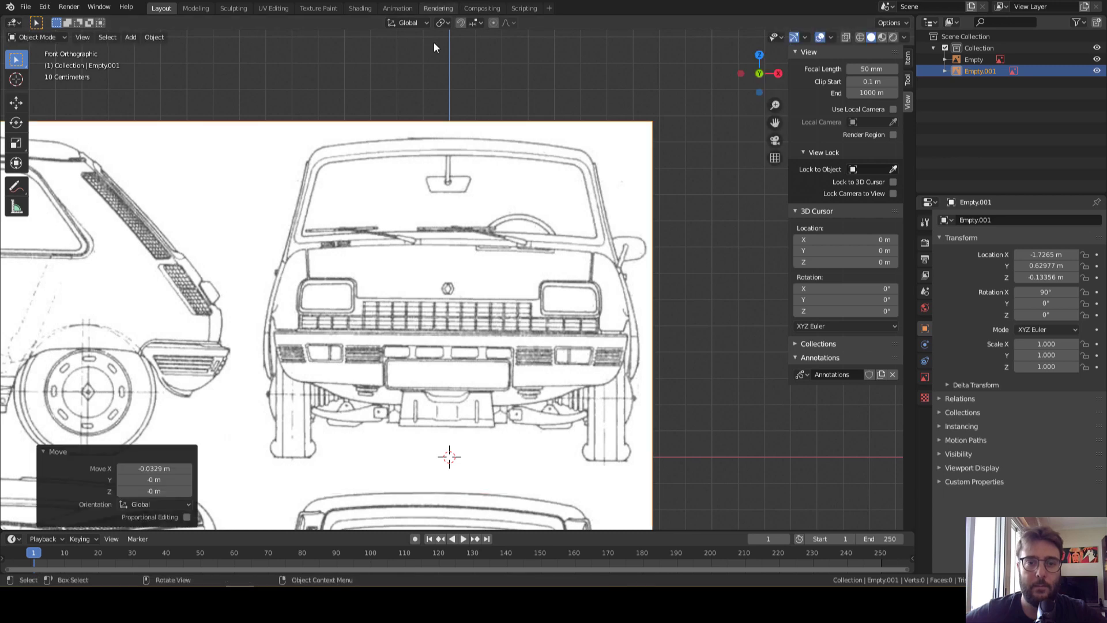
pyautogui.scroll(-4, 517, 373)
pyautogui.scroll(-4, 549, 395)
# Push the upright front blueprint back along Y to 6.323 m
pyautogui.moveTo(548, 395); pyautogui.dragTo(486, 249, button='middle')
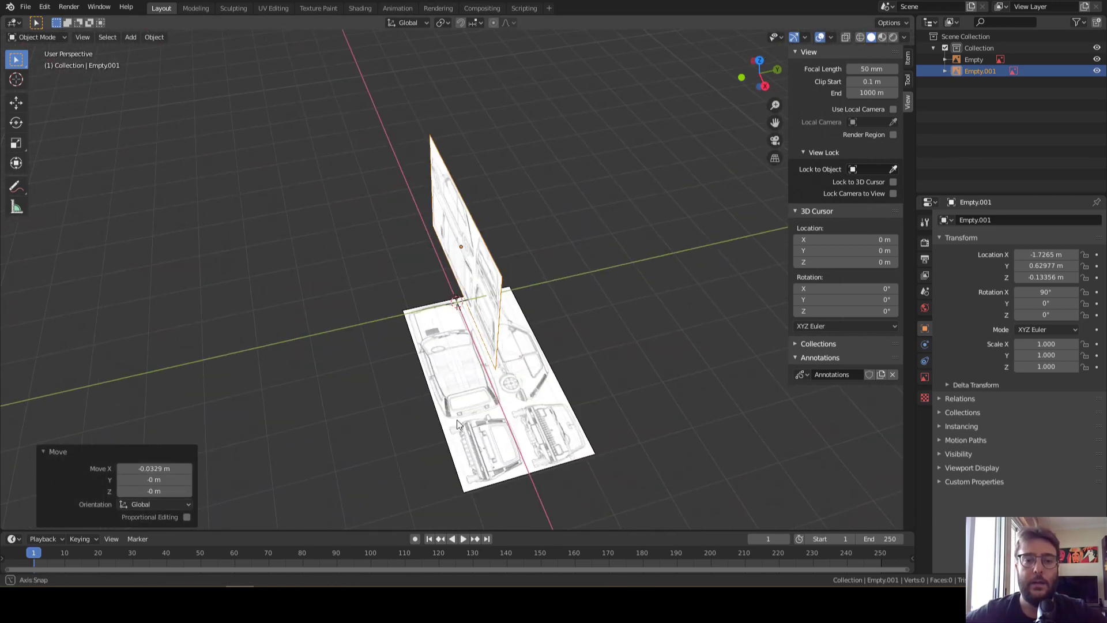
pyautogui.click(486, 249)
pyautogui.press('g')
pyautogui.press('y')
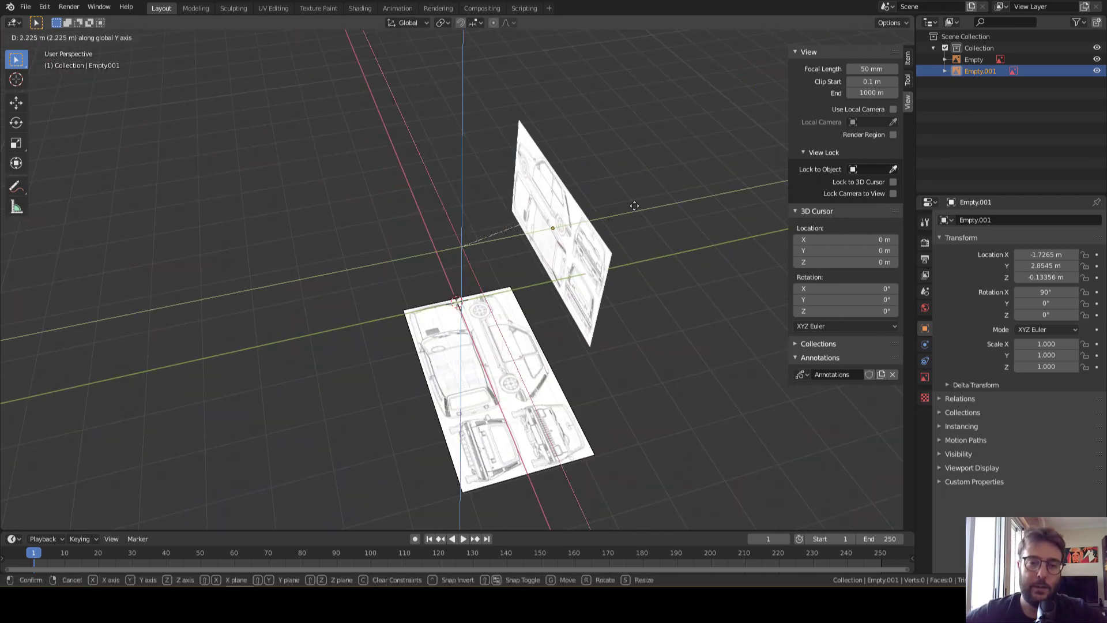
pyautogui.click(695, 242)
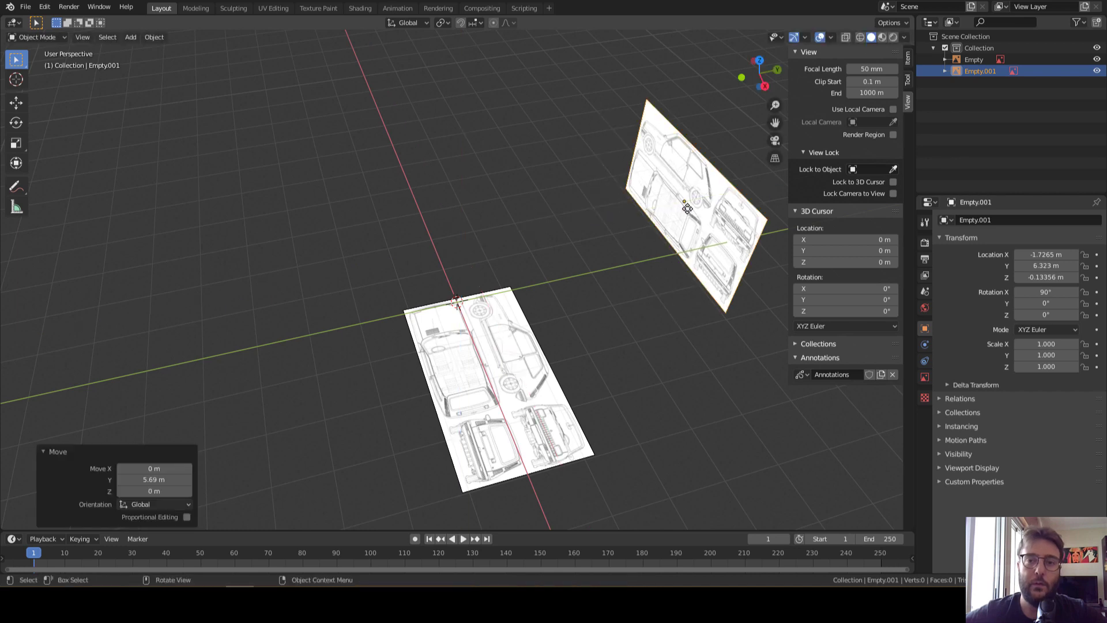
# Duplicate it between the origin and the back plane, turned 90° on Z
pyautogui.hotkey('shift', 'd')
pyautogui.press('y')
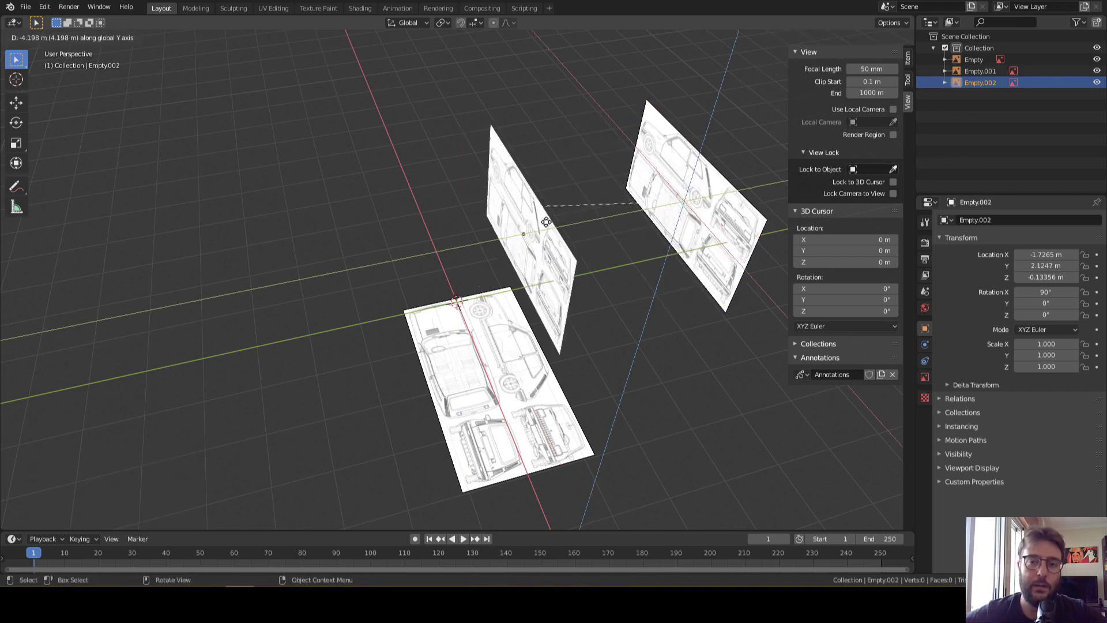
pyautogui.click(545, 222)
pyautogui.moveTo(1043, 303); pyautogui.dragTo(1089, 314)
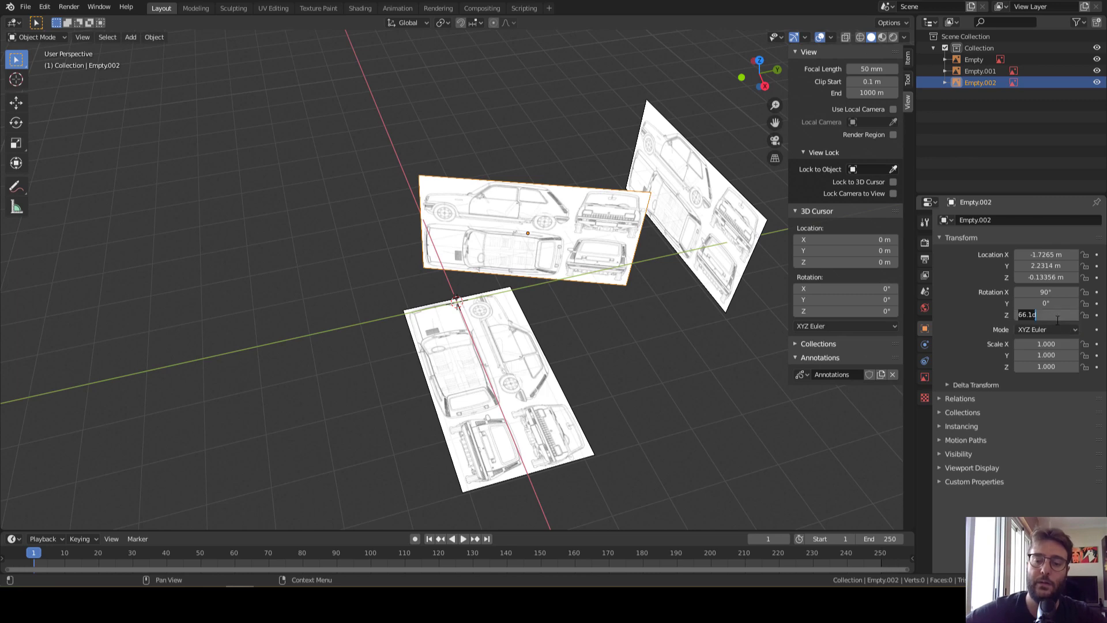
pyautogui.write('90')
pyautogui.press('Return')
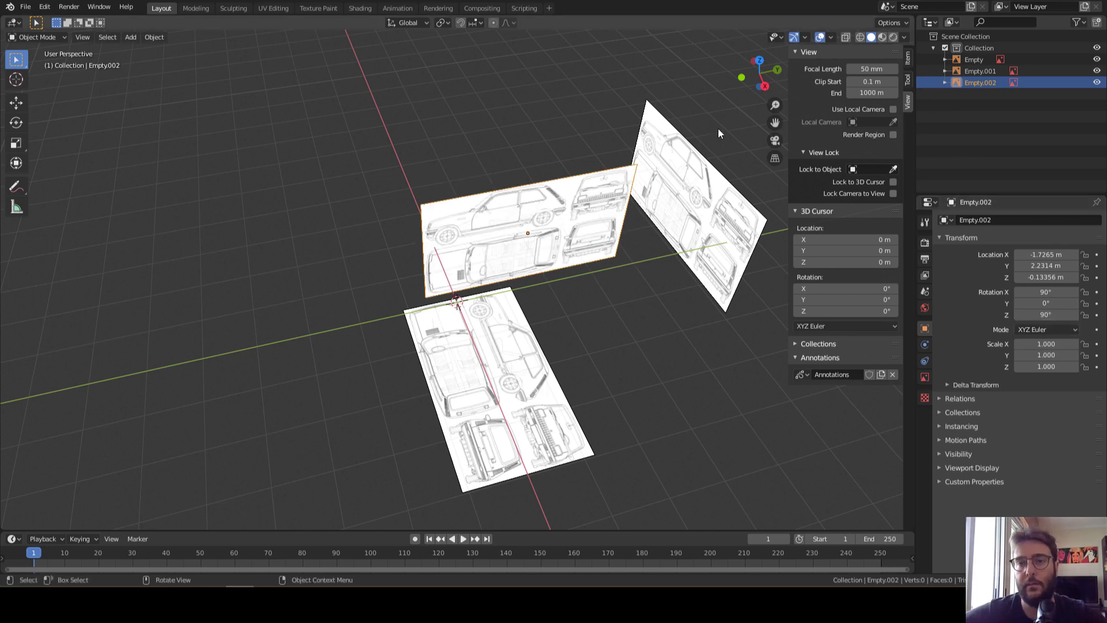
# In Right view, align the side-view copy along Y, then select the bottom blueprint
pyautogui.click(765, 86)
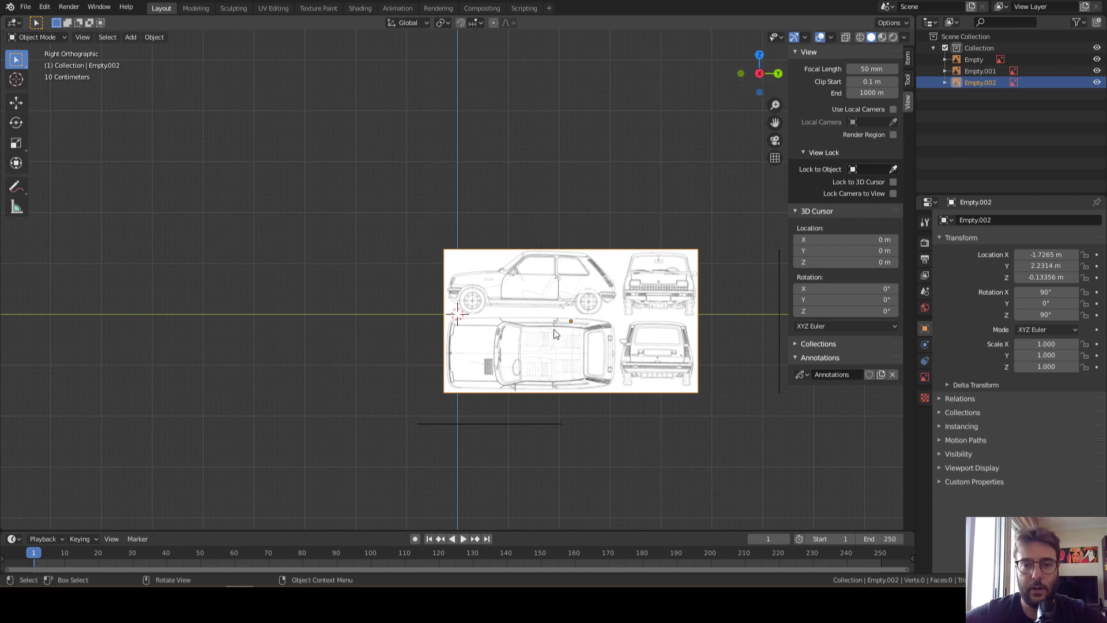
pyautogui.press('g')
pyautogui.press('y')
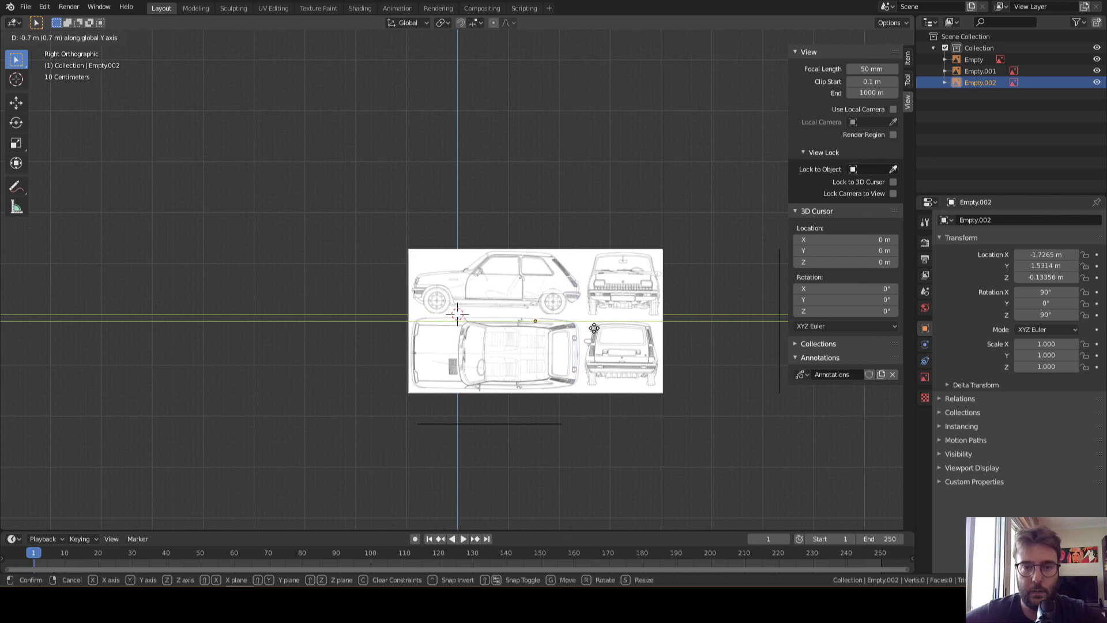
pyautogui.click(596, 327)
pyautogui.moveTo(571, 371); pyautogui.dragTo(567, 380, button='middle')
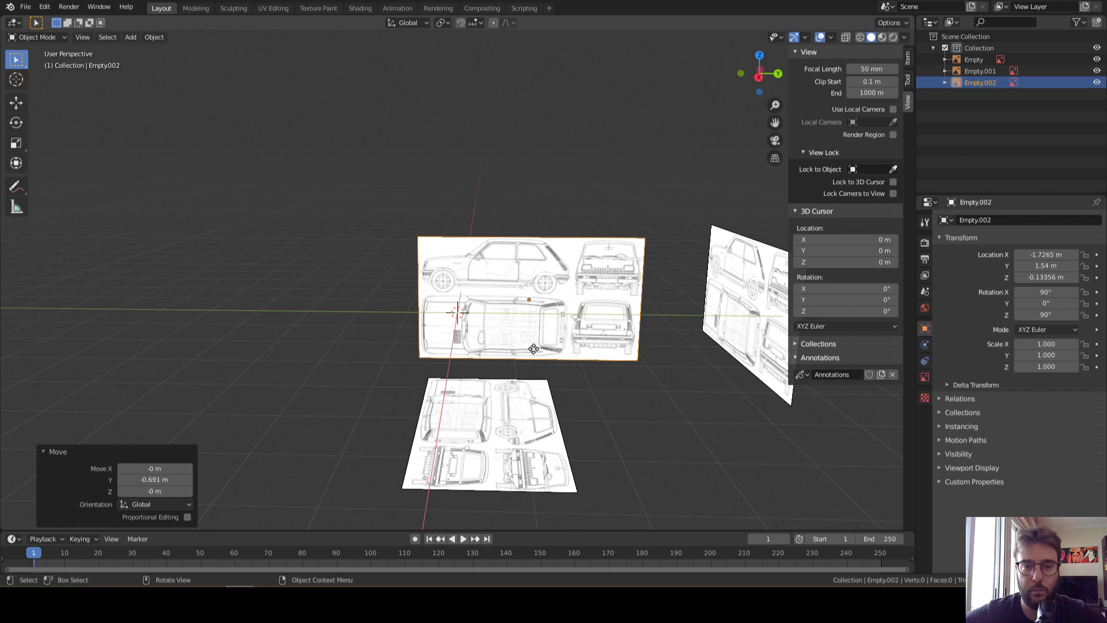
pyautogui.click(475, 422)
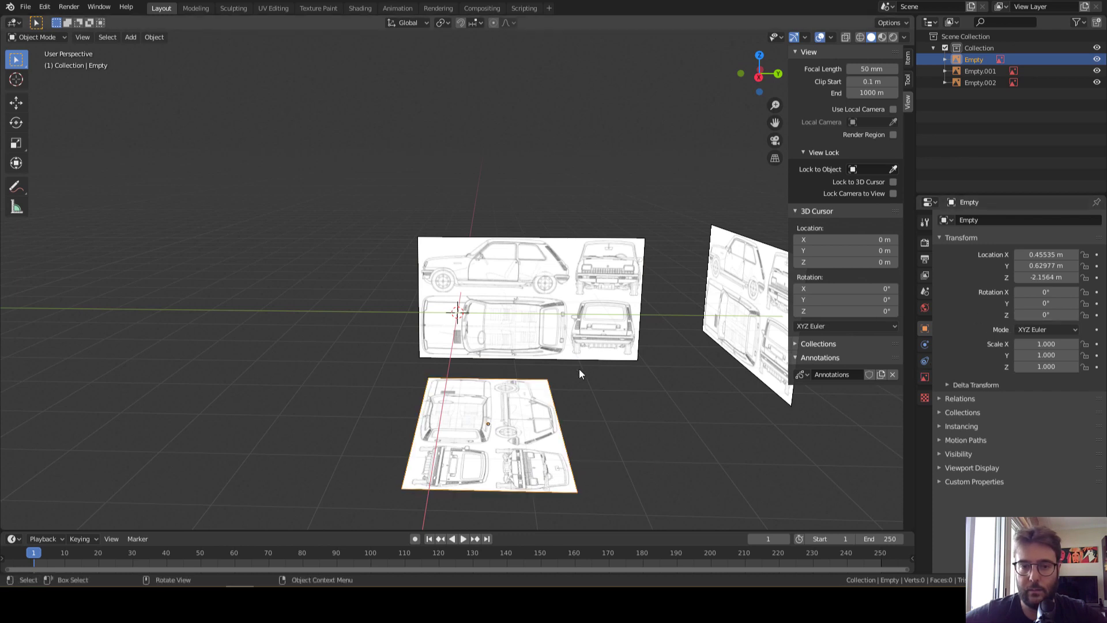
# Undo the accidental tilt and give the bottom blueprint a 90° Z rotation
pyautogui.moveTo(1046, 303)
pyautogui.mouseDown()
pyautogui.moveTo(1084, 314)
pyautogui.moveTo(1048, 316)
pyautogui.mouseUp()
pyautogui.hotkey('ctrl', 'z')
pyautogui.click(1047, 316)
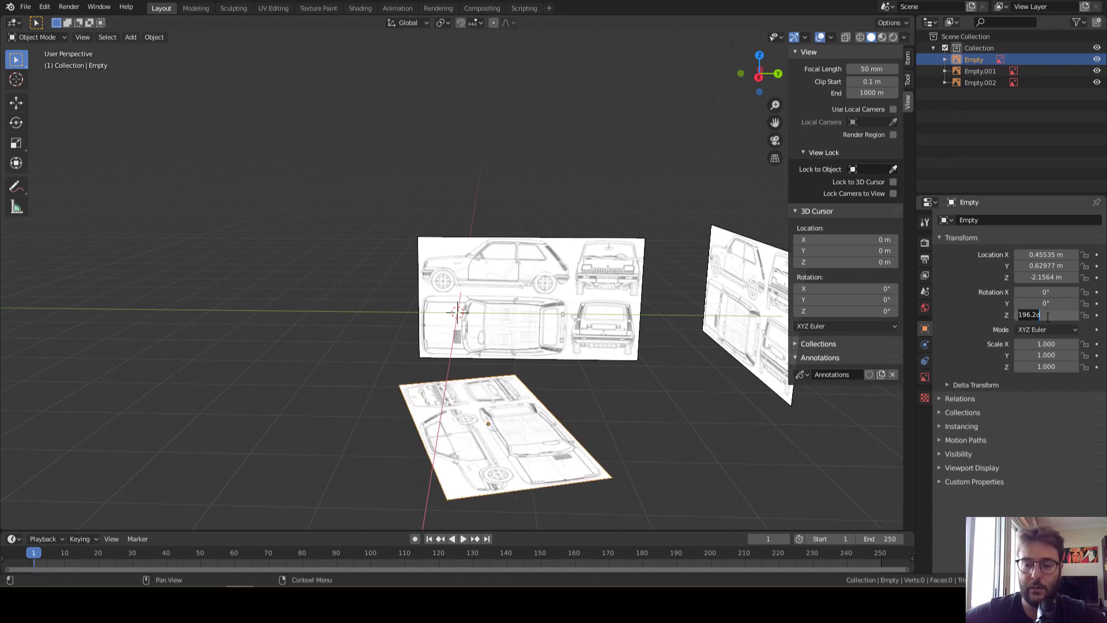
pyautogui.write('90')
pyautogui.press('Return')
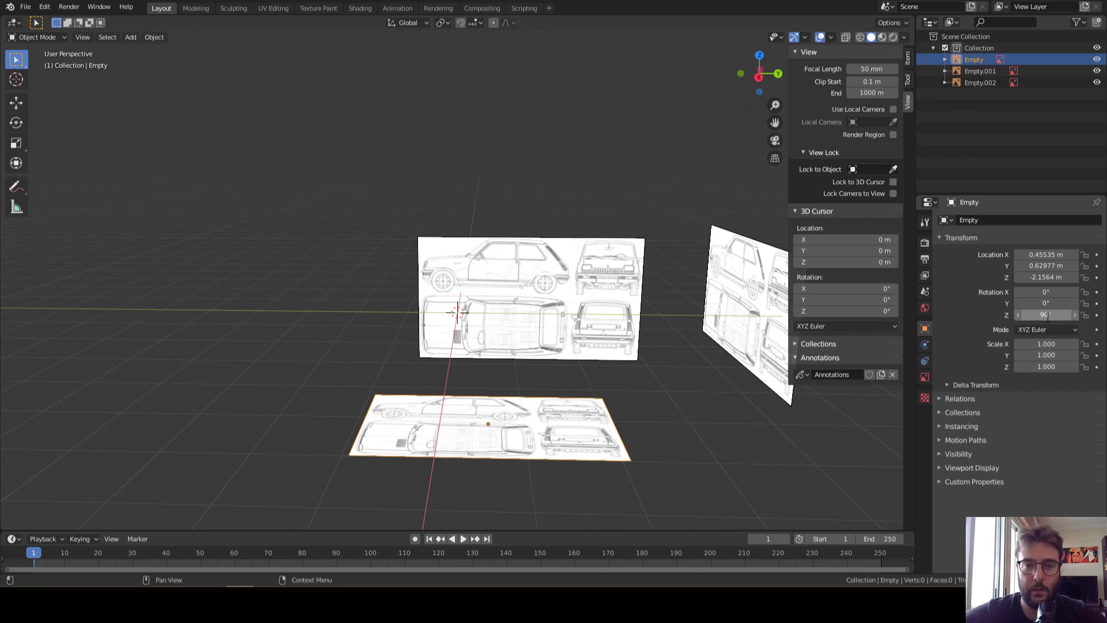
# Move the side-view blueprint along Y and check it from the right
pyautogui.click(559, 314)
pyautogui.moveTo(560, 314); pyautogui.dragTo(539, 227, button='middle')
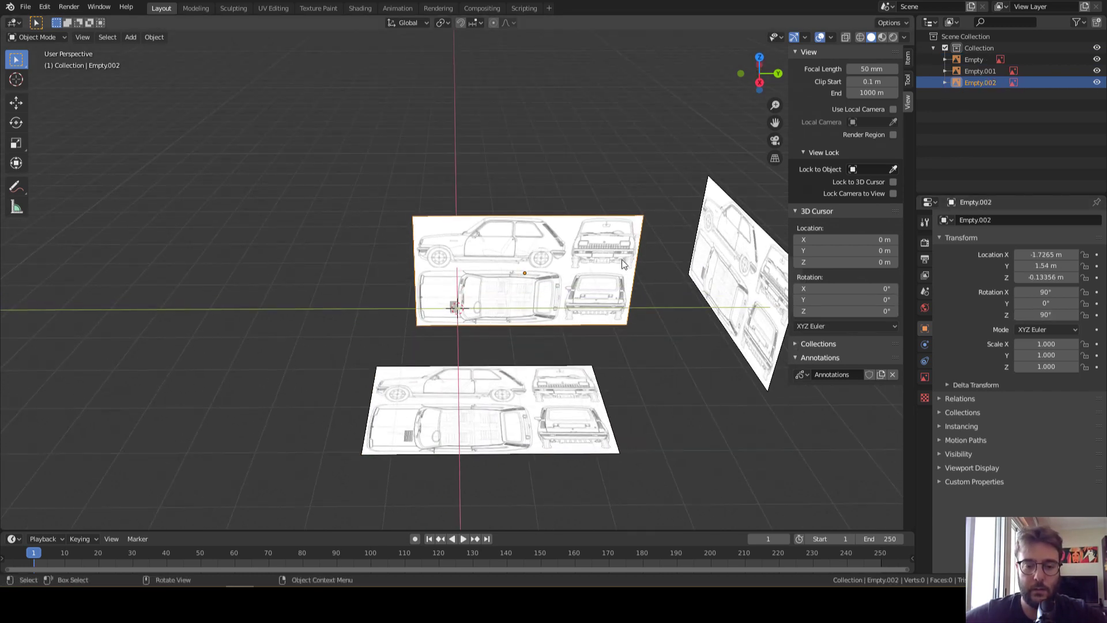
pyautogui.press('g')
pyautogui.press('y')
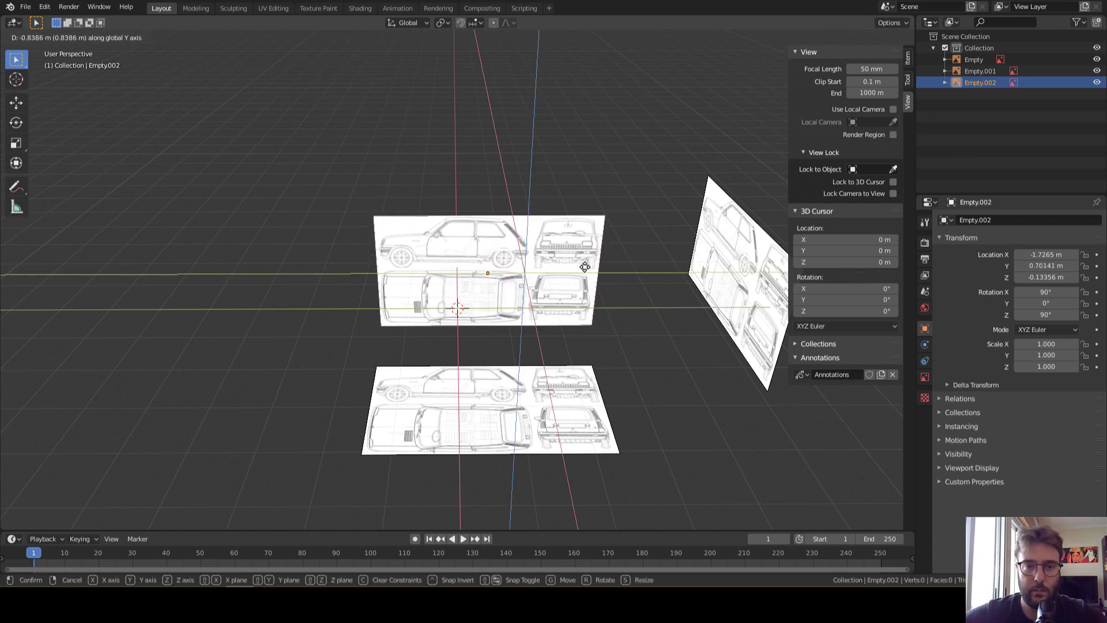
pyautogui.click(584, 266)
pyautogui.click(758, 81)
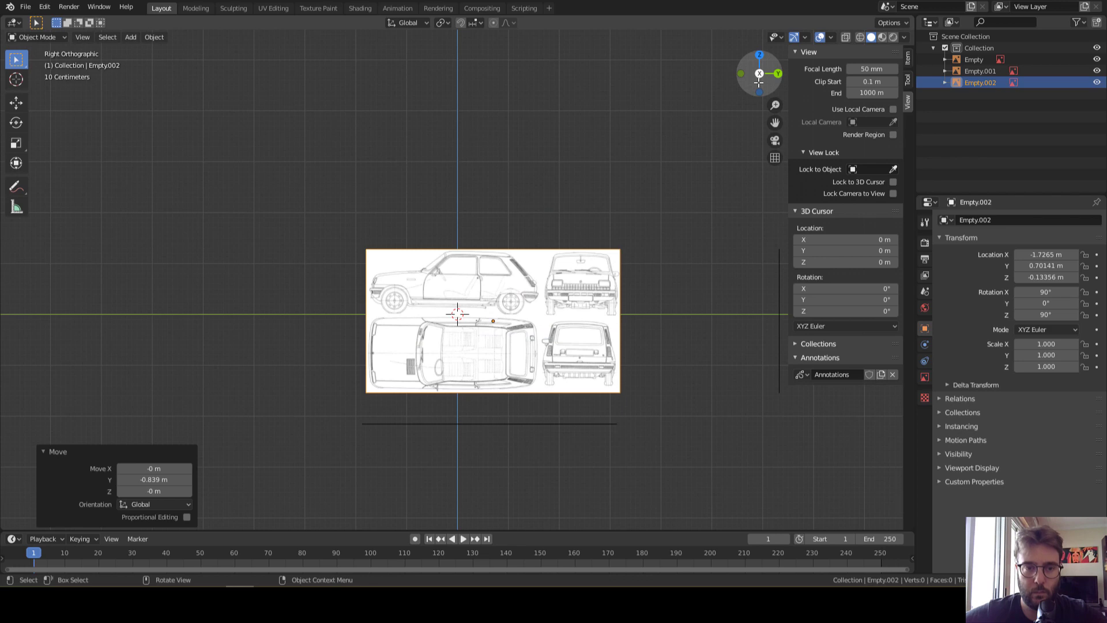
pyautogui.scroll(2, 479, 374)
pyautogui.click(542, 375)
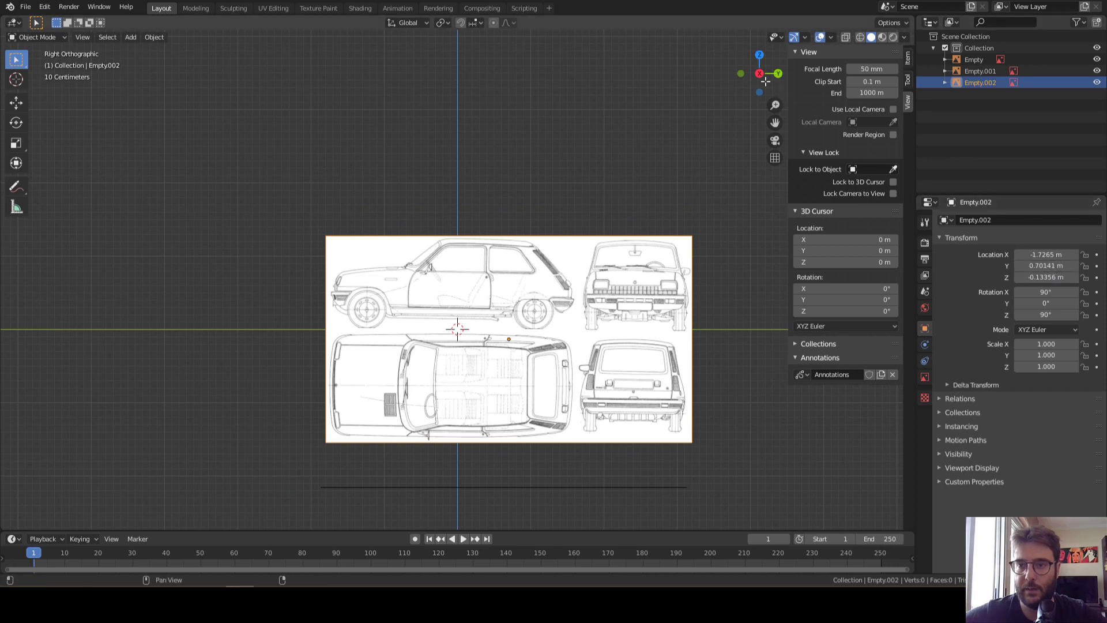
# Set Location Y to 0.7 m on both Empty.002 and Empty
pyautogui.click(1047, 266)
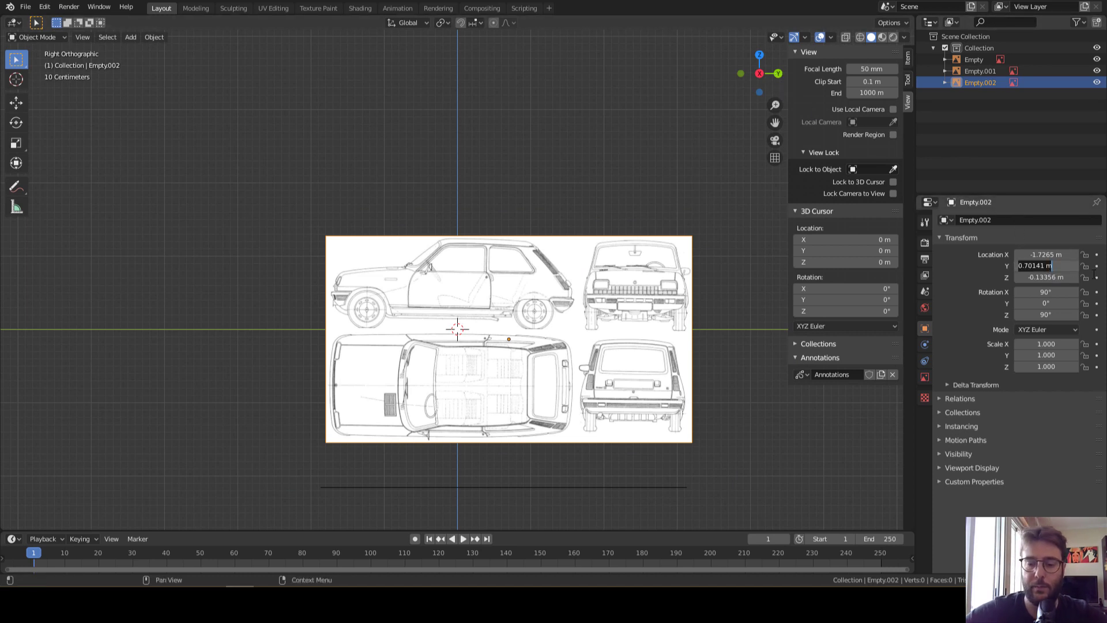
pyautogui.click(525, 488)
pyautogui.click(1047, 266)
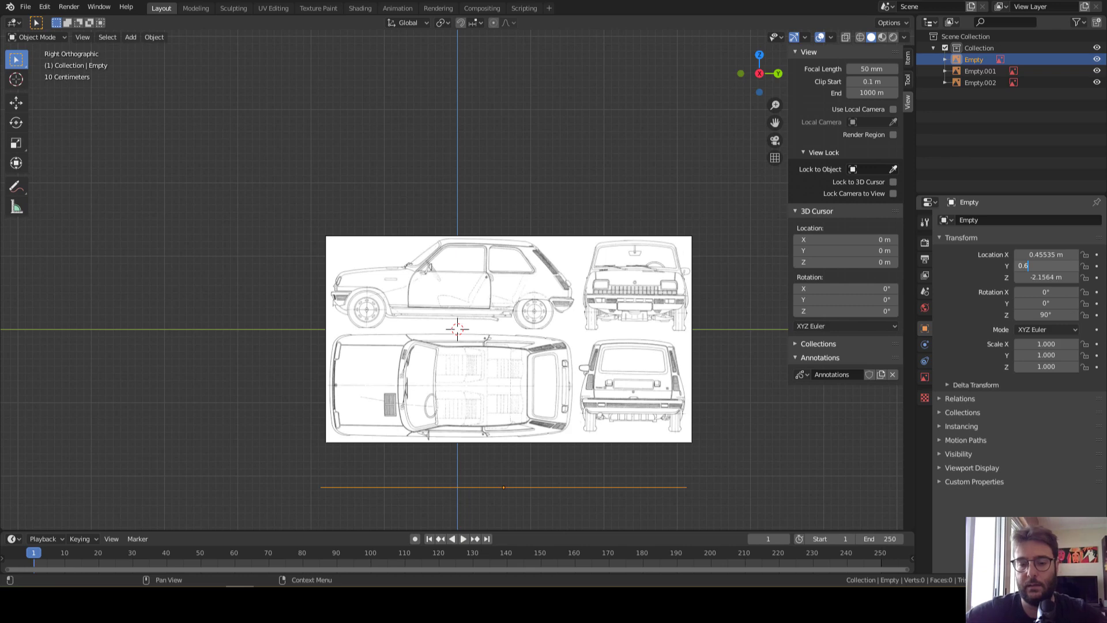
pyautogui.press('Return')
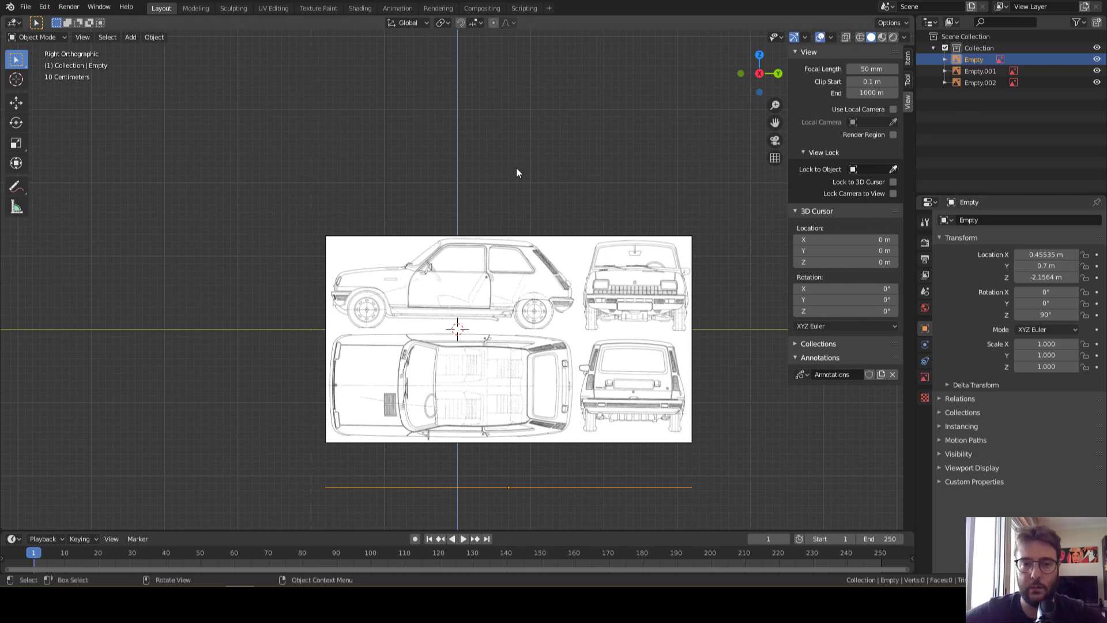
pyautogui.click(516, 167)
pyautogui.moveTo(517, 168); pyautogui.dragTo(441, 288, button='middle')
pyautogui.click(379, 293)
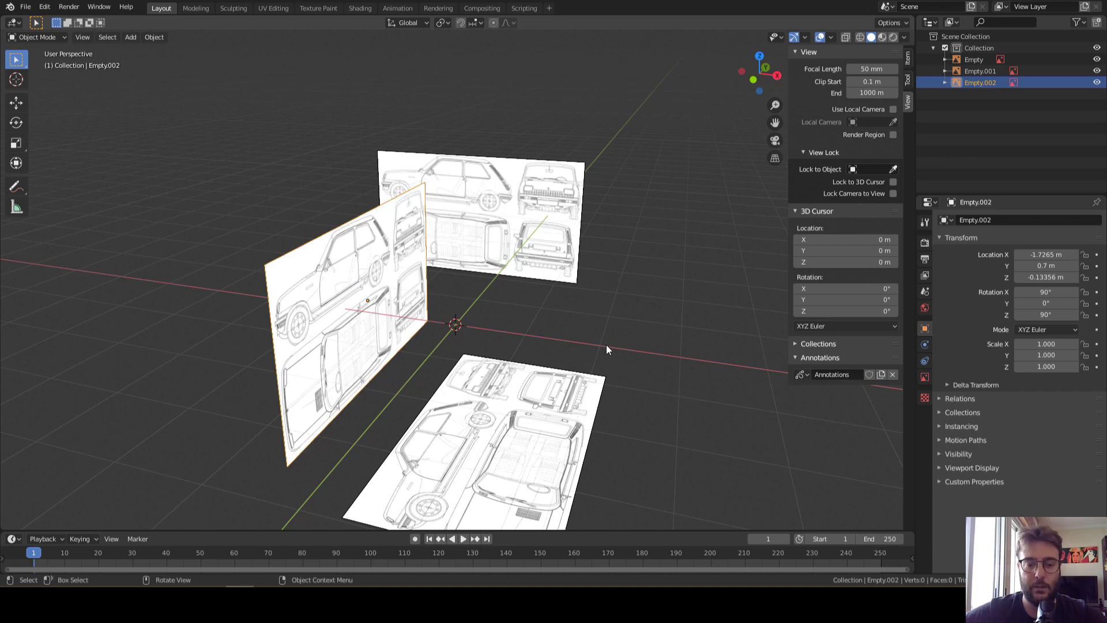
# Move the side reference image Empty.002 -3.11 m along X
pyautogui.press('g')
pyautogui.press('x')
pyautogui.click(620, 351)
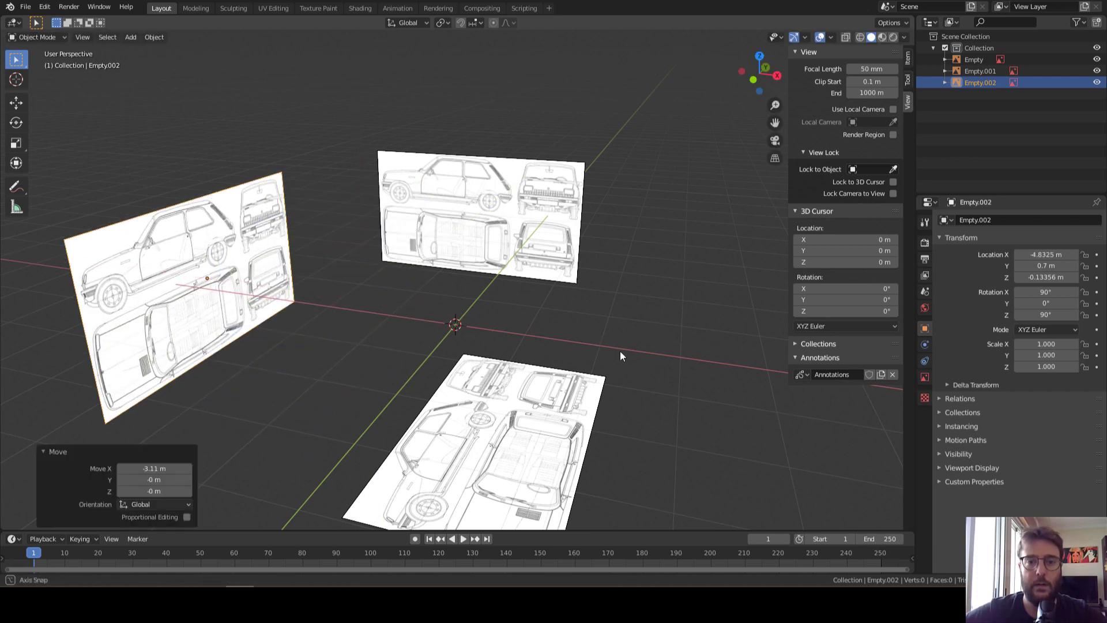
pyautogui.moveTo(621, 350)
pyautogui.mouseDown(button='middle')
pyautogui.moveTo(649, 336)
pyautogui.moveTo(593, 393)
pyautogui.moveTo(607, 387)
pyautogui.moveTo(587, 372)
pyautogui.mouseUp(button='middle')
# Shift the floor blueprint Empty -1.31 m along X
pyautogui.click(457, 247)
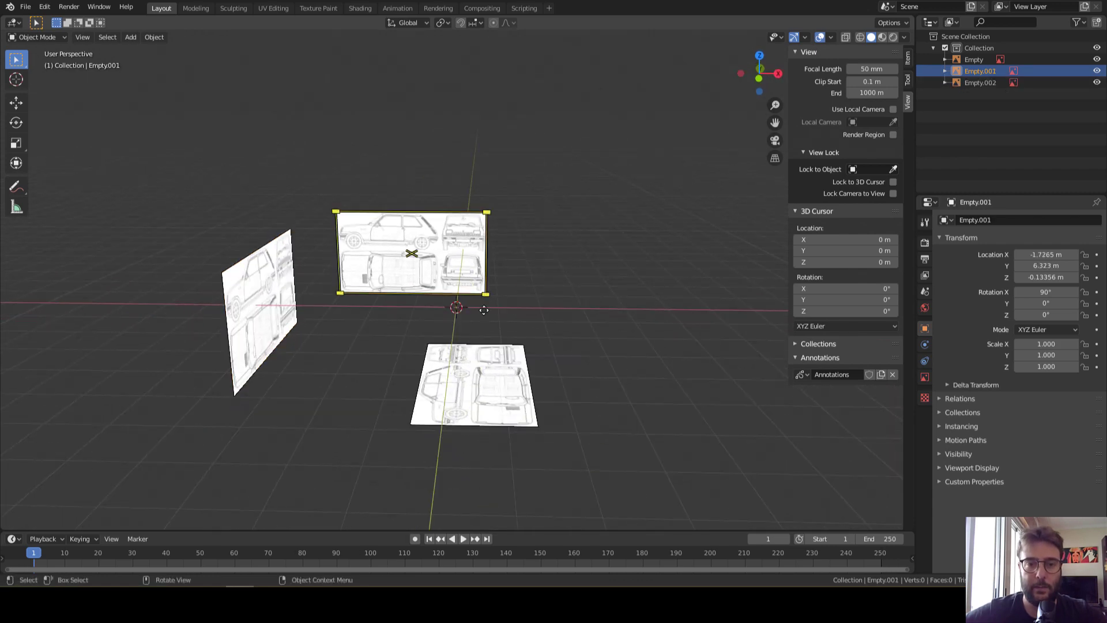
pyautogui.click(513, 389)
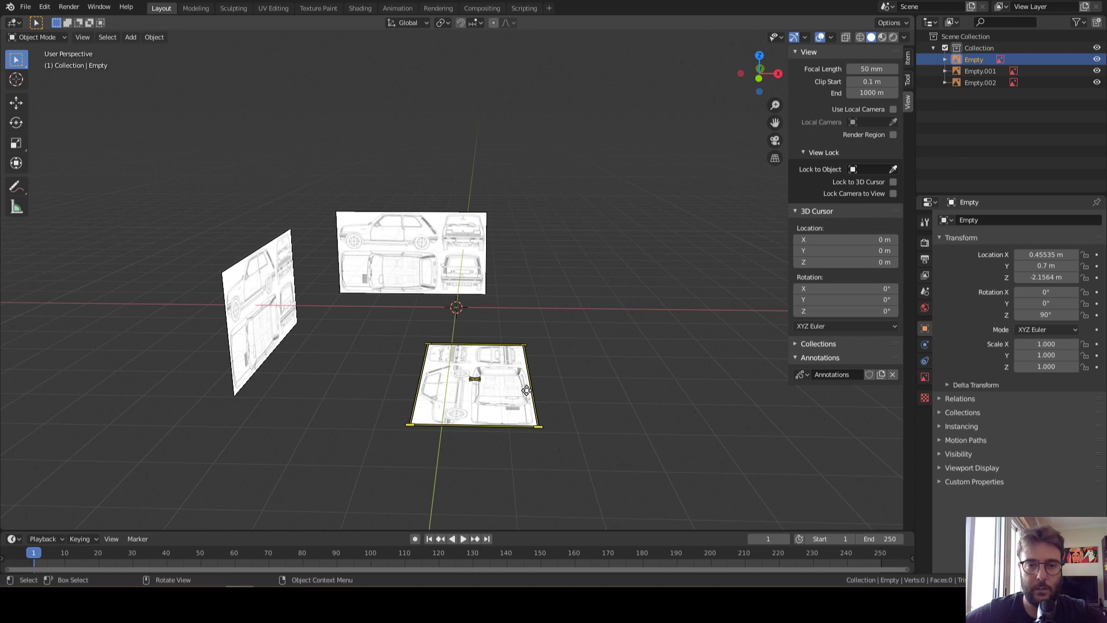
pyautogui.press('g')
pyautogui.press('x')
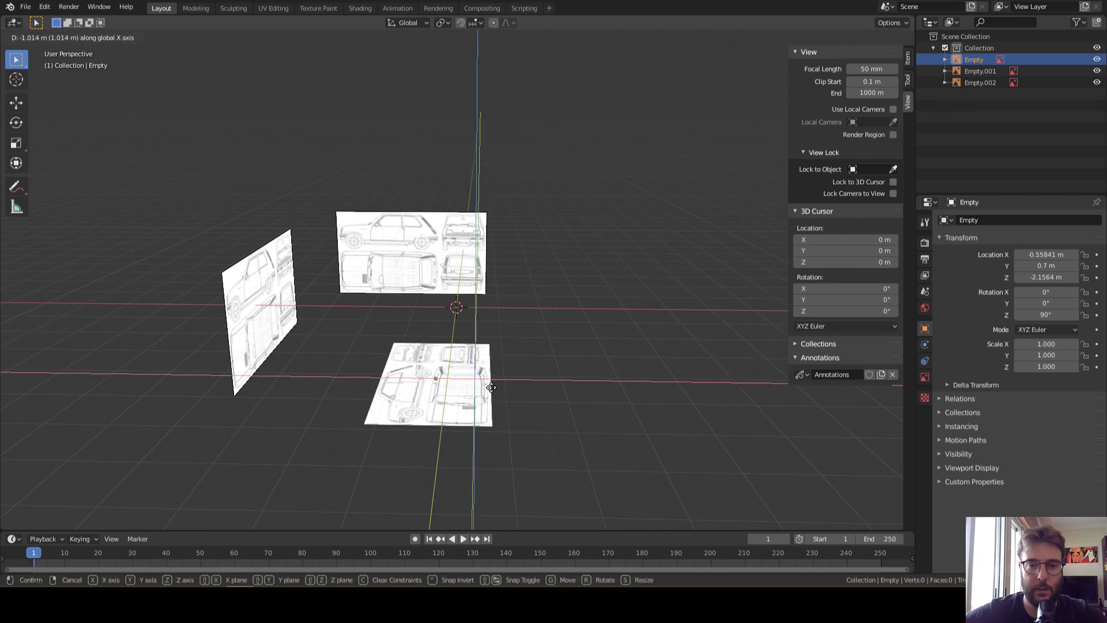
pyautogui.click(483, 388)
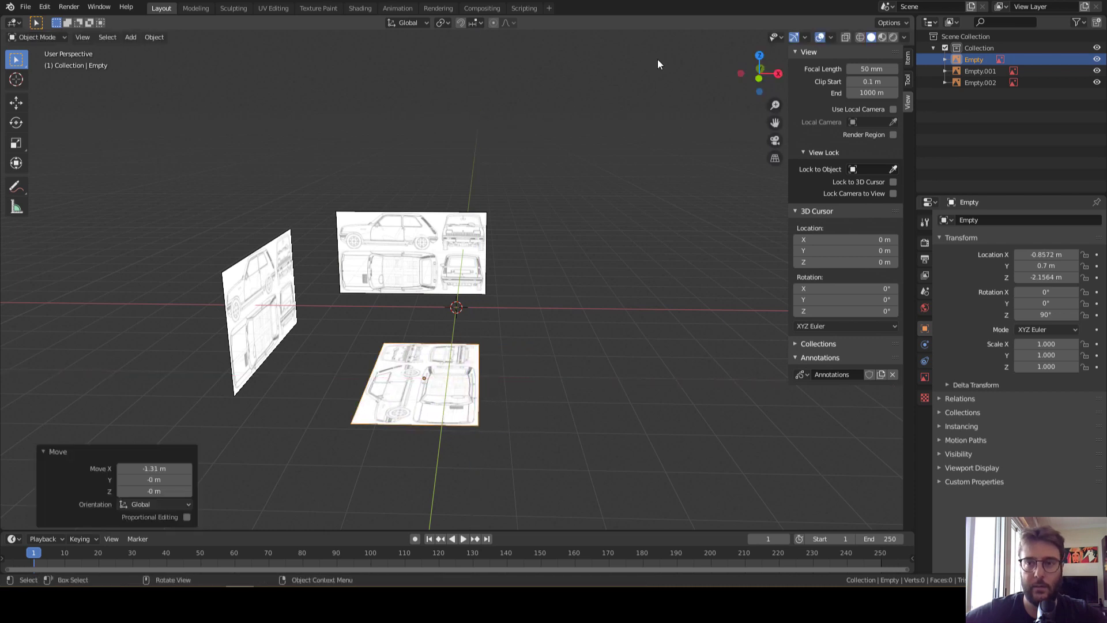
# In top view, nudge the floor blueprint +0.223 m along X to centre it
pyautogui.press('KP_7')
pyautogui.press('KP_Decimal')
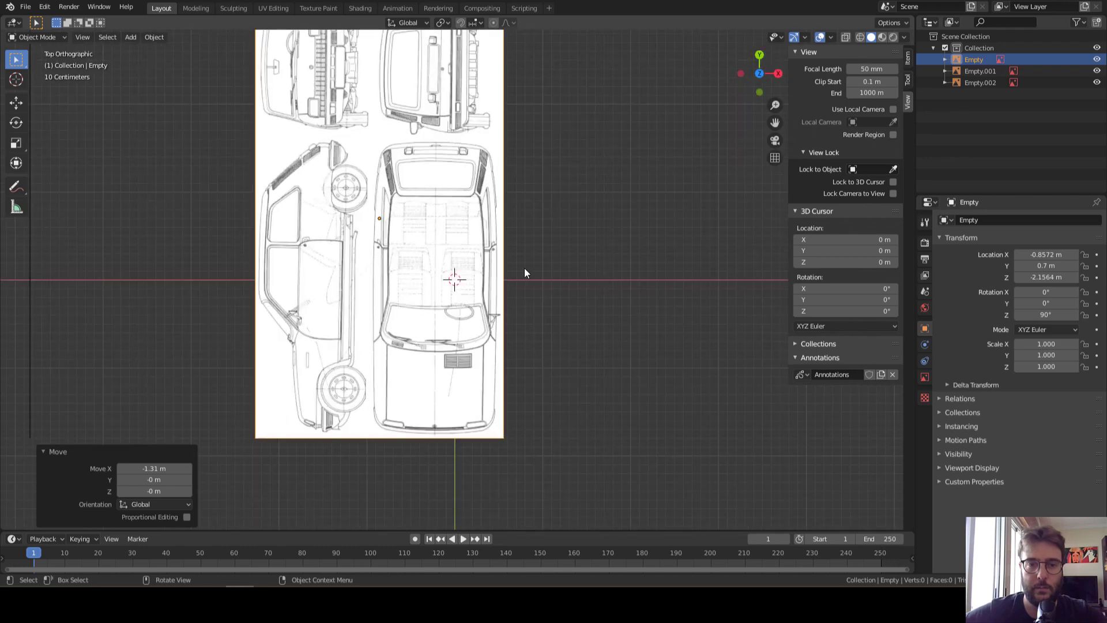
pyautogui.press('g')
pyautogui.press('x')
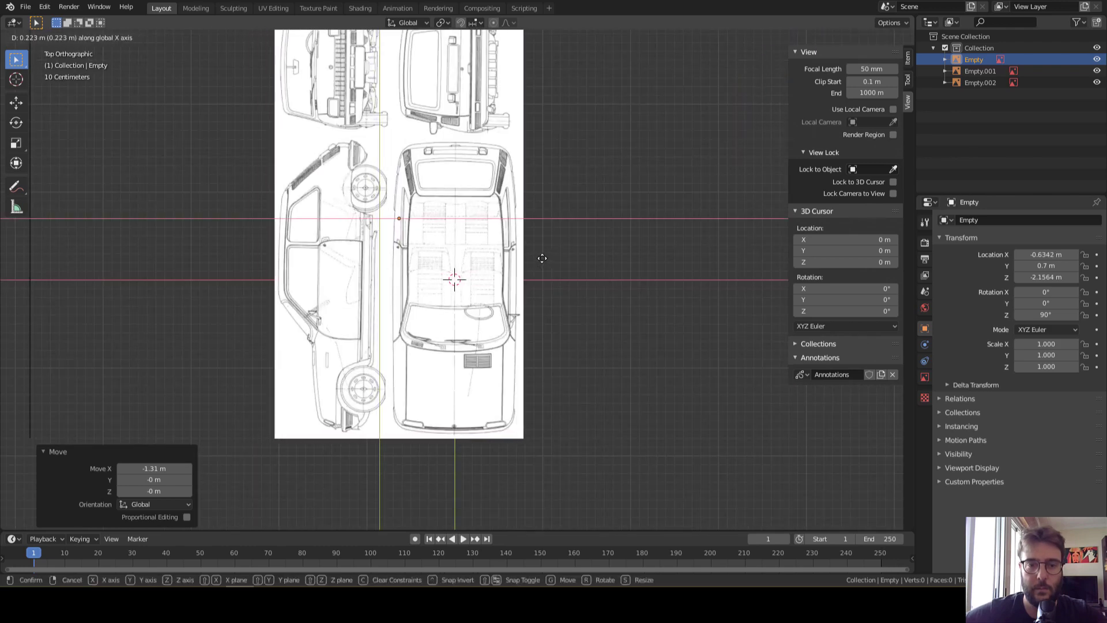
pyautogui.click(542, 258)
pyautogui.moveTo(542, 258)
pyautogui.mouseDown(button='middle')
pyautogui.moveTo(560, 181)
pyautogui.moveTo(481, 299)
pyautogui.moveTo(465, 144)
pyautogui.mouseUp(button='middle')
pyautogui.scroll(-3, 560, 181)
pyautogui.scroll(3, 482, 299)
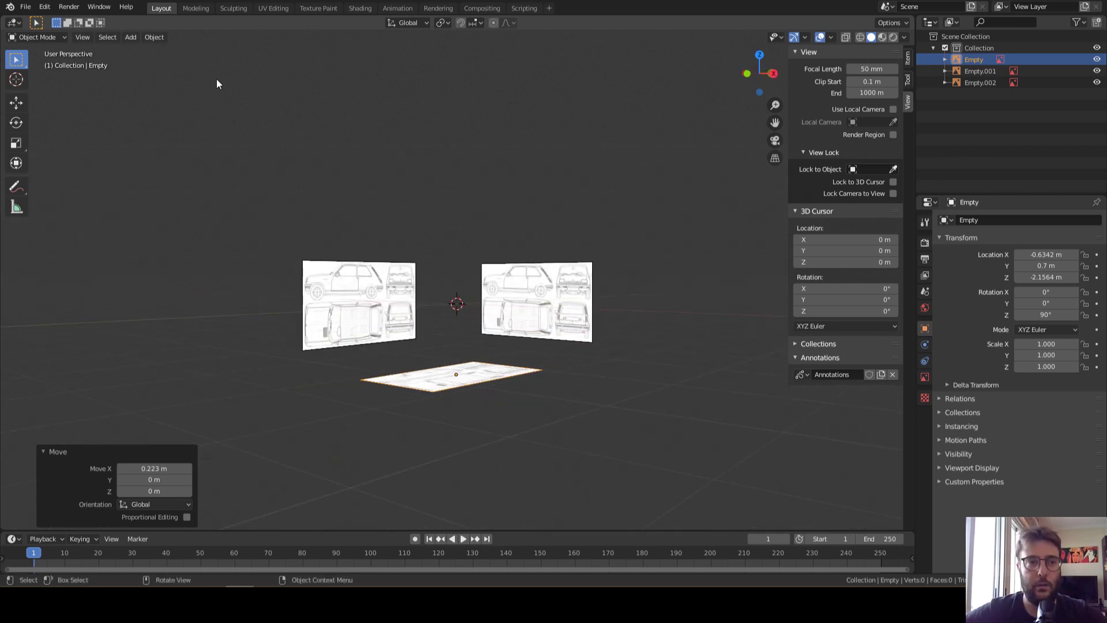
# Add a cube at the origin and view it from the front with X-ray on
pyautogui.click(130, 37)
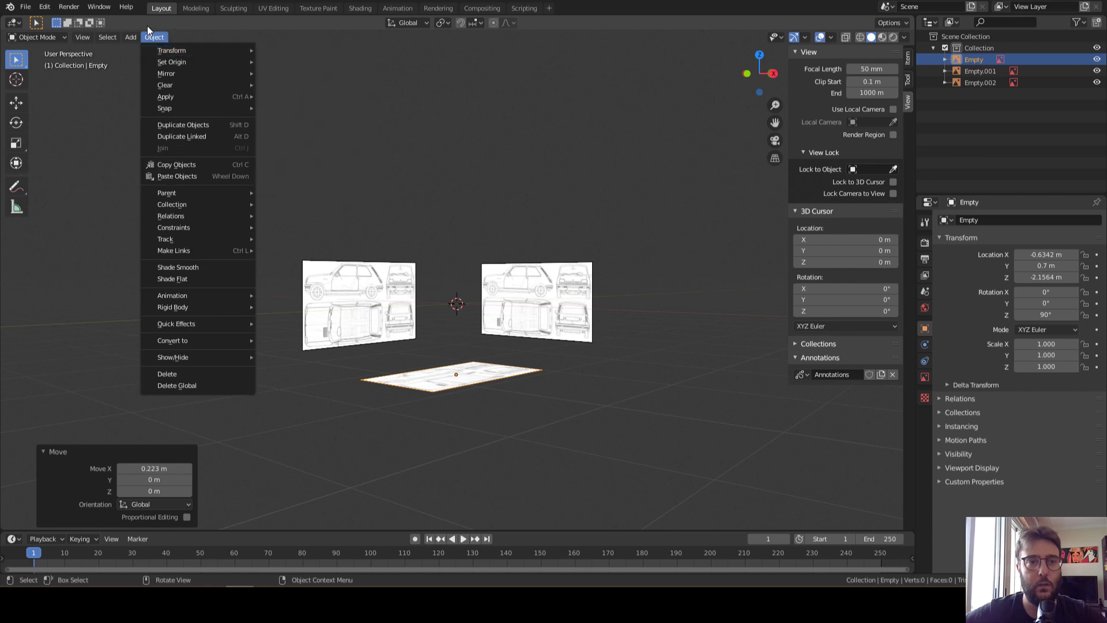
pyautogui.click(298, 62)
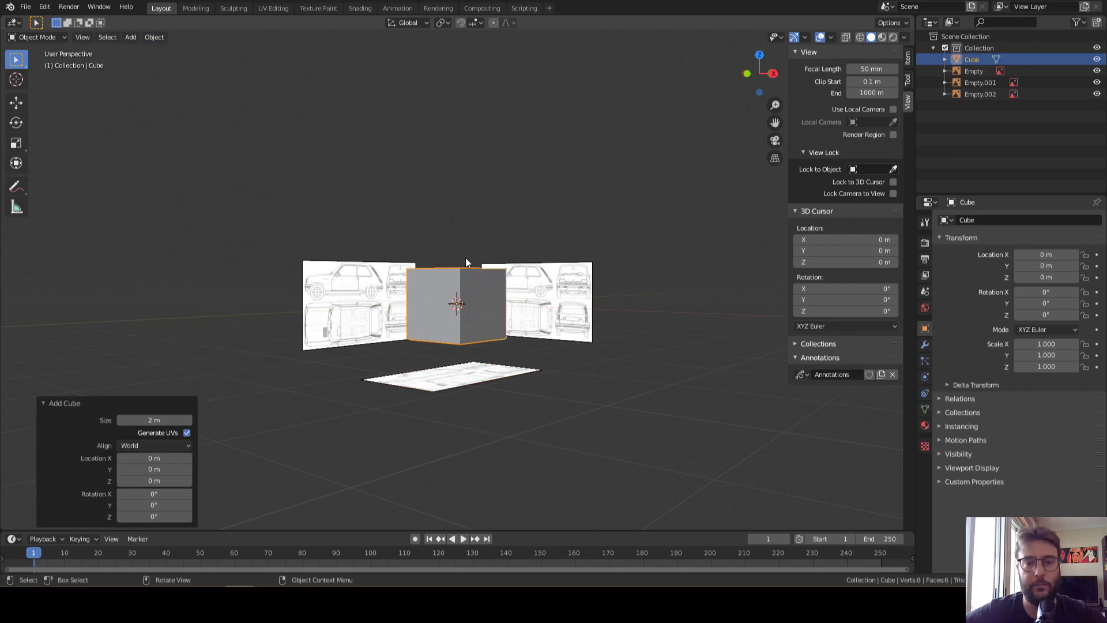
pyautogui.moveTo(465, 257)
pyautogui.mouseDown(button='middle')
pyautogui.moveTo(603, 248)
pyautogui.moveTo(644, 233)
pyautogui.mouseUp(button='middle')
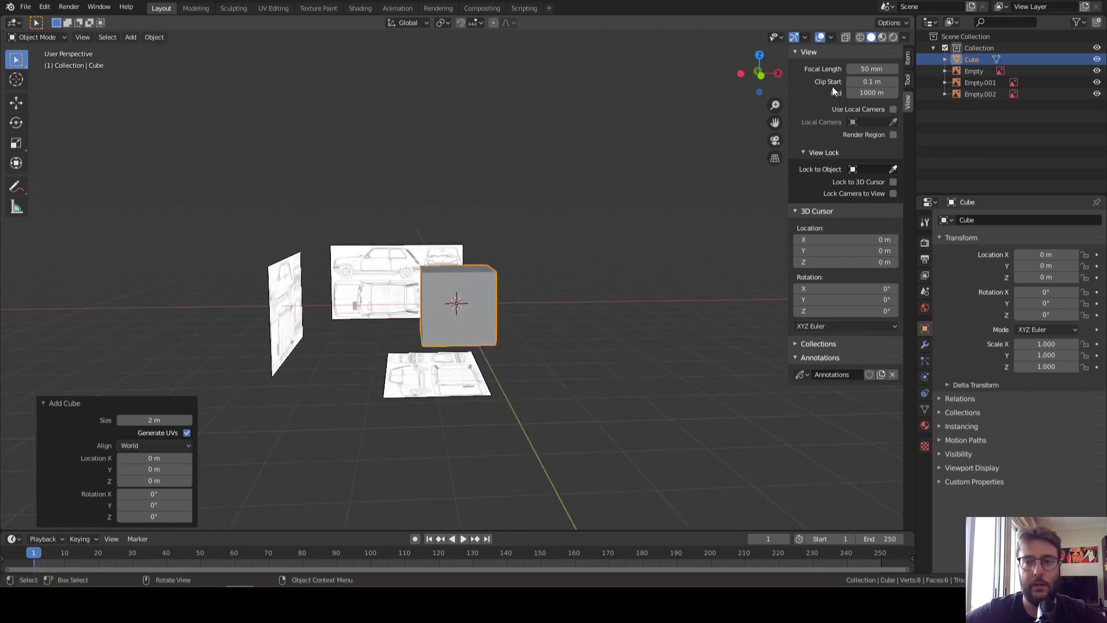
pyautogui.click(758, 75)
pyautogui.scroll(4, 613, 250)
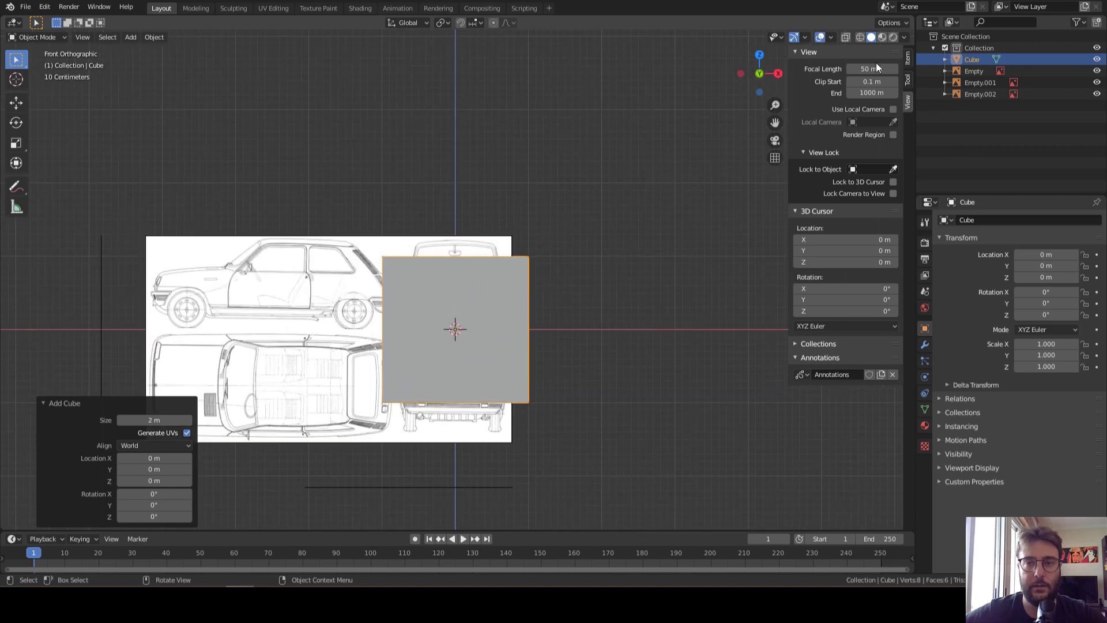
pyautogui.click(847, 36)
# Scale the cube to 0.644 and raise it 0.59 m on Z
pyautogui.press('s')
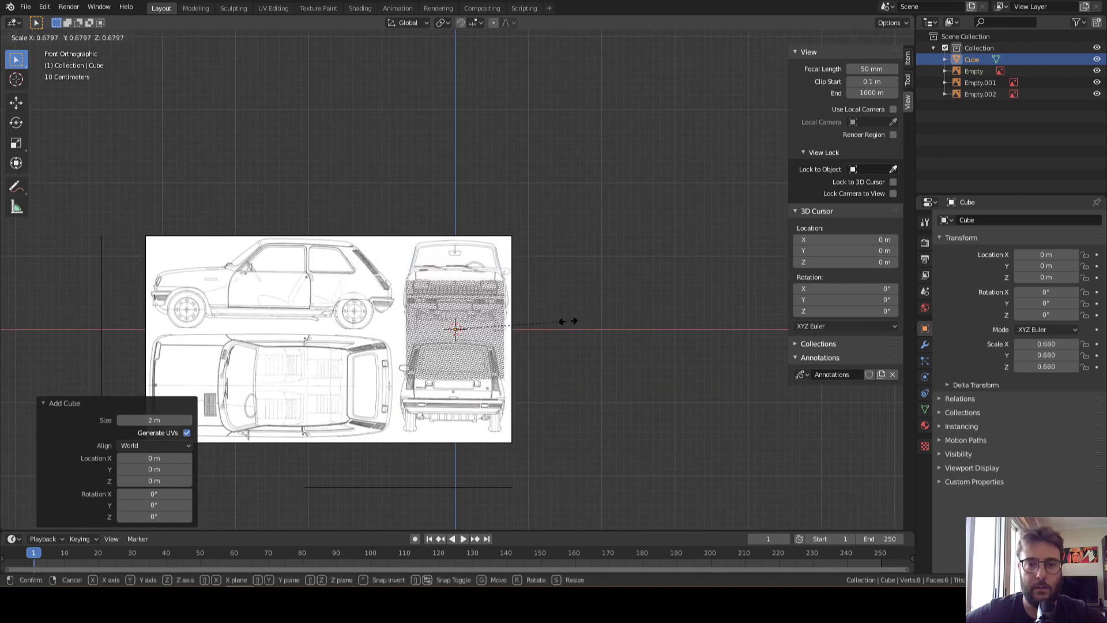
pyautogui.click(562, 322)
pyautogui.press('g')
pyautogui.press('z')
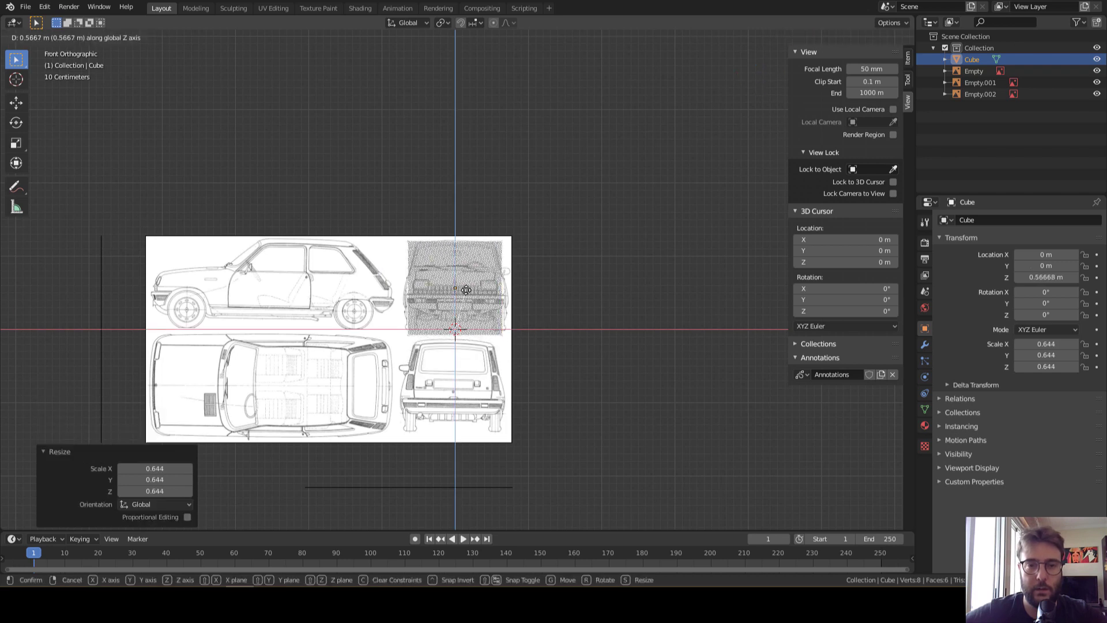
pyautogui.click(467, 289)
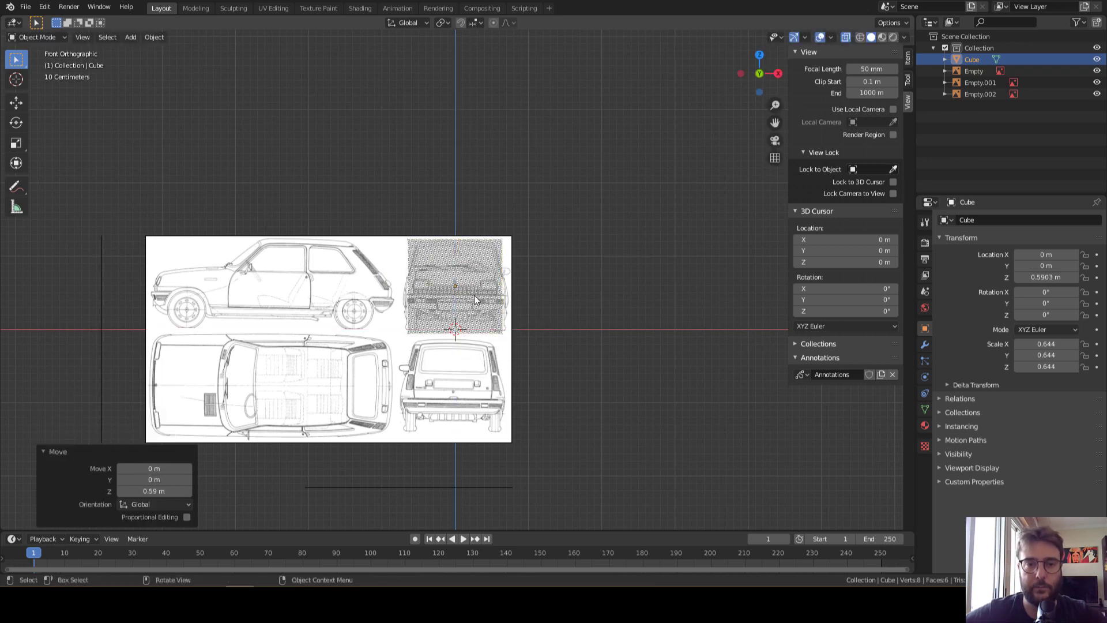
pyautogui.scroll(3, 477, 279)
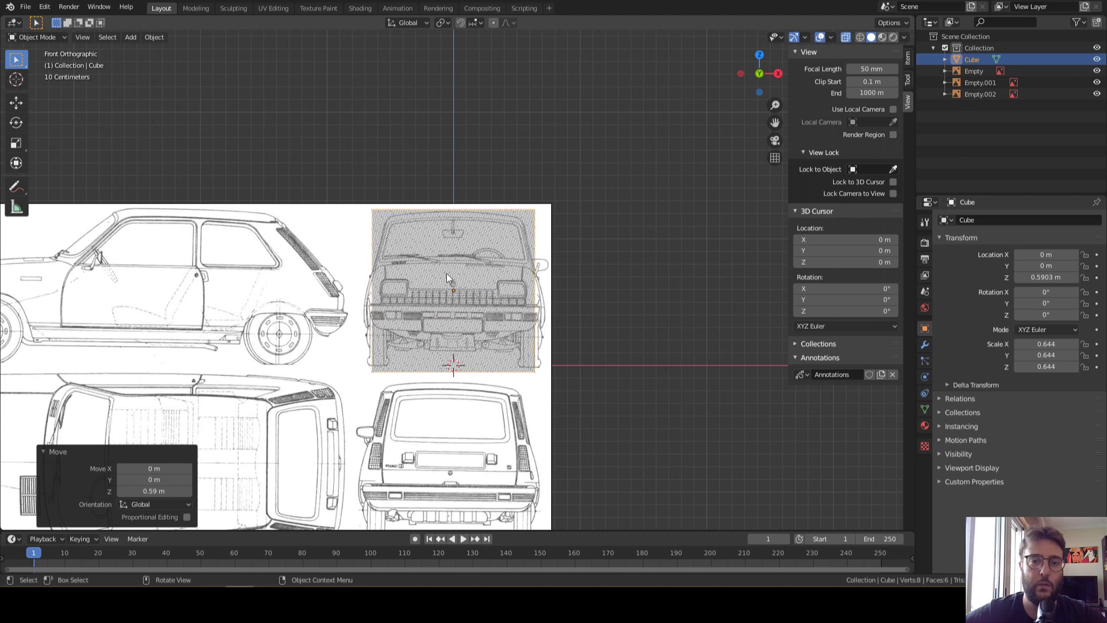
pyautogui.moveTo(448, 278); pyautogui.dragTo(786, 84, button='middle')
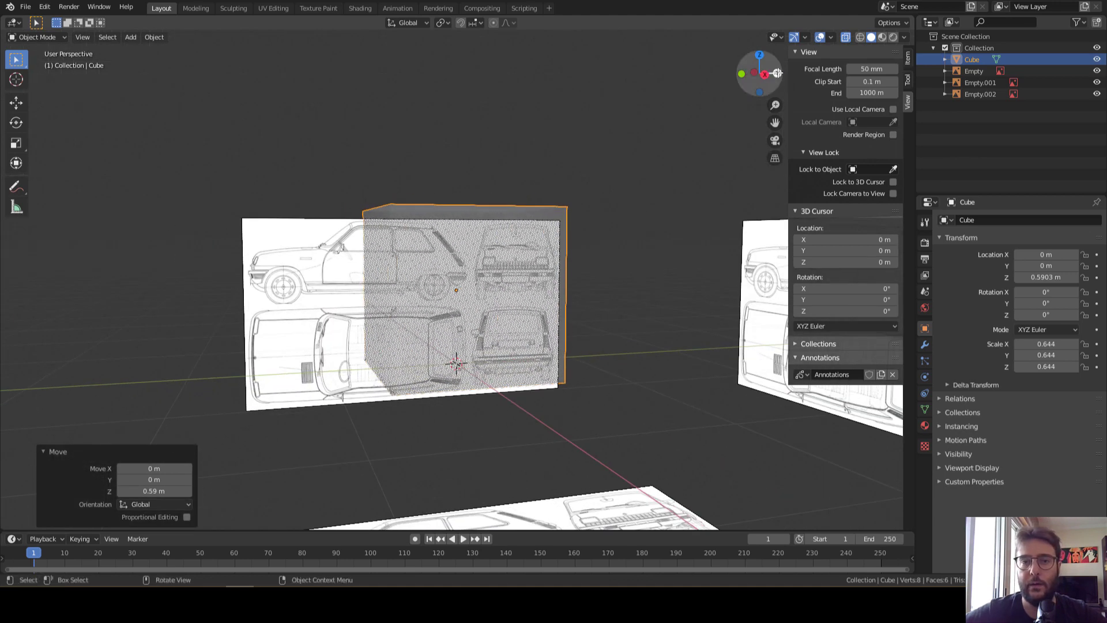
# In side view, stretch the cube along Y to a scale of 1.620
pyautogui.click(777, 72)
pyautogui.click(760, 72)
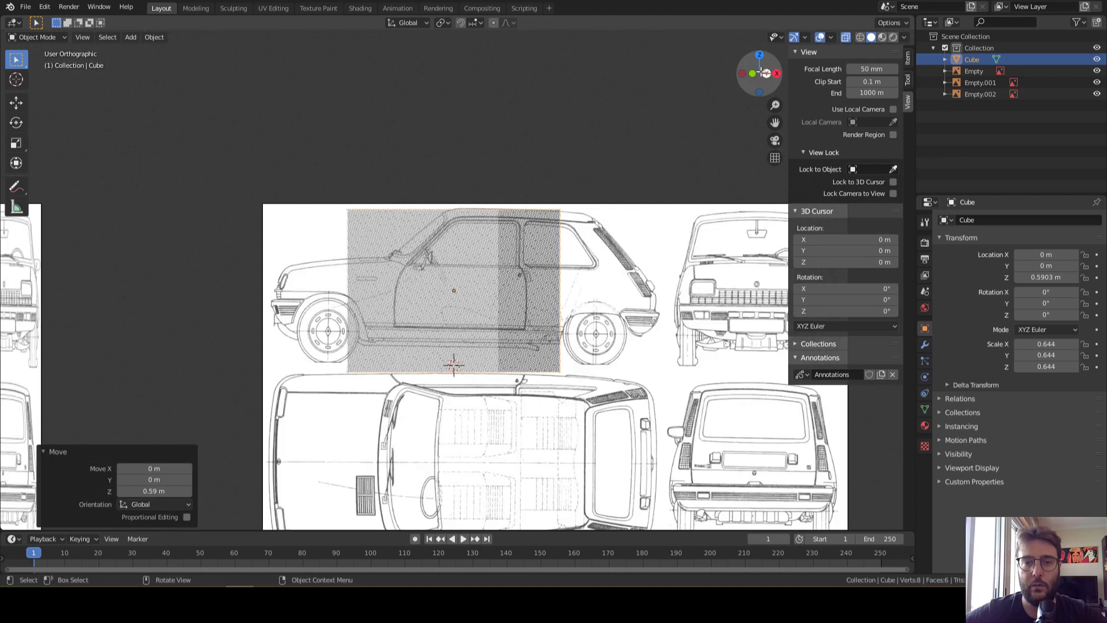
pyautogui.click(776, 73)
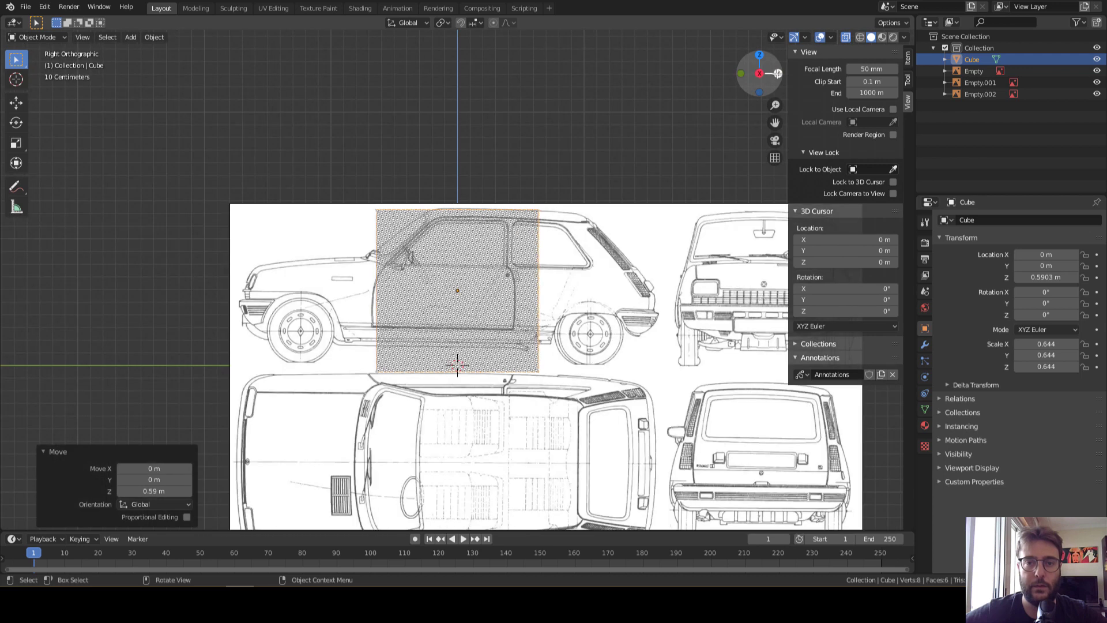
pyautogui.press('s')
pyautogui.press('y')
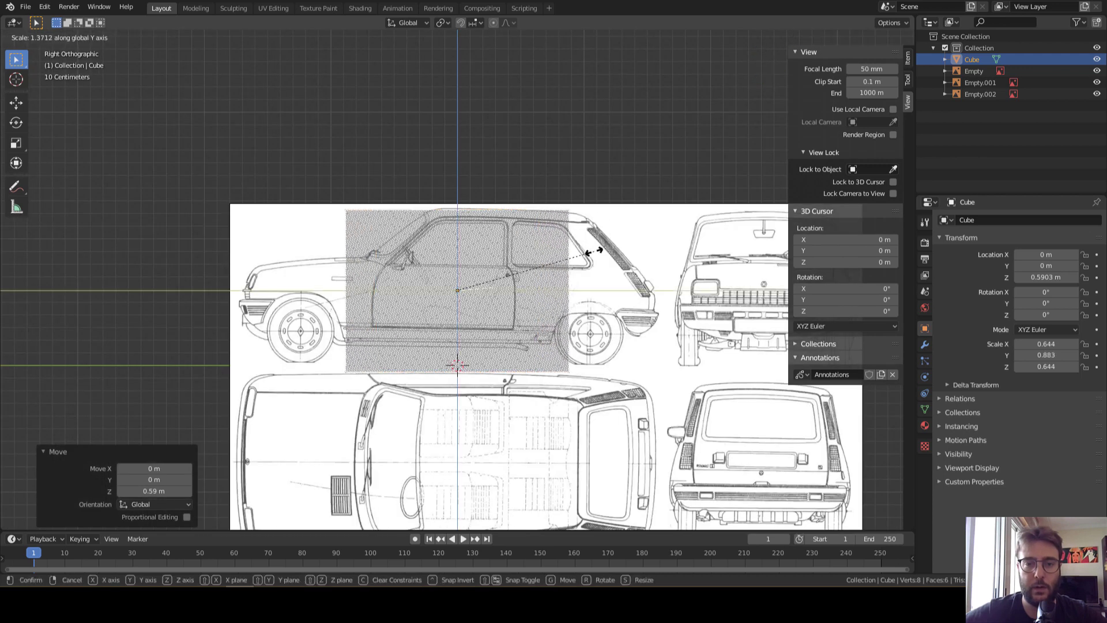
pyautogui.click(708, 251)
pyautogui.moveTo(708, 250); pyautogui.dragTo(712, 254, button='middle')
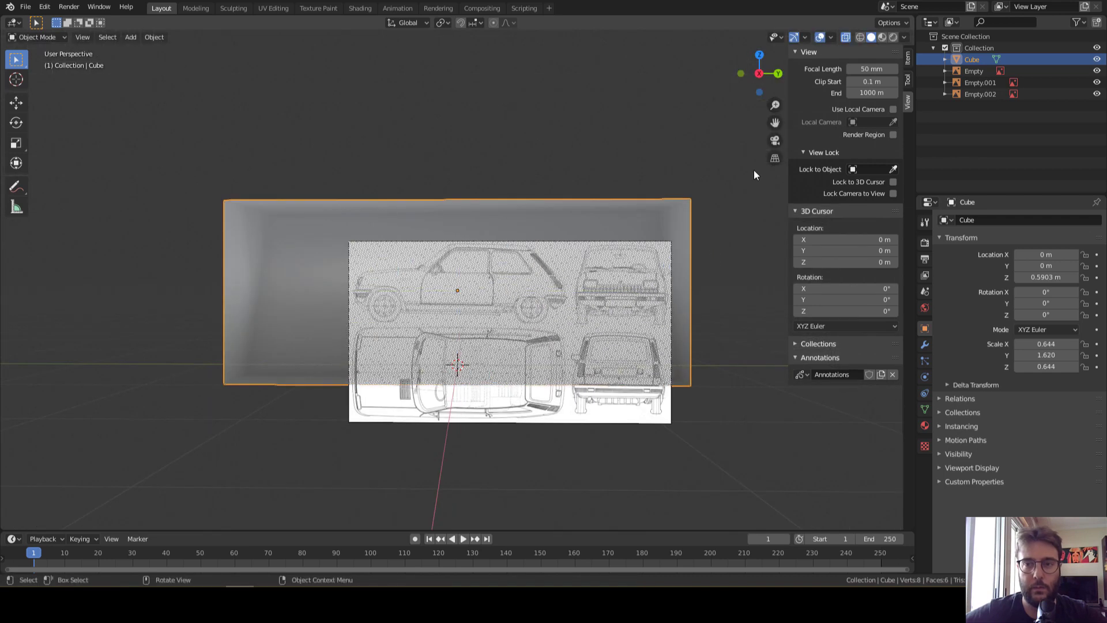
pyautogui.moveTo(718, 208)
pyautogui.mouseDown(button='middle')
pyautogui.moveTo(703, 224)
pyautogui.moveTo(724, 168)
pyautogui.mouseUp(button='middle')
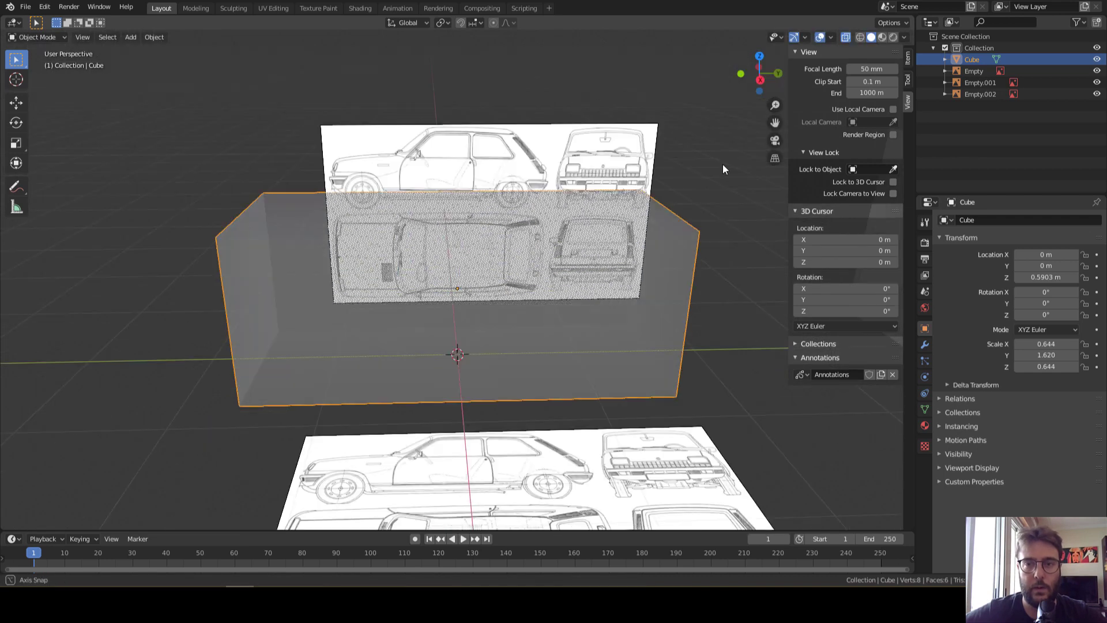
# Shift the cube along Y to about -0.0865 m to span the car's length
pyautogui.click(766, 85)
pyautogui.press('g')
pyautogui.press('y')
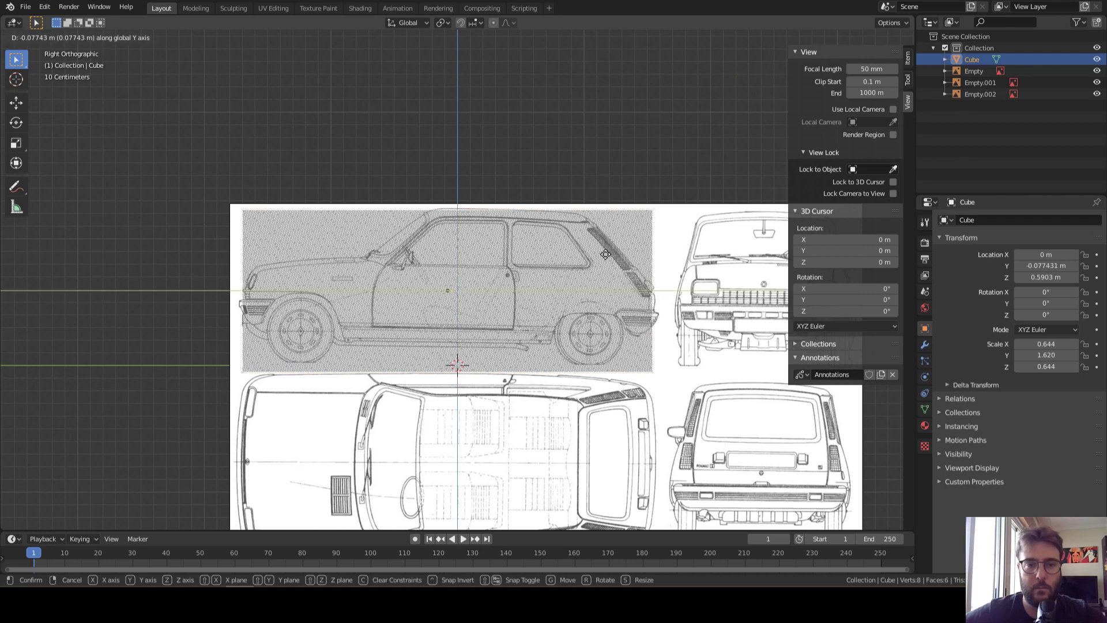
pyautogui.click(603, 255)
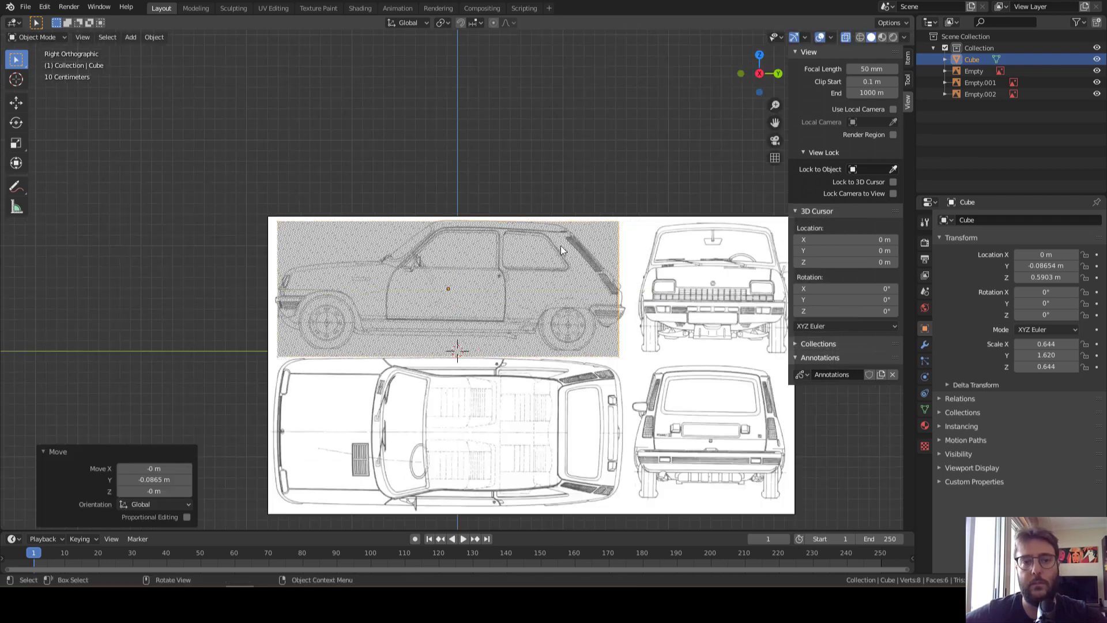
pyautogui.moveTo(603, 255)
pyautogui.mouseDown(button='middle')
pyautogui.moveTo(651, 258)
pyautogui.moveTo(653, 271)
pyautogui.moveTo(456, 211)
pyautogui.moveTo(515, 300)
pyautogui.moveTo(791, 89)
pyautogui.mouseUp(button='middle')
pyautogui.click(845, 37)
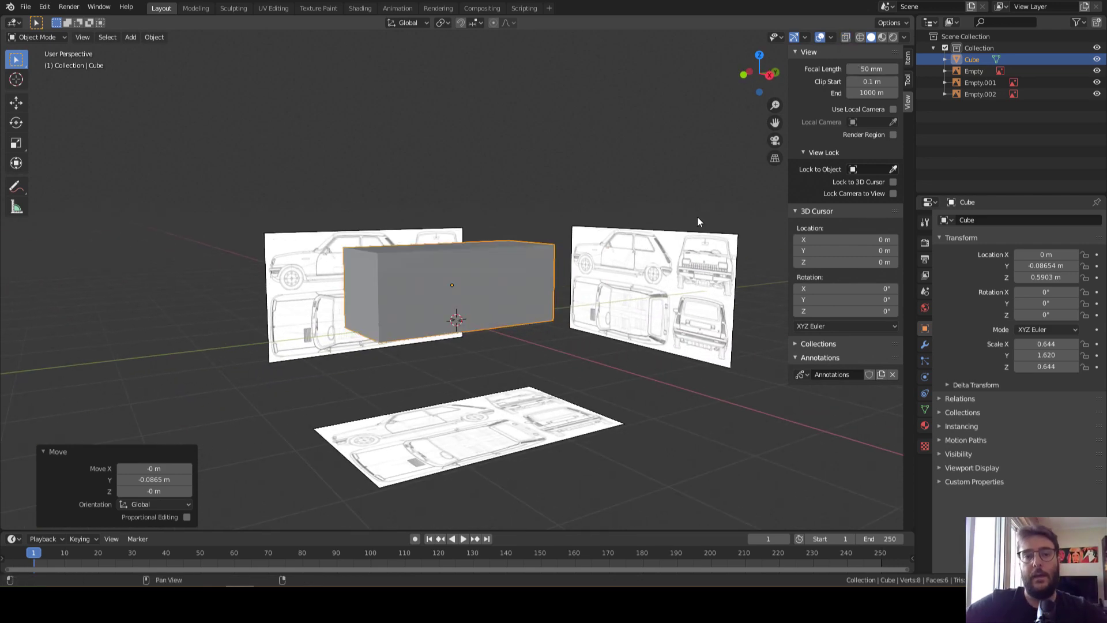
# Inspect the box against the blueprints, then make it see-through in side view
pyautogui.moveTo(697, 216)
pyautogui.mouseDown(button='middle')
pyautogui.moveTo(589, 257)
pyautogui.moveTo(548, 242)
pyautogui.moveTo(486, 243)
pyautogui.moveTo(458, 216)
pyautogui.mouseUp(button='middle')
pyautogui.moveTo(448, 260)
pyautogui.mouseDown(button='middle')
pyautogui.moveTo(455, 277)
pyautogui.moveTo(444, 277)
pyautogui.moveTo(485, 261)
pyautogui.moveTo(510, 278)
pyautogui.moveTo(503, 306)
pyautogui.moveTo(512, 309)
pyautogui.mouseUp(button='middle')
pyautogui.moveTo(461, 317); pyautogui.dragTo(551, 217, button='middle')
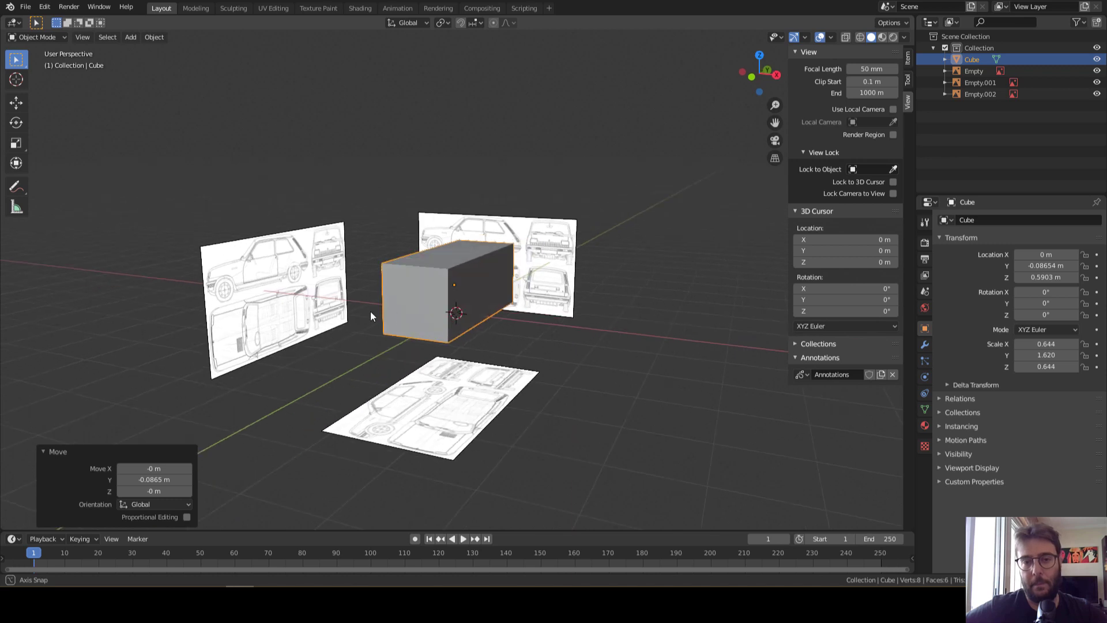
pyautogui.click(761, 74)
pyautogui.scroll(1, 494, 234)
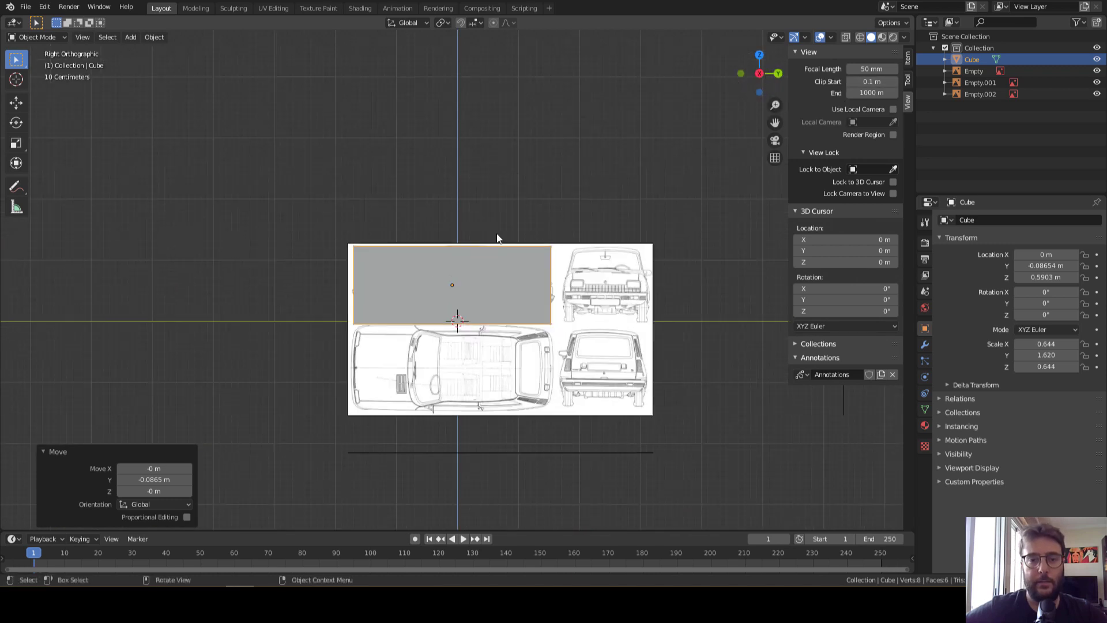
pyautogui.scroll(3, 490, 235)
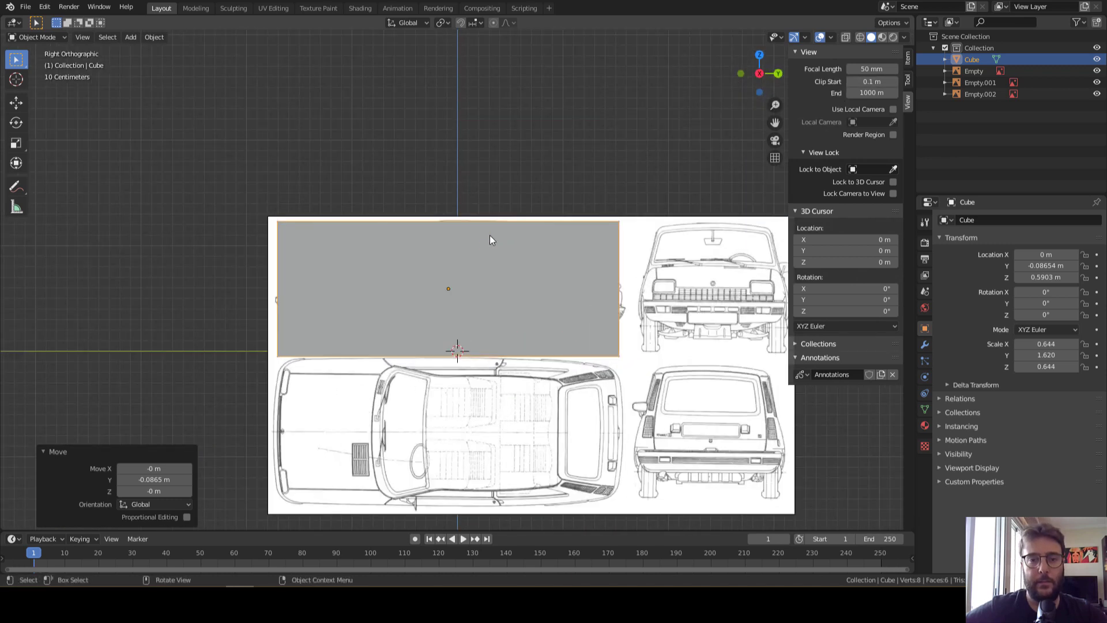
pyautogui.click(861, 37)
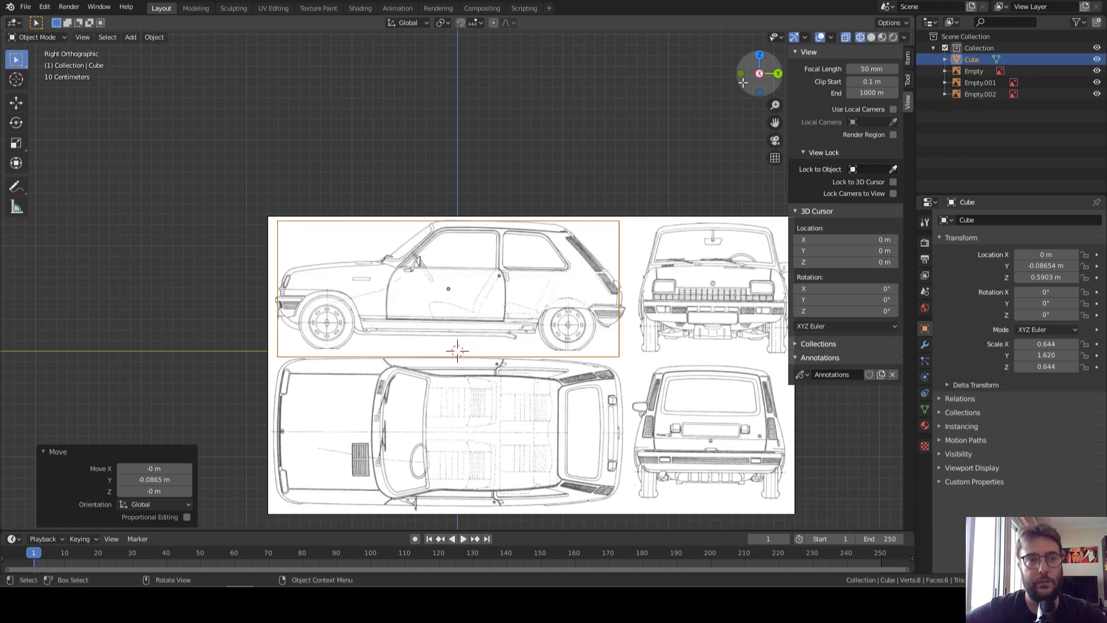
# Enter Edit Mode on the cube and box-select its top edge
pyautogui.click(60, 40)
pyautogui.click(58, 60)
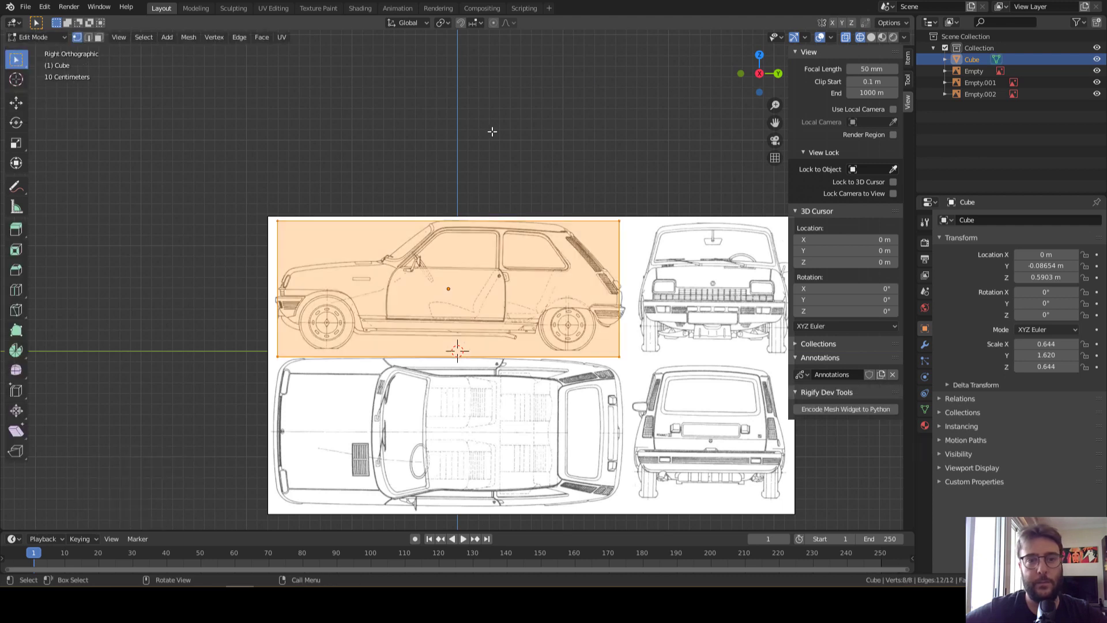
pyautogui.moveTo(238, 163); pyautogui.dragTo(719, 238)
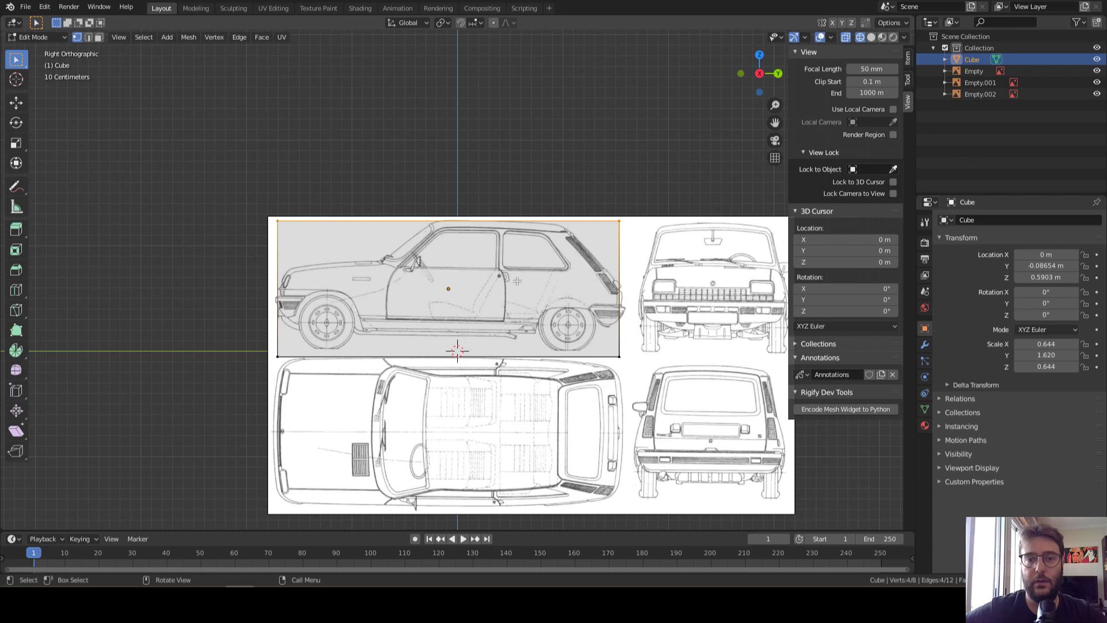
pyautogui.moveTo(501, 293); pyautogui.dragTo(472, 297, button='middle')
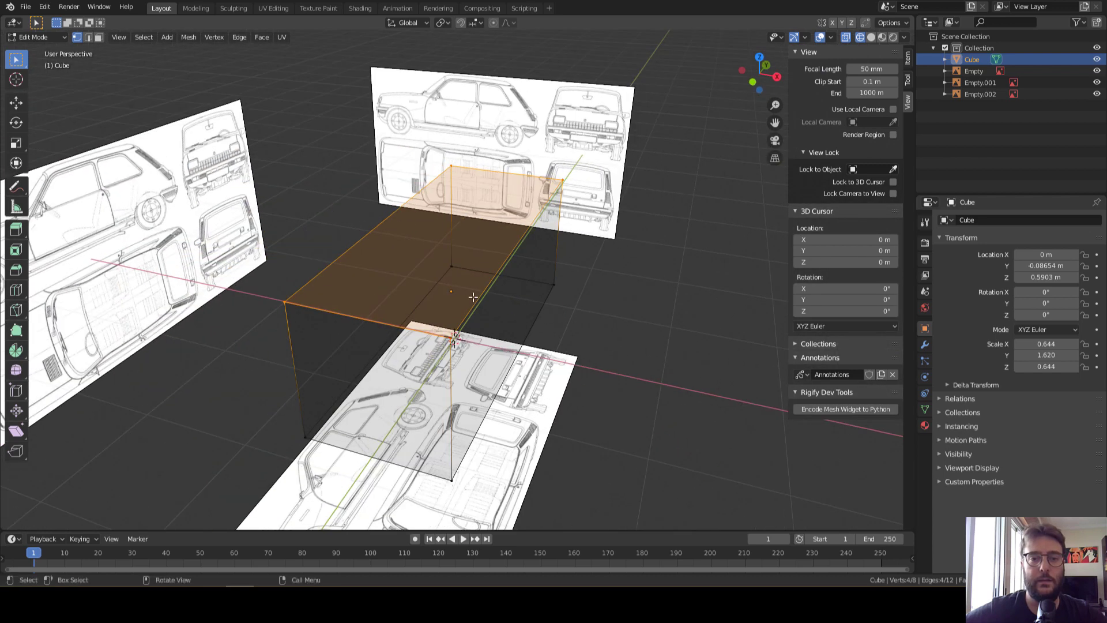
# In solid shading, box-select the cube's front face and switch to face select mode
pyautogui.click(845, 37)
pyautogui.click(867, 37)
pyautogui.moveTo(767, 109)
pyautogui.mouseDown(button='middle')
pyautogui.moveTo(687, 141)
pyautogui.moveTo(605, 144)
pyautogui.mouseUp(button='middle')
pyautogui.press('b')
pyautogui.moveTo(461, 130); pyautogui.dragTo(567, 425)
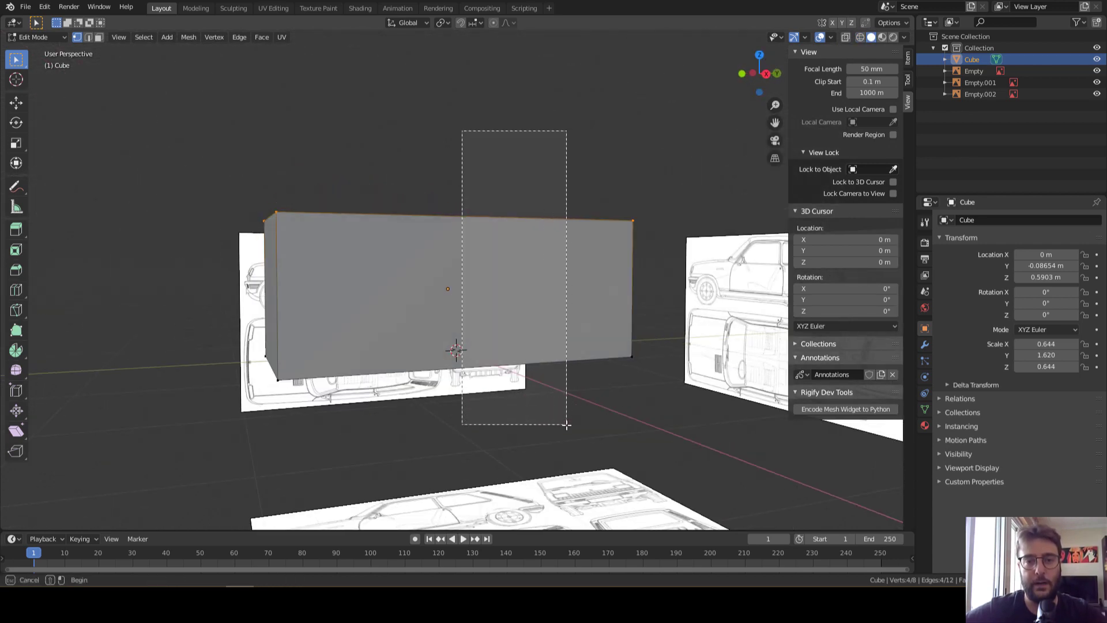
pyautogui.moveTo(566, 424); pyautogui.dragTo(404, 173, button='middle')
pyautogui.press('3')
# Turn X-ray back on and select the entire cube mesh
pyautogui.moveTo(382, 111); pyautogui.dragTo(588, 518)
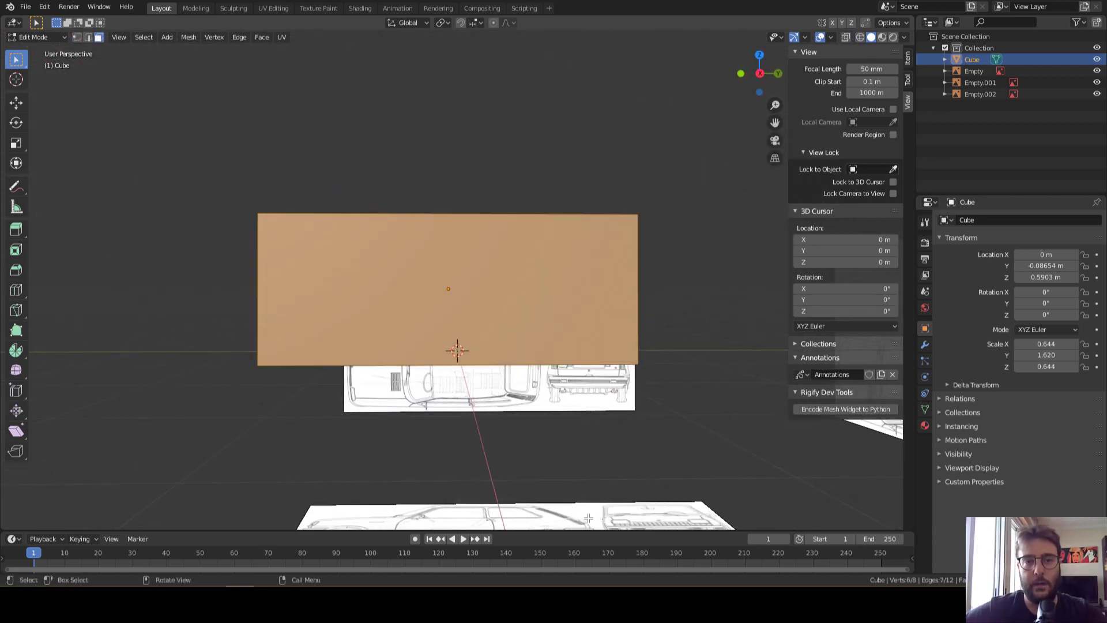
pyautogui.moveTo(588, 518)
pyautogui.mouseDown(button='middle')
pyautogui.moveTo(484, 404)
pyautogui.moveTo(712, 415)
pyautogui.moveTo(477, 386)
pyautogui.mouseUp(button='middle')
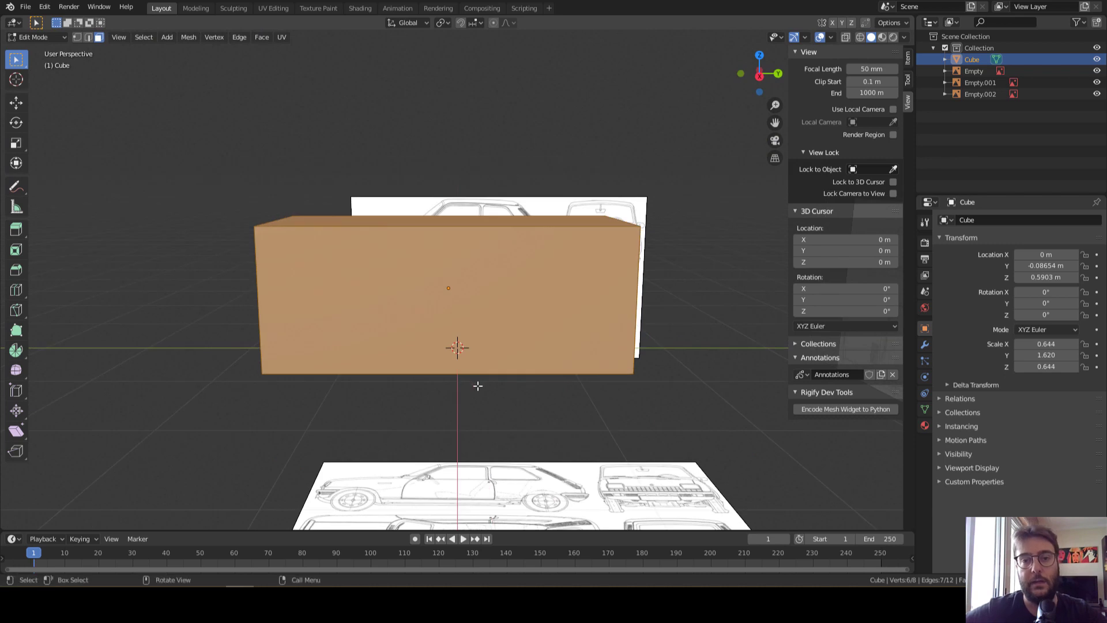
pyautogui.scroll(-3, 478, 386)
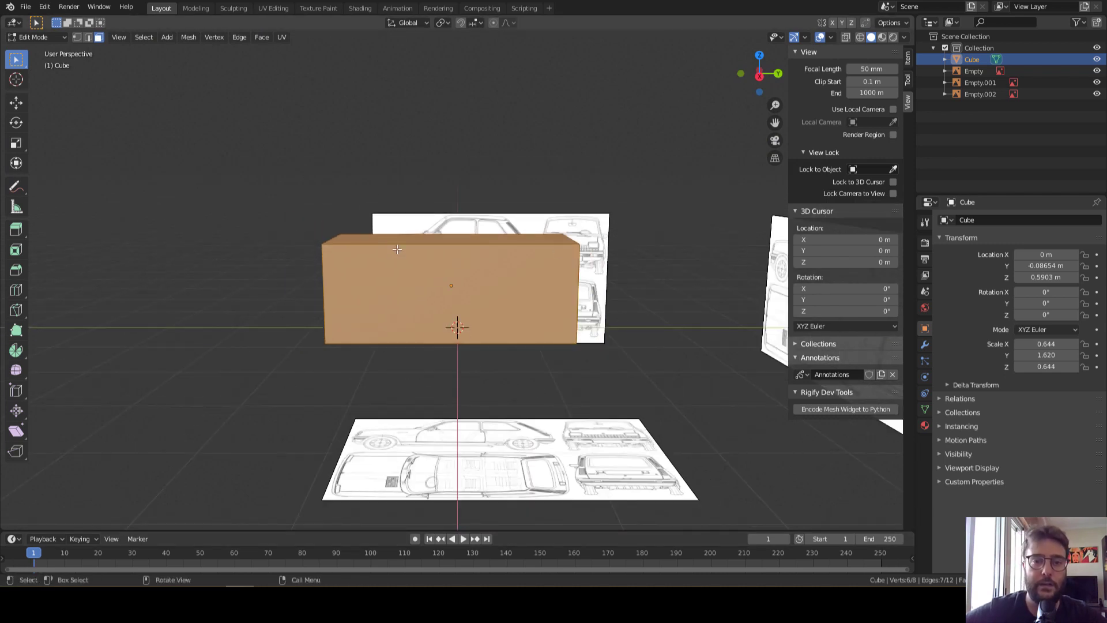
pyautogui.click(846, 37)
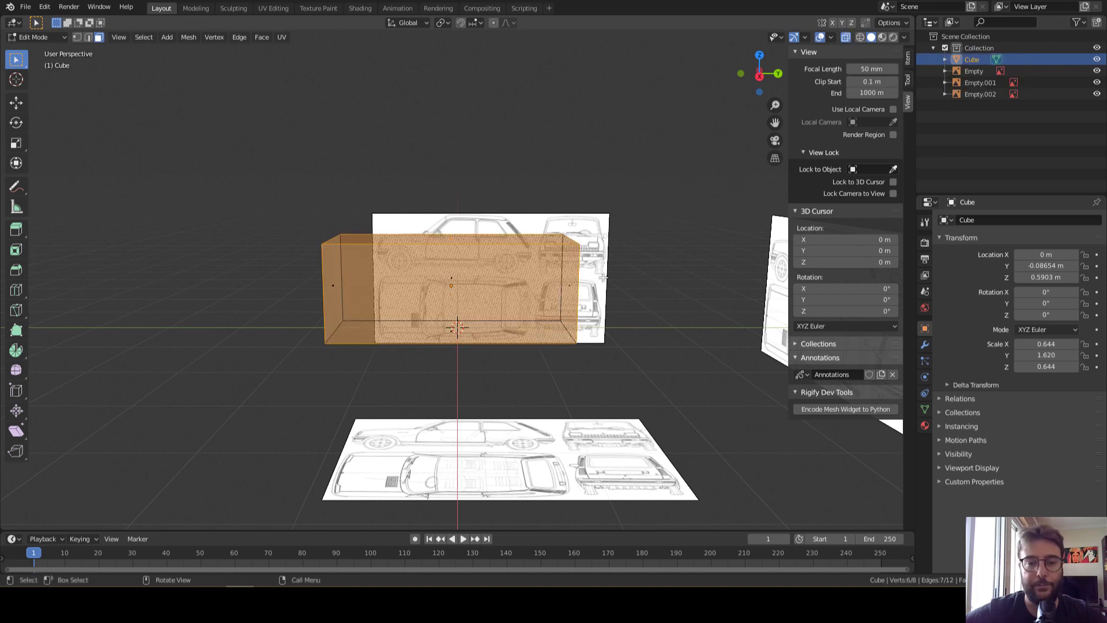
pyautogui.moveTo(604, 276); pyautogui.dragTo(519, 255, button='middle')
pyautogui.hotkey('alt', 'a')
pyautogui.press('a')
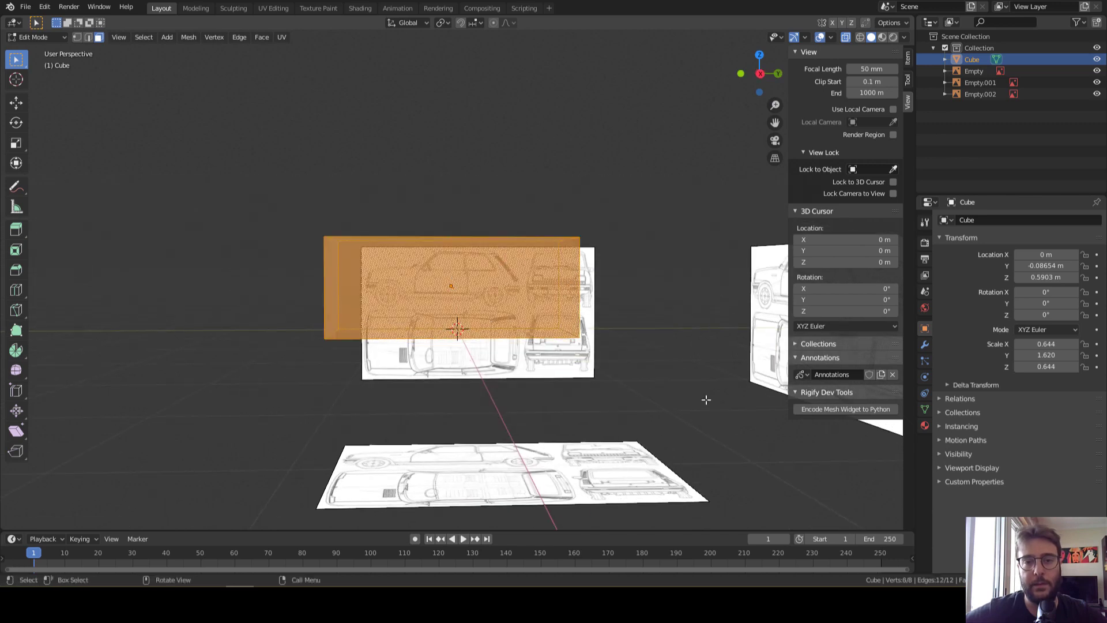
pyautogui.moveTo(704, 396)
pyautogui.mouseDown(button='middle')
pyautogui.moveTo(659, 285)
pyautogui.moveTo(425, 303)
pyautogui.moveTo(438, 297)
pyautogui.mouseUp(button='middle')
# In Front view, add a vertical loop cut exactly through the centre of the box
pyautogui.click(779, 75)
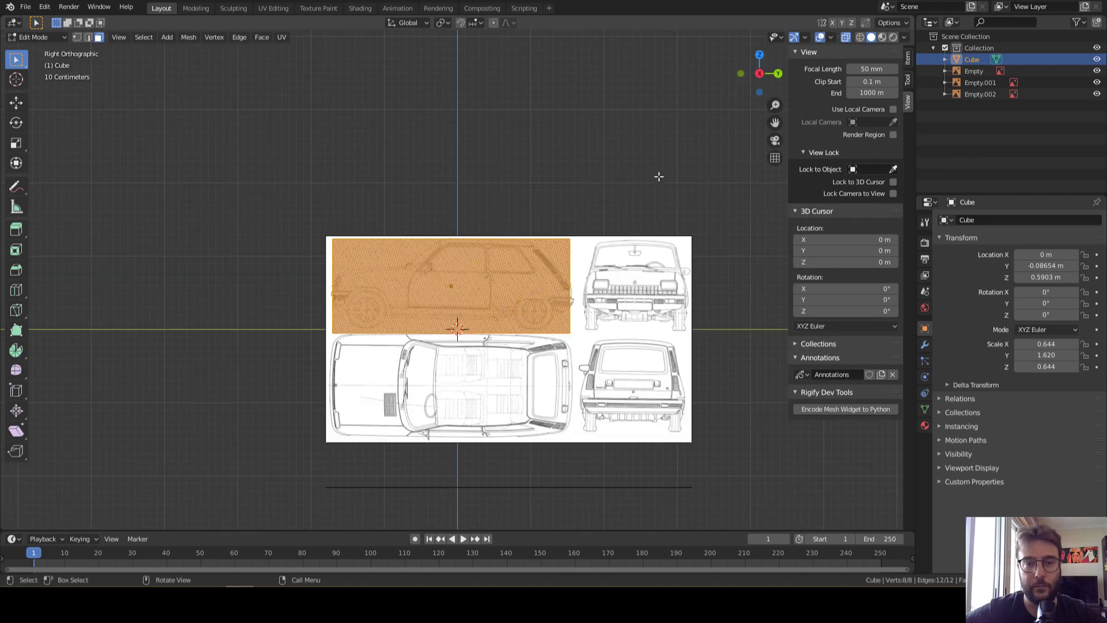
pyautogui.moveTo(537, 253)
pyautogui.mouseDown(button='middle')
pyautogui.moveTo(638, 277)
pyautogui.moveTo(628, 280)
pyautogui.mouseUp(button='middle')
pyautogui.hotkey('alt', 'a')
pyautogui.click(762, 86)
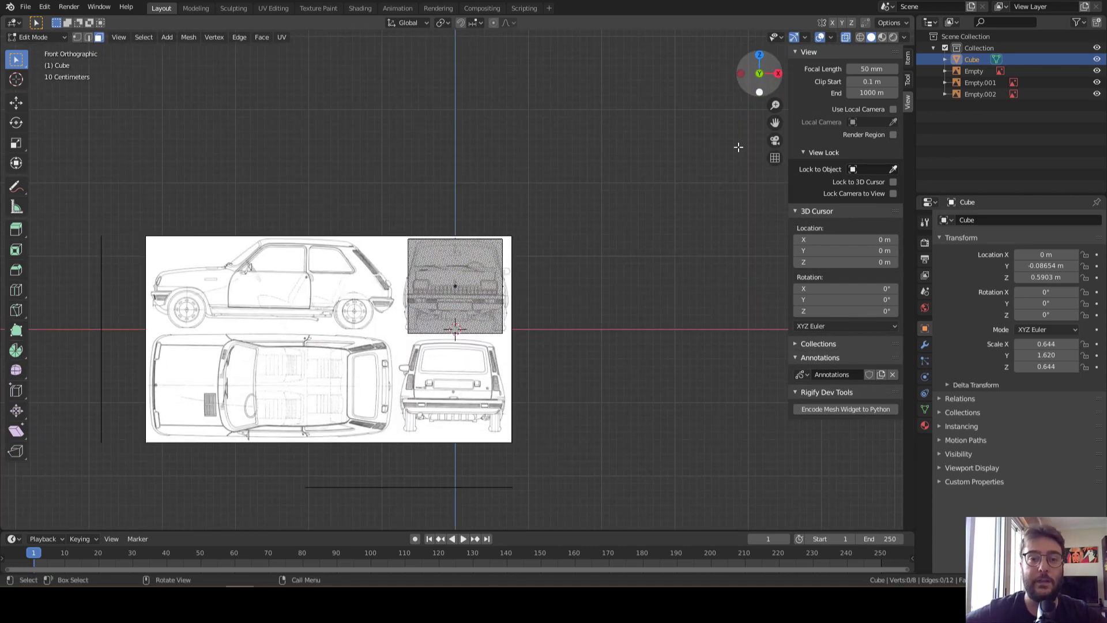
pyautogui.scroll(1, 483, 279)
pyautogui.scroll(1, 482, 270)
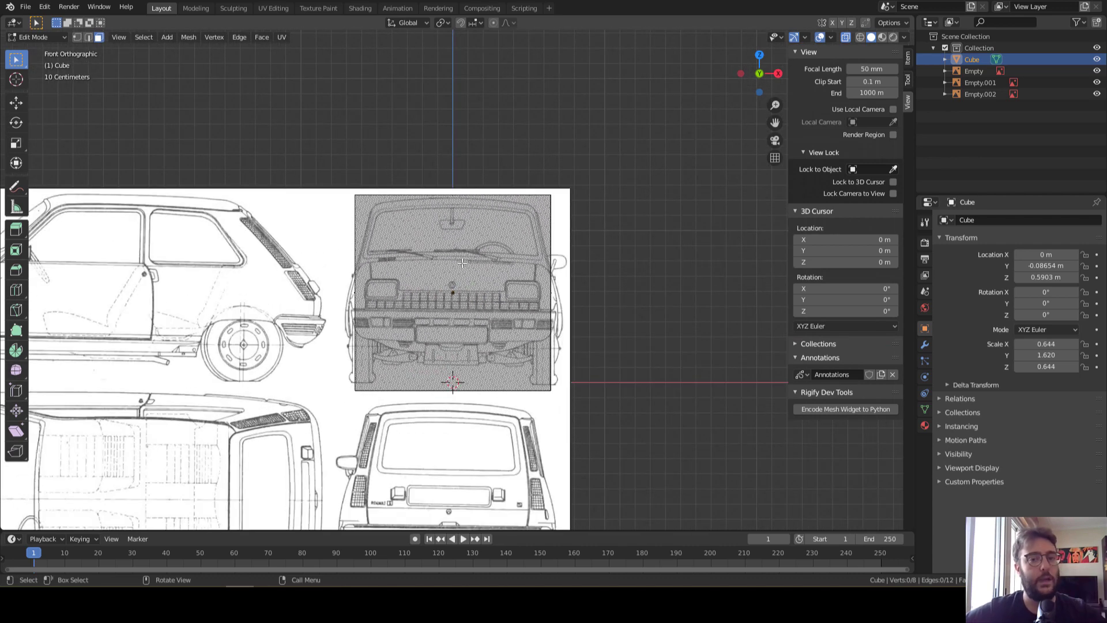
pyautogui.scroll(1, 478, 232)
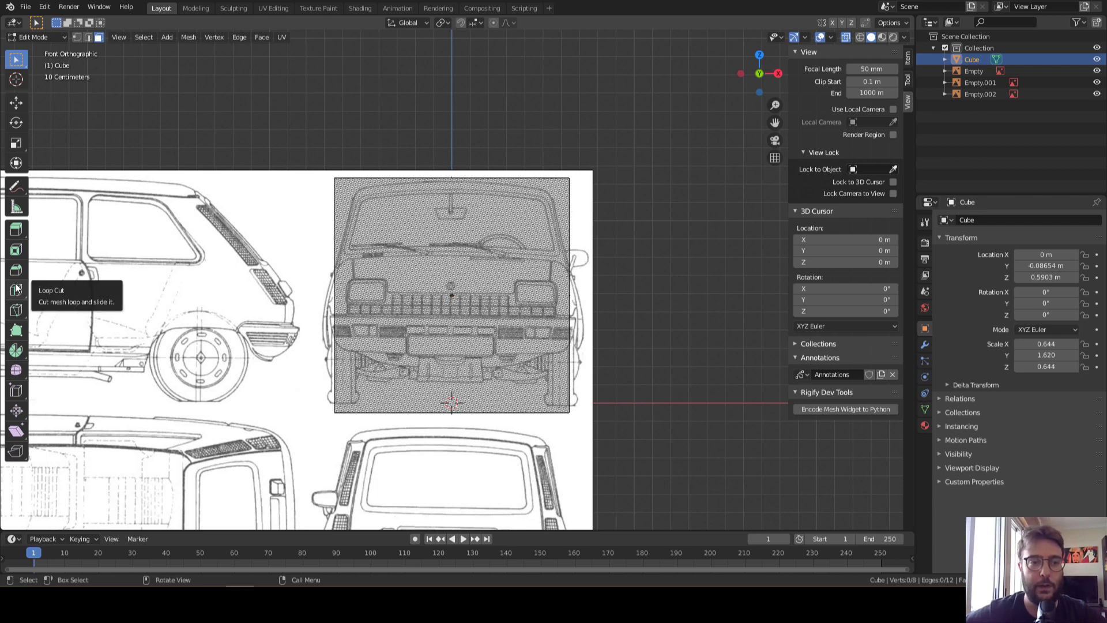
pyautogui.hotkey('ctrl', 'r')
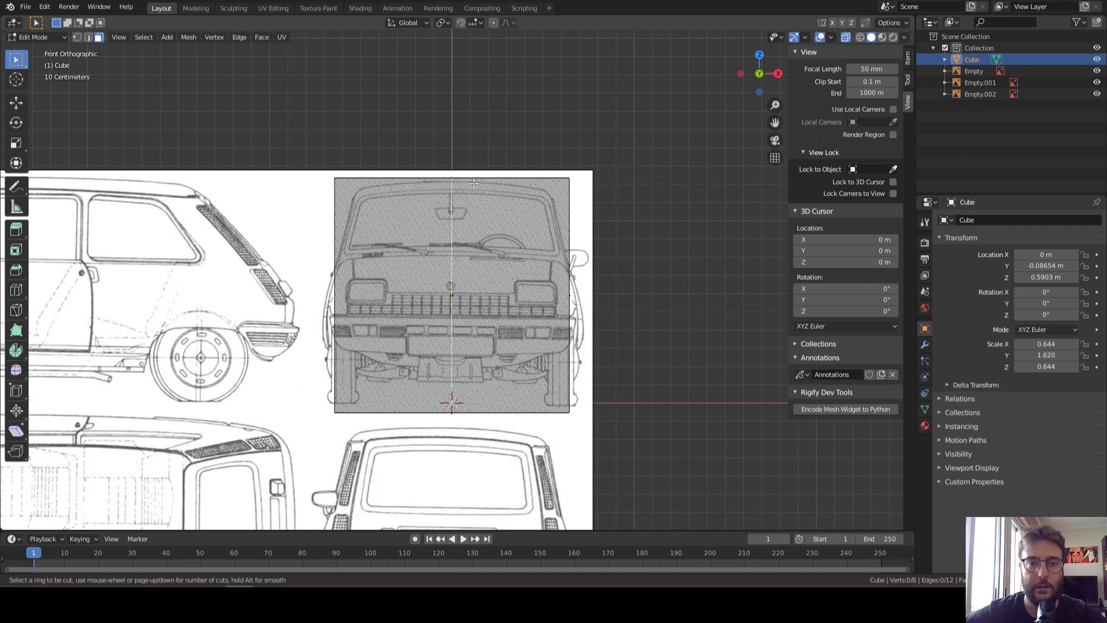
pyautogui.click(473, 184)
pyautogui.rightClick(473, 183)
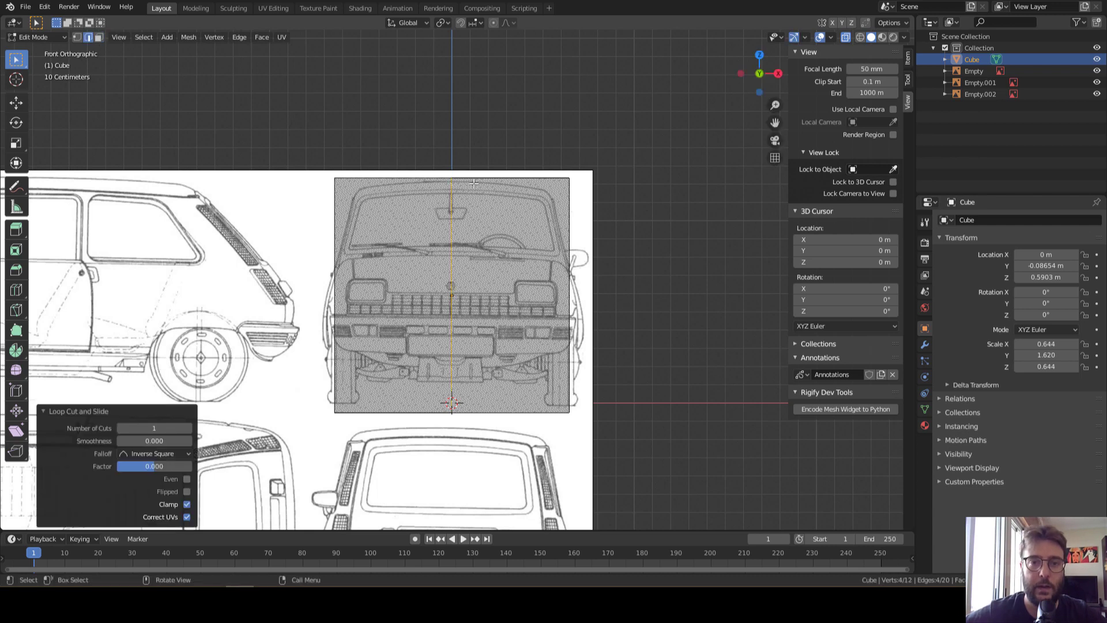
pyautogui.click(473, 183)
# Box-select the left half's faces and delete them as Faces
pyautogui.scroll(-1, 463, 181)
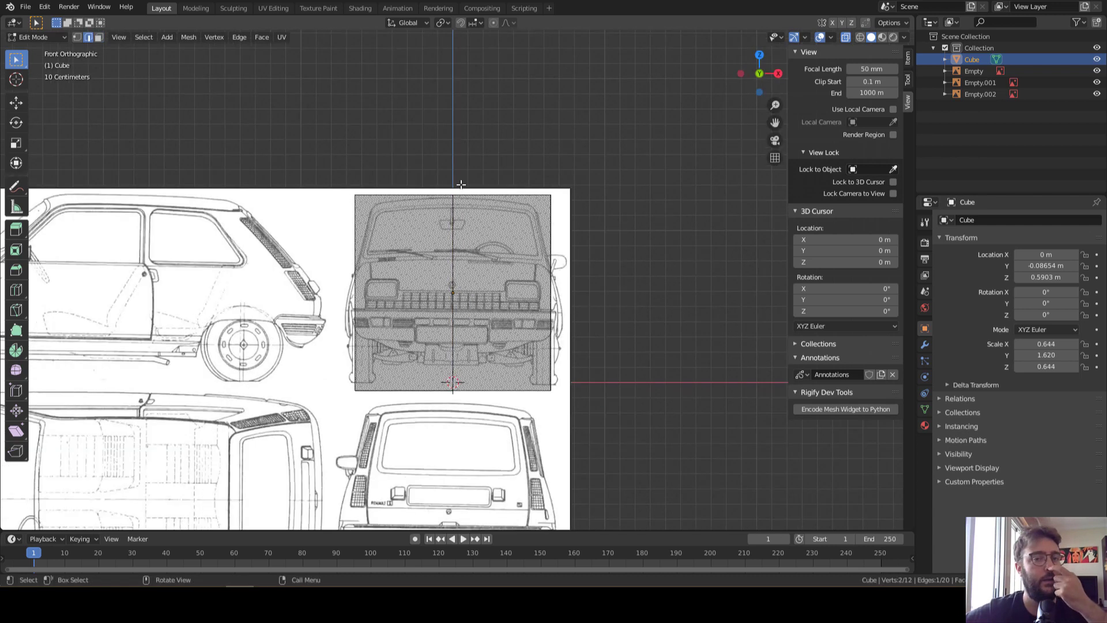
pyautogui.scroll(-1, 458, 185)
pyautogui.scroll(6, 451, 291)
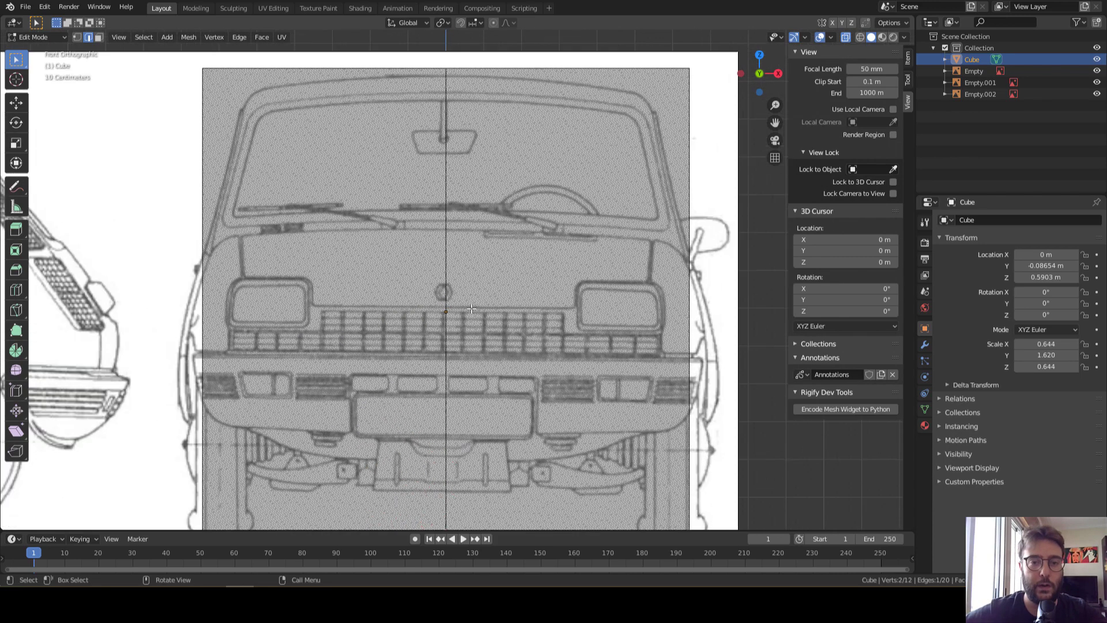
pyautogui.scroll(2, 438, 332)
pyautogui.scroll(-2, 446, 320)
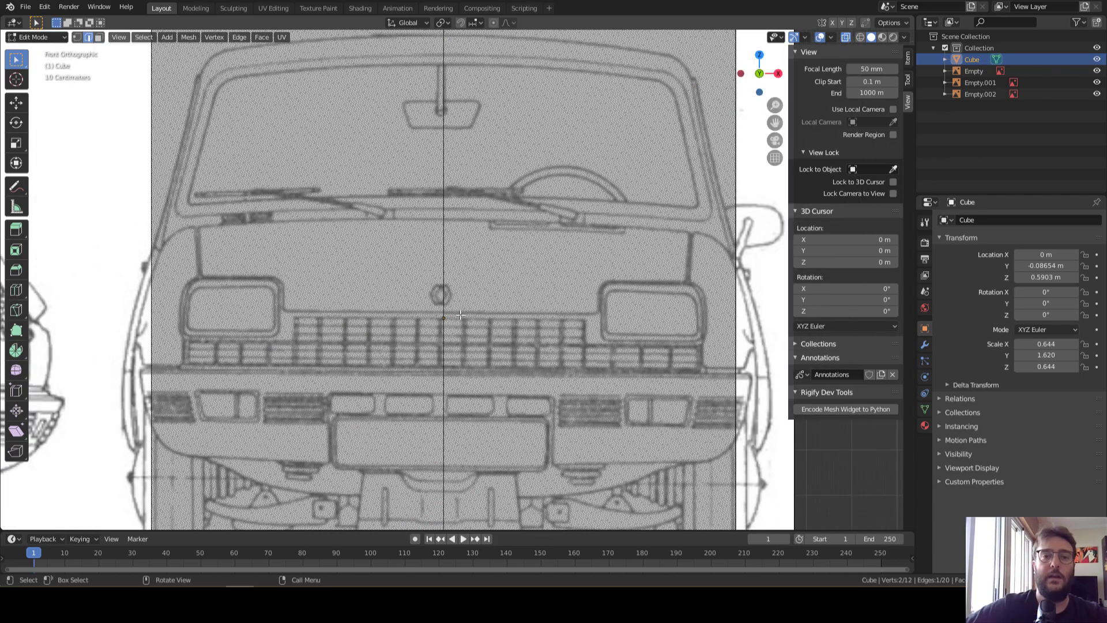
pyautogui.scroll(-3, 417, 298)
pyautogui.scroll(-3, 468, 287)
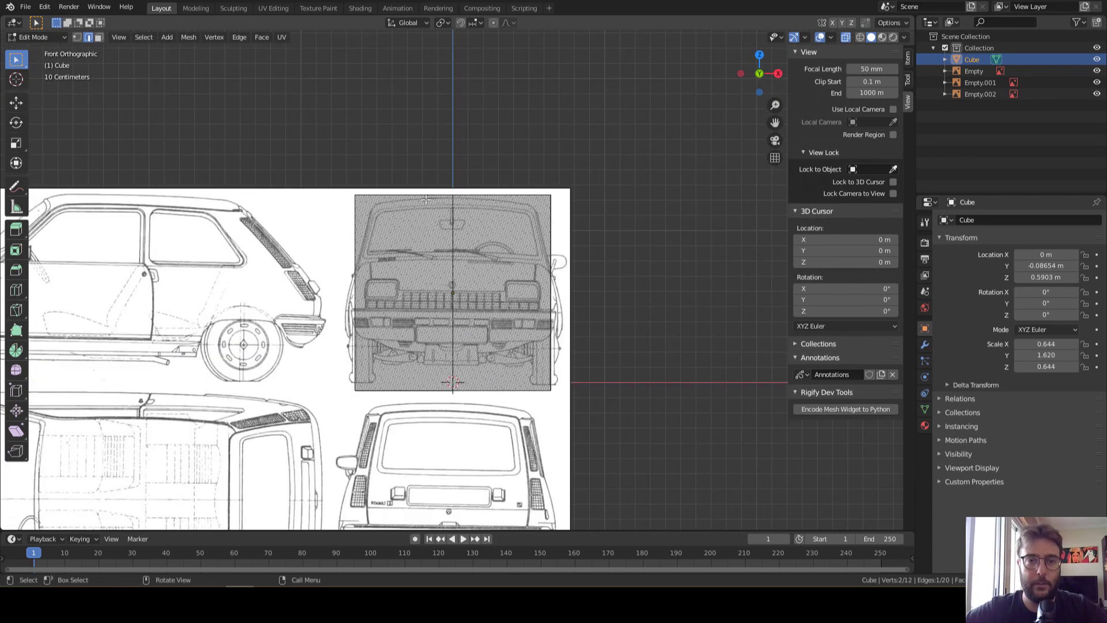
pyautogui.scroll(1, 453, 296)
pyautogui.scroll(1, 450, 301)
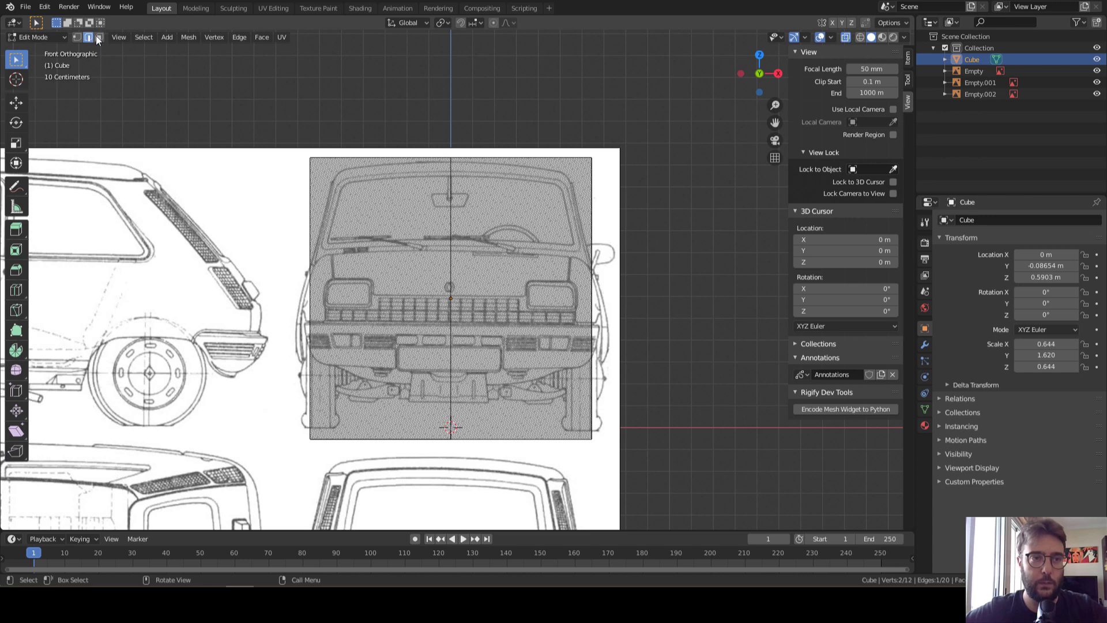
pyautogui.moveTo(258, 118); pyautogui.dragTo(419, 459)
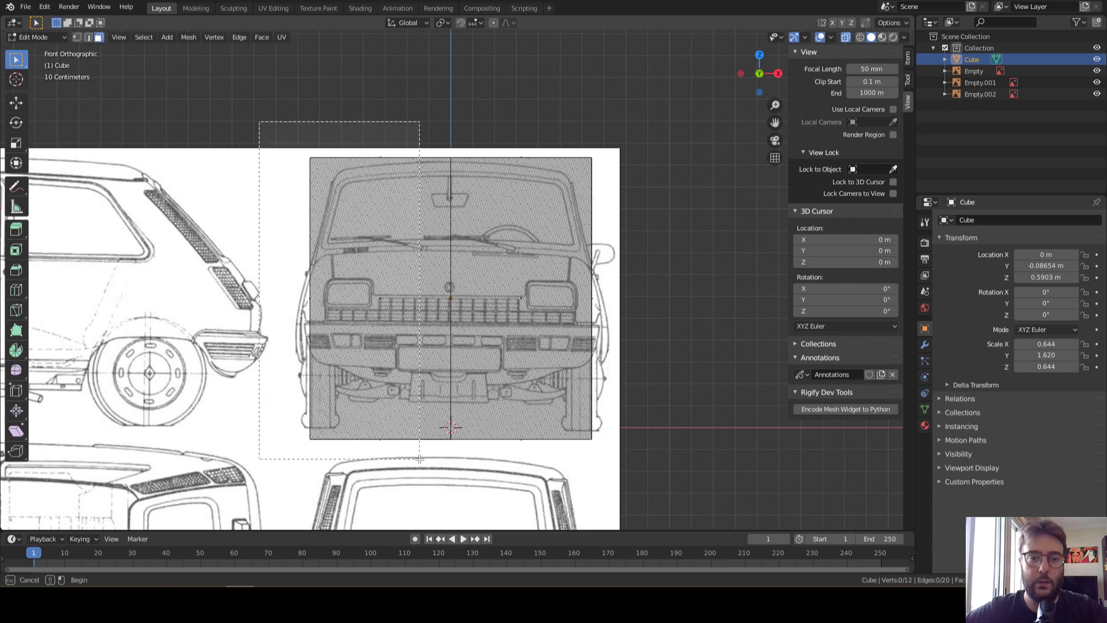
pyautogui.press('x')
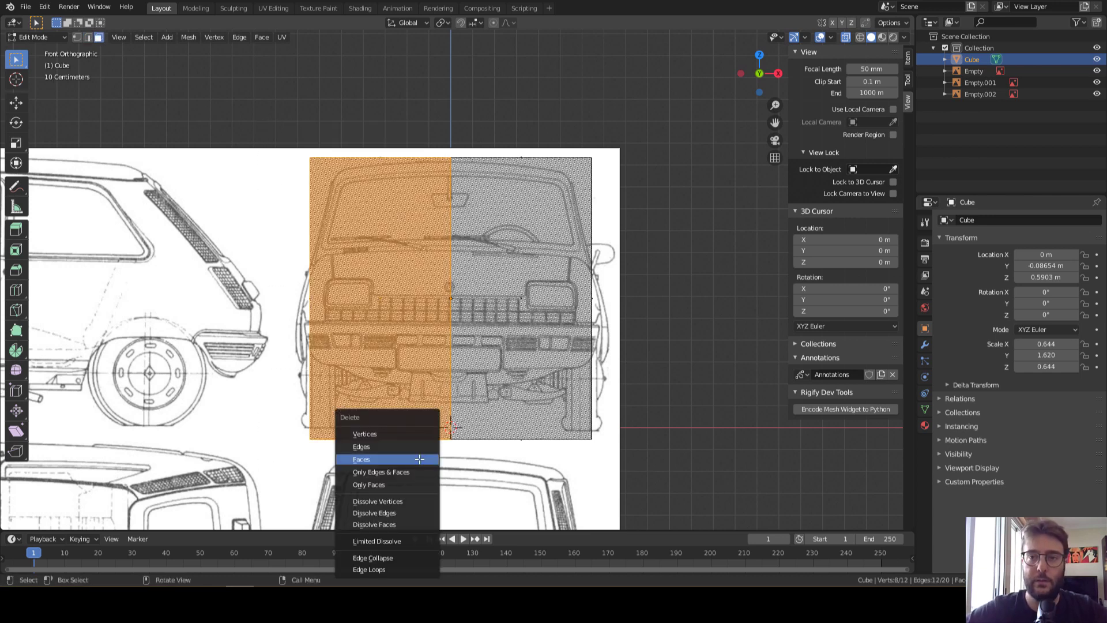
pyautogui.click(419, 459)
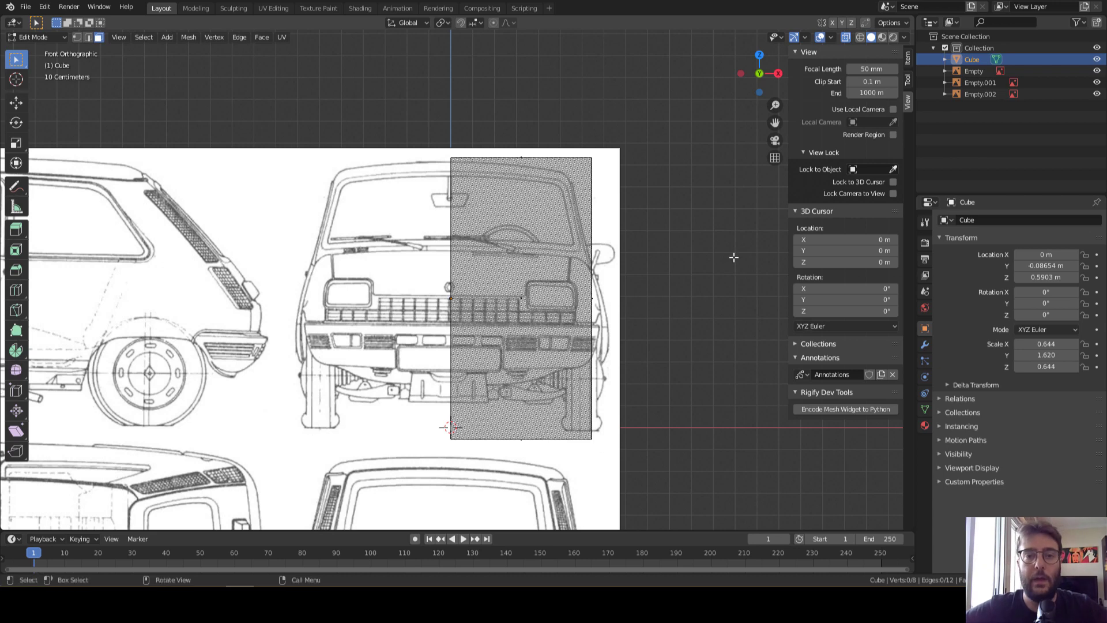
pyautogui.click(30, 35)
# Return to Object Mode and add an Array modifier to the half-box
pyautogui.click(54, 53)
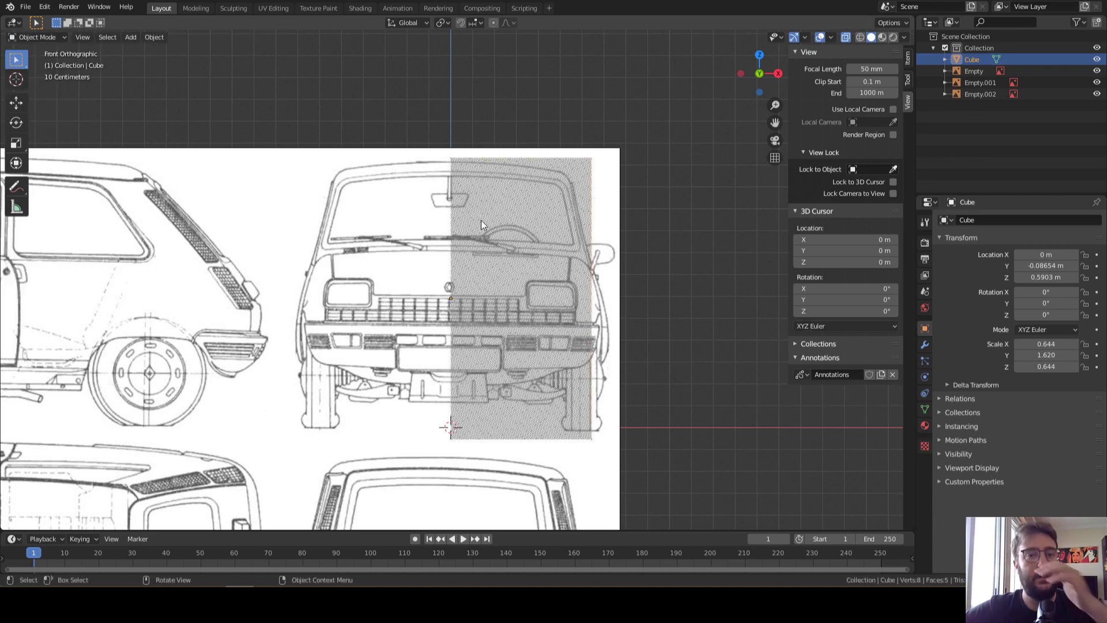
pyautogui.moveTo(481, 220)
pyautogui.mouseDown(button='middle')
pyautogui.moveTo(464, 271)
pyautogui.moveTo(496, 265)
pyautogui.moveTo(528, 207)
pyautogui.moveTo(624, 194)
pyautogui.moveTo(484, 247)
pyautogui.moveTo(427, 211)
pyautogui.moveTo(583, 240)
pyautogui.mouseUp(button='middle')
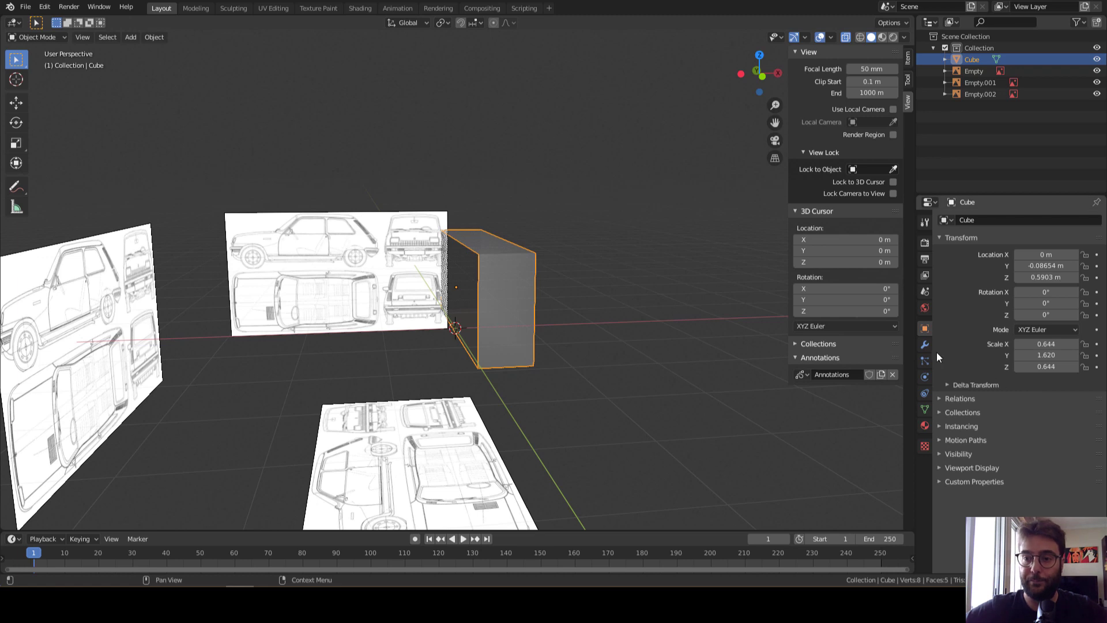
pyautogui.click(932, 344)
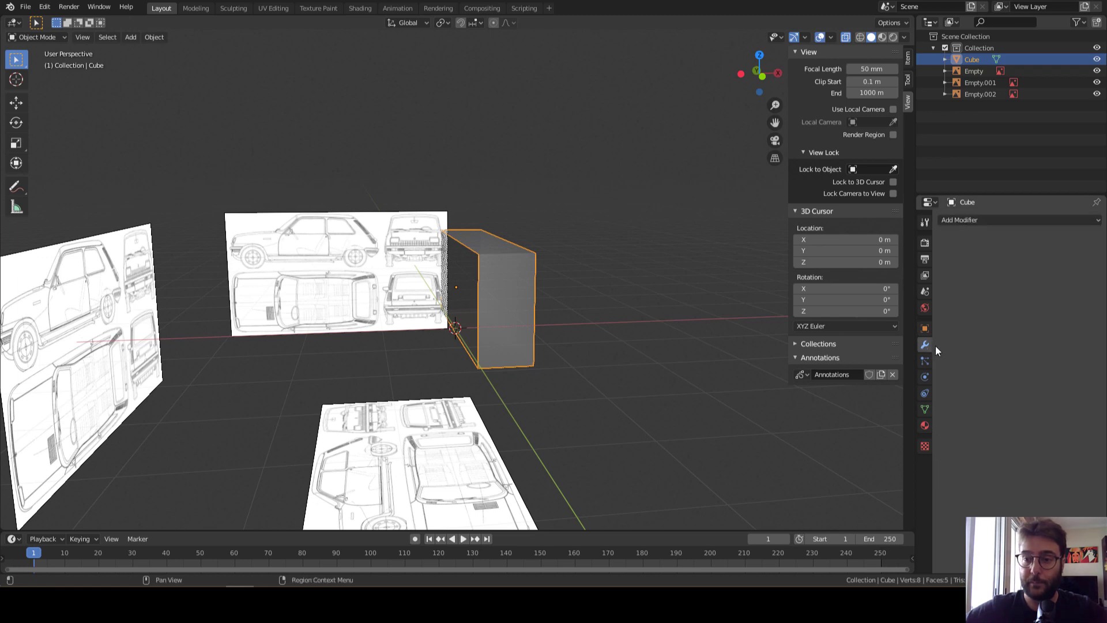
pyautogui.click(988, 220)
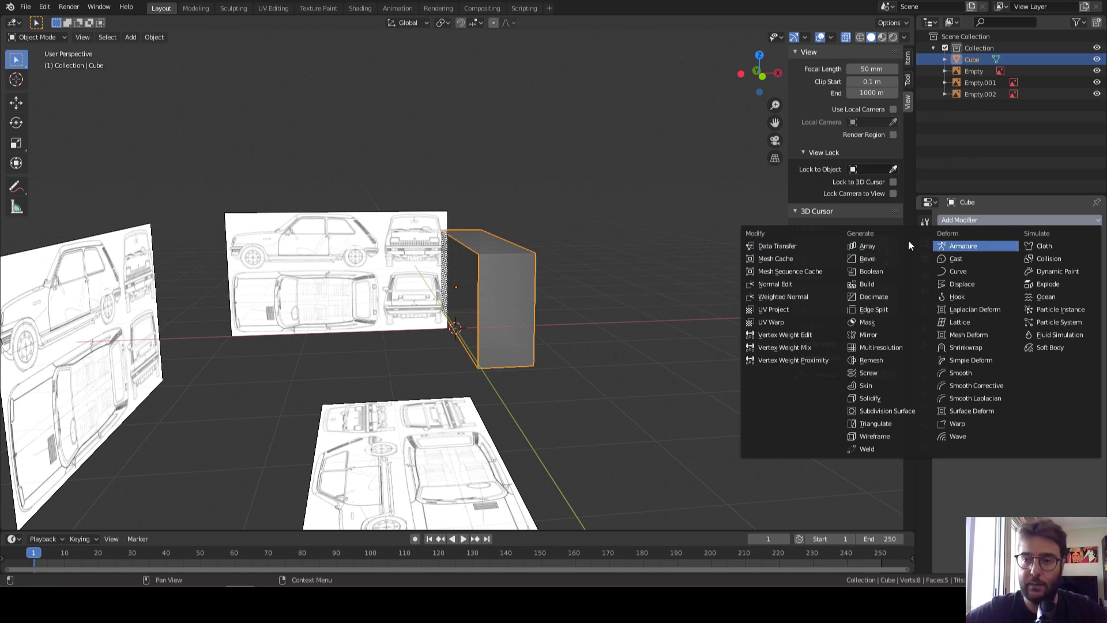
pyautogui.click(868, 245)
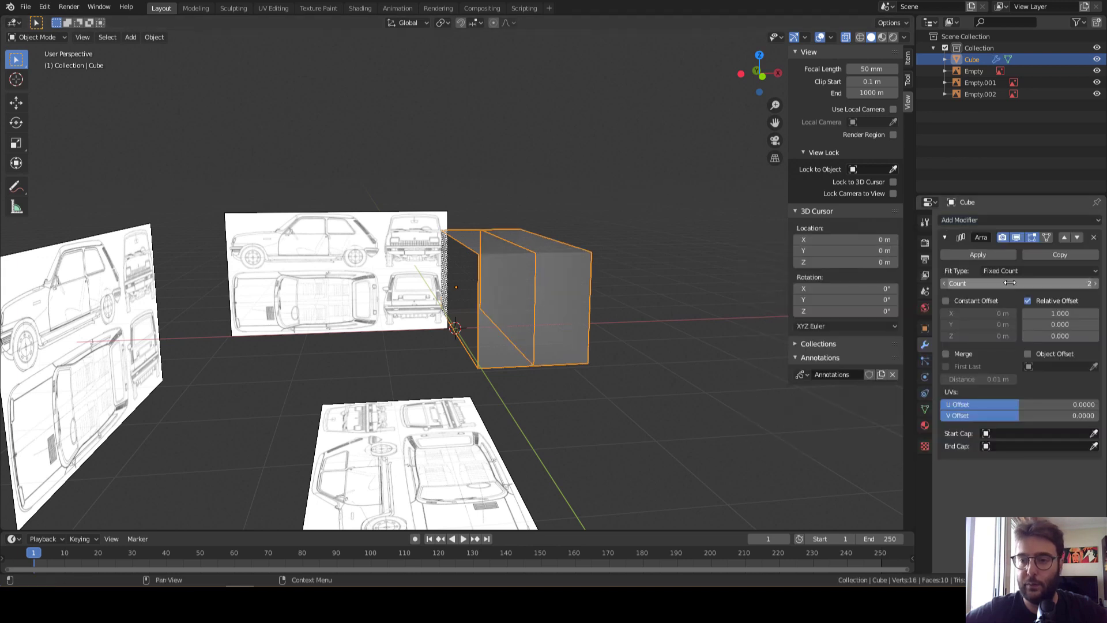
# Try the Array's copy count and constant offset, then remove the modifier
pyautogui.moveTo(1008, 283)
pyautogui.mouseDown()
pyautogui.moveTo(992, 282)
pyautogui.moveTo(1038, 283)
pyautogui.mouseUp()
pyautogui.moveTo(1060, 324)
pyautogui.mouseDown()
pyautogui.moveTo(1078, 324)
pyautogui.moveTo(1038, 324)
pyautogui.mouseUp()
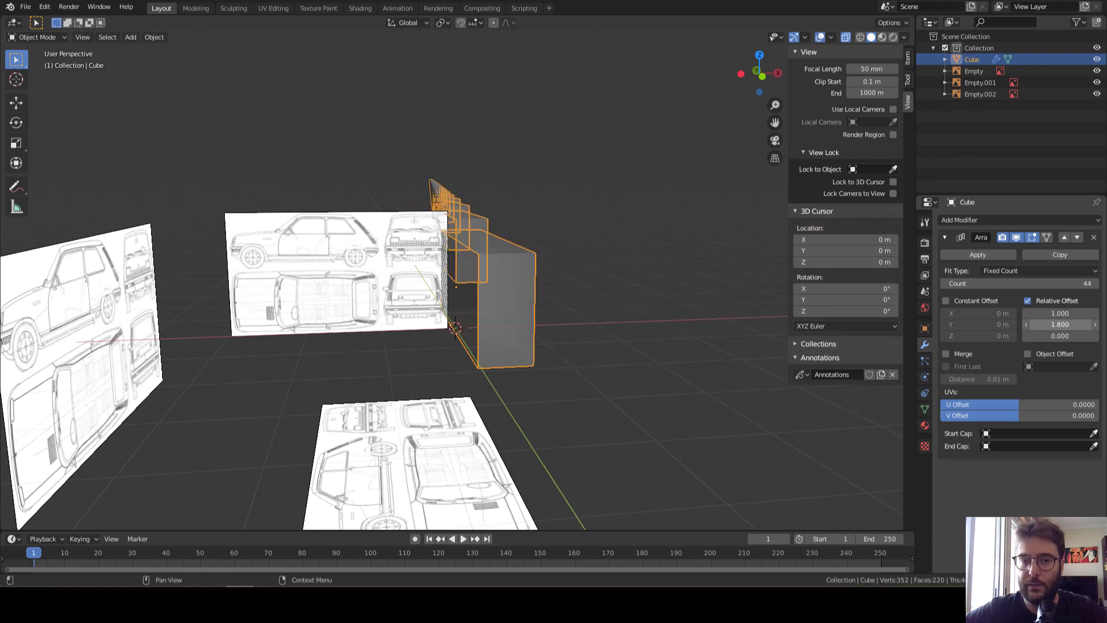
pyautogui.click(945, 301)
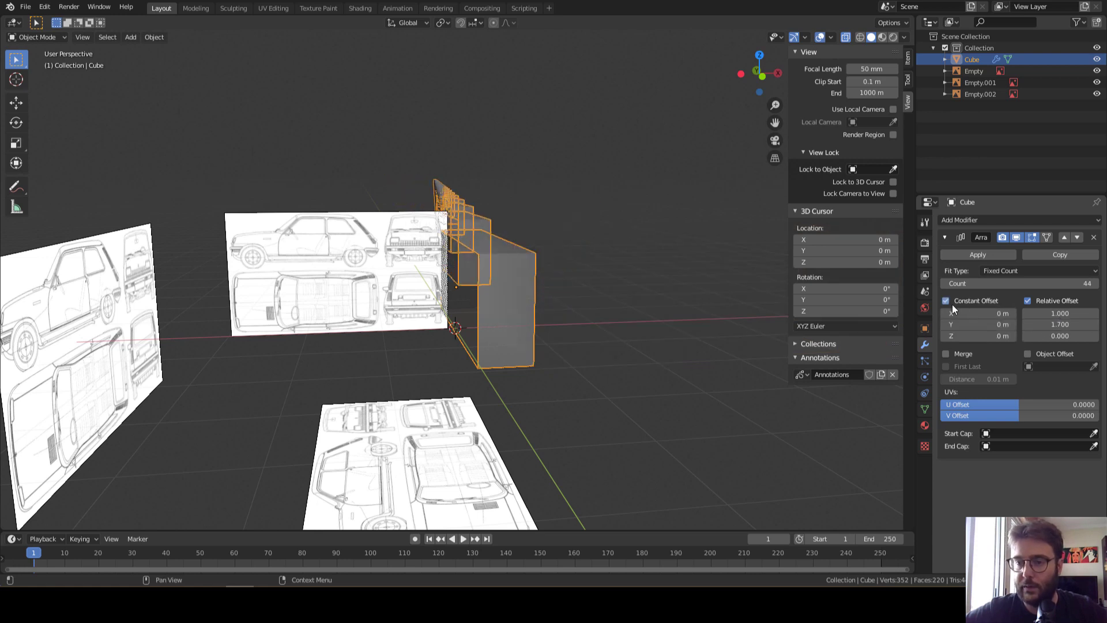
pyautogui.click(1091, 239)
pyautogui.click(949, 219)
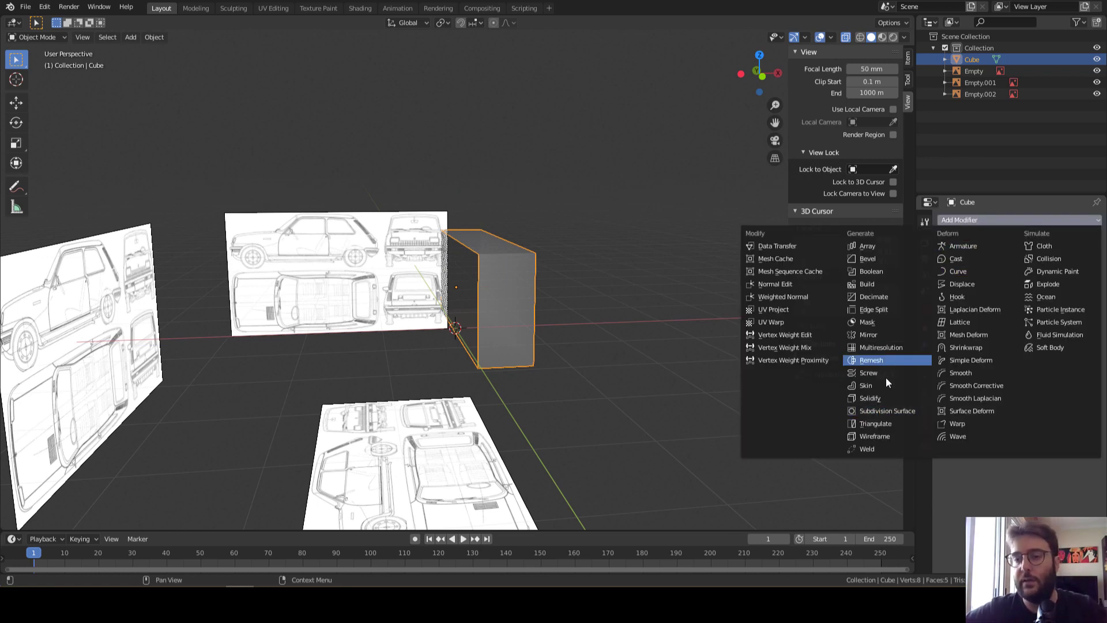
# Add a Mirror modifier to the half-box cube
pyautogui.press('Escape')
pyautogui.click(968, 222)
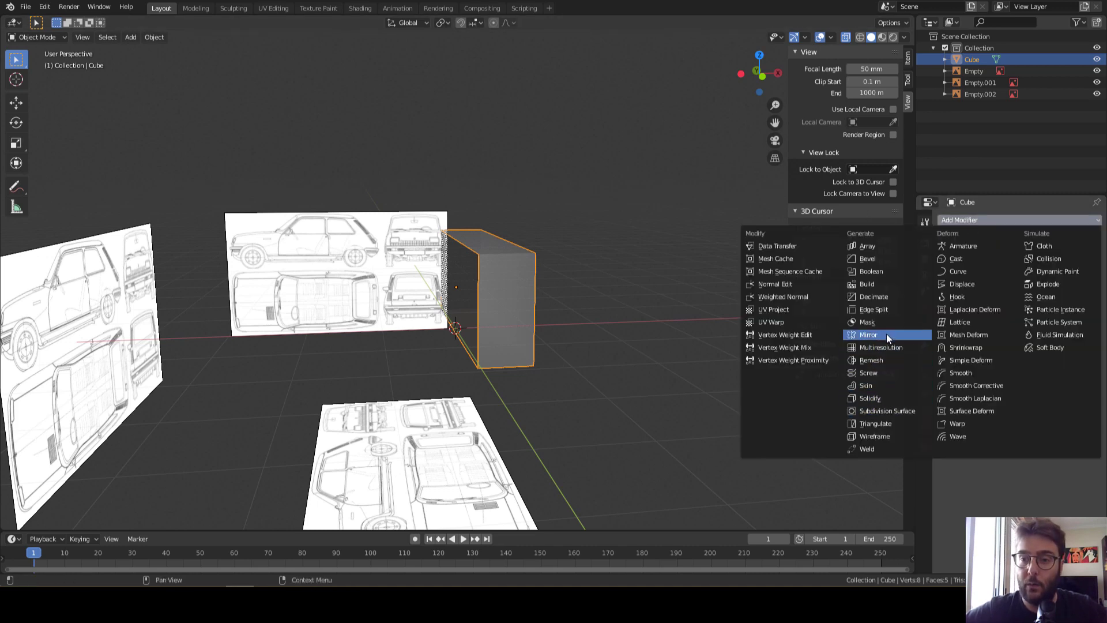
pyautogui.click(887, 335)
pyautogui.moveTo(750, 337)
pyautogui.mouseDown(button='middle')
pyautogui.moveTo(548, 348)
pyautogui.moveTo(575, 294)
pyautogui.moveTo(550, 289)
pyautogui.mouseUp(button='middle')
# In Edit Mode, test-move a corner vertex with G, then undo the move
pyautogui.press('Tab')
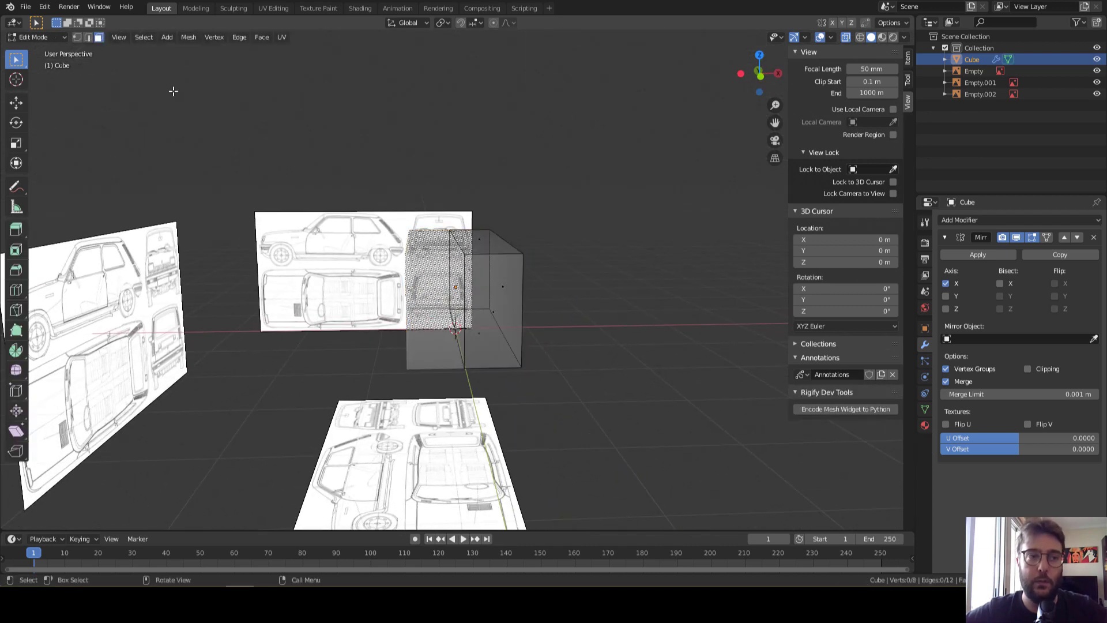
pyautogui.moveTo(438, 213); pyautogui.dragTo(490, 237, button='middle')
pyautogui.press('1')
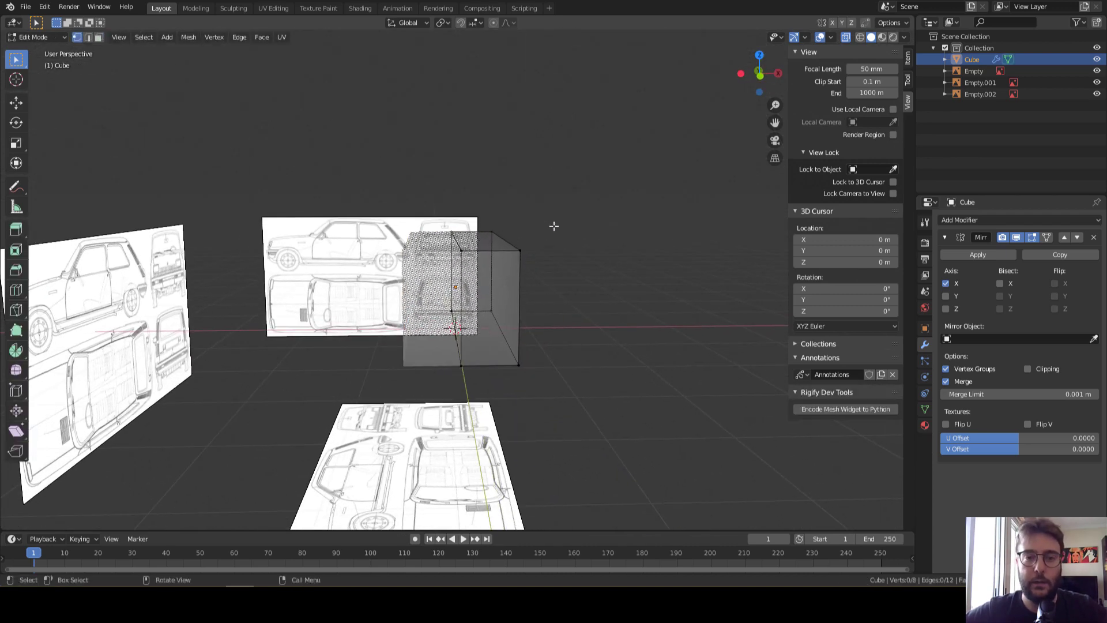
pyautogui.click(529, 274)
pyautogui.press('g')
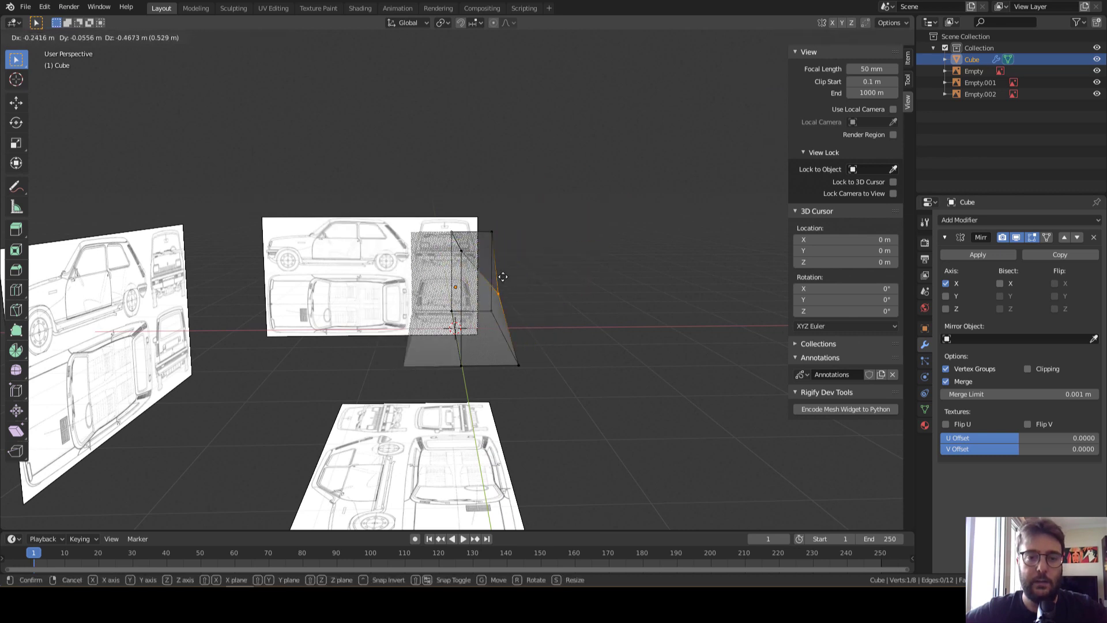
pyautogui.click(577, 277)
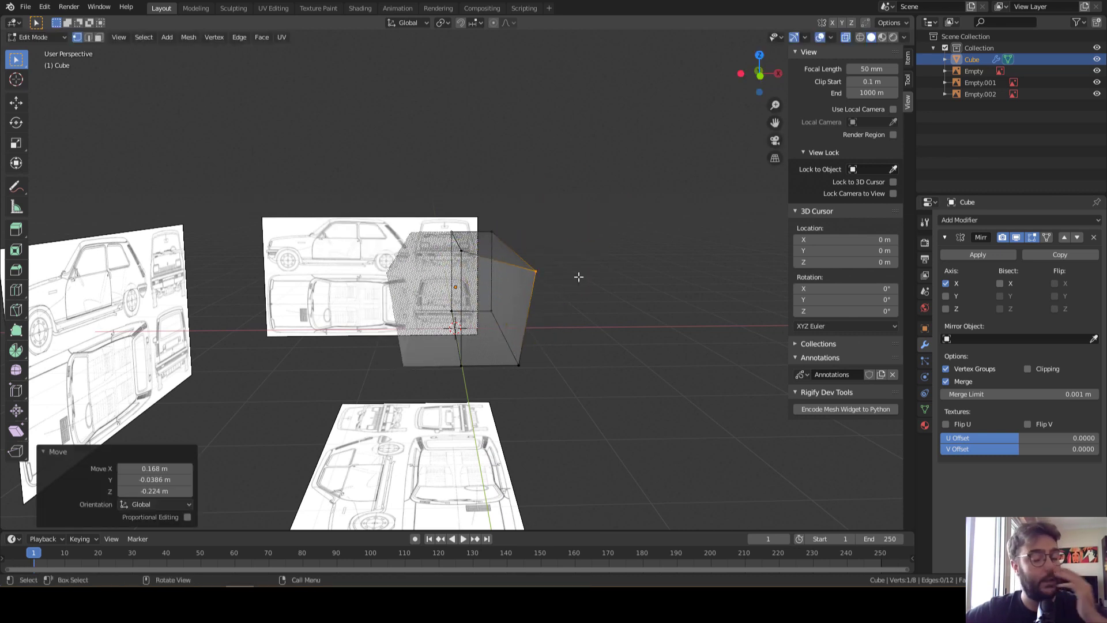
pyautogui.hotkey('ctrl', 'z')
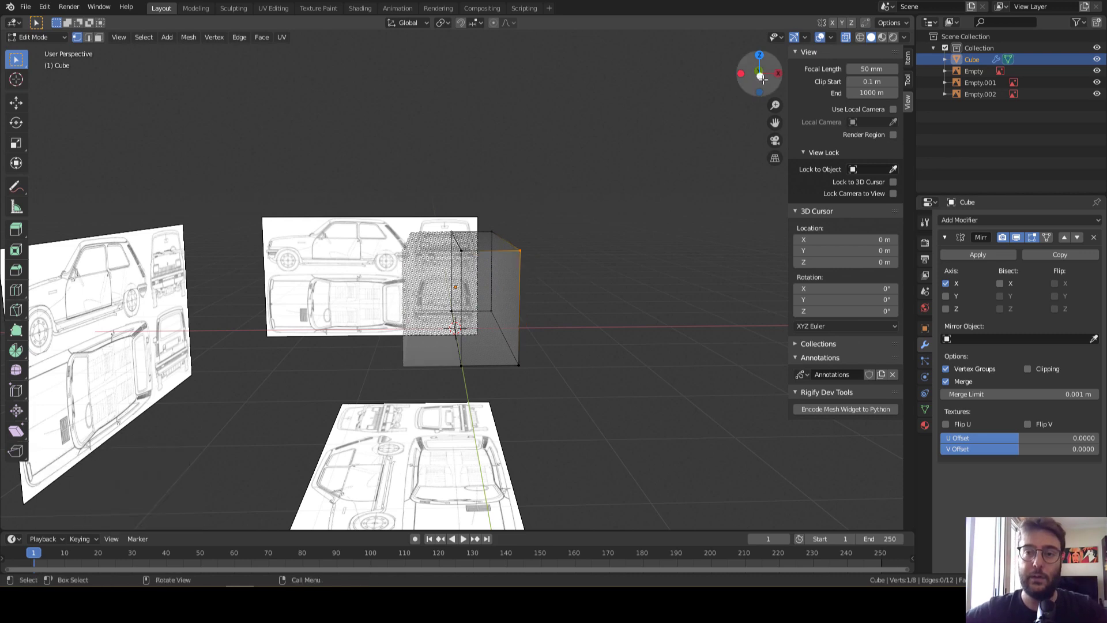
pyautogui.press('KP_1')
# Lower the block's top vertices 0.41 m along Z and enable the Mirror modifier's Clipping
pyautogui.scroll(3, 499, 187)
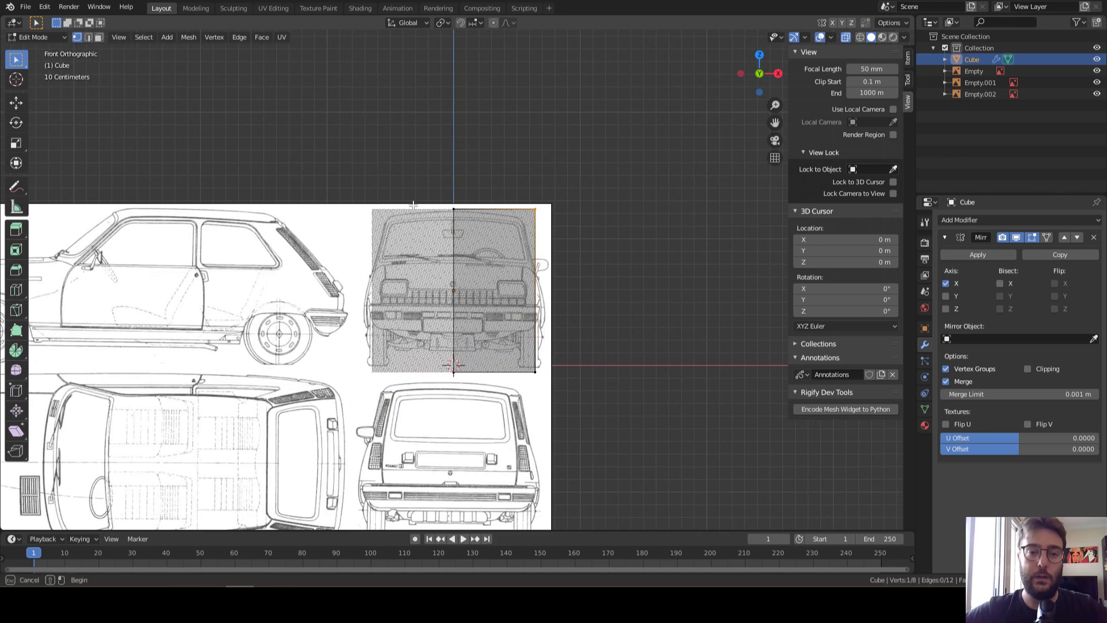
pyautogui.moveTo(347, 163); pyautogui.dragTo(612, 236)
pyautogui.press('g')
pyautogui.press('z')
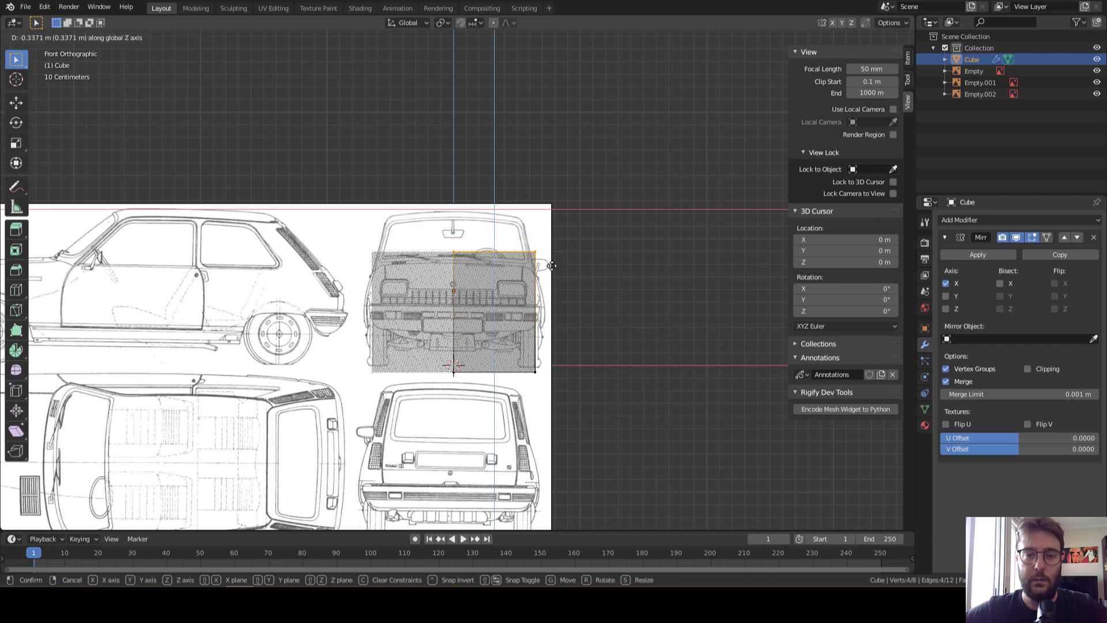
pyautogui.click(552, 271)
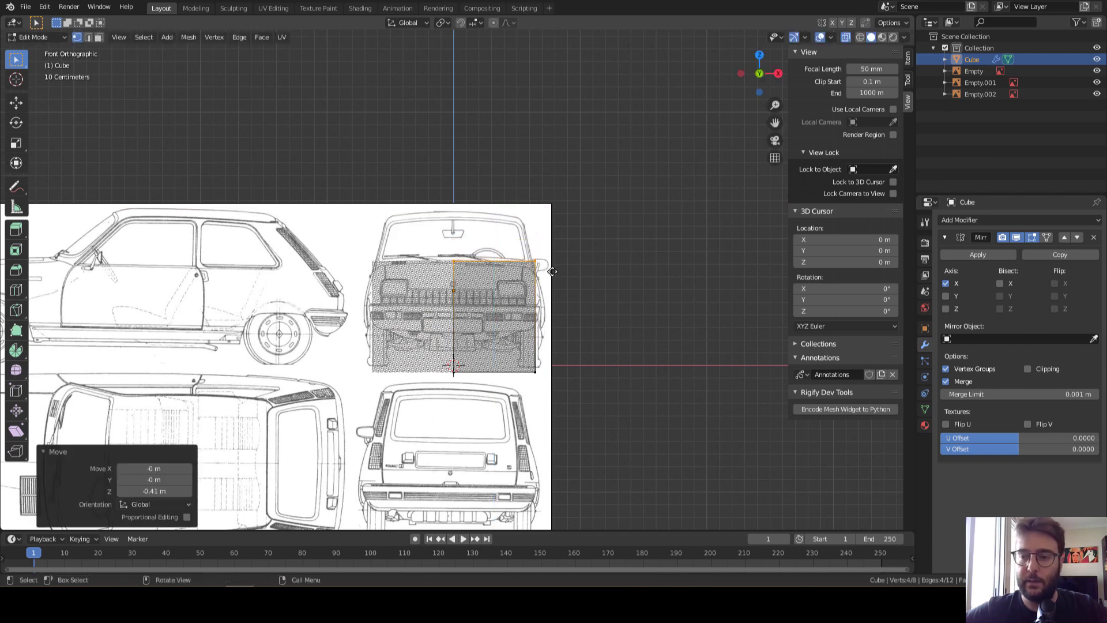
pyautogui.click(1028, 368)
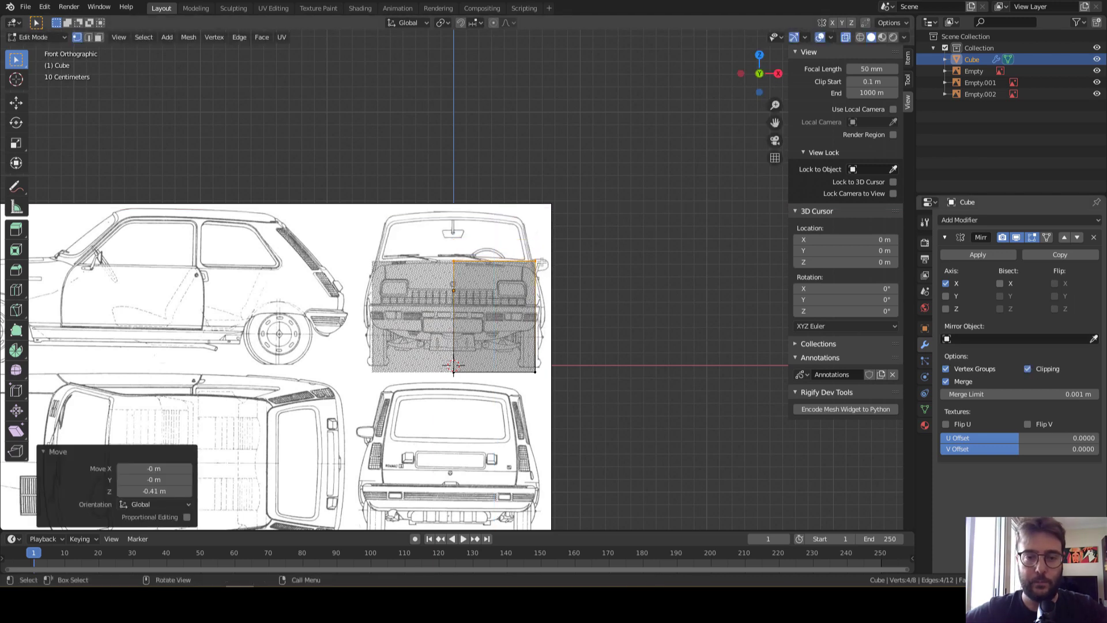
pyautogui.moveTo(549, 231); pyautogui.dragTo(415, 230, button='middle')
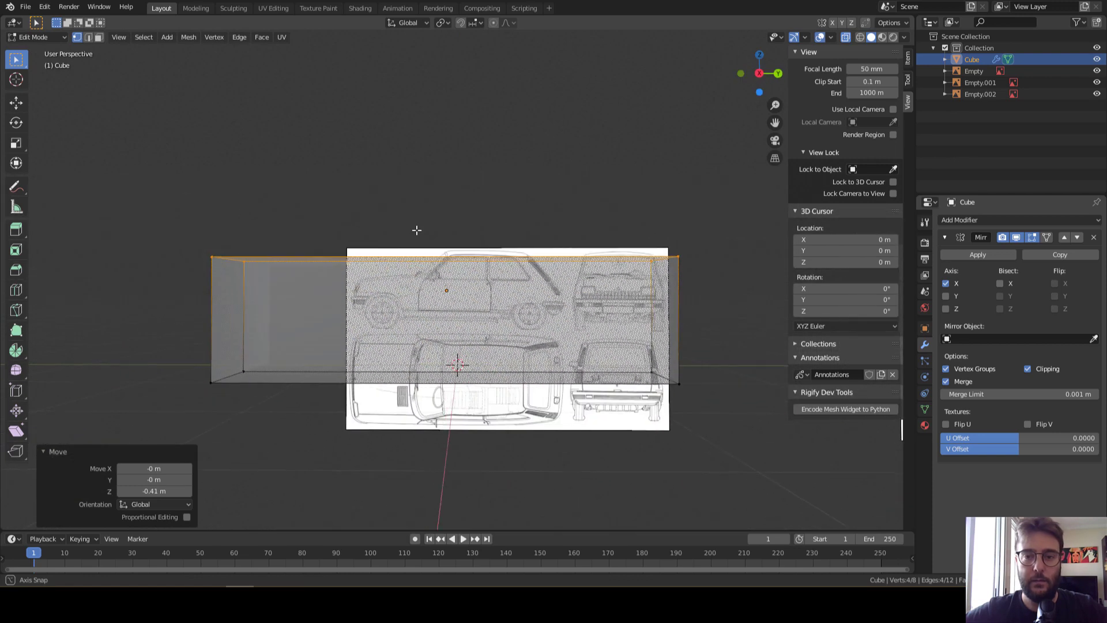
pyautogui.scroll(-3, 749, 126)
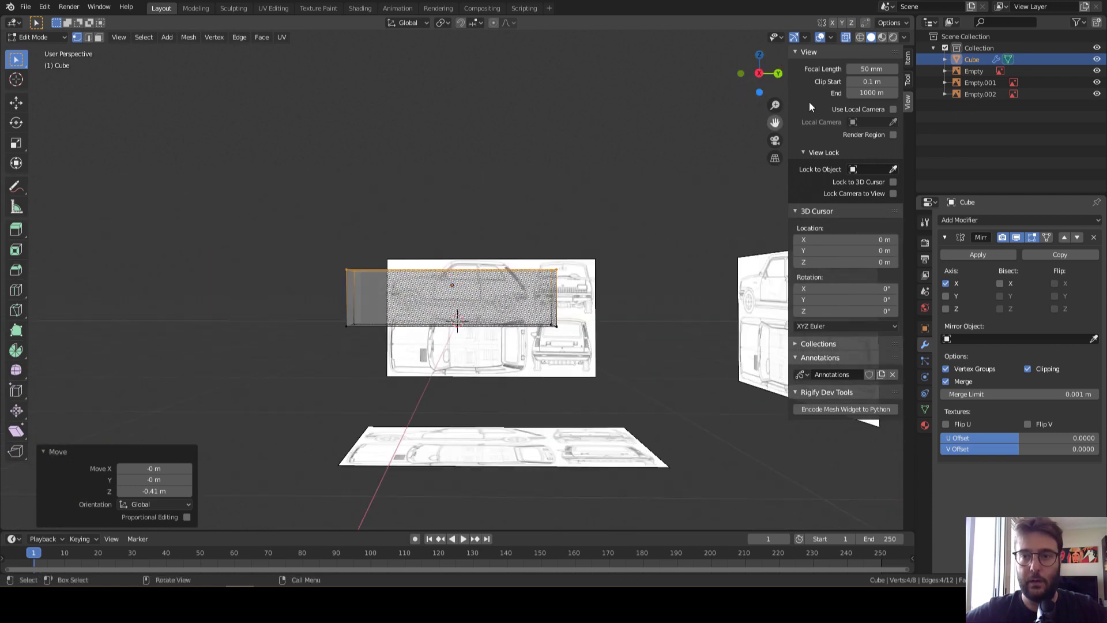
# In Left view, raise the block's bottom edge 0.219 m along Z, cancelling a trial Y move
pyautogui.click(760, 73)
pyautogui.scroll(3, 480, 269)
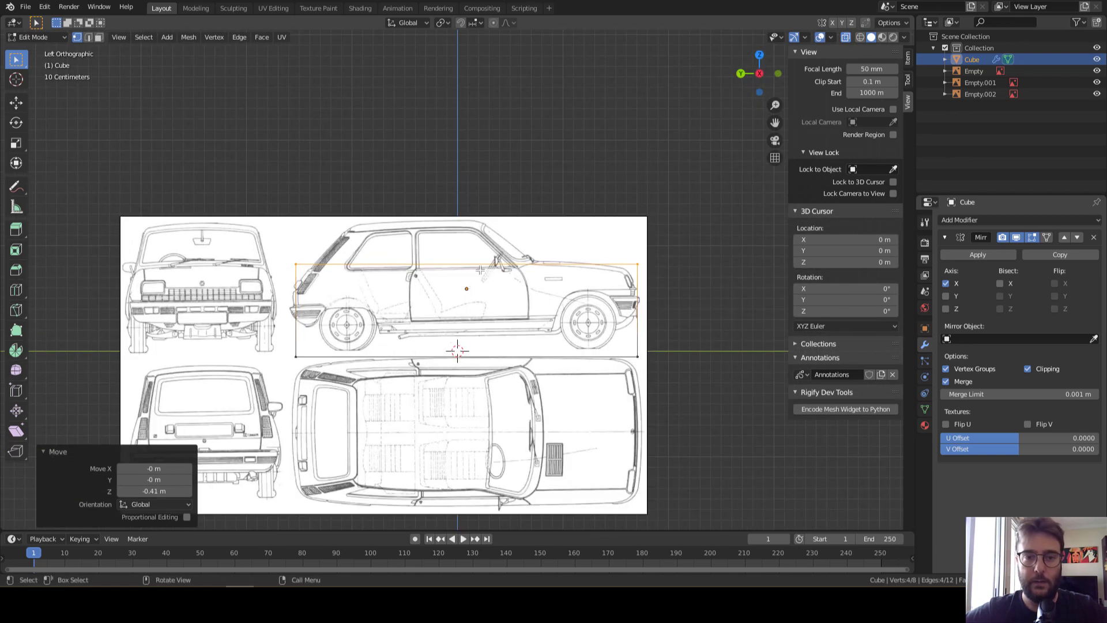
pyautogui.moveTo(686, 375); pyautogui.dragTo(284, 337)
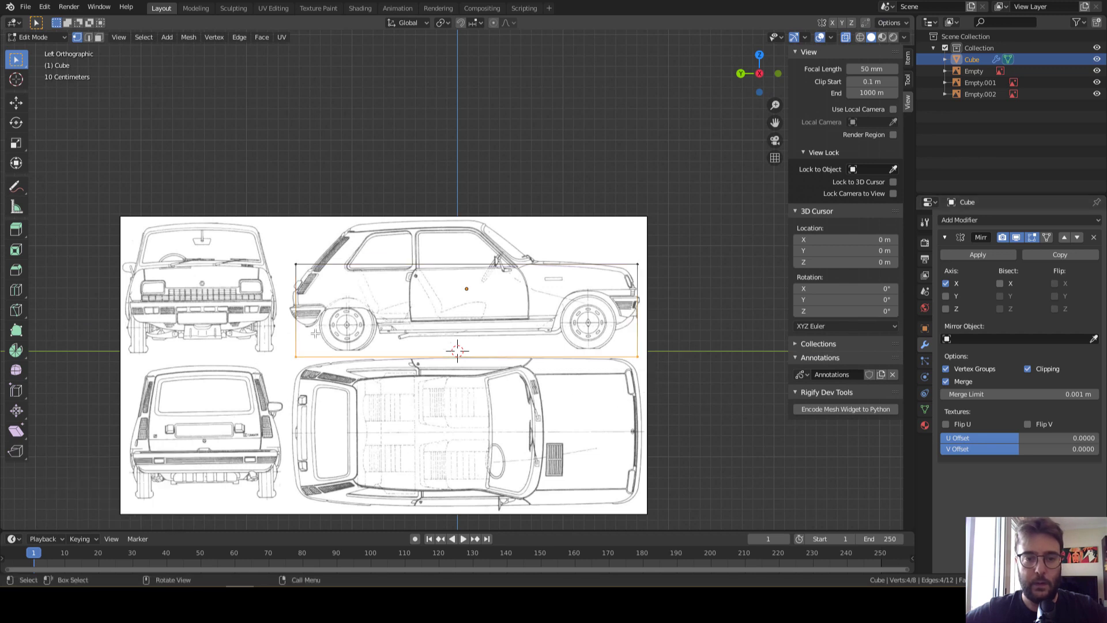
pyautogui.press('g')
pyautogui.press('z')
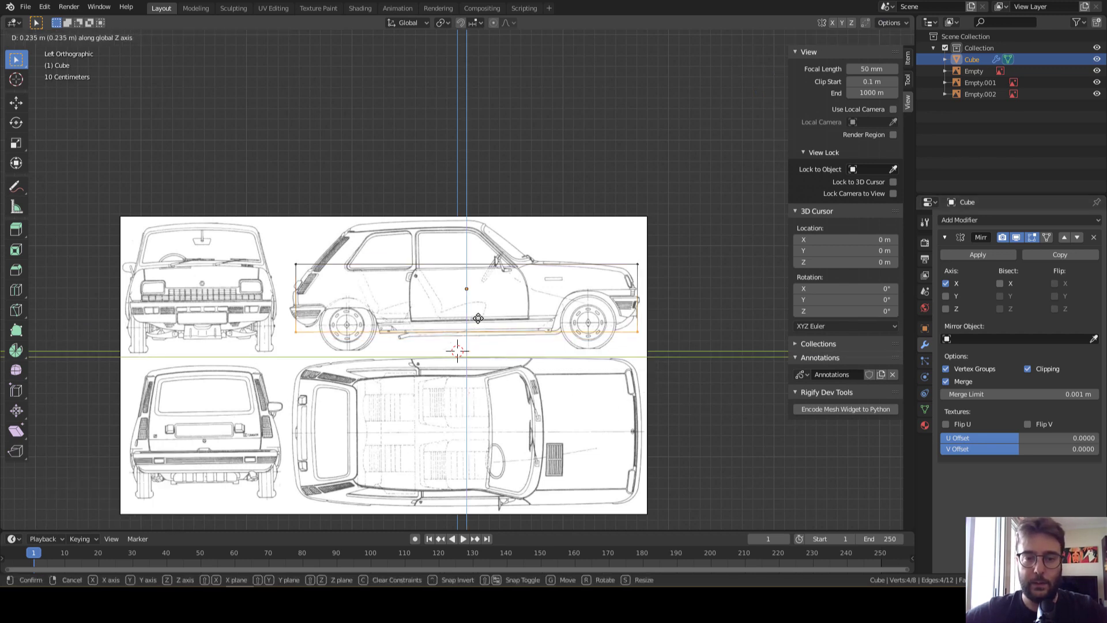
pyautogui.click(480, 320)
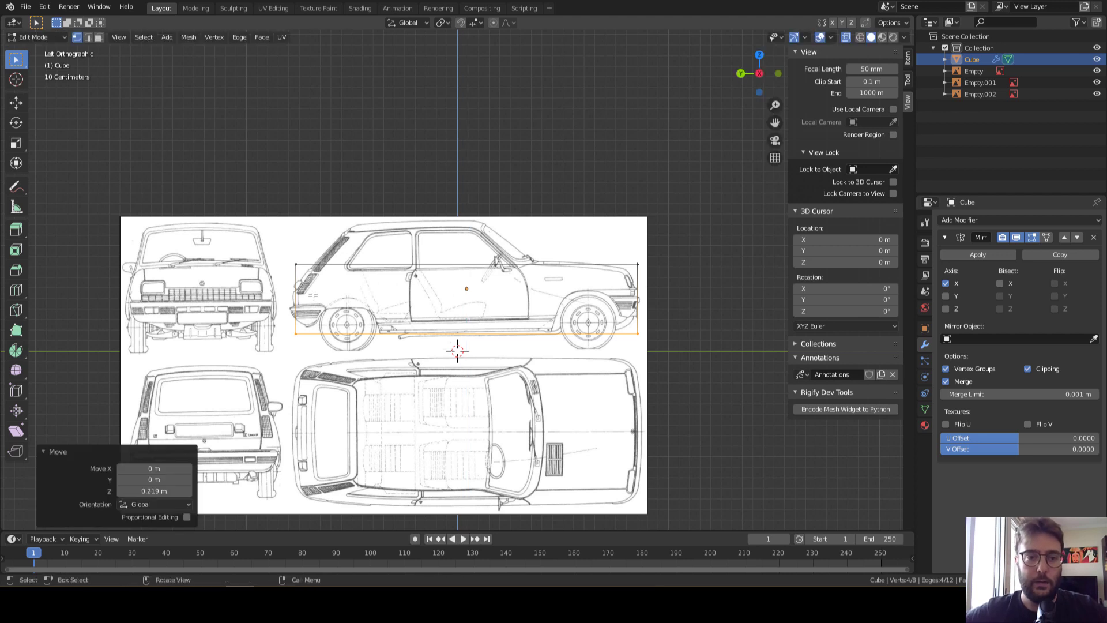
pyautogui.click(288, 345)
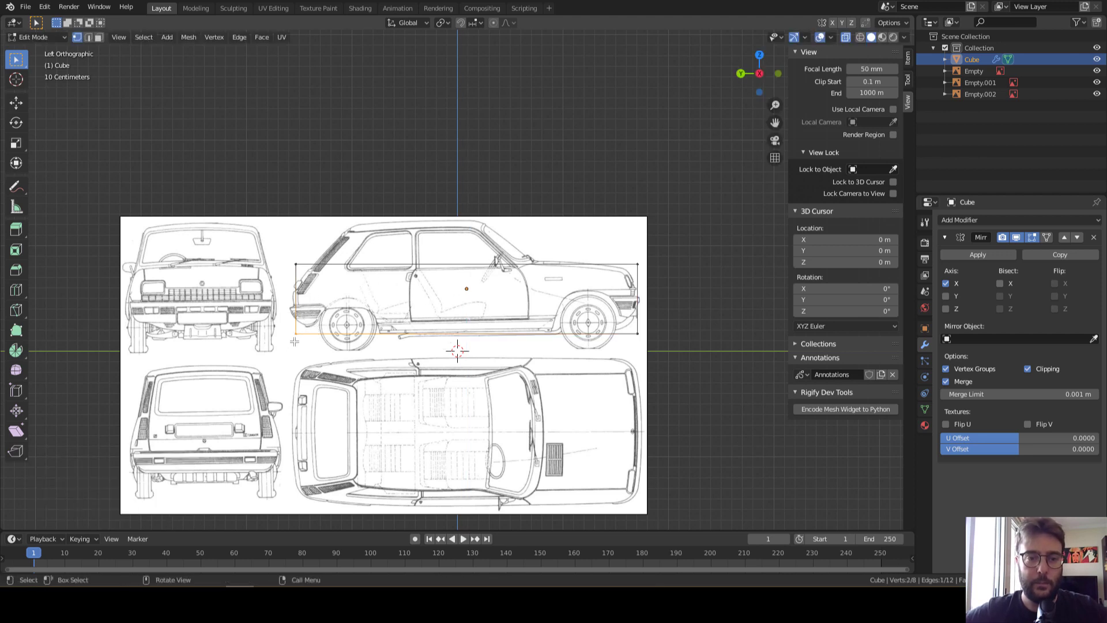
pyautogui.press('g')
pyautogui.press('y')
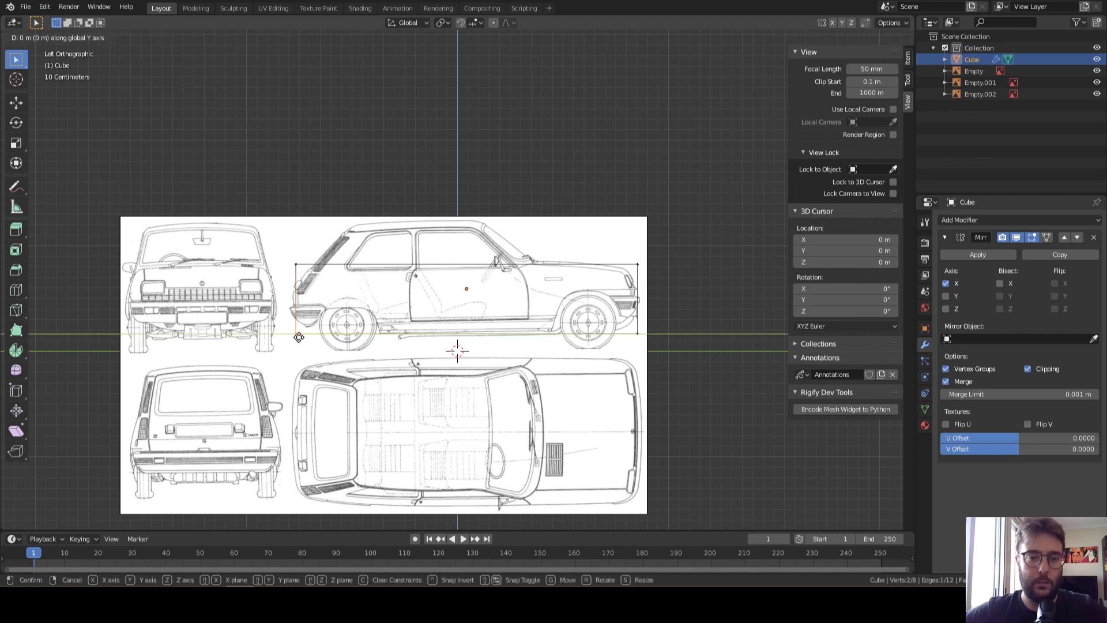
pyautogui.rightClick(299, 337)
pyautogui.click(341, 229)
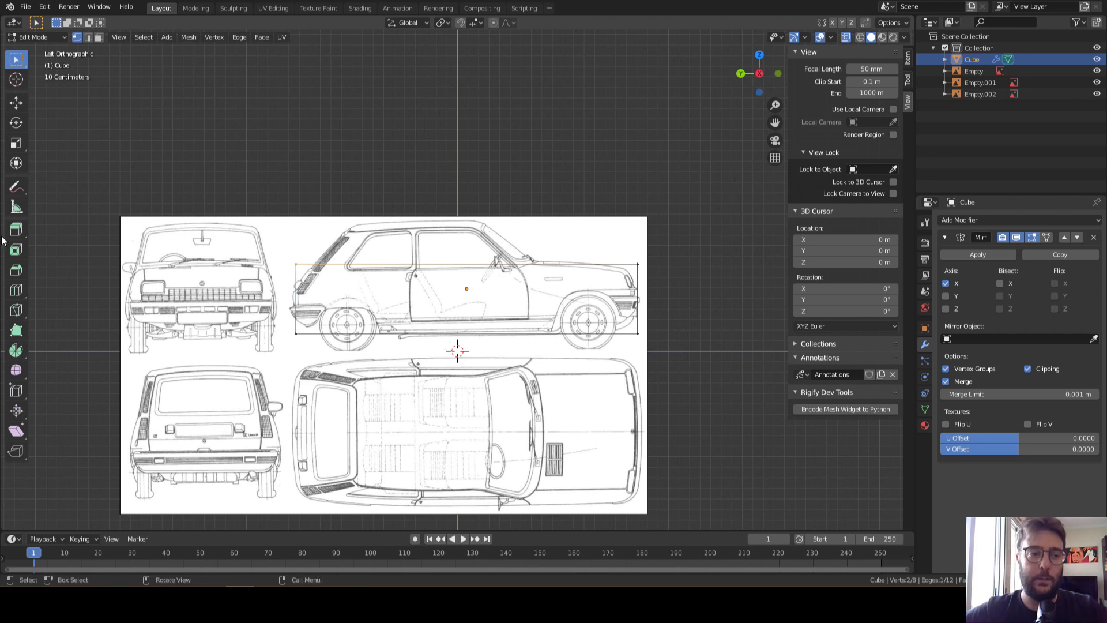
# Add a vertical loop cut slid to factor -0.399 to meet the windscreen base
pyautogui.click(22, 291)
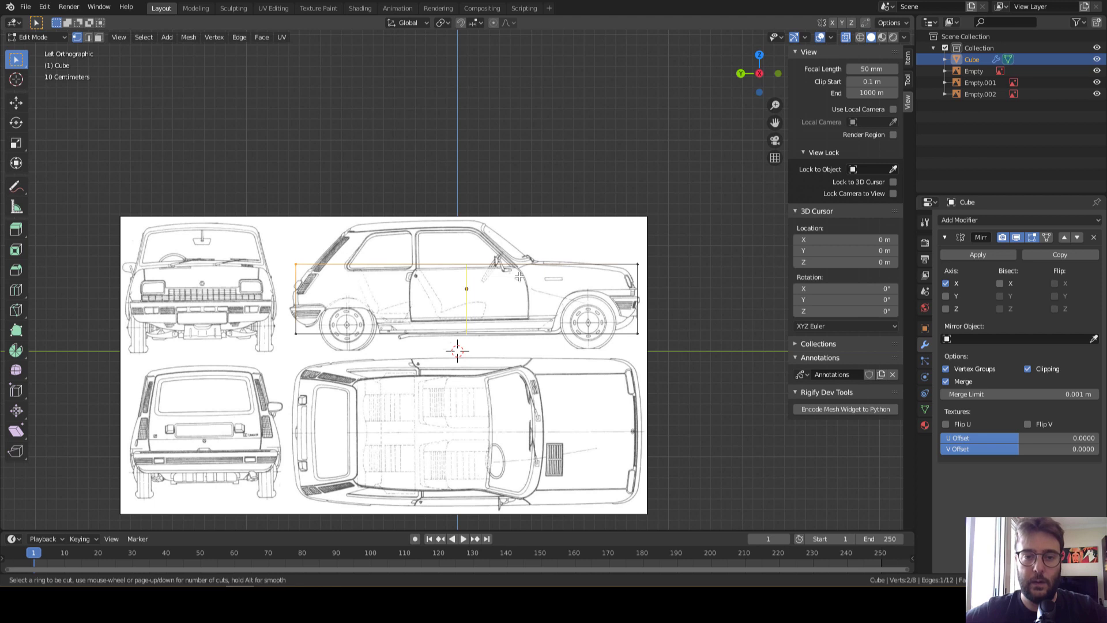
pyautogui.moveTo(462, 284)
pyautogui.mouseDown()
pyautogui.moveTo(515, 291)
pyautogui.moveTo(472, 298)
pyautogui.moveTo(541, 294)
pyautogui.moveTo(528, 296)
pyautogui.mouseUp()
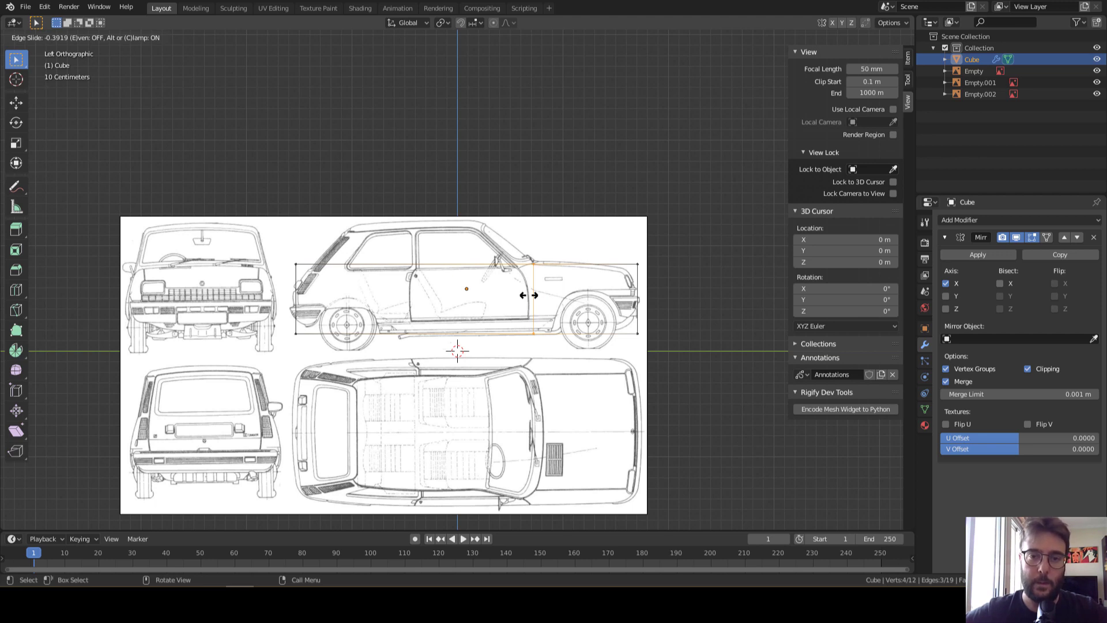
pyautogui.moveTo(528, 295); pyautogui.dragTo(530, 319)
pyautogui.click(529, 318)
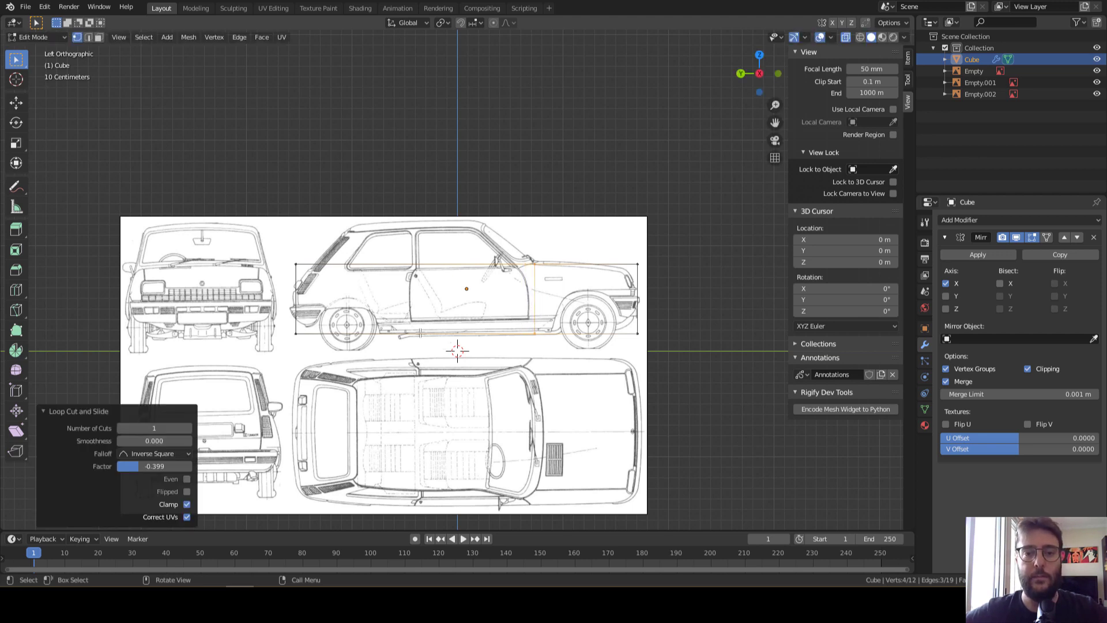
pyautogui.moveTo(424, 308)
pyautogui.mouseDown(button='middle')
pyautogui.moveTo(433, 323)
pyautogui.moveTo(448, 291)
pyautogui.mouseUp(button='middle')
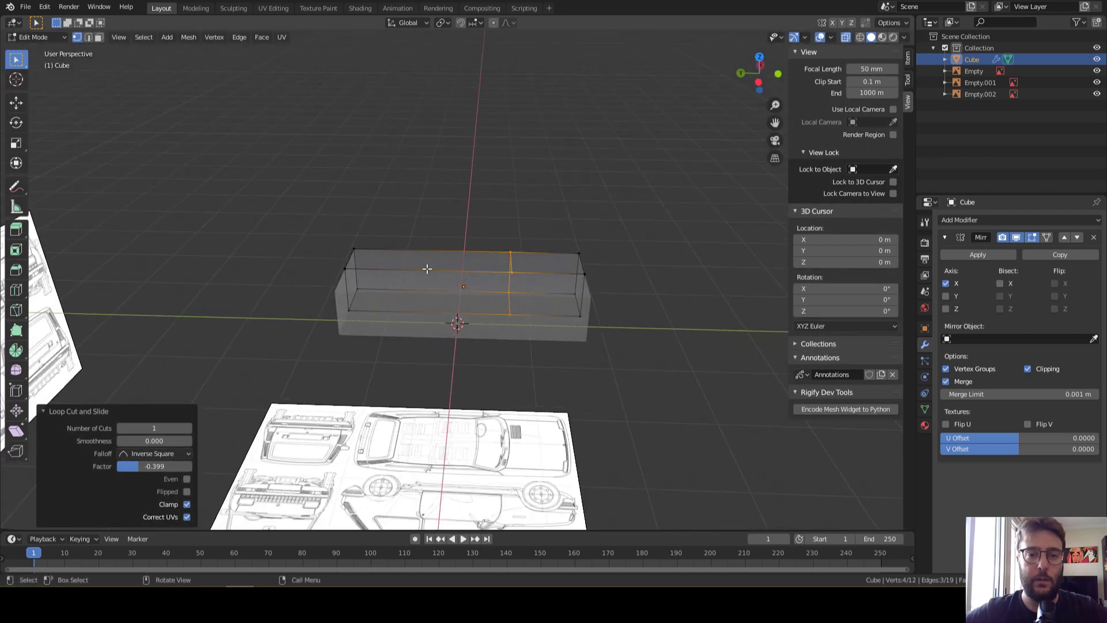
pyautogui.press('3')
pyautogui.click(456, 268)
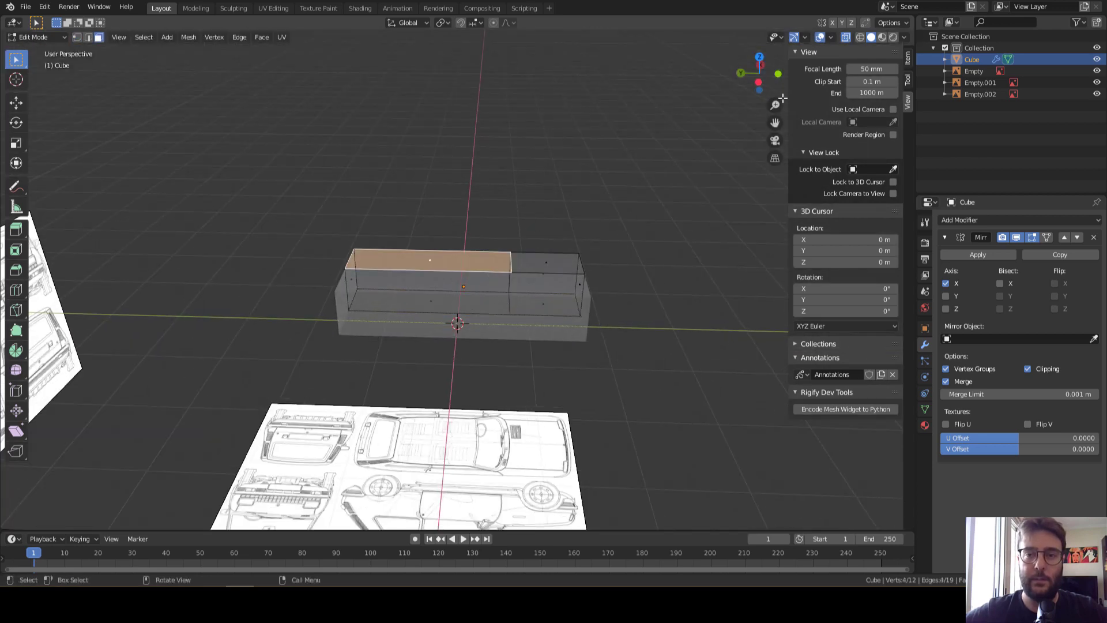
pyautogui.click(757, 80)
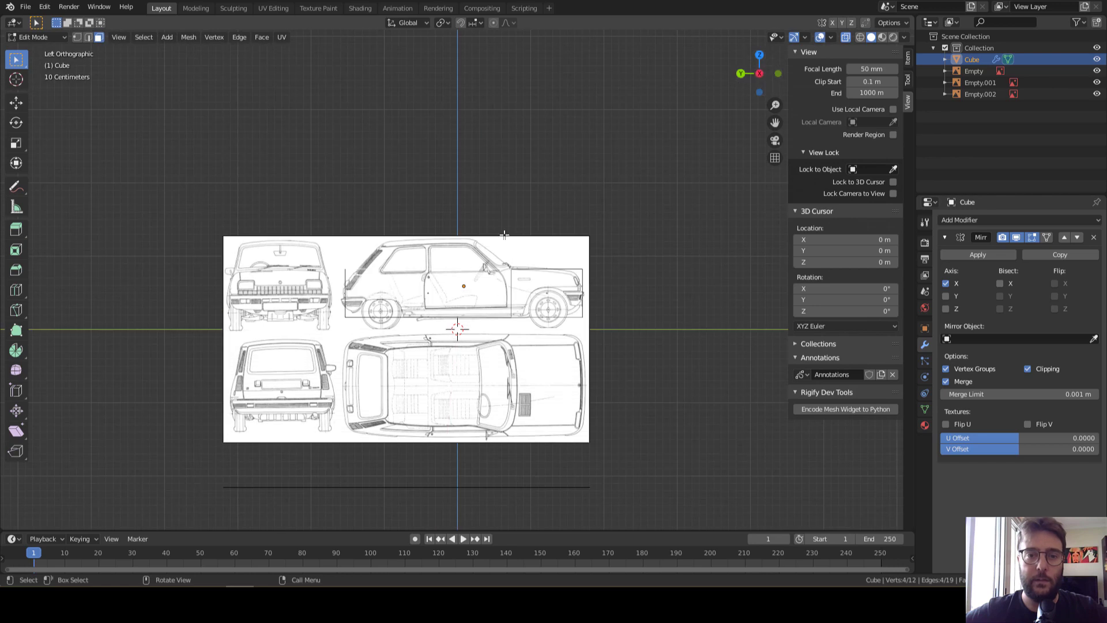
# Extrude the rear top face 0.401 m upward to form the cabin
pyautogui.scroll(3, 472, 275)
pyautogui.press('e')
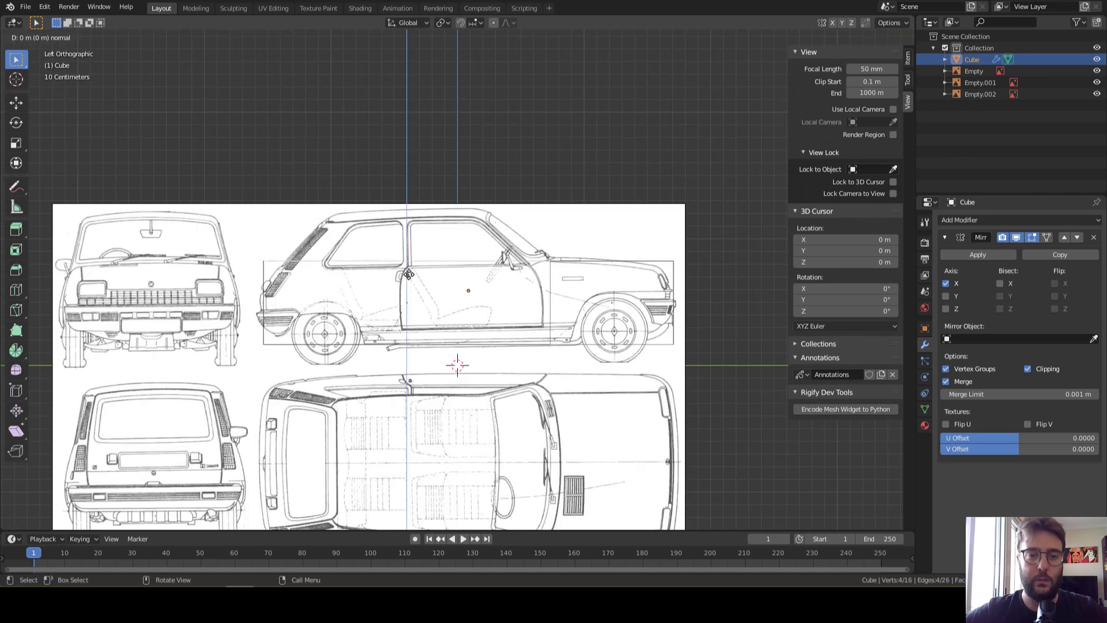
pyautogui.click(417, 223)
pyautogui.scroll(3, 559, 232)
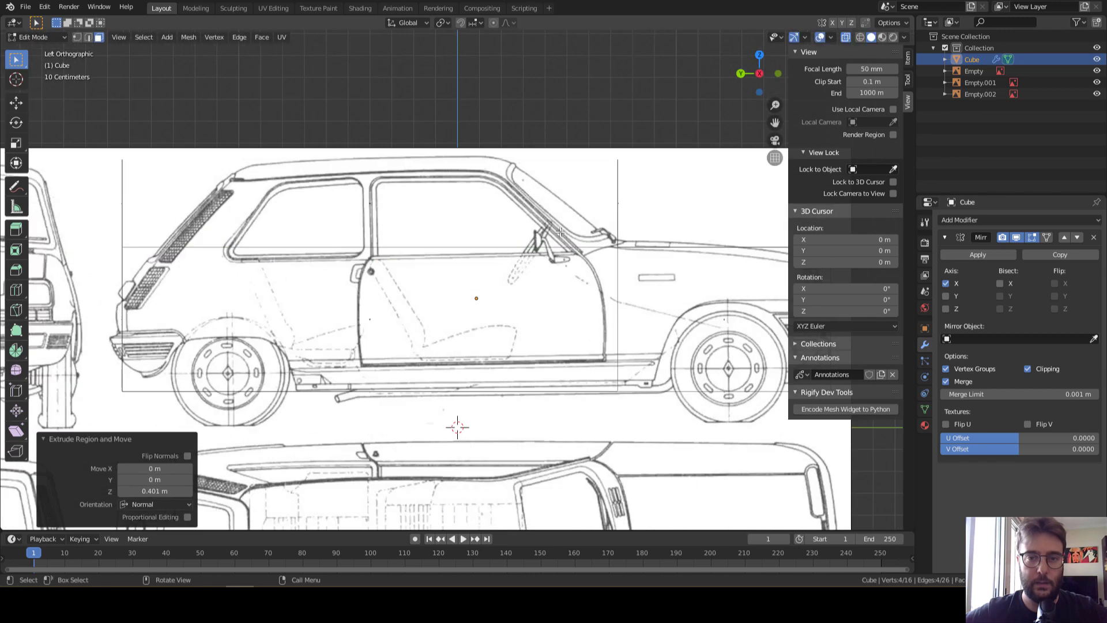
# Slide the roof's top vertices and corner along Y to slope the roofline
pyautogui.press('1')
pyautogui.press('b')
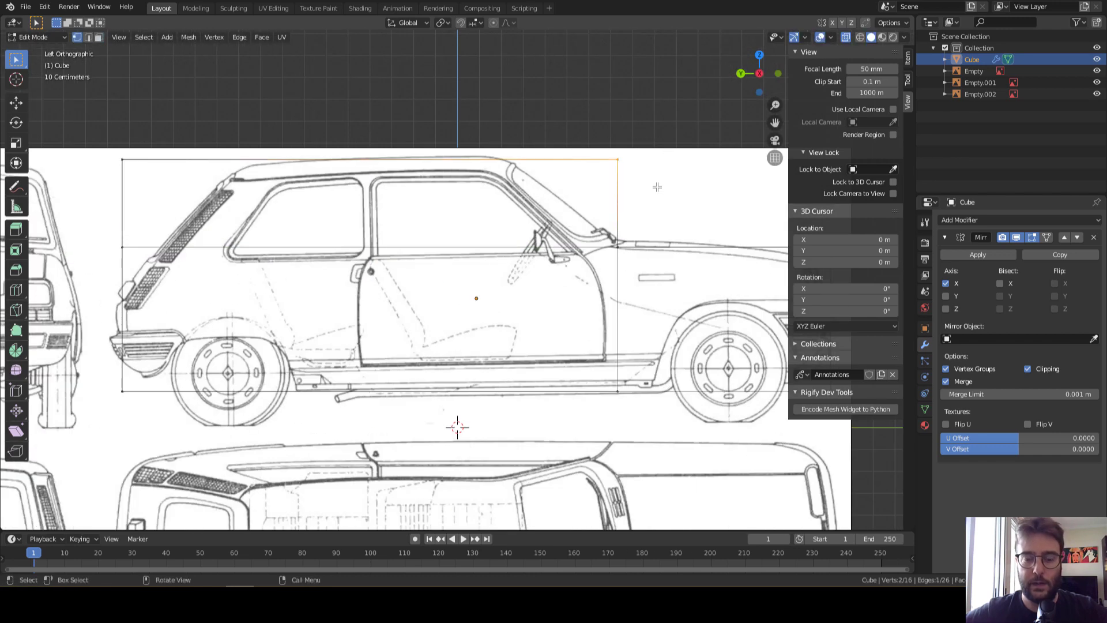
pyautogui.press('g')
pyautogui.press('y')
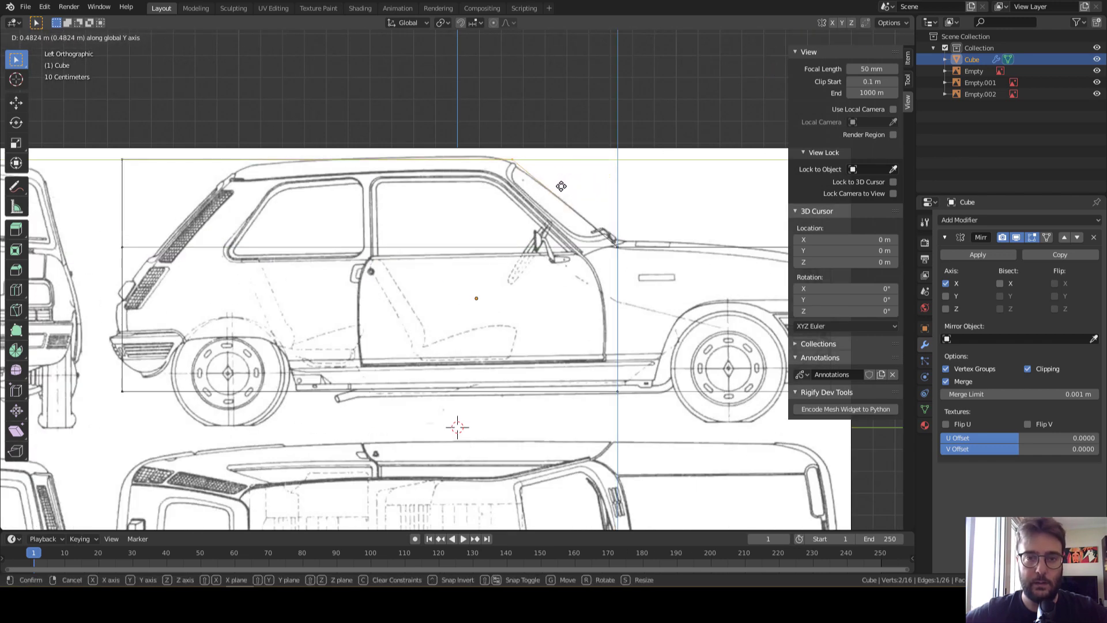
pyautogui.click(562, 184)
pyautogui.click(122, 159)
pyautogui.press('g')
pyautogui.press('y')
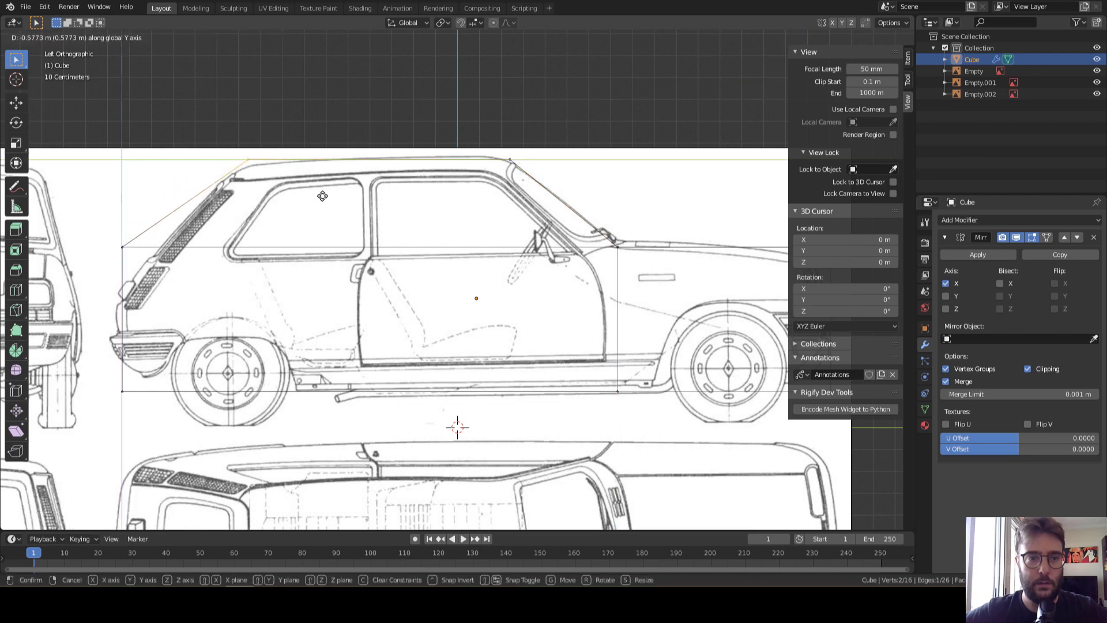
pyautogui.click(322, 196)
# Adjust the rear roof corners to slant the rear hatch edge
pyautogui.moveTo(245, 175); pyautogui.dragTo(701, 89, button='middle')
pyautogui.press('g')
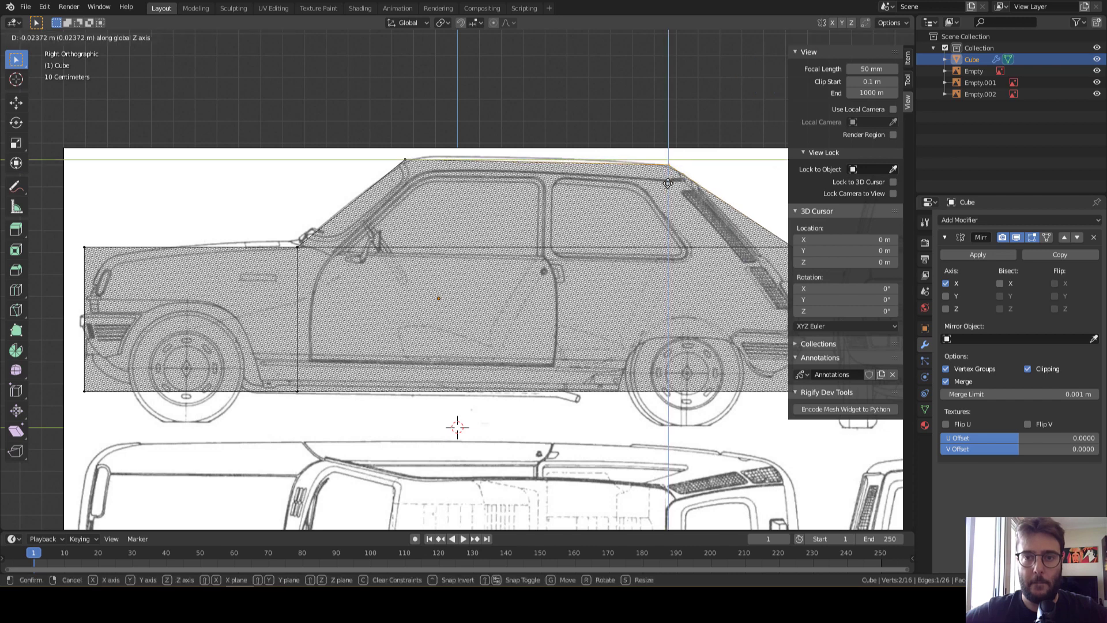
pyautogui.click(615, 160)
pyautogui.keyDown('shift'); pyautogui.moveTo(615, 160); pyautogui.dragTo(436, 130, button='middle'); pyautogui.keyUp('shift')
pyautogui.press('g')
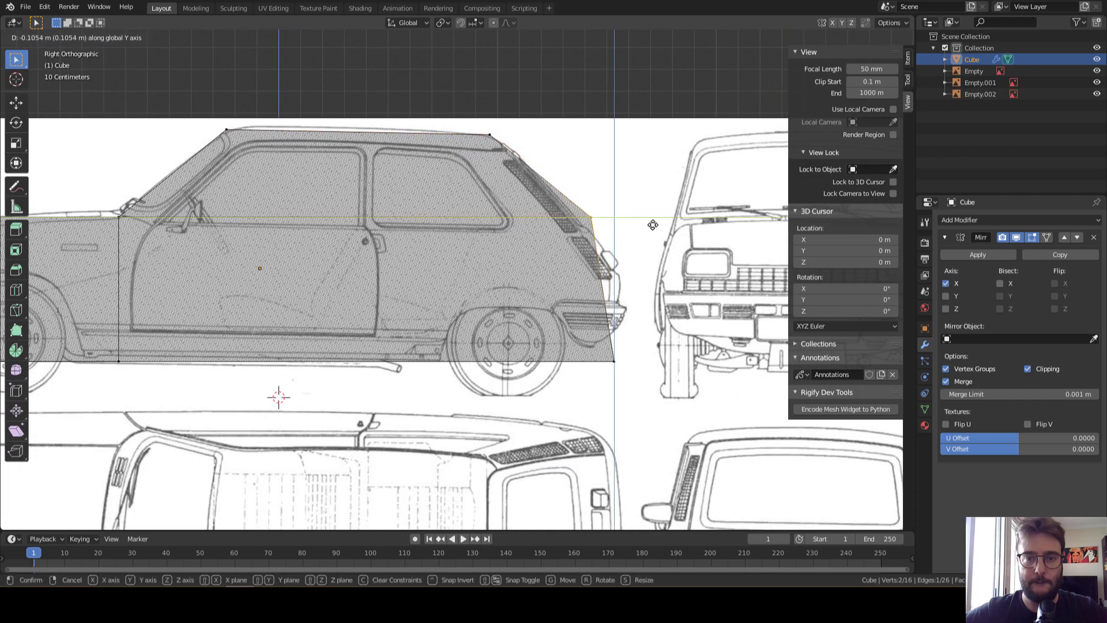
pyautogui.click(642, 225)
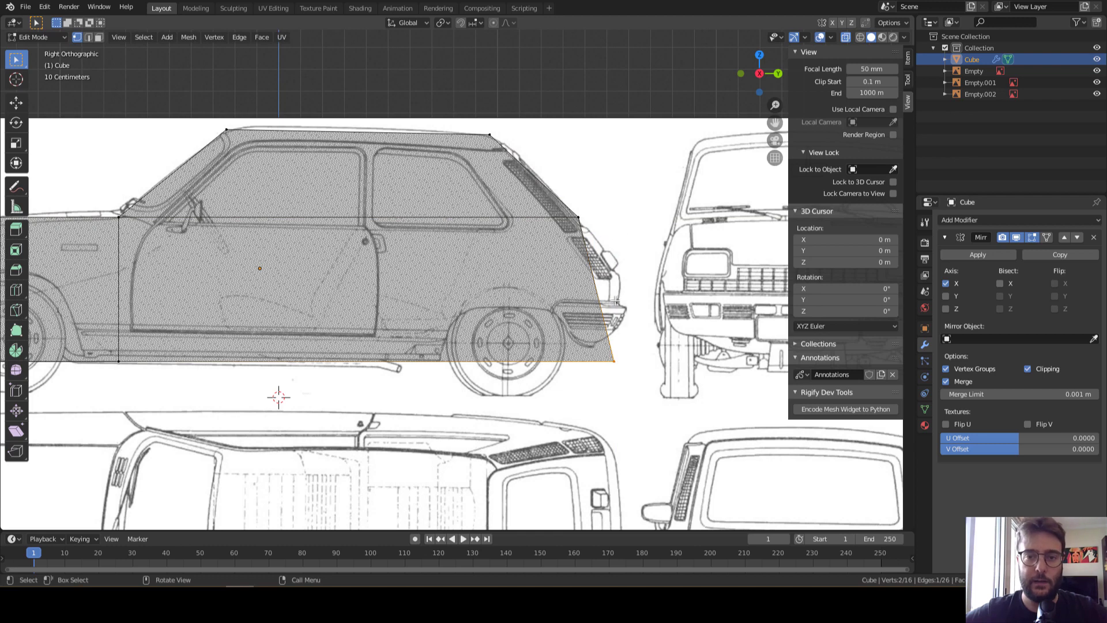
pyautogui.scroll(-5, 507, 369)
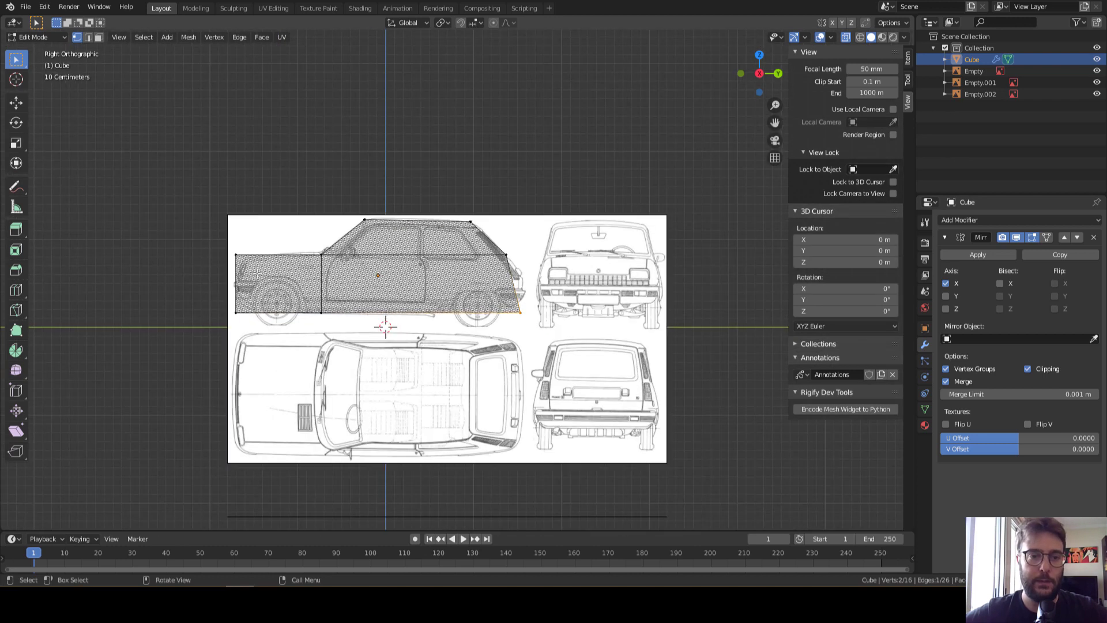
# In Front view, pull the roof corner inward along X and lower it along Z
pyautogui.moveTo(361, 313); pyautogui.dragTo(491, 326, button='middle')
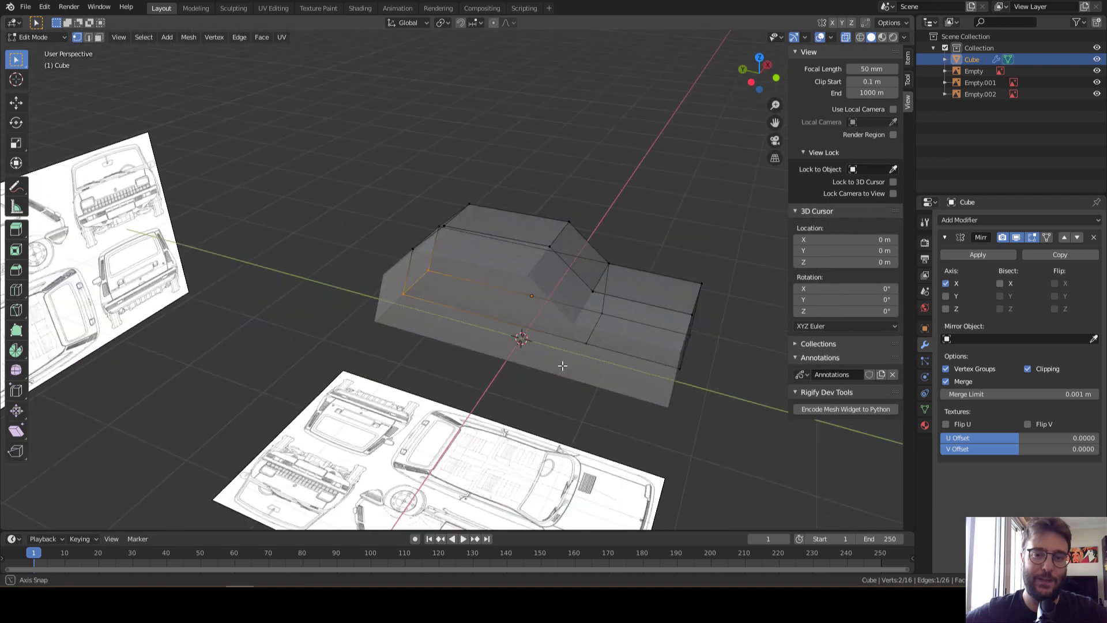
pyautogui.moveTo(491, 326); pyautogui.dragTo(765, 84, button='middle')
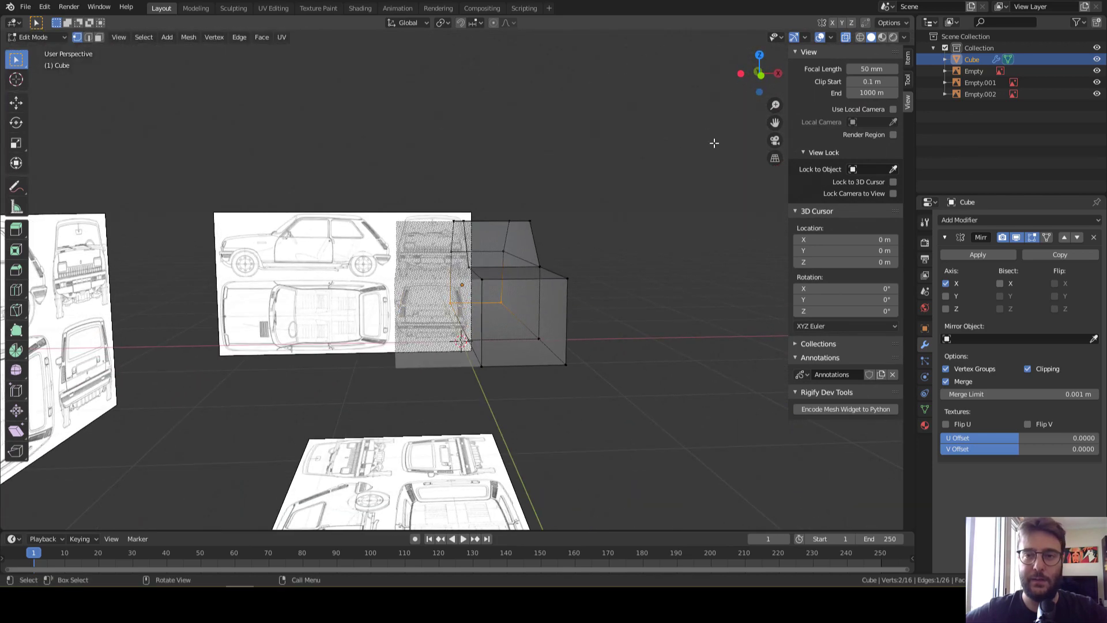
pyautogui.click(765, 83)
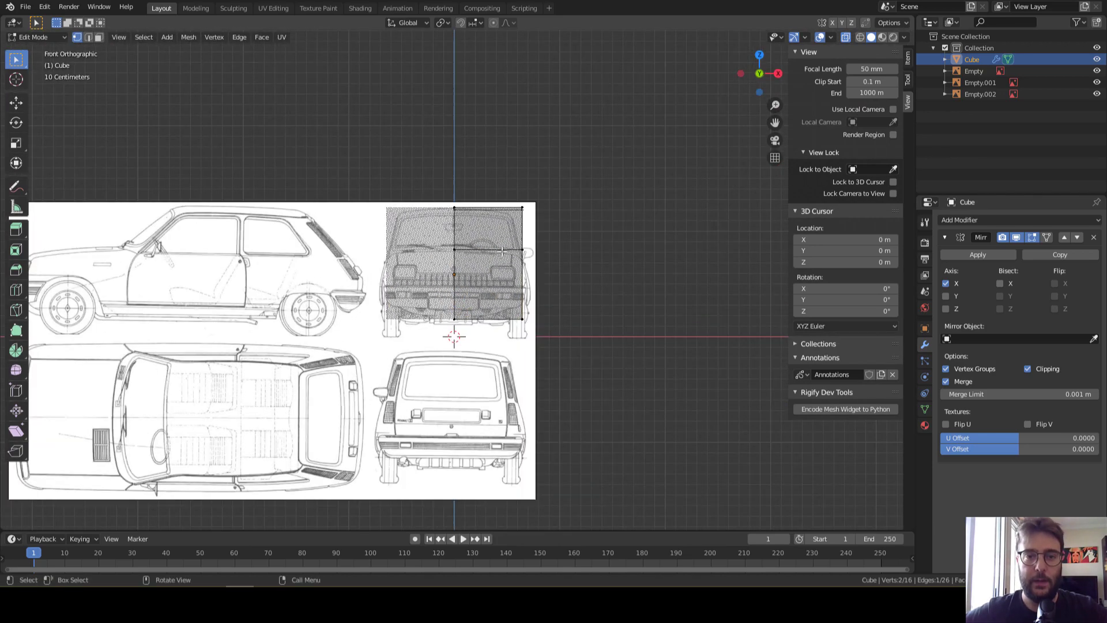
pyautogui.scroll(1, 664, 148)
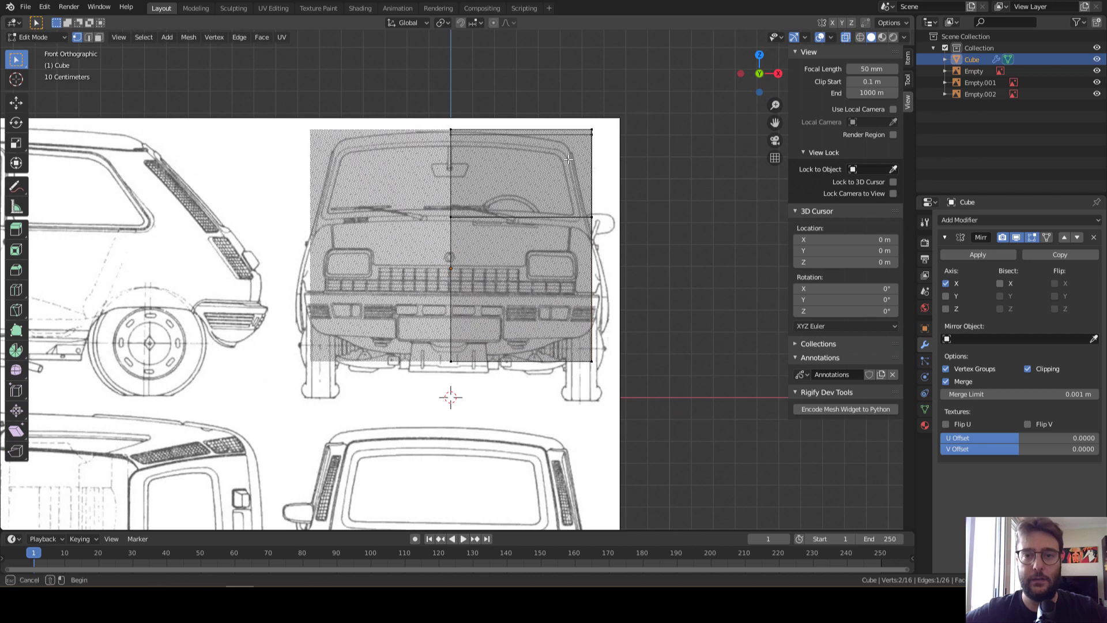
pyautogui.press('g')
pyautogui.press('x')
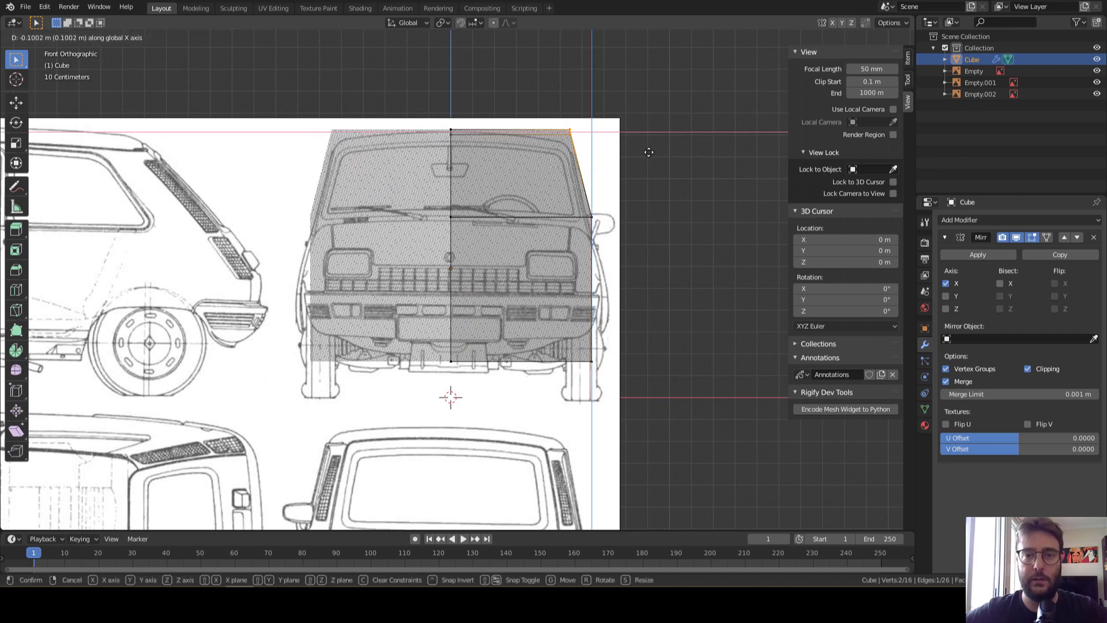
pyautogui.click(650, 152)
pyautogui.press('g')
pyautogui.press('z')
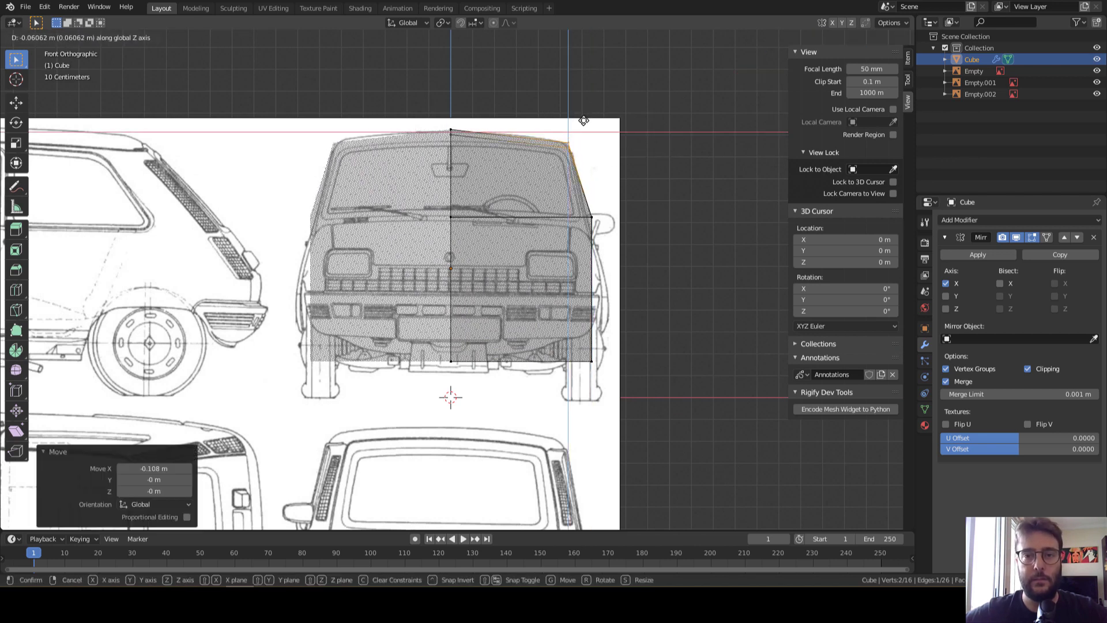
pyautogui.click(581, 120)
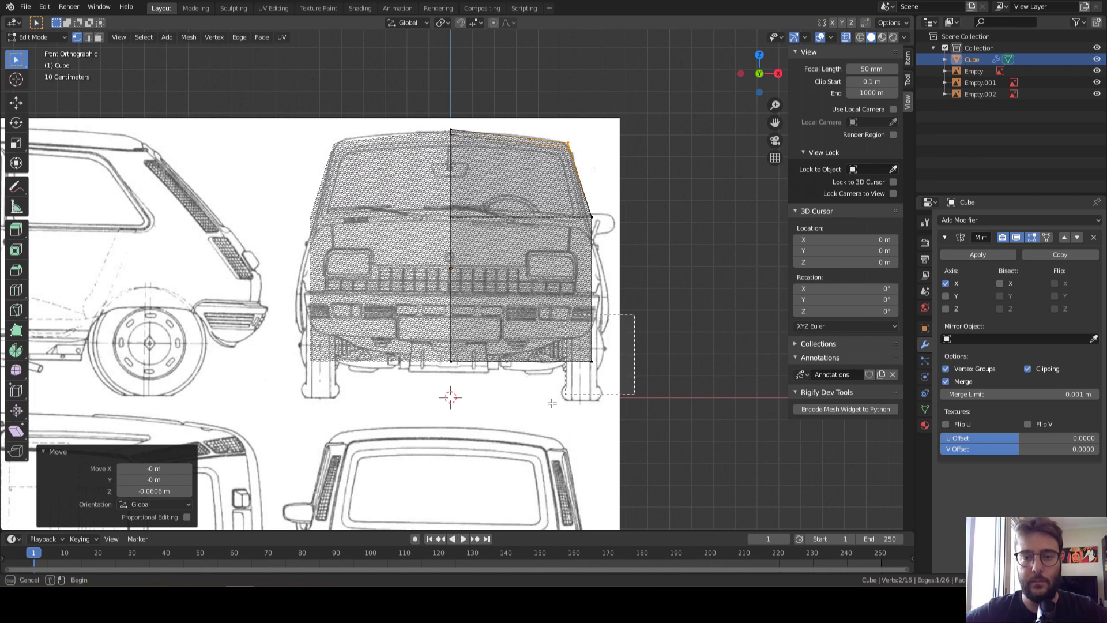
# Widen the lower side corner and pull the mid-side vertex inward along X
pyautogui.keyDown('shift'); pyautogui.click(590, 364); pyautogui.keyUp('shift')
pyautogui.press('g')
pyautogui.press('x')
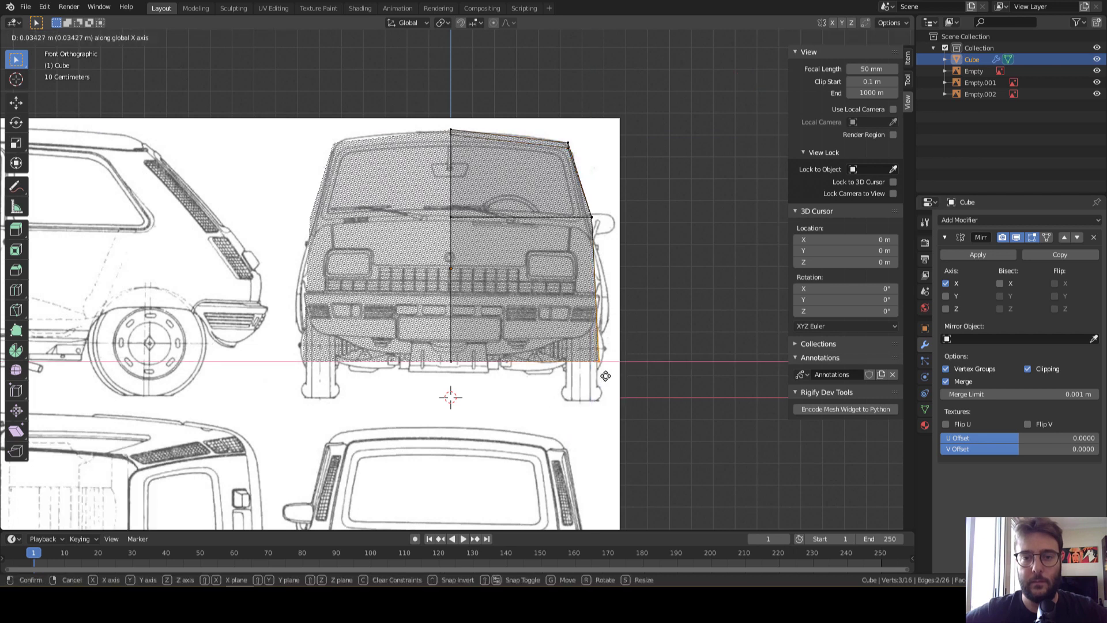
pyautogui.click(606, 376)
pyautogui.keyDown('shift'); pyautogui.click(590, 217); pyautogui.keyUp('shift')
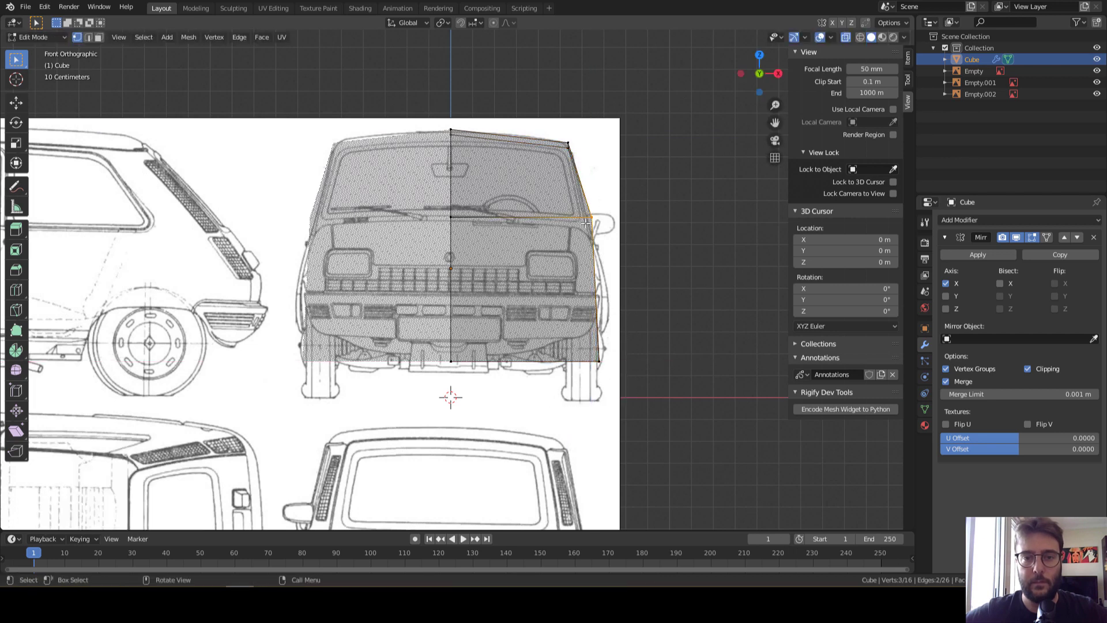
pyautogui.scroll(3, 464, 216)
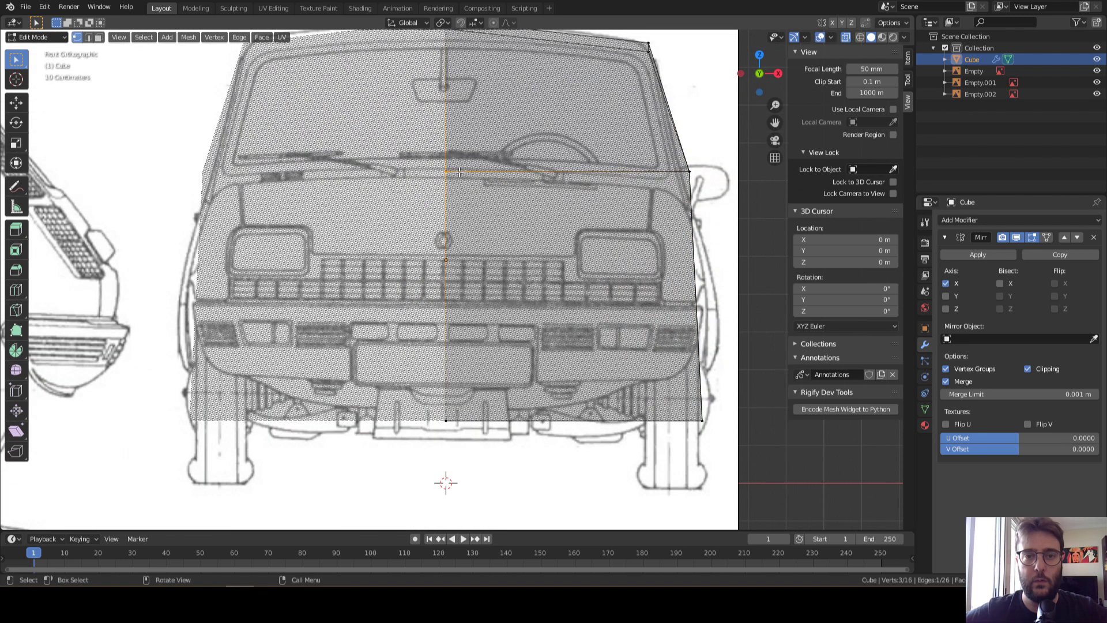
pyautogui.press('g')
pyautogui.press('x')
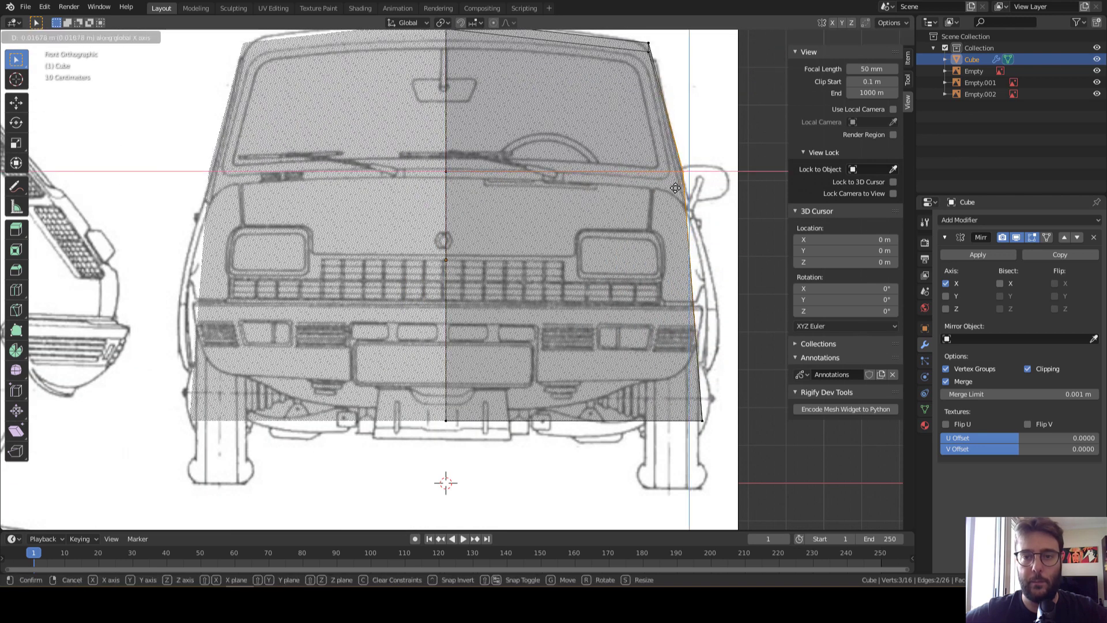
pyautogui.click(668, 188)
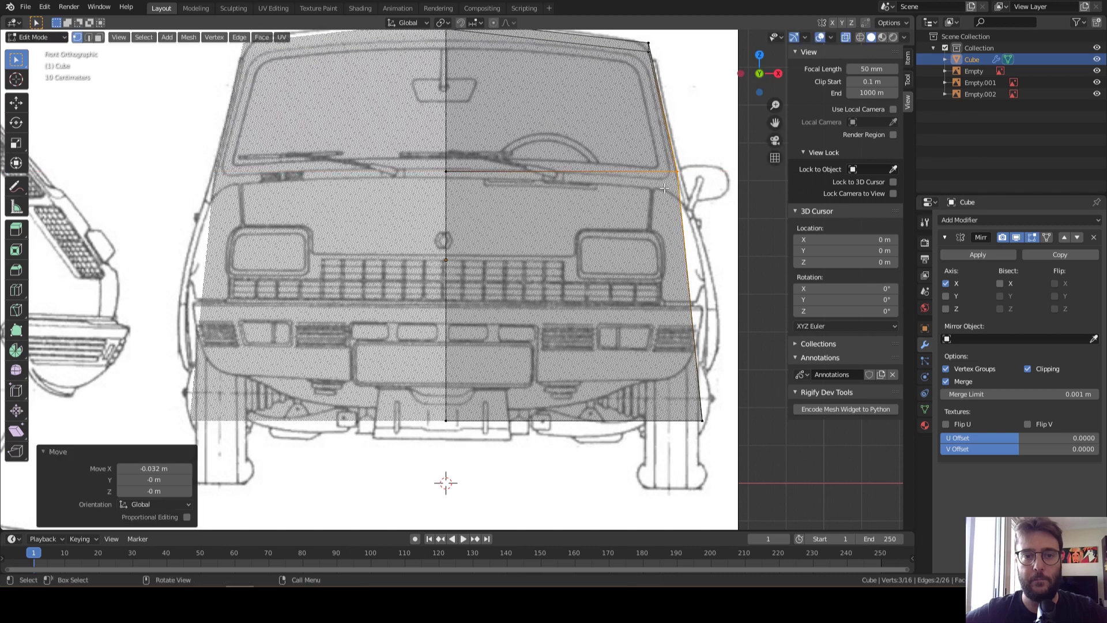
pyautogui.moveTo(669, 188); pyautogui.dragTo(415, 266, button='middle')
pyautogui.scroll(-5, 506, 247)
# Insert a centred horizontal edge loop around the body block-out
pyautogui.scroll(2, 415, 265)
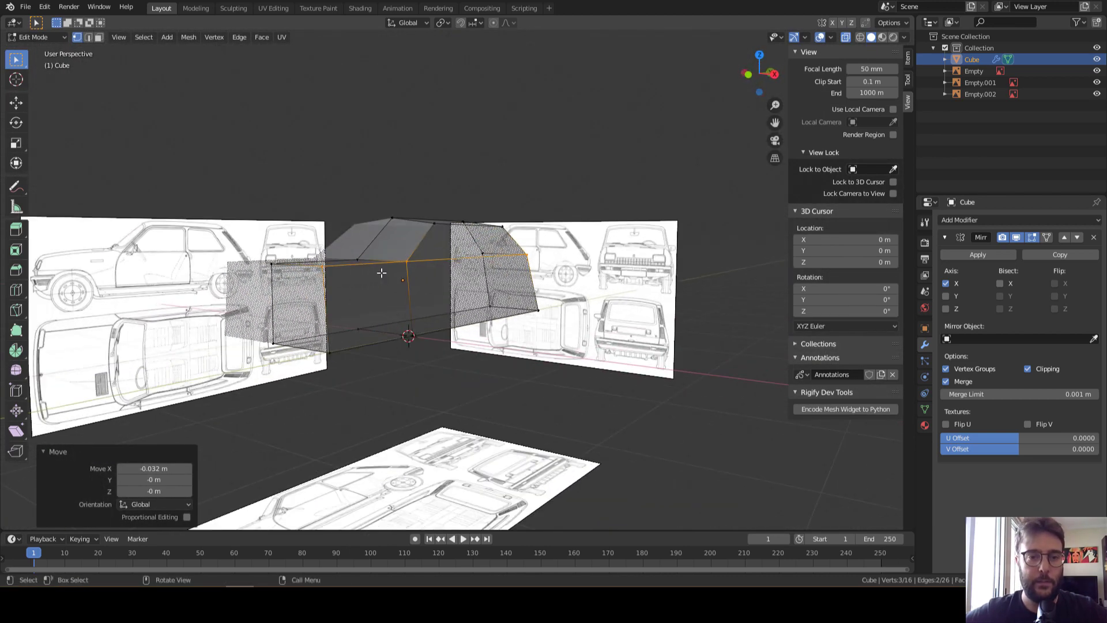
pyautogui.hotkey('ctrl', 'r')
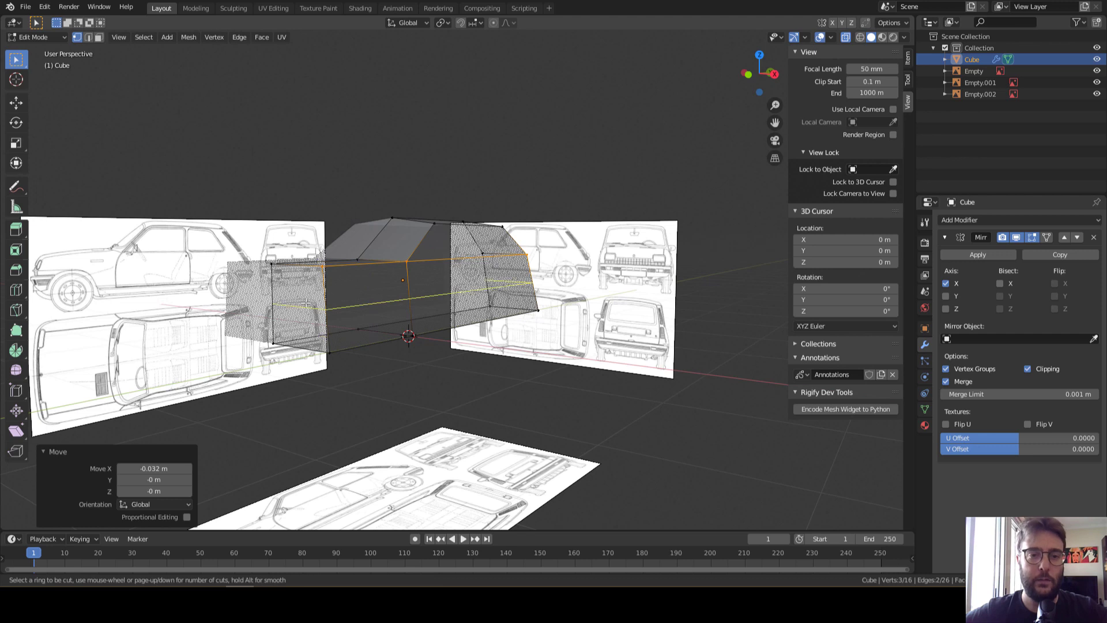
pyautogui.click(306, 303)
pyautogui.rightClick(702, 234)
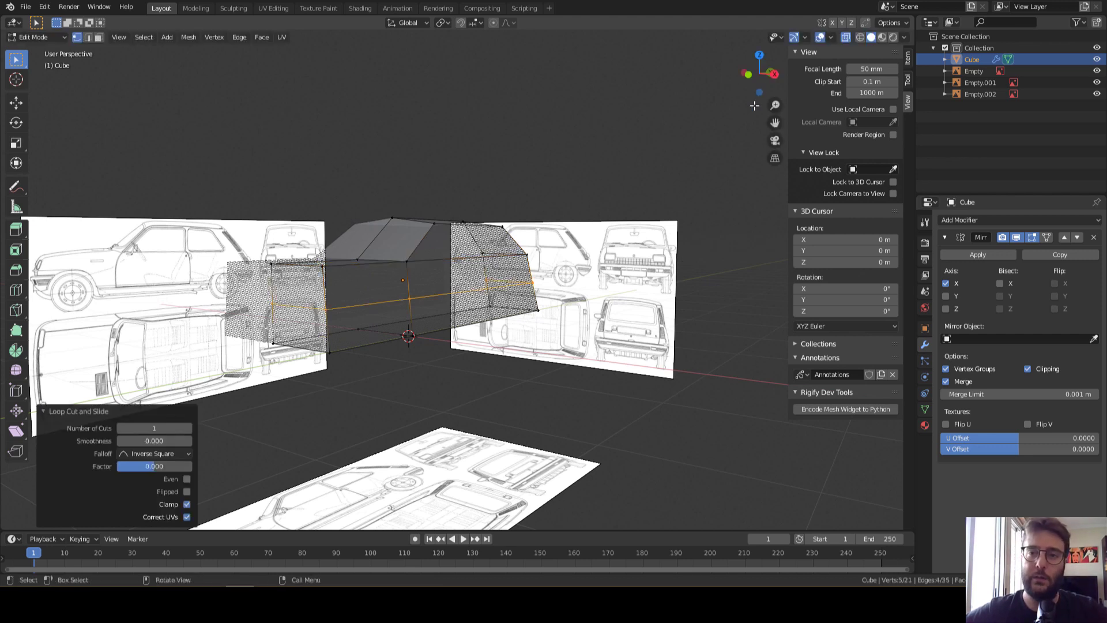
# In Front view, push the new loop's side vertices 0.082 m outward along X
pyautogui.click(749, 74)
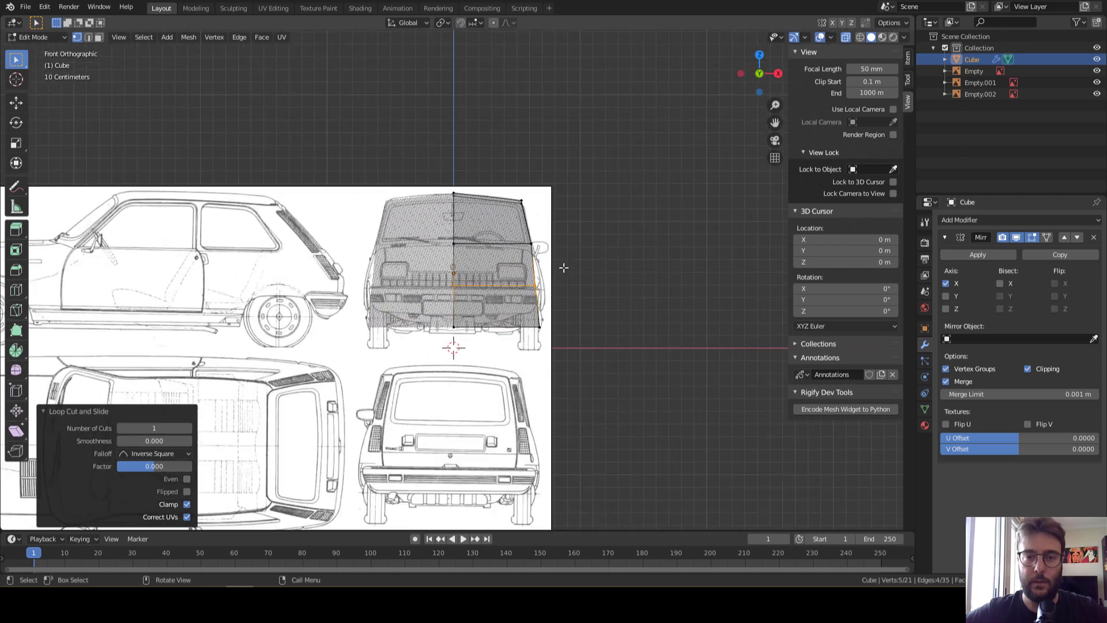
pyautogui.press('b')
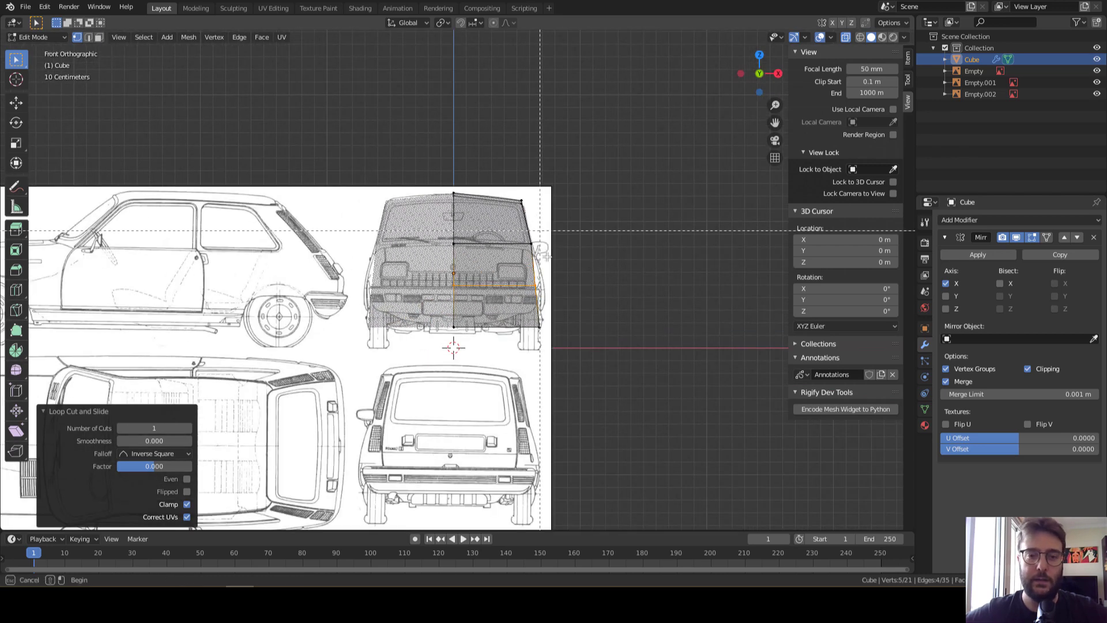
pyautogui.moveTo(598, 259); pyautogui.dragTo(531, 311)
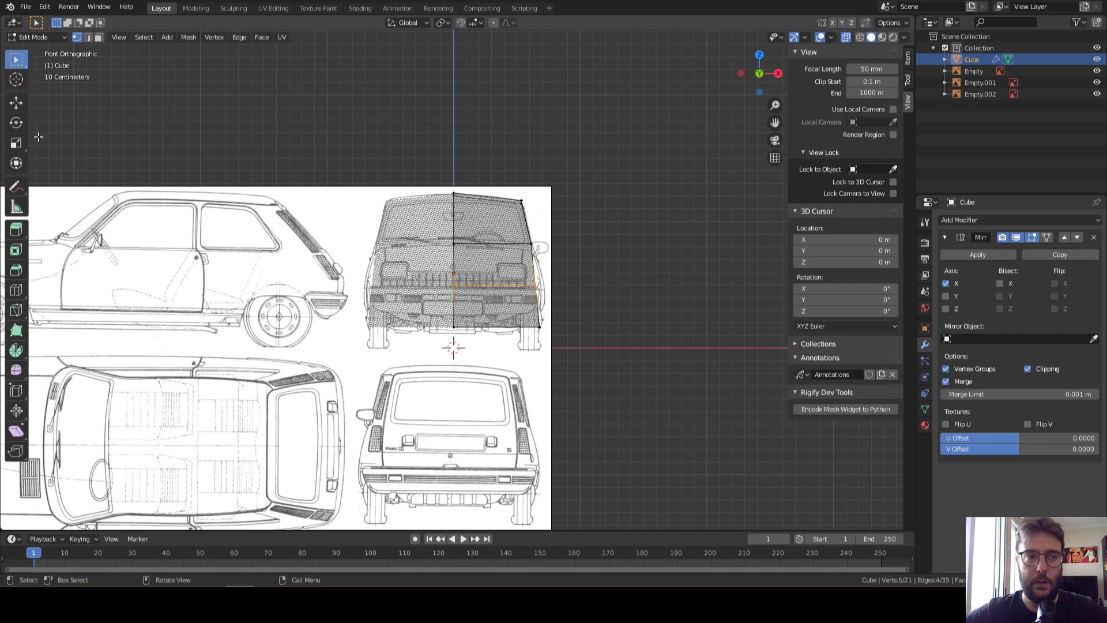
pyautogui.click(509, 274)
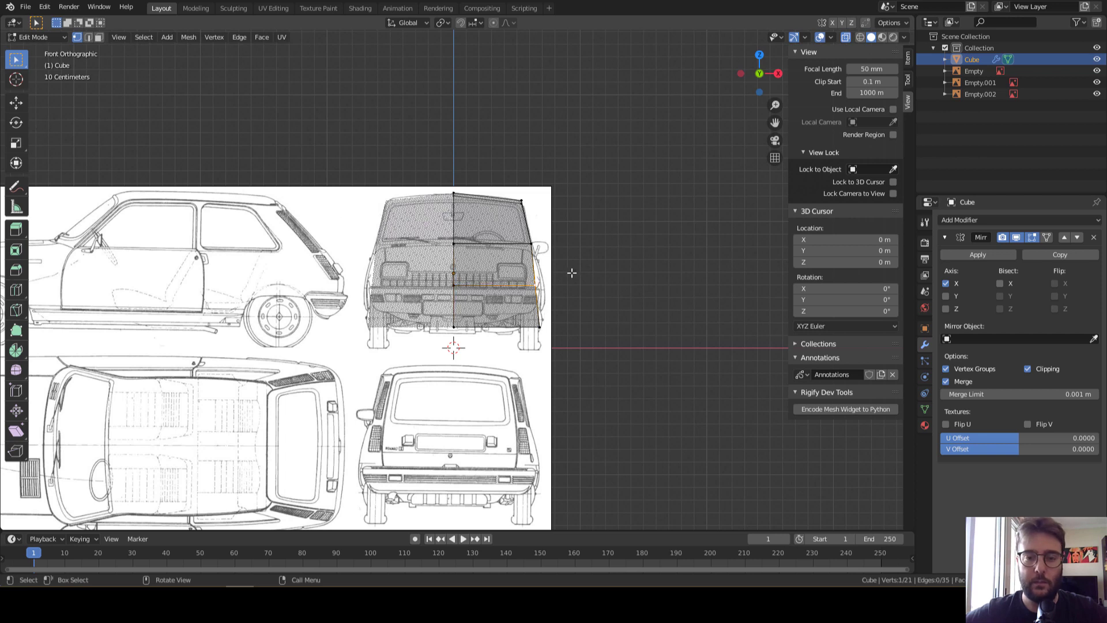
pyautogui.keyDown('ctrl'); pyautogui.click(540, 285); pyautogui.keyUp('ctrl')
pyautogui.press('g')
pyautogui.press('x')
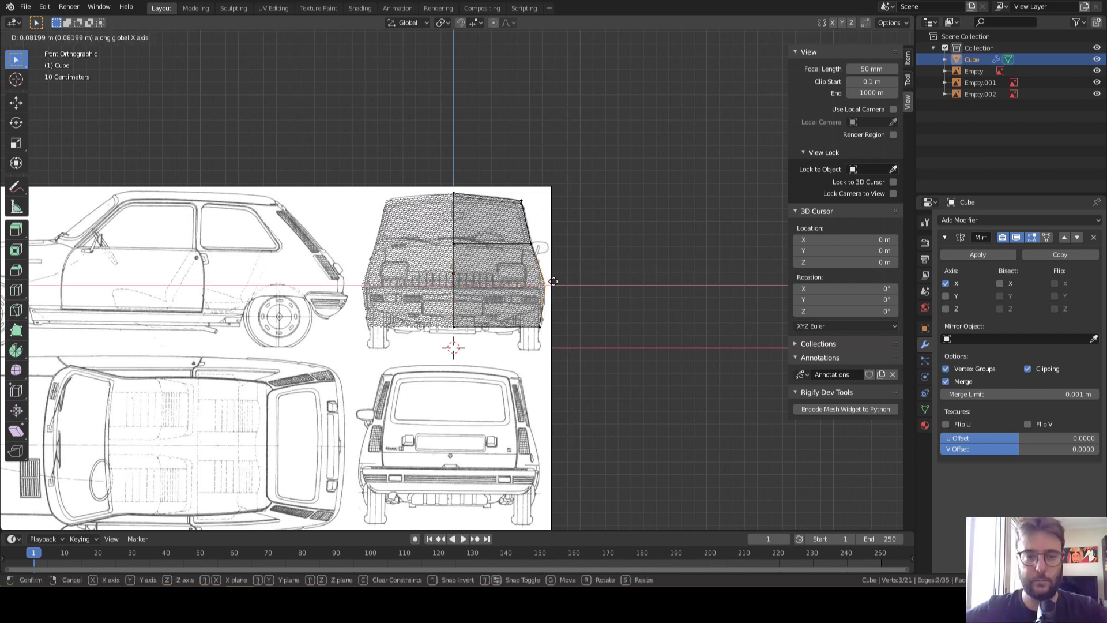
pyautogui.click(550, 285)
pyautogui.moveTo(551, 285)
pyautogui.mouseDown(button='middle')
pyautogui.moveTo(457, 319)
pyautogui.moveTo(582, 297)
pyautogui.moveTo(564, 319)
pyautogui.moveTo(687, 214)
pyautogui.mouseUp(button='middle')
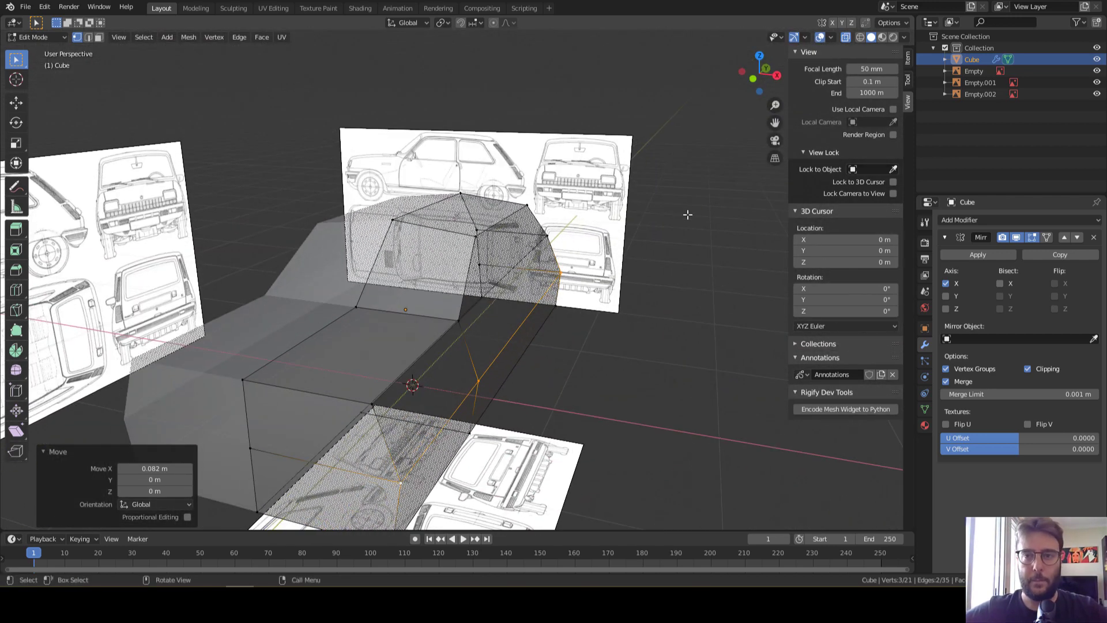
# Nudge one side vertex -0.0483 m along X to match the front outline
pyautogui.click(753, 79)
pyautogui.scroll(2, 637, 265)
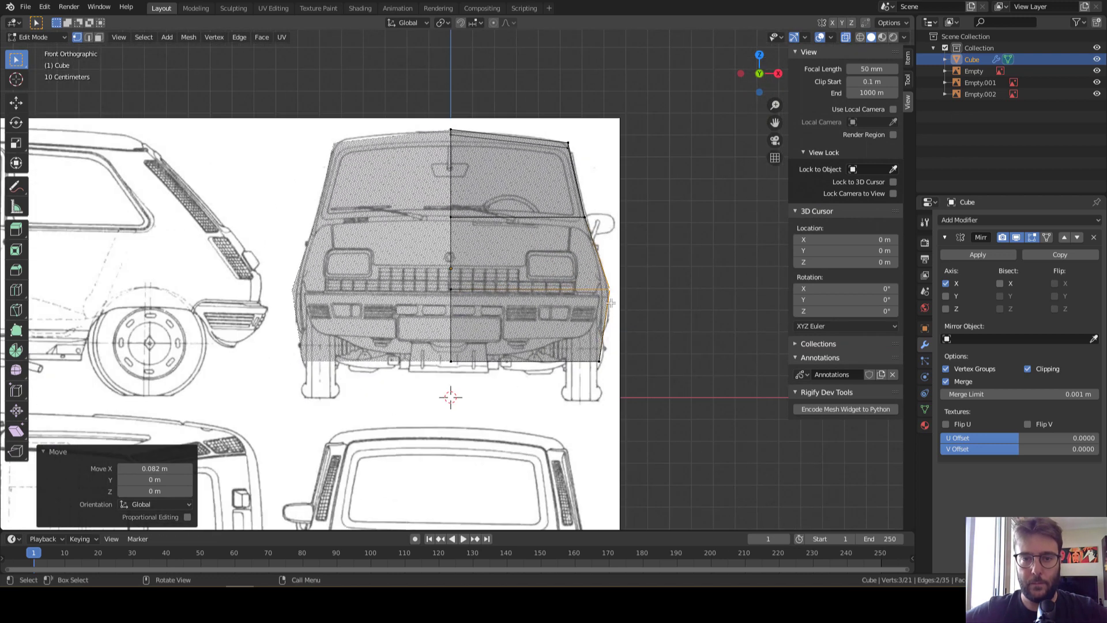
pyautogui.scroll(2, 617, 311)
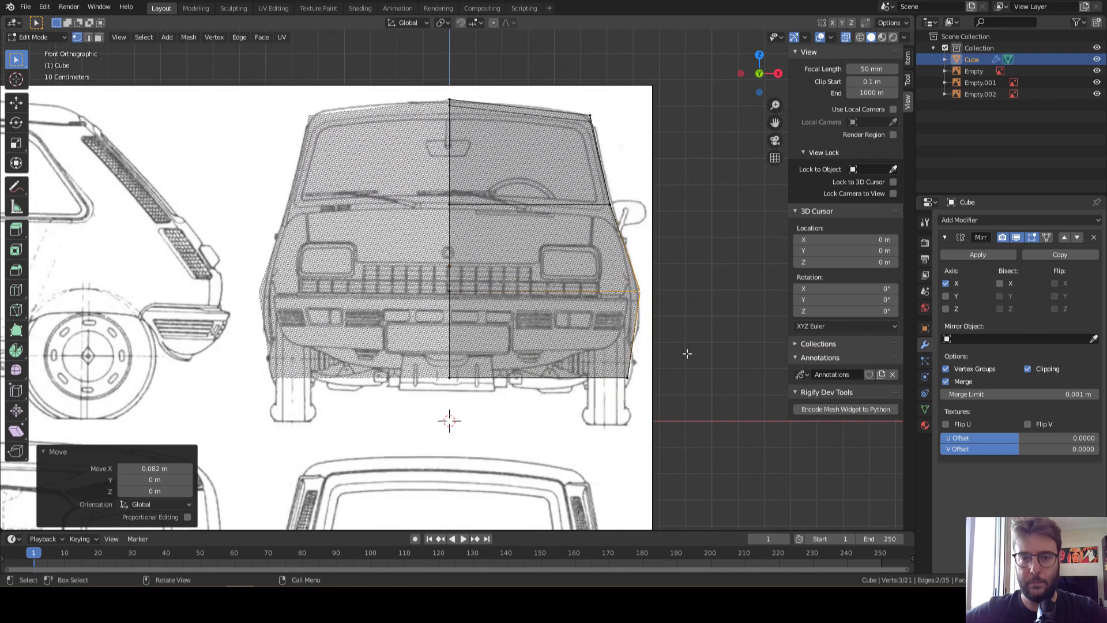
pyautogui.click(646, 293)
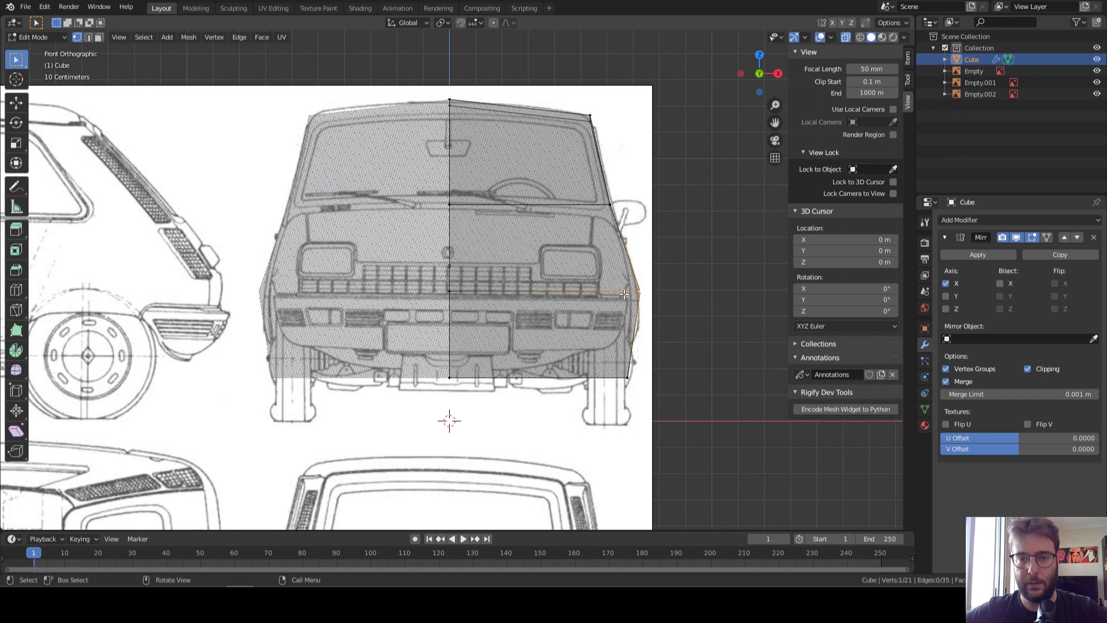
pyautogui.press('g')
pyautogui.press('x')
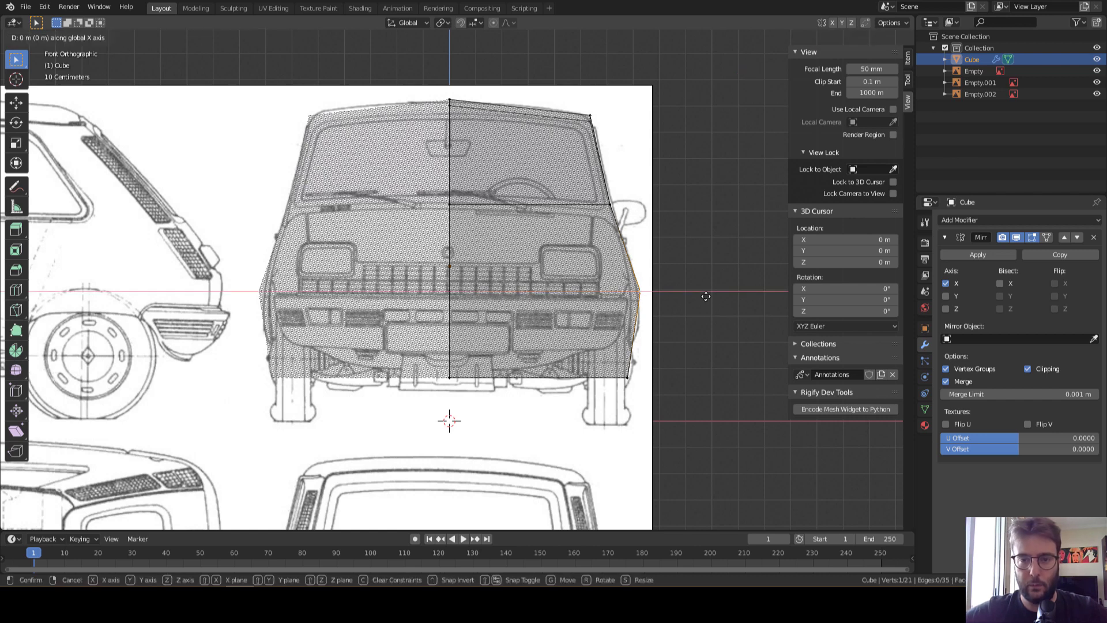
pyautogui.click(692, 296)
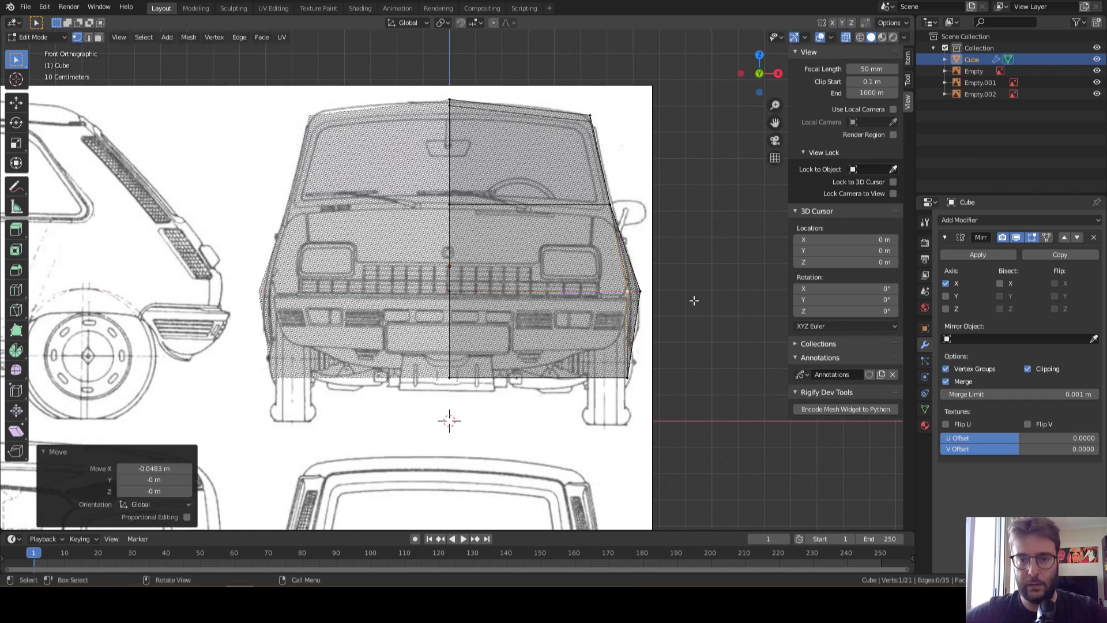
pyautogui.moveTo(692, 296)
pyautogui.mouseDown(button='middle')
pyautogui.moveTo(494, 360)
pyautogui.moveTo(422, 357)
pyautogui.mouseUp(button='middle')
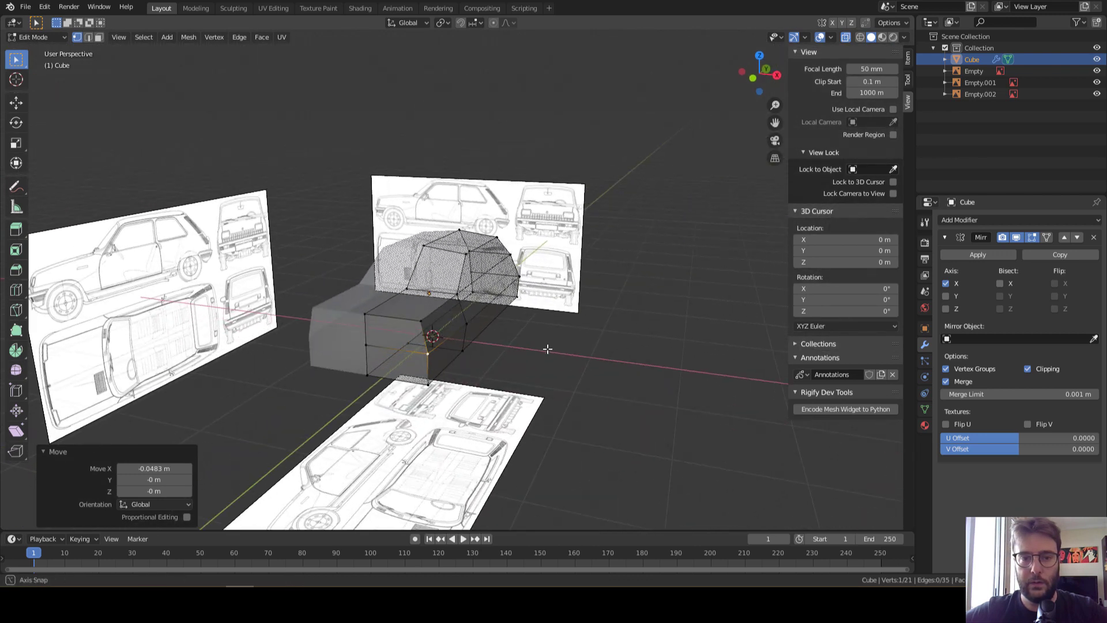
pyautogui.press('KP_3')
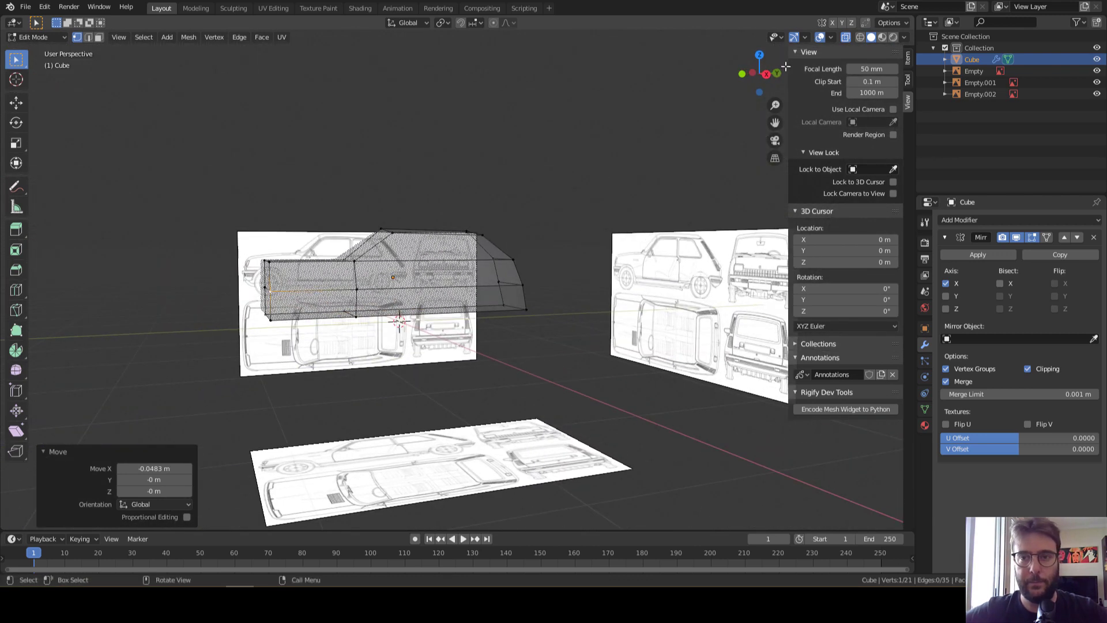
# Move the rear edge along Y and Z onto the blueprint's rear outline
pyautogui.scroll(3, 589, 296)
pyautogui.keyDown('shift'); pyautogui.click(590, 296); pyautogui.keyUp('shift')
pyautogui.press('g')
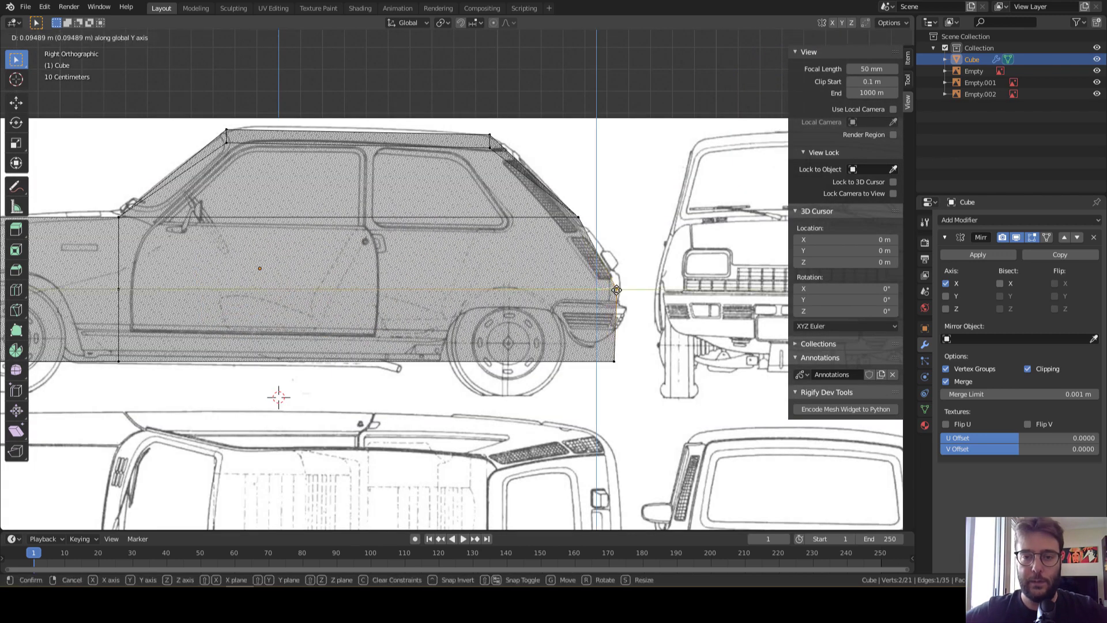
pyautogui.press('y')
pyautogui.click(619, 290)
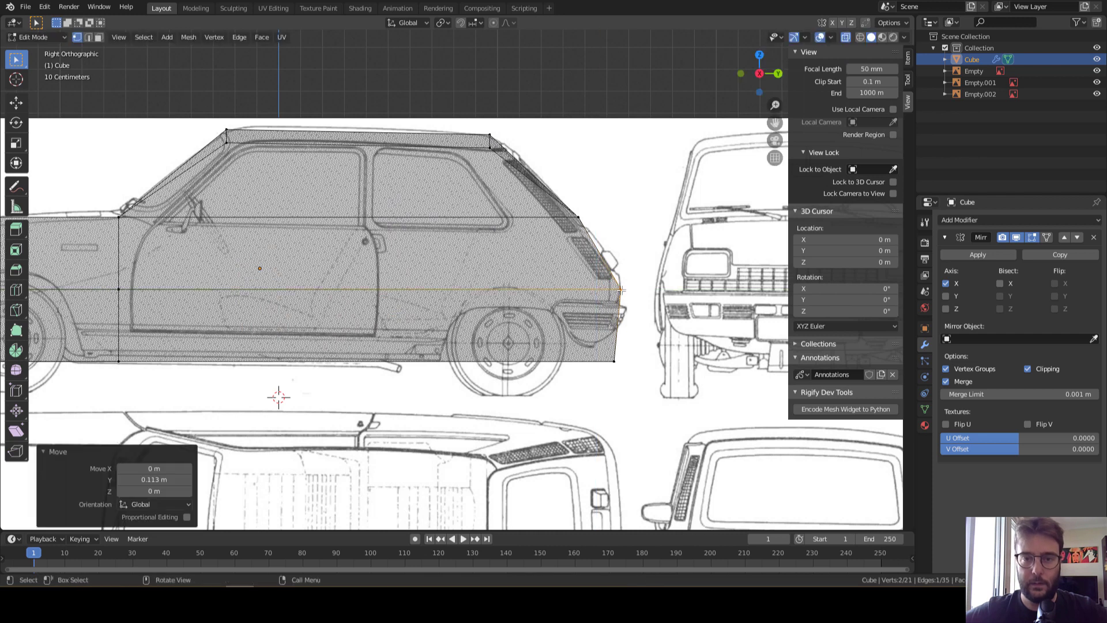
pyautogui.press('g')
pyautogui.press('z')
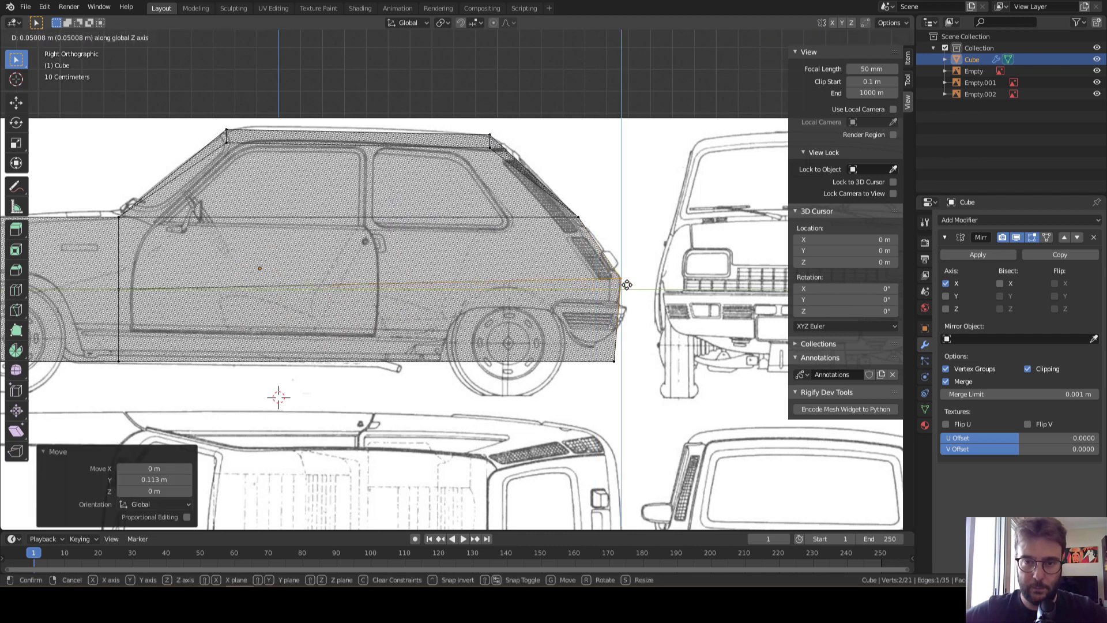
pyautogui.click(401, 294)
# Raise a single front vertex vertically to the side-profile outline
pyautogui.keyDown('shift'); pyautogui.moveTo(401, 294); pyautogui.dragTo(515, 300, button='middle'); pyautogui.keyUp('shift')
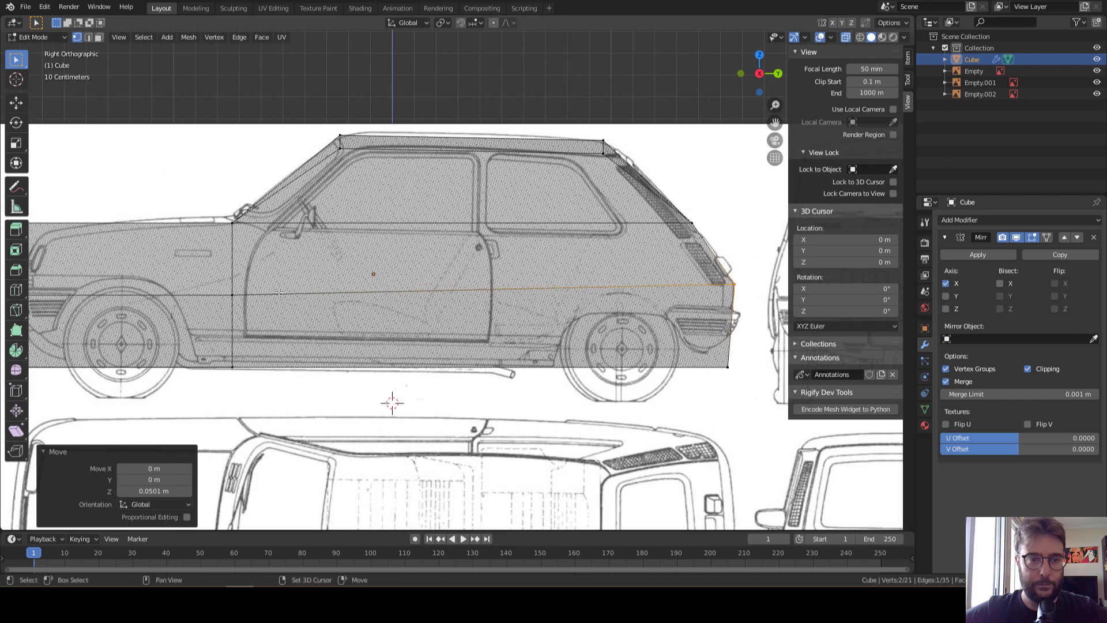
pyautogui.click(231, 306)
pyautogui.press('g')
pyautogui.press('z')
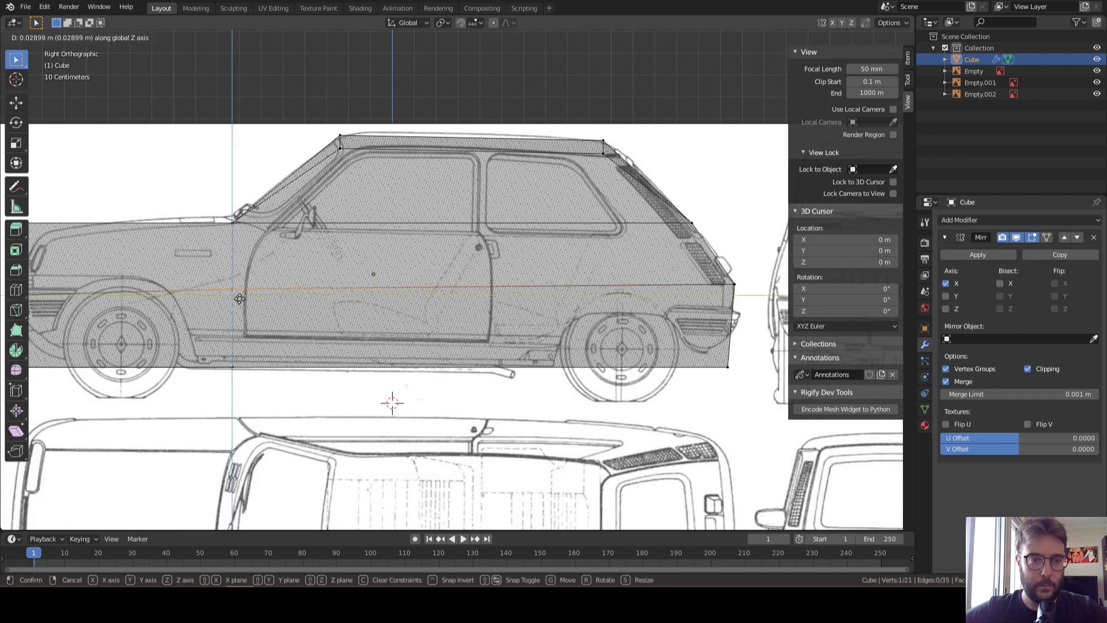
pyautogui.click(261, 302)
# Set the height of the two front-edge vertices to match the nose outline
pyautogui.keyDown('shift'); pyautogui.moveTo(261, 303); pyautogui.dragTo(444, 304, button='middle'); pyautogui.keyUp('shift')
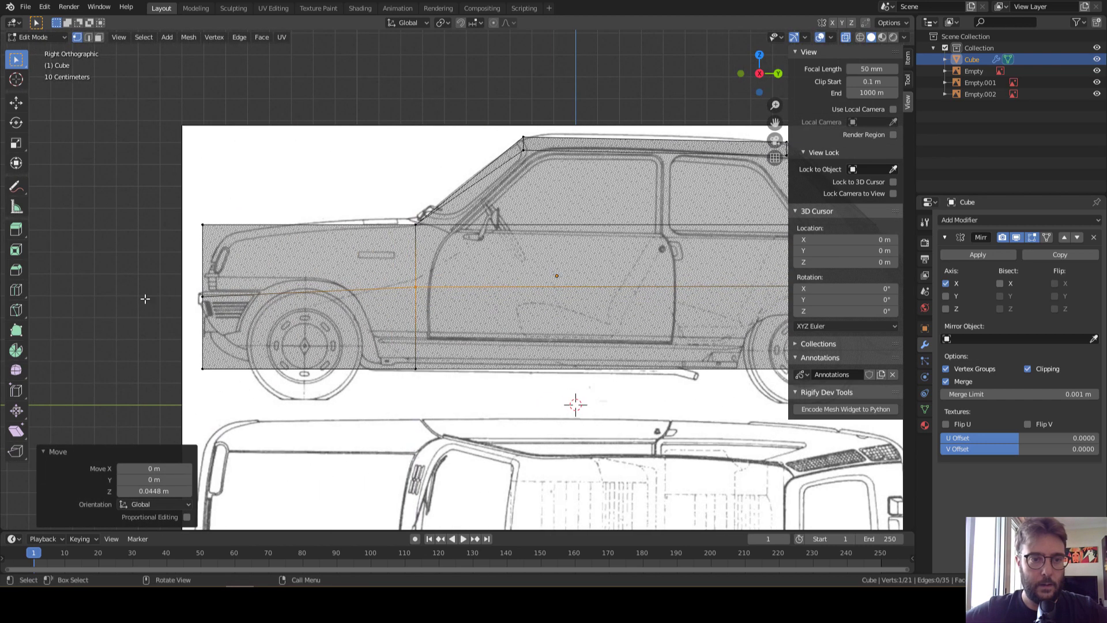
pyautogui.keyDown('shift'); pyautogui.click(203, 296); pyautogui.keyUp('shift')
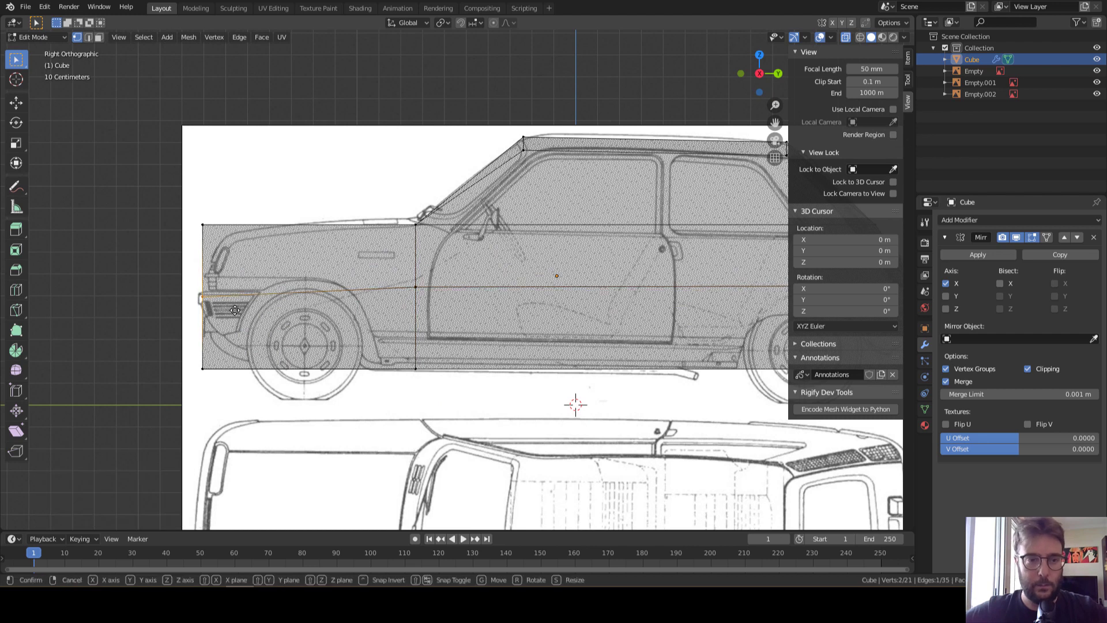
pyautogui.press('g')
pyautogui.press('z')
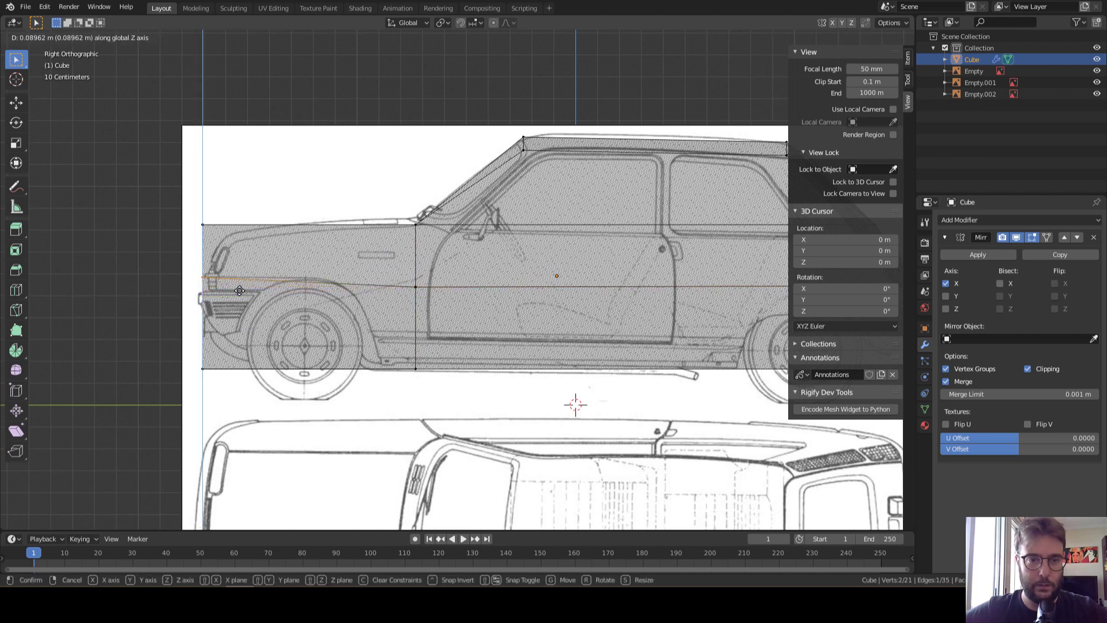
pyautogui.click(239, 290)
# Adjust the mid-height vertex at the door's front vertically to the outline
pyautogui.click(415, 288)
pyautogui.press('g')
pyautogui.press('z')
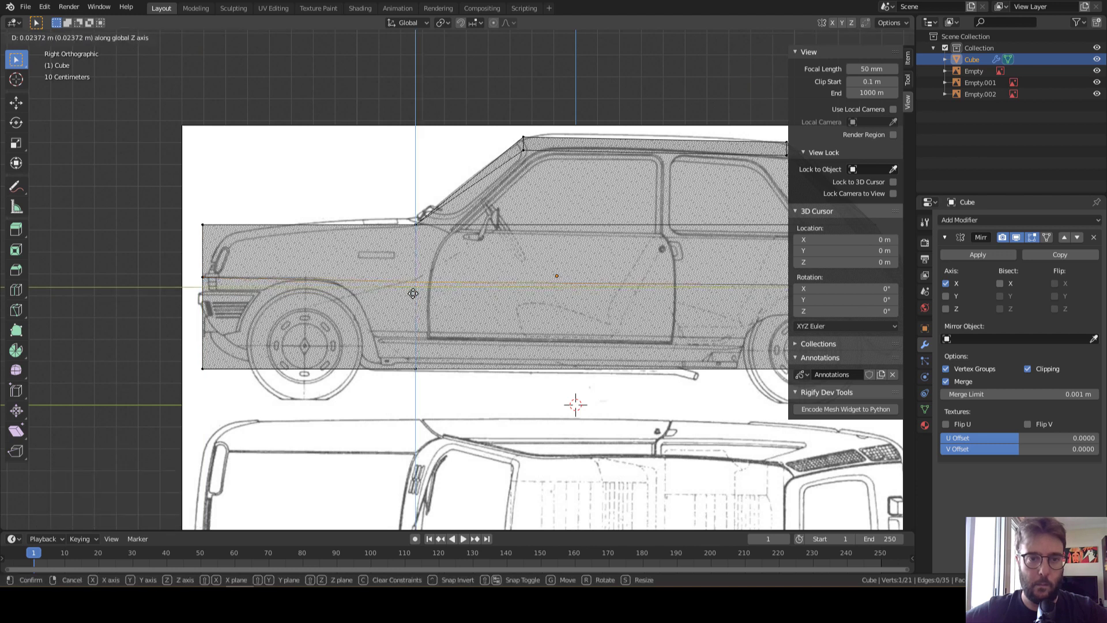
pyautogui.click(413, 290)
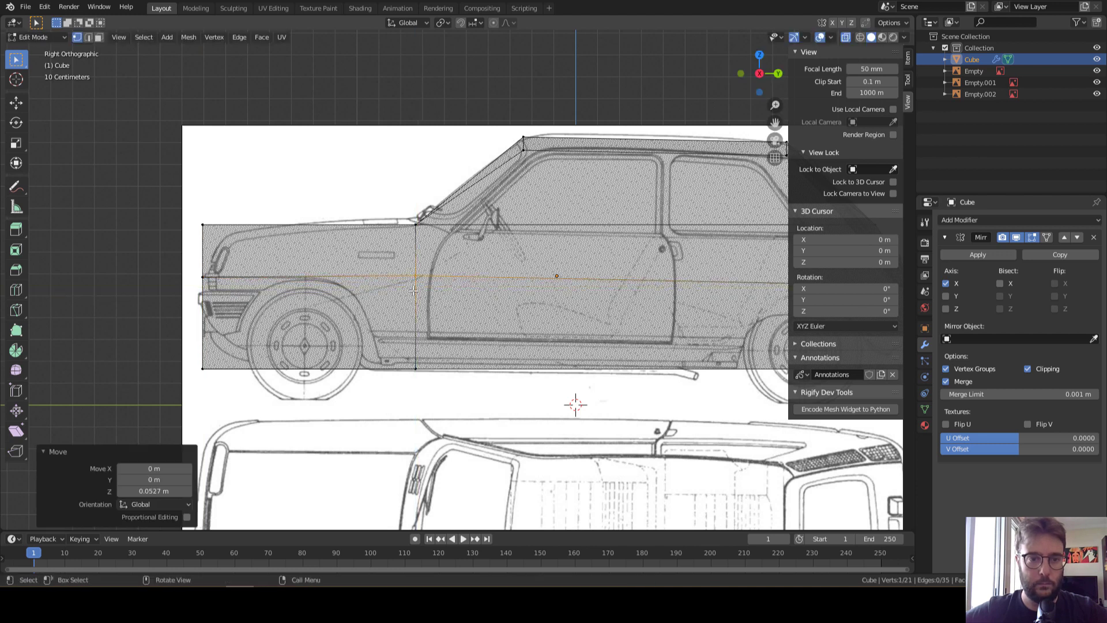
# Pull the top front corner back along Y and lower it onto the hood line
pyautogui.keyDown('shift'); pyautogui.click(203, 366); pyautogui.keyUp('shift')
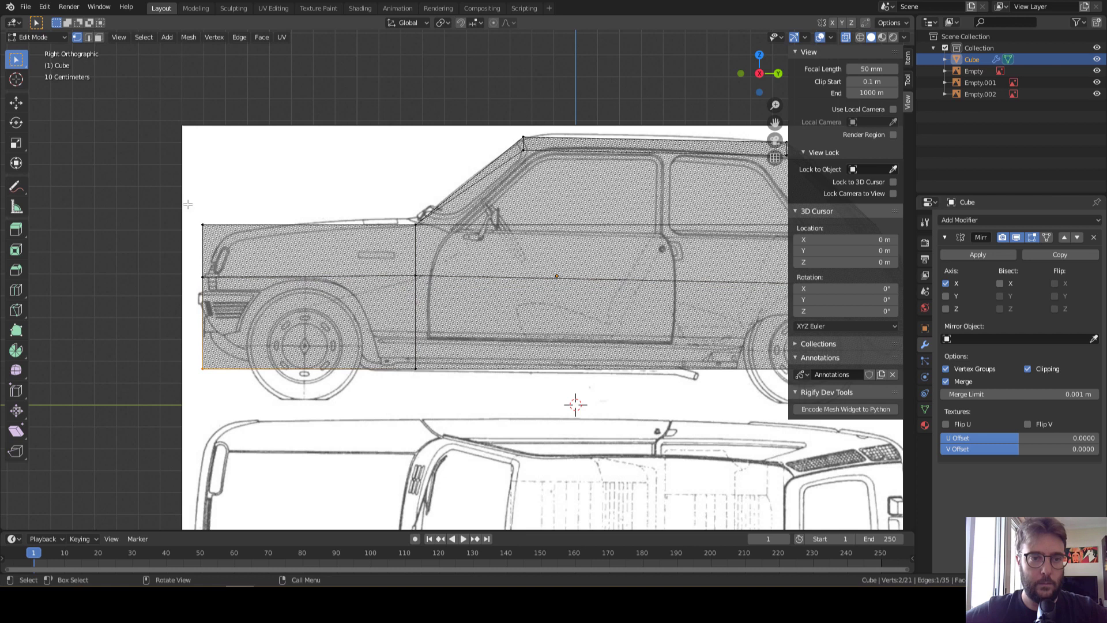
pyautogui.moveTo(188, 204); pyautogui.dragTo(225, 249)
pyautogui.press('g')
pyautogui.press('y')
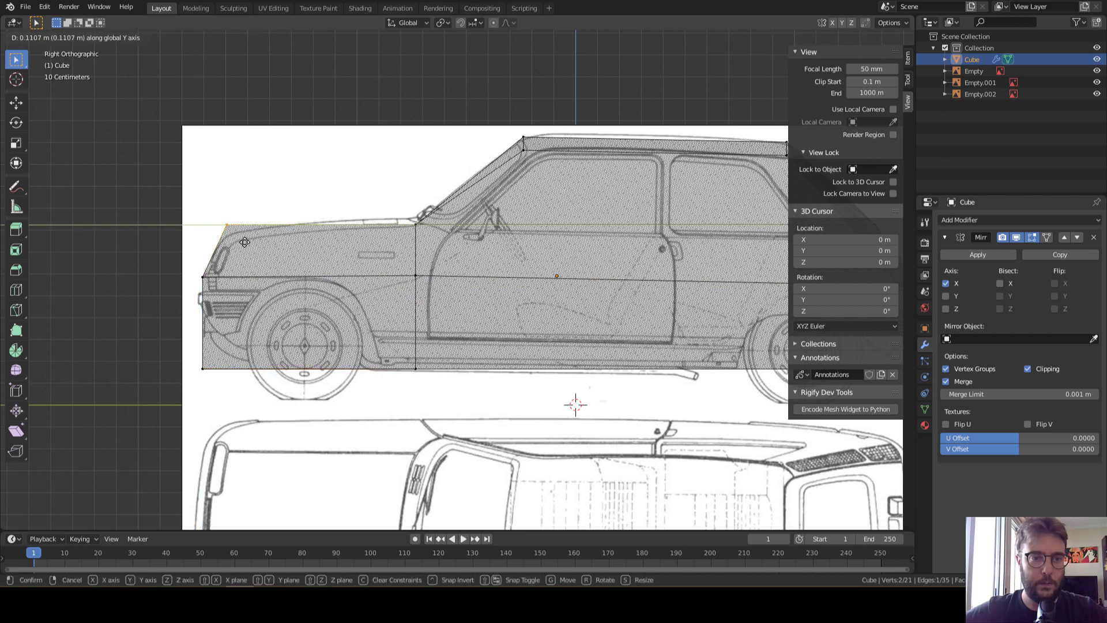
pyautogui.click(244, 242)
pyautogui.press('g')
pyautogui.press('z')
pyautogui.click(240, 237)
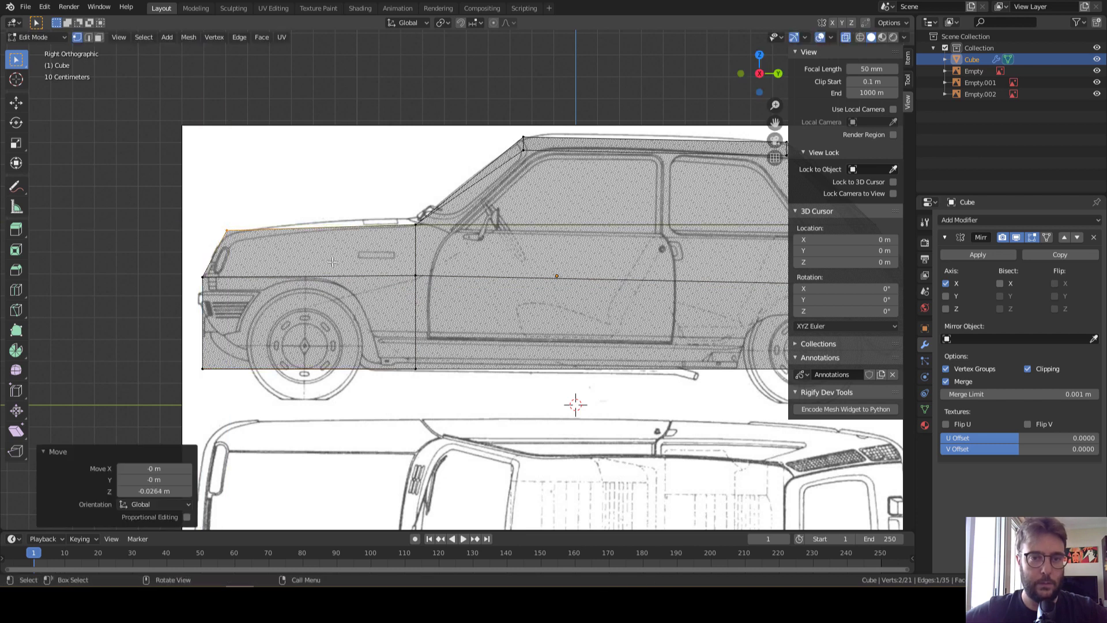
# Move the lower front corner 0.0316 m along Z to follow the bumper line
pyautogui.click(202, 369)
pyautogui.press('g')
pyautogui.press('z')
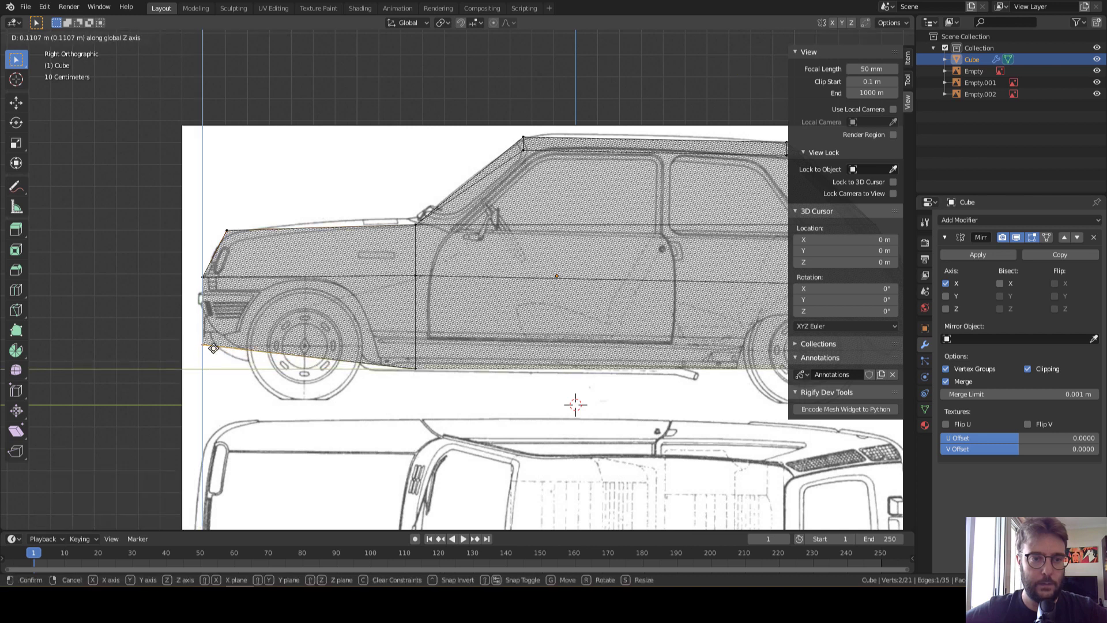
pyautogui.click(216, 342)
pyautogui.press('g')
pyautogui.press('y')
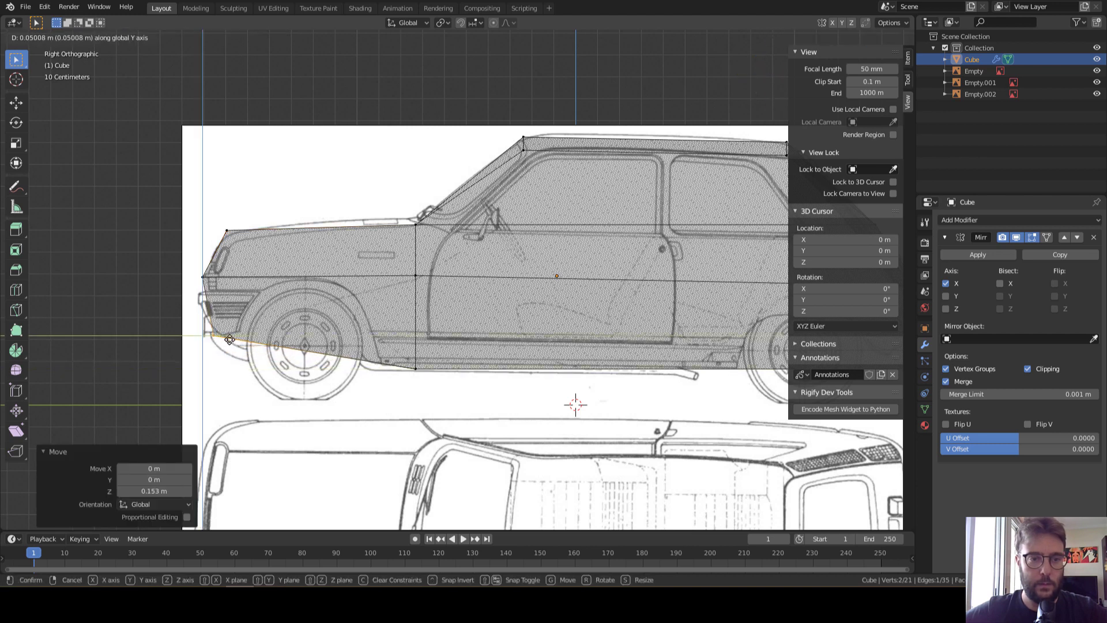
pyautogui.rightClick(231, 339)
pyautogui.press('g')
pyautogui.press('z')
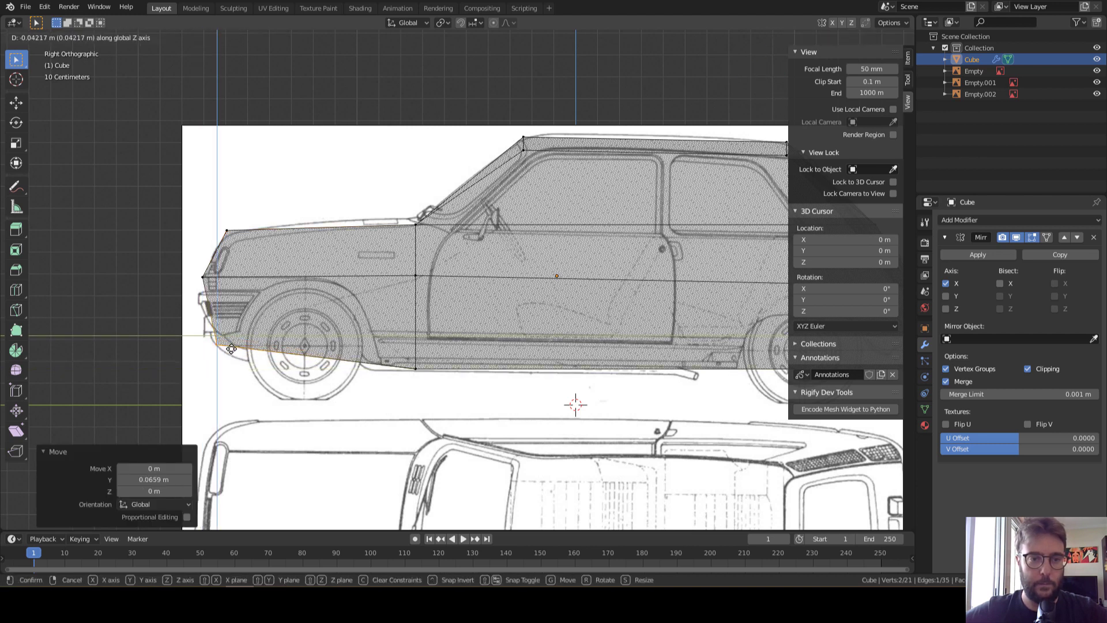
pyautogui.click(234, 360)
# Orbit to inspect the block-out in 3D, then return to the side orthographic view
pyautogui.scroll(-2, 242, 347)
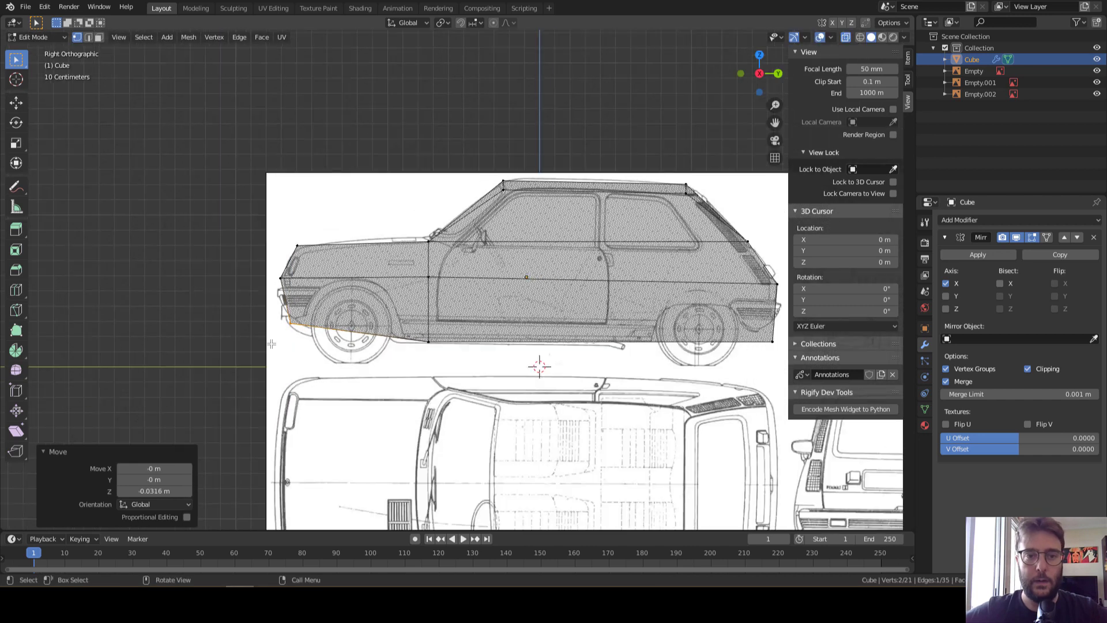
pyautogui.moveTo(242, 347)
pyautogui.mouseDown(button='middle')
pyautogui.moveTo(662, 351)
pyautogui.moveTo(620, 314)
pyautogui.moveTo(746, 167)
pyautogui.mouseUp(button='middle')
pyautogui.click(755, 79)
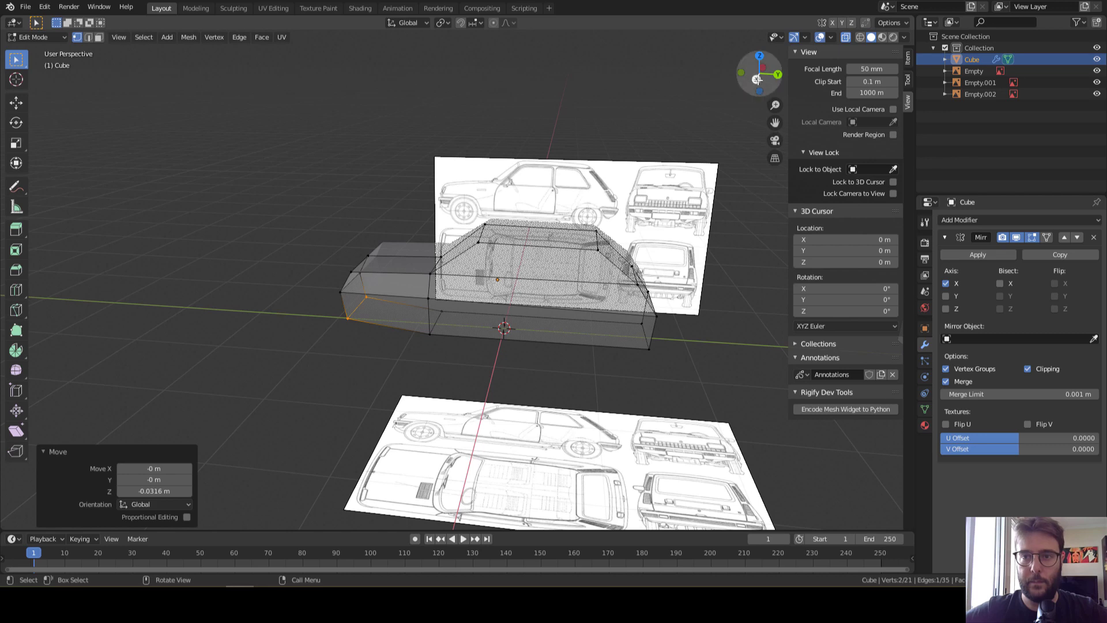
pyautogui.scroll(1, 563, 272)
pyautogui.scroll(2, 562, 272)
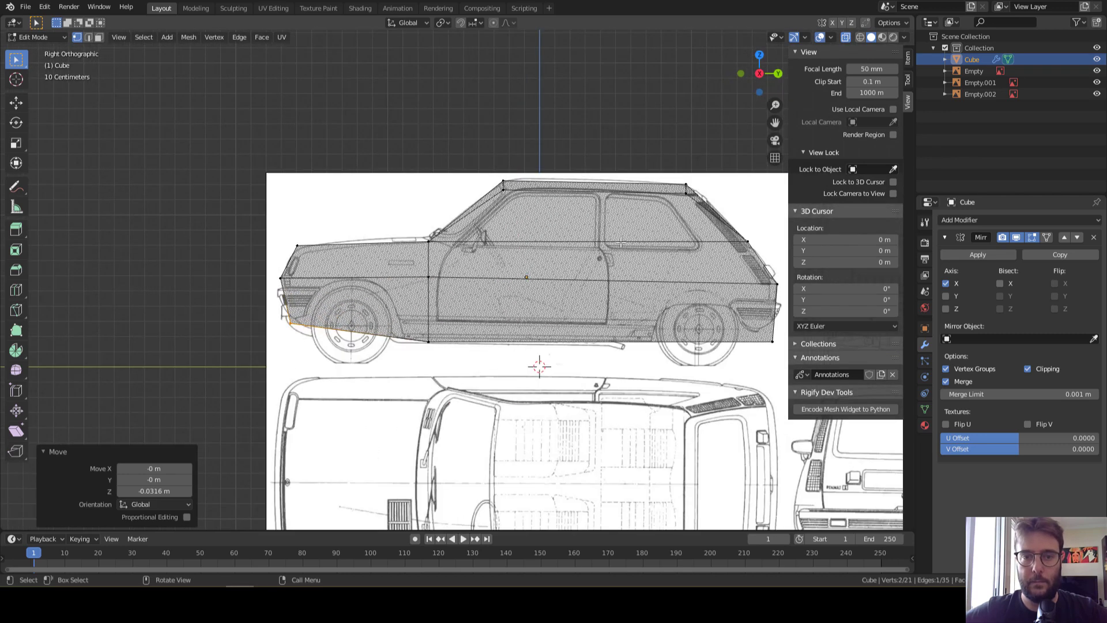
pyautogui.scroll(2, 620, 243)
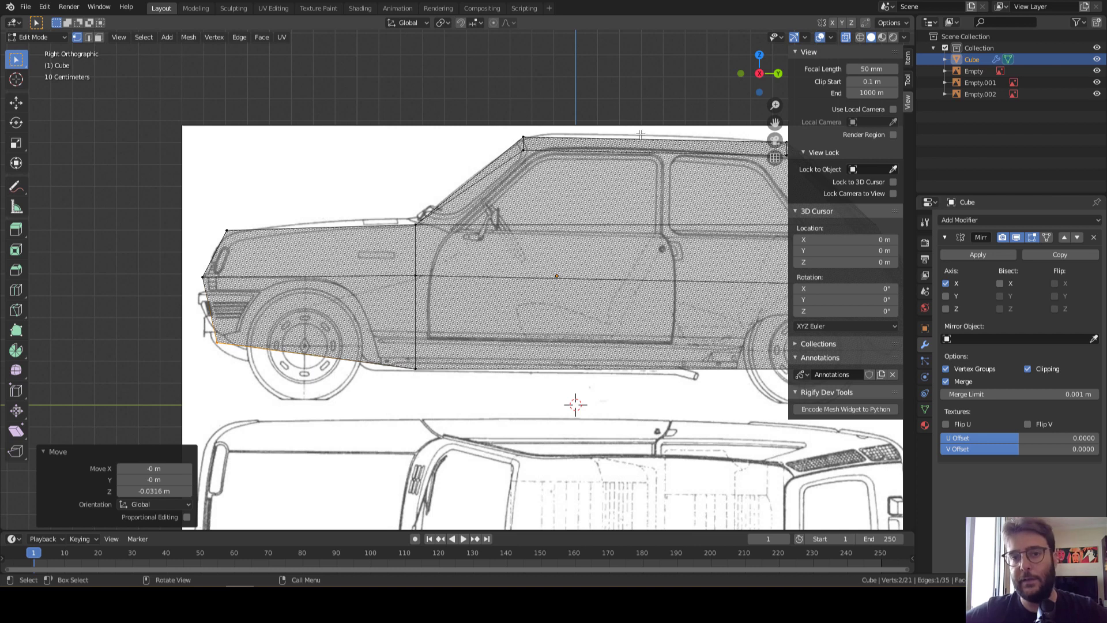
# Insert a vertical loop cut through the rear door area near the door's rear edge
pyautogui.hotkey('ctrl', 't')
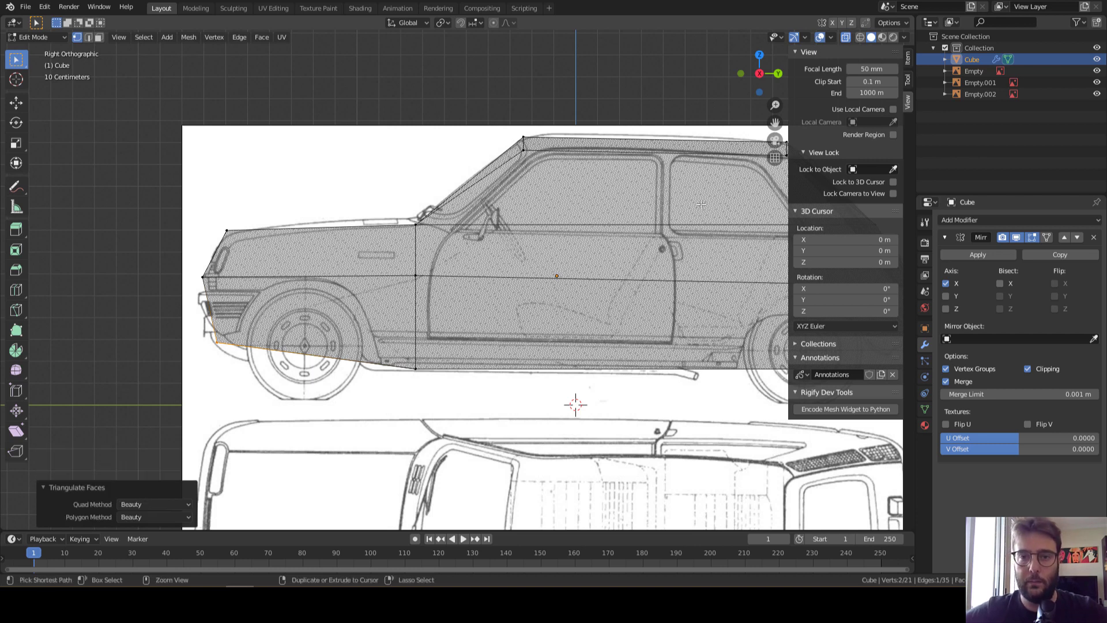
pyautogui.hotkey('ctrl', 'r')
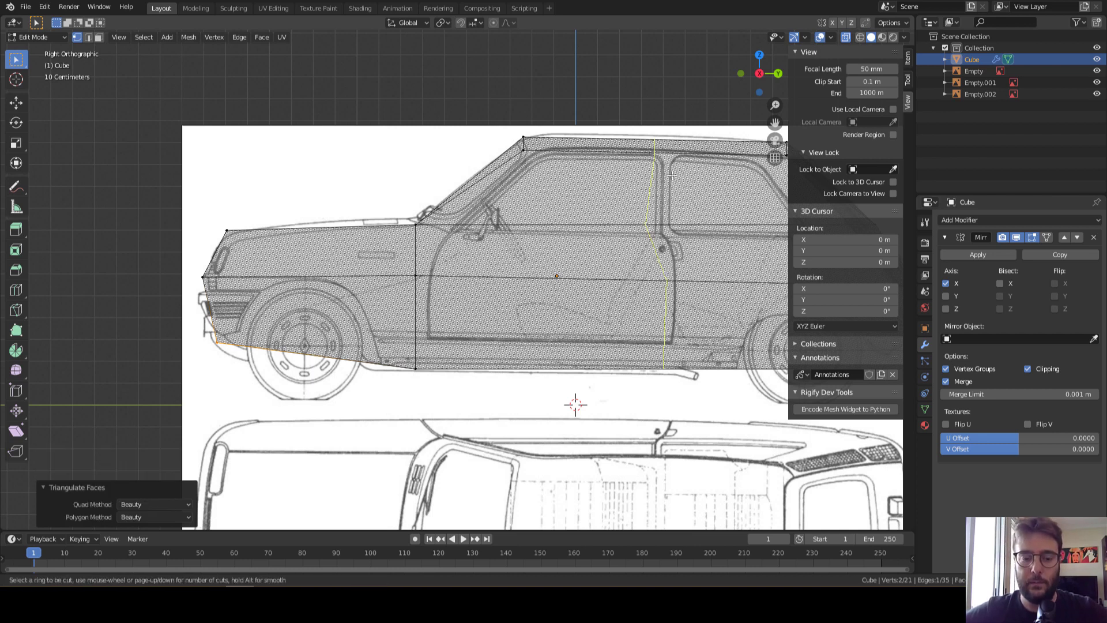
pyautogui.click(671, 175)
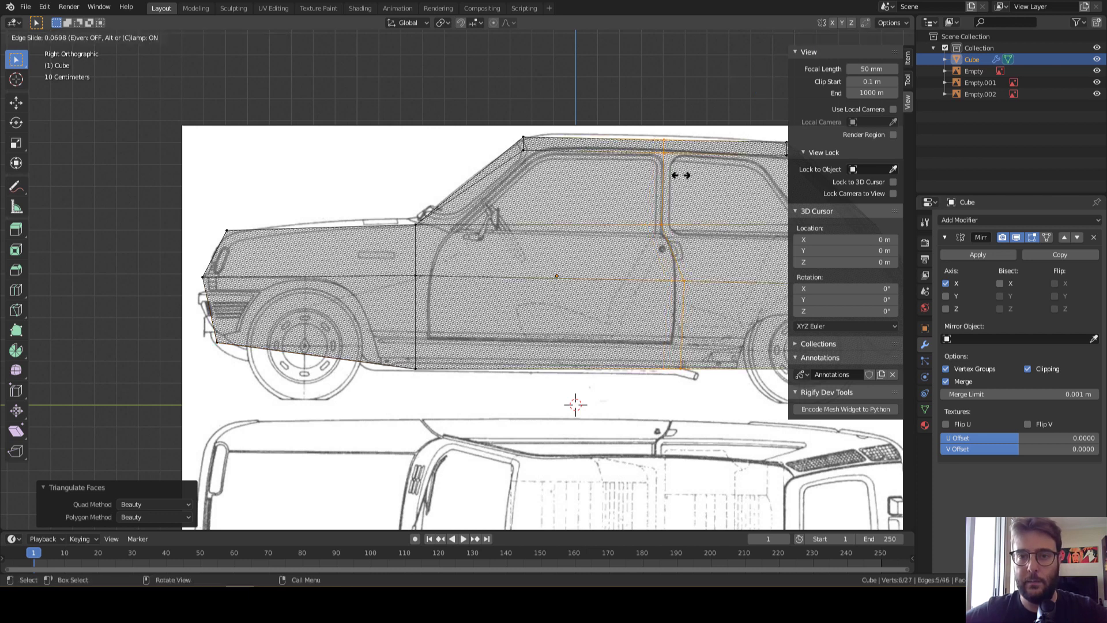
pyautogui.click(680, 175)
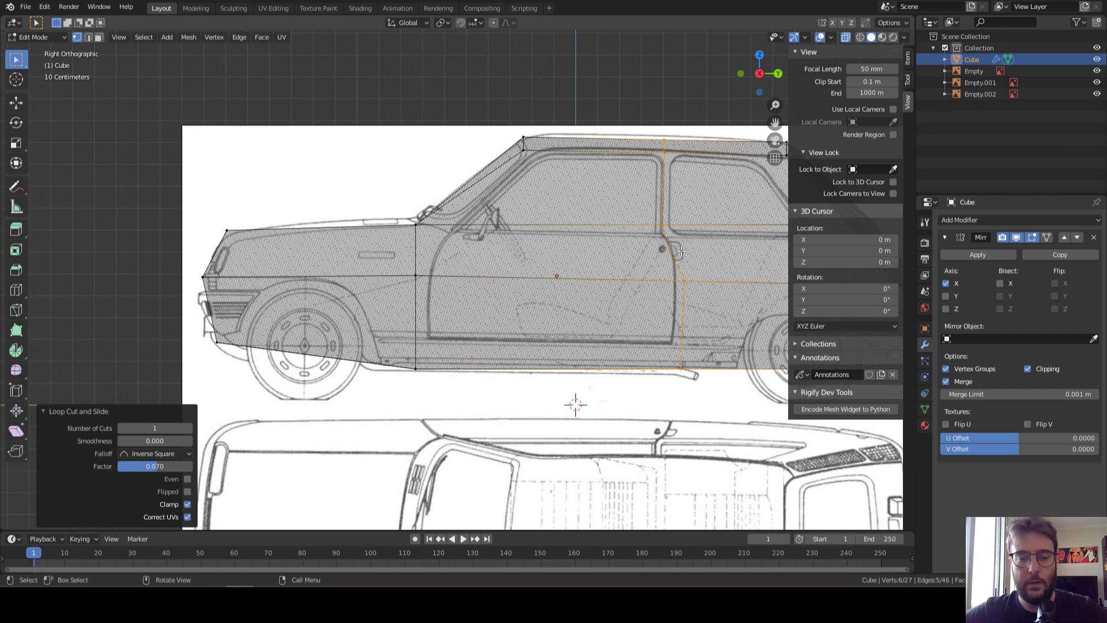
# Slide the lower half of the new loop along Y onto the door's back line
pyautogui.click(706, 406)
pyautogui.click(696, 271)
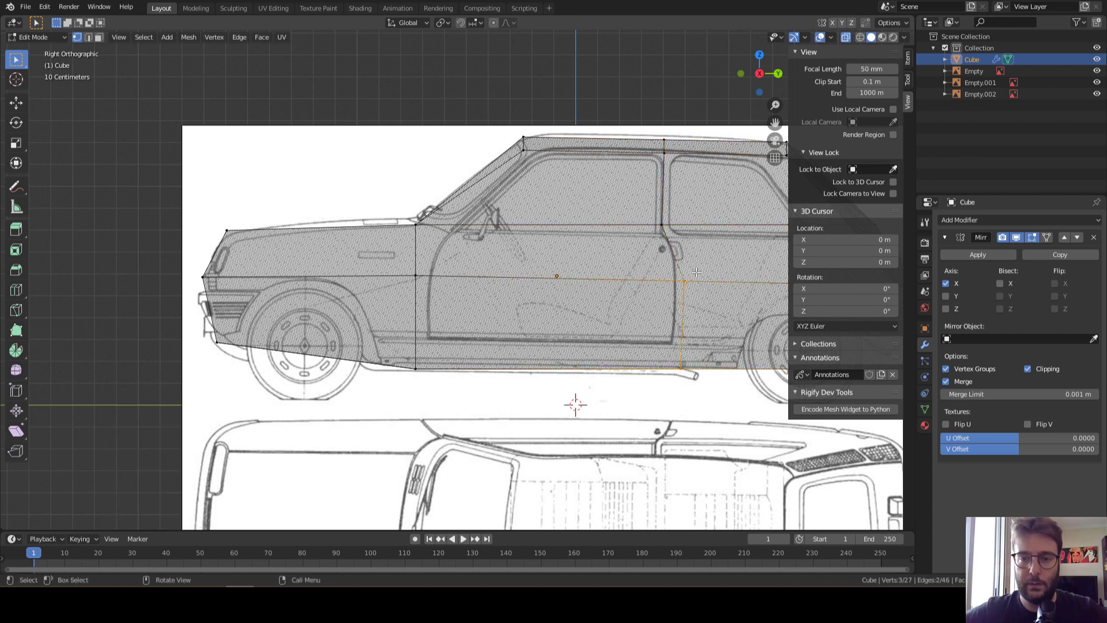
pyautogui.press('g')
pyautogui.press('y')
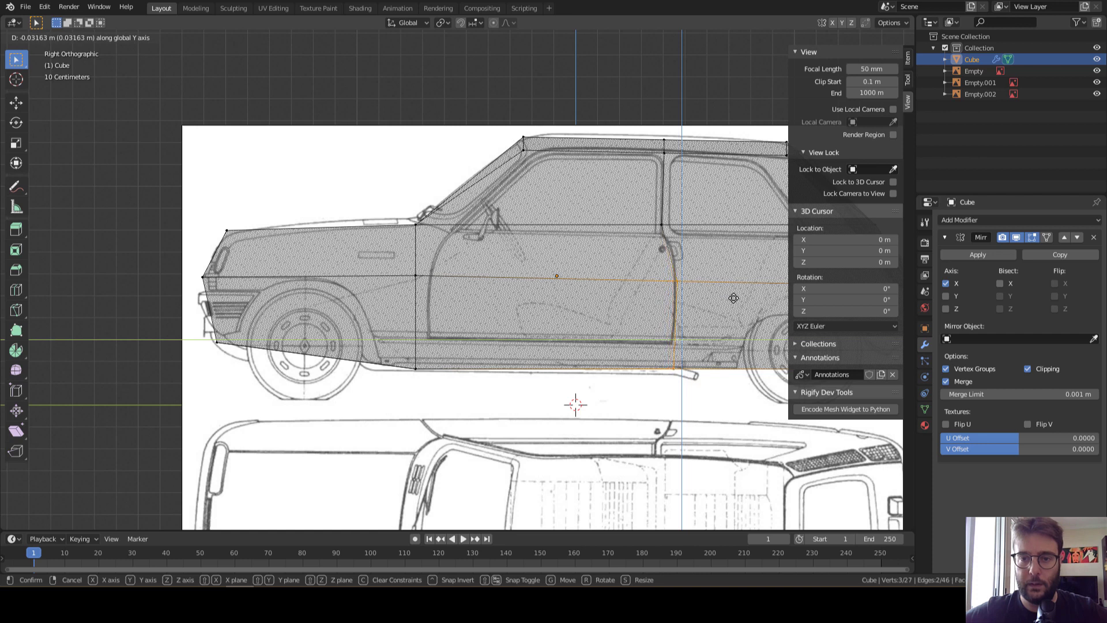
pyautogui.click(733, 298)
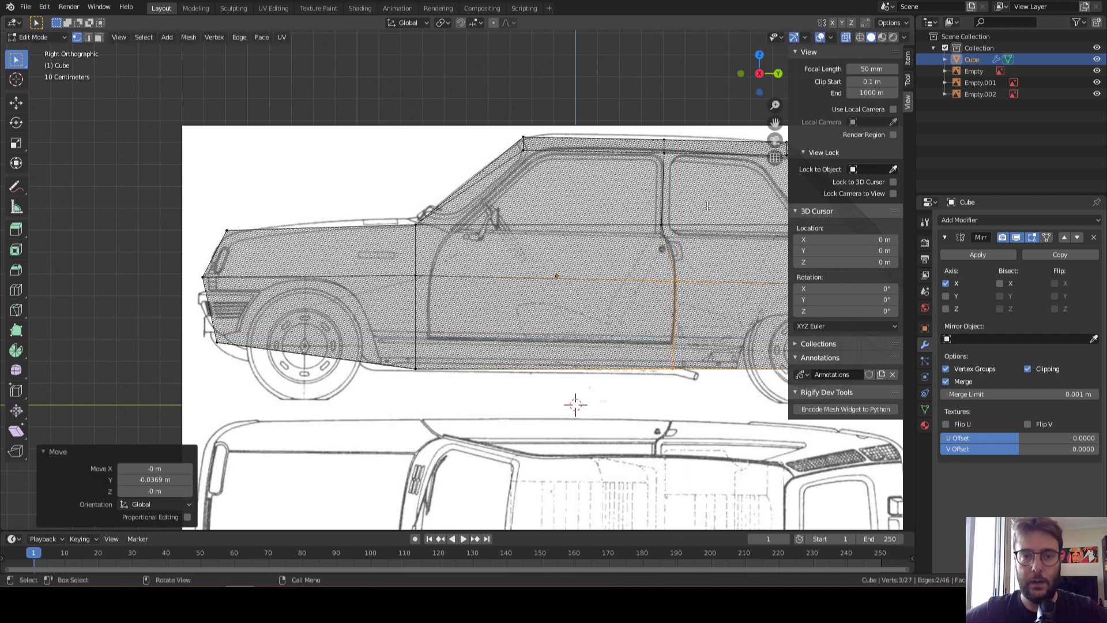
# Move the loop's upper vertices along Y to line up with the roof pillar
pyautogui.click(683, 214)
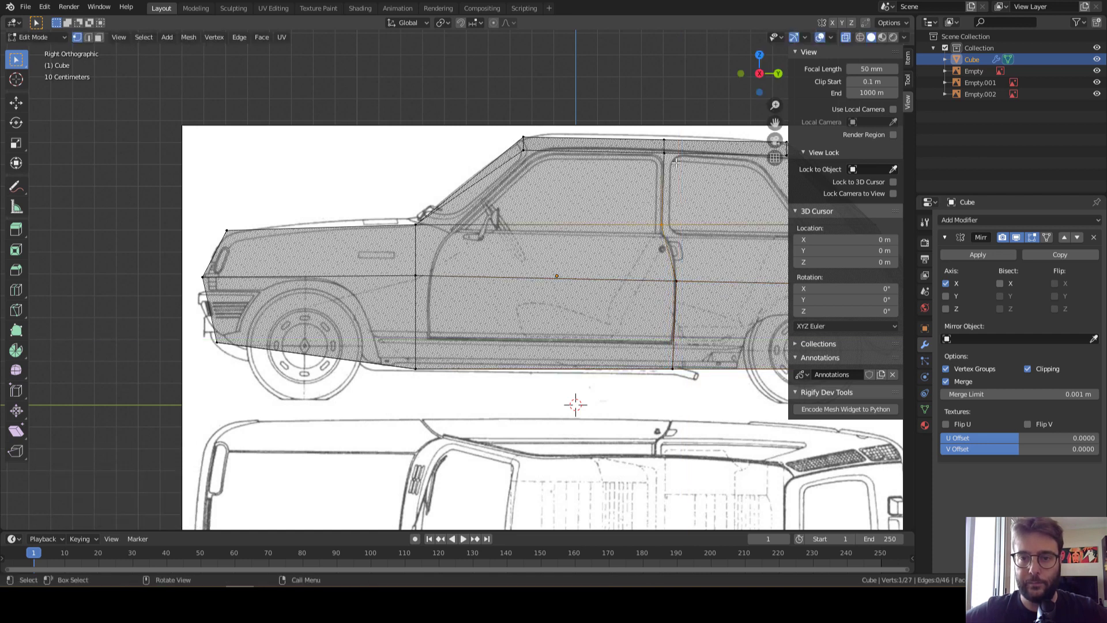
pyautogui.keyDown('shift'); pyautogui.click(671, 126); pyautogui.keyUp('shift')
pyautogui.press('g')
pyautogui.press('y')
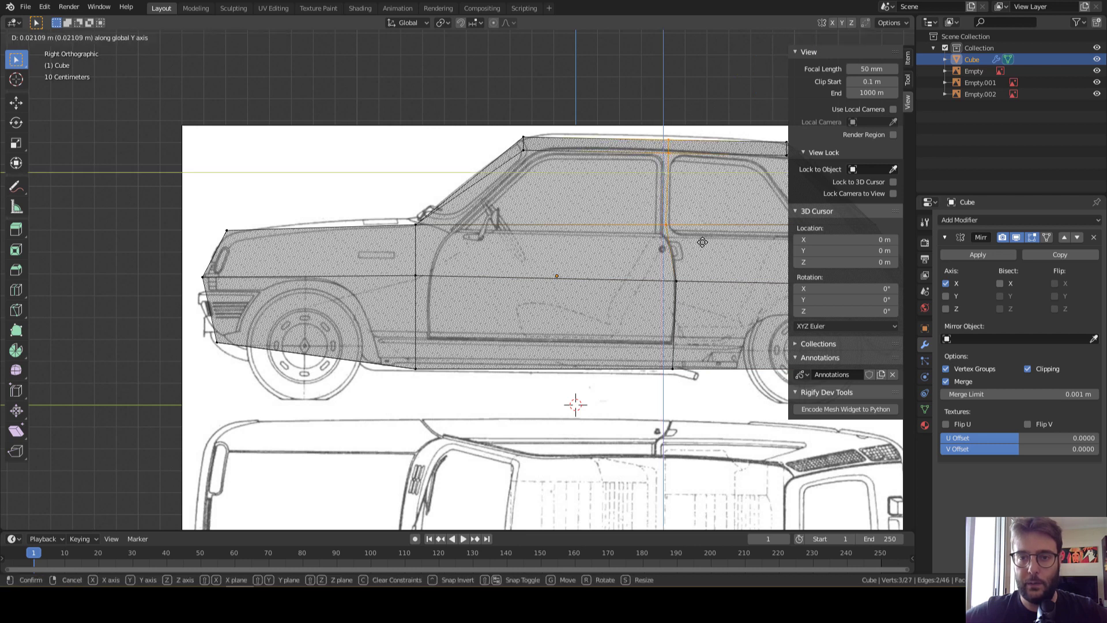
pyautogui.click(701, 242)
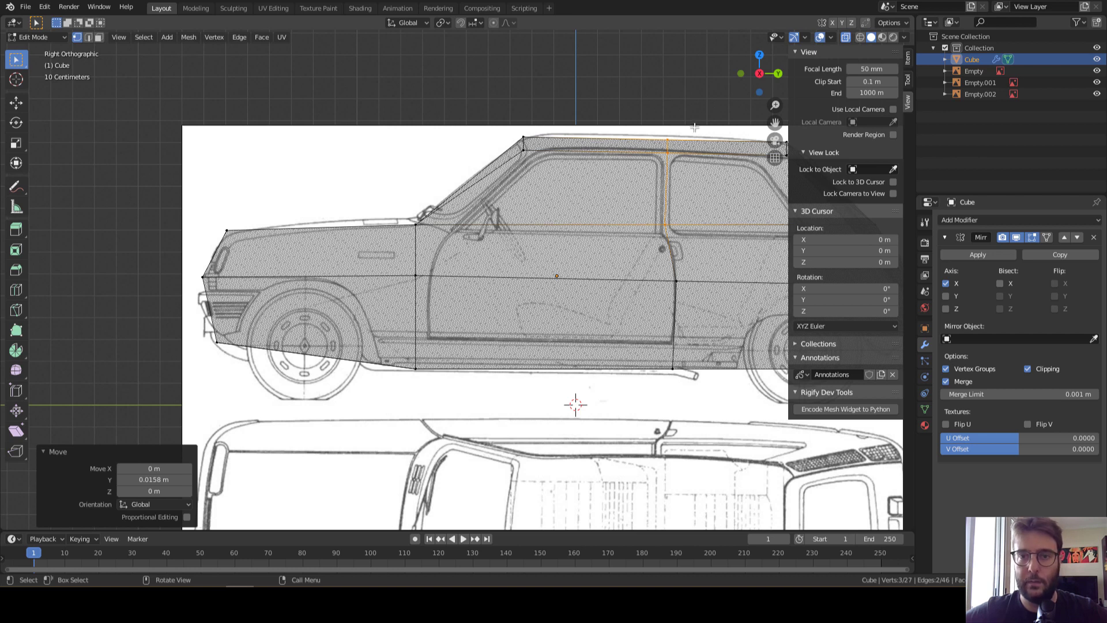
# Raise the new loop's roof edge 0.0211 m along Z to meet the blueprint roofline
pyautogui.moveTo(691, 124); pyautogui.dragTo(660, 144)
pyautogui.press('g')
pyautogui.press('z')
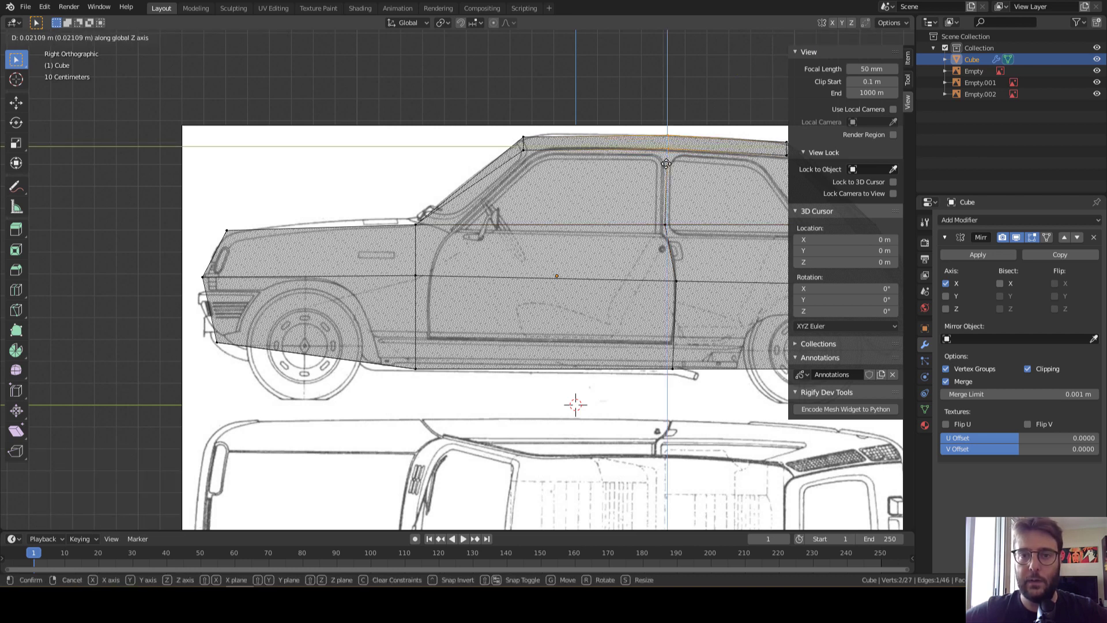
pyautogui.click(665, 164)
pyautogui.scroll(-2, 603, 242)
pyautogui.scroll(-3, 602, 242)
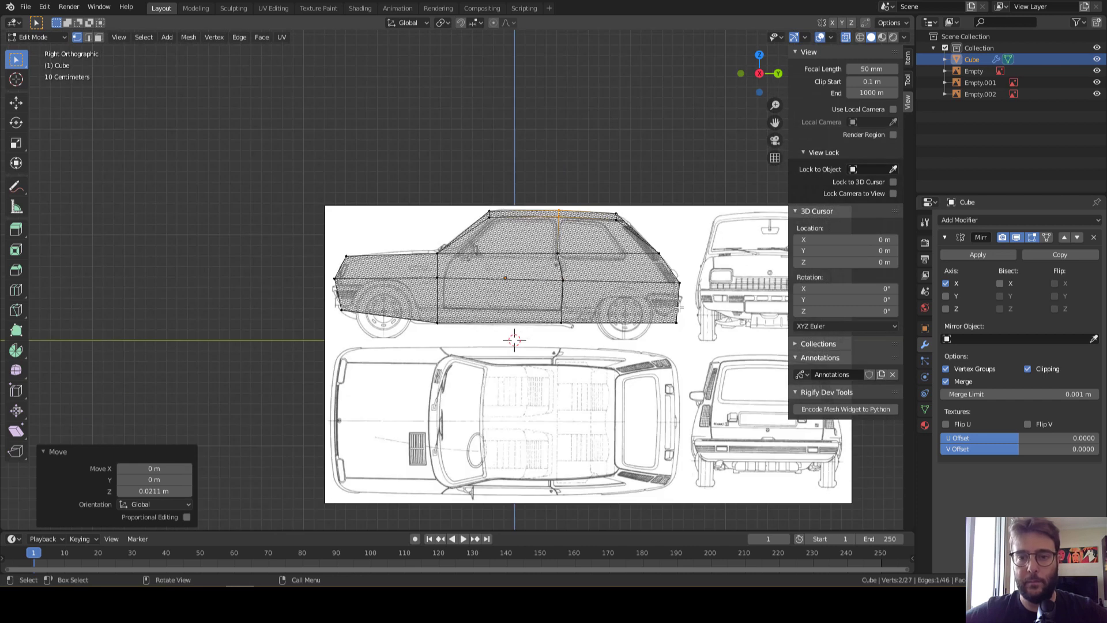
pyautogui.scroll(1, 678, 308)
pyautogui.scroll(1, 669, 306)
pyautogui.scroll(1, 657, 306)
pyautogui.scroll(1, 648, 305)
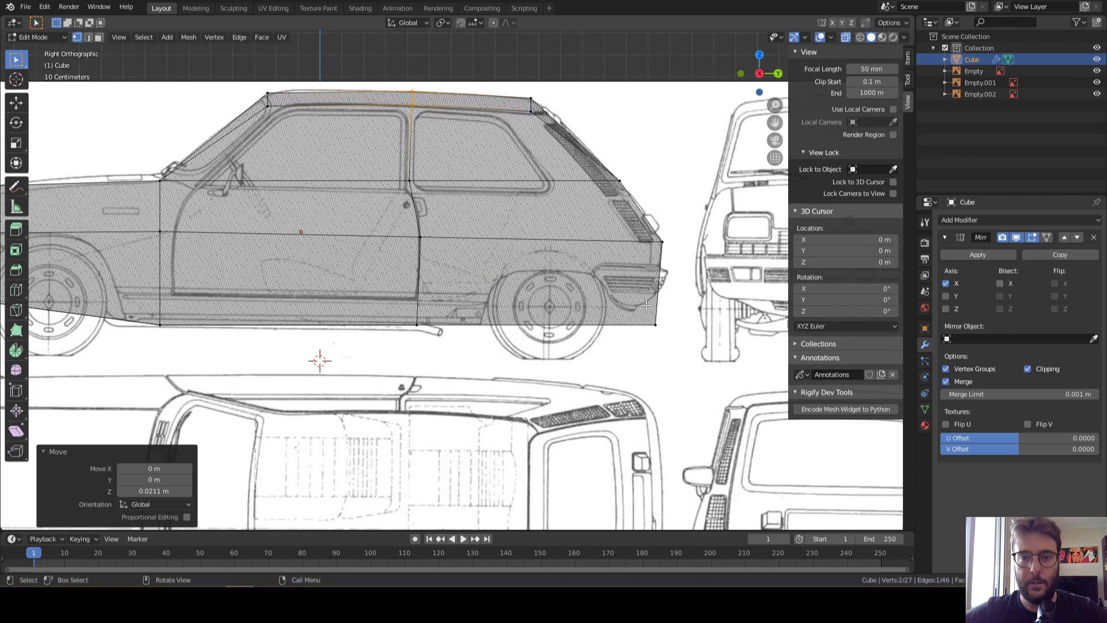
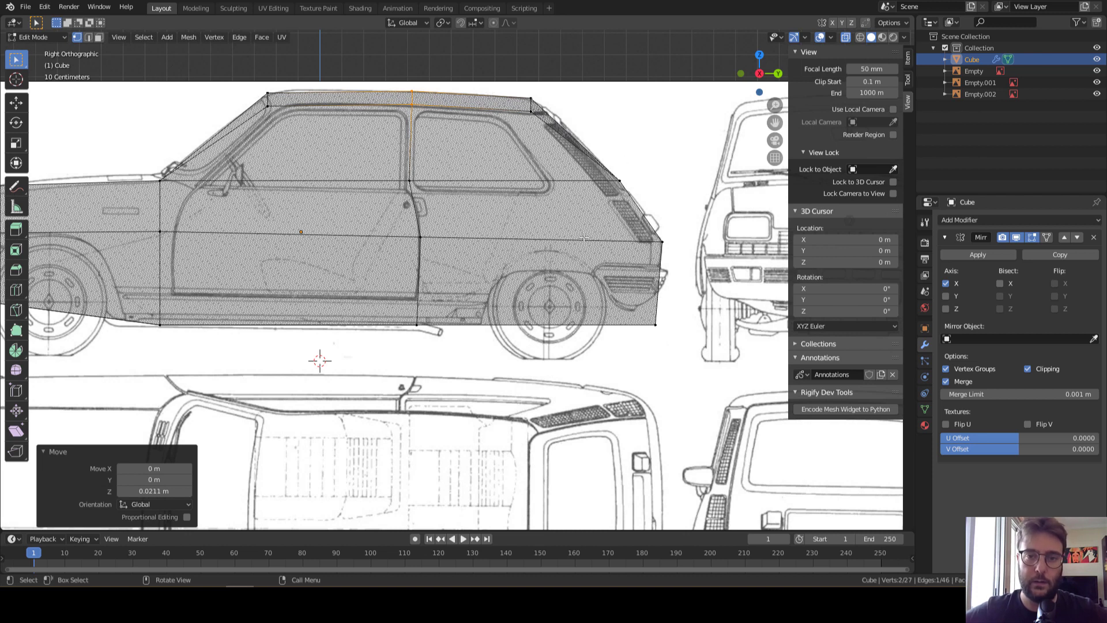
# Add a vertical loop cut across the rear side window, slid toward the back
pyautogui.hotkey('ctrl', 'r')
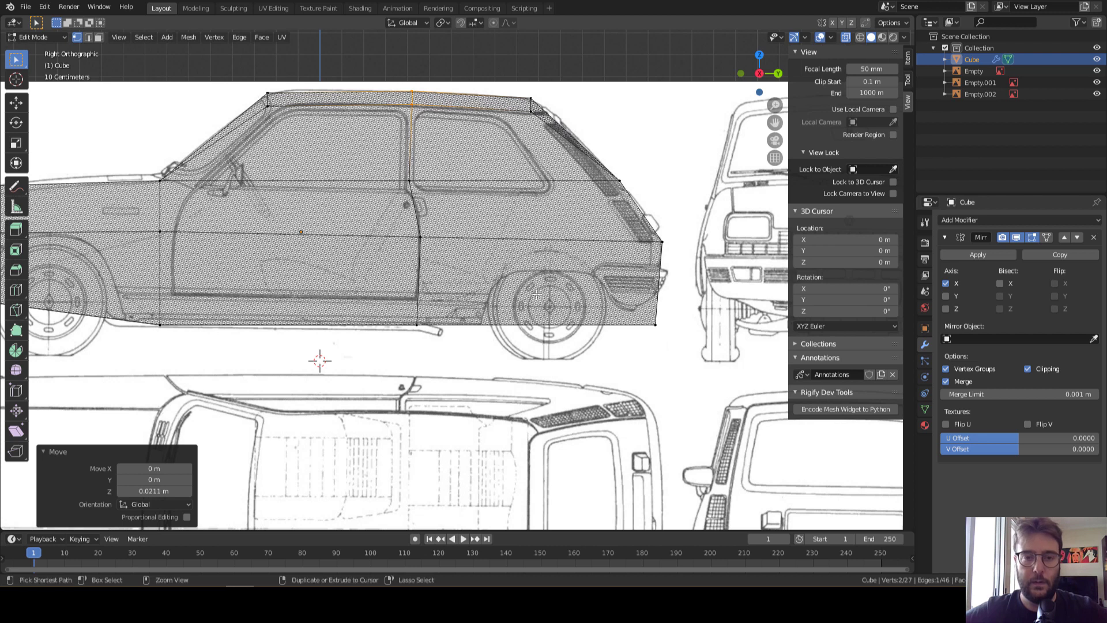
pyautogui.click(542, 236)
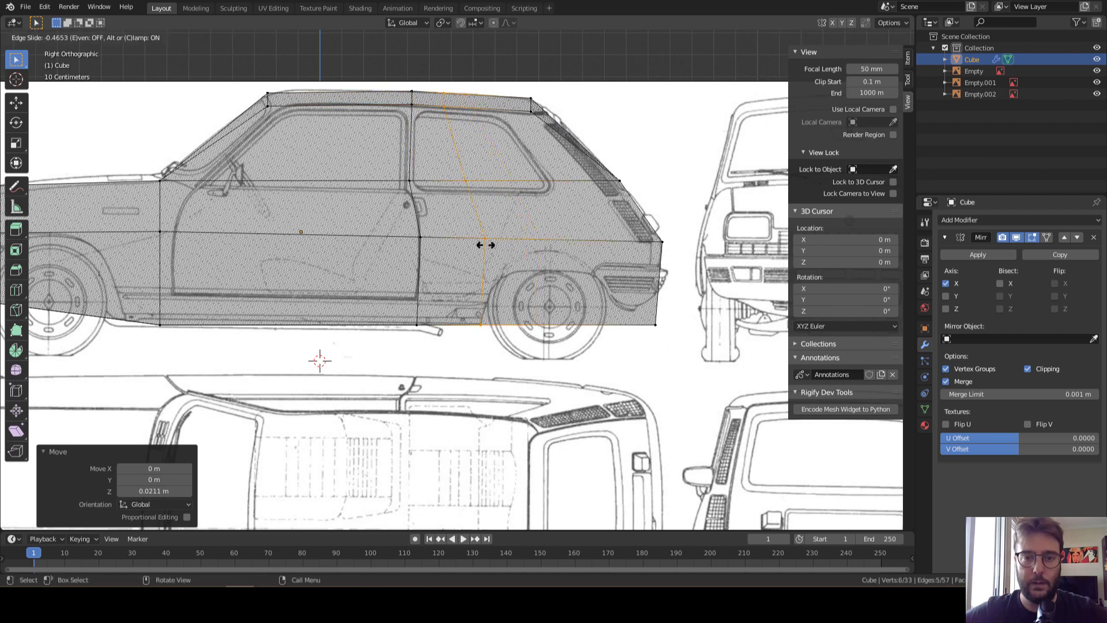
pyautogui.click(485, 244)
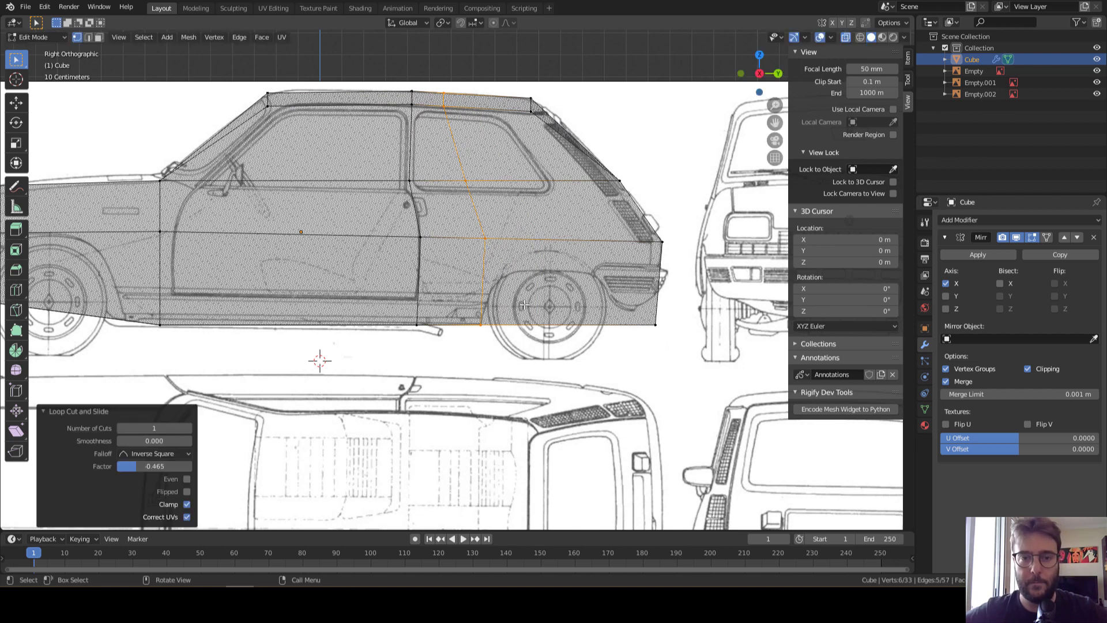
# Add a second vertical loop cut over the rear section, slid near the tail
pyautogui.hotkey('ctrl', 'r')
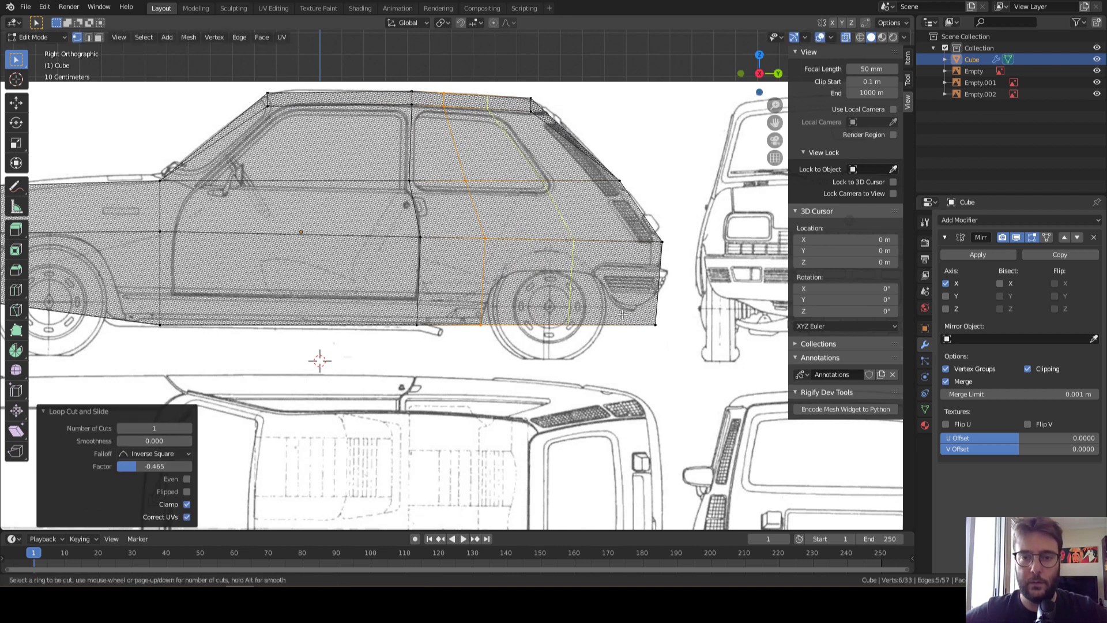
pyautogui.click(621, 314)
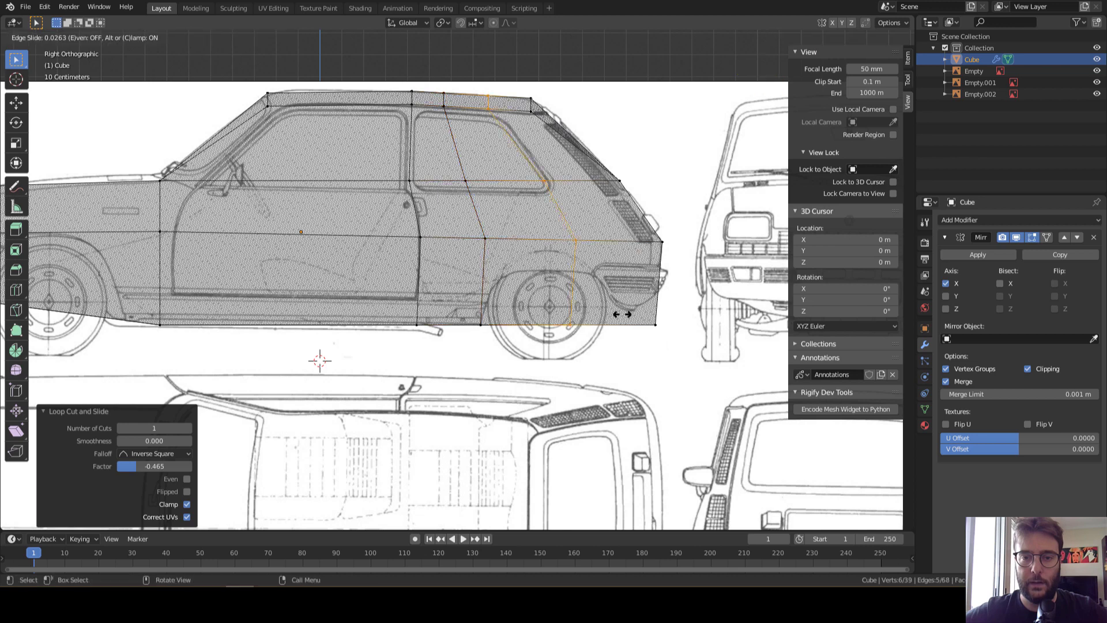
pyautogui.click(660, 311)
pyautogui.scroll(2, 455, 135)
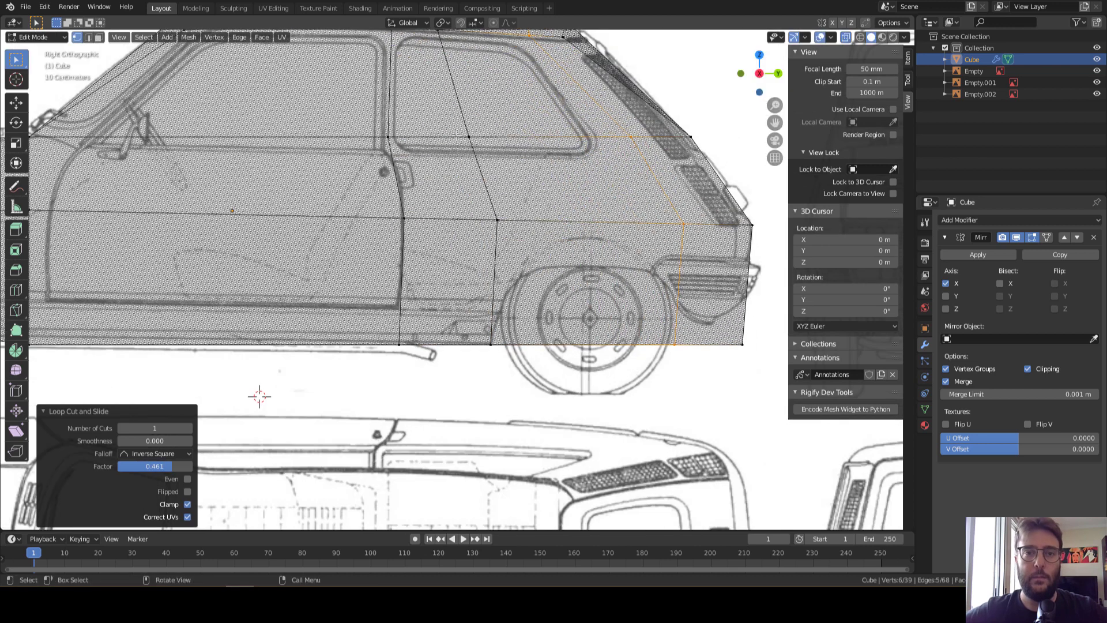
pyautogui.scroll(-2, 504, 115)
pyautogui.scroll(2, 502, 118)
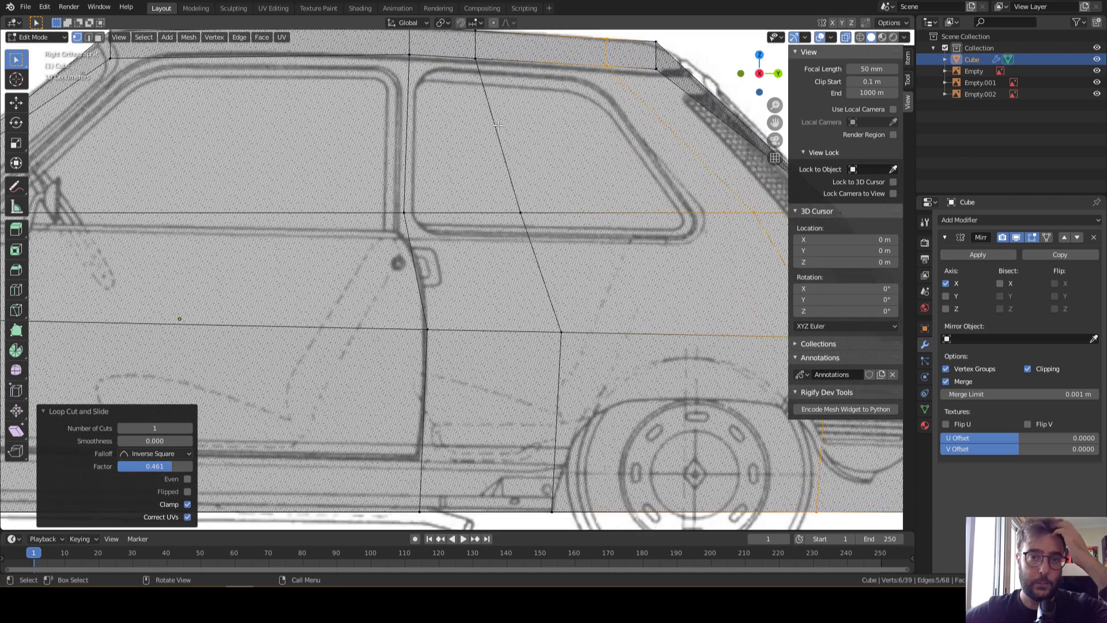
pyautogui.scroll(1, 498, 121)
pyautogui.scroll(-5, 497, 121)
pyautogui.scroll(-2, 497, 120)
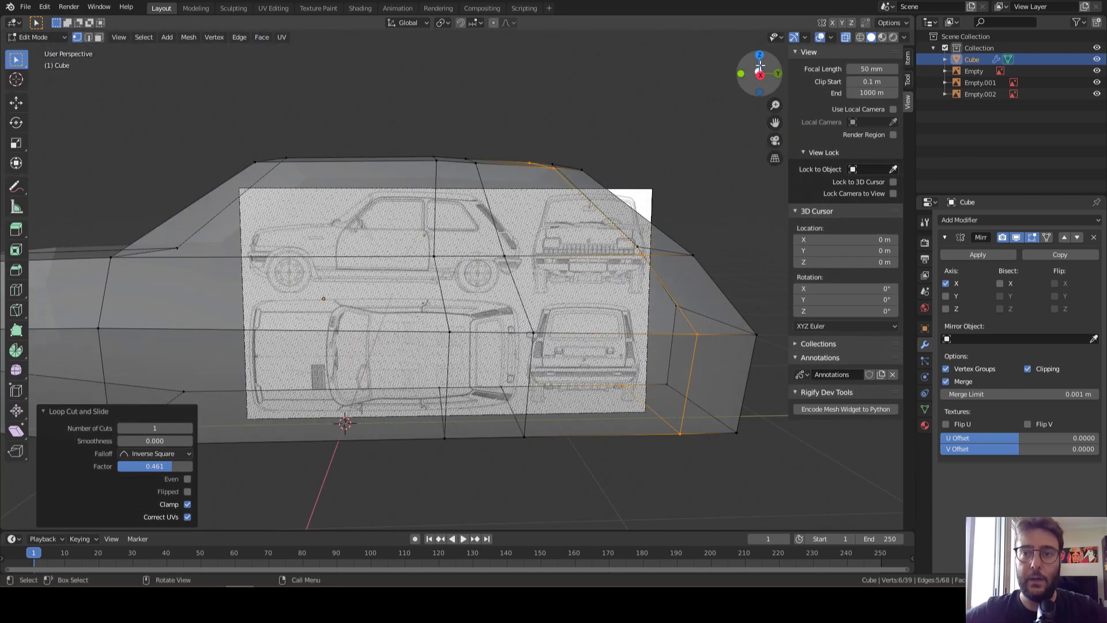
pyautogui.scroll(4, 712, 68)
# Raise the new loop's roof vertex and align the rear roof vertex with the blueprint roof line
pyautogui.click(495, 175)
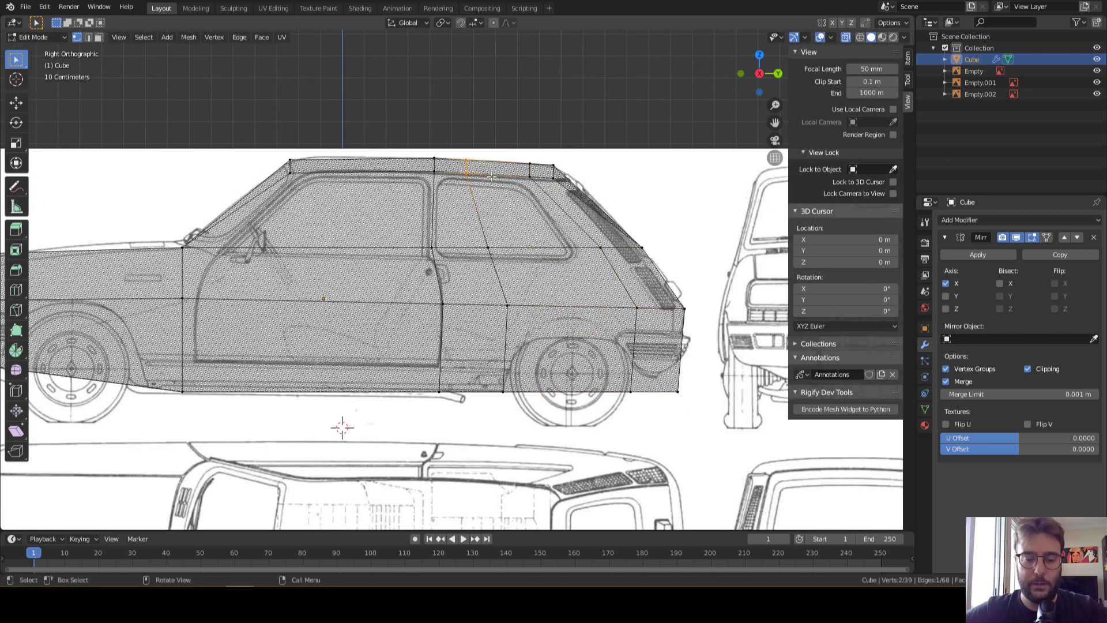
pyautogui.press('g')
pyautogui.press('y')
pyautogui.press('z')
pyautogui.click(495, 178)
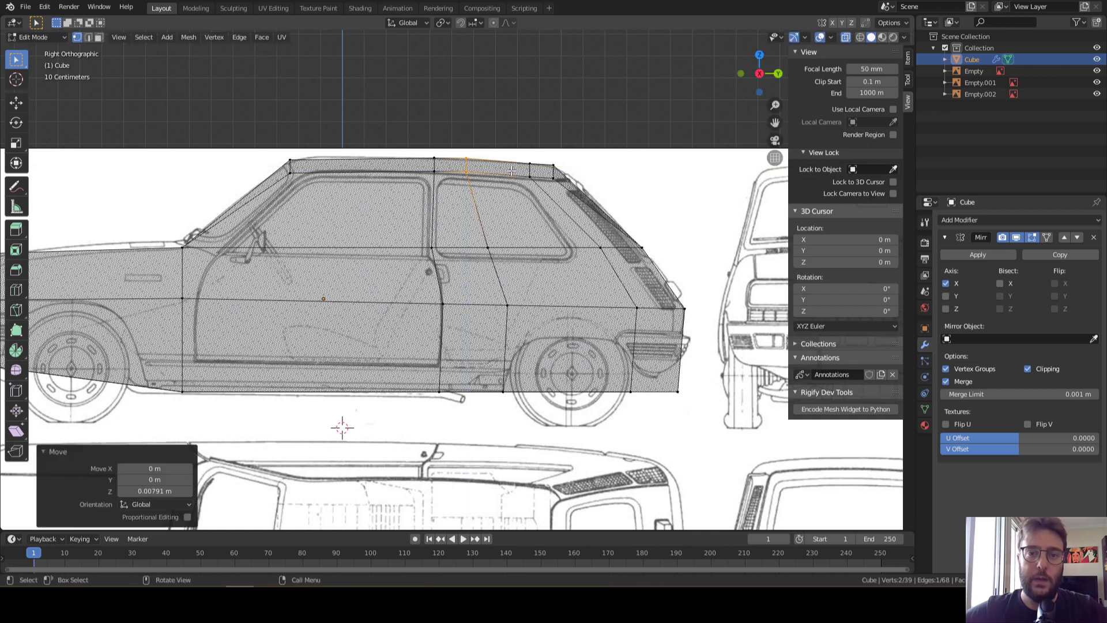
pyautogui.moveTo(534, 187); pyautogui.dragTo(540, 178)
pyautogui.press('g')
pyautogui.press('y')
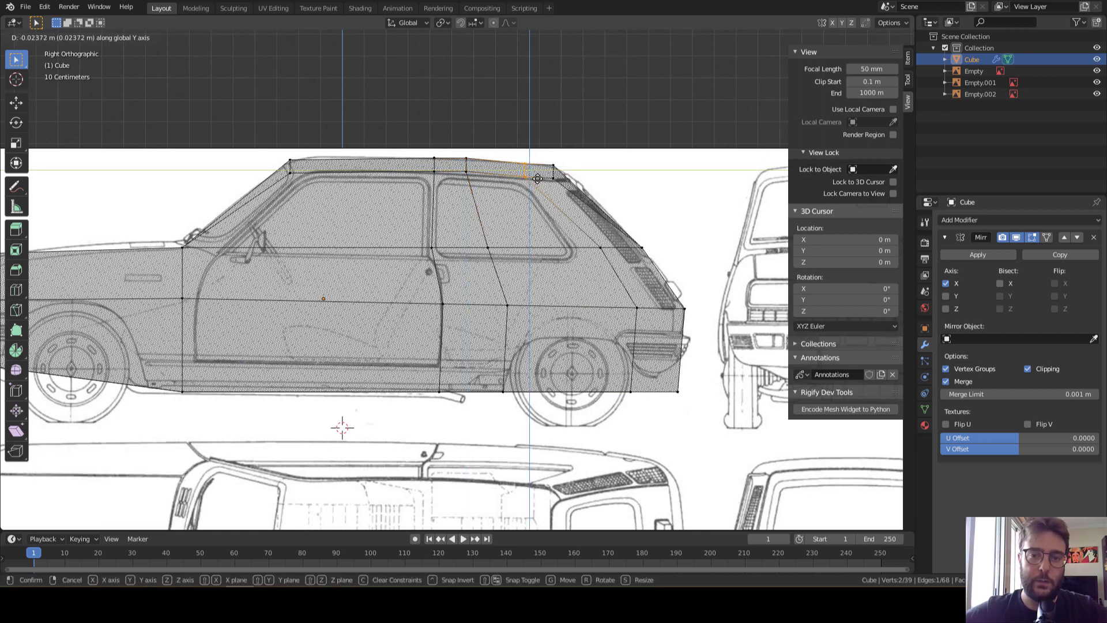
pyautogui.click(541, 176)
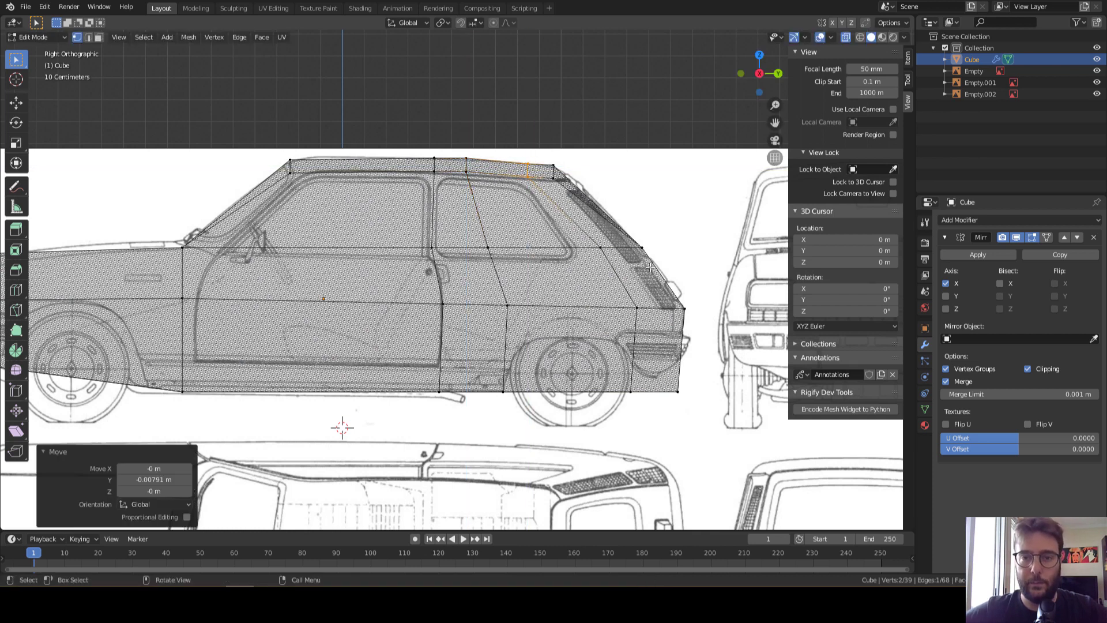
# Slide the rear hatch vertex along the car's length onto the blueprint line
pyautogui.click(600, 252)
pyautogui.press('g')
pyautogui.press('y')
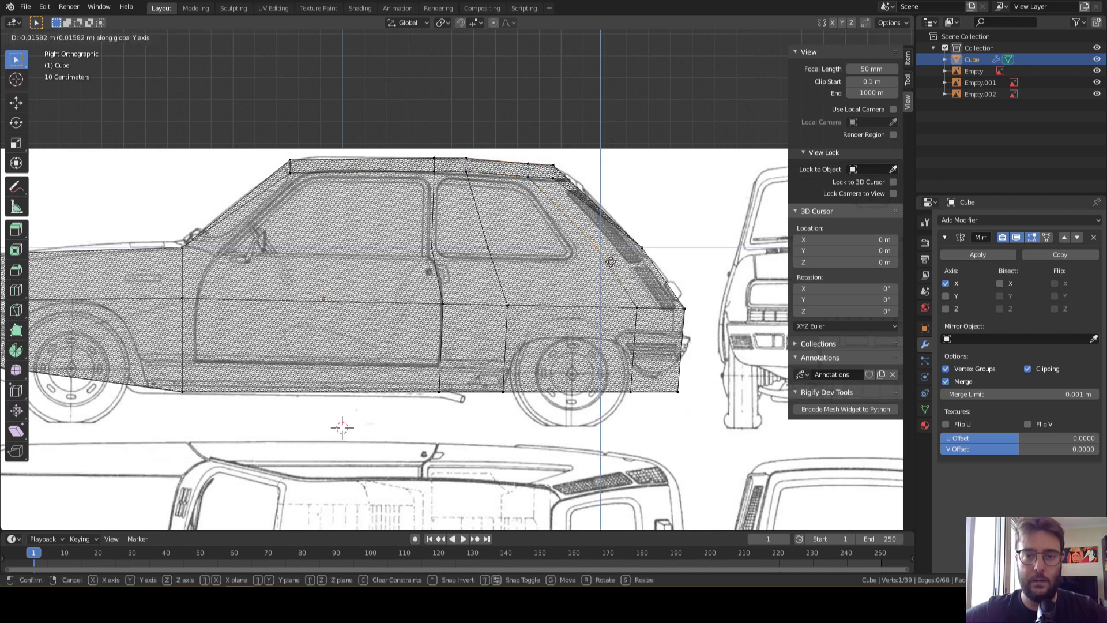
pyautogui.click(618, 262)
# Move both roof vertices onto the blueprint's roof line
pyautogui.scroll(1, 614, 173)
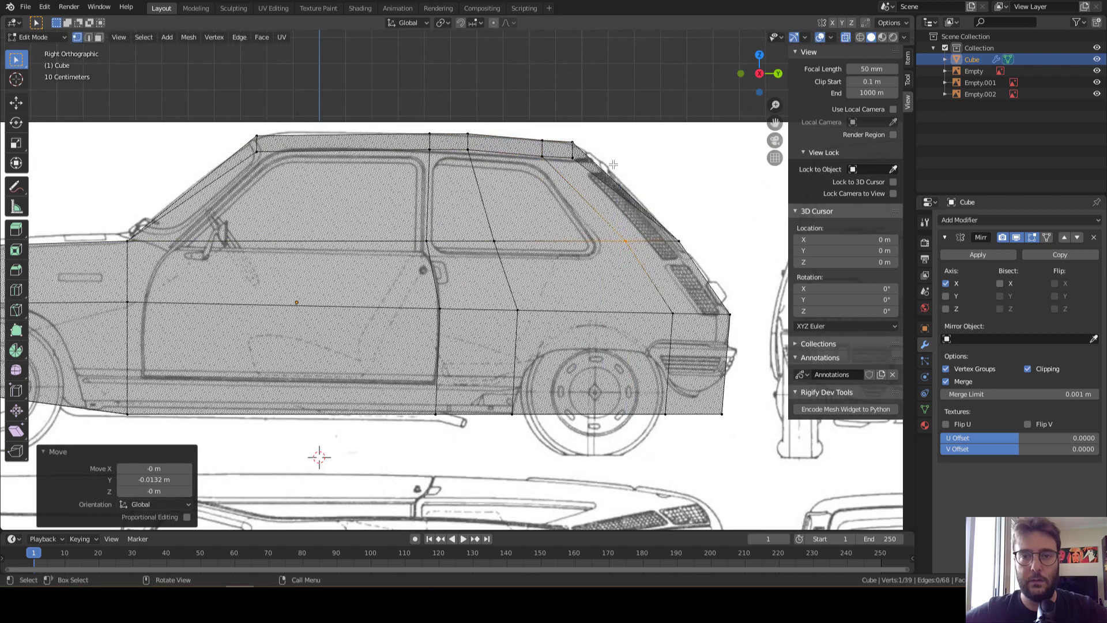
pyautogui.scroll(1, 640, 139)
pyautogui.scroll(2, 595, 154)
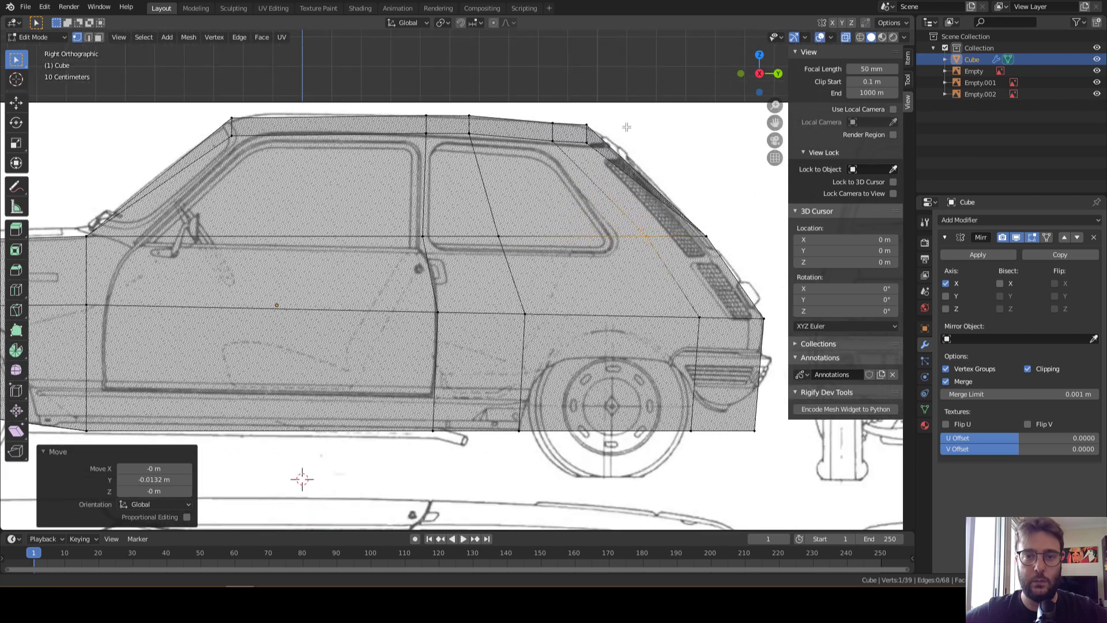
pyautogui.keyDown('shift'); pyautogui.click(616, 123); pyautogui.keyUp('shift')
pyautogui.press('g')
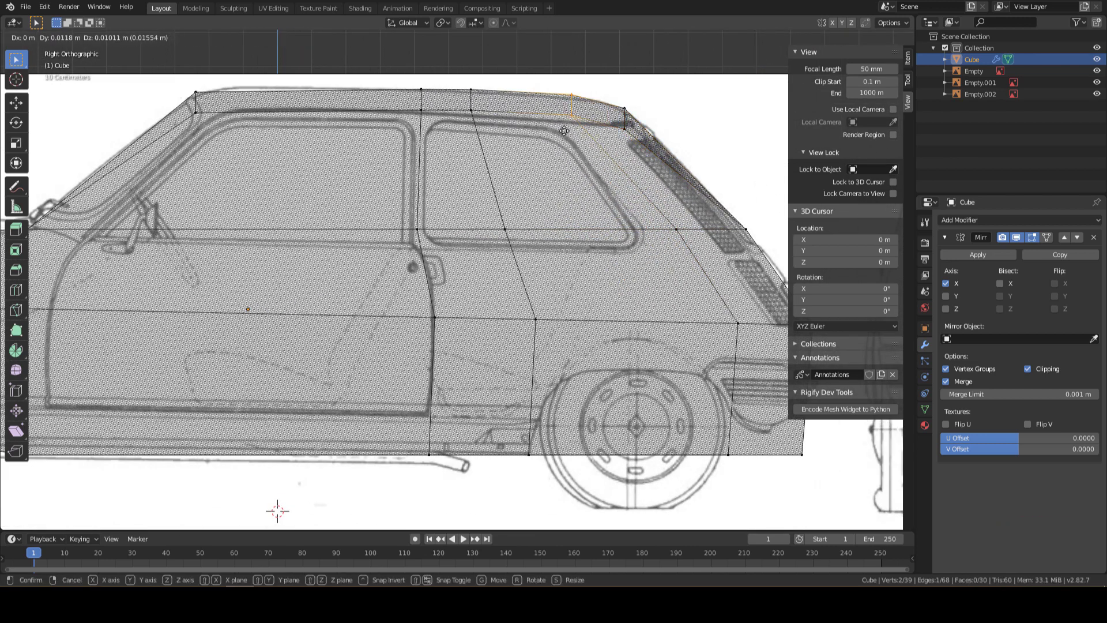
pyautogui.click(633, 132)
# Lower the windscreen-base vertex vertically to match the blueprint's side profile
pyautogui.keyDown('ctrl'); pyautogui.scroll(5, 354, 199); pyautogui.keyUp('ctrl')
pyautogui.click(373, 216)
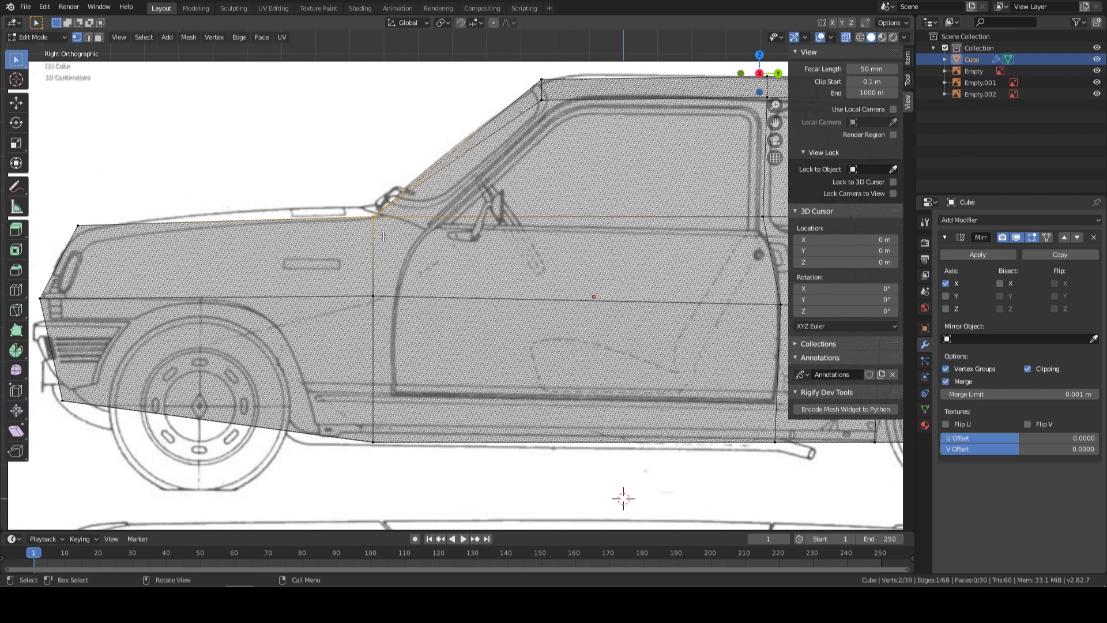
pyautogui.press('g')
pyautogui.press('z')
pyautogui.click(381, 225)
pyautogui.moveTo(382, 225); pyautogui.dragTo(438, 208, button='middle')
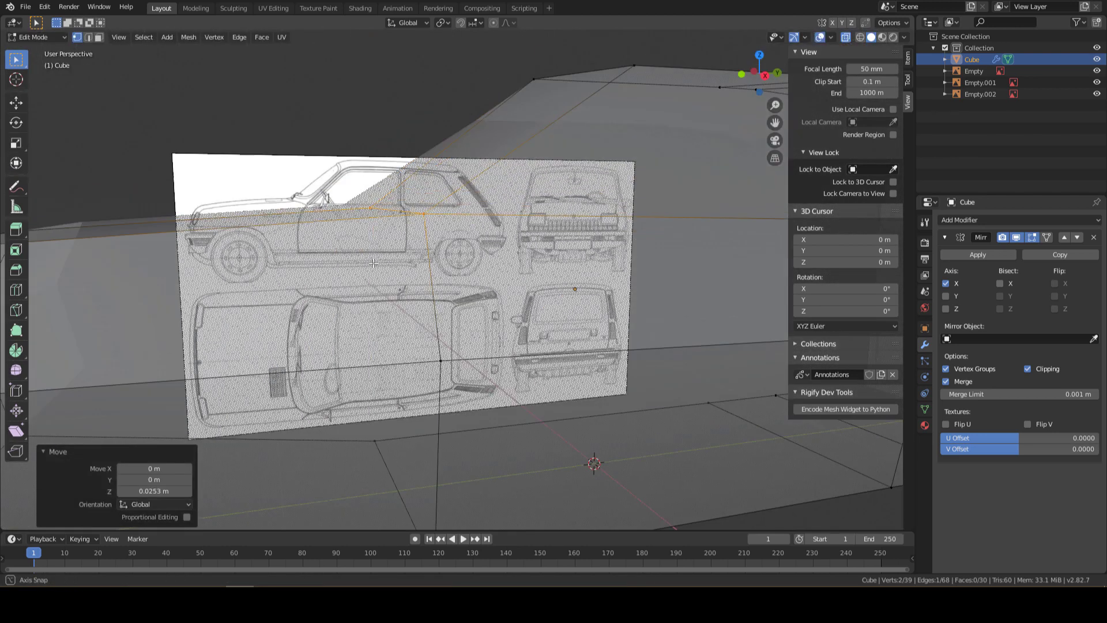
pyautogui.press('KP_3')
pyautogui.press('g')
pyautogui.press('z')
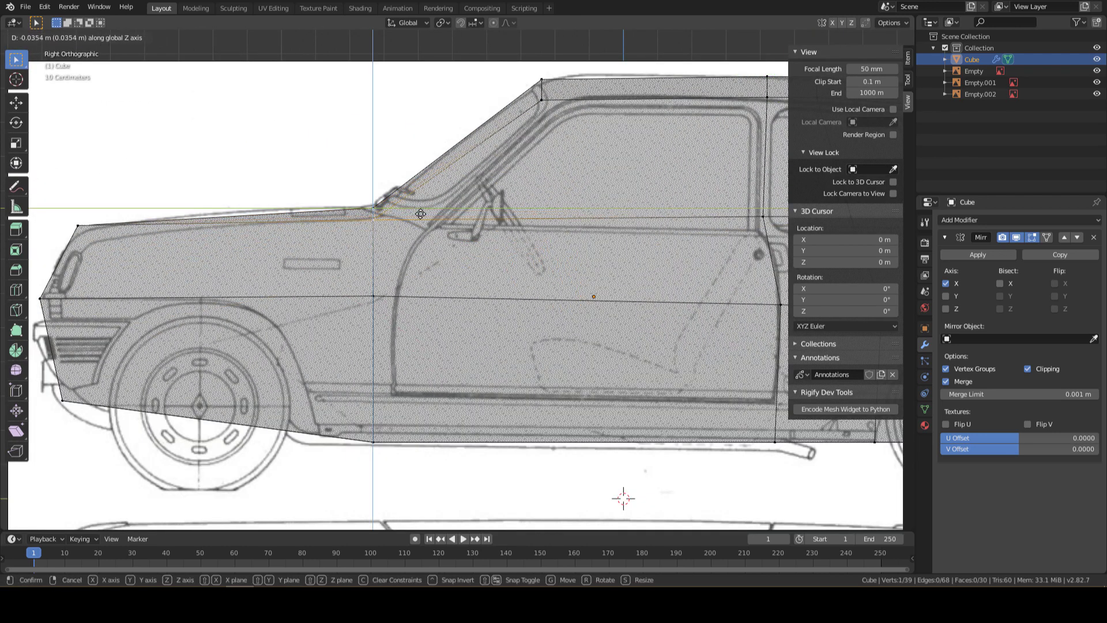
pyautogui.click(420, 213)
pyautogui.moveTo(421, 213); pyautogui.dragTo(882, 25, button='middle')
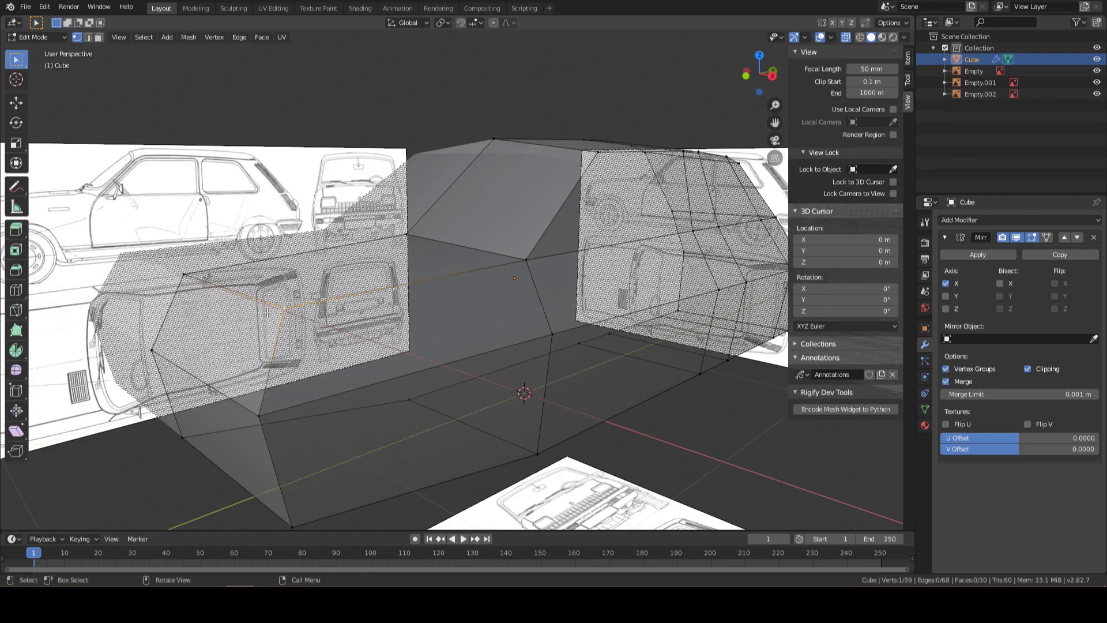
pyautogui.press('KP_3')
# Lower the front bonnet vertex vertically to the blueprint outline
pyautogui.press('g')
pyautogui.press('z')
pyautogui.click(211, 240)
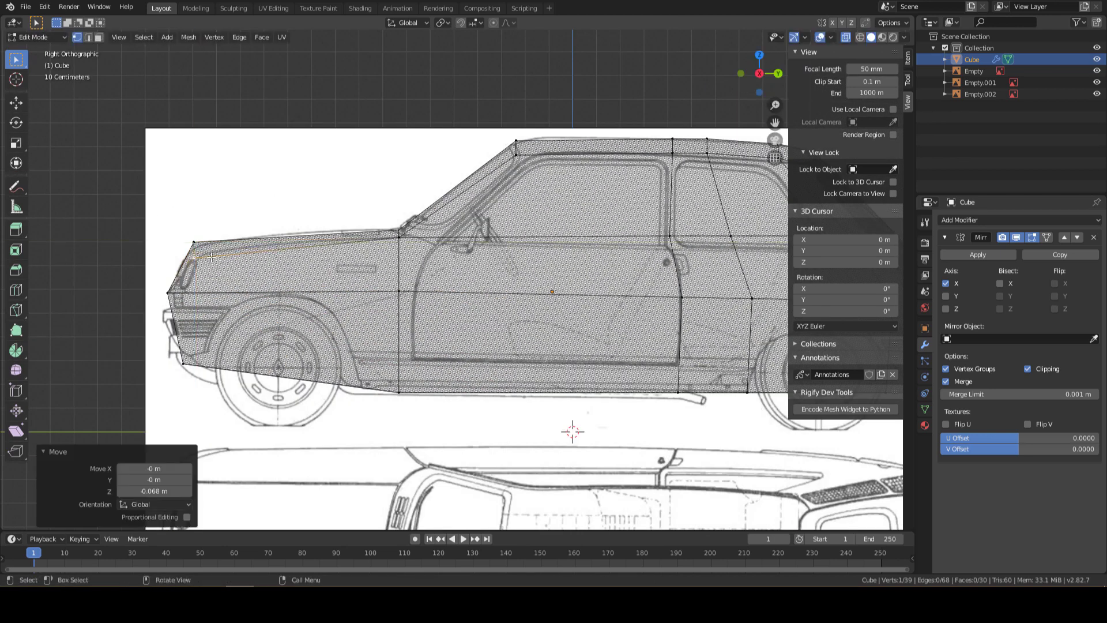
pyautogui.moveTo(211, 240)
pyautogui.mouseDown(button='middle')
pyautogui.moveTo(216, 259)
pyautogui.moveTo(235, 240)
pyautogui.mouseUp(button='middle')
pyautogui.press('KP_3')
# Place the bonnet's front corner on the blueprint outline and display the cage solid
pyautogui.scroll(4, 235, 240)
pyautogui.press('g')
pyautogui.click(248, 237)
pyautogui.press('g')
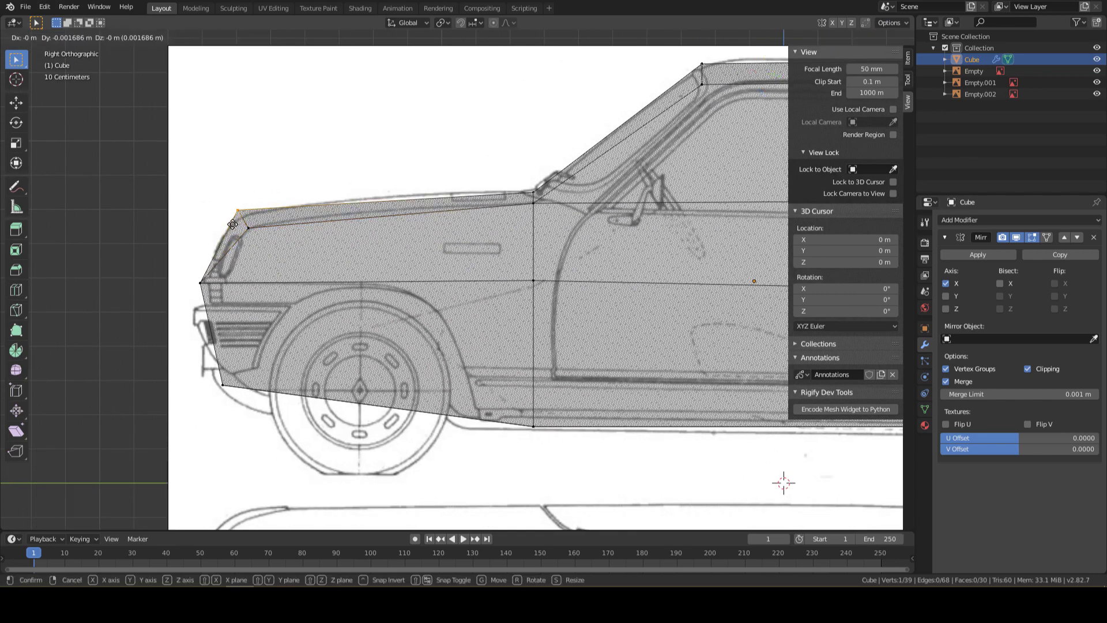
pyautogui.click(234, 226)
pyautogui.scroll(-5, 613, 375)
pyautogui.moveTo(612, 376)
pyautogui.mouseDown(button='middle')
pyautogui.moveTo(880, 39)
pyautogui.moveTo(596, 265)
pyautogui.moveTo(583, 291)
pyautogui.moveTo(672, 321)
pyautogui.moveTo(697, 306)
pyautogui.mouseUp(button='middle')
pyautogui.click(845, 37)
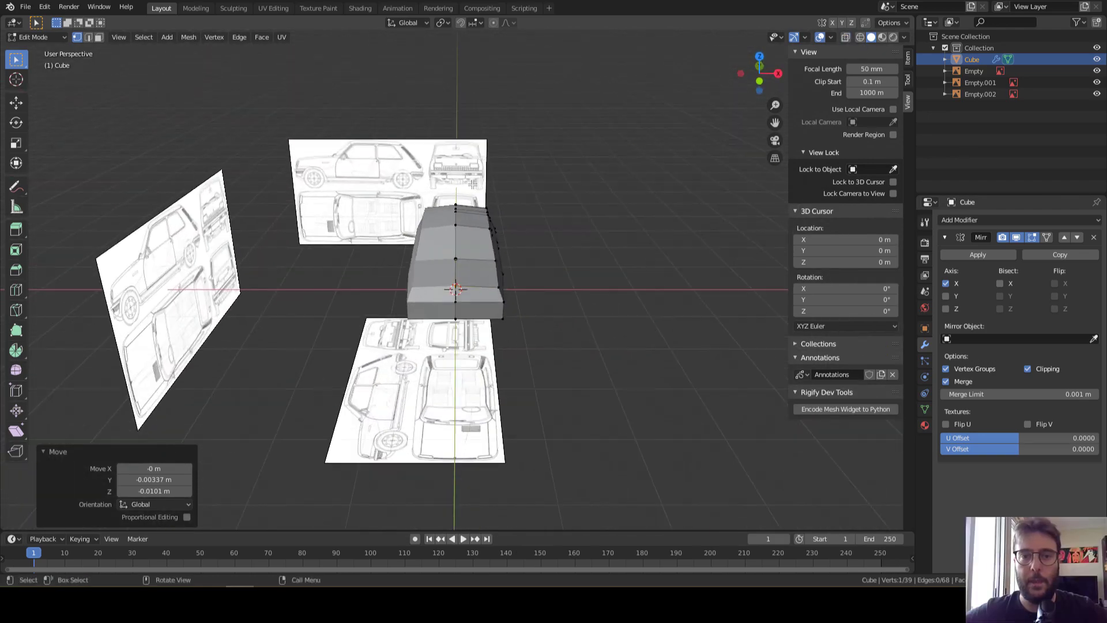
# View the car straight from the front with the mesh see-through over the blueprint
pyautogui.scroll(5, 504, 185)
pyautogui.moveTo(504, 185); pyautogui.dragTo(507, 122, button='middle')
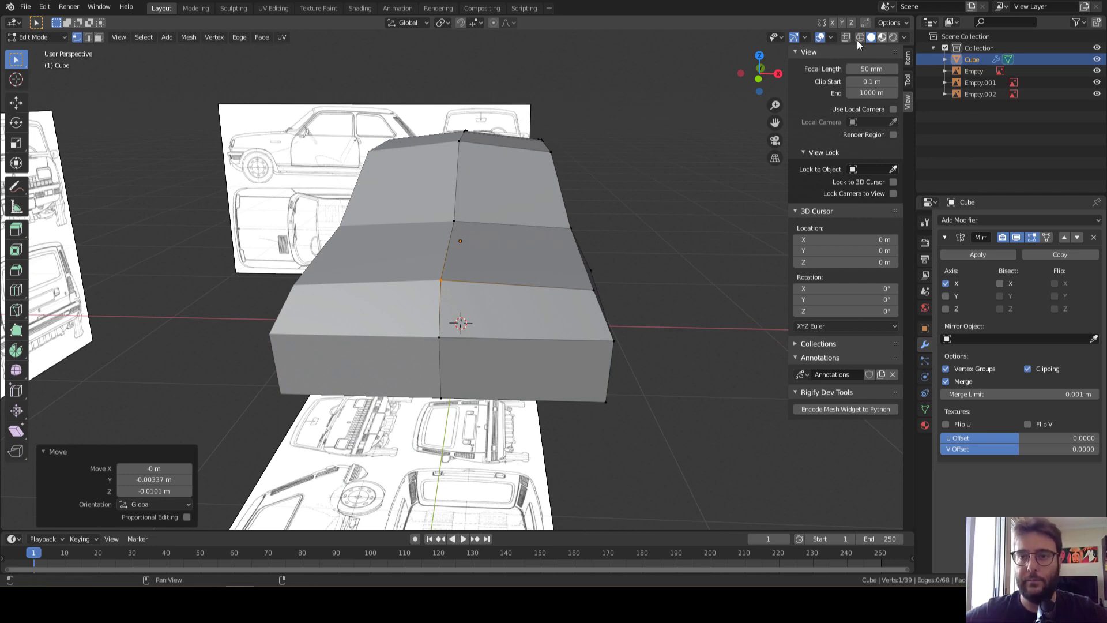
pyautogui.click(759, 80)
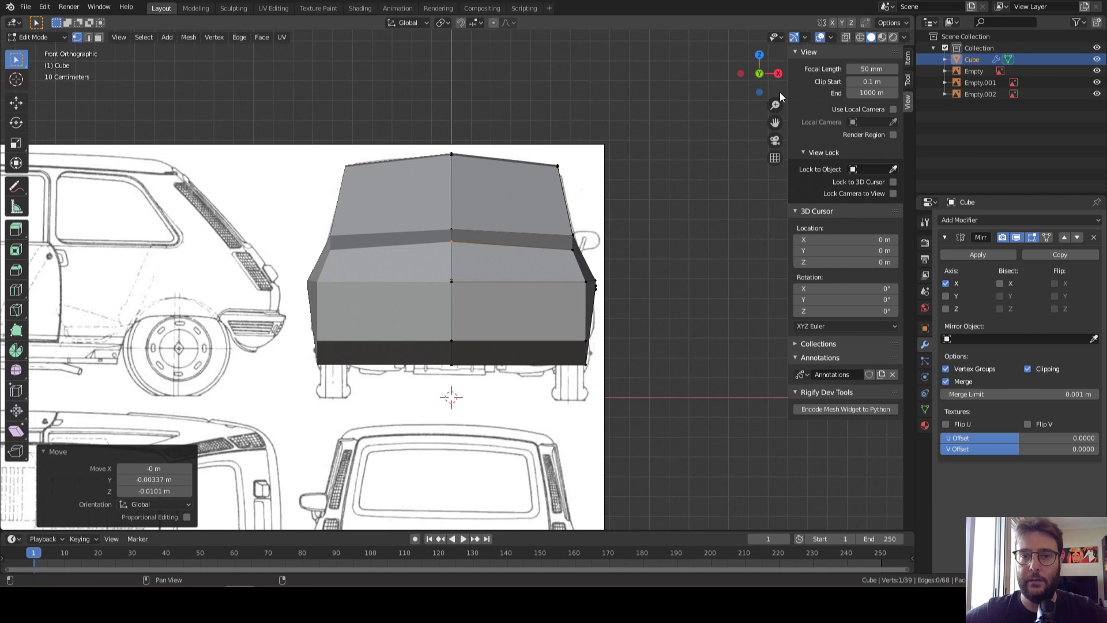
pyautogui.click(849, 39)
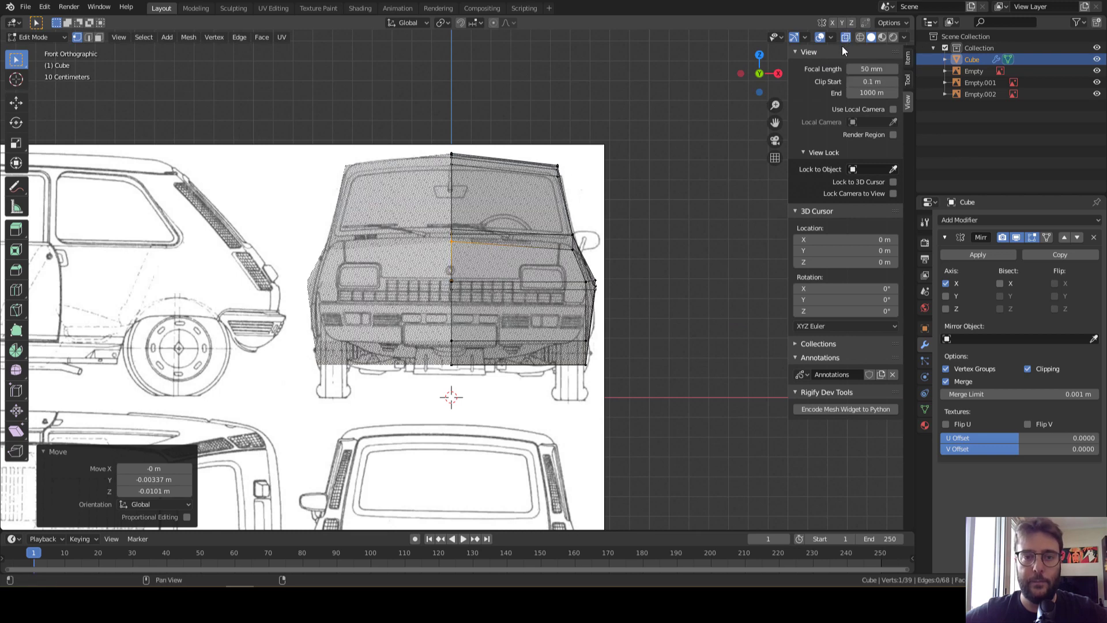
# Add an unslid vertical loop cut through the front headlight area
pyautogui.hotkey('ctrl', 'r')
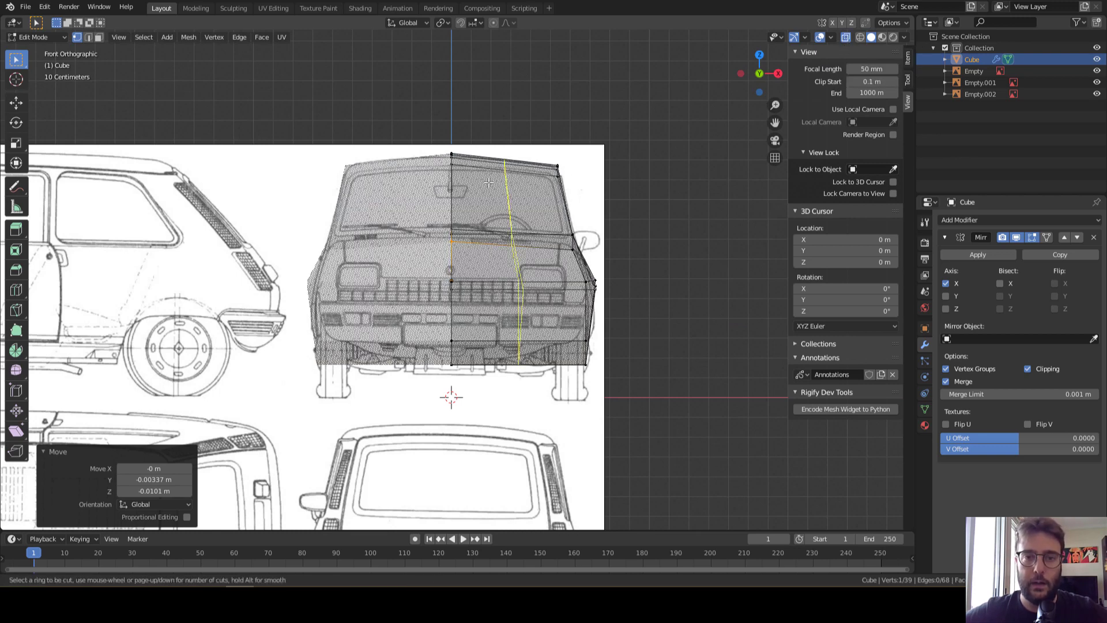
pyautogui.click(482, 188)
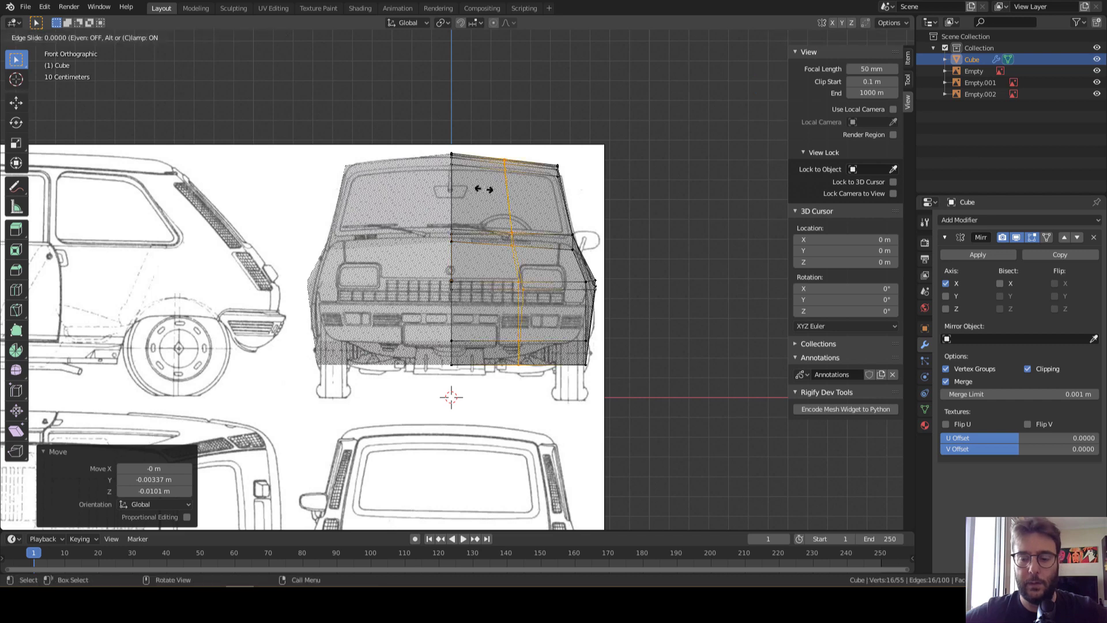
pyautogui.rightClick(482, 189)
pyautogui.scroll(4, 553, 130)
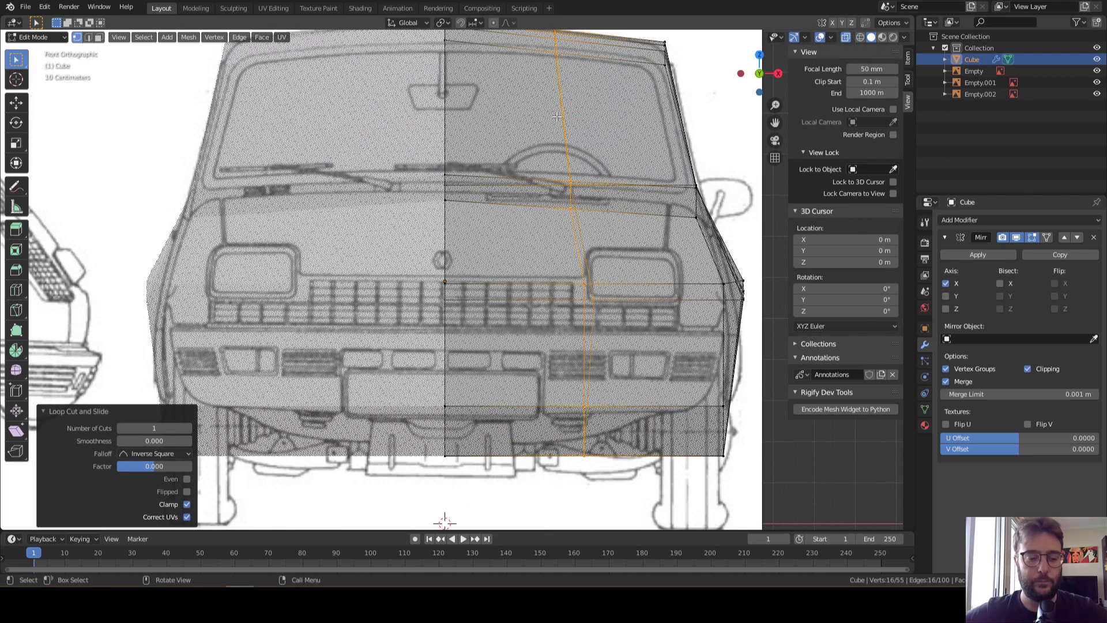
pyautogui.keyDown('shift'); pyautogui.scroll(1, 563, 108); pyautogui.keyUp('shift')
pyautogui.keyDown('shift'); pyautogui.scroll(2, 551, 106); pyautogui.keyUp('shift')
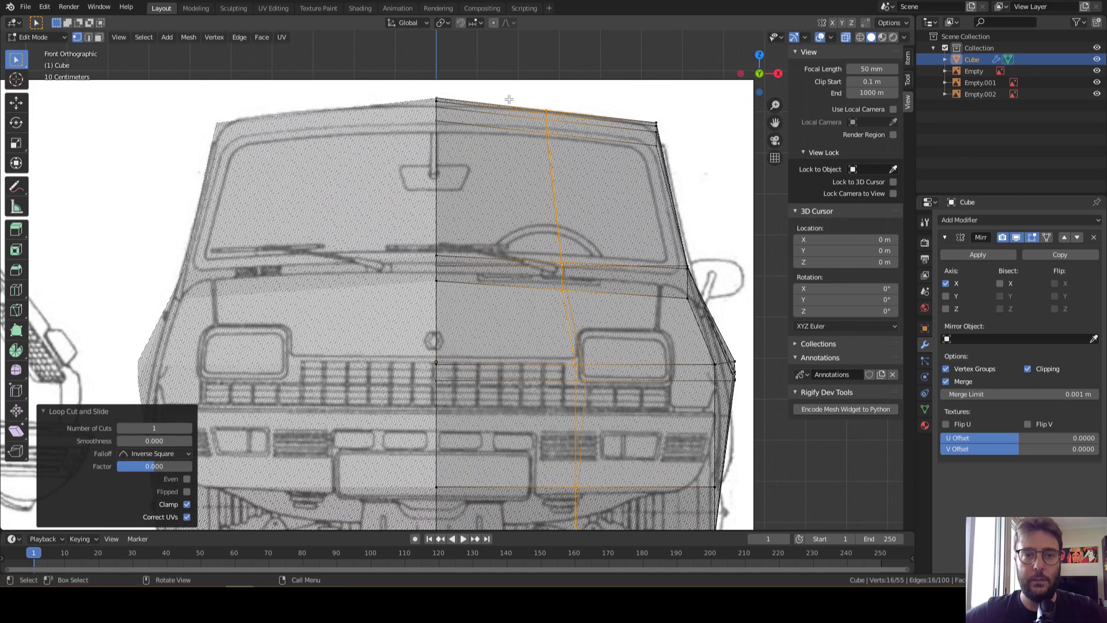
# Lower the centre, middle and outer roof edge loops onto the front blueprint's roof line
pyautogui.keyDown('alt'); pyautogui.click(459, 134); pyautogui.keyUp('alt')
pyautogui.press('g')
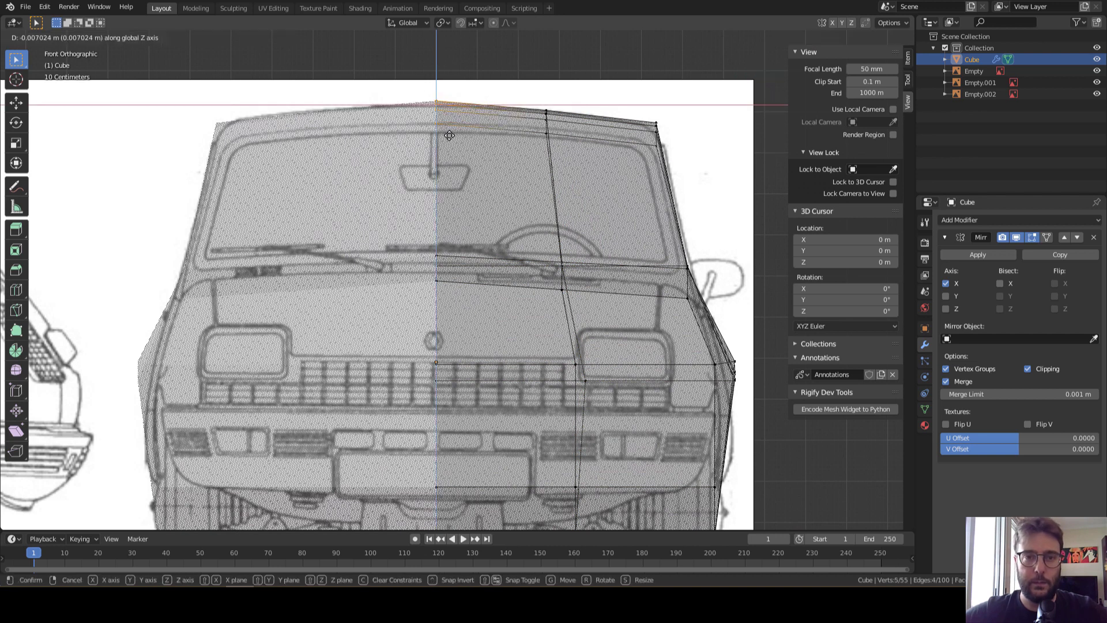
pyautogui.click(465, 135)
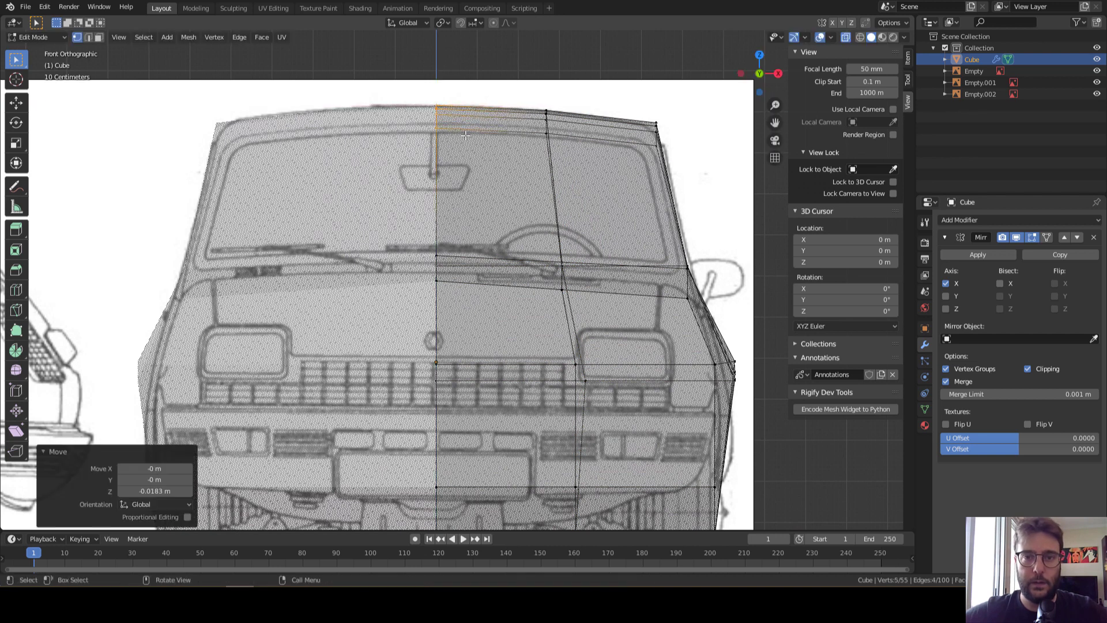
pyautogui.keyDown('alt'); pyautogui.click(546, 133); pyautogui.keyUp('alt')
pyautogui.press('g')
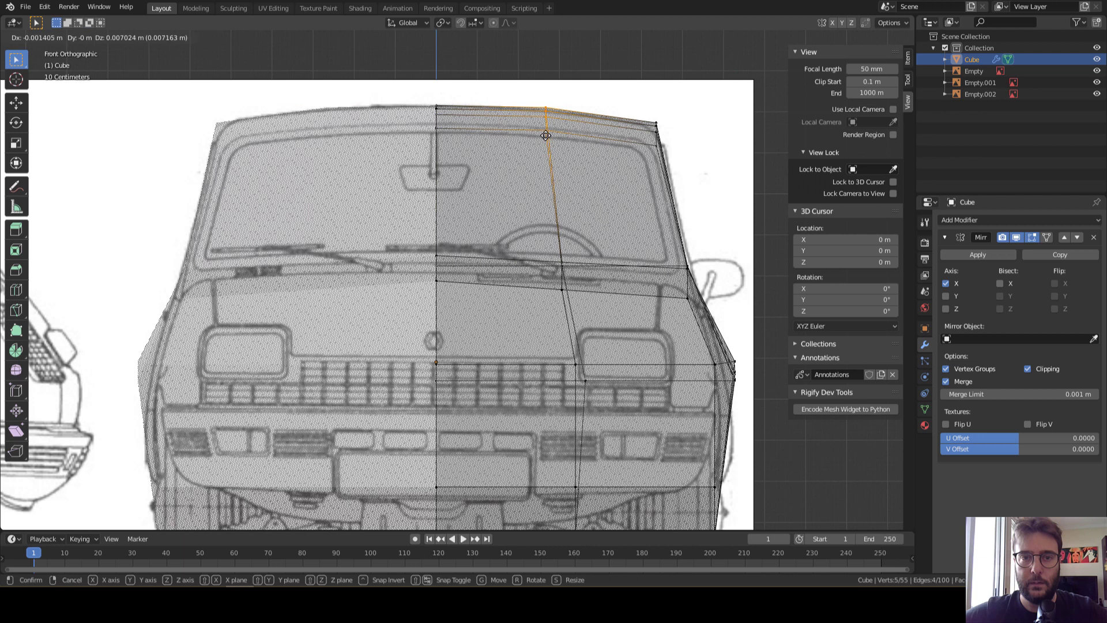
pyautogui.click(546, 136)
pyautogui.keyDown('alt'); pyautogui.click(658, 162); pyautogui.keyUp('alt')
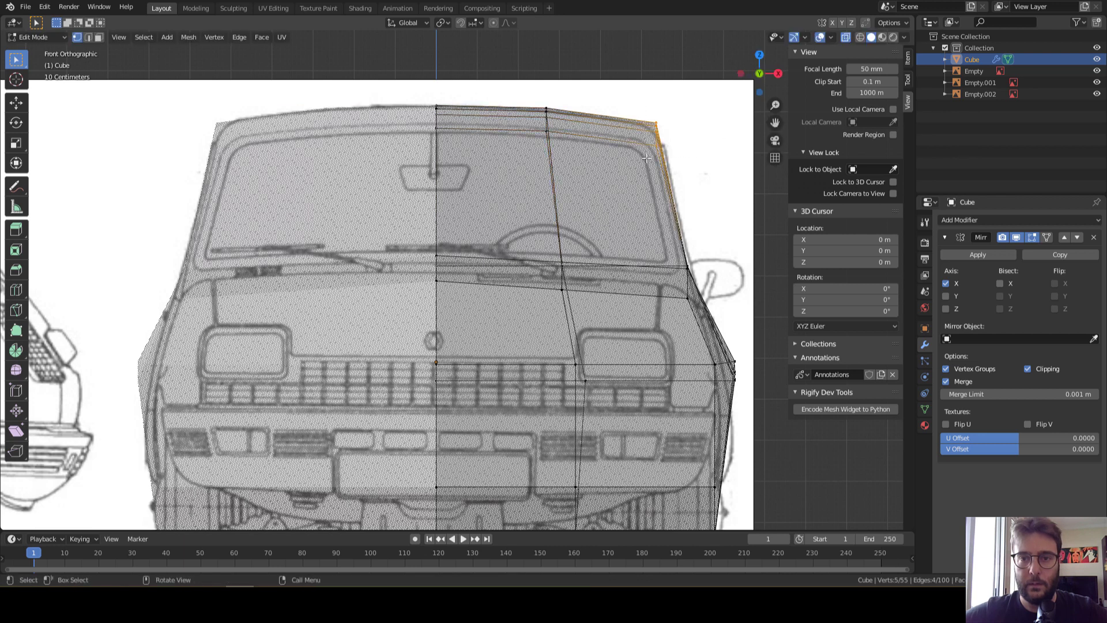
pyautogui.press('g')
pyautogui.press('z')
pyautogui.click(647, 164)
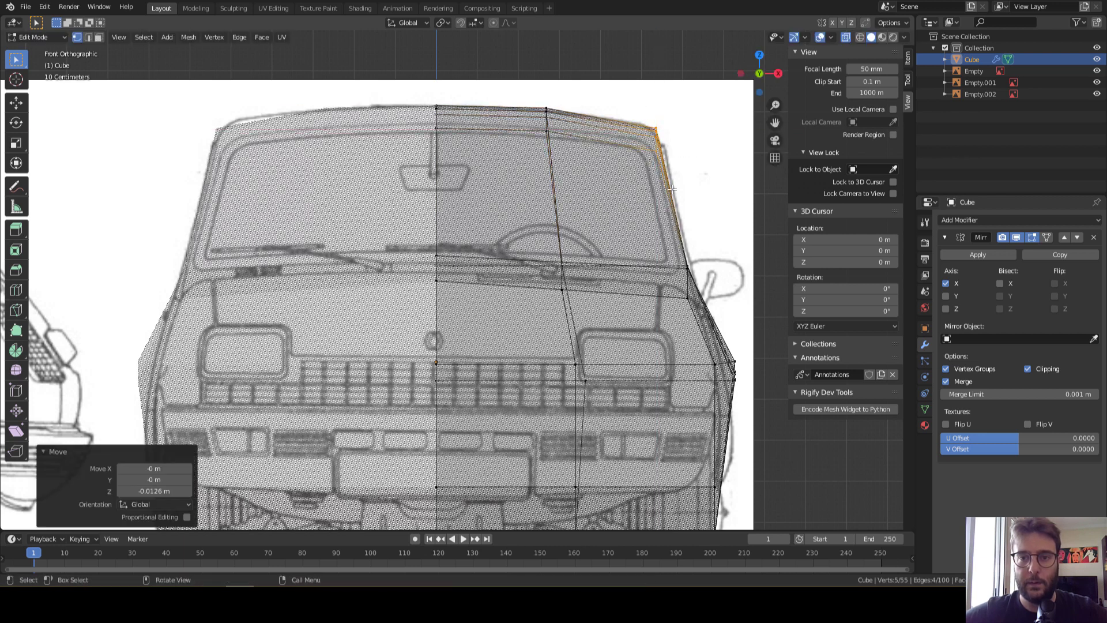
pyautogui.scroll(-2, 606, 232)
# Lower the windshield-base vertices vertically onto the front blueprint
pyautogui.click(445, 281)
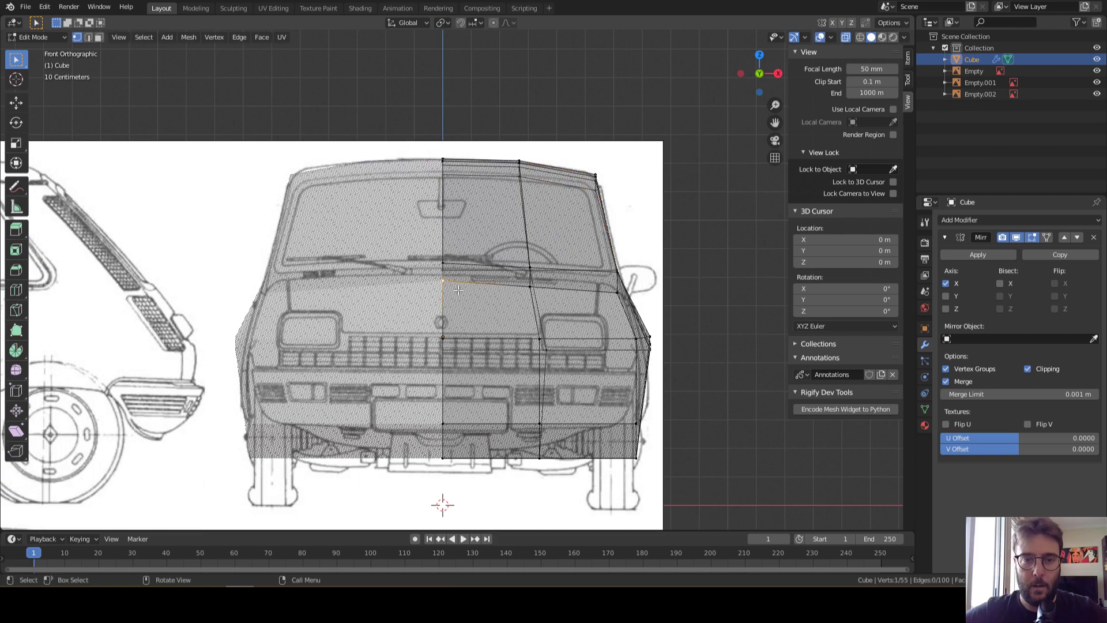
pyautogui.scroll(1, 447, 289)
pyautogui.scroll(1, 446, 288)
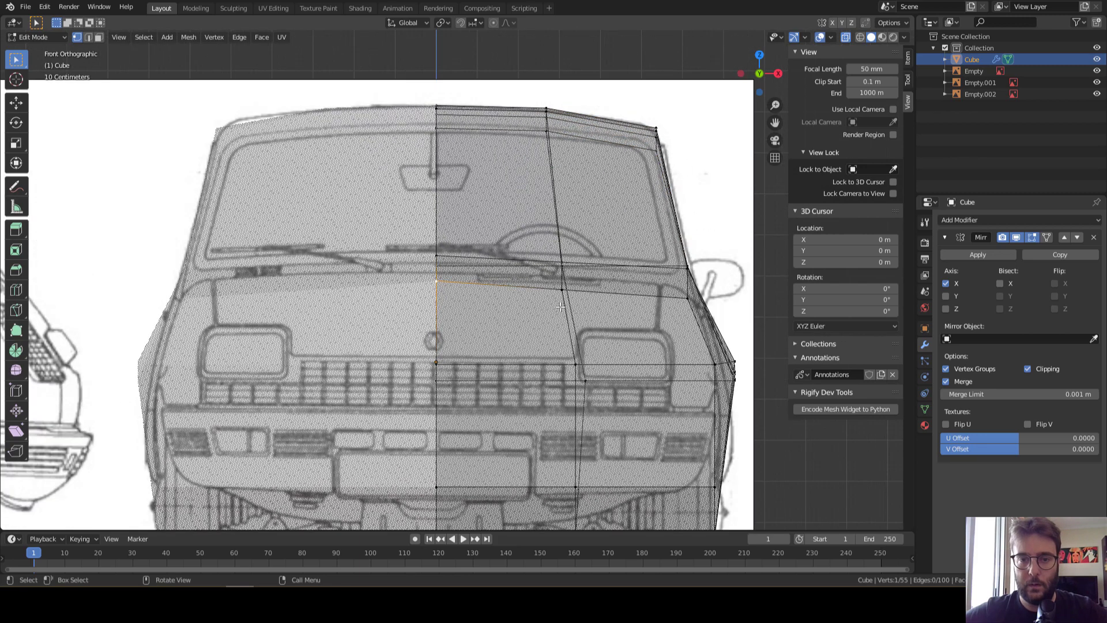
pyautogui.moveTo(560, 306)
pyautogui.mouseDown(button='middle')
pyautogui.moveTo(537, 277)
pyautogui.moveTo(553, 242)
pyautogui.mouseUp(button='middle')
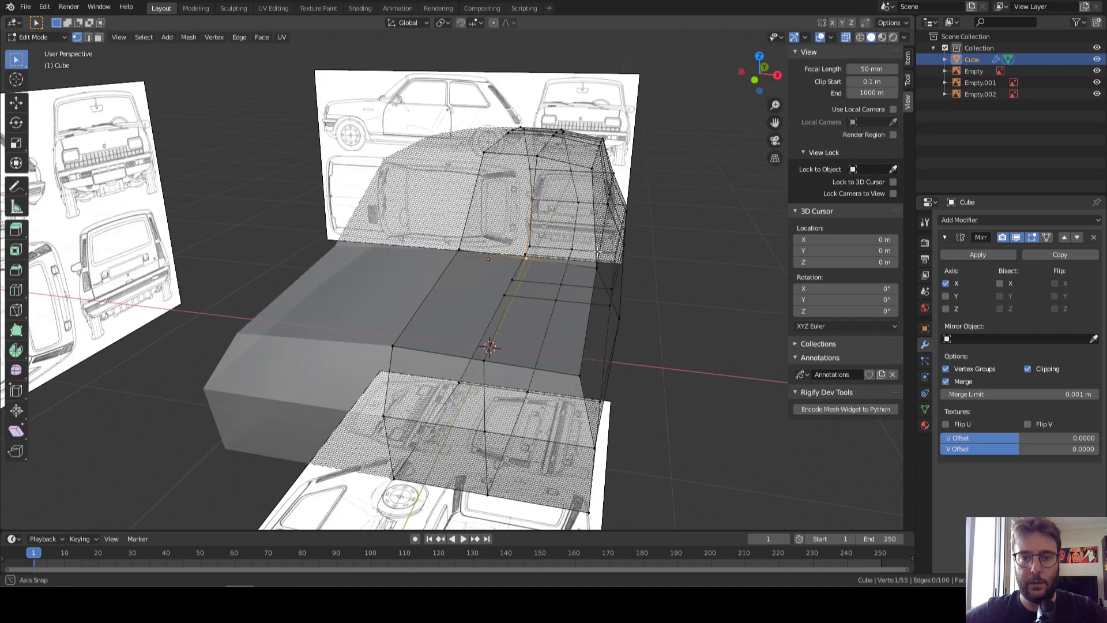
pyautogui.click(756, 80)
pyautogui.scroll(1, 594, 263)
pyautogui.scroll(2, 593, 263)
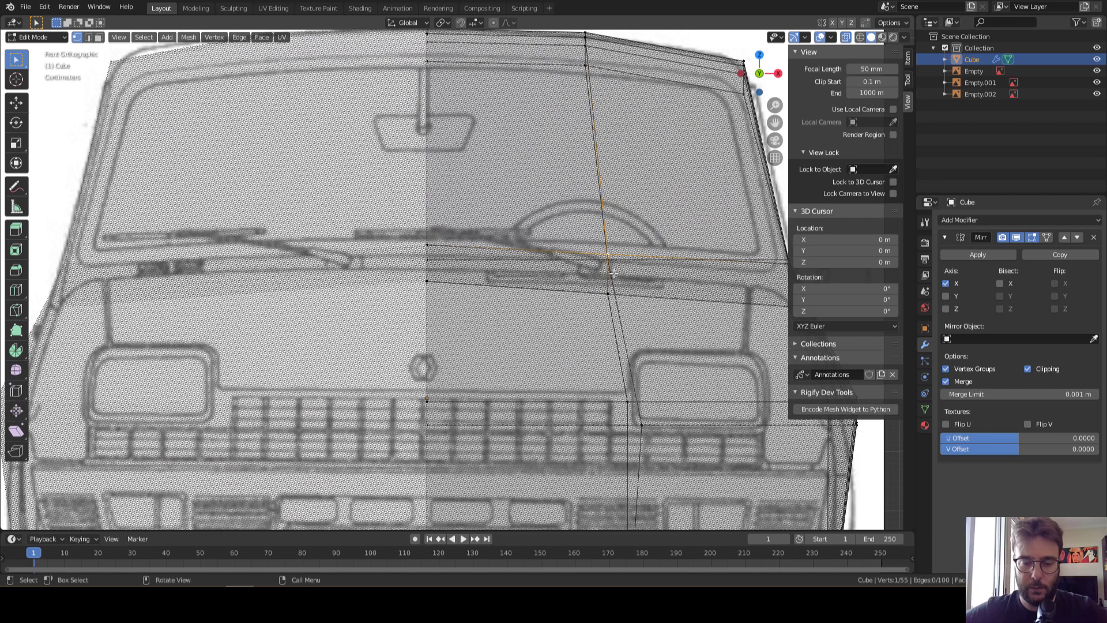
pyautogui.press('g')
pyautogui.press('z')
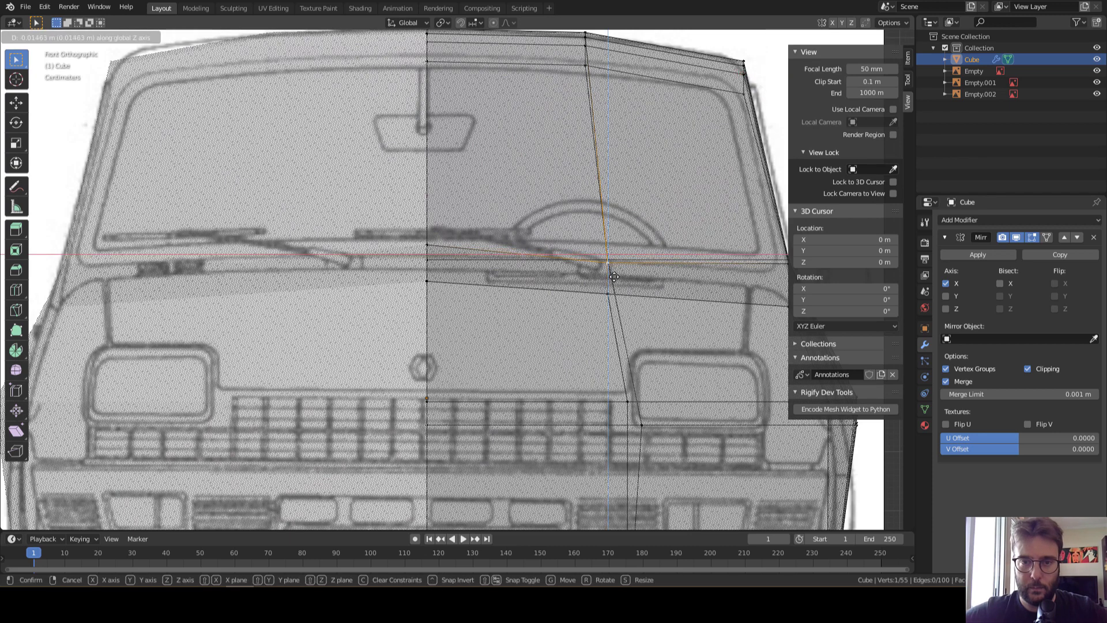
pyautogui.click(615, 278)
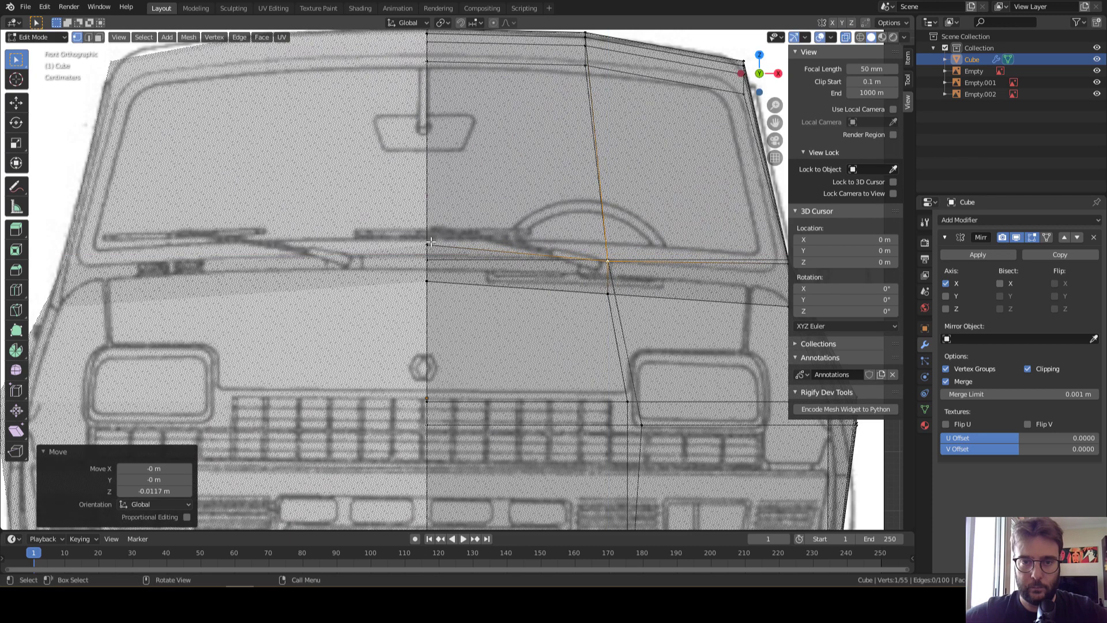
# Nudge the centre windshield-base vertex down 0.0215 m, then show the mesh solid
pyautogui.moveTo(430, 242); pyautogui.dragTo(585, 206, button='middle')
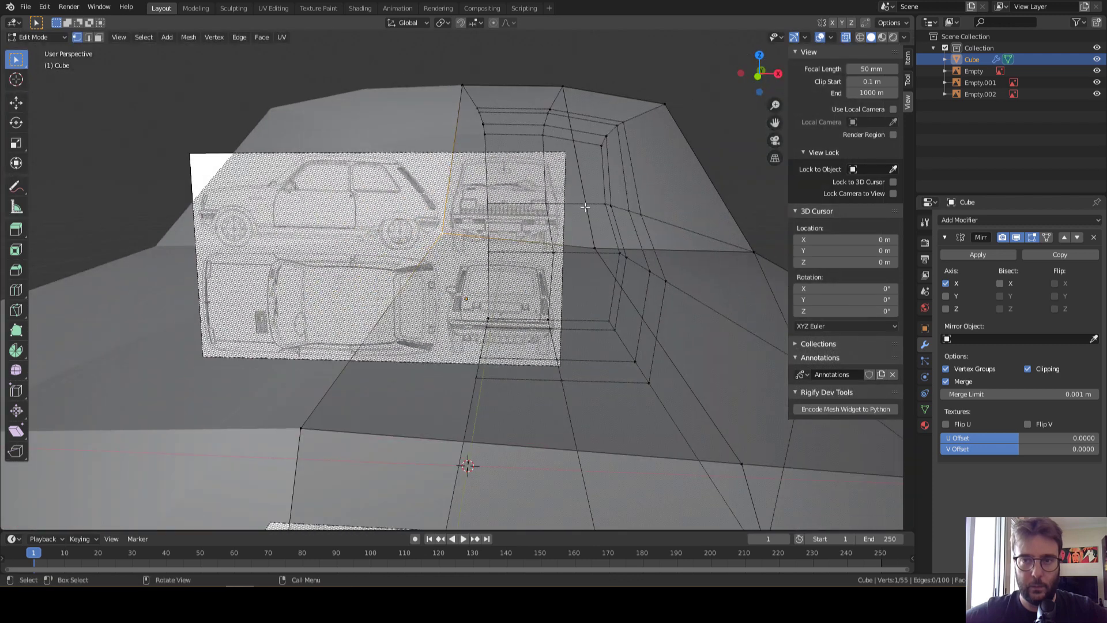
pyautogui.click(760, 80)
pyautogui.press('g')
pyautogui.press('x')
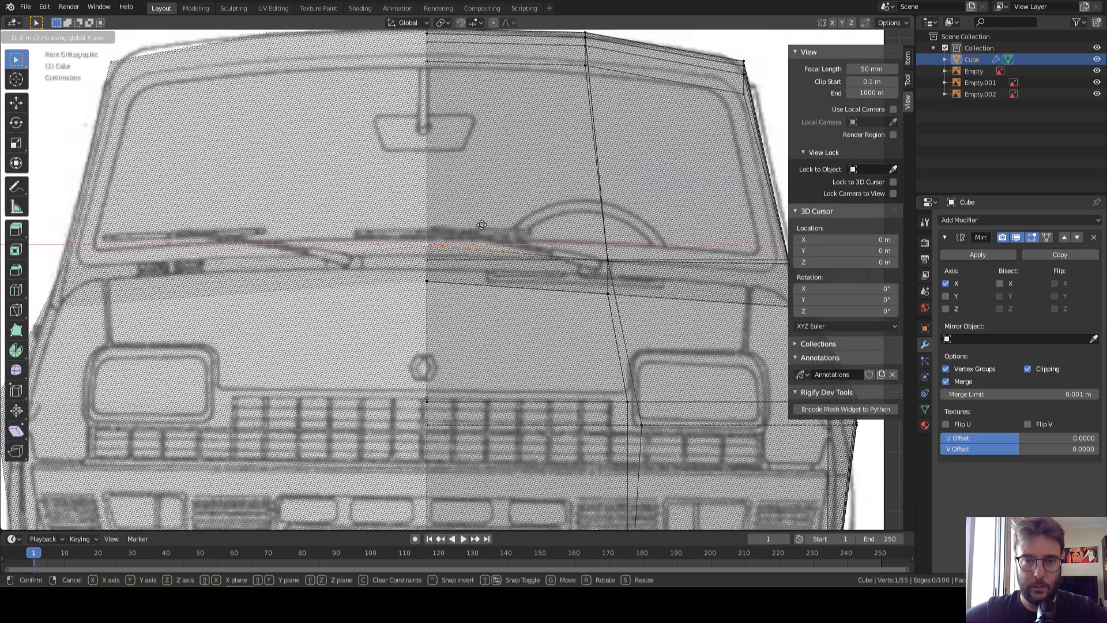
pyautogui.press('z')
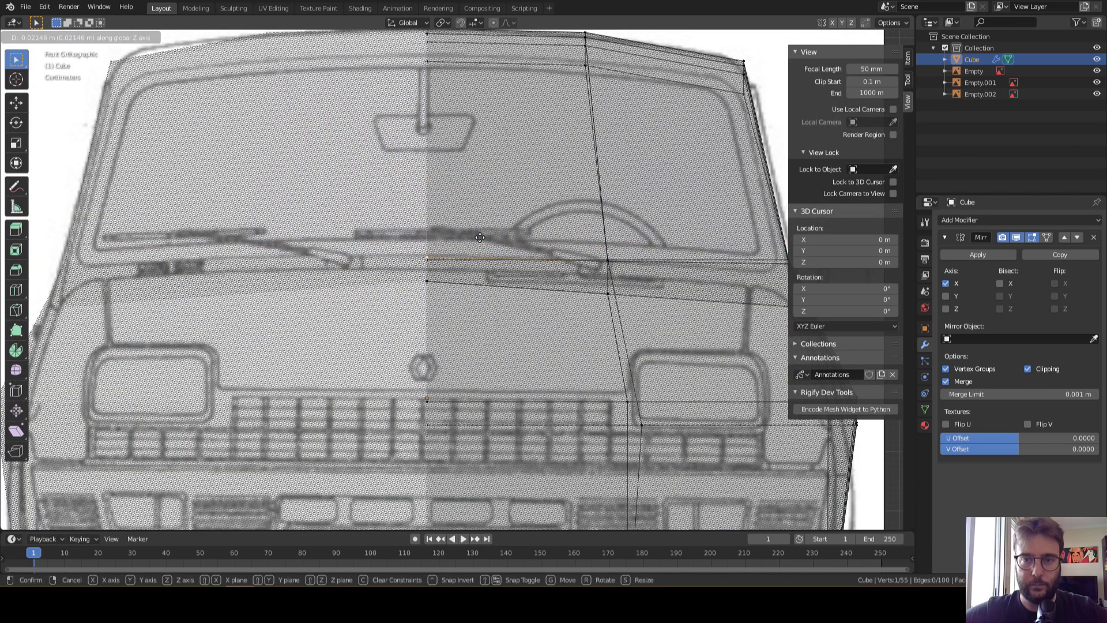
pyautogui.click(480, 237)
pyautogui.scroll(-3, 583, 238)
pyautogui.scroll(-2, 599, 188)
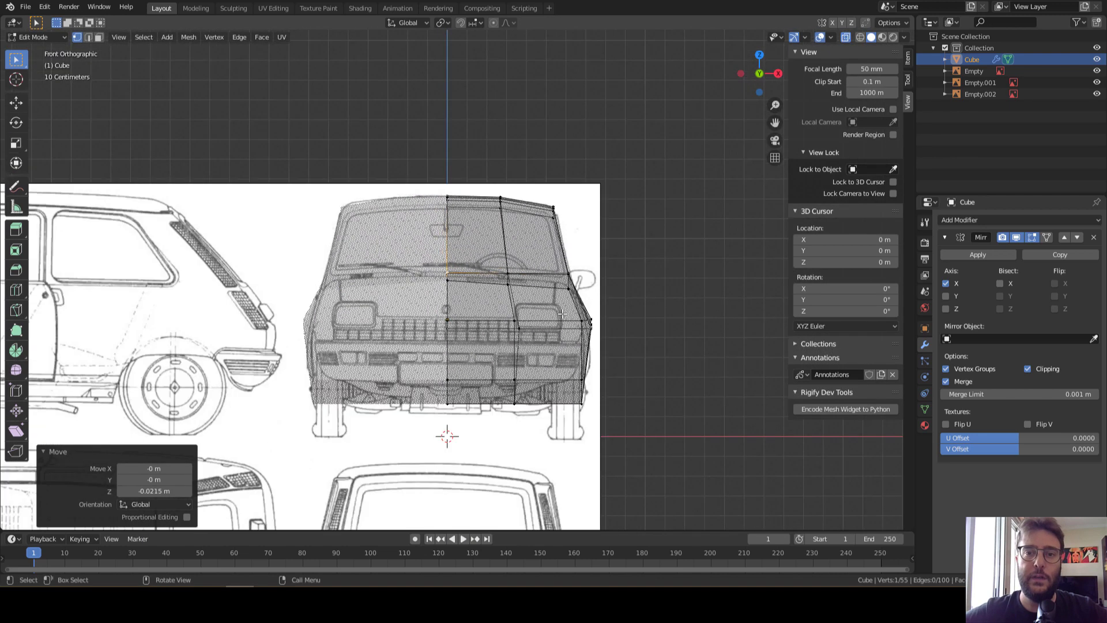
pyautogui.moveTo(599, 188); pyautogui.dragTo(519, 276, button='middle')
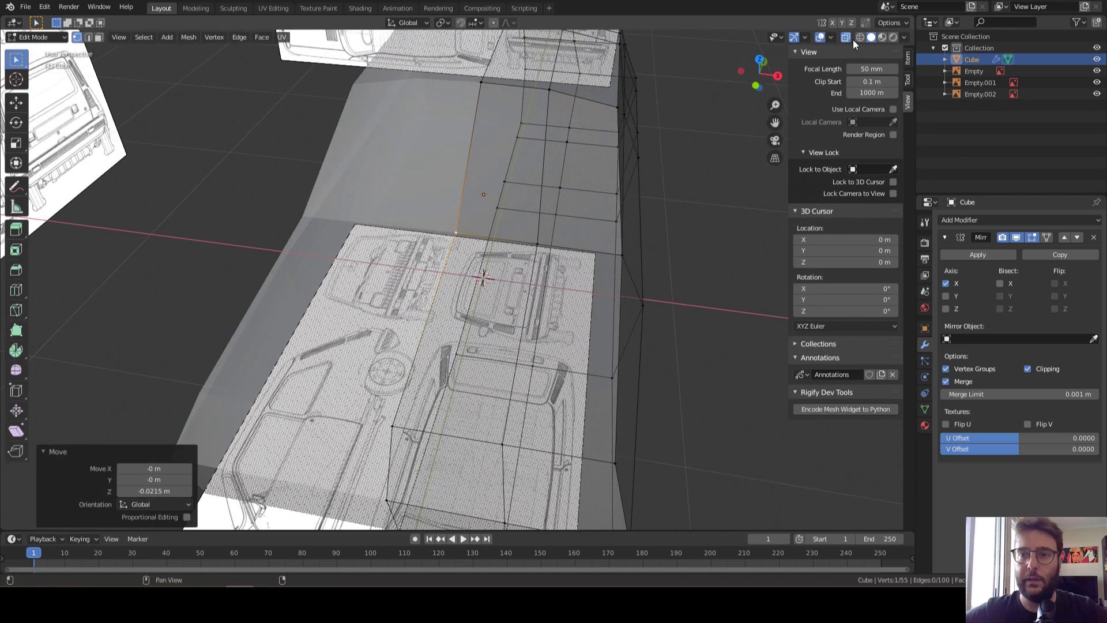
pyautogui.click(846, 40)
# Inset both windshield faces by 0.06002 m with Boundary turned off
pyautogui.moveTo(636, 205)
pyautogui.mouseDown(button='middle')
pyautogui.moveTo(617, 155)
pyautogui.moveTo(579, 168)
pyautogui.mouseUp(button='middle')
pyautogui.press('3')
pyautogui.click(549, 160)
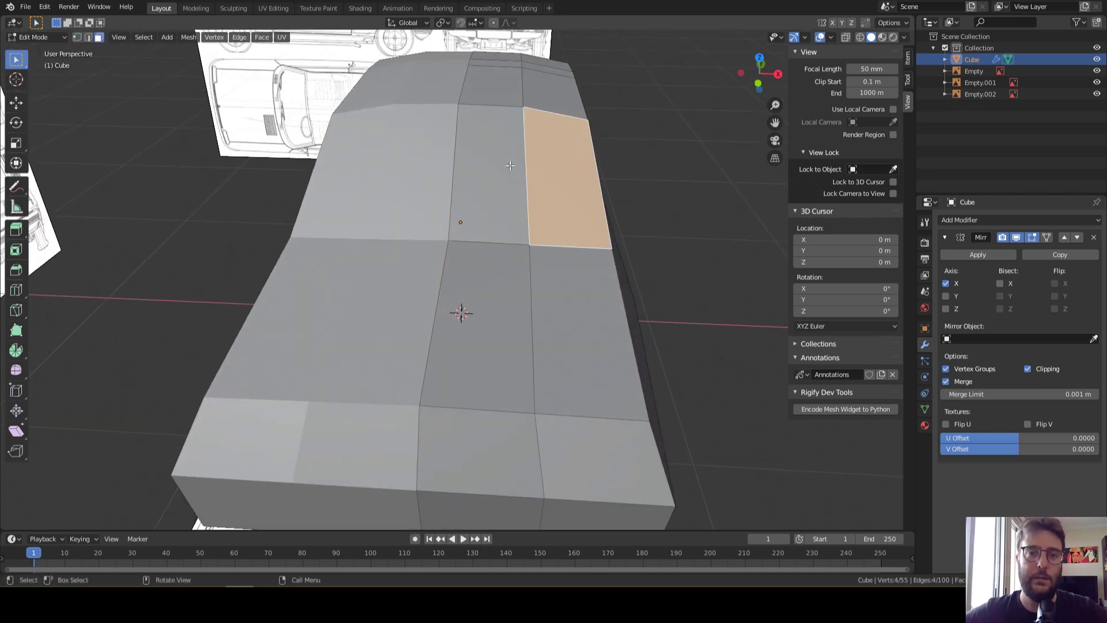
pyautogui.keyDown('shift'); pyautogui.click(509, 164); pyautogui.keyUp('shift')
pyautogui.moveTo(531, 180); pyautogui.dragTo(597, 167, button='middle')
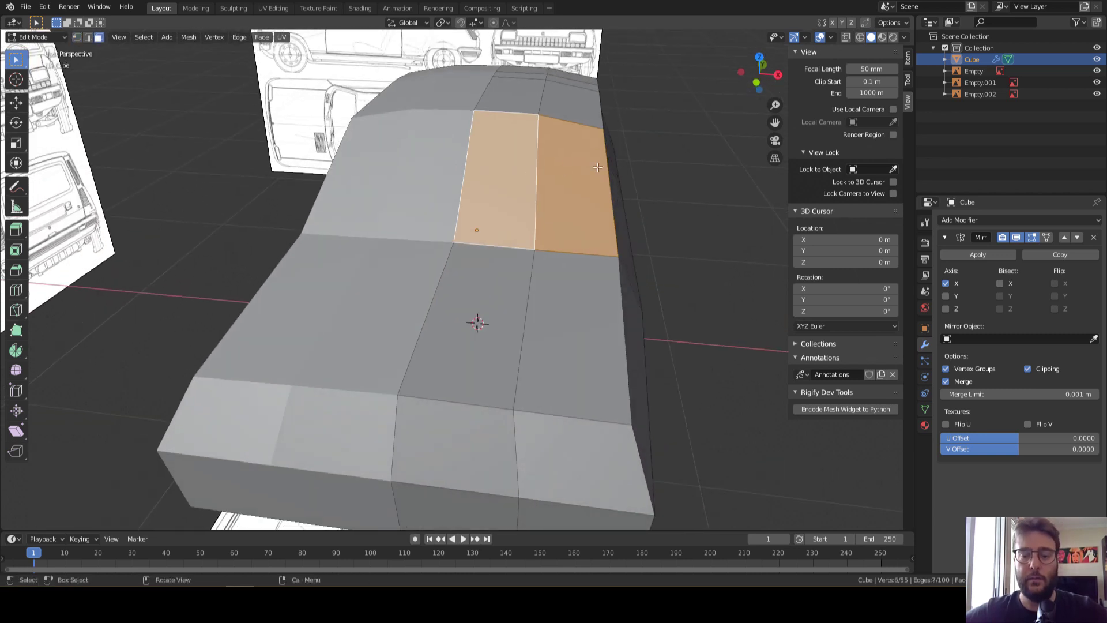
pyautogui.press('i')
pyautogui.click(576, 182)
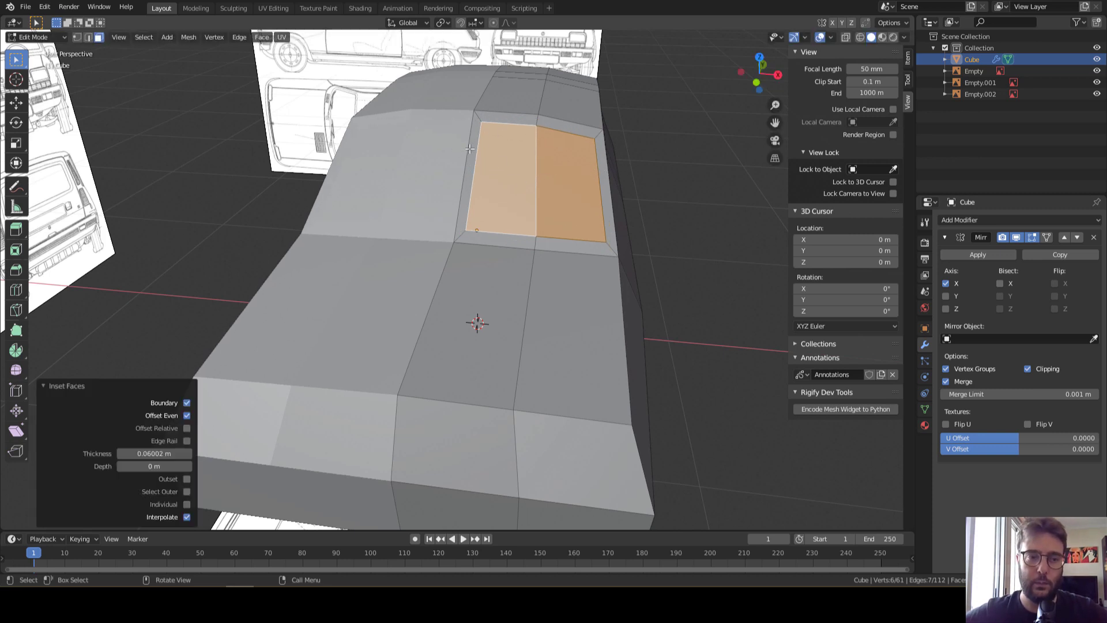
pyautogui.click(187, 403)
pyautogui.moveTo(513, 177)
pyautogui.mouseDown(button='middle')
pyautogui.moveTo(521, 150)
pyautogui.moveTo(672, 259)
pyautogui.moveTo(694, 215)
pyautogui.moveTo(568, 144)
pyautogui.mouseUp(button='middle')
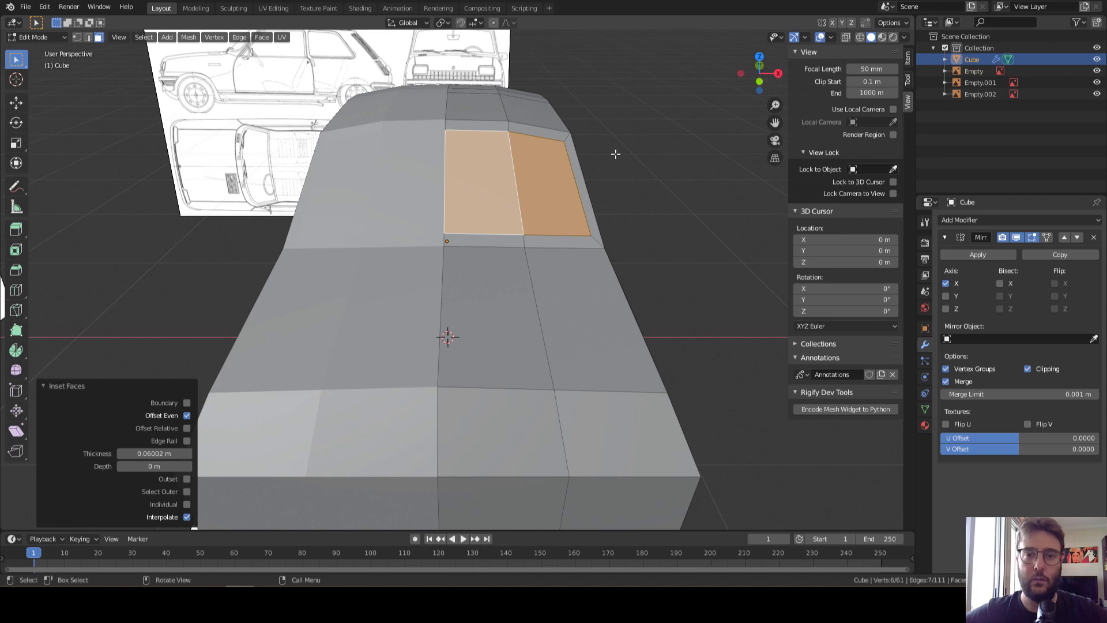
# Scale the inset windshield faces to 0.914 to fit the front blueprint's glass
pyautogui.click(759, 84)
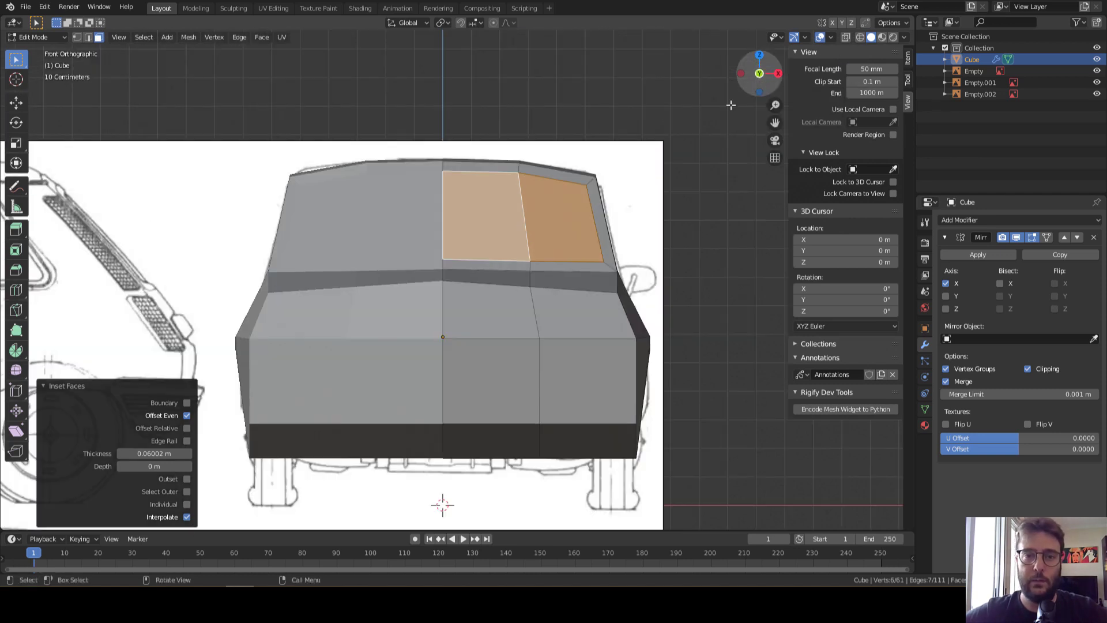
pyautogui.click(860, 37)
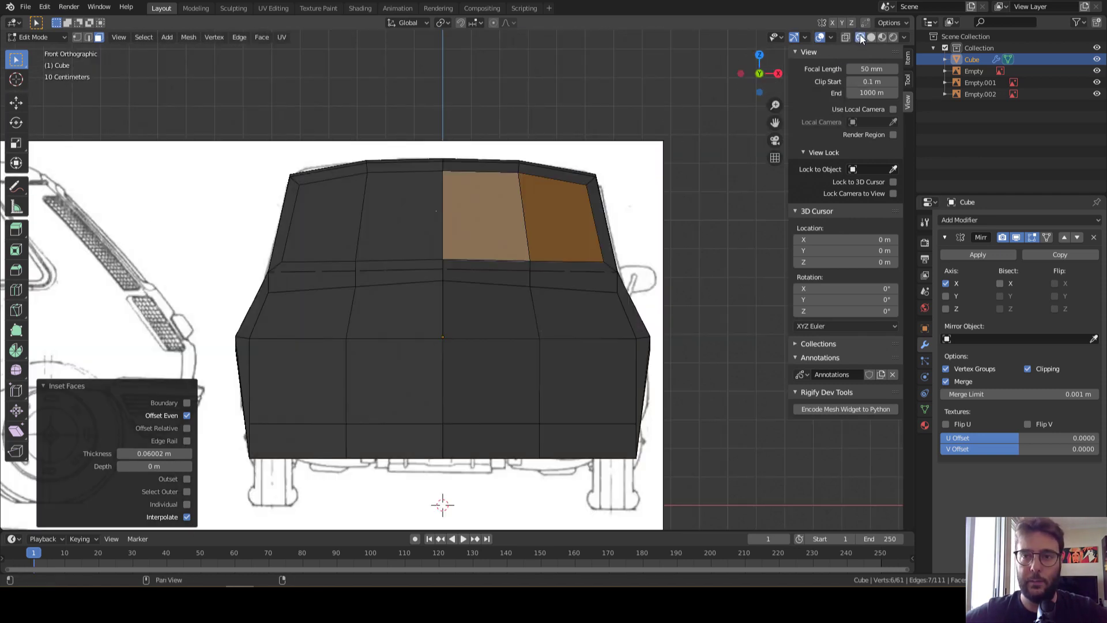
pyautogui.click(866, 38)
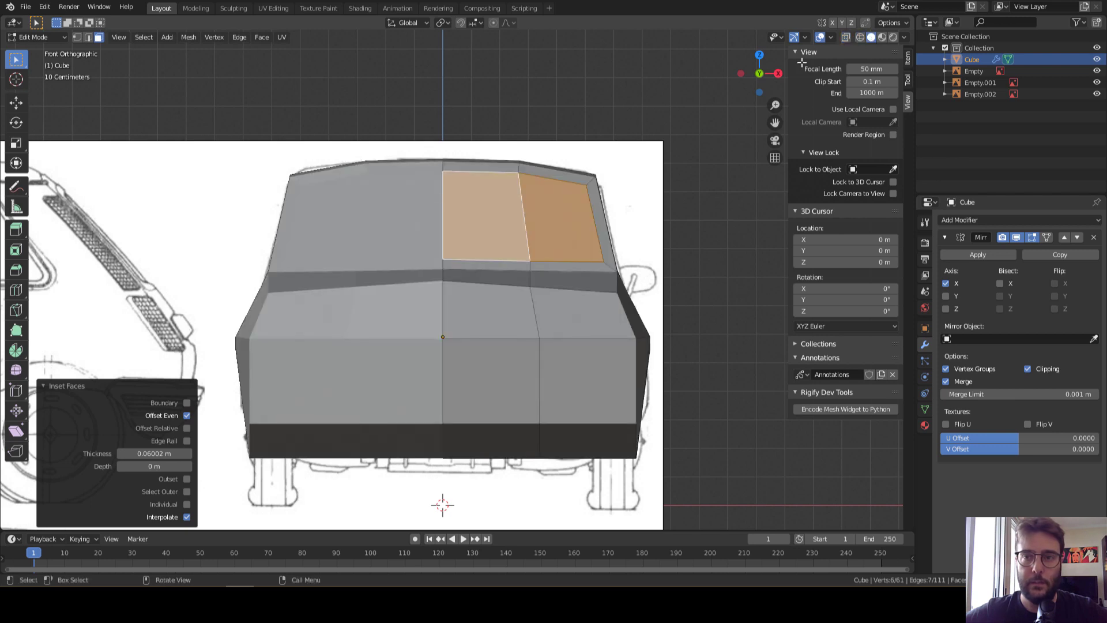
pyautogui.click(845, 36)
pyautogui.scroll(2, 544, 155)
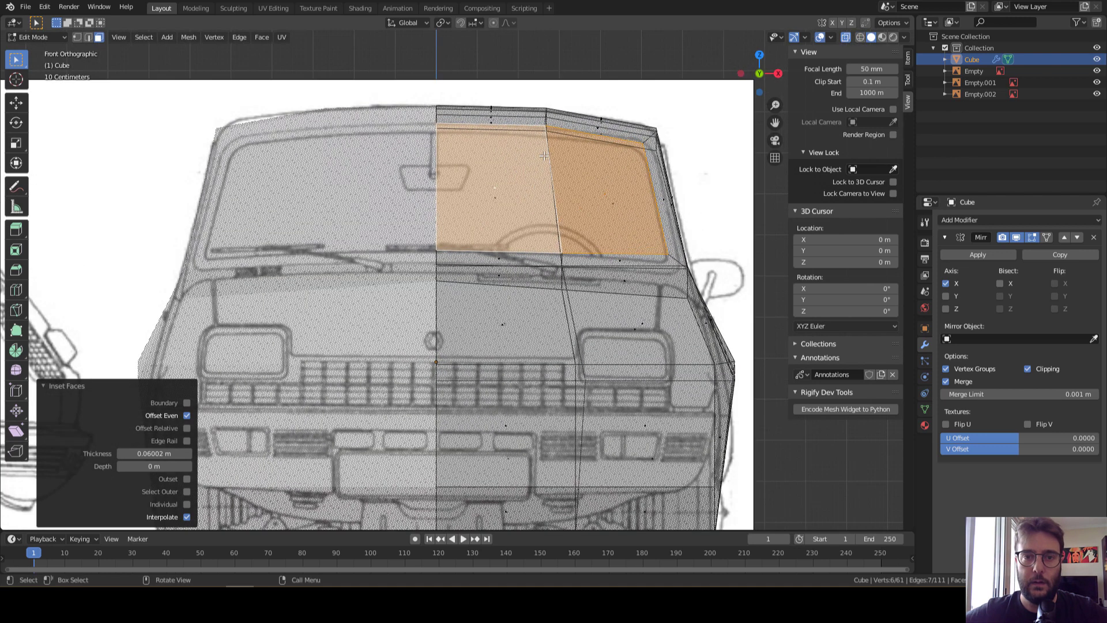
pyautogui.scroll(1, 545, 138)
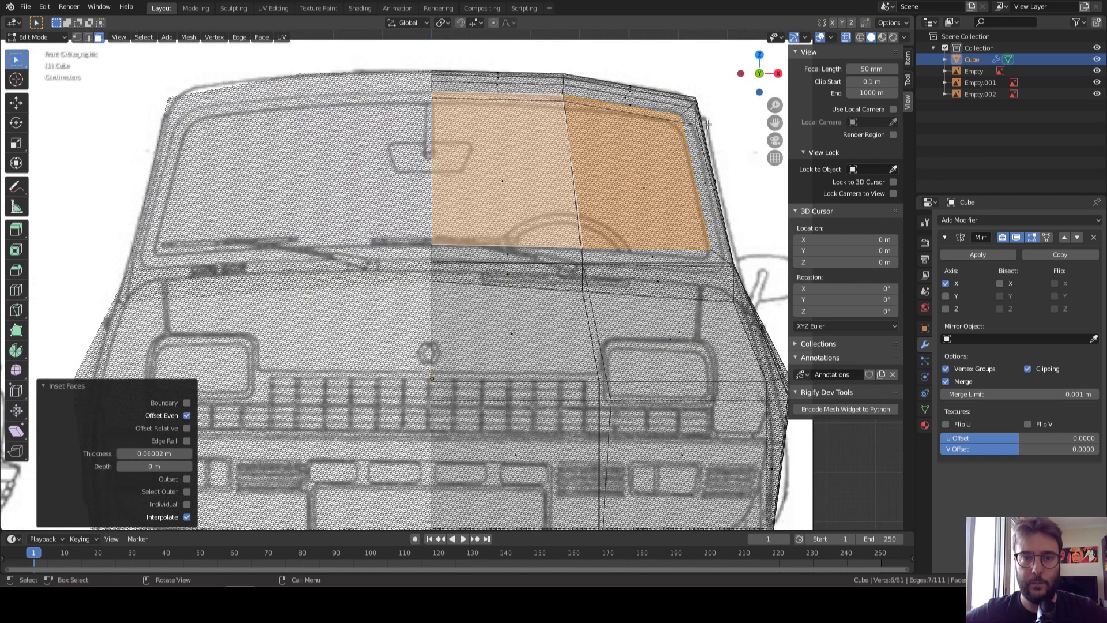
pyautogui.press('s')
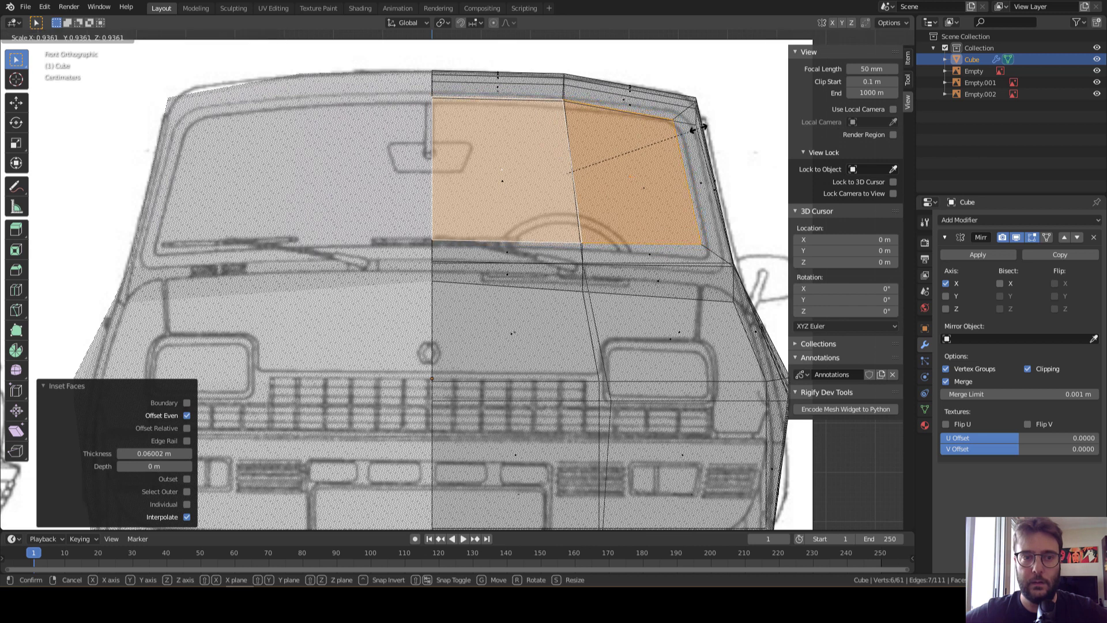
pyautogui.click(690, 132)
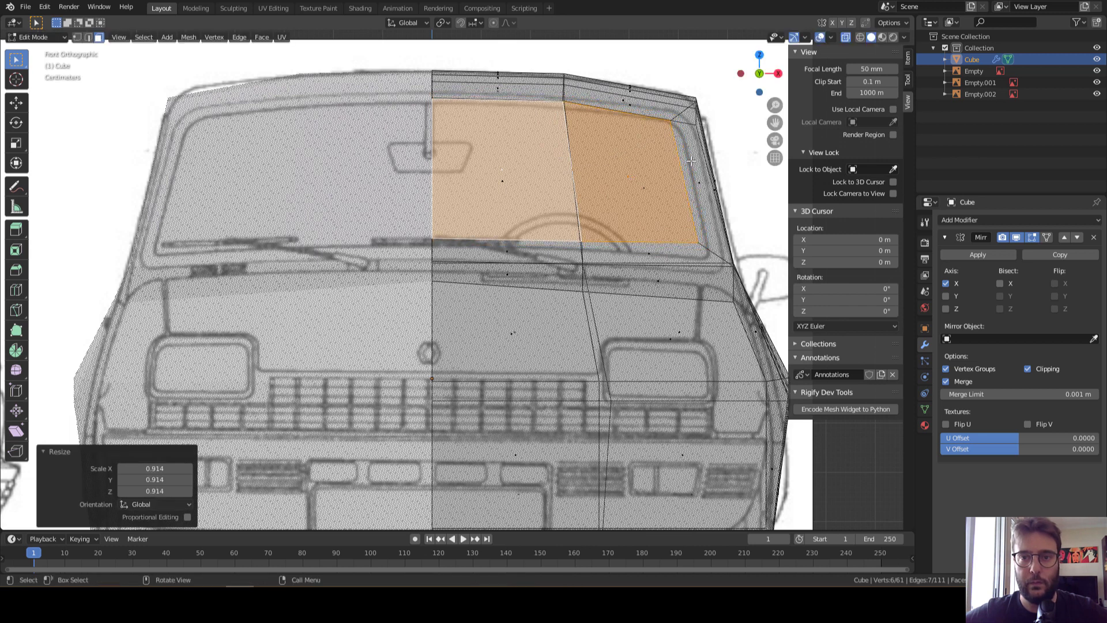
pyautogui.press('2')
pyautogui.click(690, 179)
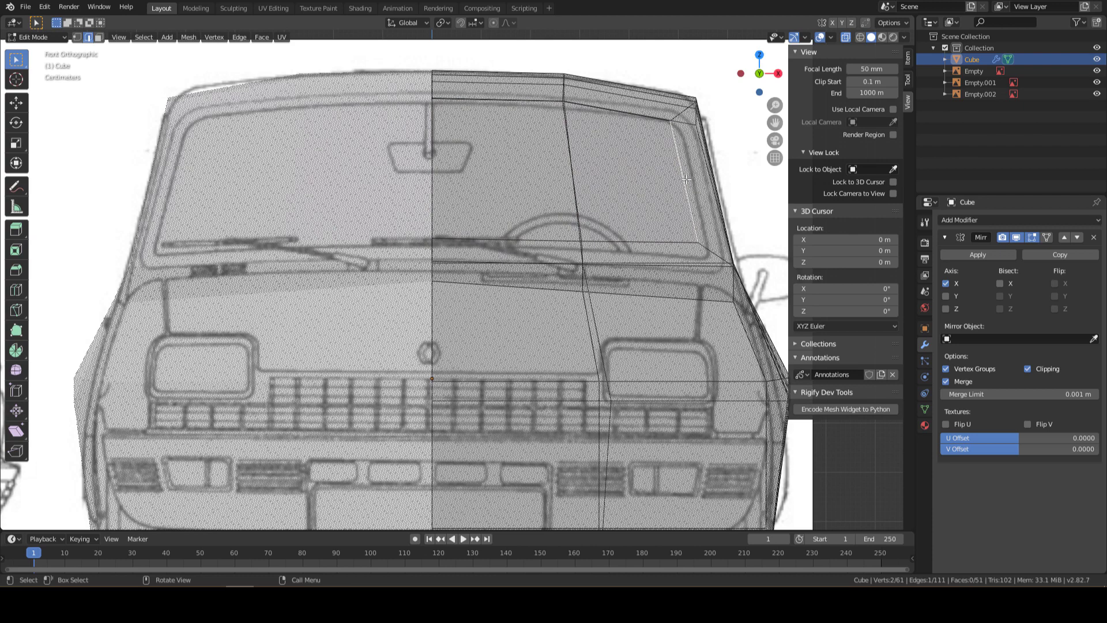
# Lower the windshield corner vertex slightly along Z in the front view
pyautogui.press('1')
pyautogui.click(683, 129)
pyautogui.press('g')
pyautogui.press('z')
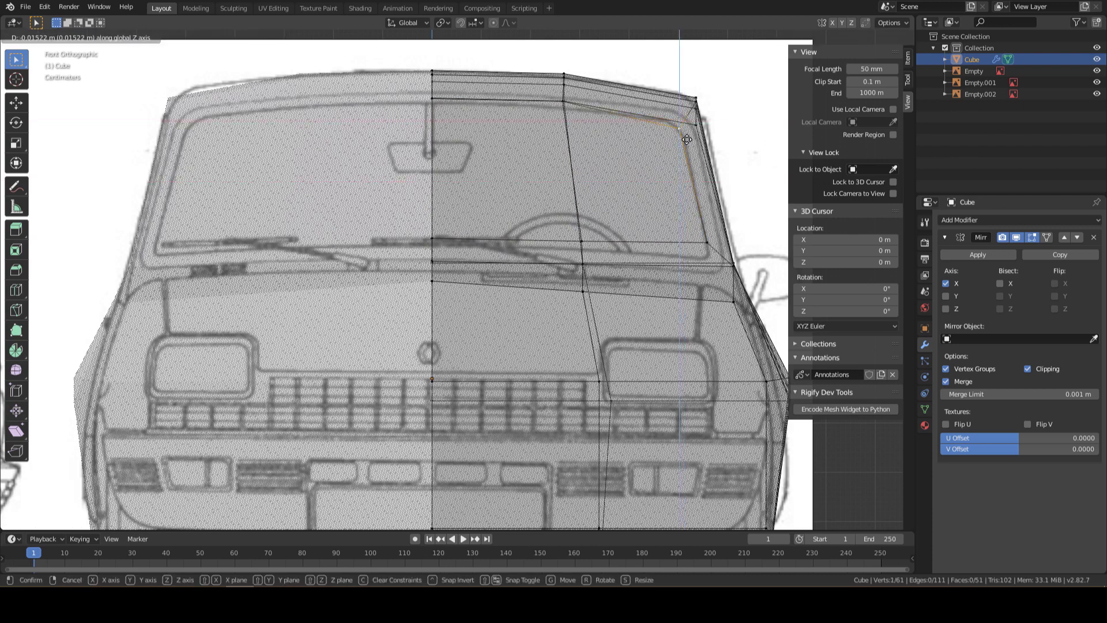
pyautogui.click(686, 139)
# Lower the next windshield-top vertex along Z after checking it in 3D
pyautogui.click(562, 106)
pyautogui.moveTo(565, 110); pyautogui.dragTo(634, 150, button='middle')
pyautogui.press('KP_1')
pyautogui.press('g')
pyautogui.press('z')
pyautogui.click(593, 114)
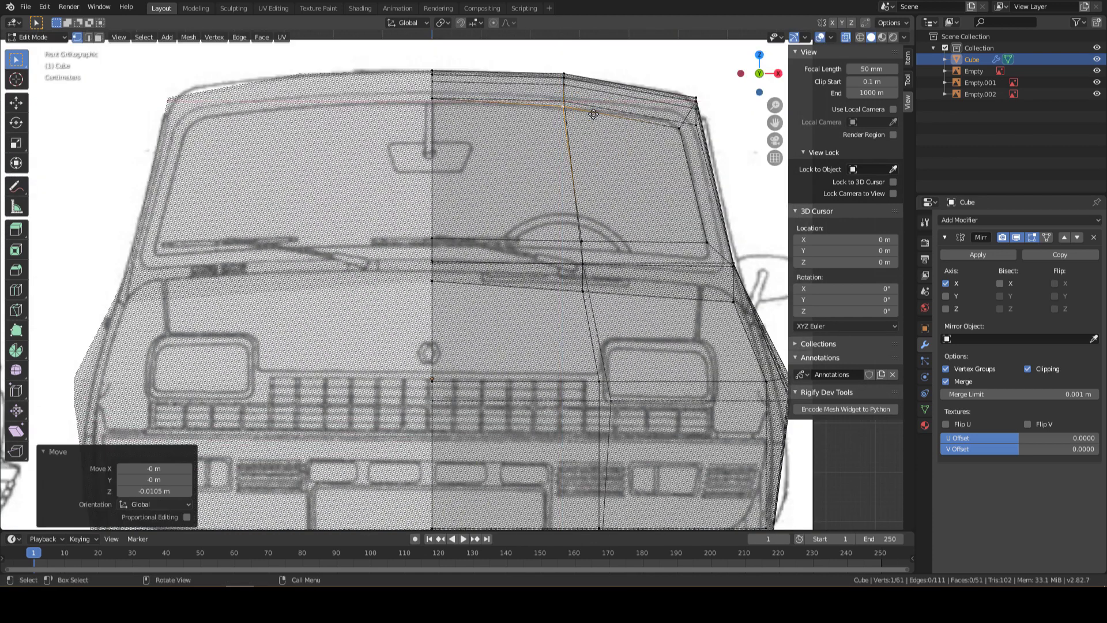
# Lower the top-centre windshield vertex along Z to match the front blueprint
pyautogui.click(432, 99)
pyautogui.moveTo(432, 99); pyautogui.dragTo(459, 109, button='middle')
pyautogui.press('KP_1')
pyautogui.press('g')
pyautogui.press('z')
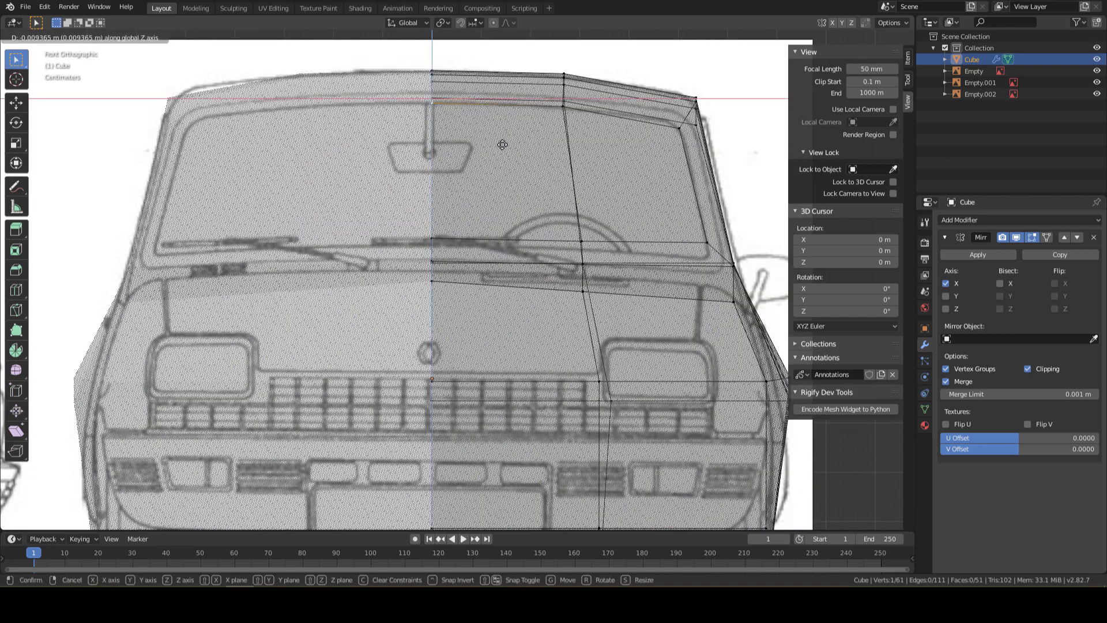
pyautogui.click(502, 145)
# Lower another roof vertex along Z after inspecting the roof in perspective
pyautogui.moveTo(580, 237)
pyautogui.mouseDown(button='middle')
pyautogui.moveTo(597, 246)
pyautogui.moveTo(512, 229)
pyautogui.mouseUp(button='middle')
pyautogui.press('KP_1')
pyautogui.press('g')
pyautogui.press('z')
pyautogui.click(597, 254)
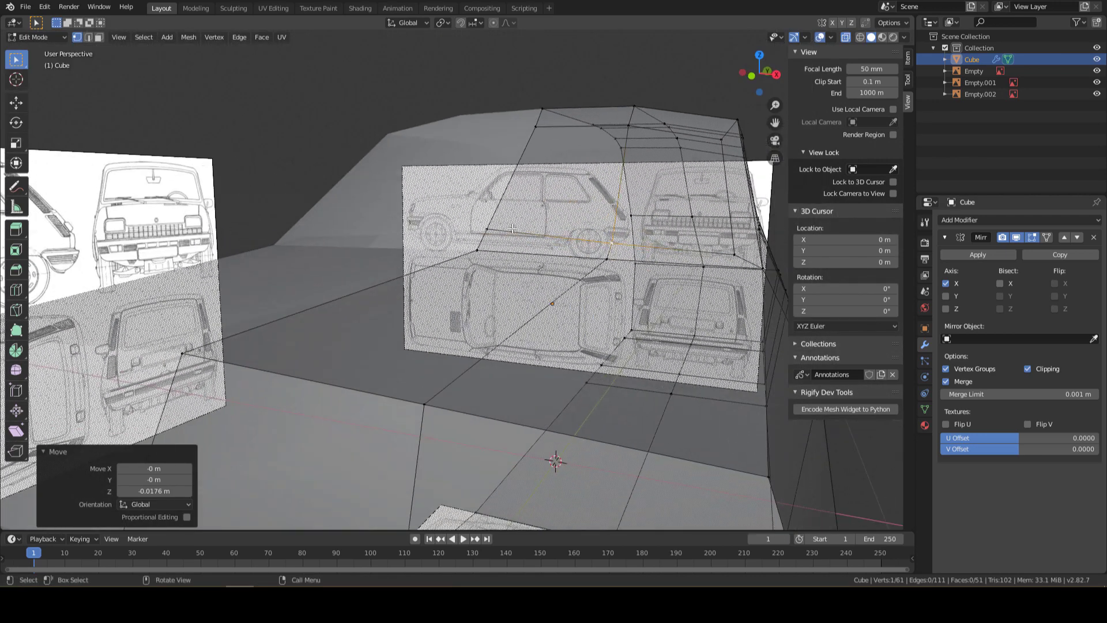
# Lower a body centre-line vertex along Z, then orbit around the car to review
pyautogui.click(487, 229)
pyautogui.press('KP_1')
pyautogui.press('g')
pyautogui.press('z')
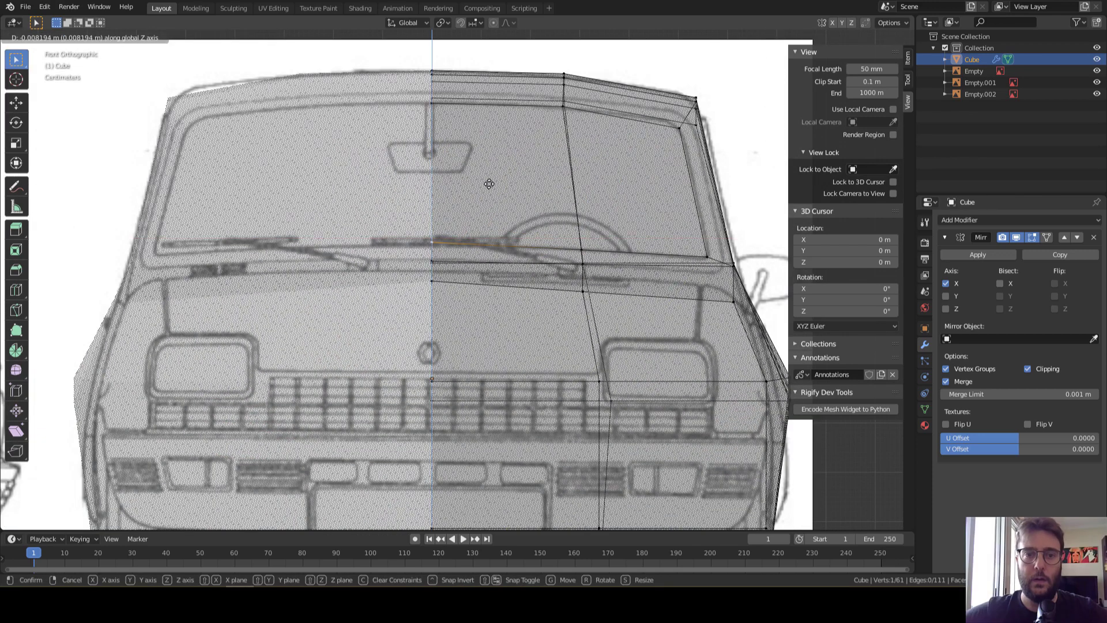
pyautogui.click(488, 185)
pyautogui.moveTo(489, 186)
pyautogui.mouseDown(button='middle')
pyautogui.moveTo(487, 233)
pyautogui.moveTo(531, 201)
pyautogui.moveTo(670, 207)
pyautogui.mouseUp(button='middle')
pyautogui.moveTo(713, 152); pyautogui.dragTo(648, 199, button='middle')
# Extrude the two adjacent windscreen faces inward by 0.0184 m to recess the glass
pyautogui.press('3')
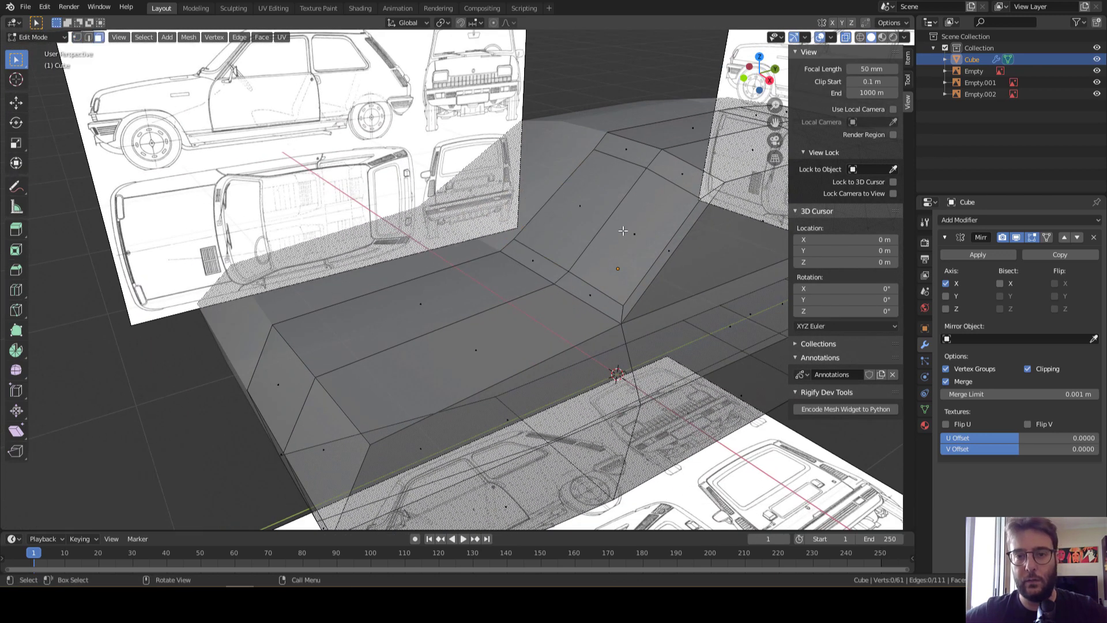
pyautogui.click(623, 231)
pyautogui.keyDown('shift'); pyautogui.click(589, 210); pyautogui.keyUp('shift')
pyautogui.moveTo(589, 210); pyautogui.dragTo(643, 245, button='middle')
pyautogui.press('e')
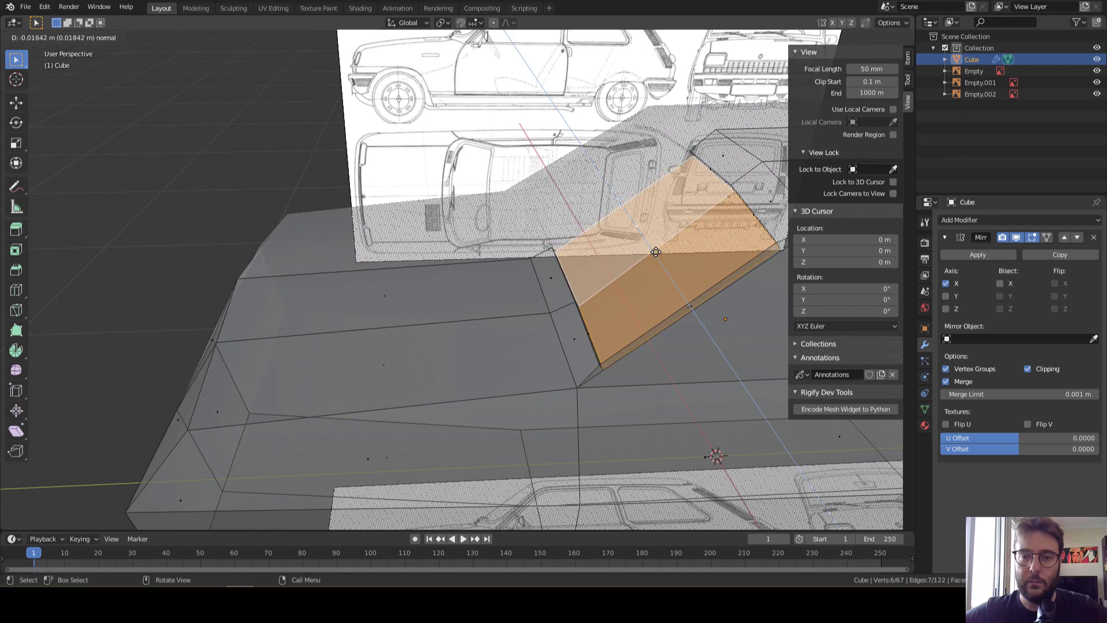
pyautogui.click(656, 252)
pyautogui.moveTo(656, 252); pyautogui.dragTo(5, 234, button='middle')
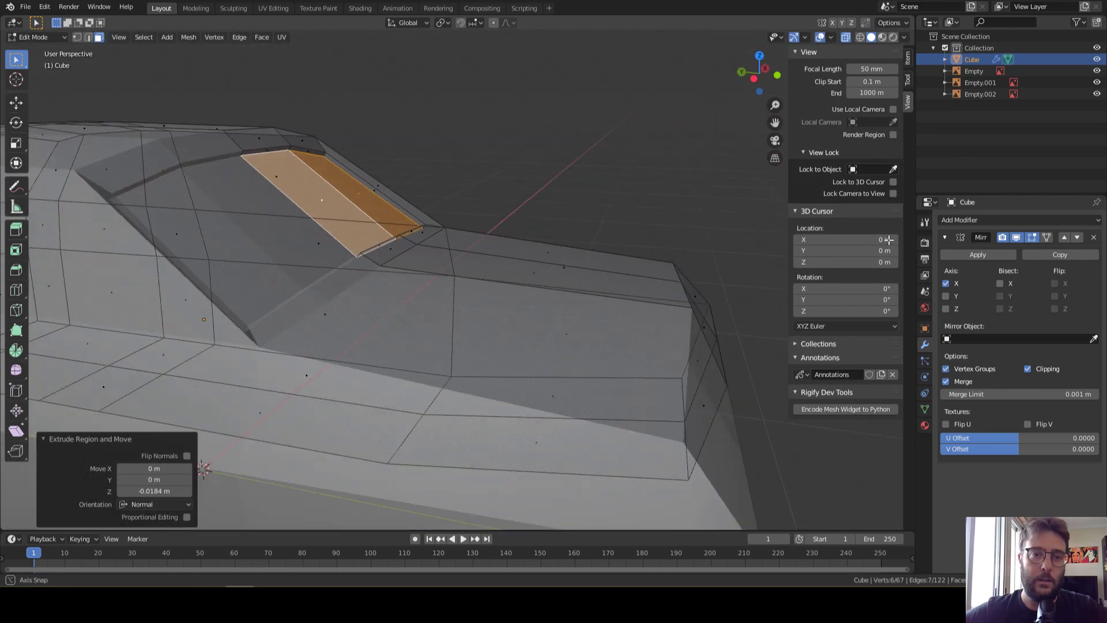
pyautogui.moveTo(4, 234)
pyautogui.mouseDown(button='middle')
pyautogui.moveTo(742, 188)
pyautogui.moveTo(431, 235)
pyautogui.moveTo(551, 246)
pyautogui.moveTo(628, 279)
pyautogui.moveTo(398, 301)
pyautogui.moveTo(516, 294)
pyautogui.mouseUp(button='middle')
pyautogui.click(690, 198)
pyautogui.scroll(-5, 690, 197)
pyautogui.scroll(1, 432, 236)
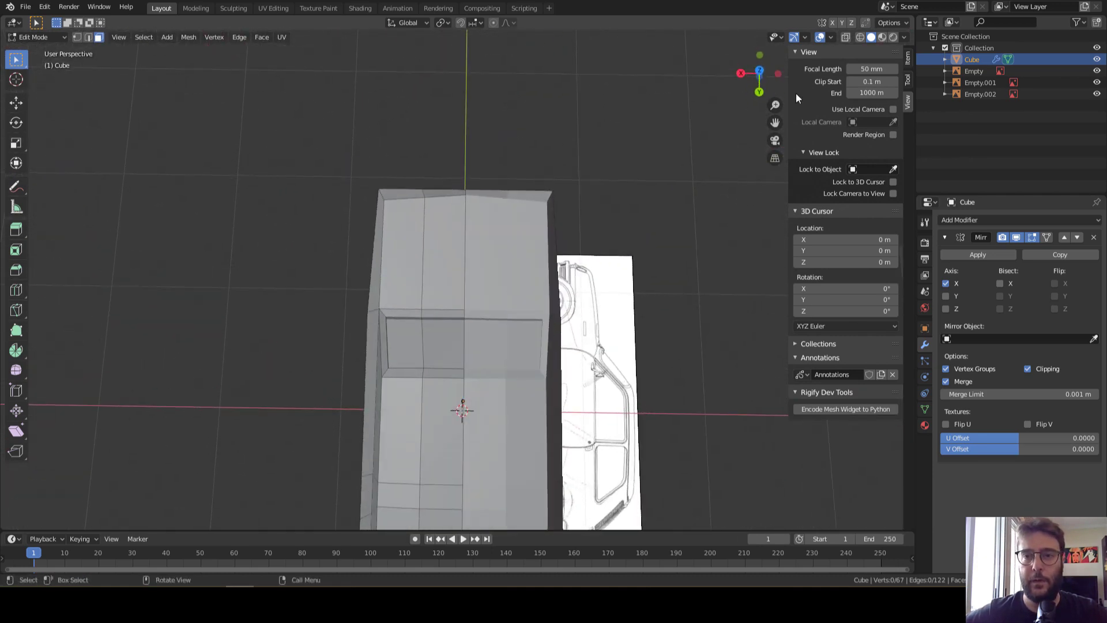
# View the car in Top Orthographic with X-ray on, zoomed in on the front
pyautogui.click(760, 73)
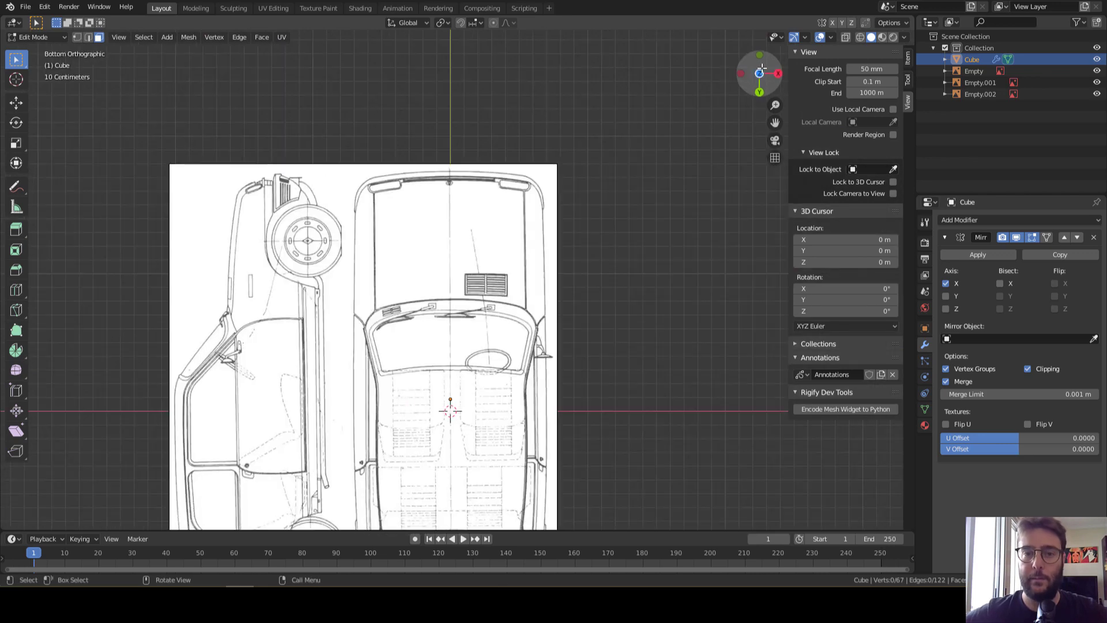
pyautogui.click(760, 72)
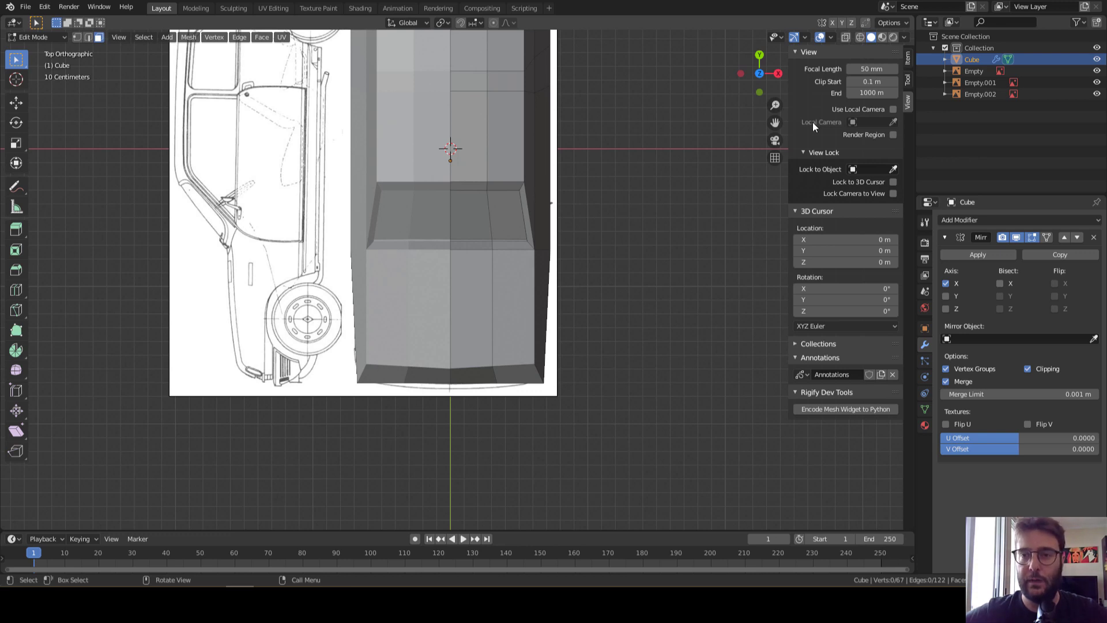
pyautogui.click(845, 38)
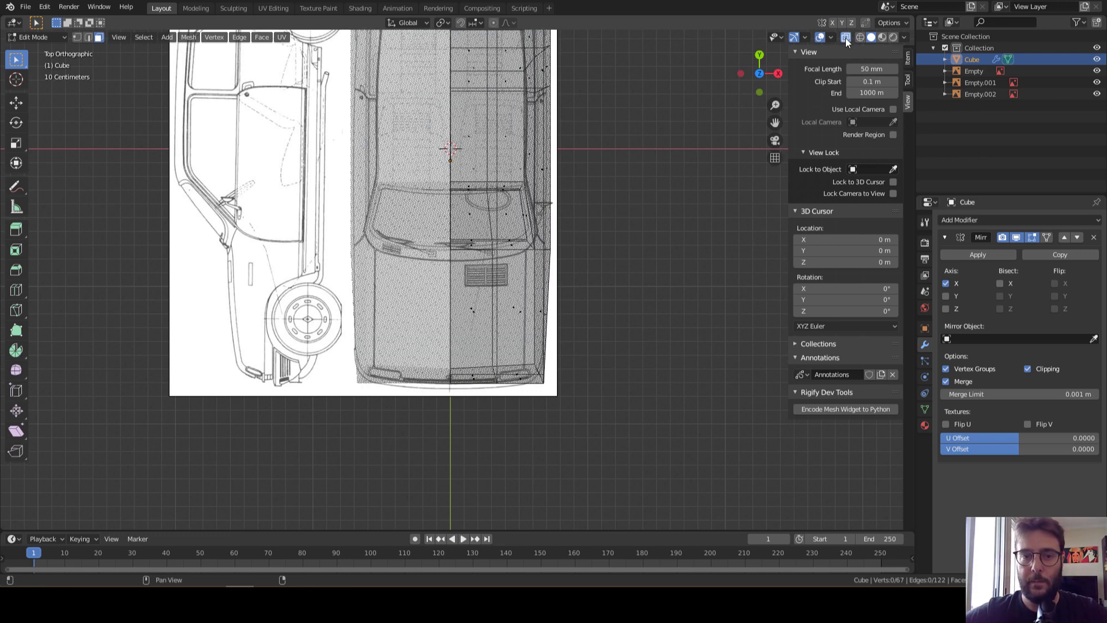
pyautogui.scroll(1, 475, 407)
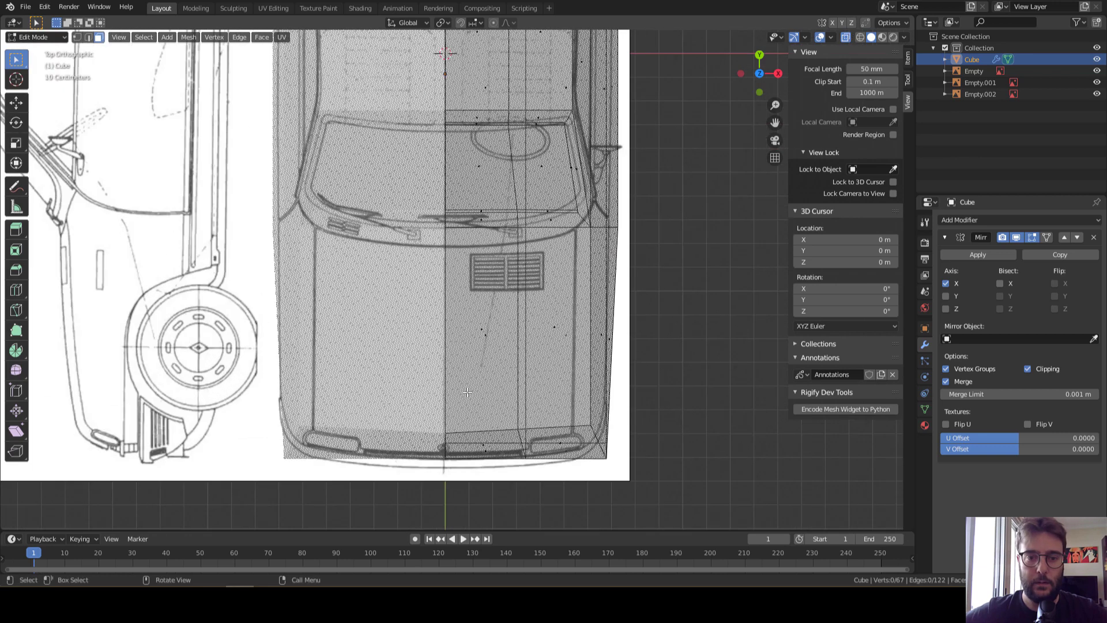
pyautogui.scroll(1, 508, 398)
pyautogui.scroll(1, 553, 384)
pyautogui.scroll(1, 603, 369)
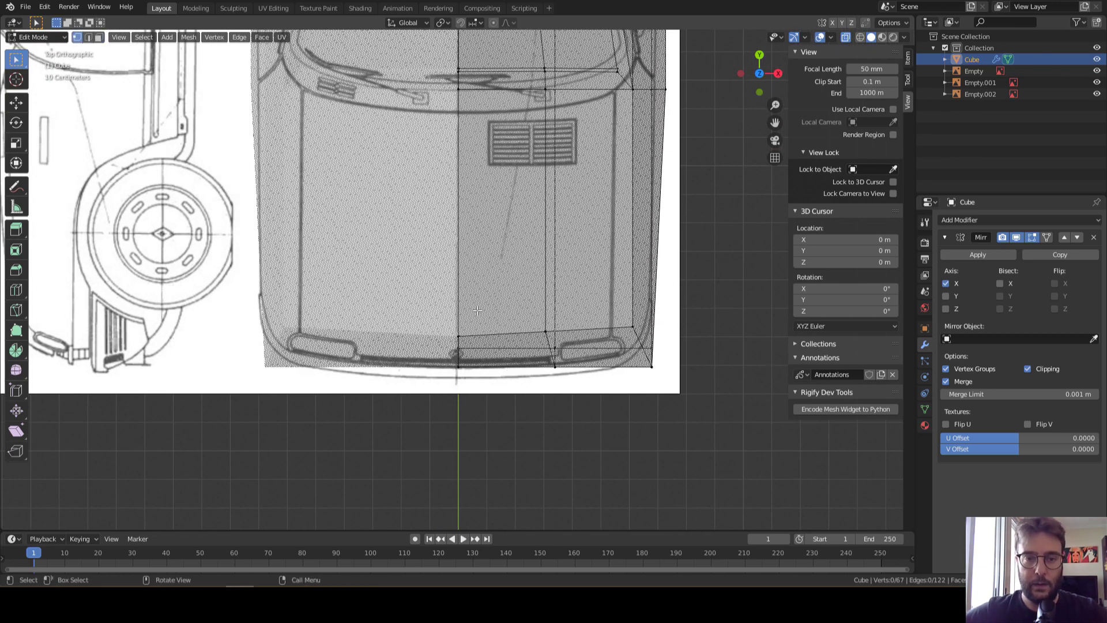
# Move the nose centre vertices and the adjacent vertex column along Y to the blueprint edge
pyautogui.moveTo(477, 310); pyautogui.dragTo(437, 410)
pyautogui.press('g')
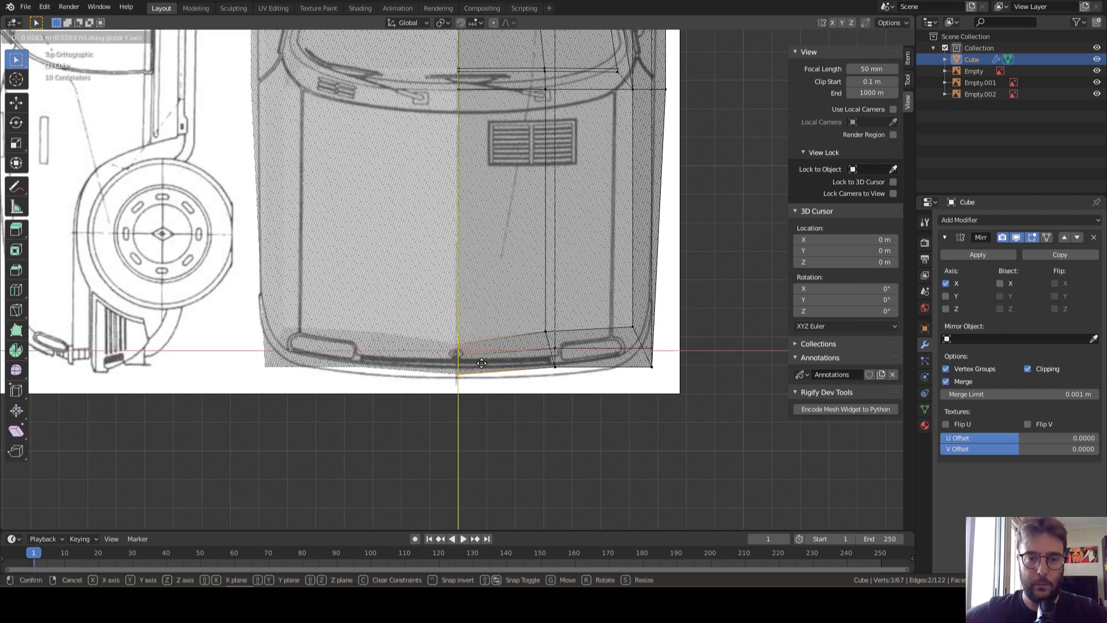
pyautogui.press('y')
pyautogui.click(494, 365)
pyautogui.click(544, 332)
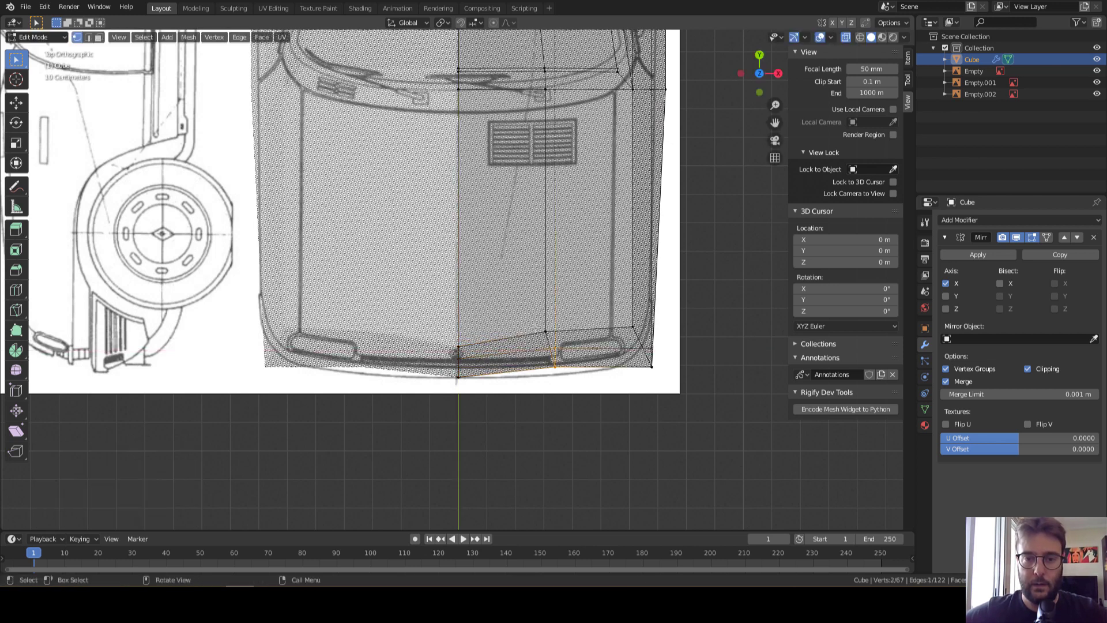
pyautogui.press('b')
pyautogui.moveTo(568, 385); pyautogui.dragTo(539, 326)
pyautogui.press('g')
pyautogui.press('y')
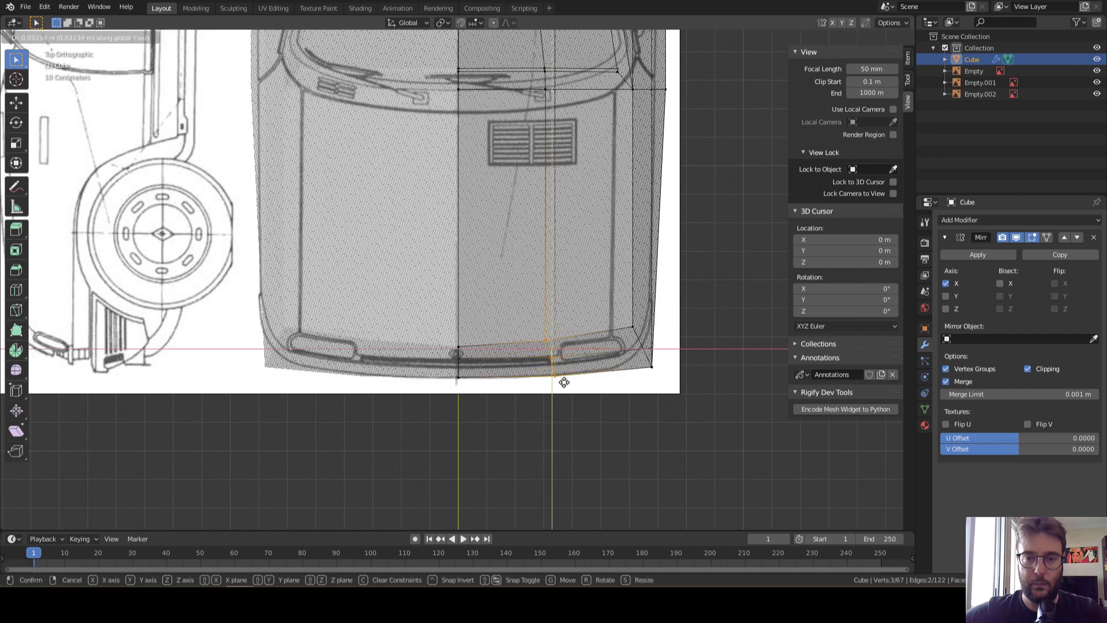
pyautogui.click(563, 379)
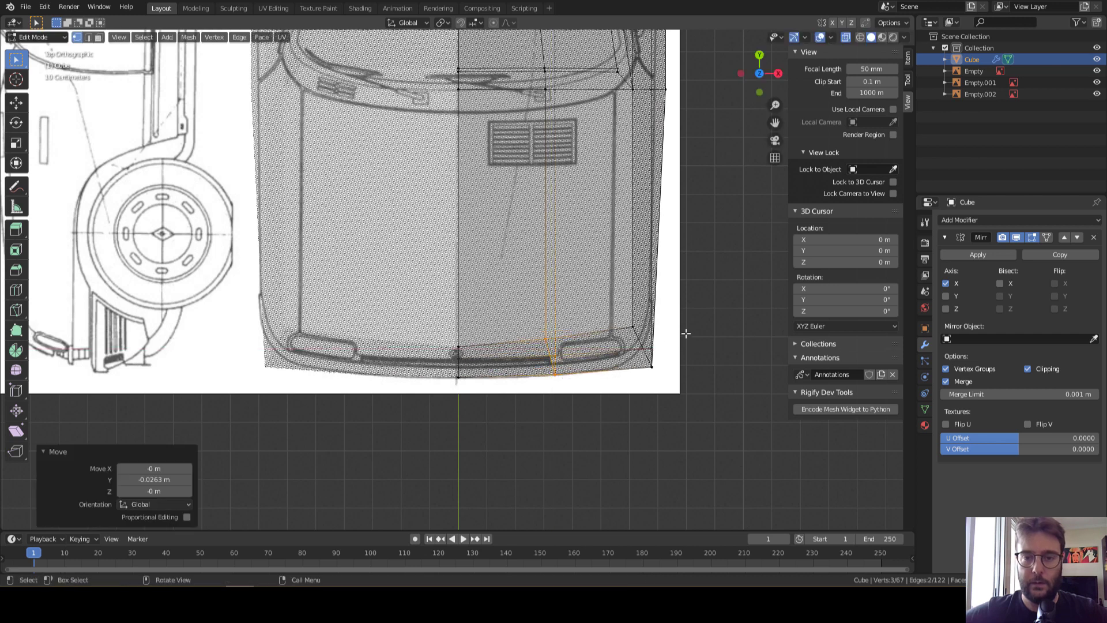
# Place the outer front-corner vertex on the blueprint outline and nudge a neighbouring vertex
pyautogui.click(654, 367)
pyautogui.press('g')
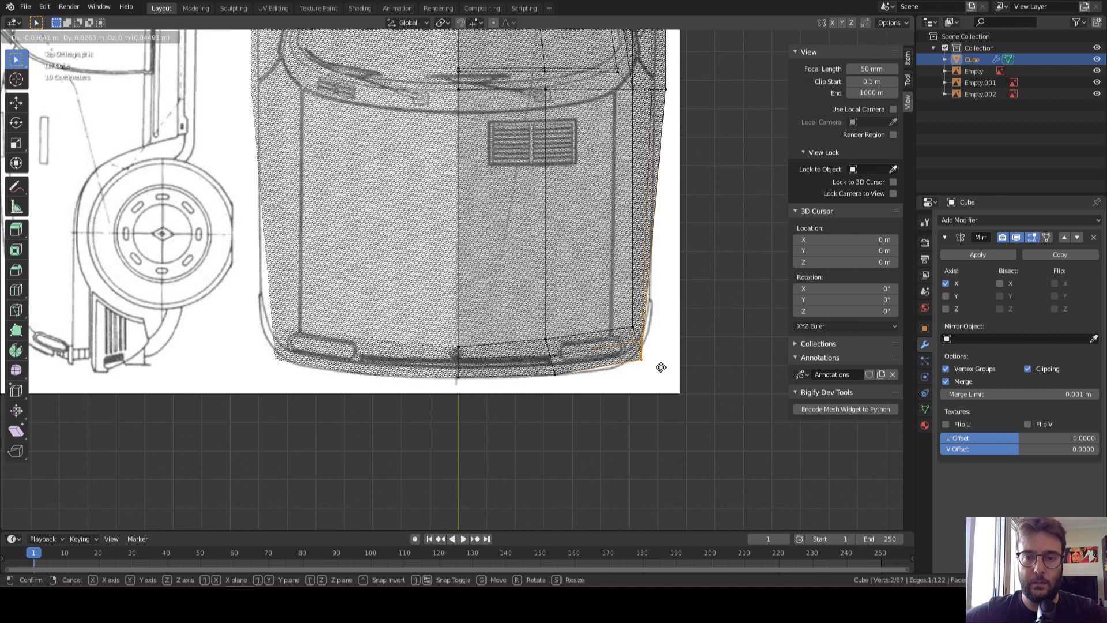
pyautogui.click(661, 368)
pyautogui.click(546, 340)
pyautogui.press('g')
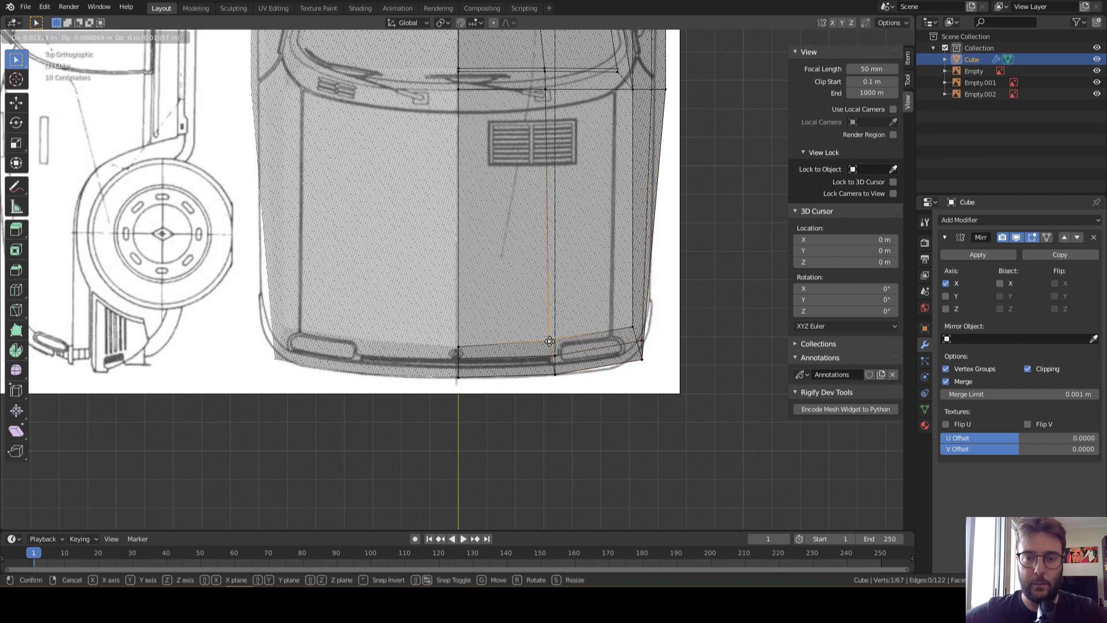
# Fit two side vertices near the front corner onto the body's side outline
pyautogui.click(631, 329)
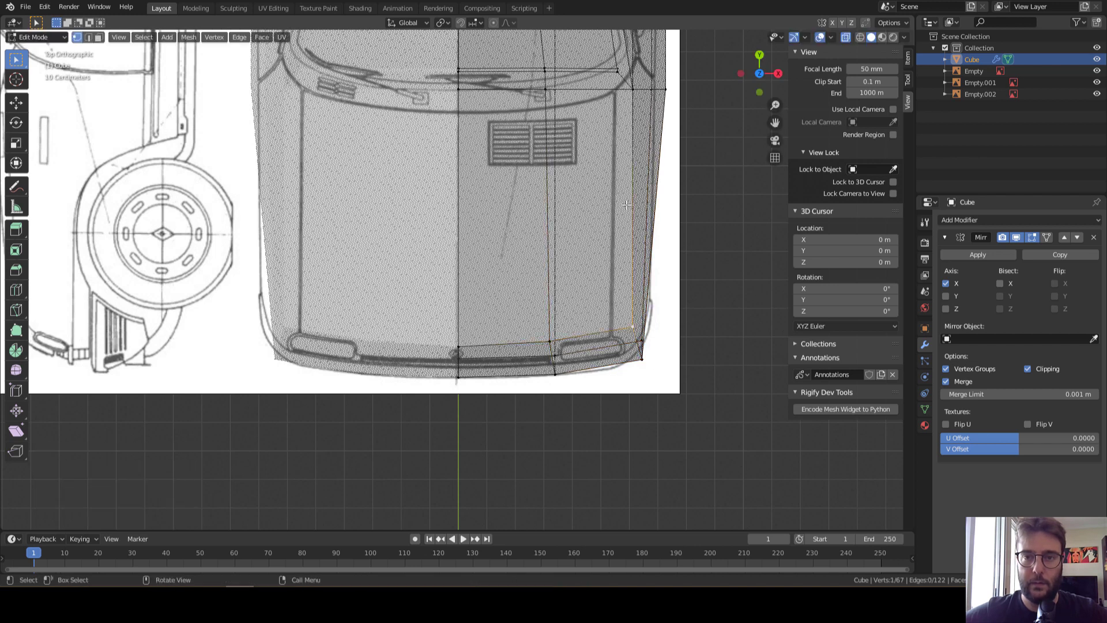
pyautogui.scroll(-1, 651, 138)
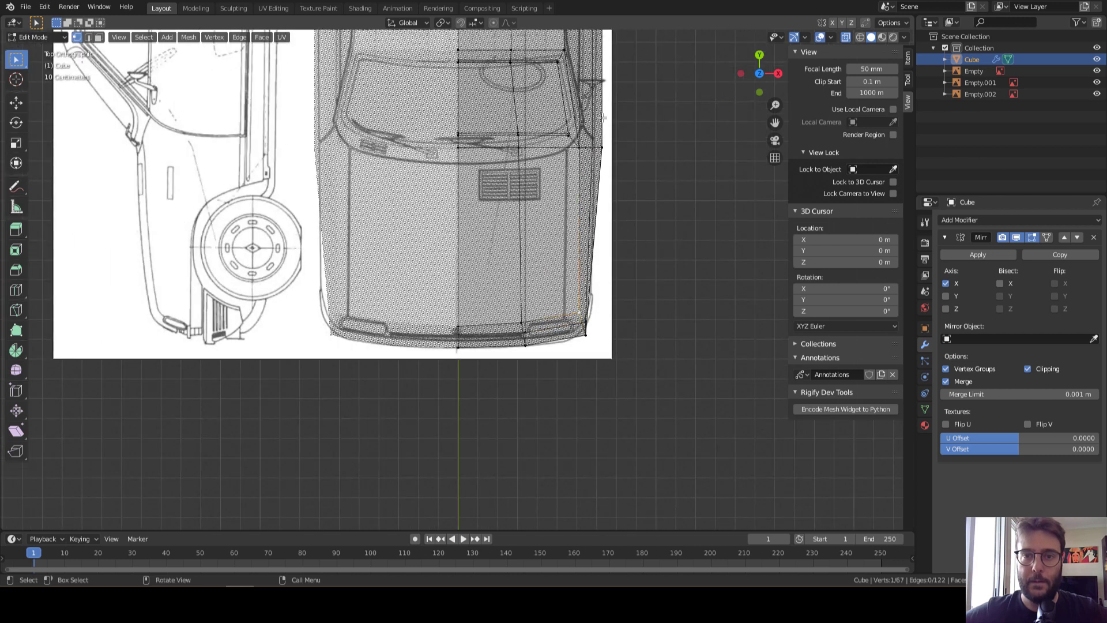
pyautogui.scroll(1, 601, 117)
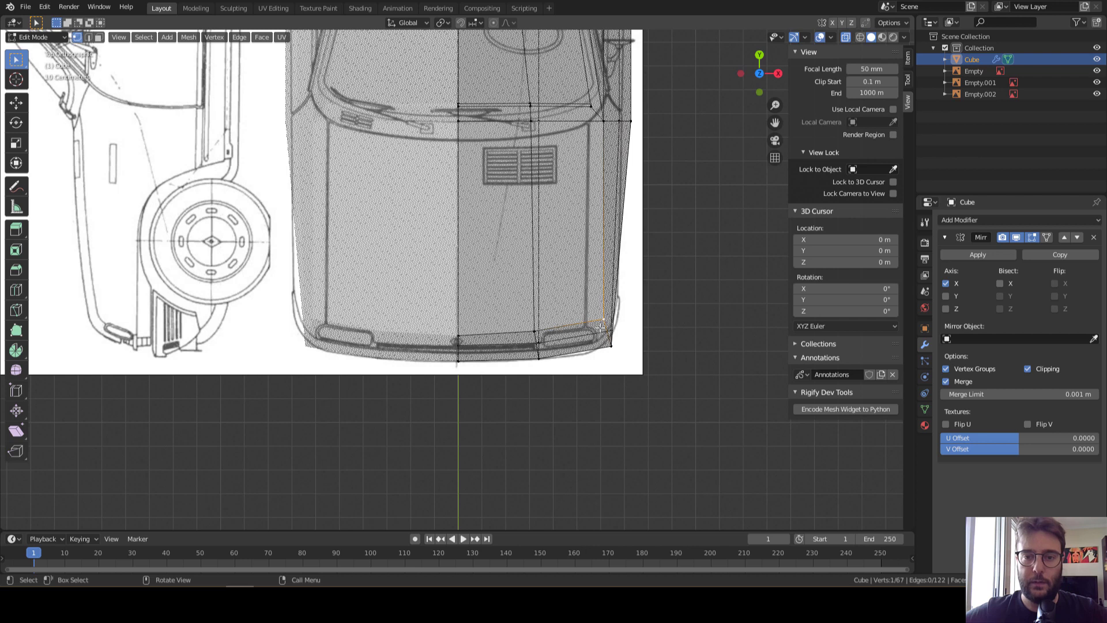
pyautogui.press('g')
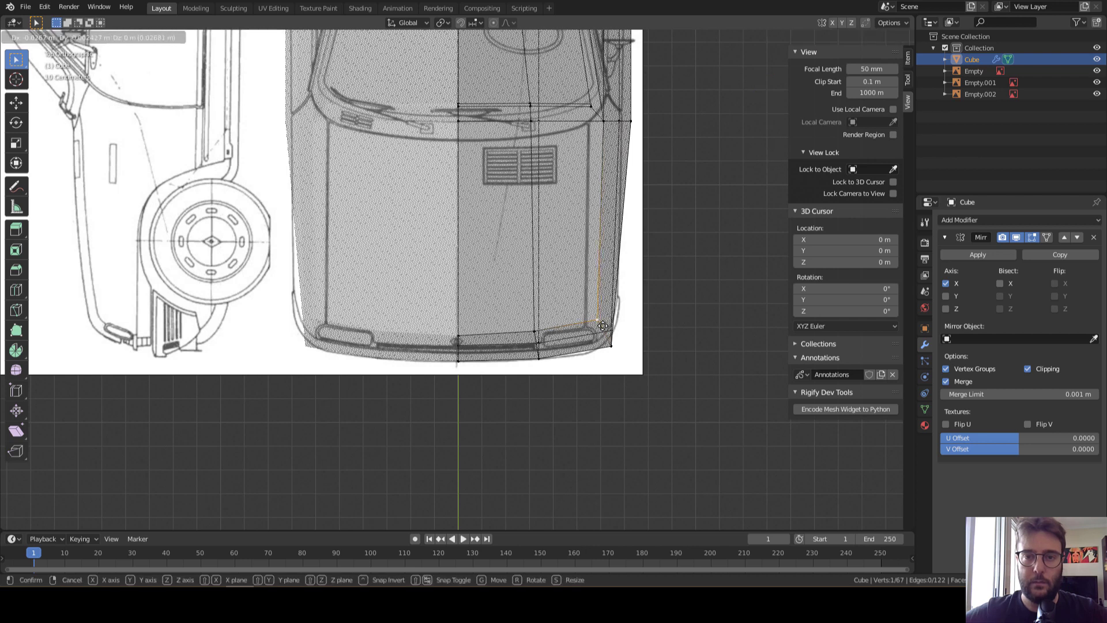
pyautogui.click(602, 326)
pyautogui.click(602, 122)
pyautogui.press('g')
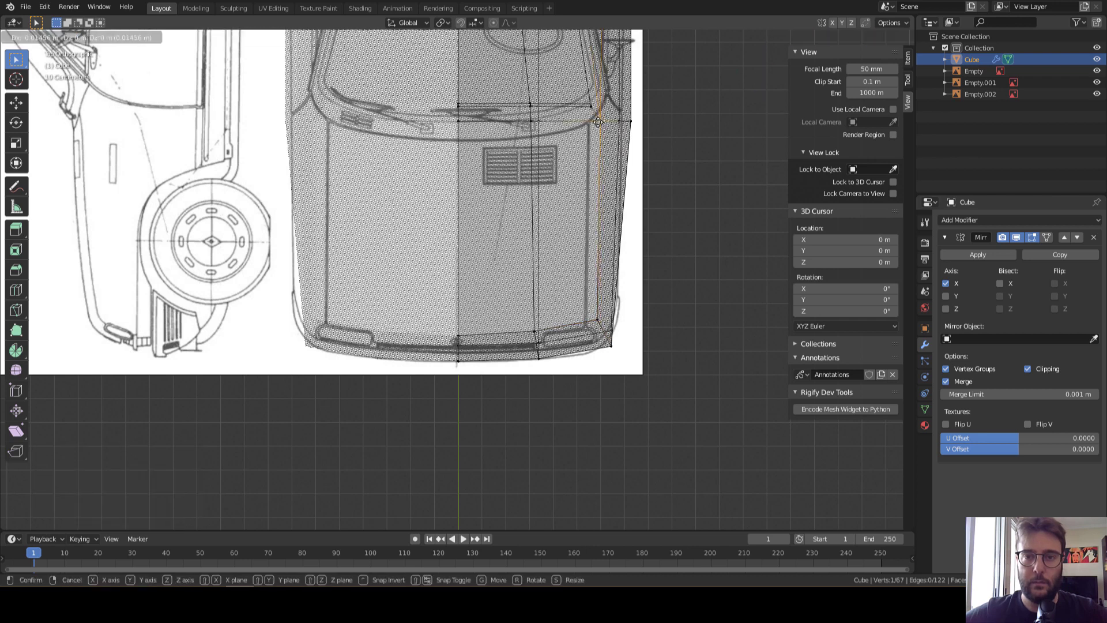
pyautogui.click(602, 117)
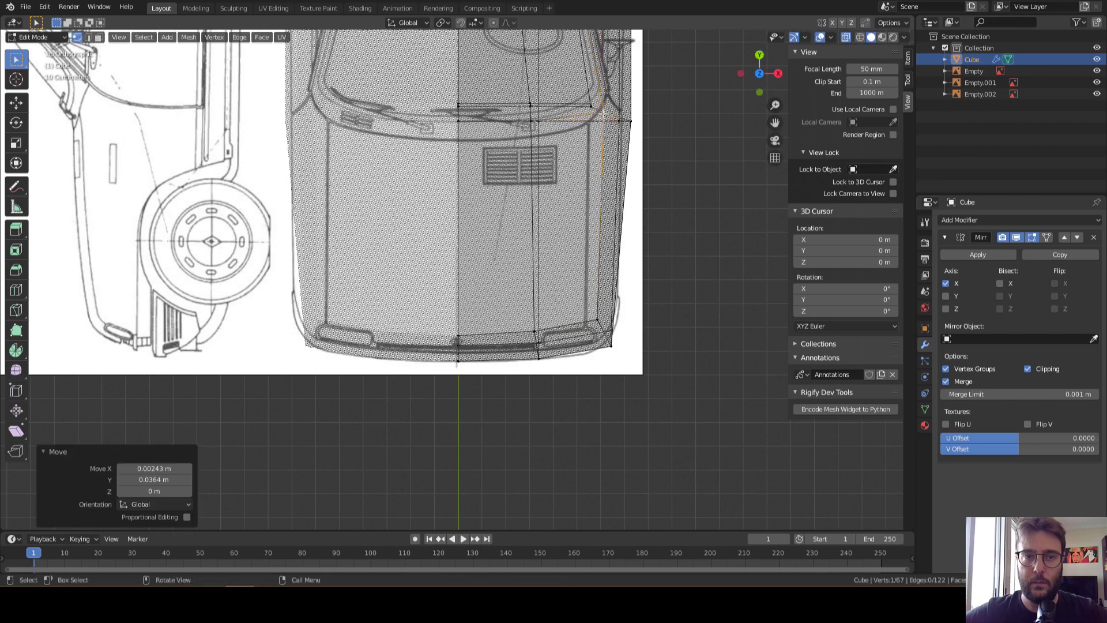
pyautogui.scroll(-2, 594, 139)
pyautogui.scroll(-2, 587, 153)
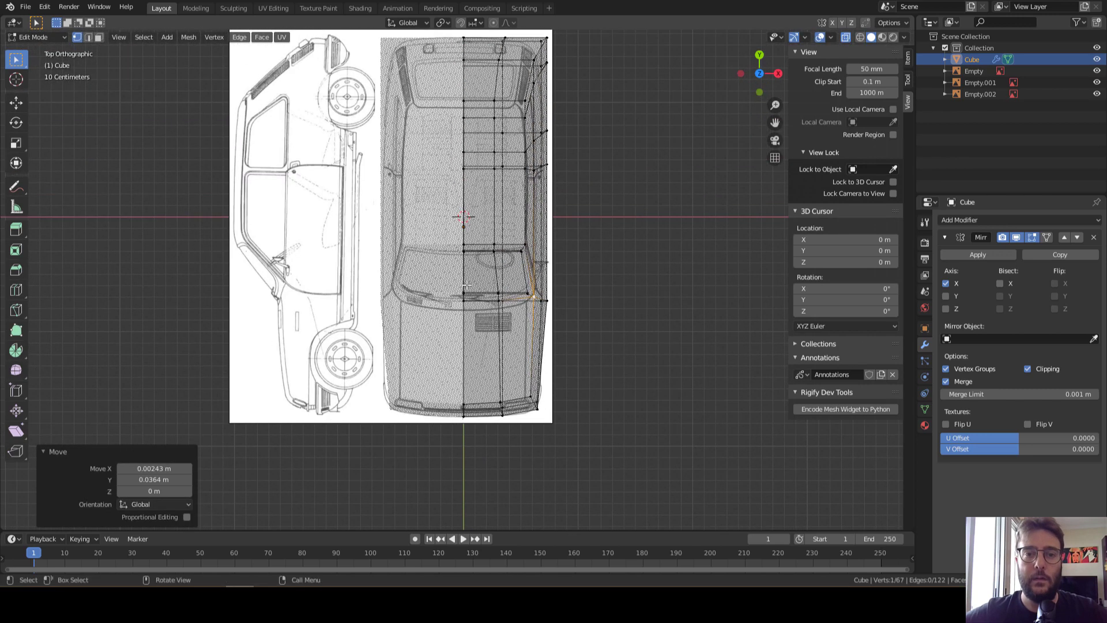
# Move the windshield-base centre vertex along Y onto the blueprint outline
pyautogui.scroll(3, 548, 190)
pyautogui.scroll(3, 539, 254)
pyautogui.scroll(2, 529, 313)
pyautogui.keyDown('shift'); pyautogui.moveTo(529, 313); pyautogui.dragTo(533, 301, button='middle'); pyautogui.keyUp('shift')
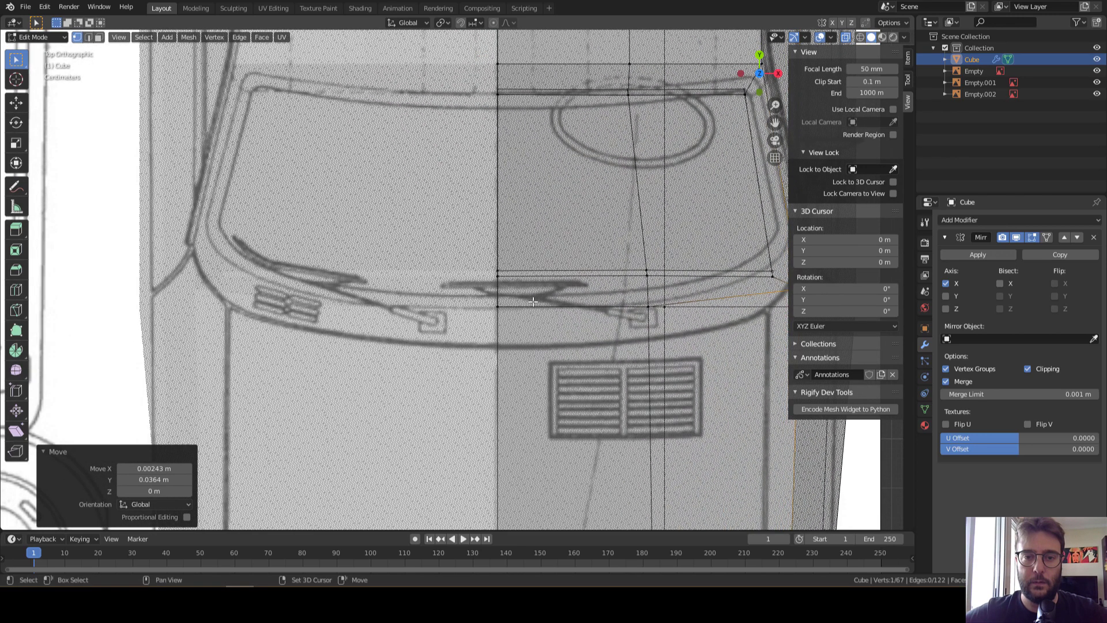
pyautogui.keyDown('shift'); pyautogui.moveTo(653, 315); pyautogui.dragTo(627, 299, button='middle'); pyautogui.keyUp('shift')
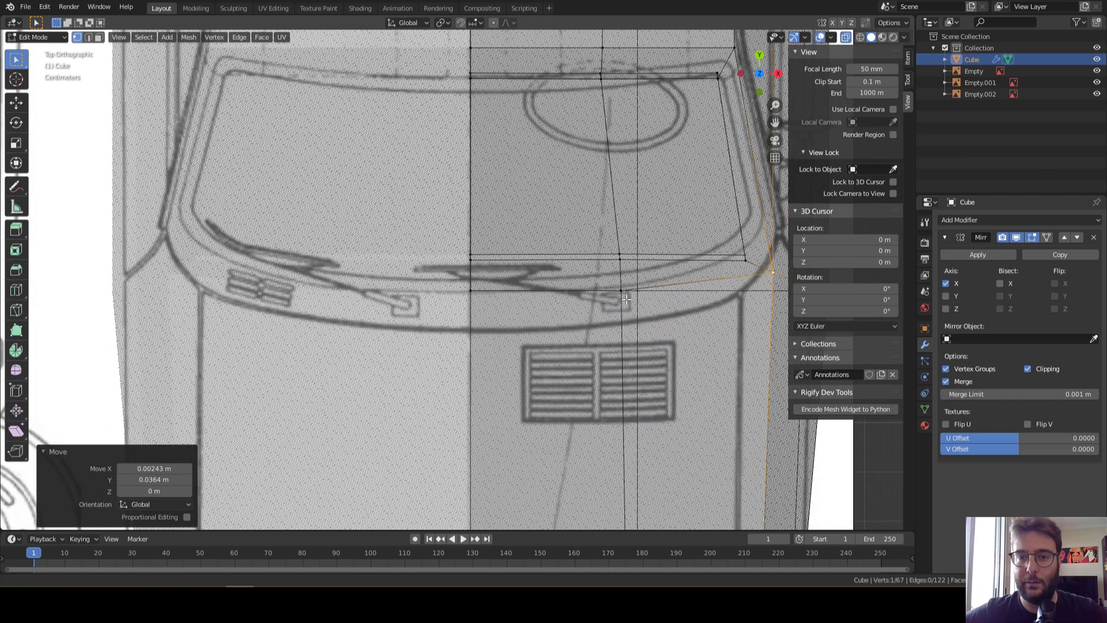
pyautogui.keyDown('shift'); pyautogui.click(470, 295); pyautogui.keyUp('shift')
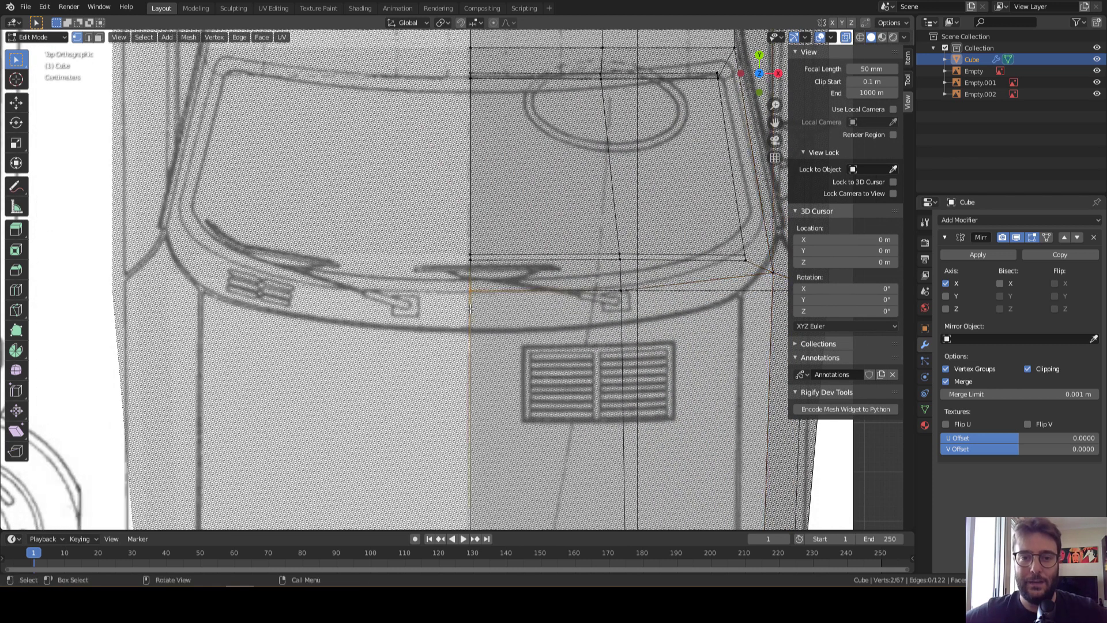
pyautogui.moveTo(466, 276); pyautogui.dragTo(479, 272)
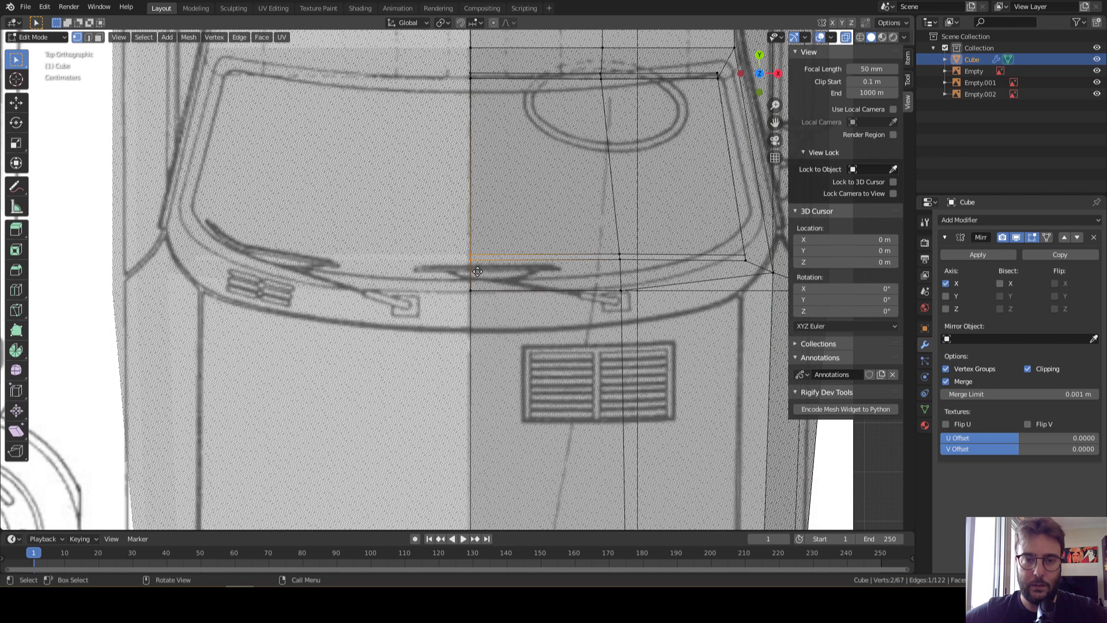
pyautogui.press('g')
pyautogui.press('y')
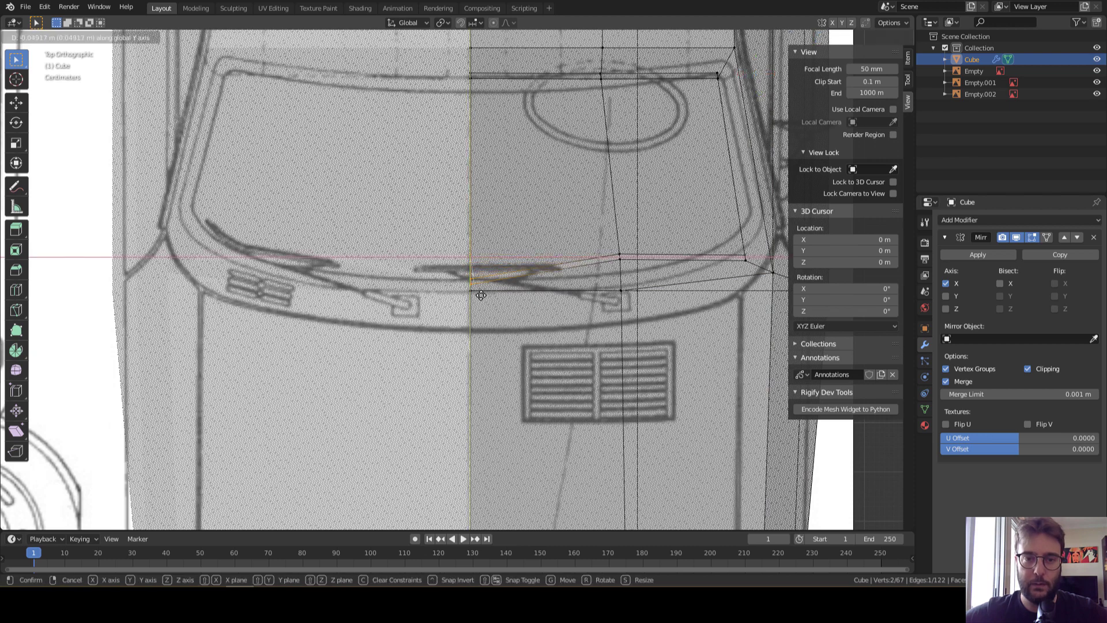
pyautogui.click(480, 293)
# Align the next windshield-base vertices and the windshield corner with the blueprint
pyautogui.keyDown('shift'); pyautogui.click(619, 254); pyautogui.keyUp('shift')
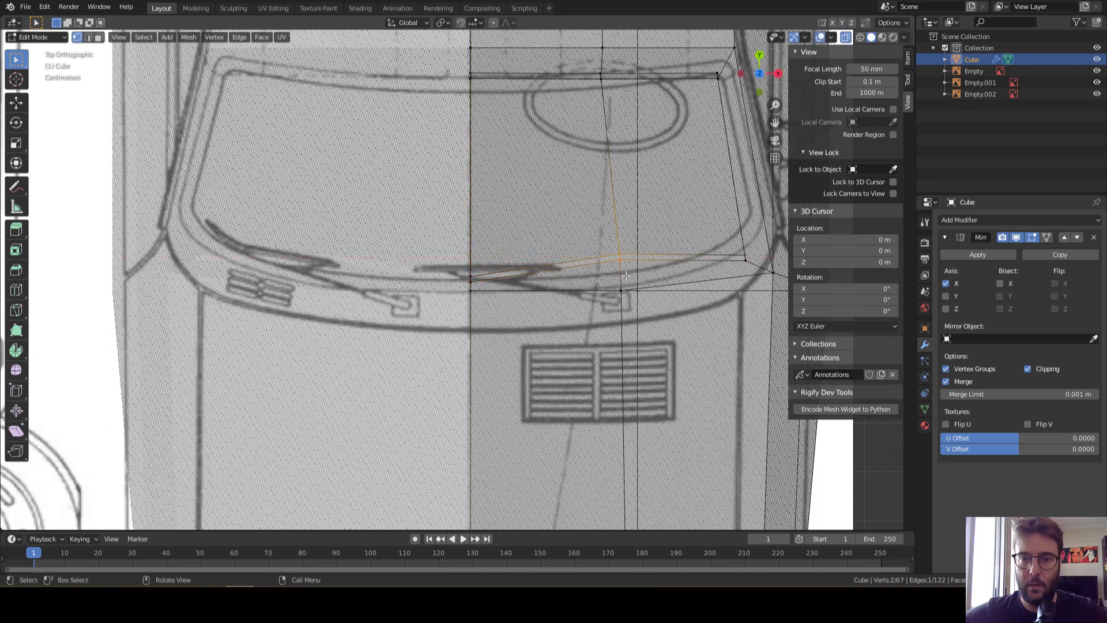
pyautogui.press('g')
pyautogui.press('y')
pyautogui.click(622, 275)
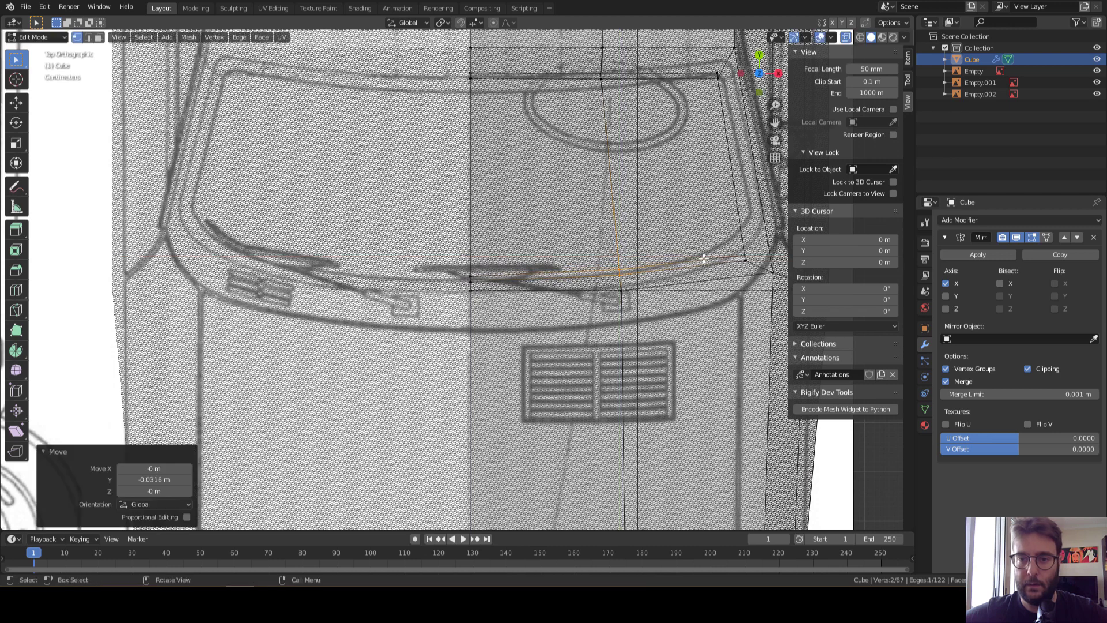
pyautogui.press('g')
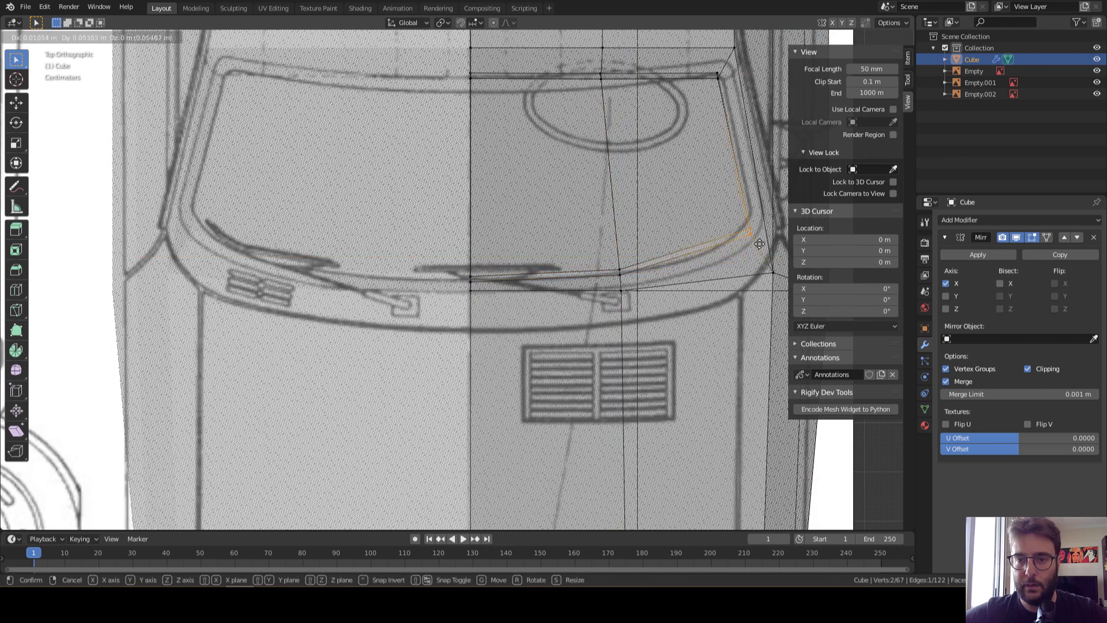
pyautogui.click(762, 246)
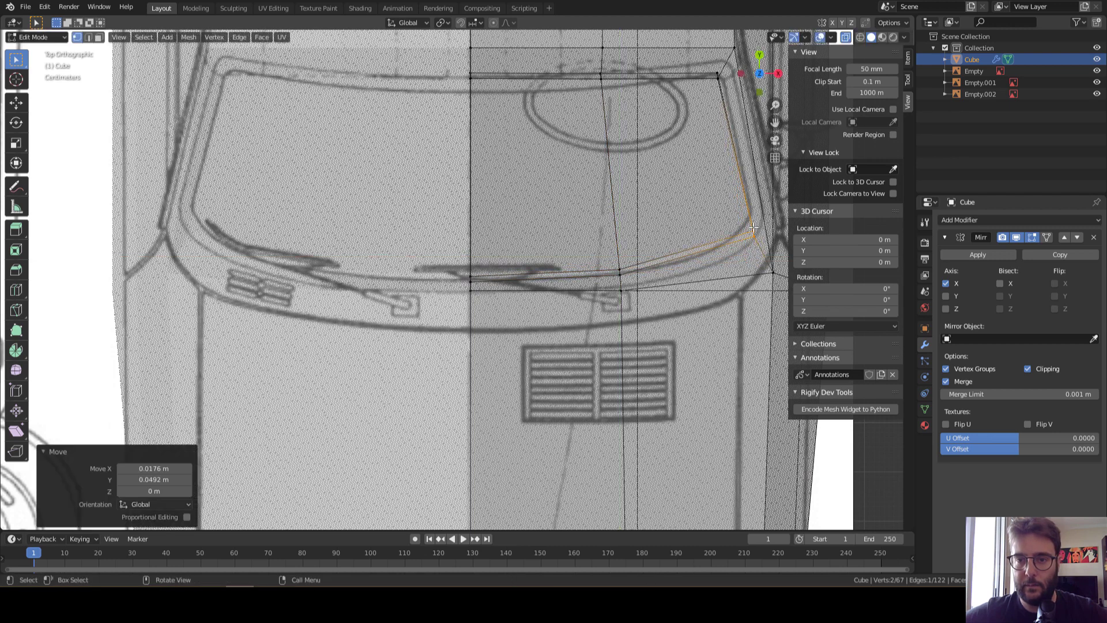
# Fit the windshield-top vertices onto the outline along the top edge
pyautogui.click(753, 228)
pyautogui.keyDown('shift'); pyautogui.moveTo(468, 89); pyautogui.dragTo(471, 131, button='middle'); pyautogui.keyUp('shift')
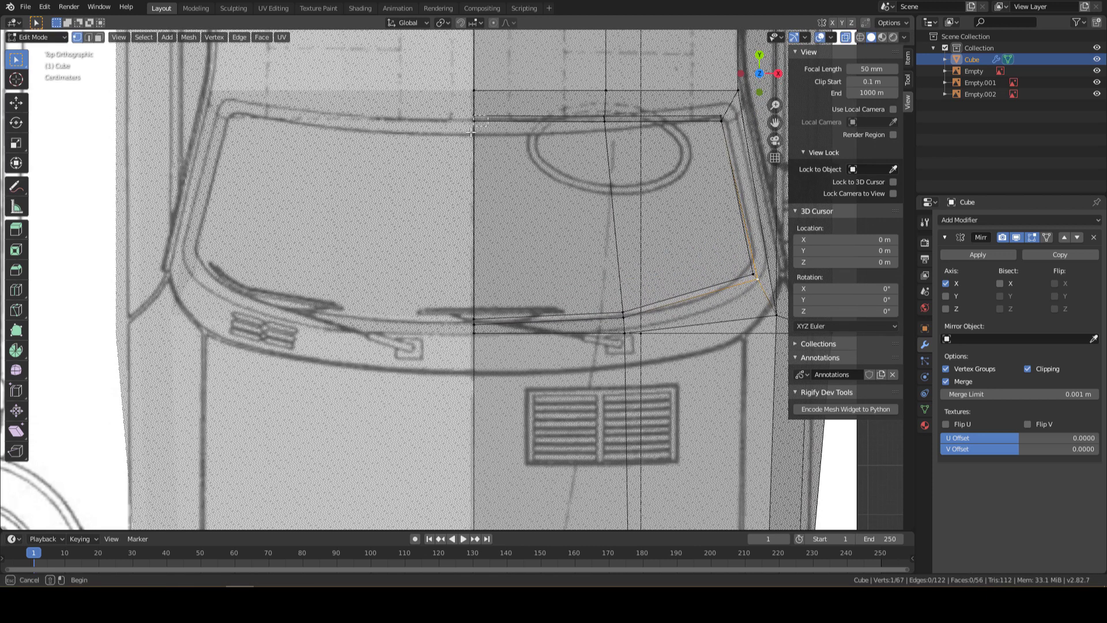
pyautogui.click(472, 132)
pyautogui.press('g')
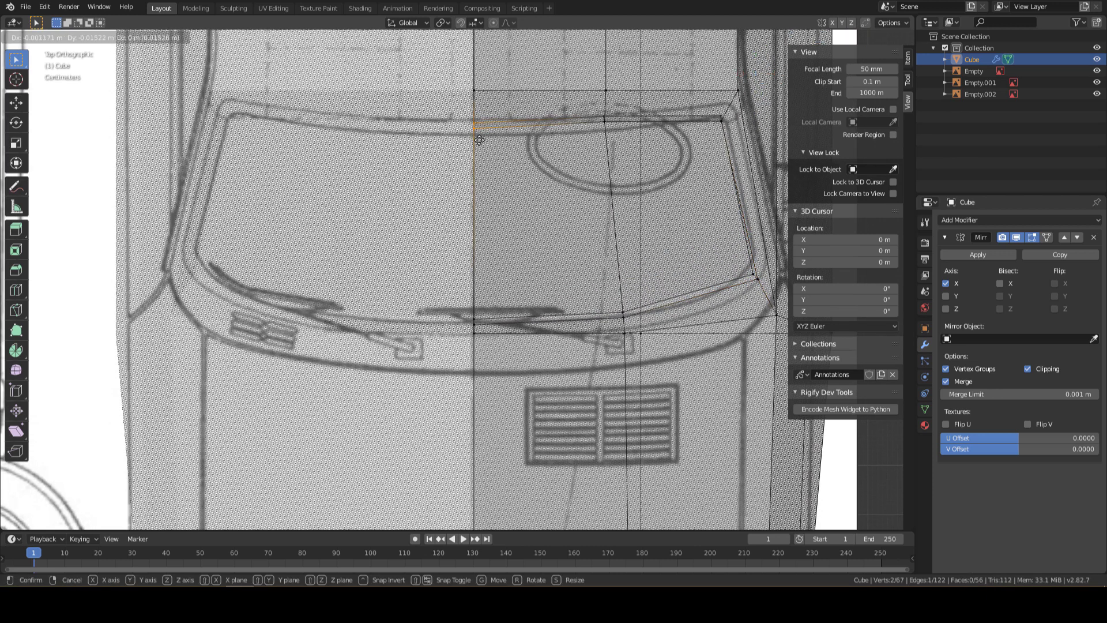
pyautogui.click(479, 140)
pyautogui.moveTo(714, 131); pyautogui.dragTo(718, 127)
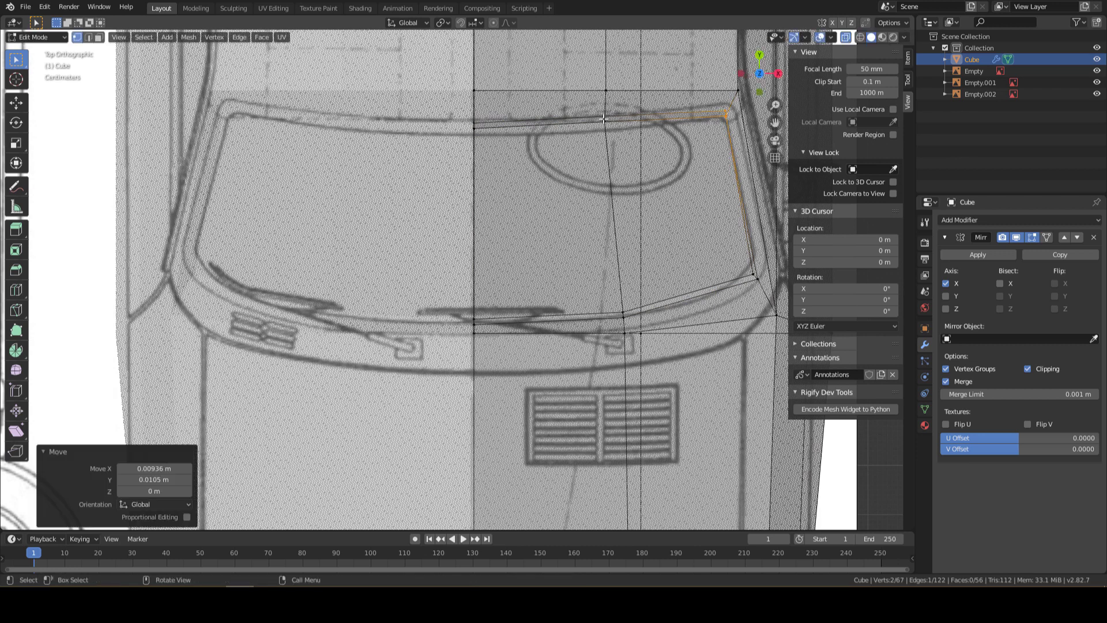
pyautogui.moveTo(507, 136); pyautogui.dragTo(510, 140)
# Shift the windshield-top centre vertex along Y onto the blueprint outline
pyautogui.scroll(3, 511, 140)
pyautogui.scroll(2, 511, 140)
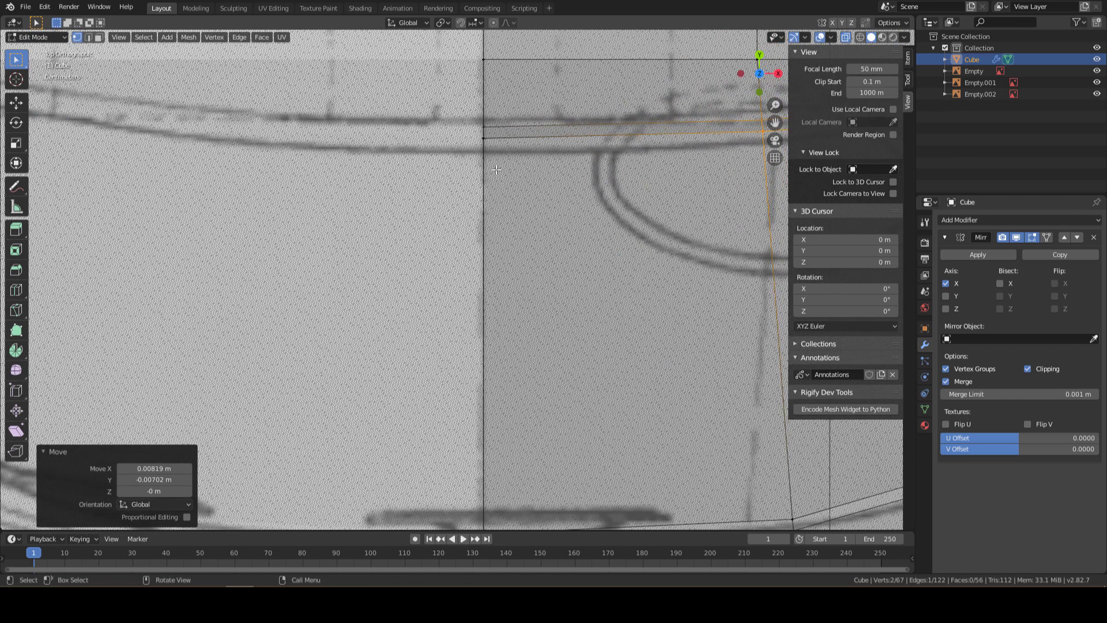
pyautogui.click(489, 154)
pyautogui.press('g')
pyautogui.click(488, 153)
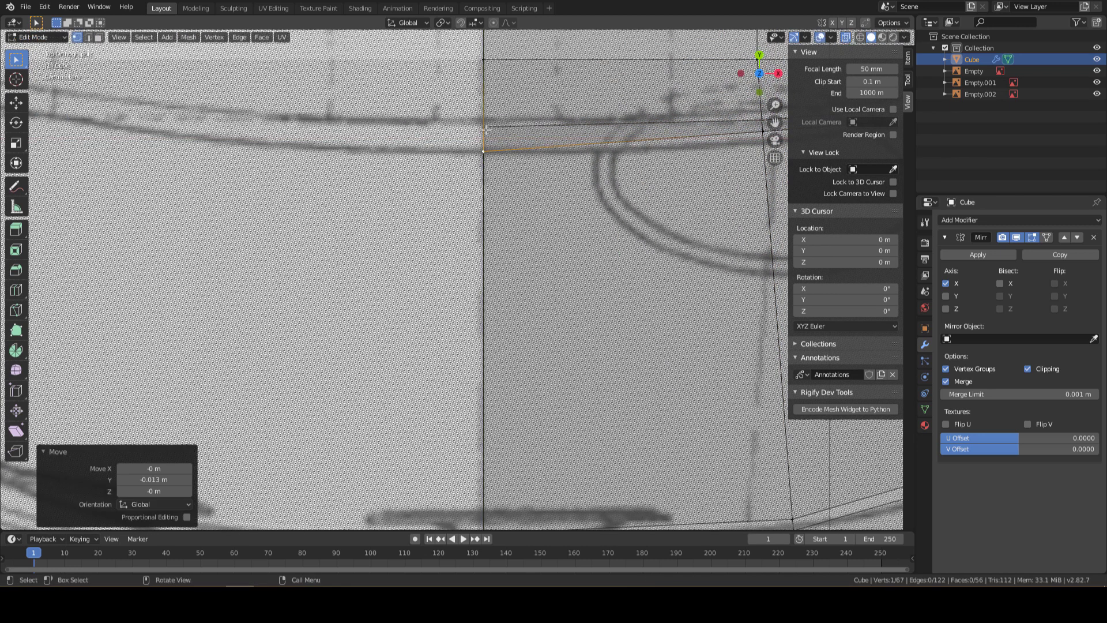
pyautogui.press('g')
pyautogui.press('y')
pyautogui.click(487, 124)
# Adjust a roof vertex onto the outline in top view, then inspect the roof in perspective
pyautogui.scroll(-3, 462, 144)
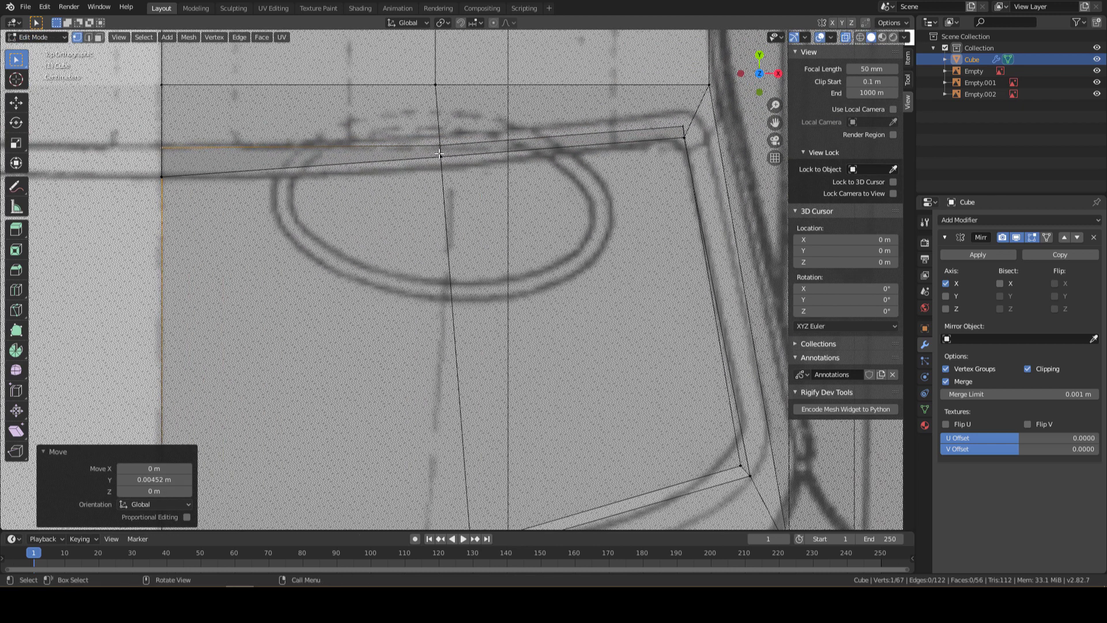
pyautogui.moveTo(440, 154); pyautogui.dragTo(444, 166, button='middle')
pyautogui.press('KP_7')
pyautogui.scroll(4, 456, 173)
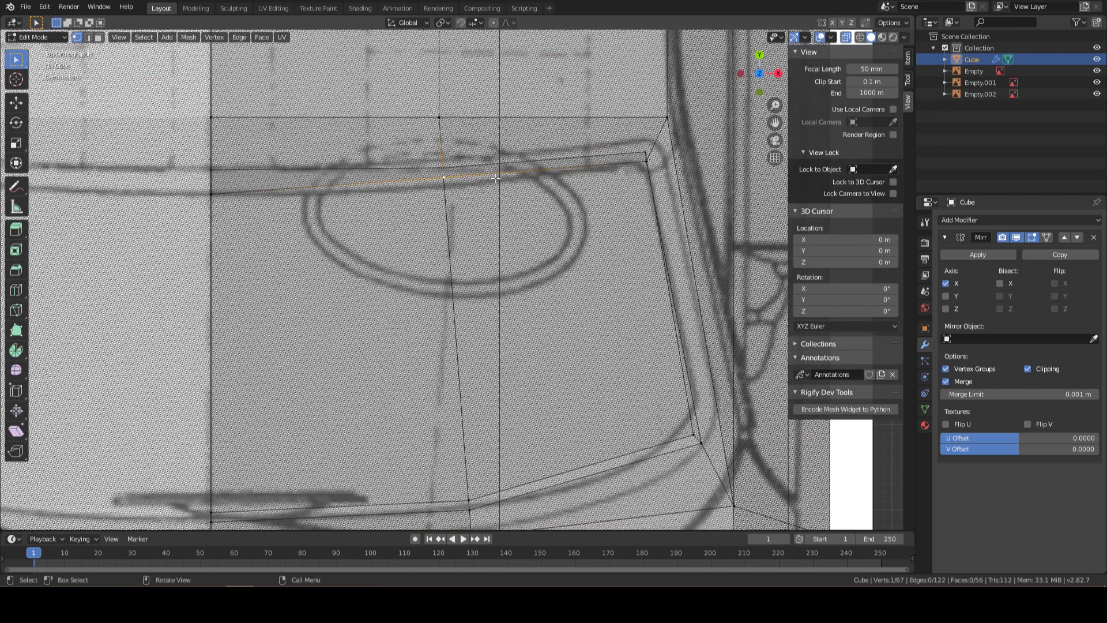
pyautogui.press('g')
pyautogui.click(464, 182)
pyautogui.press('g')
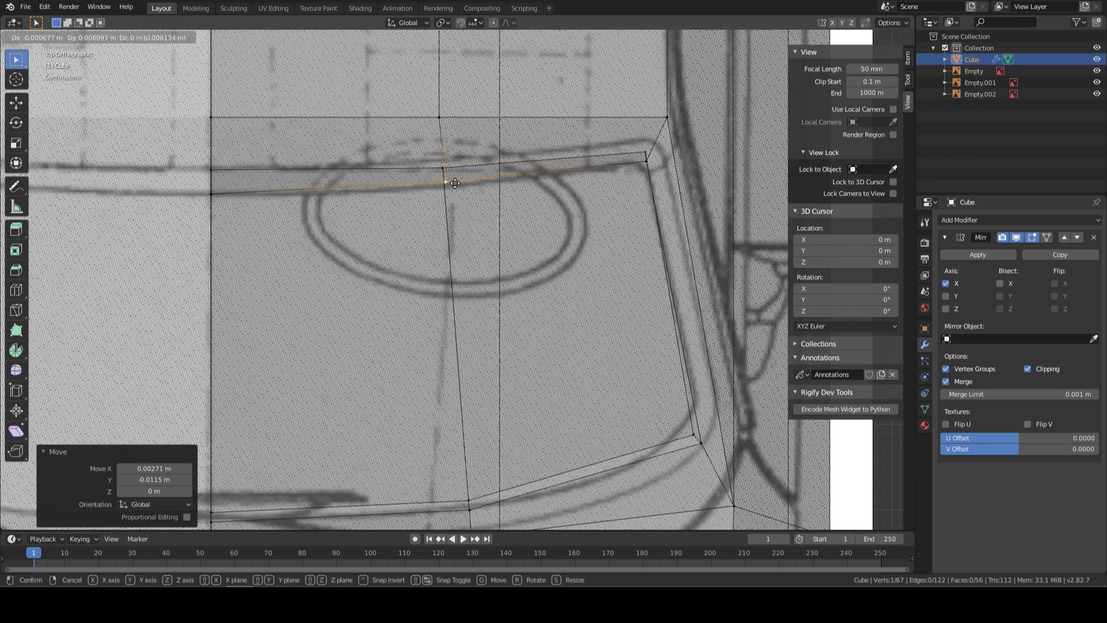
pyautogui.click(445, 176)
pyautogui.moveTo(445, 177)
pyautogui.mouseDown(button='middle')
pyautogui.moveTo(443, 134)
pyautogui.moveTo(521, 106)
pyautogui.moveTo(482, 179)
pyautogui.moveTo(548, 231)
pyautogui.moveTo(640, 264)
pyautogui.moveTo(509, 248)
pyautogui.moveTo(842, 54)
pyautogui.mouseUp(button='middle')
pyautogui.scroll(-5, 482, 178)
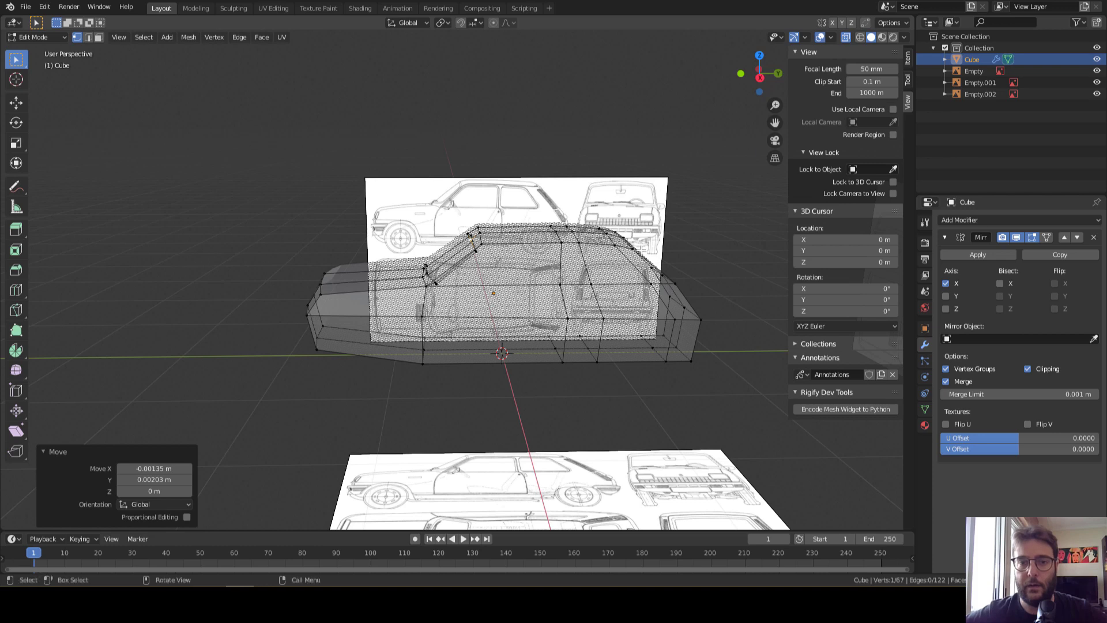
# Zoom into the door in Right Orthographic view and select the front side window face
pyautogui.moveTo(605, 231)
pyautogui.mouseDown(button='middle')
pyautogui.moveTo(655, 259)
pyautogui.moveTo(584, 249)
pyautogui.moveTo(657, 239)
pyautogui.moveTo(742, 191)
pyautogui.mouseUp(button='middle')
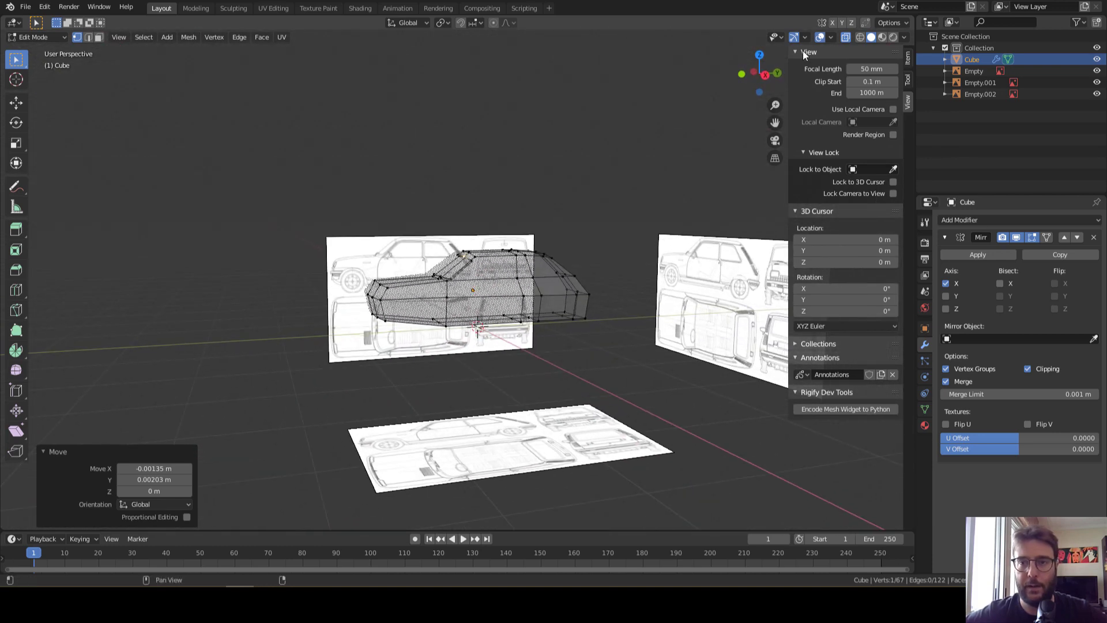
pyautogui.click(762, 73)
pyautogui.scroll(2, 653, 221)
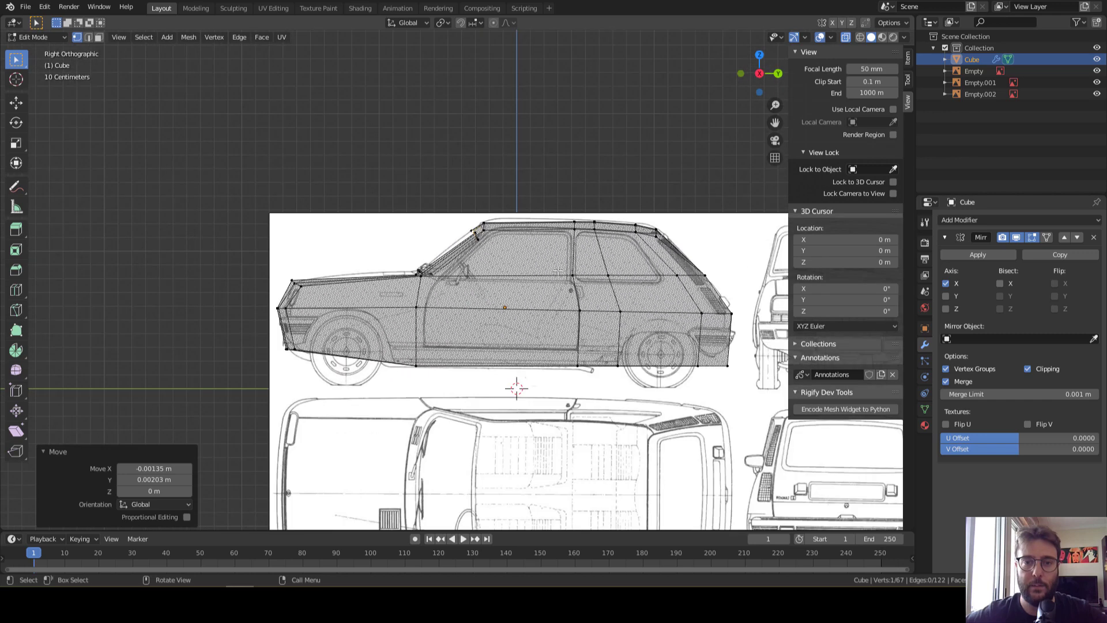
pyautogui.scroll(3, 576, 259)
pyautogui.scroll(2, 508, 291)
pyautogui.scroll(2, 508, 291)
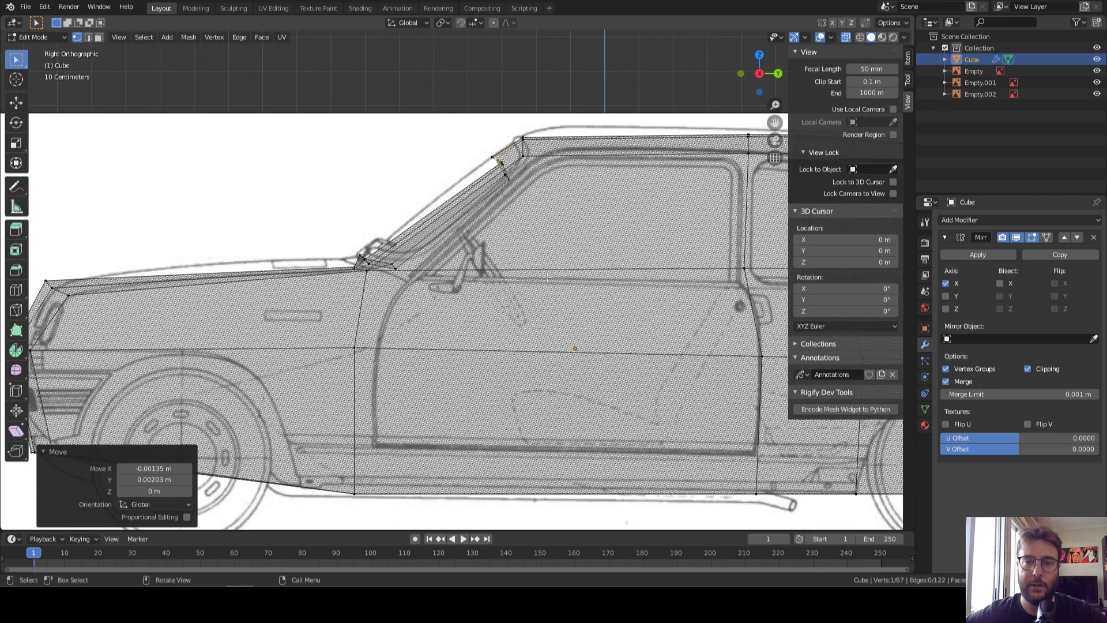
pyautogui.scroll(-1, 673, 223)
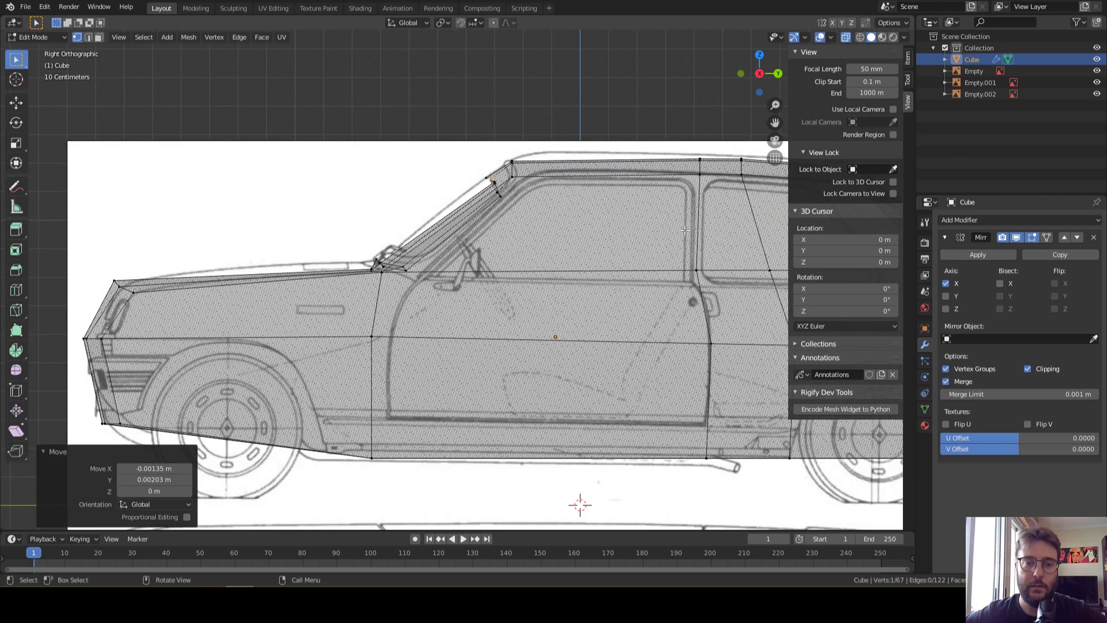
pyautogui.press('3')
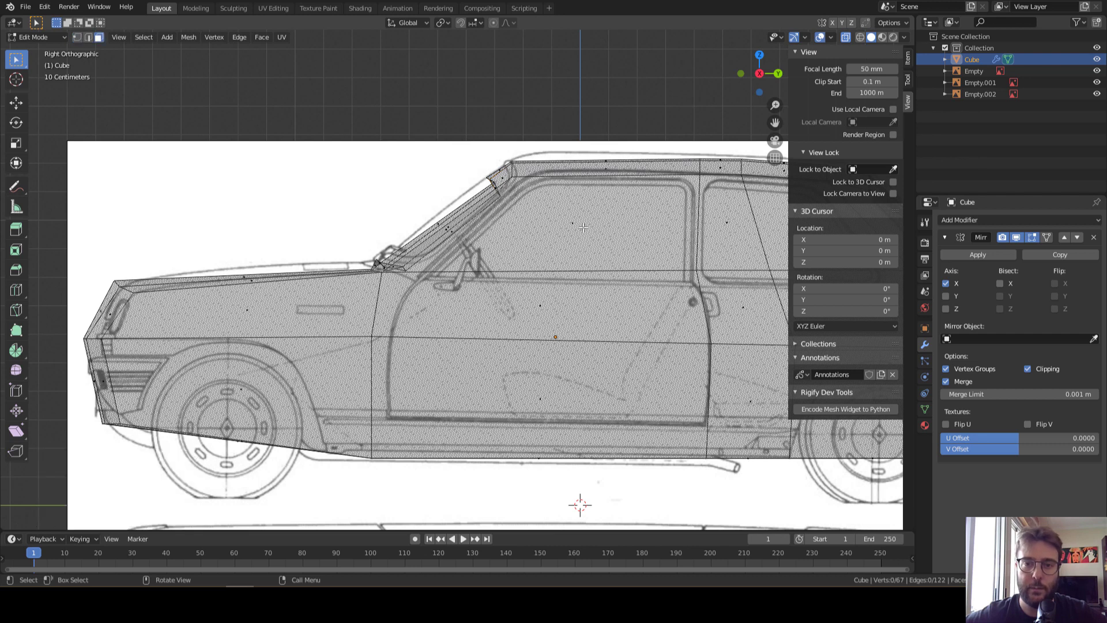
pyautogui.click(611, 249)
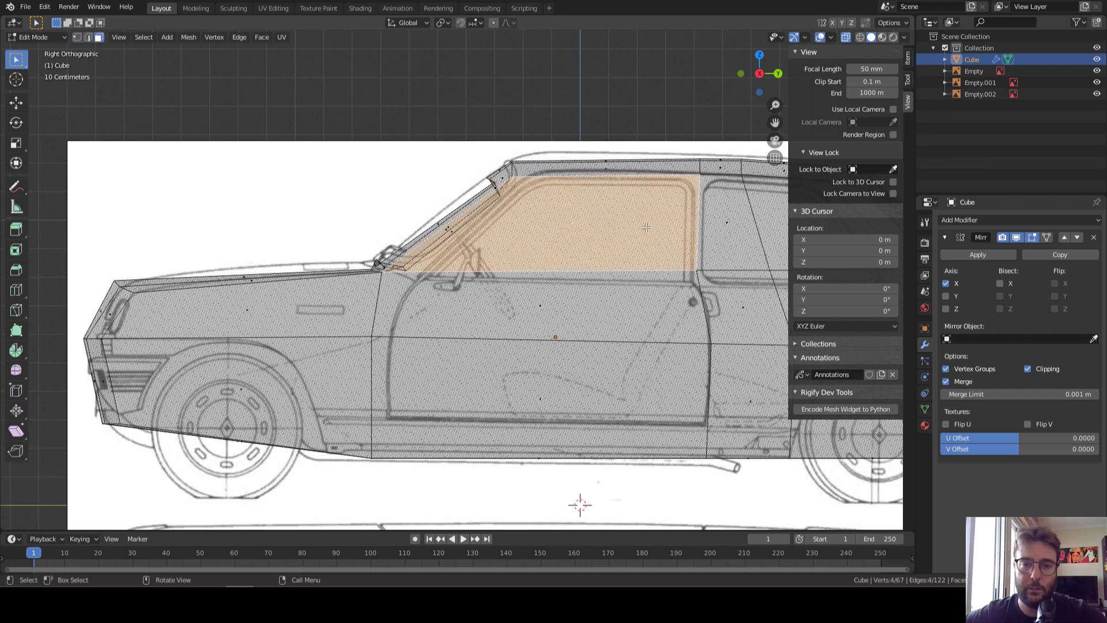
# Inset the front side window face and slide its front edge along Y
pyautogui.press('i')
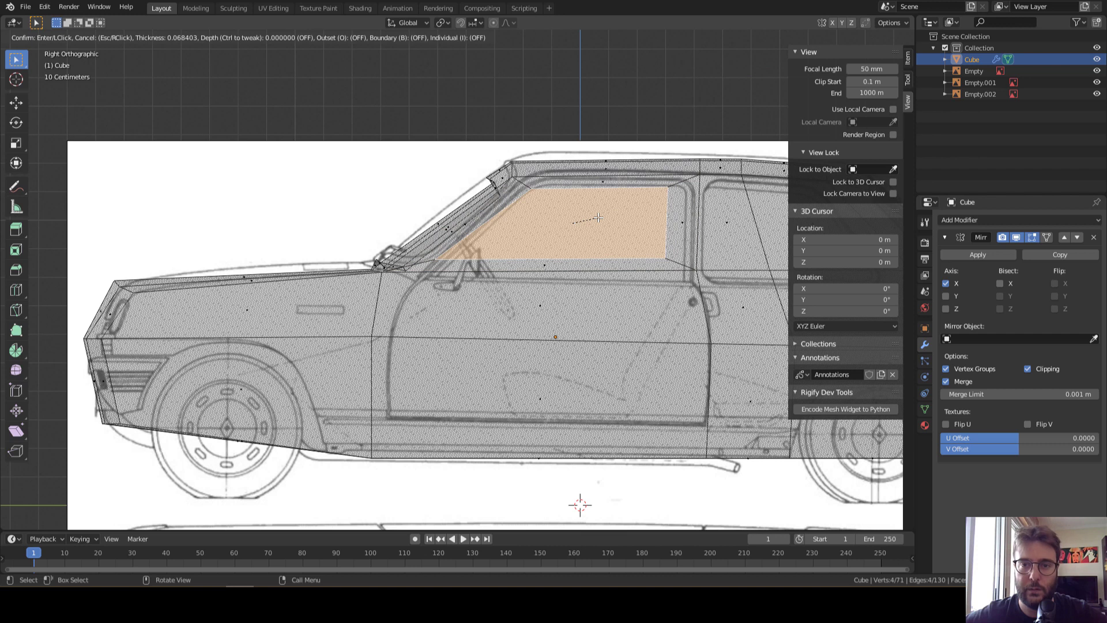
pyautogui.click(598, 217)
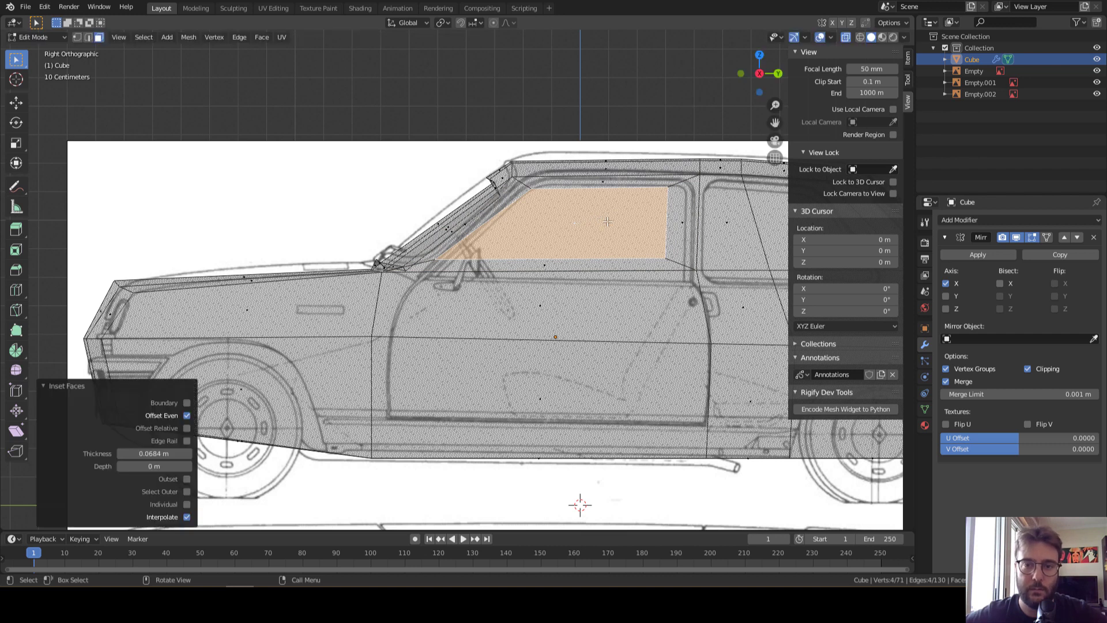
pyautogui.press('2')
pyautogui.click(668, 231)
pyautogui.press('g')
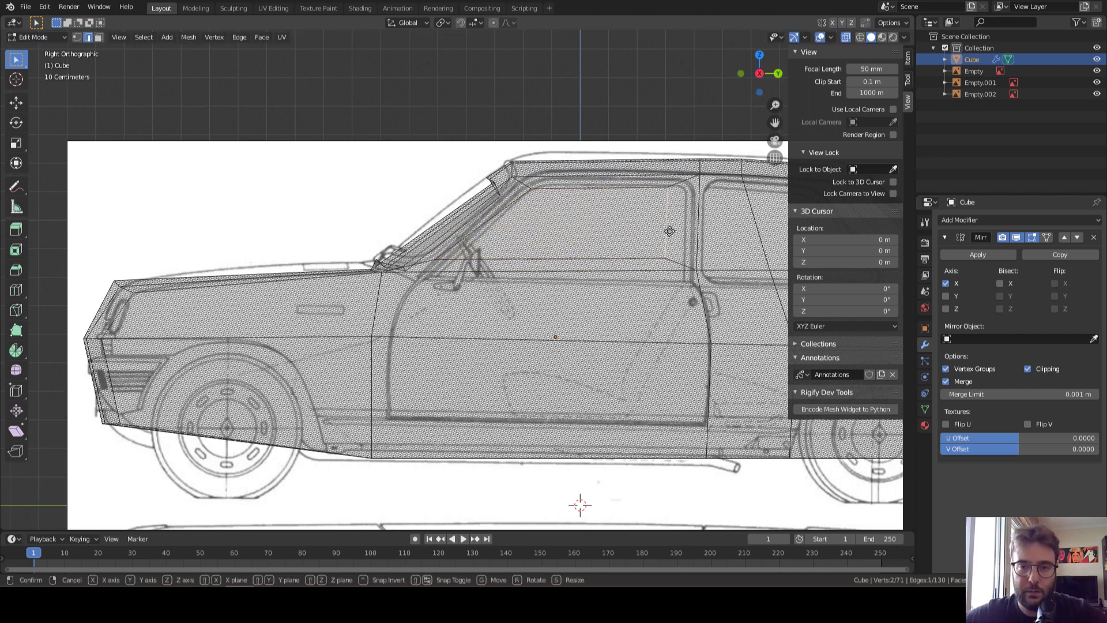
pyautogui.press('y')
pyautogui.click(686, 232)
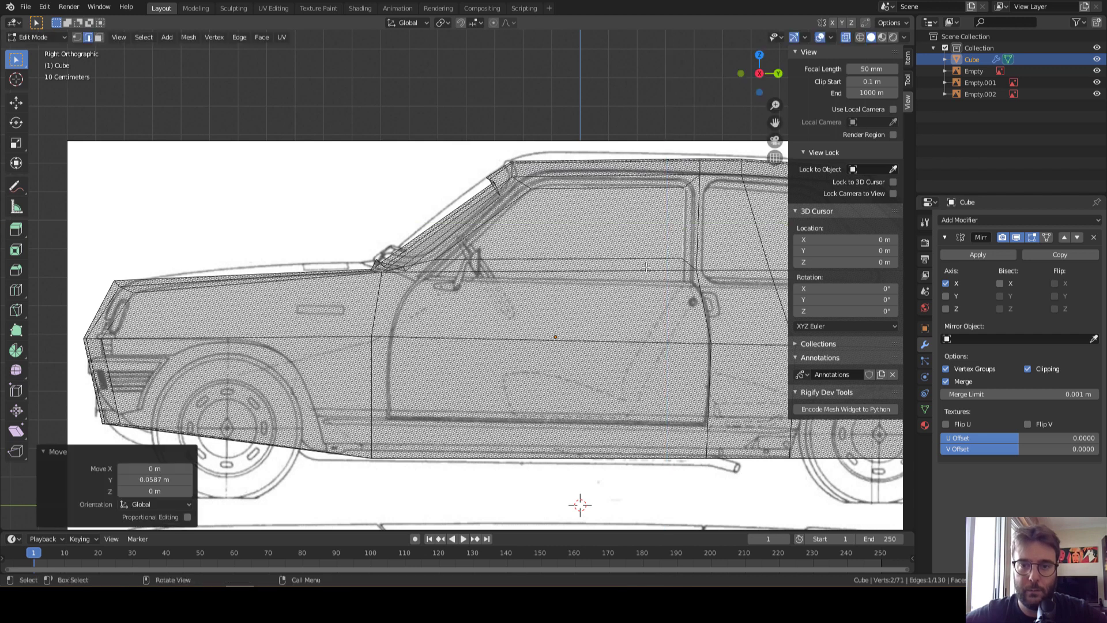
# Lower the door-top window edges along Z onto the blueprint's belt line
pyautogui.click(683, 272)
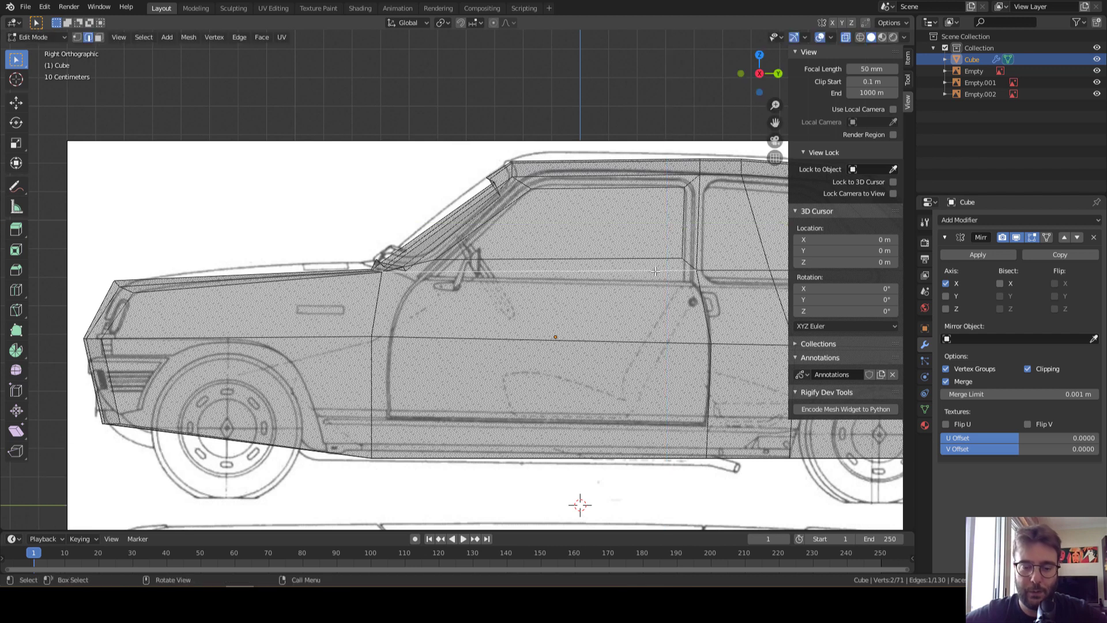
pyautogui.press('g')
pyautogui.press('z')
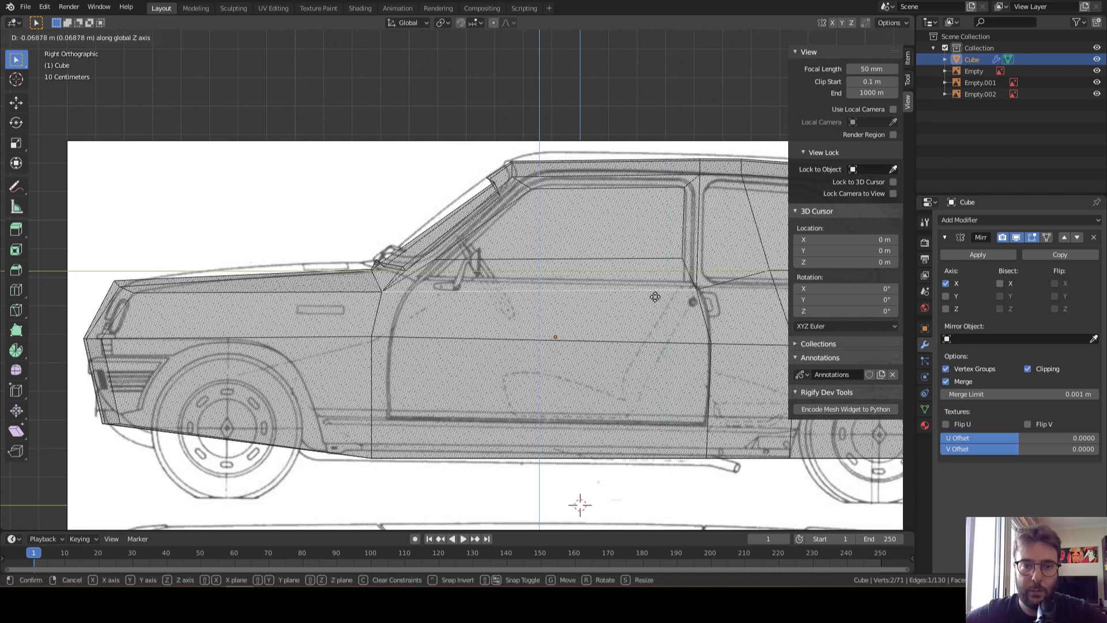
pyautogui.click(654, 294)
pyautogui.keyDown('shift'); pyautogui.moveTo(655, 293); pyautogui.dragTo(489, 288, button='middle'); pyautogui.keyUp('shift')
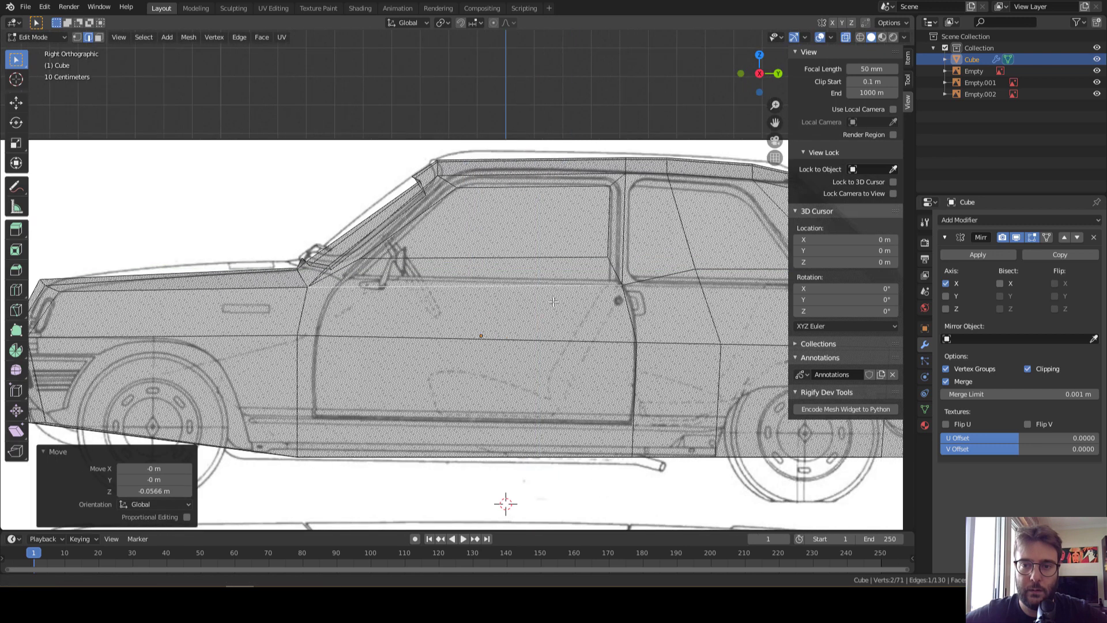
pyautogui.press('g')
pyautogui.press('z')
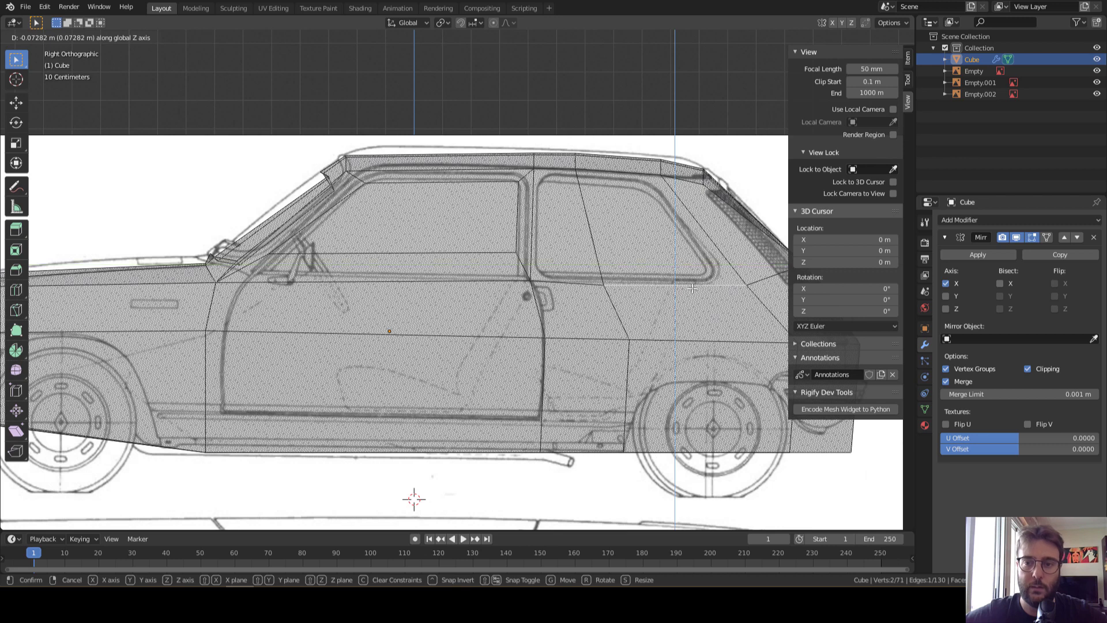
pyautogui.click(686, 291)
# Shift the rear window vertex along Y and lower another window edge along Z
pyautogui.keyDown('shift'); pyautogui.moveTo(686, 291); pyautogui.dragTo(590, 281, button='middle'); pyautogui.keyUp('shift')
pyautogui.press('g')
pyautogui.press('y')
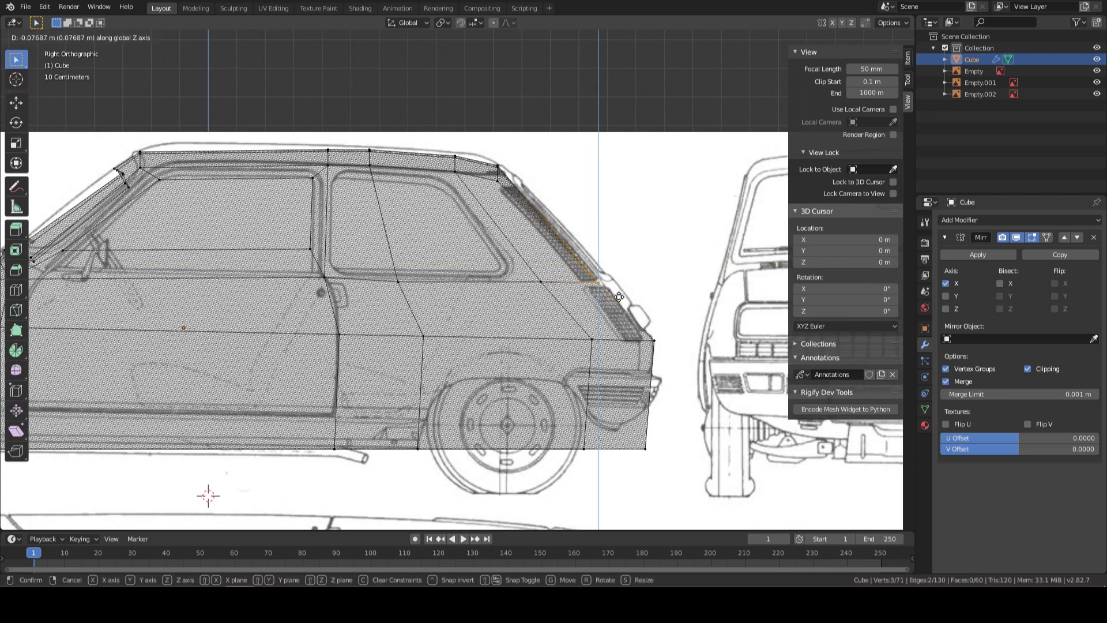
pyautogui.click(609, 304)
pyautogui.scroll(-2, 608, 304)
pyautogui.scroll(4, 446, 282)
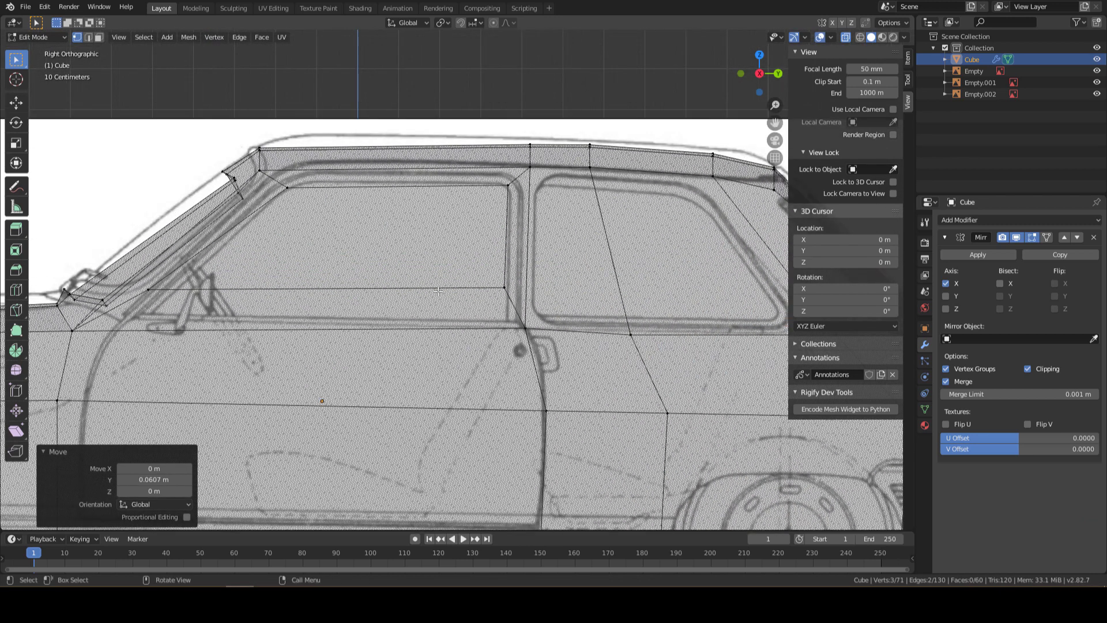
pyautogui.click(446, 291)
pyautogui.press('g')
pyautogui.press('z')
pyautogui.click(452, 305)
pyautogui.scroll(-3, 452, 294)
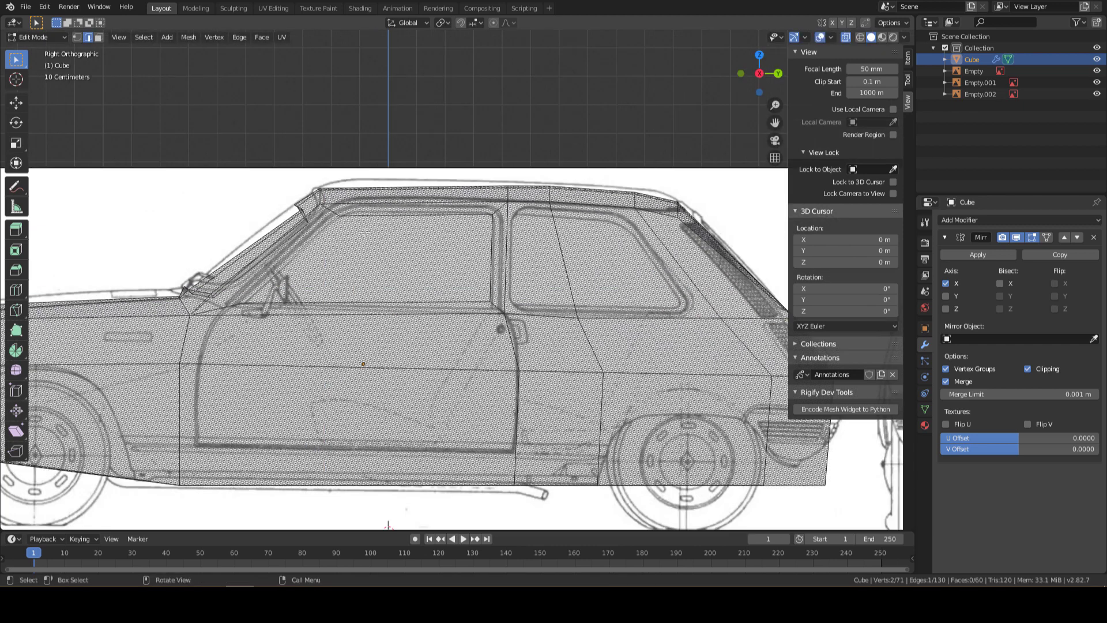
pyautogui.moveTo(452, 294); pyautogui.dragTo(472, 279, button='middle')
# Undo the zero-distance extrusion and inset the rear side window face
pyautogui.hotkey('ctrl', 'z')
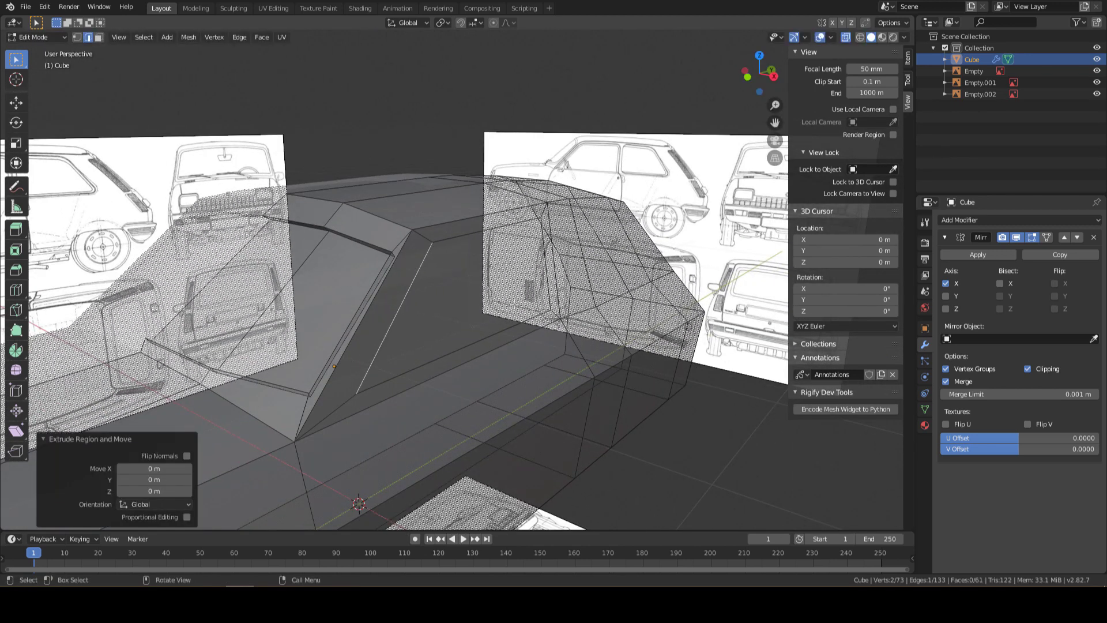
pyautogui.hotkey('ctrl', 'z')
pyautogui.moveTo(488, 280); pyautogui.dragTo(490, 300, button='middle')
pyautogui.click(490, 300)
pyautogui.press('i')
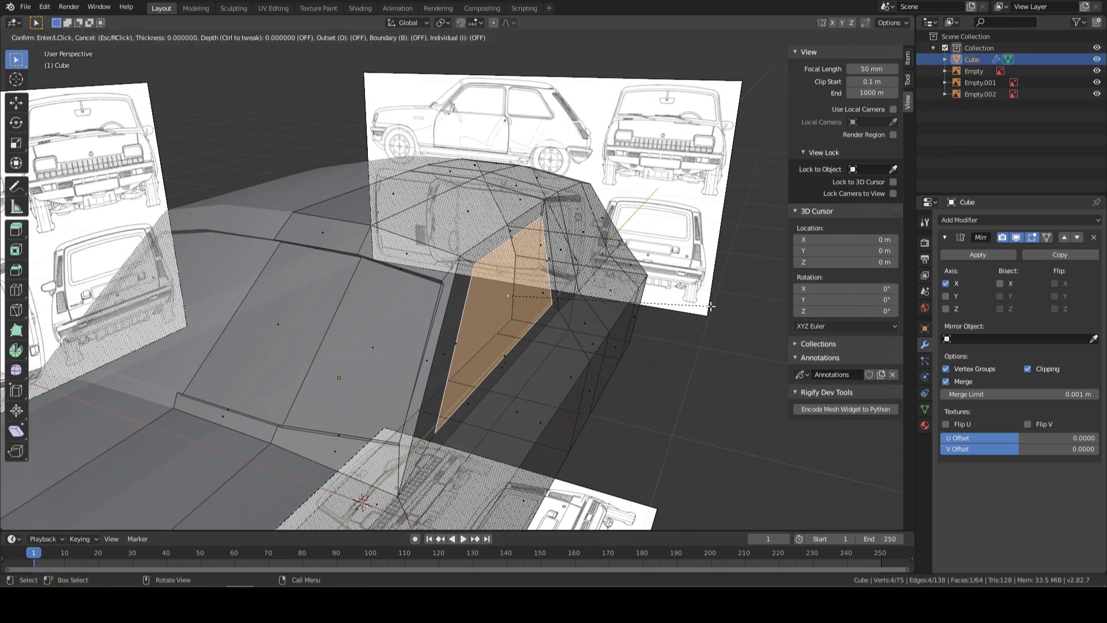
pyautogui.click(634, 300)
# Nudge the inset window face slightly along X and return to solid shading
pyautogui.scroll(2, 634, 299)
pyautogui.moveTo(634, 299); pyautogui.dragTo(652, 317, button='middle')
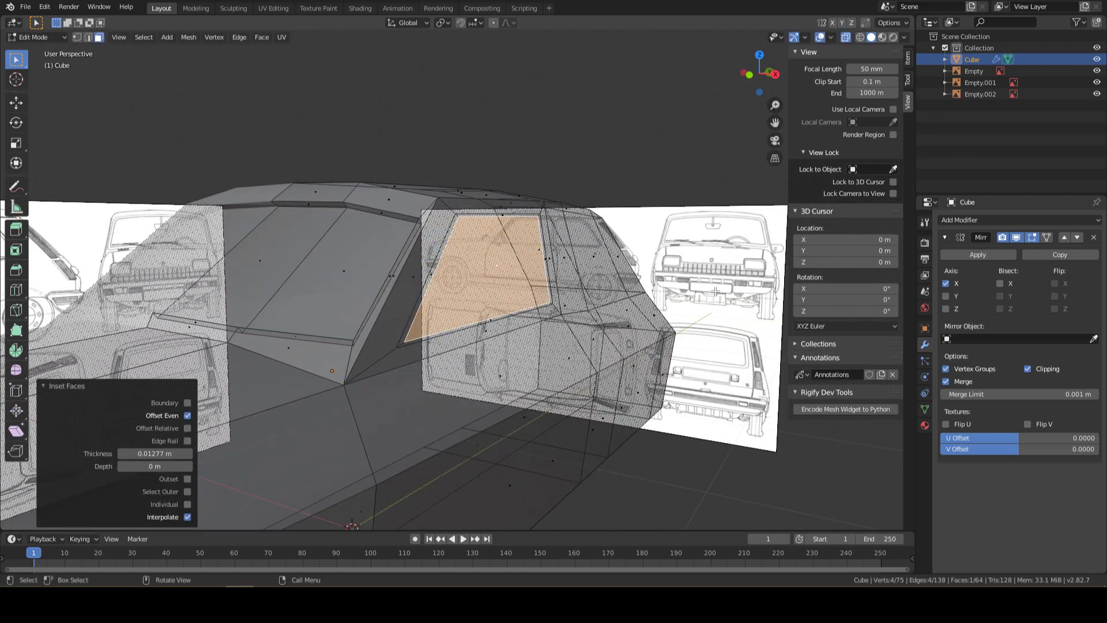
pyautogui.press('g')
pyautogui.press('x')
pyautogui.click(661, 333)
pyautogui.scroll(2, 660, 333)
pyautogui.scroll(-3, 660, 333)
pyautogui.scroll(-3, 660, 333)
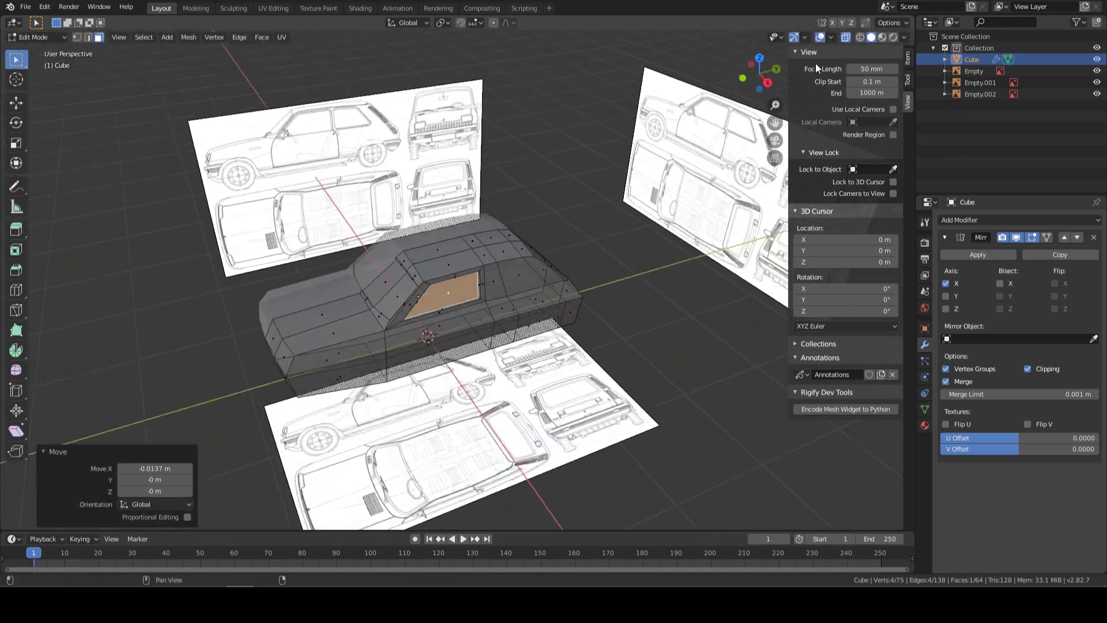
pyautogui.click(849, 37)
# Shift the window face along X again, add the adjacent window, and view from the Right
pyautogui.moveTo(553, 288)
pyautogui.mouseDown(button='middle')
pyautogui.moveTo(563, 286)
pyautogui.moveTo(489, 311)
pyautogui.moveTo(543, 282)
pyautogui.moveTo(519, 288)
pyautogui.moveTo(576, 277)
pyautogui.moveTo(548, 283)
pyautogui.mouseUp(button='middle')
pyautogui.scroll(2, 563, 287)
pyautogui.scroll(1, 547, 279)
pyautogui.press('g')
pyautogui.press('x')
pyautogui.click(547, 280)
pyautogui.scroll(-4, 547, 281)
pyautogui.scroll(3, 489, 312)
pyautogui.scroll(2, 544, 282)
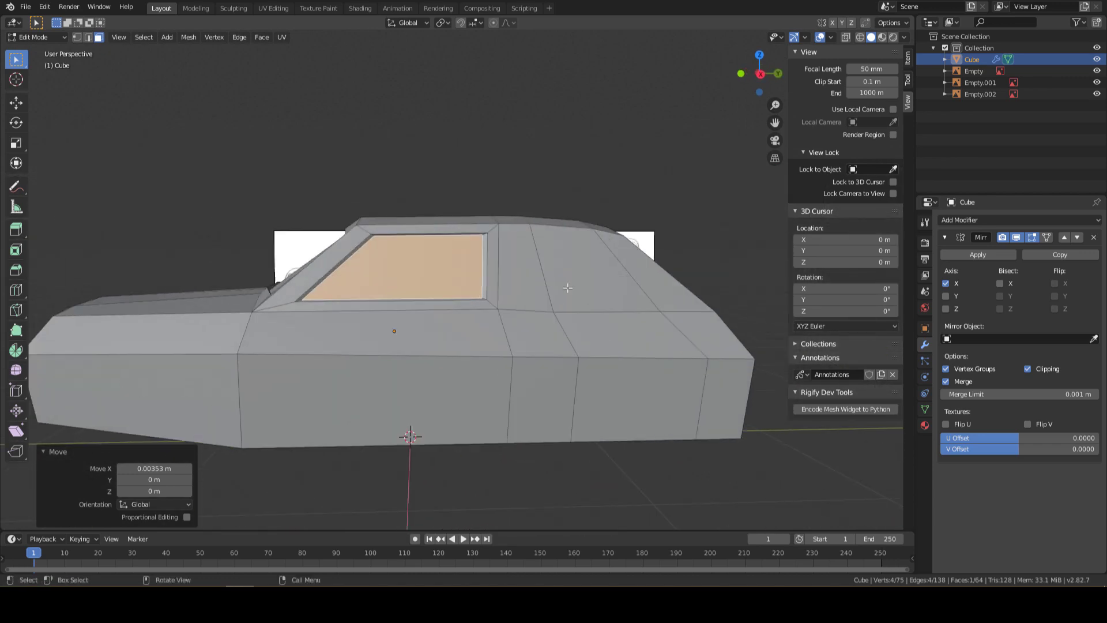
pyautogui.scroll(2, 547, 283)
pyautogui.click(846, 38)
pyautogui.press('KP_3')
# Inset the selected side-window faces with X-ray enabled
pyautogui.scroll(3, 681, 260)
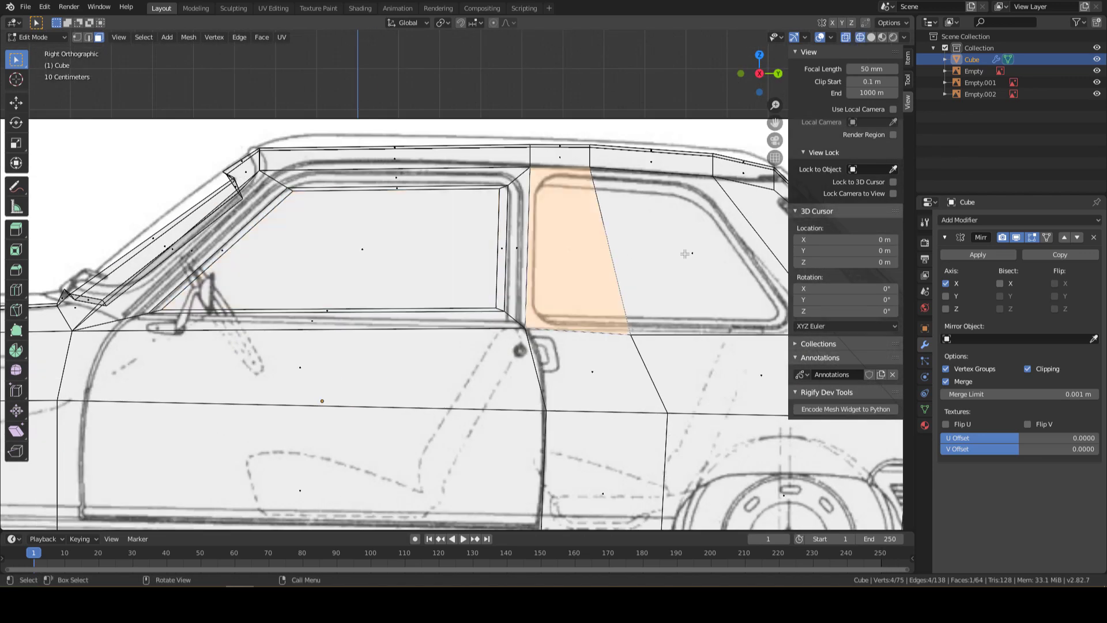
pyautogui.keyDown('shift'); pyautogui.click(680, 261); pyautogui.keyUp('shift')
pyautogui.press('i')
pyautogui.click(669, 248)
# Move the pillar edge between the windows and scale it down to 0.915
pyautogui.press('2')
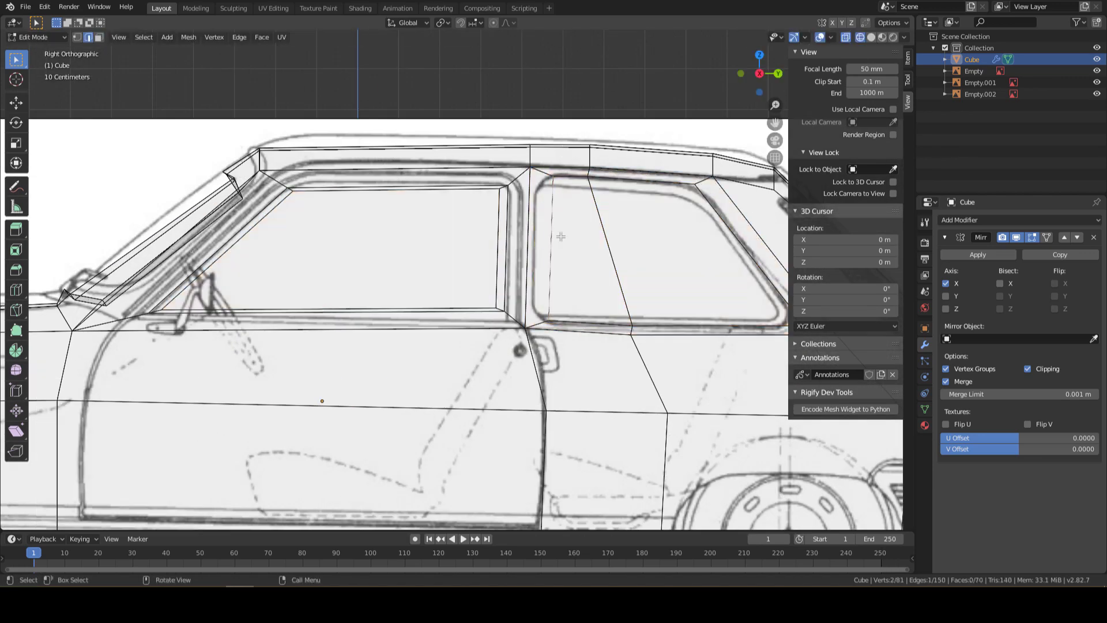
pyautogui.press('g')
pyautogui.click(647, 230)
pyautogui.press('s')
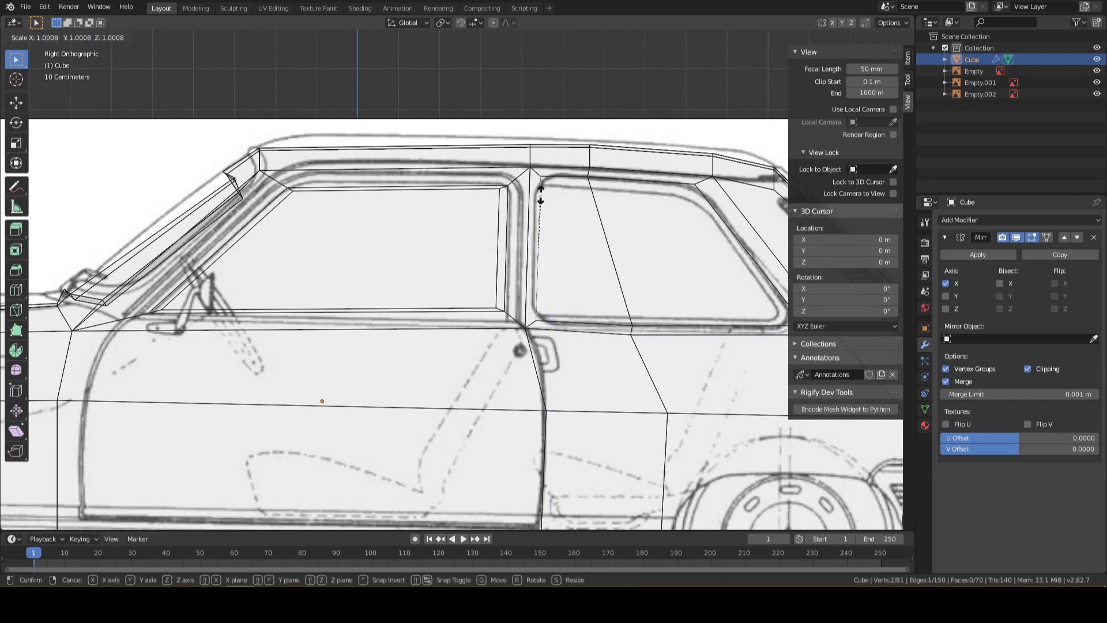
pyautogui.click(540, 200)
pyautogui.moveTo(762, 258)
pyautogui.keyDown('shift'); pyautogui.mouseDown(button='middle')
pyautogui.moveTo(582, 250)
pyautogui.moveTo(621, 156)
pyautogui.mouseUp(button='middle'); pyautogui.keyUp('shift')
pyautogui.press('s')
pyautogui.click(591, 256)
pyautogui.scroll(-3, 591, 257)
# Extrude both side-window faces inward 0.00978 m to recess the glass
pyautogui.hotkey('alt', 'z')
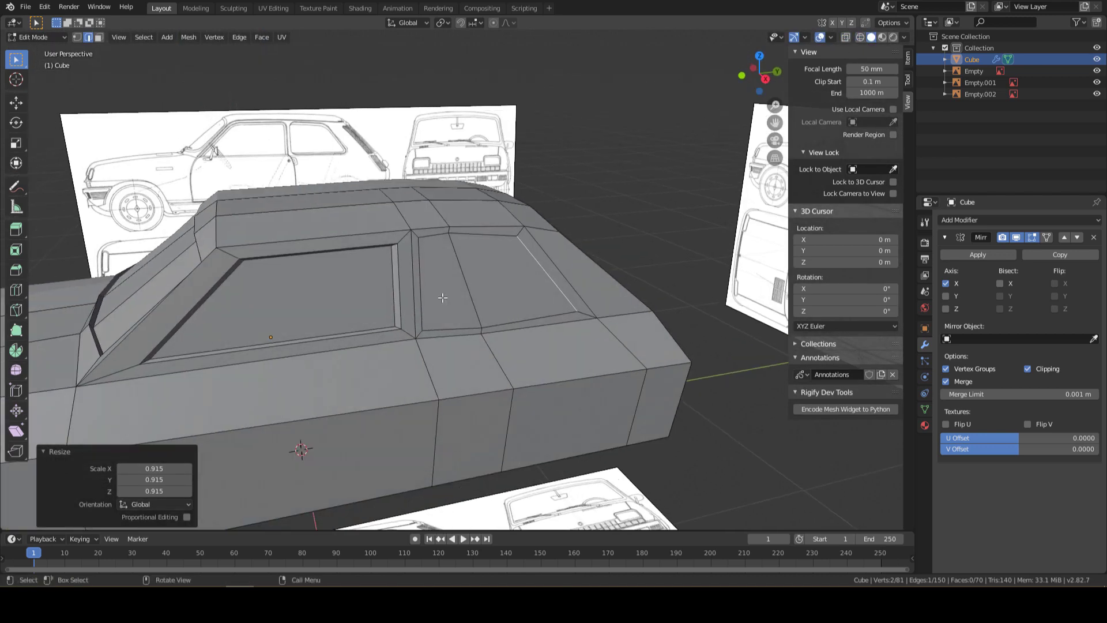
pyautogui.press('3')
pyautogui.click(450, 271)
pyautogui.keyDown('ctrl'); pyautogui.click(456, 299); pyautogui.keyUp('ctrl')
pyautogui.moveTo(456, 300)
pyautogui.mouseDown(button='middle')
pyautogui.moveTo(684, 276)
pyautogui.moveTo(571, 218)
pyautogui.moveTo(573, 381)
pyautogui.moveTo(484, 361)
pyautogui.moveTo(472, 381)
pyautogui.moveTo(482, 388)
pyautogui.moveTo(441, 398)
pyautogui.mouseUp(button='middle')
pyautogui.press('e')
pyautogui.click(721, 260)
pyautogui.scroll(-5, 571, 219)
pyautogui.hotkey('alt', 'a')
pyautogui.scroll(2, 484, 360)
pyautogui.scroll(2, 483, 360)
pyautogui.scroll(-3, 483, 360)
pyautogui.click(772, 76)
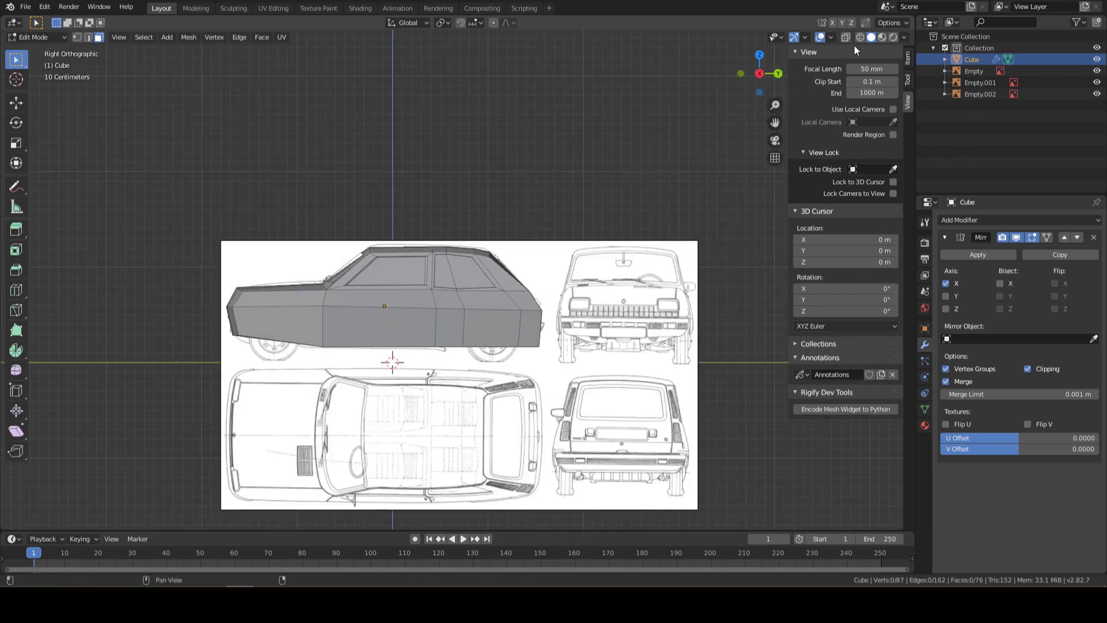
# Add a vertical edge loop over the rear wheel in X-ray view
pyautogui.click(862, 37)
pyautogui.scroll(4, 475, 273)
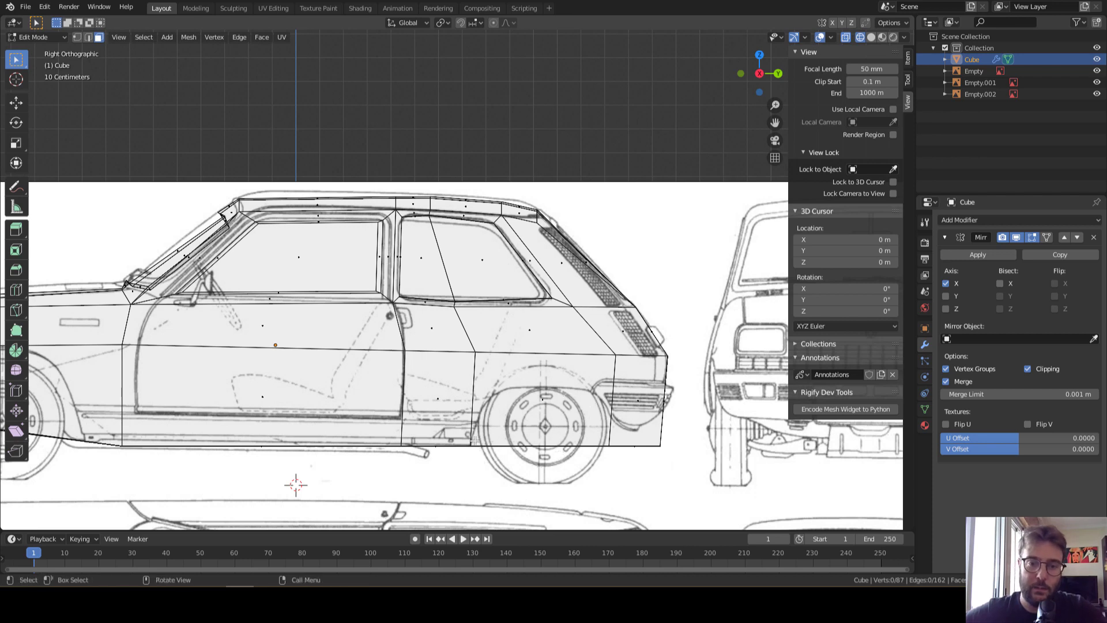
pyautogui.hotkey('ctrl', 'r')
pyautogui.click(546, 360)
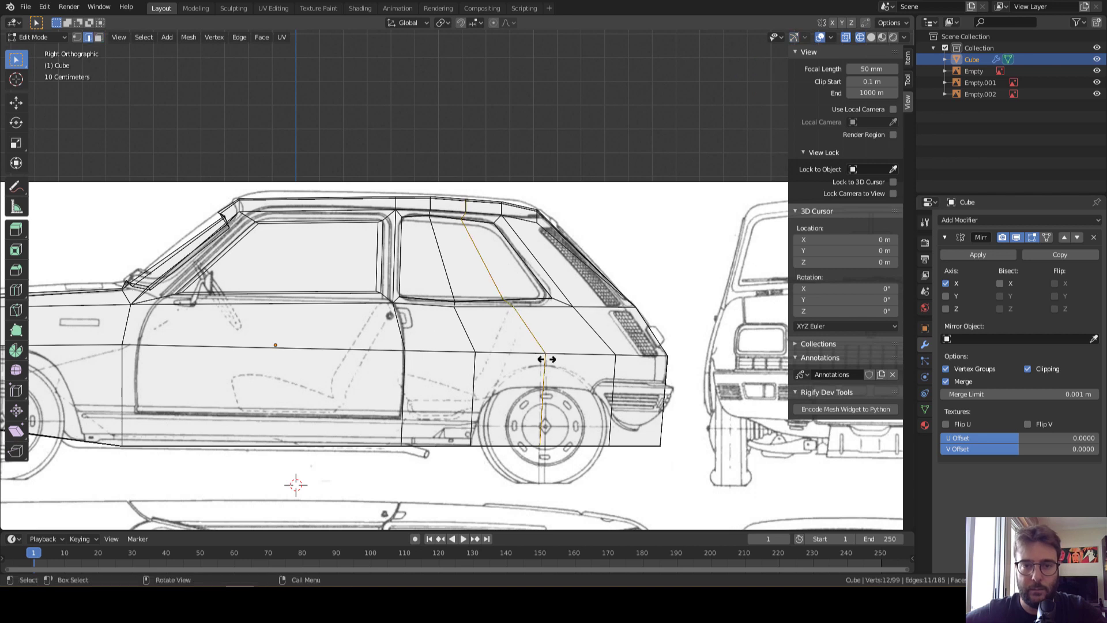
pyautogui.rightClick(546, 359)
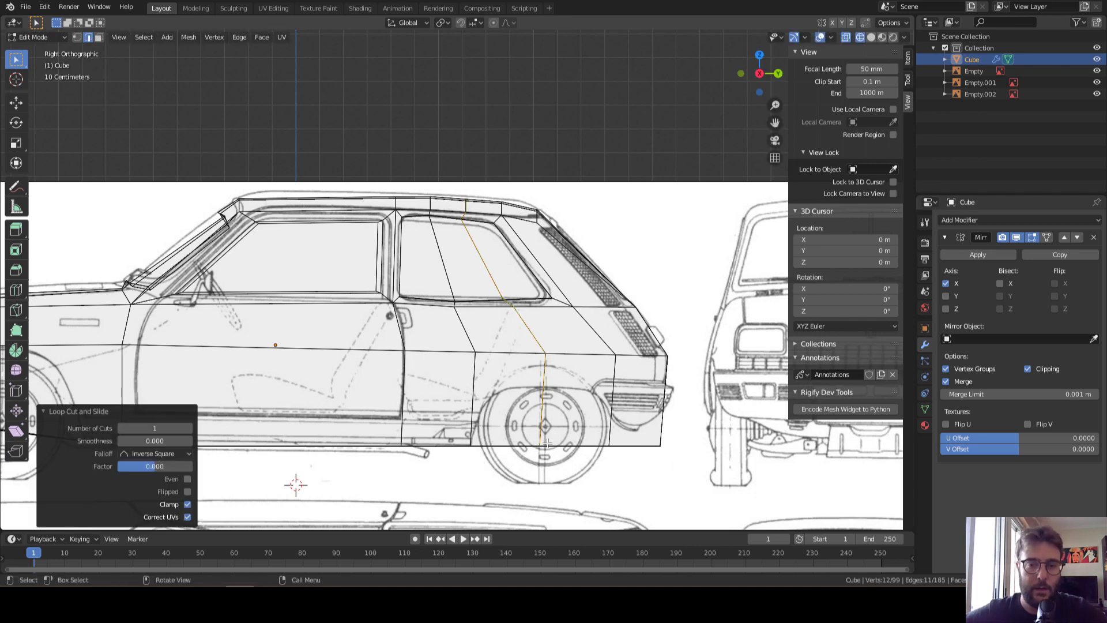
# Raise the loop's bottom vertex 0.3495 m into an arch peak and adjust a nearby vertex along Y
pyautogui.press('1')
pyautogui.moveTo(523, 428); pyautogui.dragTo(531, 426)
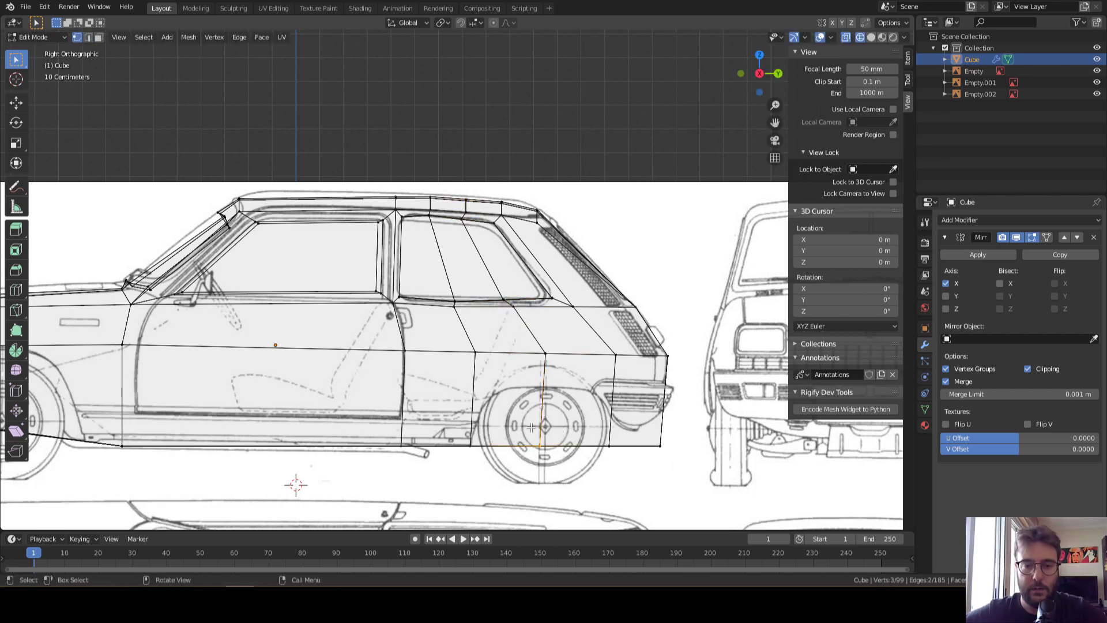
pyautogui.press('g')
pyautogui.press('z')
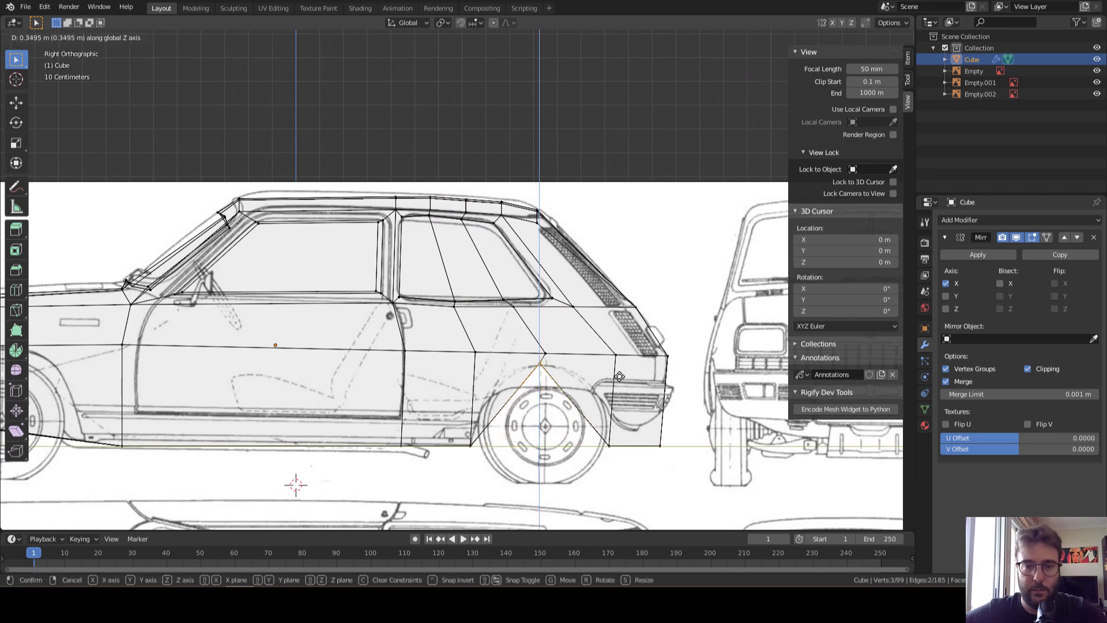
pyautogui.click(619, 376)
pyautogui.click(560, 357)
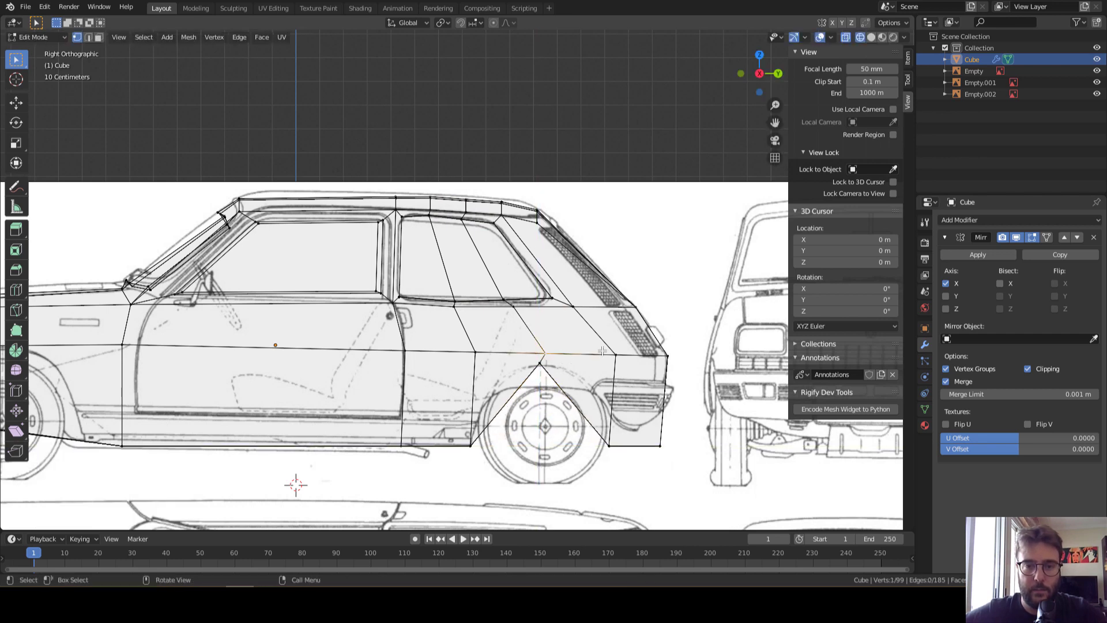
pyautogui.press('g')
pyautogui.press('y')
pyautogui.click(596, 349)
pyautogui.click(760, 73)
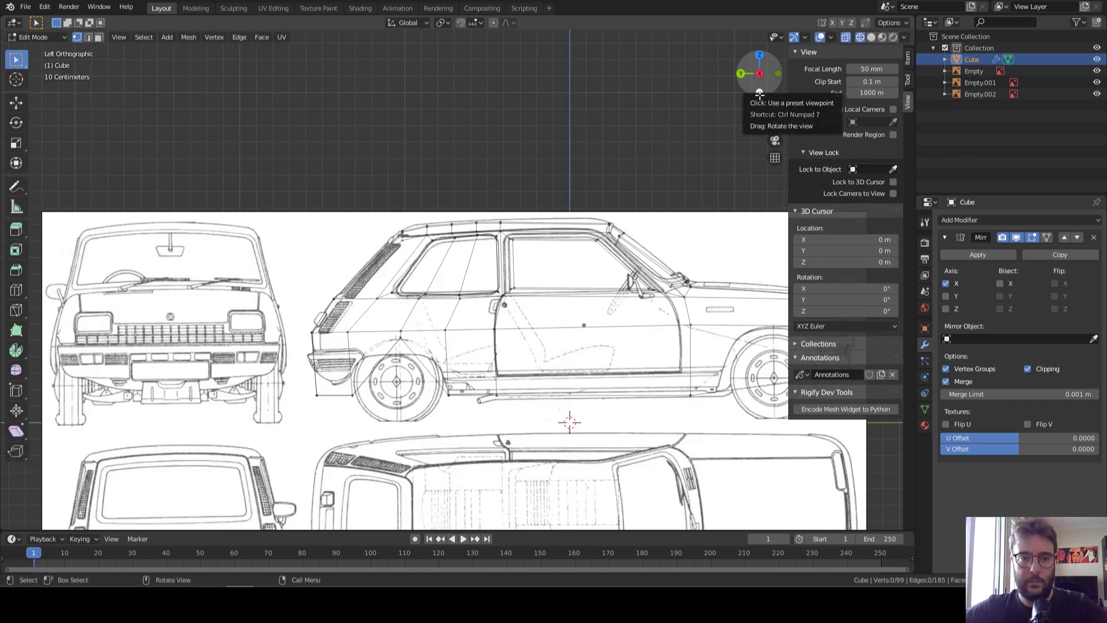
# Raise the lower corner vertices beside the wheel 0.091 m along Z
pyautogui.scroll(3, 269, 472)
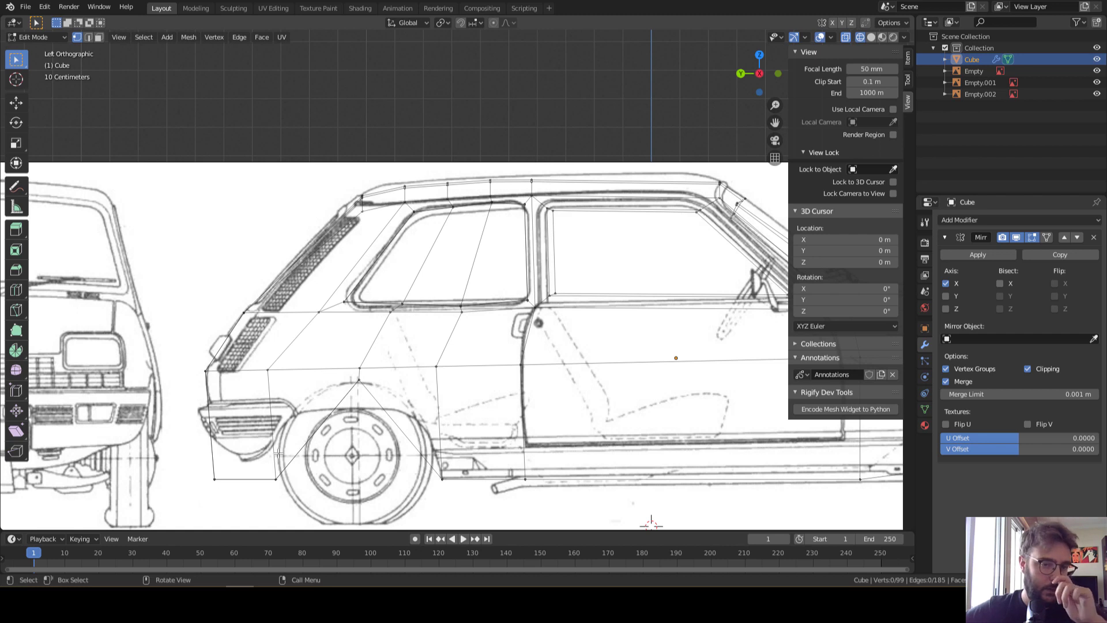
pyautogui.moveTo(299, 504); pyautogui.dragTo(176, 453)
pyautogui.press('g')
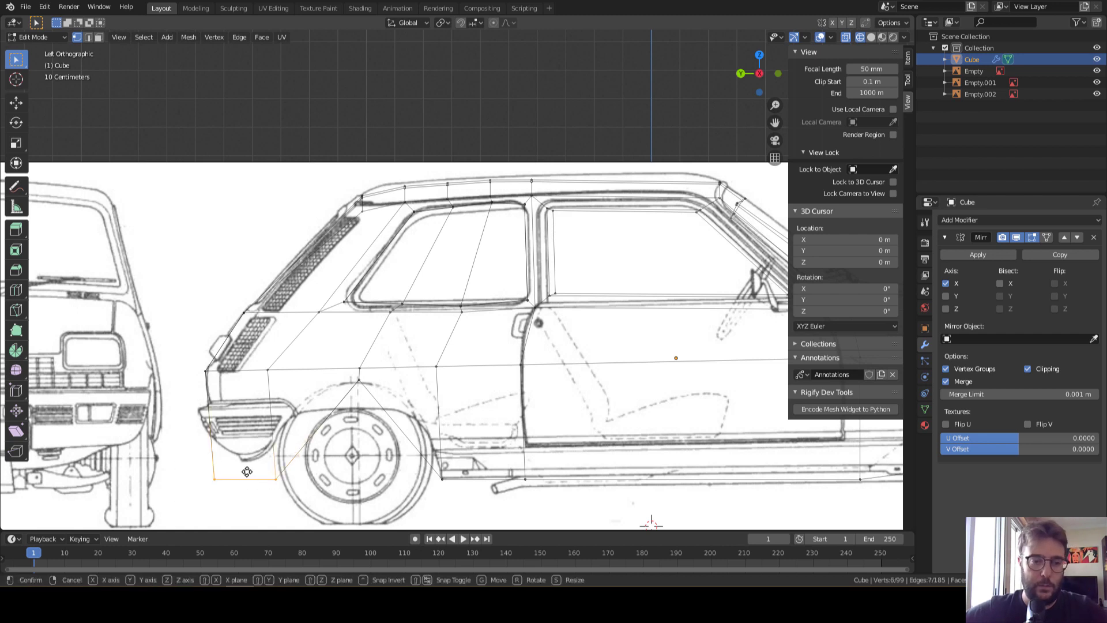
pyautogui.press('z')
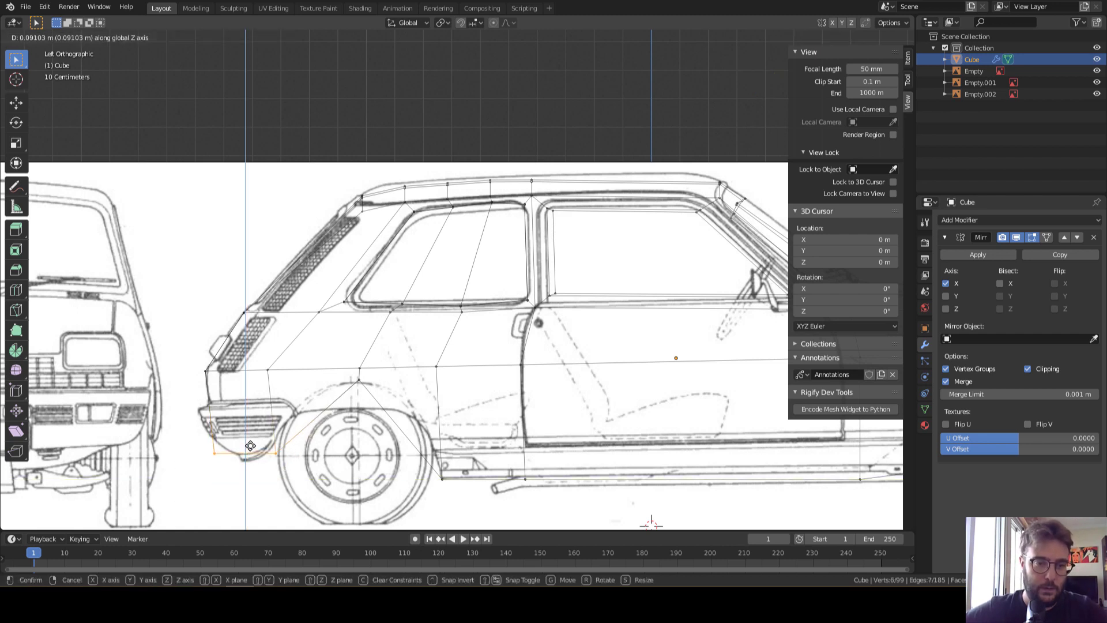
pyautogui.click(251, 446)
# Pull the corner -0.0534 m along Y and add another vertical loop cut
pyautogui.press('g')
pyautogui.press('y')
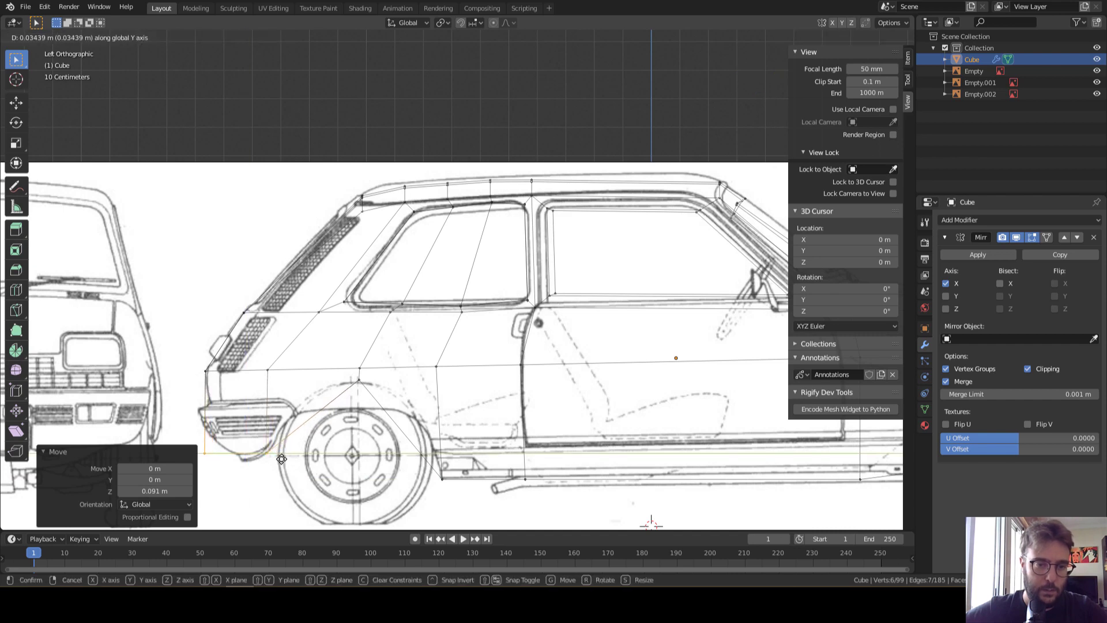
pyautogui.press('Escape')
pyautogui.scroll(-1, 231, 474)
pyautogui.press('g')
pyautogui.press('y')
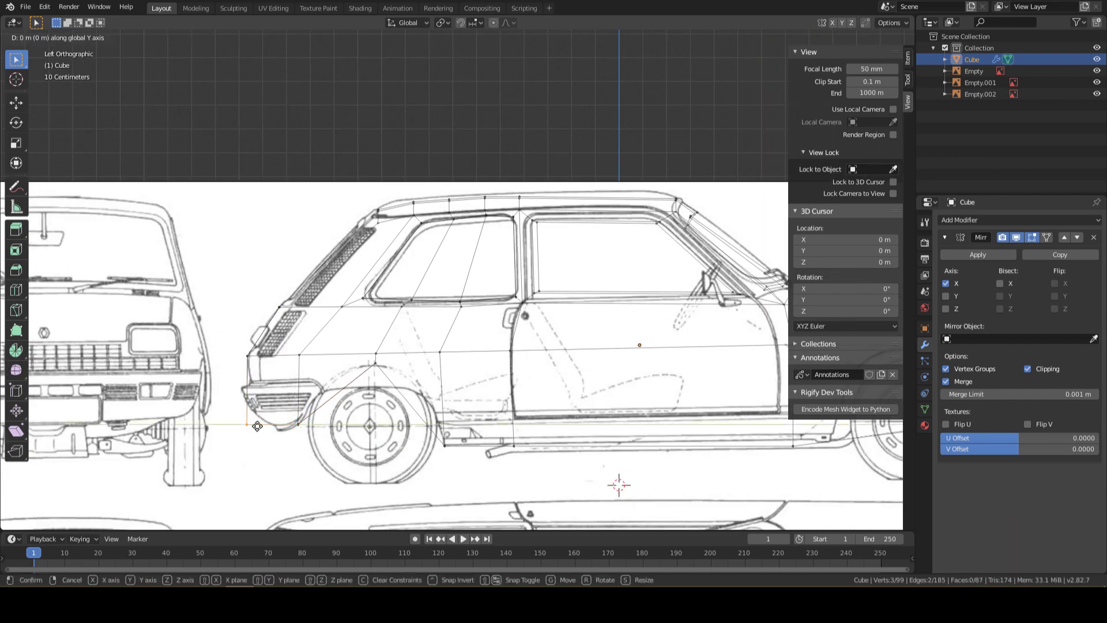
pyautogui.click(271, 427)
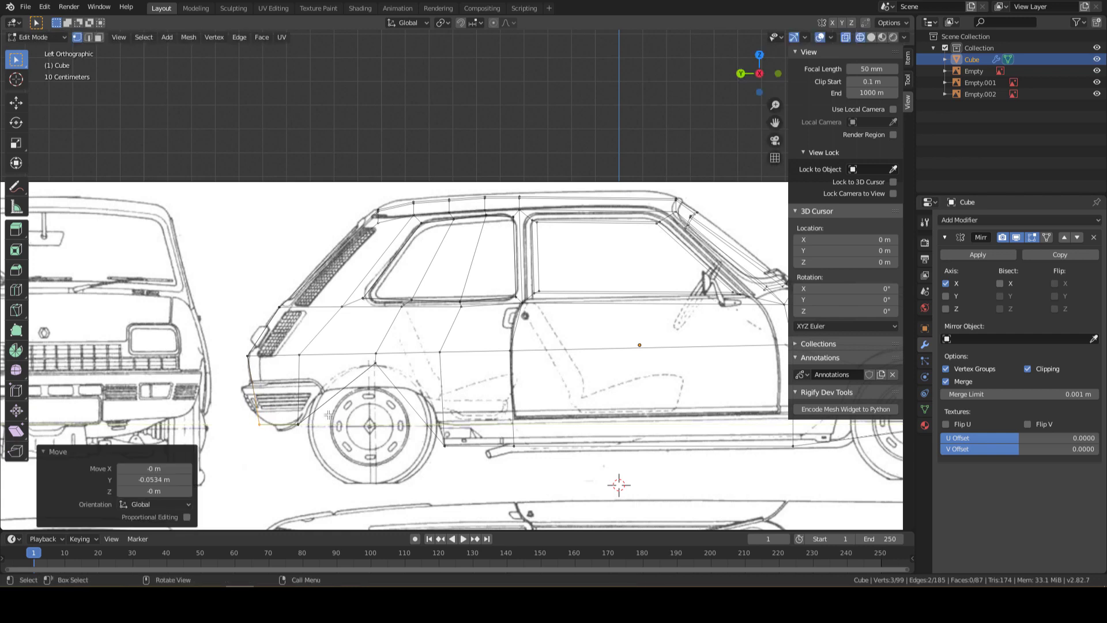
pyautogui.hotkey('ctrl', 'r')
pyautogui.click(398, 392)
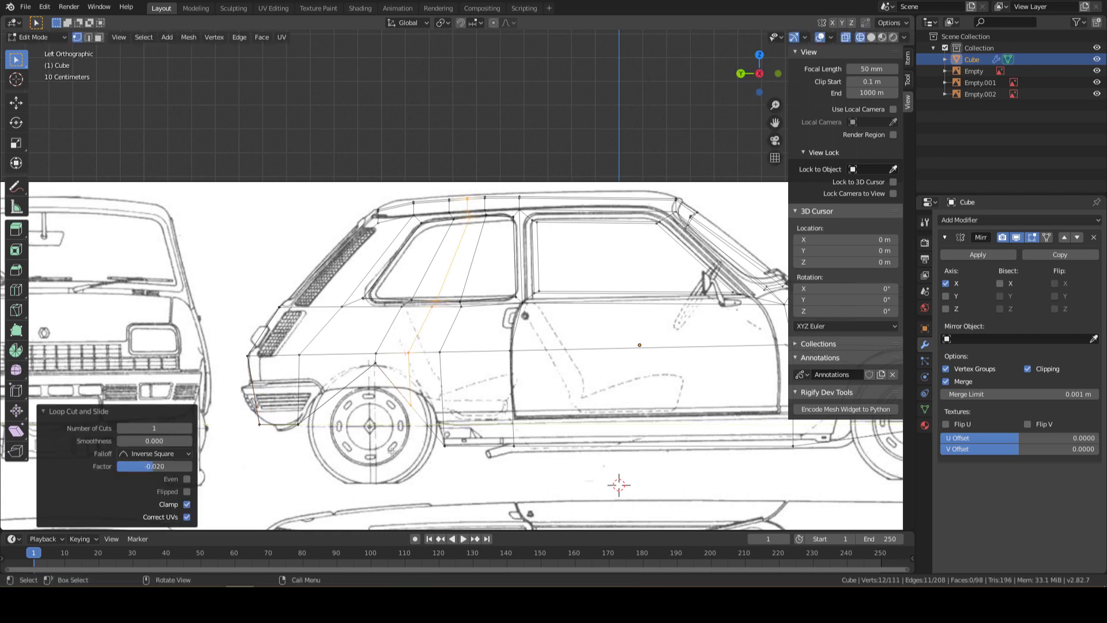
# Keep the previous loop cut and raise the selected vertices 0.109 m along Z
pyautogui.click(408, 381)
pyautogui.press('g')
pyautogui.press('z')
pyautogui.click(425, 387)
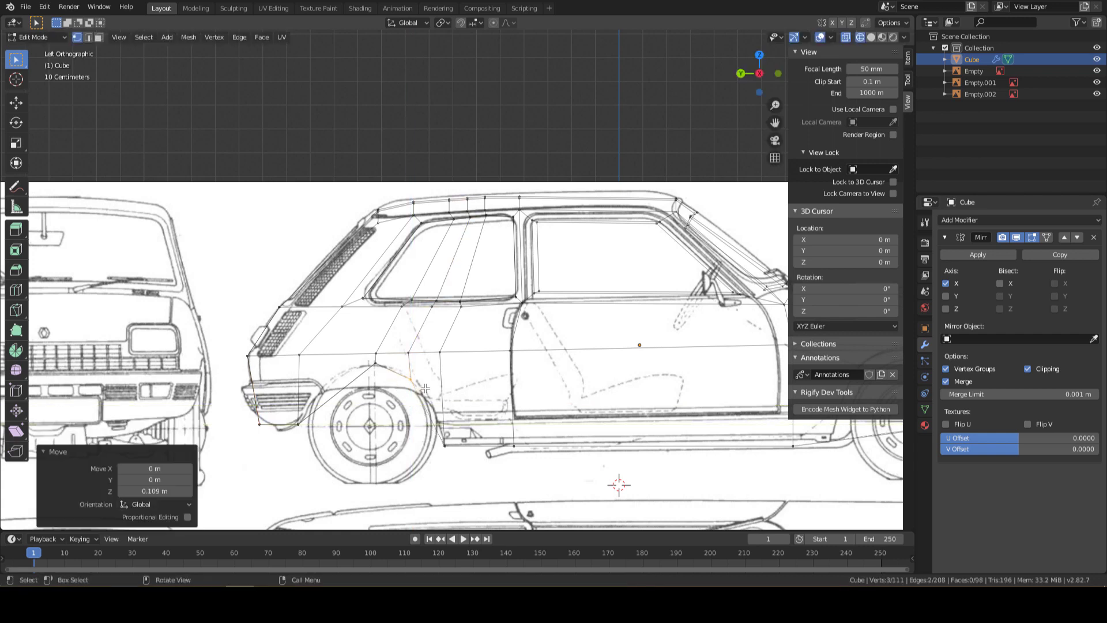
# Cut another edge loop across the car side and raise its three vertices 0.0898 m
pyautogui.hotkey('ctrl', 'r')
pyautogui.click(346, 384)
pyautogui.rightClick(368, 426)
pyautogui.press('g')
pyautogui.press('z')
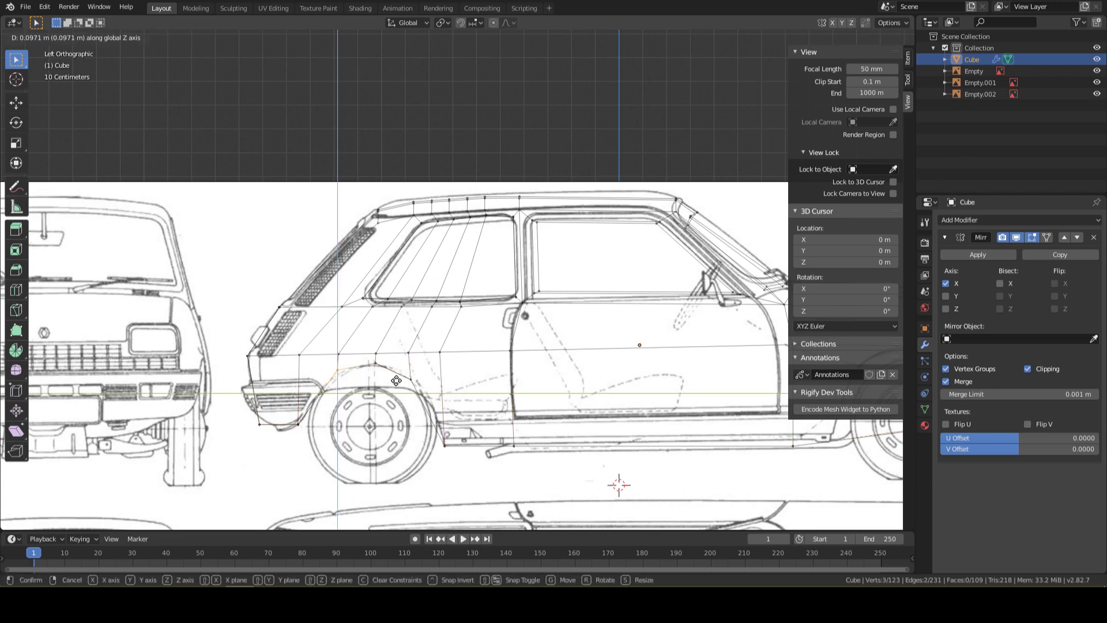
pyautogui.click(398, 380)
# Shift the window-outline edges to follow the blueprint
pyautogui.scroll(1, 469, 294)
pyautogui.scroll(1, 488, 281)
pyautogui.scroll(2, 489, 281)
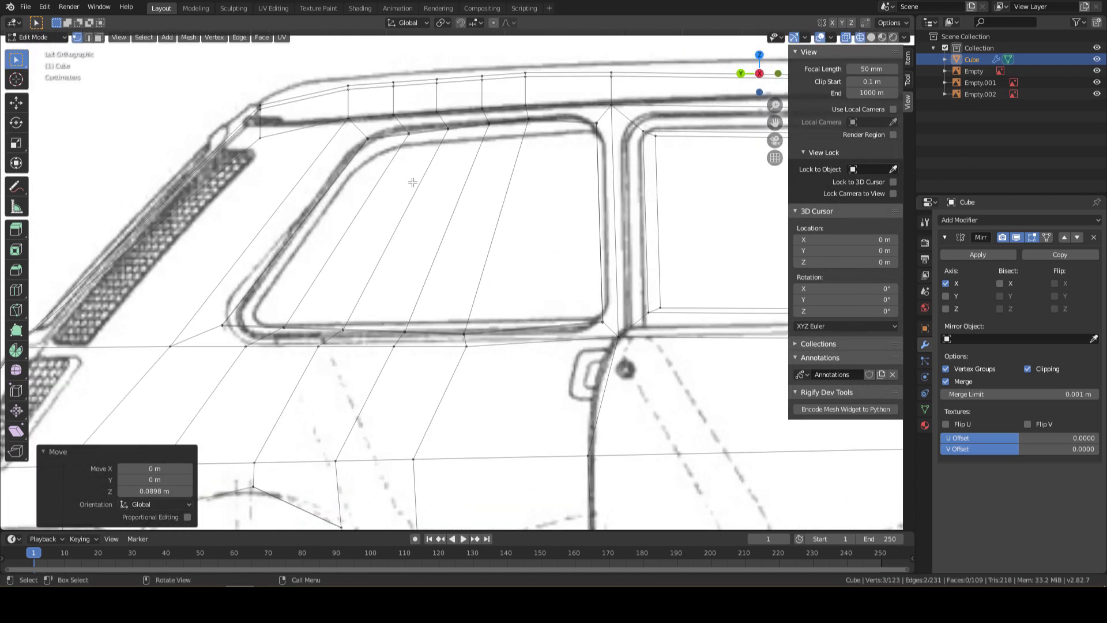
pyautogui.scroll(2, 495, 242)
pyautogui.click(492, 186)
pyautogui.press('g')
pyautogui.click(508, 198)
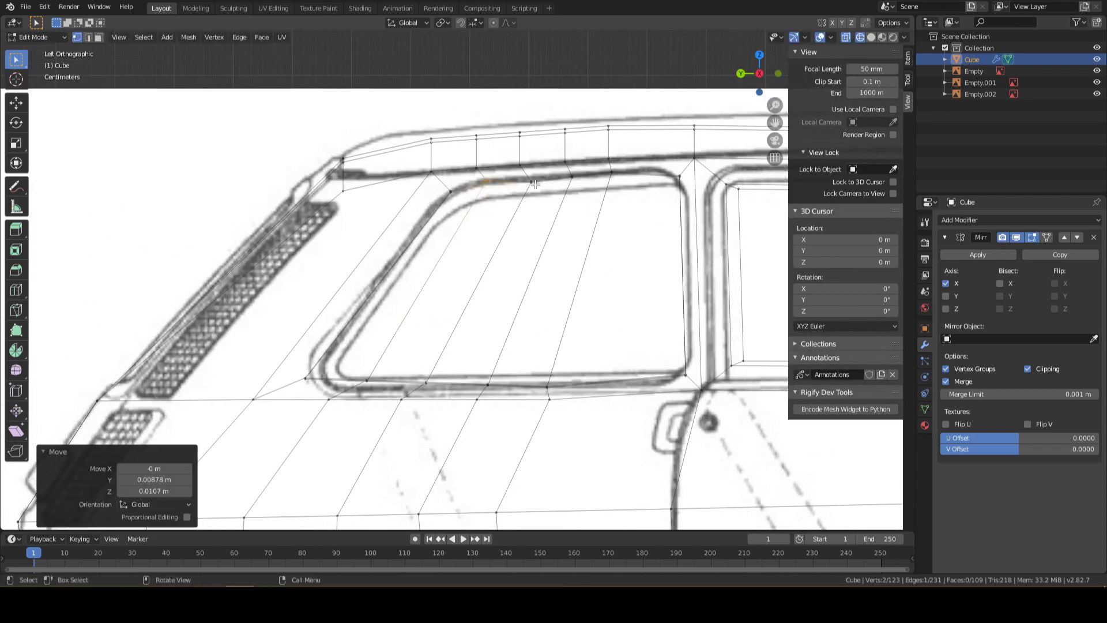
pyautogui.press('g')
pyautogui.click(521, 185)
pyautogui.click(614, 184)
pyautogui.press('g')
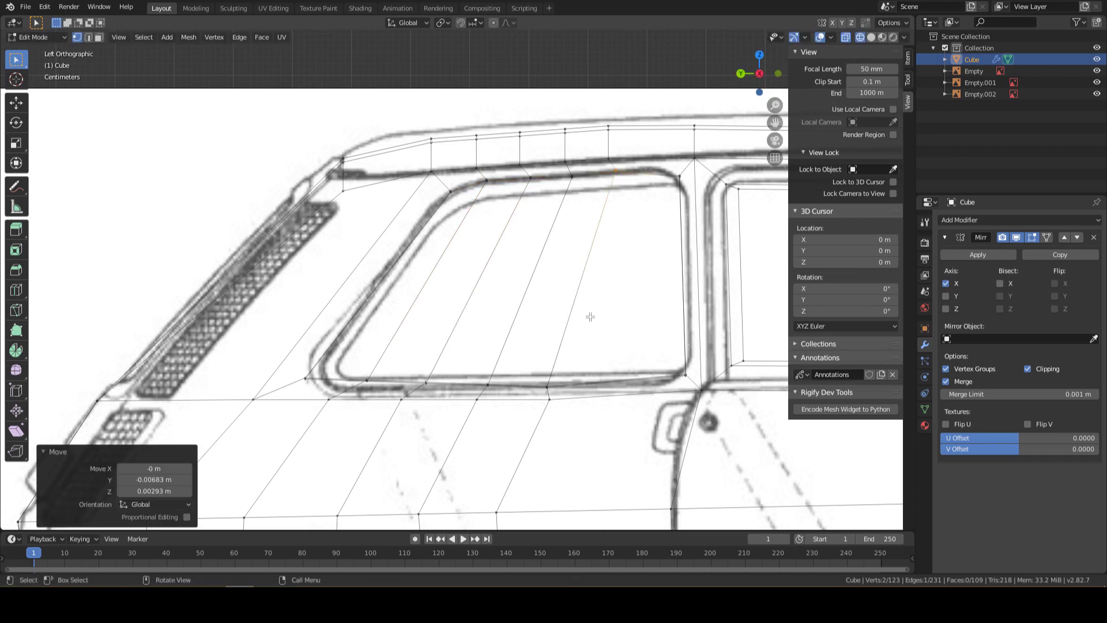
# Align the window-bottom vertices and edge with the blueprint
pyautogui.press('g')
pyautogui.click(548, 391)
pyautogui.press('g')
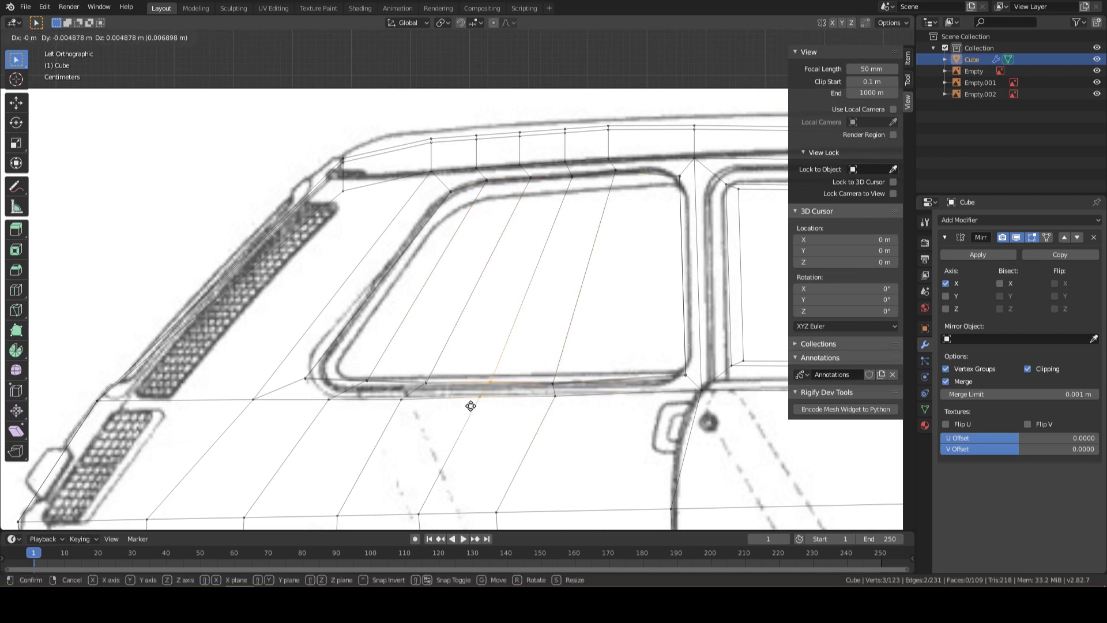
pyautogui.click(437, 378)
pyautogui.moveTo(441, 376); pyautogui.dragTo(401, 402)
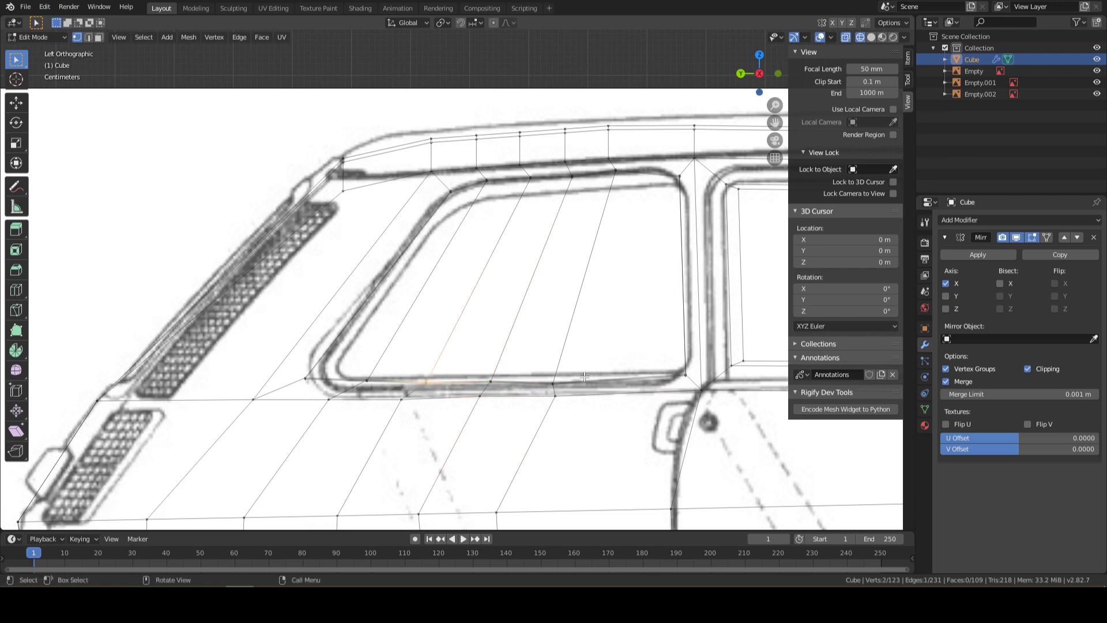
pyautogui.click(568, 383)
pyautogui.press('g')
pyautogui.click(562, 382)
# Slide the lower and upper pillar vertices along Y onto the blueprint line
pyautogui.scroll(-4, 339, 252)
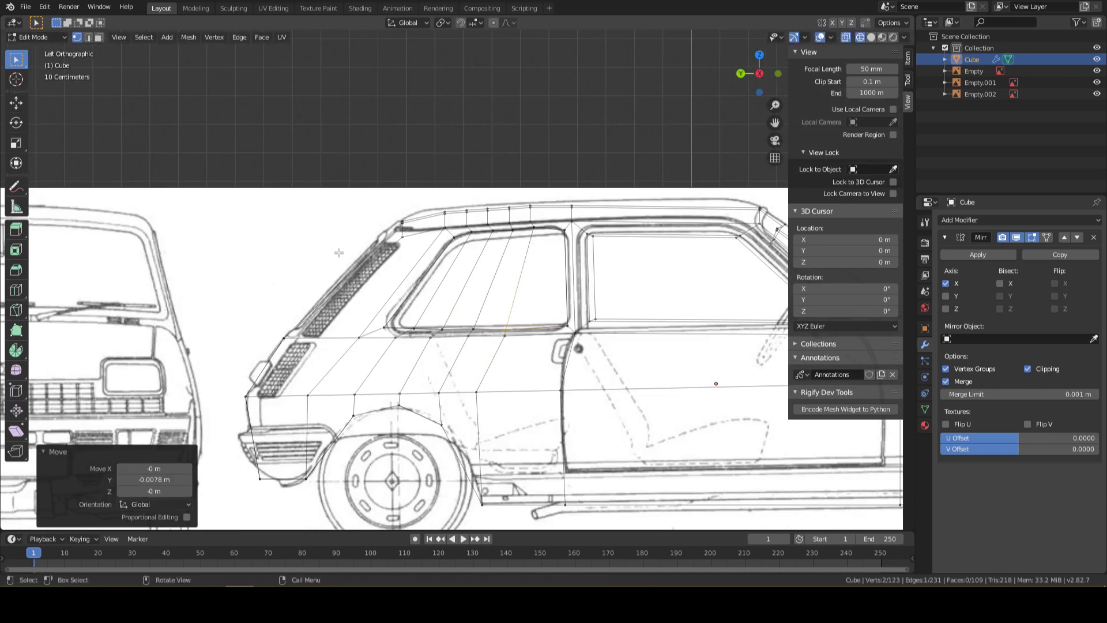
pyautogui.scroll(2, 630, 344)
pyautogui.scroll(1, 607, 215)
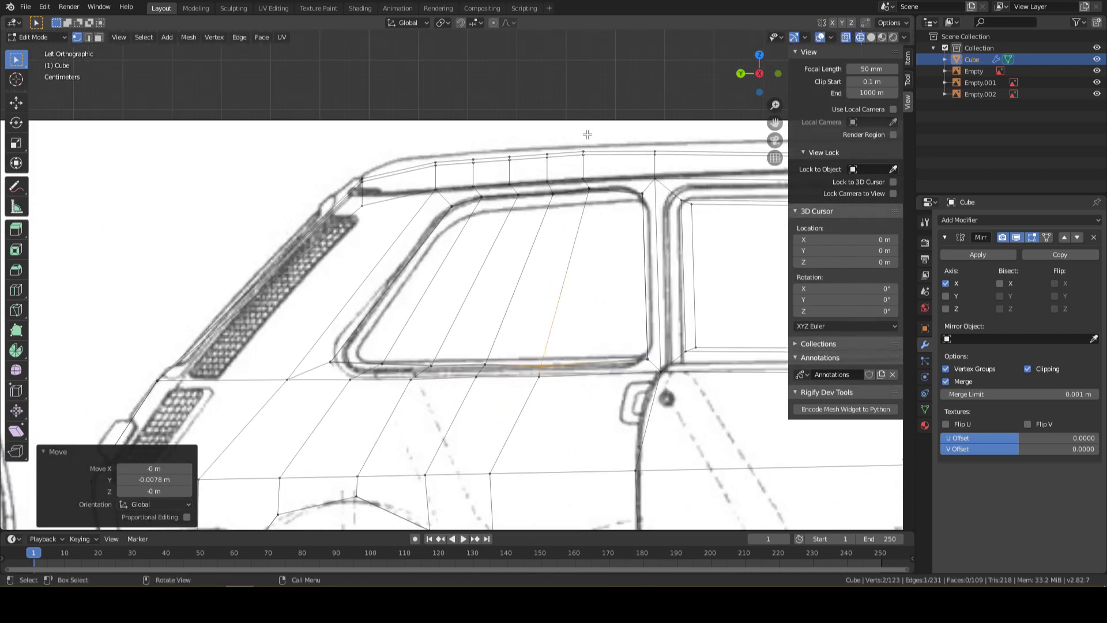
pyautogui.keyDown('shift'); pyautogui.moveTo(604, 292); pyautogui.dragTo(558, 109, button='middle'); pyautogui.keyUp('shift')
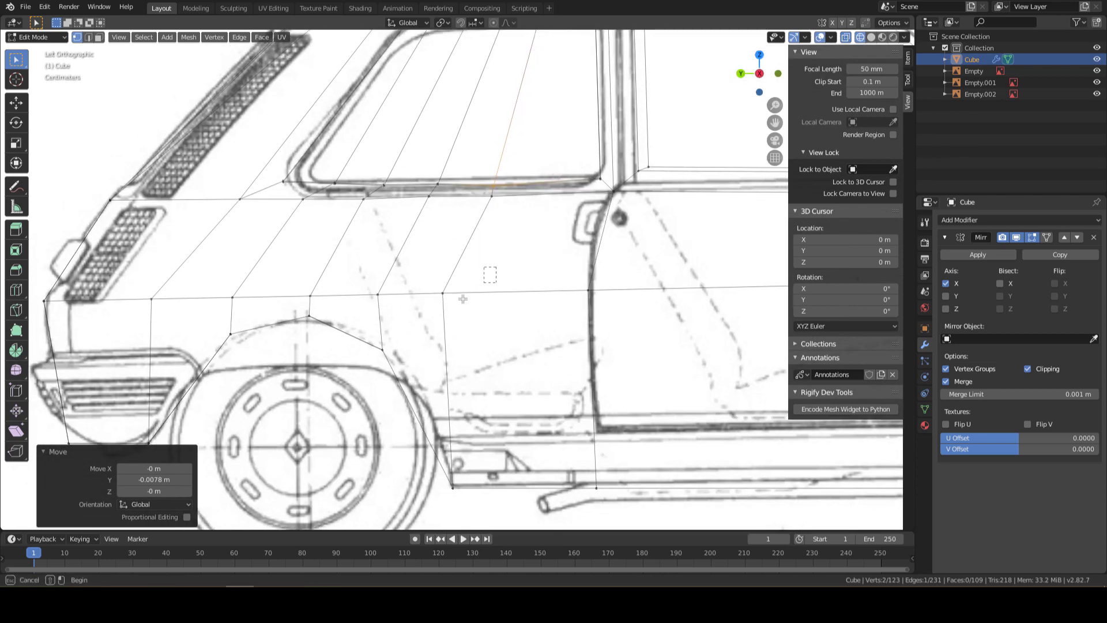
pyautogui.click(444, 296)
pyautogui.press('g')
pyautogui.press('y')
pyautogui.click(494, 304)
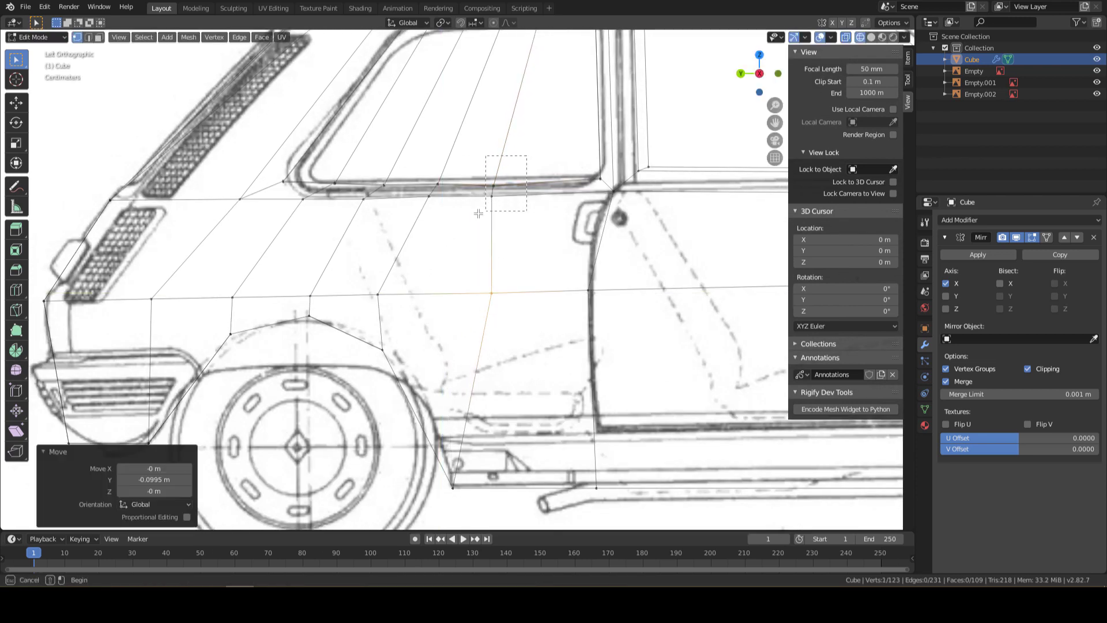
pyautogui.keyDown('alt'); pyautogui.click(491, 198); pyautogui.keyUp('alt')
pyautogui.press('g')
pyautogui.press('y')
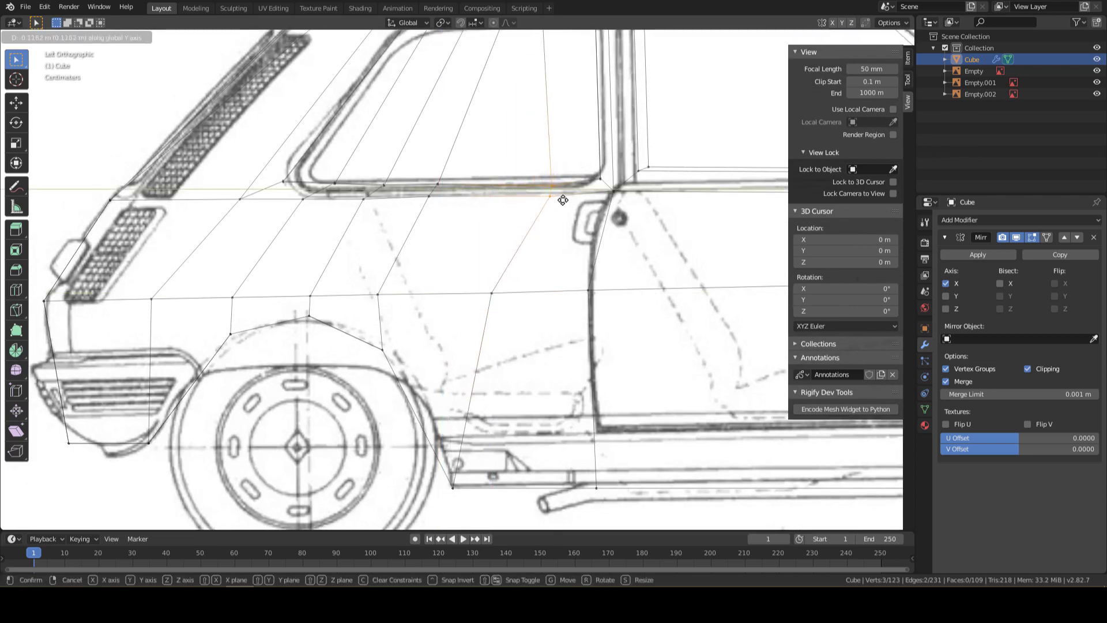
pyautogui.click(562, 200)
# Raise the selected roof vertices vertically to match the blueprint
pyautogui.scroll(2, 554, 173)
pyautogui.keyDown('alt'); pyautogui.keyDown('shift'); pyautogui.click(548, 149); pyautogui.keyUp('shift'); pyautogui.keyUp('alt')
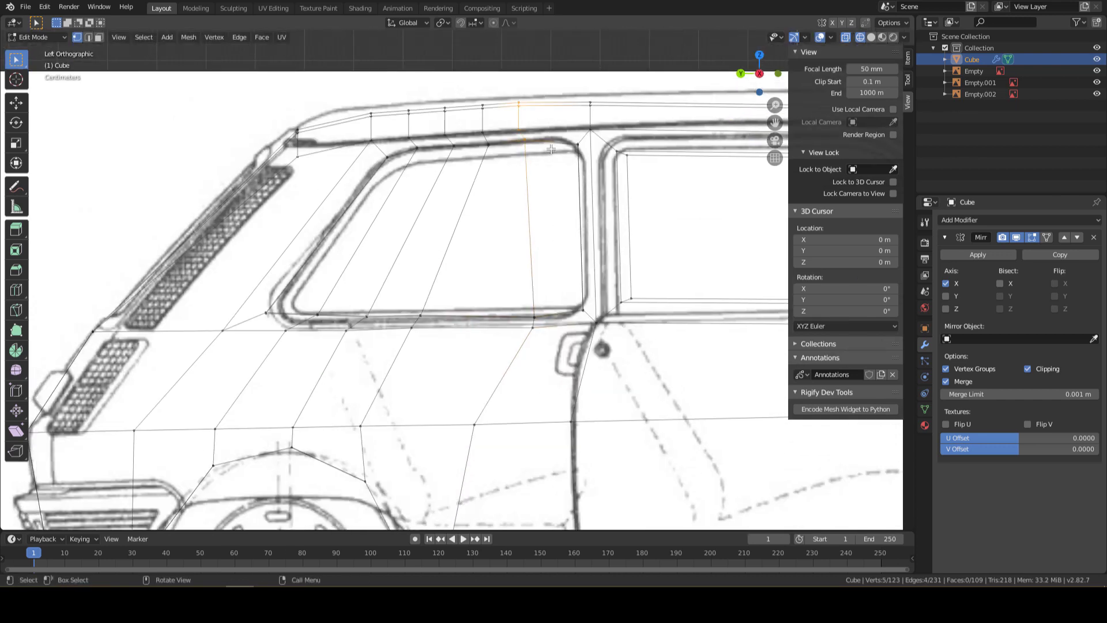
pyautogui.keyDown('alt'); pyautogui.moveTo(551, 149); pyautogui.dragTo(520, 185, button='middle'); pyautogui.keyUp('alt')
pyautogui.press('g')
pyautogui.press('y')
pyautogui.press('z')
pyautogui.click(562, 148)
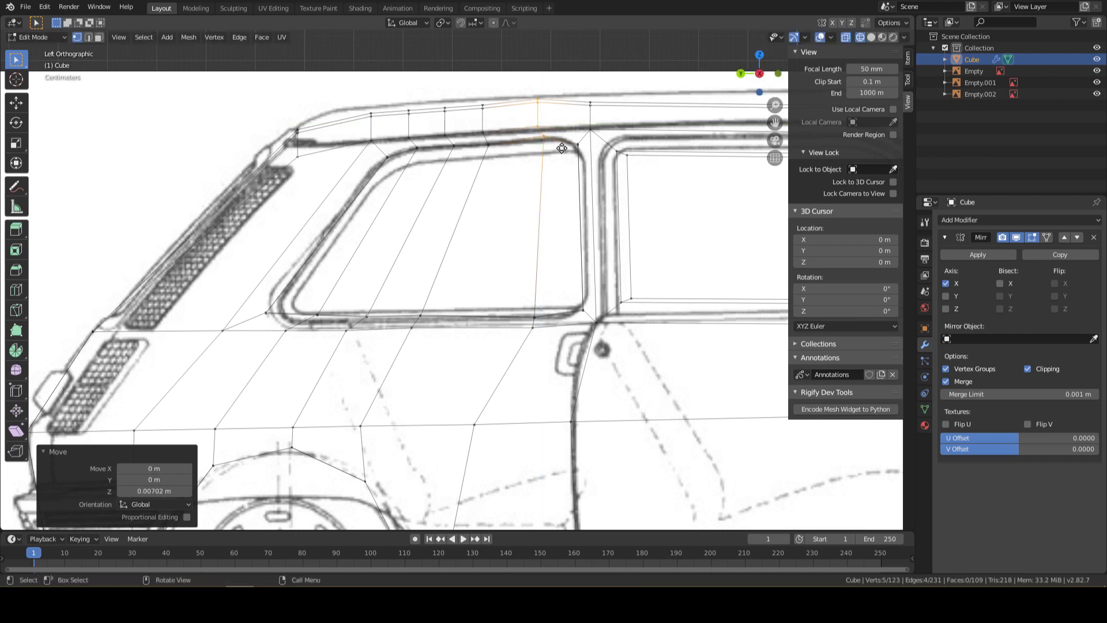
# Move the roof vertices one by one vertically onto the blueprint roofline
pyautogui.press('g')
pyautogui.press('z')
pyautogui.click(482, 102)
pyautogui.click(444, 108)
pyautogui.press('g')
pyautogui.press('z')
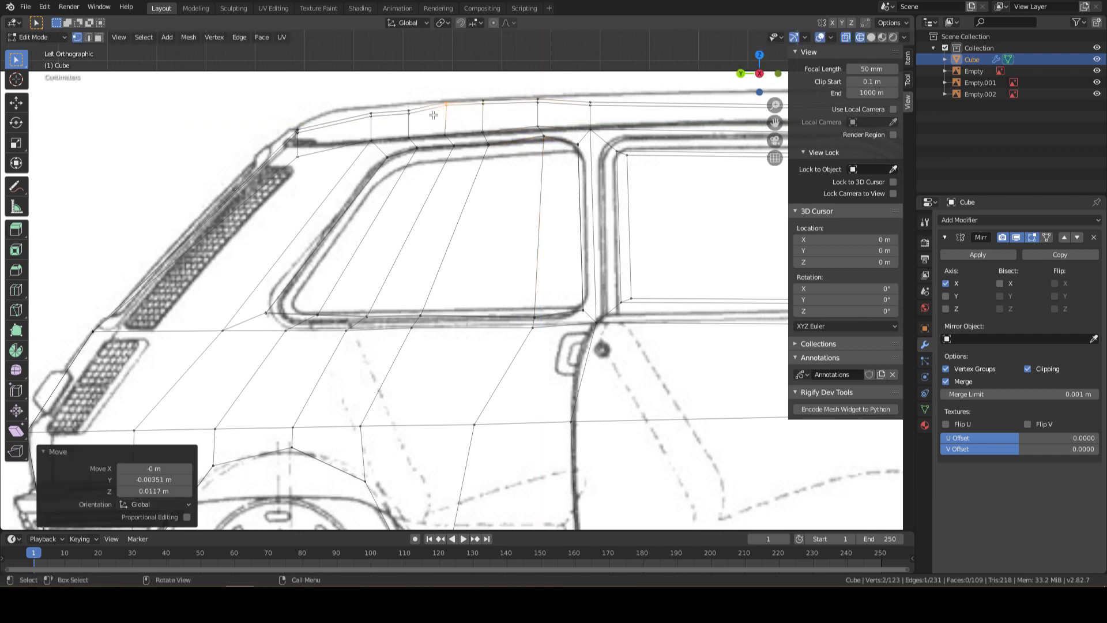
pyautogui.click(408, 111)
pyautogui.press('g')
pyautogui.click(371, 115)
pyautogui.press('g')
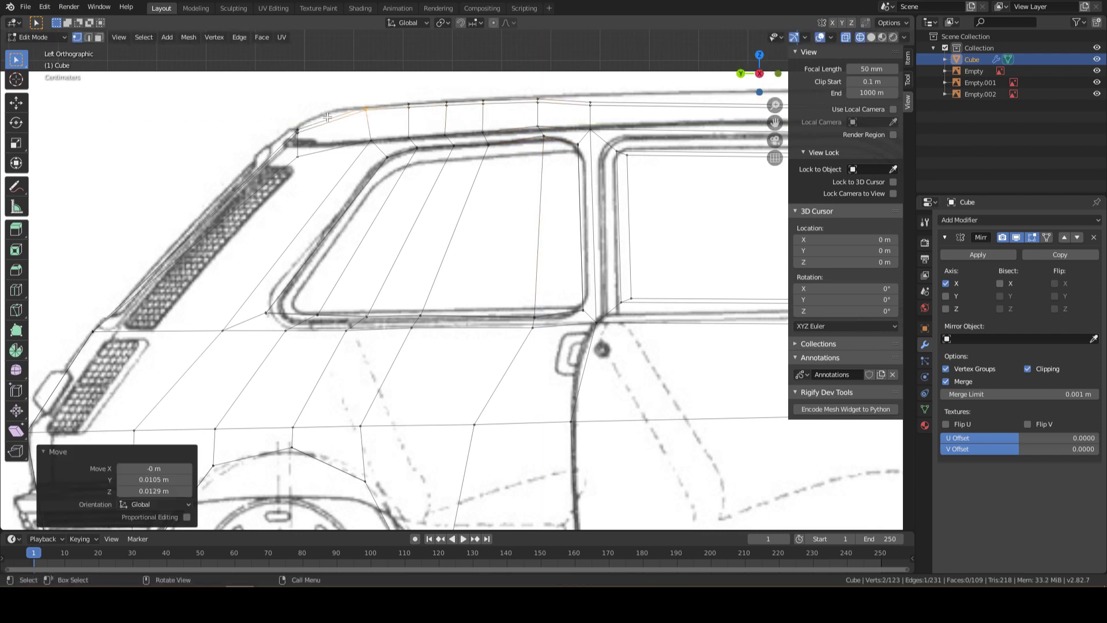
pyautogui.click(296, 130)
pyautogui.press('g')
# In side view, lift another roof vertex along Z to match the roofline
pyautogui.scroll(-5, 289, 136)
pyautogui.moveTo(403, 288); pyautogui.dragTo(439, 277, button='middle')
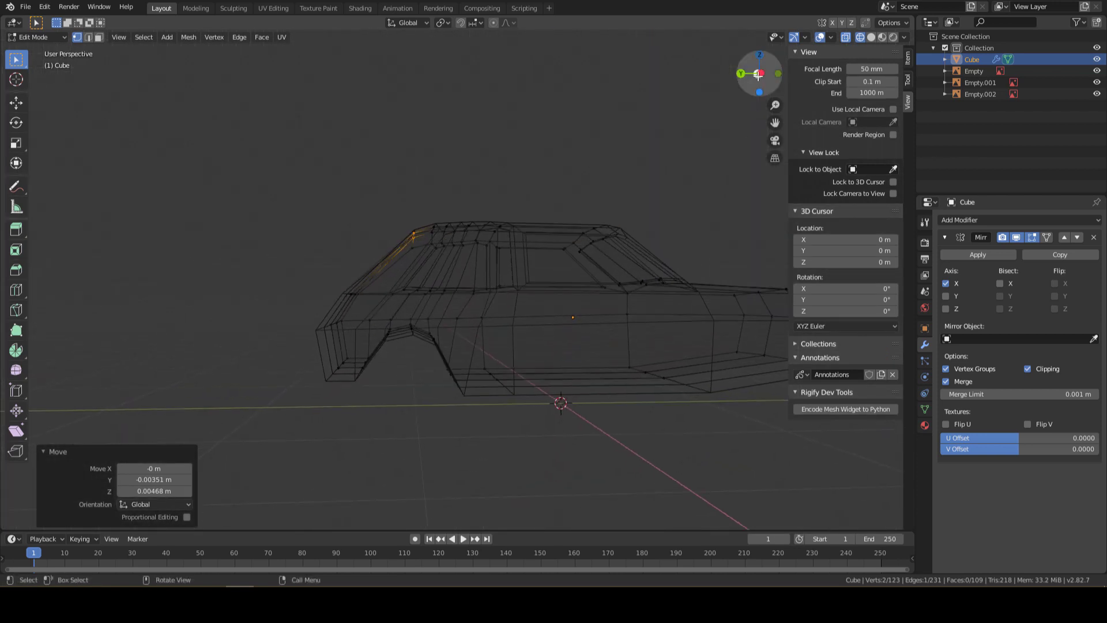
pyautogui.click(749, 72)
pyautogui.scroll(4, 576, 173)
pyautogui.scroll(2, 461, 161)
pyautogui.click(343, 150)
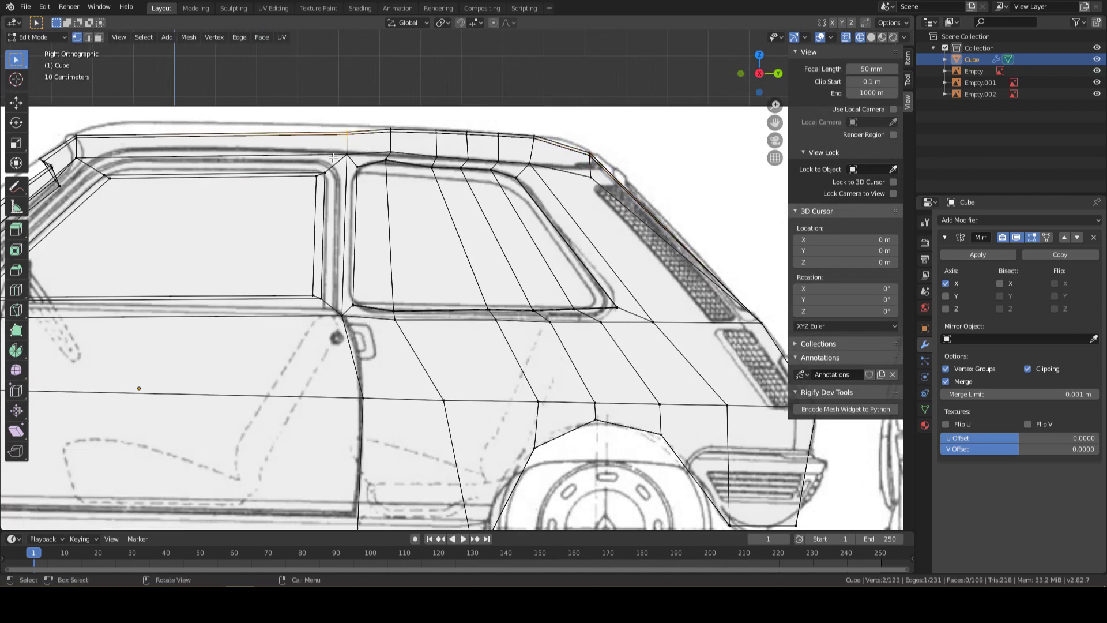
pyautogui.press('g')
pyautogui.press('y')
pyautogui.press('z')
pyautogui.click(349, 145)
# Add a vertical edge loop through the front door
pyautogui.scroll(-3, 352, 202)
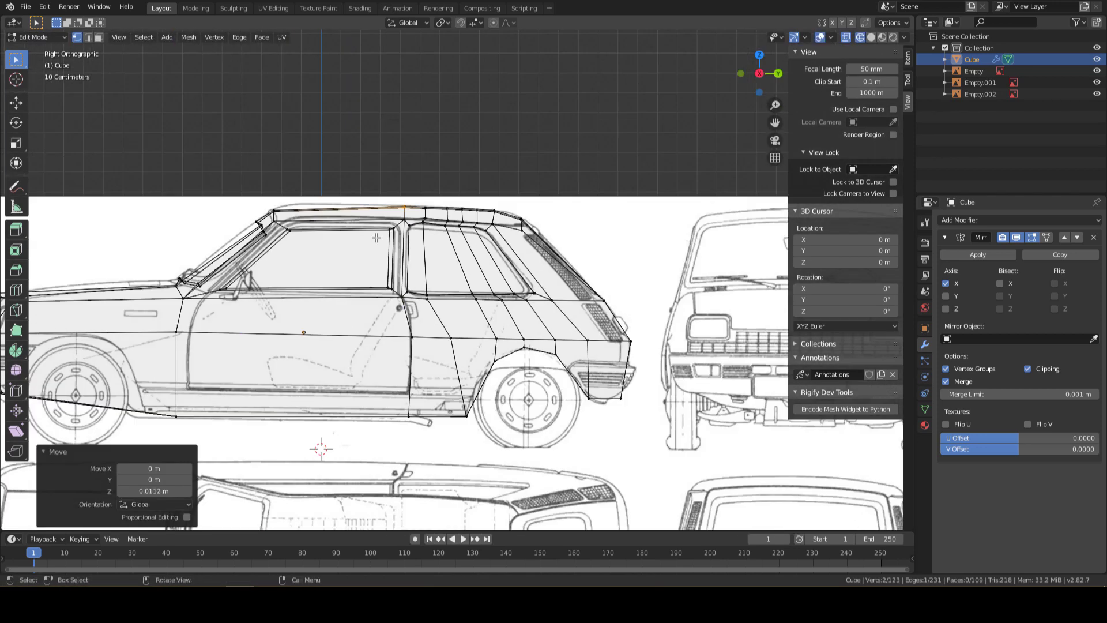
pyautogui.hotkey('ctrl', 'r')
pyautogui.click(326, 233)
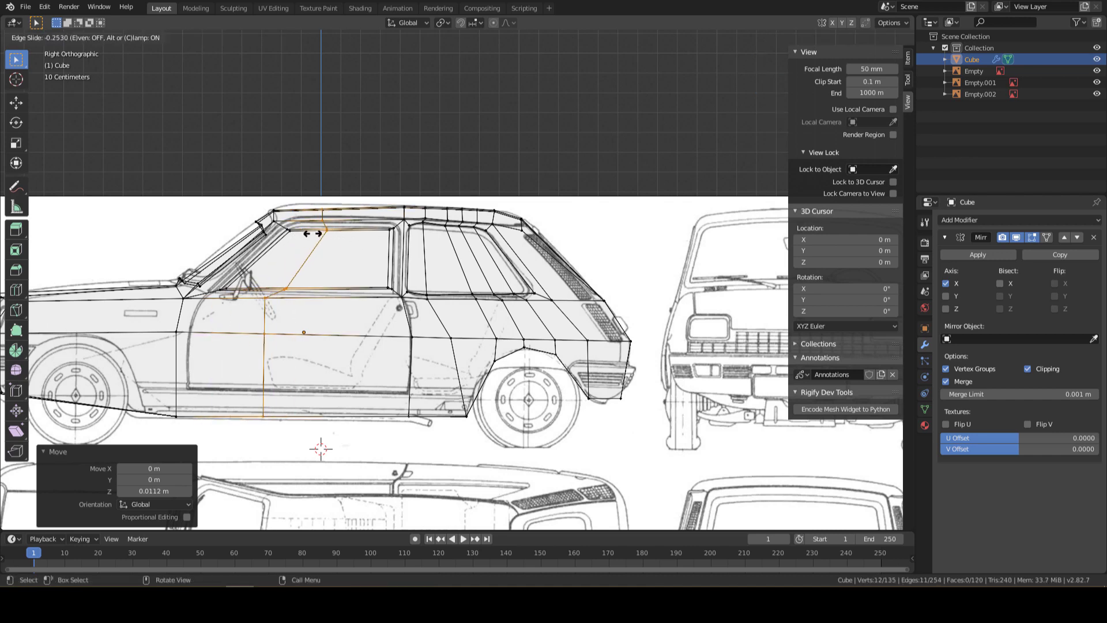
pyautogui.click(299, 234)
pyautogui.scroll(3, 312, 236)
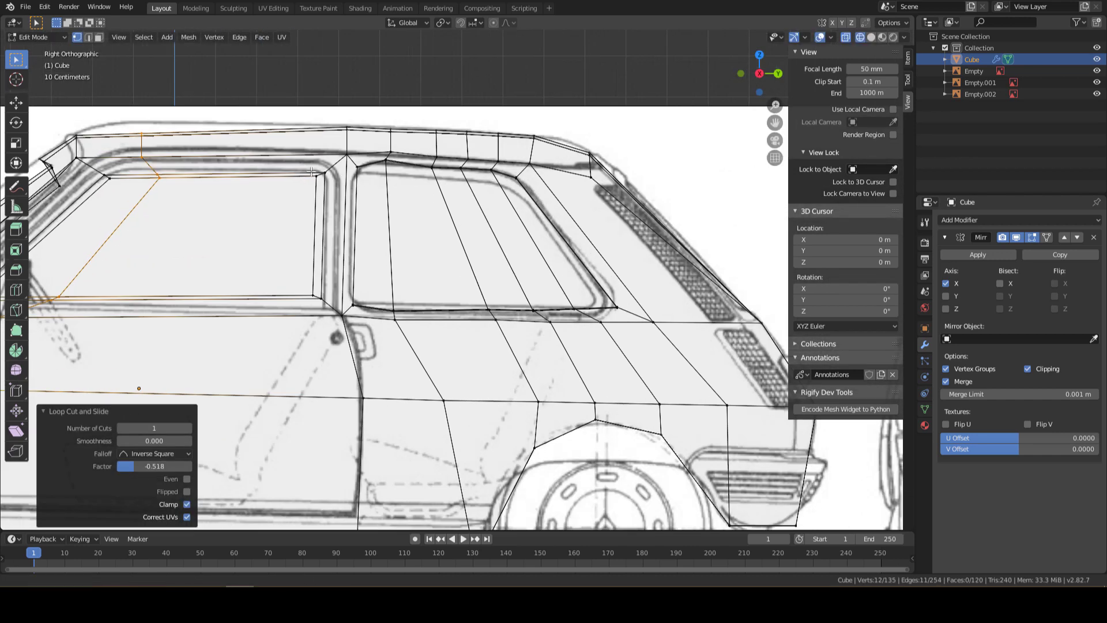
pyautogui.scroll(2, 311, 236)
# Raise the roof's window-frame vertices and top roof edge
pyautogui.click(322, 147)
pyautogui.press('g')
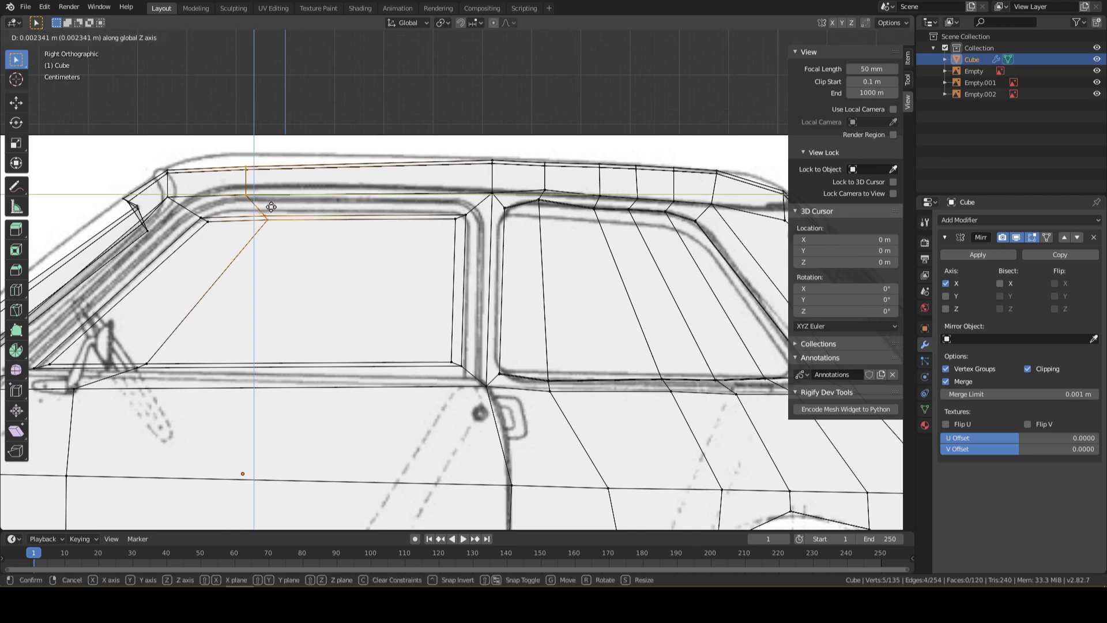
pyautogui.click(241, 173)
pyautogui.press('g')
pyautogui.press('z')
pyautogui.click(241, 165)
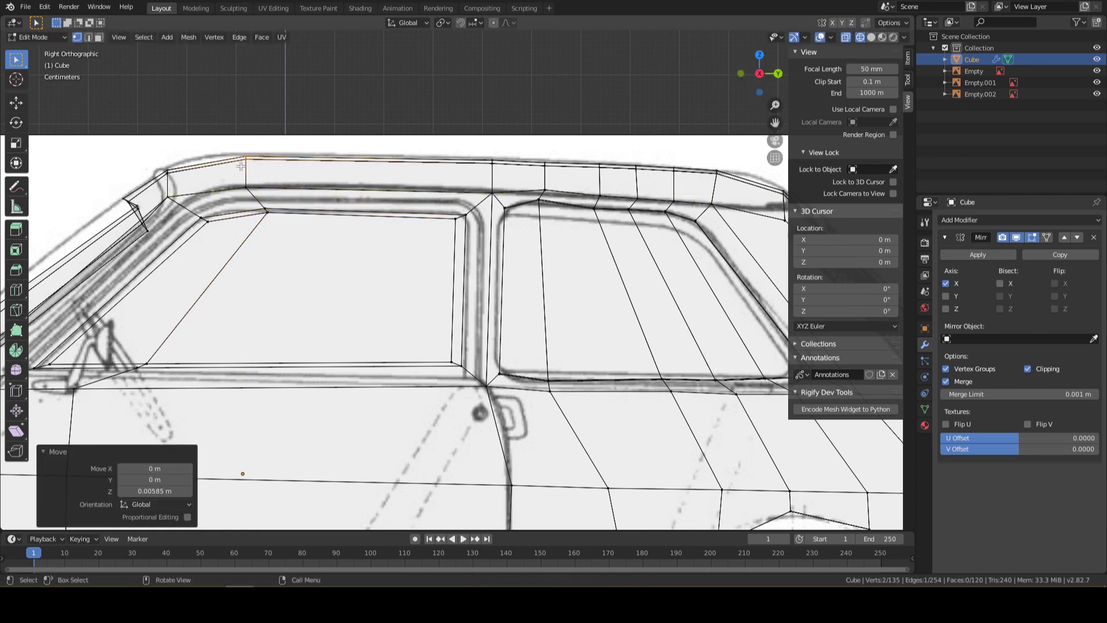
pyautogui.scroll(-2, 165, 176)
pyautogui.scroll(-2, 231, 288)
pyautogui.scroll(-2, 371, 511)
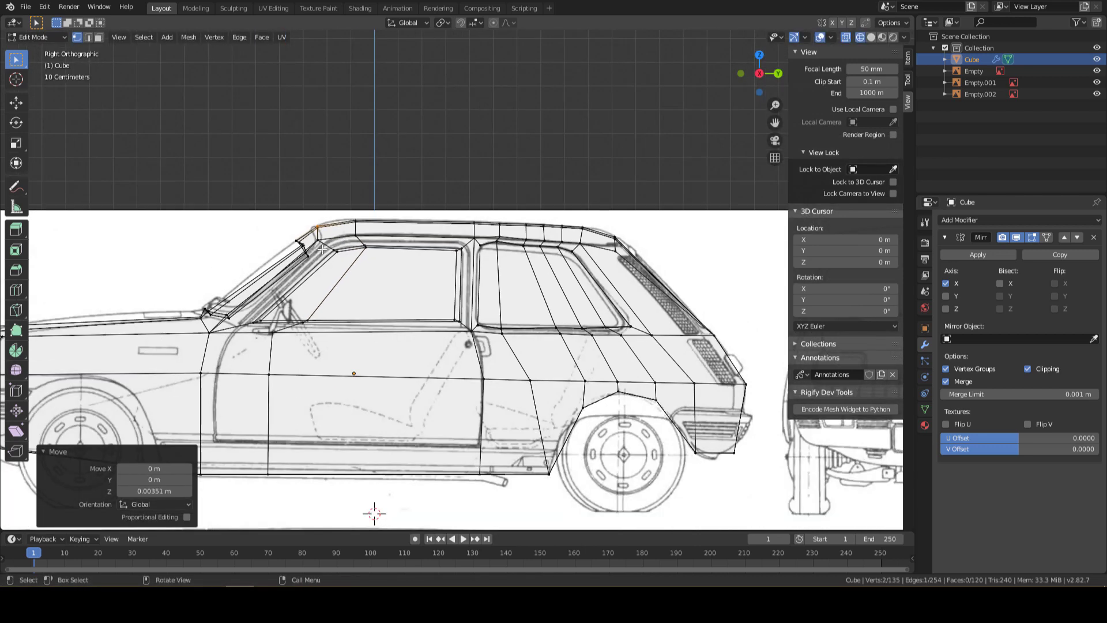
pyautogui.scroll(2, 321, 247)
pyautogui.scroll(2, 322, 242)
pyautogui.scroll(2, 325, 236)
# Fit the windshield corner and edge vertices onto the blueprint
pyautogui.click(330, 224)
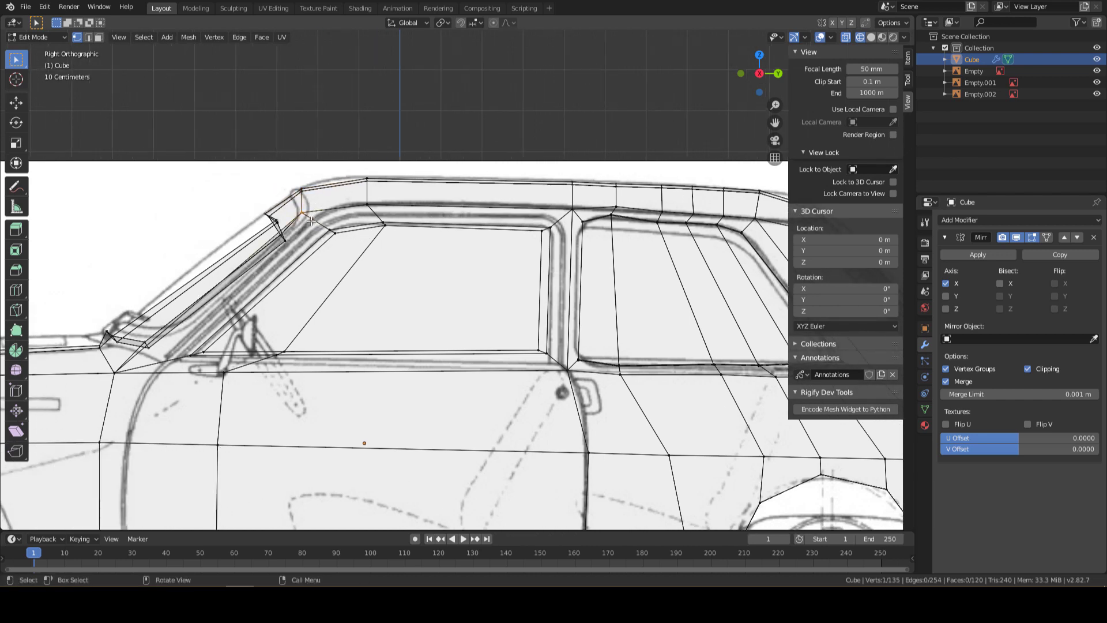
pyautogui.scroll(1, 335, 223)
pyautogui.press('g')
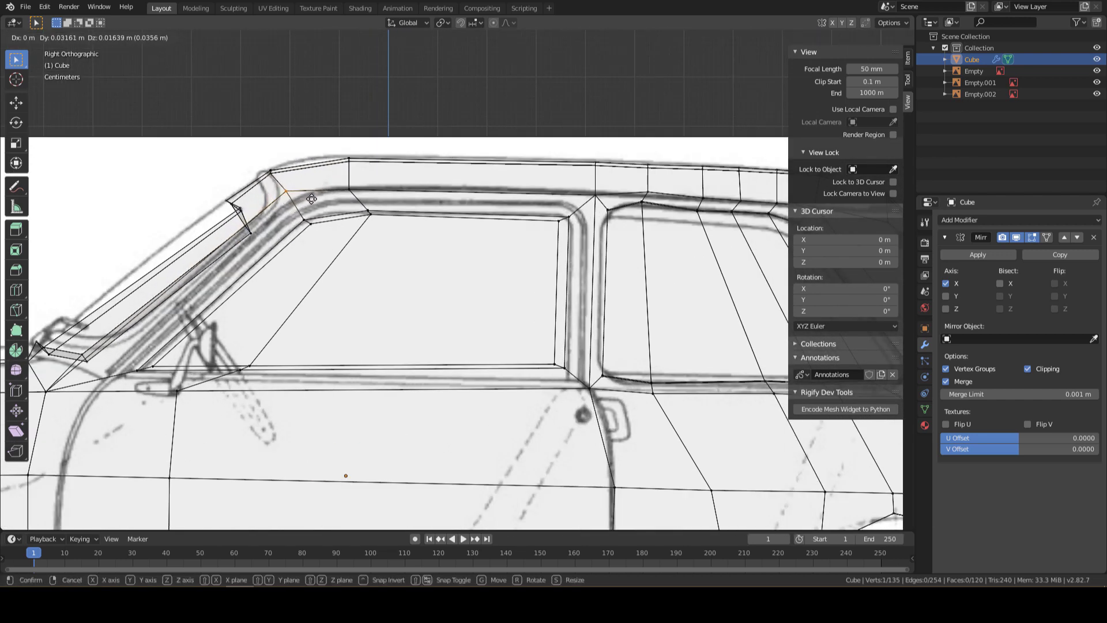
pyautogui.click(265, 179)
pyautogui.moveTo(265, 176); pyautogui.dragTo(221, 245)
pyautogui.press('g')
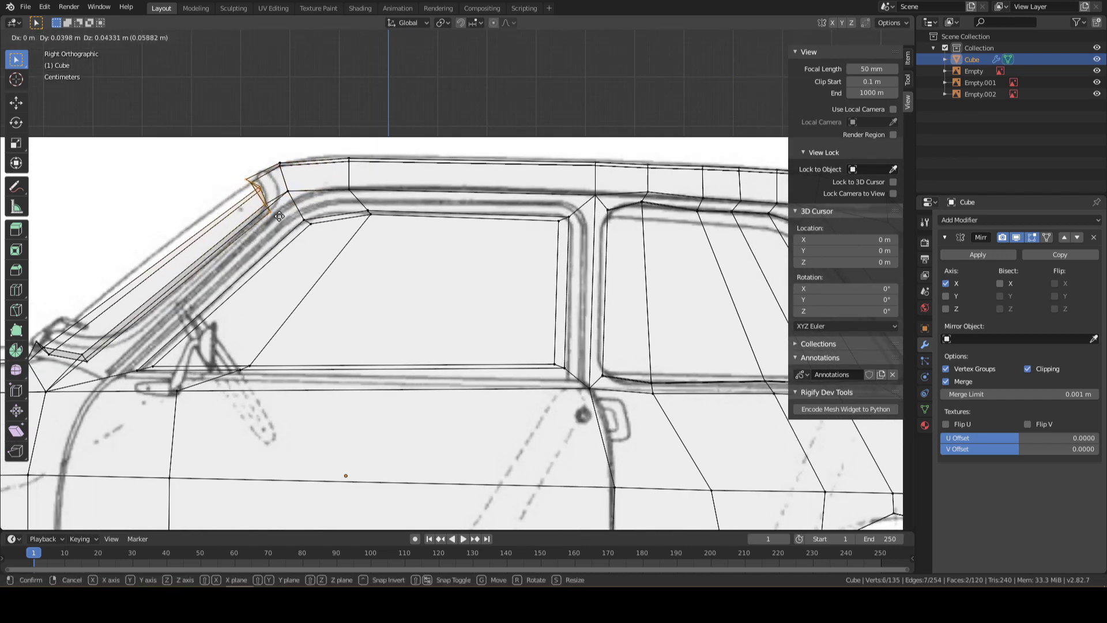
pyautogui.click(284, 212)
# Inspect the windows from front and perspective views, picking a rear window-frame vertex
pyautogui.moveTo(284, 212); pyautogui.dragTo(600, 153, button='middle')
pyautogui.click(759, 74)
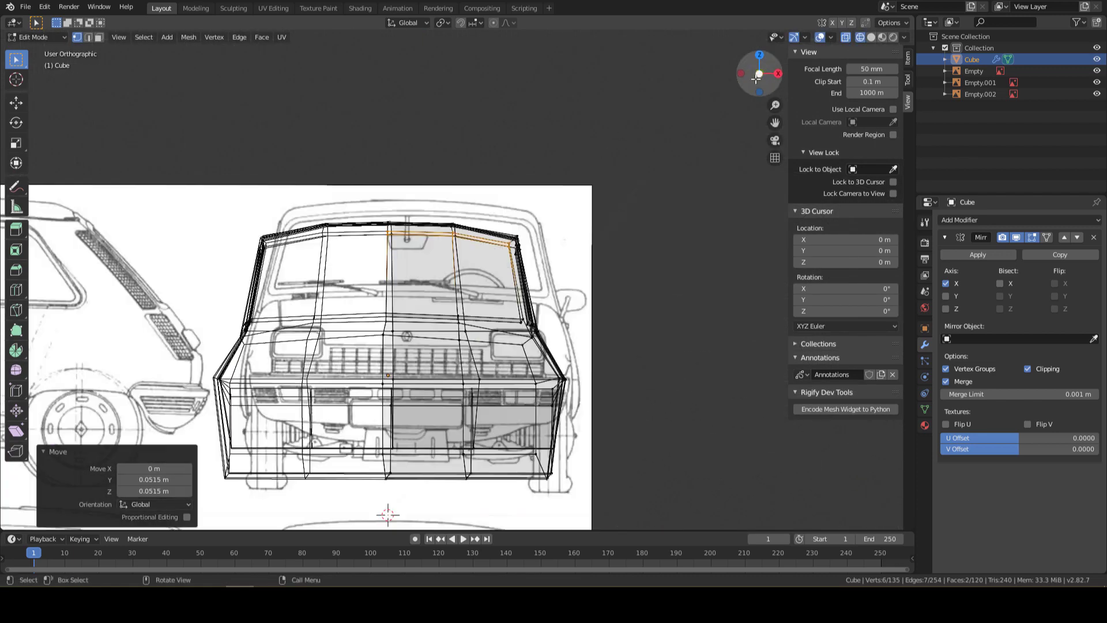
pyautogui.moveTo(758, 78)
pyautogui.mouseDown()
pyautogui.moveTo(524, 240)
pyautogui.moveTo(485, 252)
pyautogui.mouseUp()
pyautogui.scroll(4, 486, 251)
pyautogui.scroll(2, 485, 251)
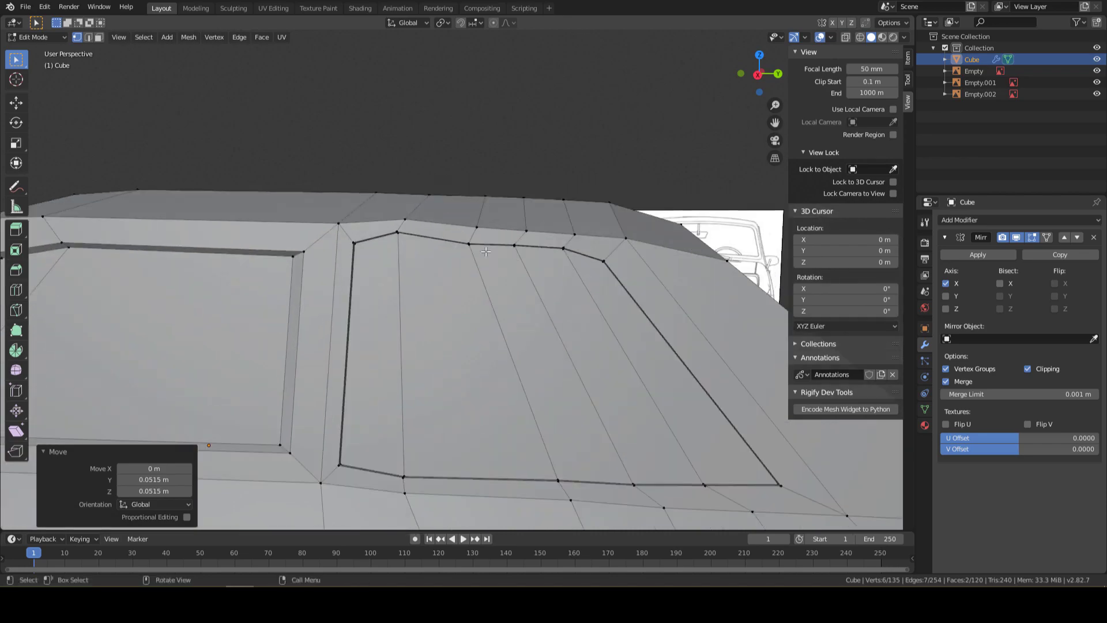
pyautogui.click(393, 241)
pyautogui.click(757, 74)
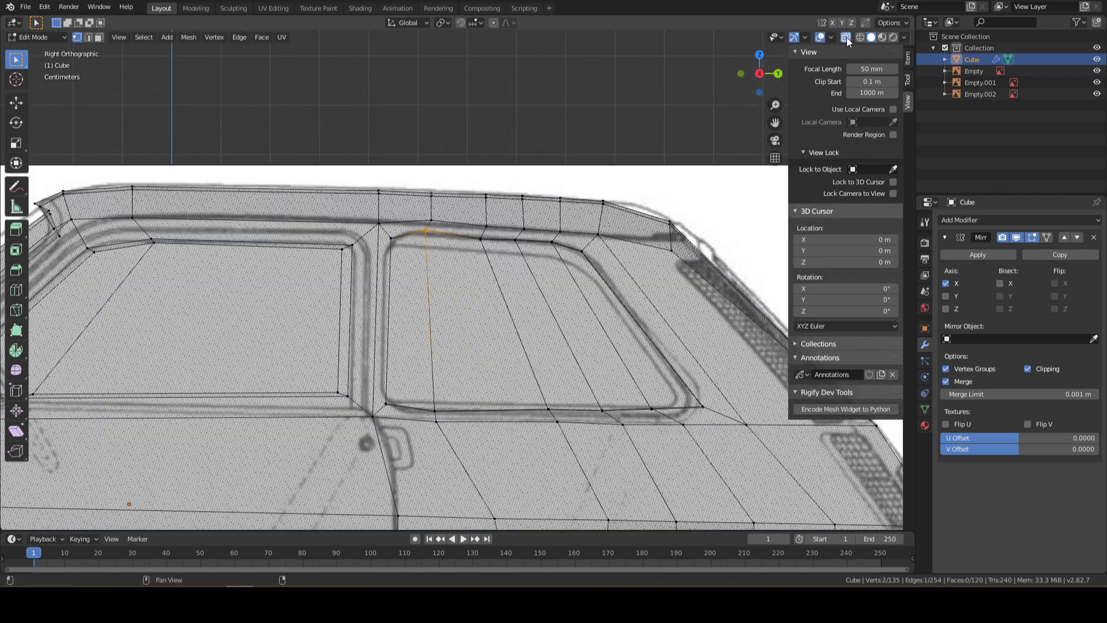
# Move the side window-frame vertices onto the blueprint curve, rounding the front top corner
pyautogui.scroll(3, 494, 220)
pyautogui.scroll(1, 494, 220)
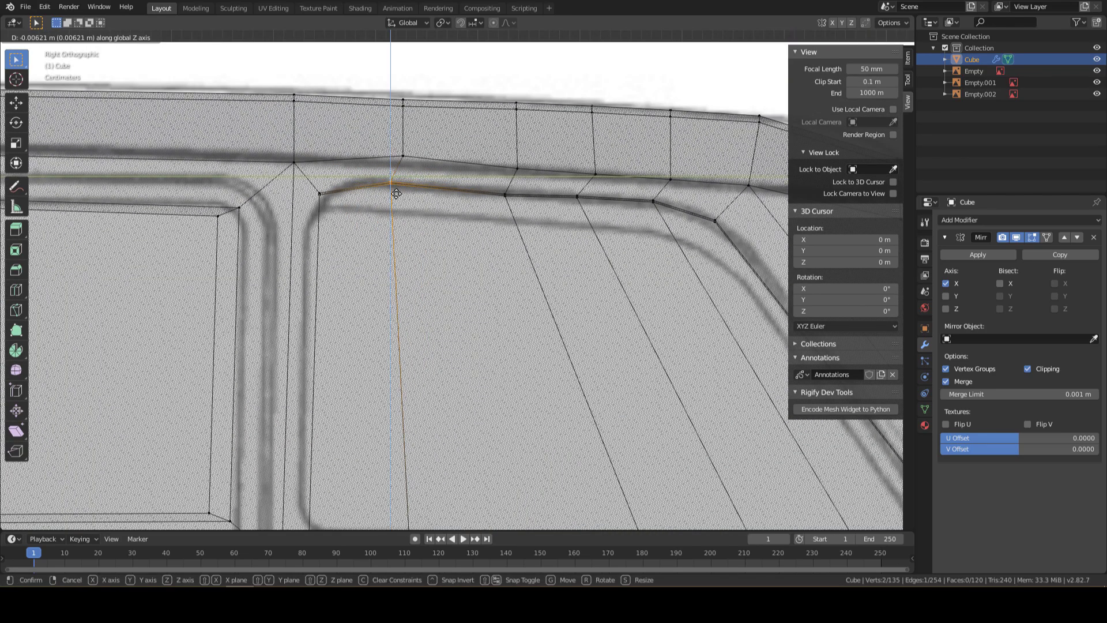
pyautogui.moveTo(397, 187); pyautogui.dragTo(396, 192)
pyautogui.click(505, 195)
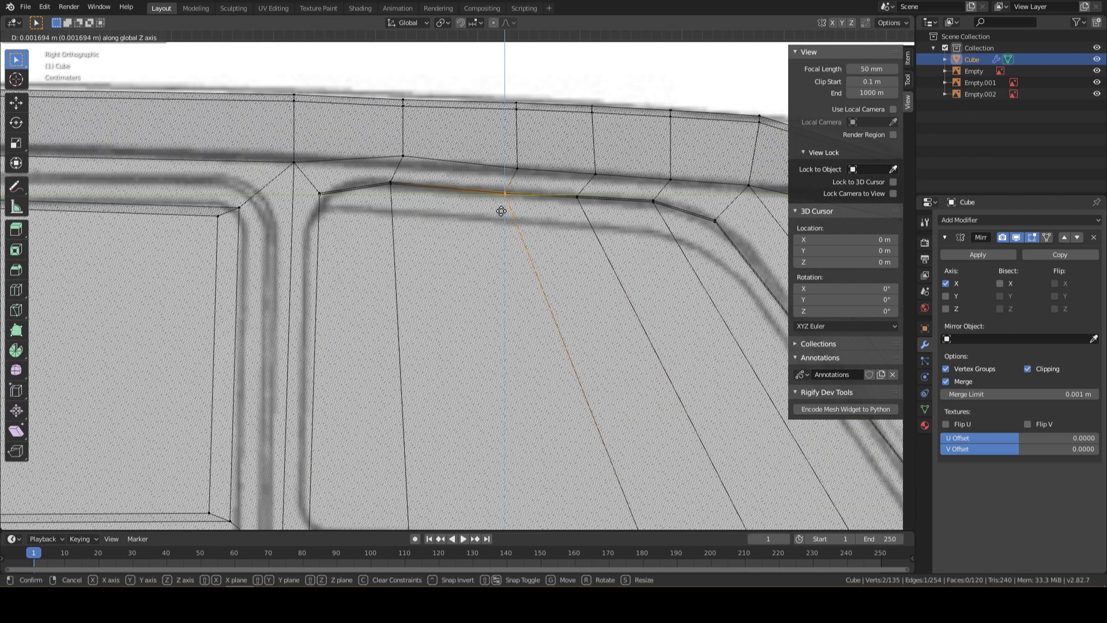
pyautogui.moveTo(505, 195); pyautogui.dragTo(503, 192)
pyautogui.moveTo(577, 196); pyautogui.dragTo(676, 216)
pyautogui.moveTo(320, 193); pyautogui.dragTo(321, 199)
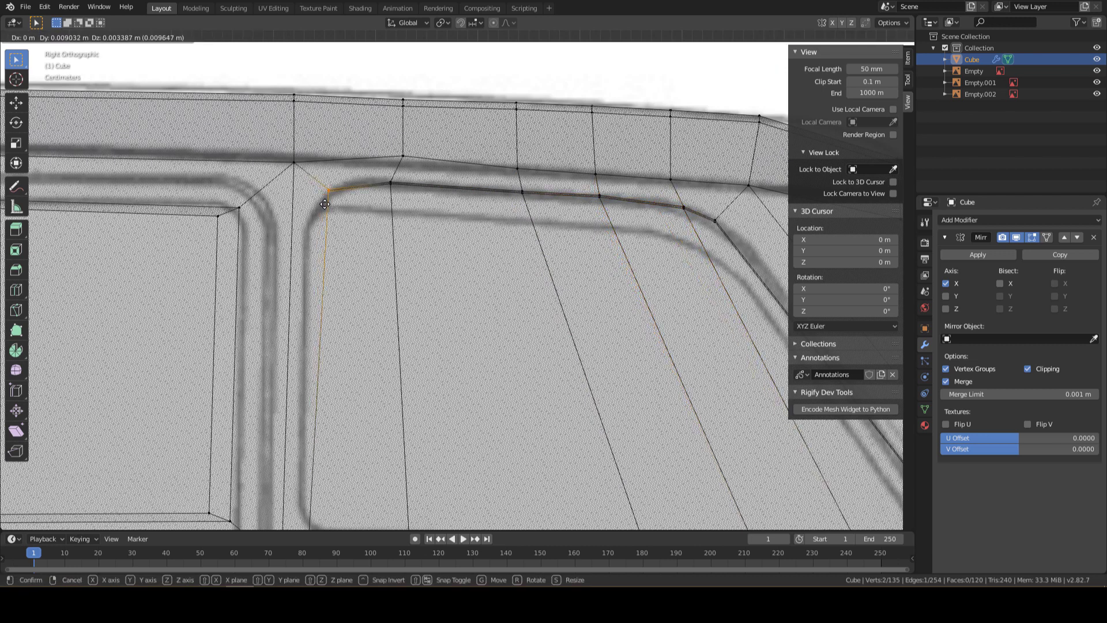
# Cut a horizontal edge loop along the window tops, close to the roof rail
pyautogui.scroll(-1, 326, 237)
pyautogui.scroll(-5, 326, 238)
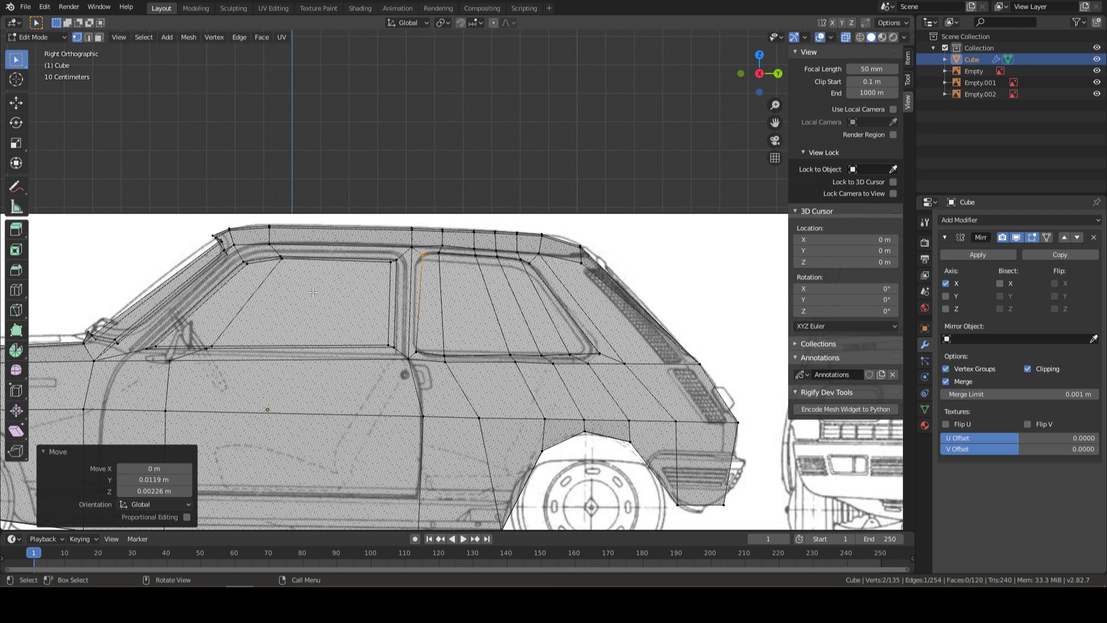
pyautogui.hotkey('ctrl', 'r')
pyautogui.click(422, 292)
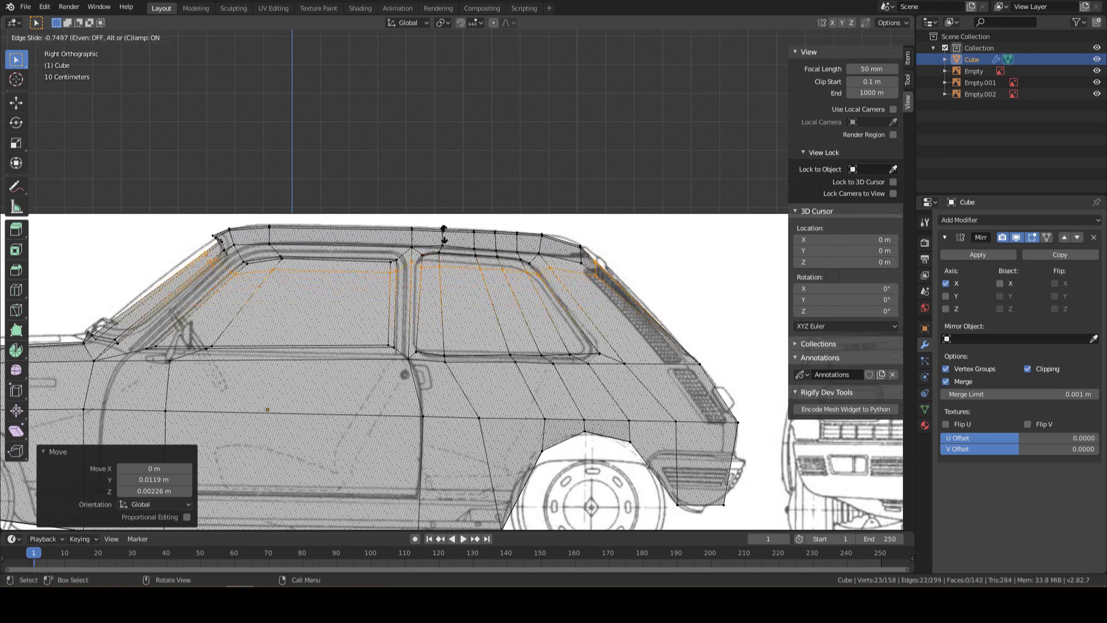
pyautogui.click(443, 235)
# Reposition two pillar vertices onto the blueprint outline
pyautogui.scroll(3, 452, 239)
pyautogui.scroll(2, 458, 242)
pyautogui.scroll(2, 460, 243)
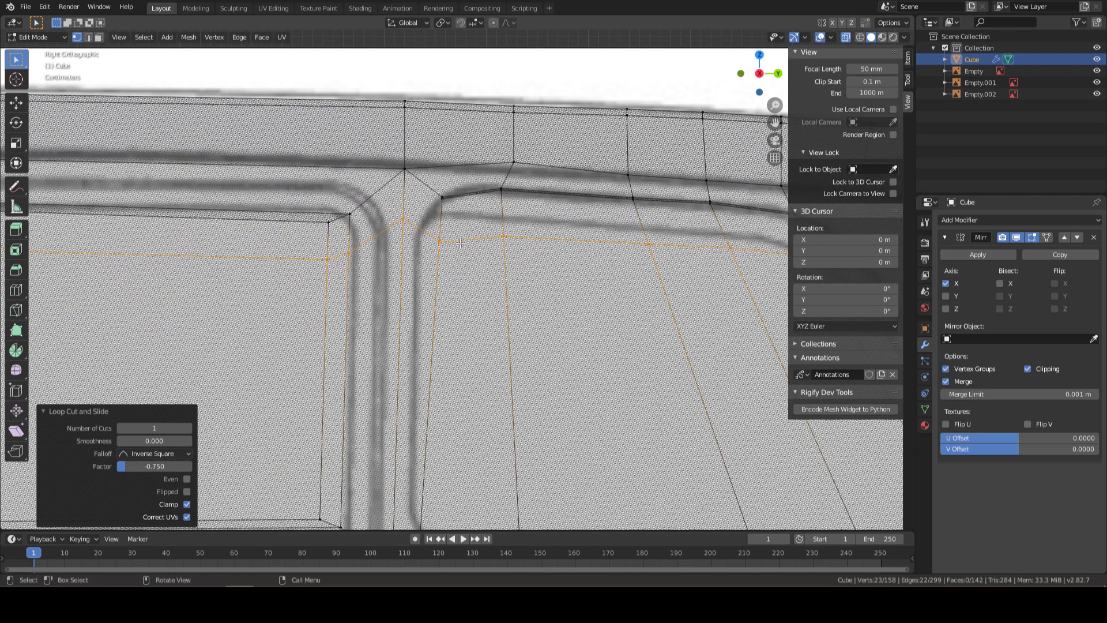
pyautogui.click(439, 241)
pyautogui.press('g')
pyautogui.click(444, 232)
pyautogui.click(404, 219)
pyautogui.press('g')
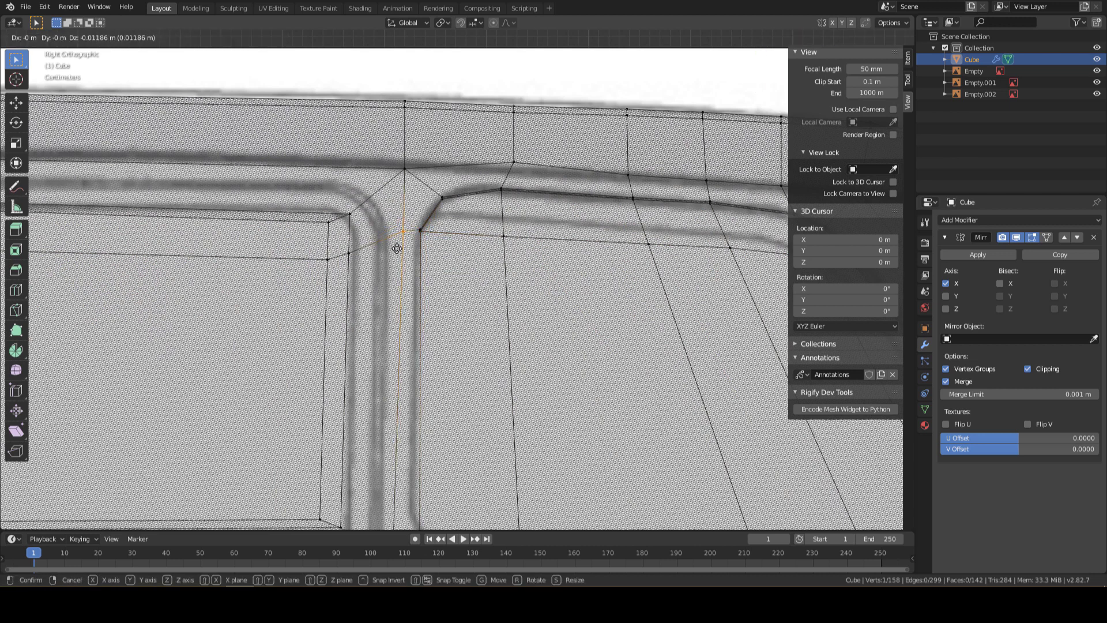
pyautogui.click(397, 249)
# Move the window edge and the upper edge into line with the blueprint
pyautogui.click(328, 259)
pyautogui.keyDown('shift'); pyautogui.click(348, 253); pyautogui.keyUp('shift')
pyautogui.press('g')
pyautogui.click(349, 265)
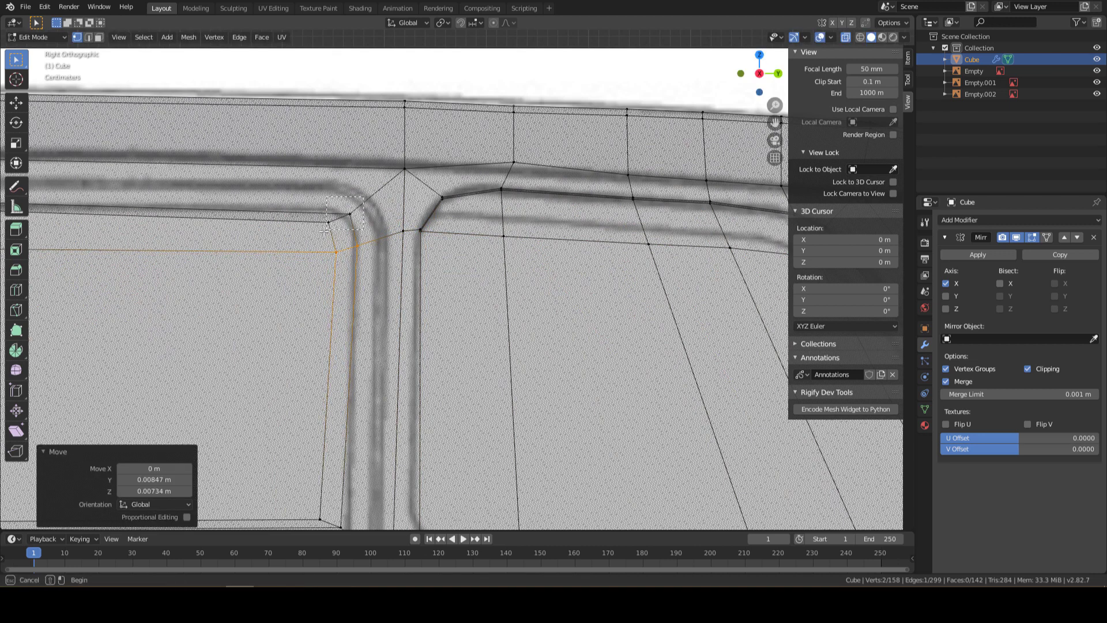
pyautogui.click(328, 222)
pyautogui.keyDown('shift'); pyautogui.click(350, 214); pyautogui.keyUp('shift')
pyautogui.press('g')
pyautogui.click(337, 227)
# Set the pillar edge beside the window frame and adjust the window's lower edges
pyautogui.click(336, 252)
pyautogui.keyDown('shift'); pyautogui.click(320, 519); pyautogui.keyUp('shift')
pyautogui.press('g')
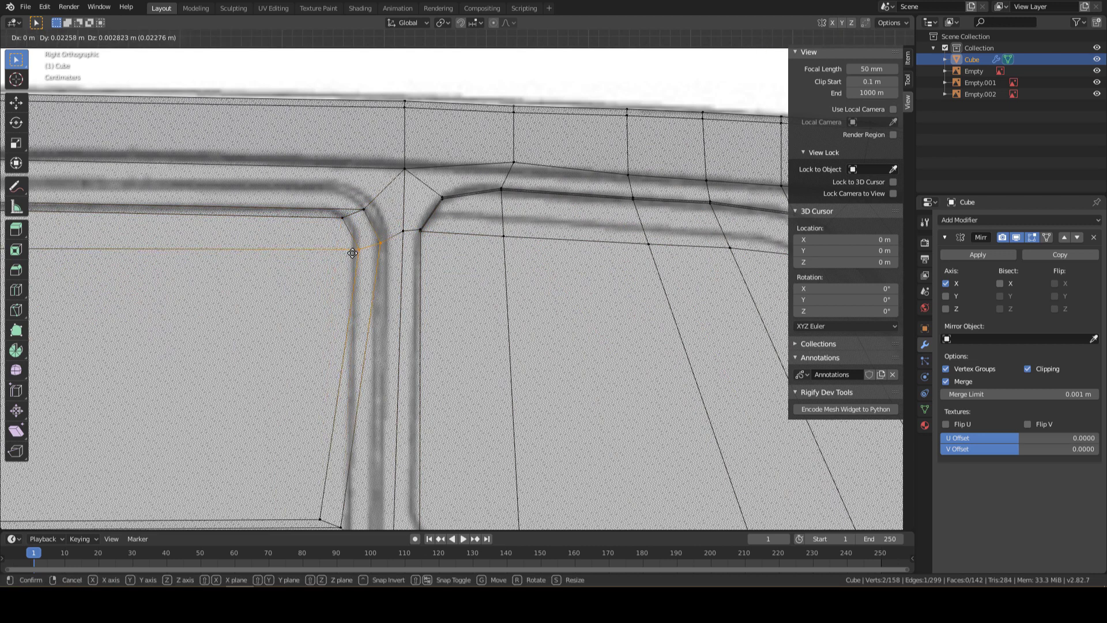
pyautogui.click(378, 335)
pyautogui.scroll(-2, 379, 336)
pyautogui.scroll(-1, 379, 335)
pyautogui.keyDown('shift'); pyautogui.scroll(-2, 419, 342); pyautogui.keyUp('shift')
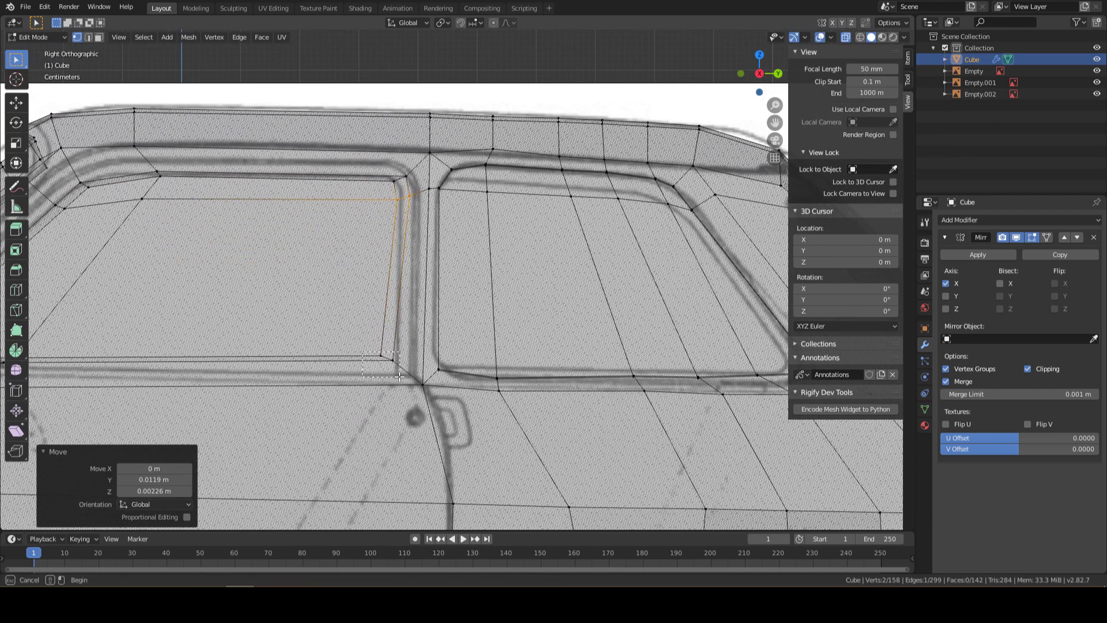
pyautogui.keyDown('shift'); pyautogui.moveTo(400, 376); pyautogui.dragTo(400, 377); pyautogui.keyUp('shift')
pyautogui.press('g')
pyautogui.click(411, 390)
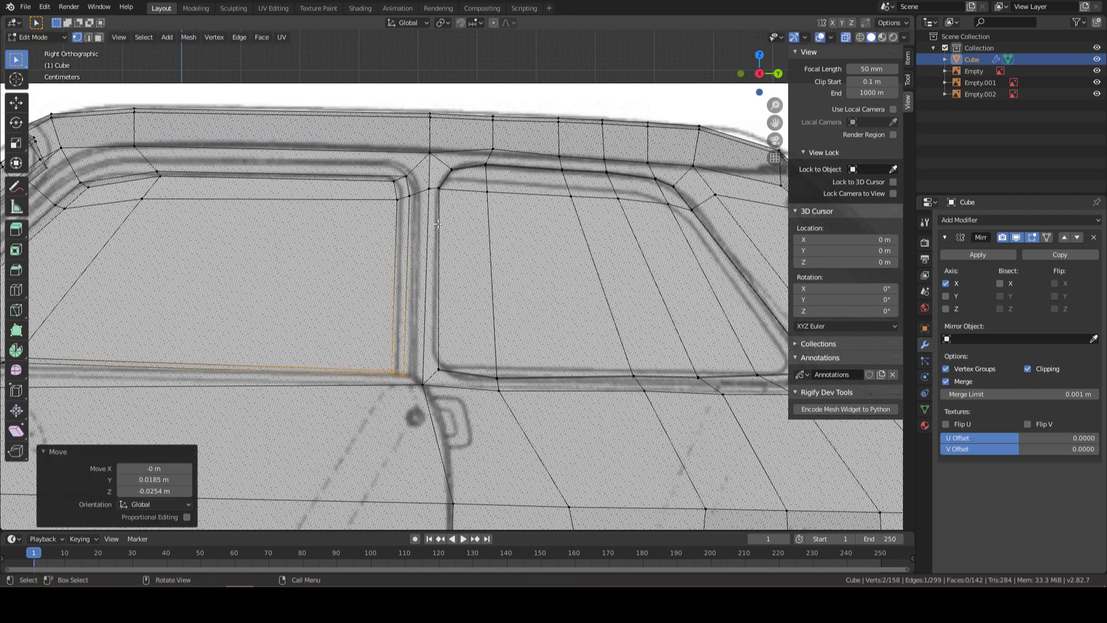
pyautogui.moveTo(411, 389); pyautogui.dragTo(715, 168, button='middle')
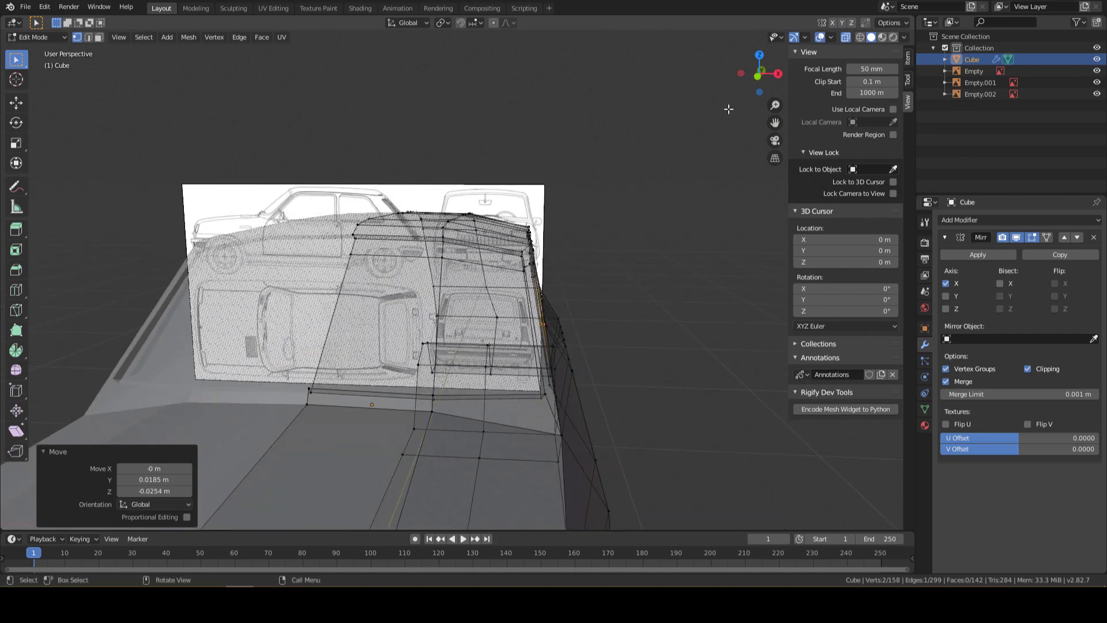
# In front view, shift the windshield's top corner vertices slightly inward along X
pyautogui.click(759, 75)
pyautogui.scroll(3, 692, 156)
pyautogui.scroll(2, 667, 159)
pyautogui.scroll(-1, 651, 128)
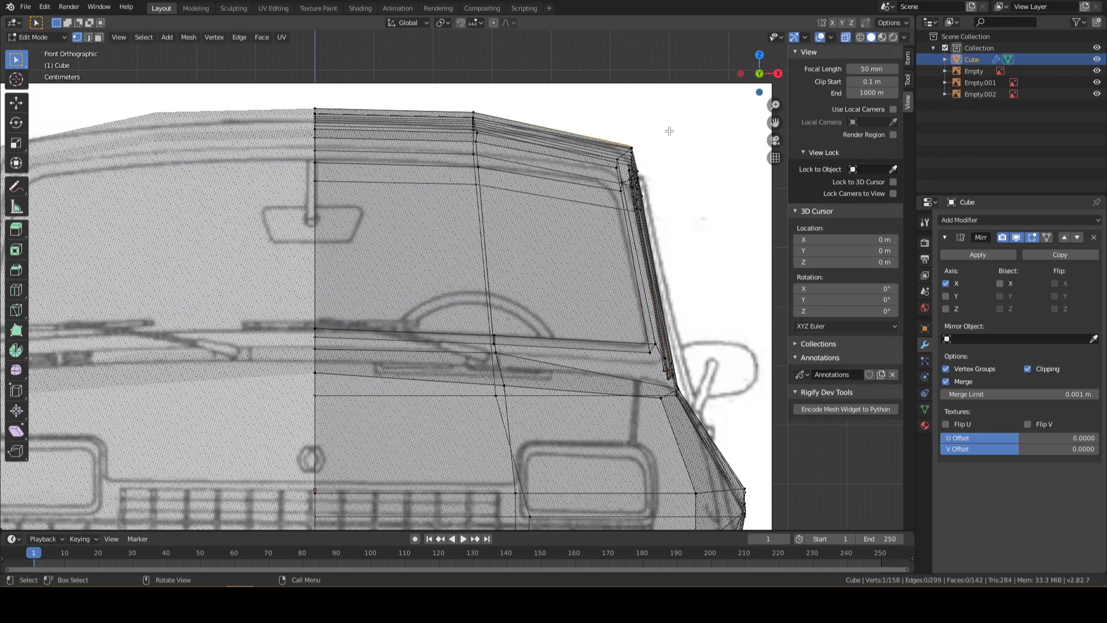
pyautogui.moveTo(663, 127); pyautogui.dragTo(518, 323)
pyautogui.press('g')
pyautogui.press('x')
pyautogui.click(676, 200)
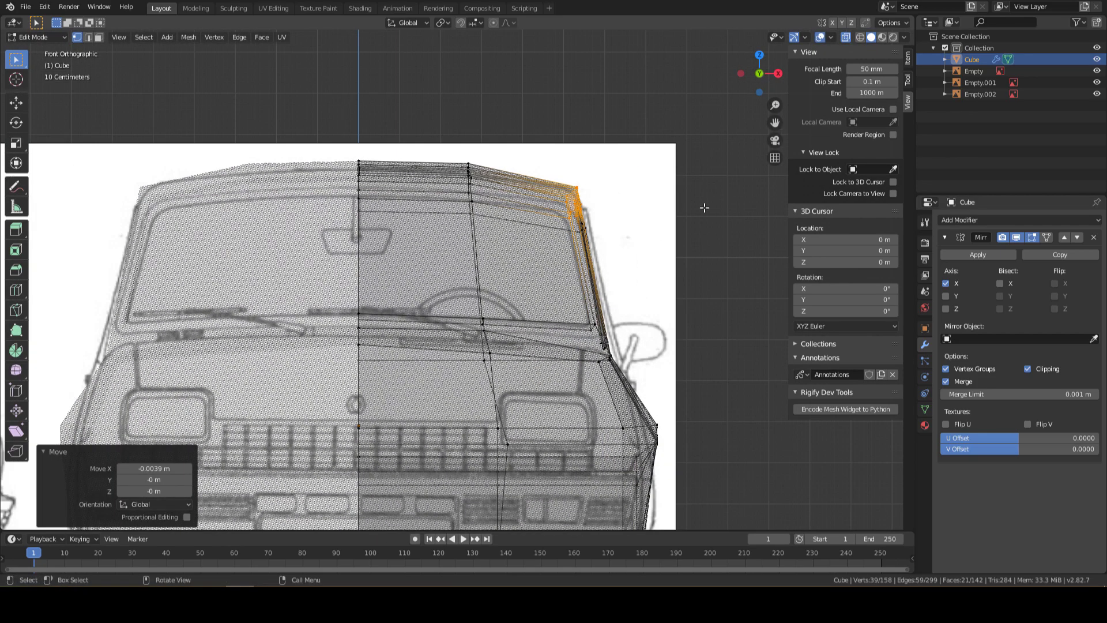
# Confirm the roof-rail adjustment and box-select the vertices along the roof
pyautogui.moveTo(704, 208)
pyautogui.mouseDown(button='middle')
pyautogui.moveTo(610, 229)
pyautogui.moveTo(402, 224)
pyautogui.moveTo(394, 250)
pyautogui.mouseUp(button='middle')
pyautogui.scroll(-3, 633, 223)
pyautogui.scroll(-2, 646, 219)
pyautogui.click(402, 225)
pyautogui.click(383, 203)
pyautogui.scroll(5, 383, 203)
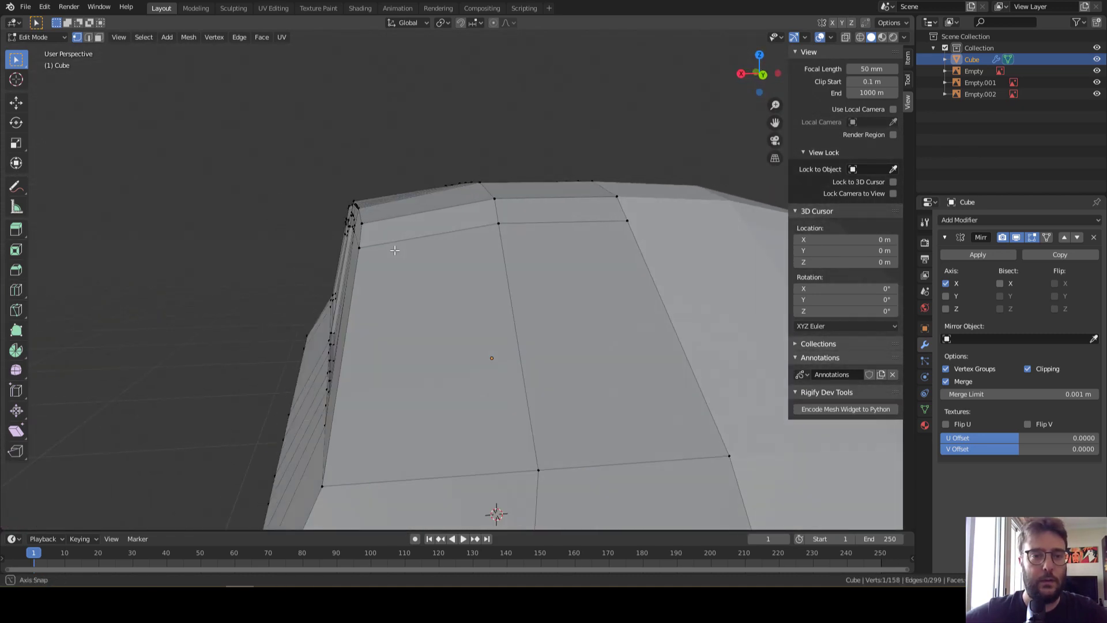
pyautogui.scroll(-5, 399, 203)
pyautogui.scroll(-3, 383, 170)
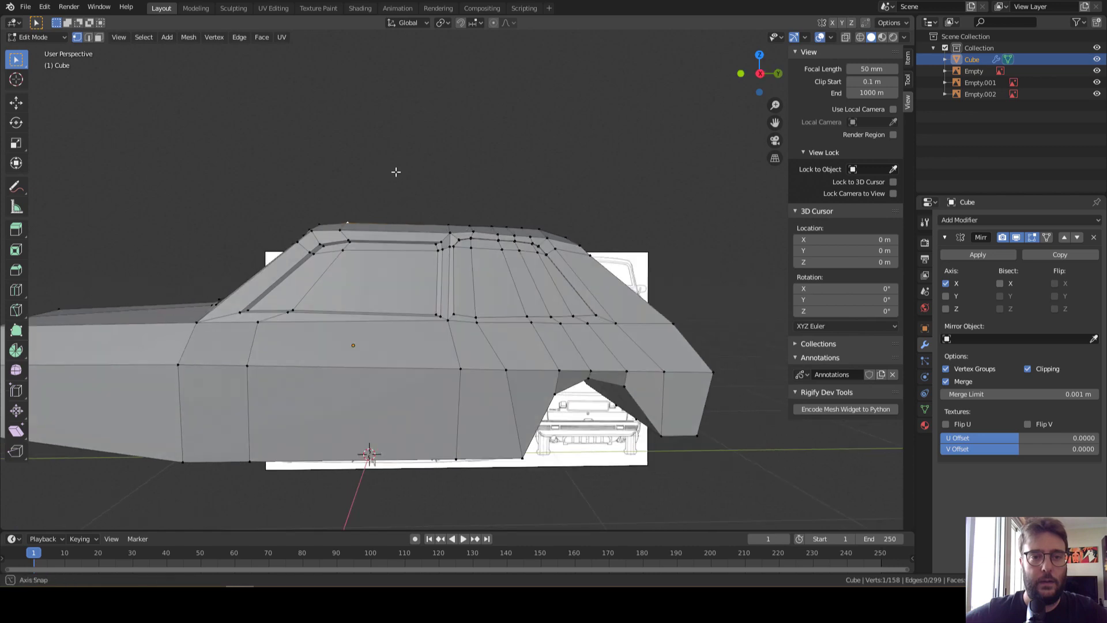
pyautogui.moveTo(339, 199)
pyautogui.mouseDown()
pyautogui.moveTo(253, 147)
pyautogui.moveTo(668, 247)
pyautogui.mouseUp()
pyautogui.moveTo(336, 257)
pyautogui.mouseDown(button='middle')
pyautogui.moveTo(410, 270)
pyautogui.moveTo(445, 299)
pyautogui.mouseUp(button='middle')
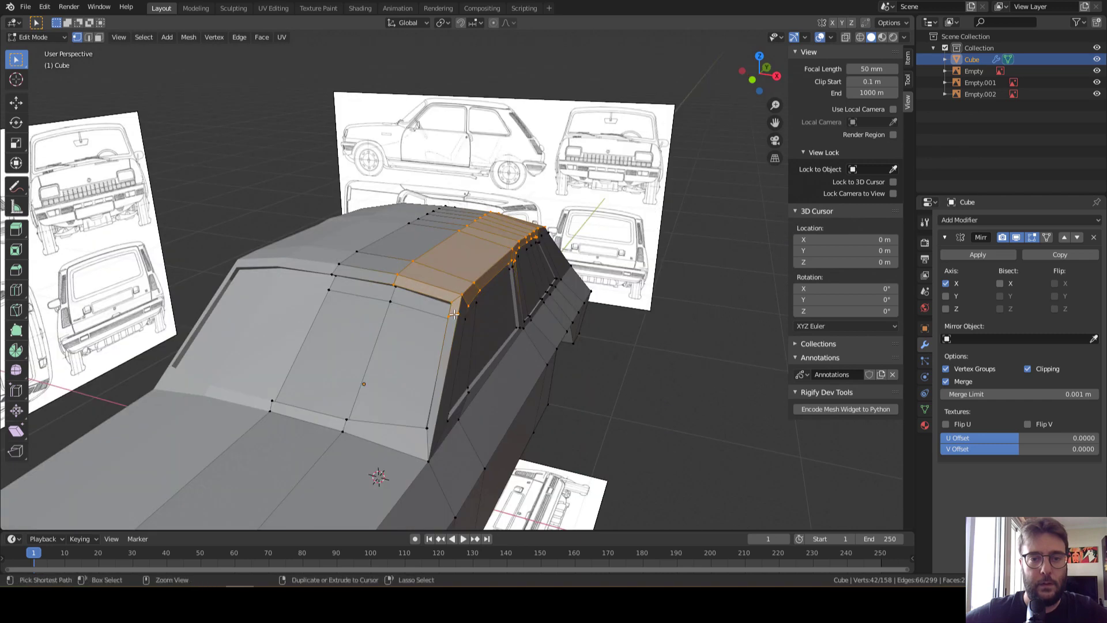
# Deselect the roof corner vertices while inspecting the roof from several angles
pyautogui.keyDown('ctrl'); pyautogui.click(454, 314); pyautogui.keyUp('ctrl')
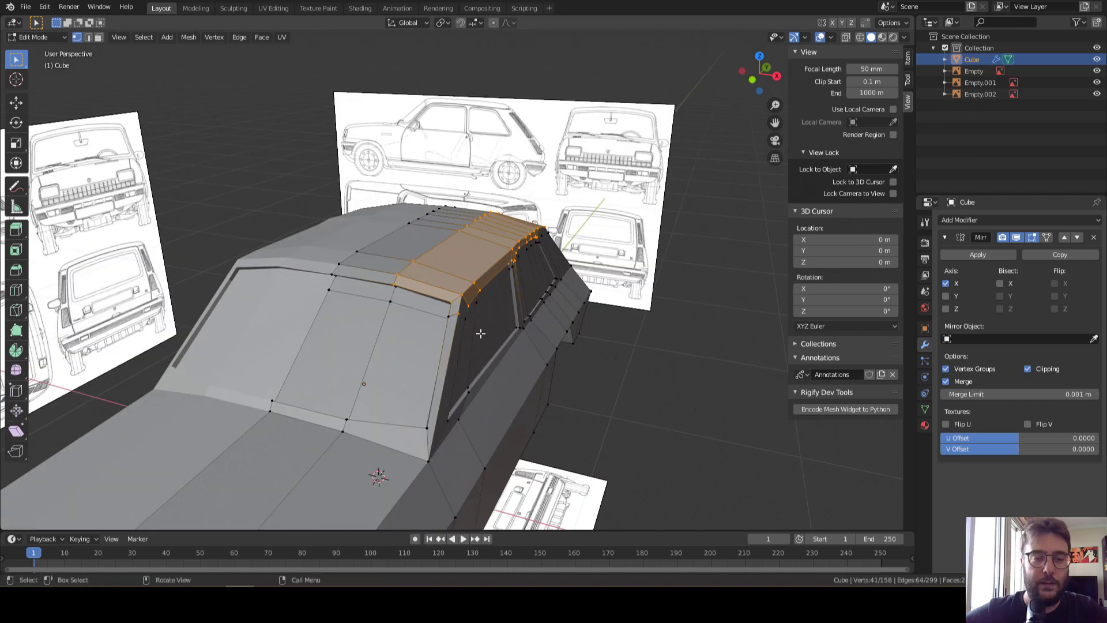
pyautogui.keyDown('ctrl'); pyautogui.click(459, 311); pyautogui.keyUp('ctrl')
pyautogui.moveTo(470, 353); pyautogui.dragTo(441, 345, button='middle')
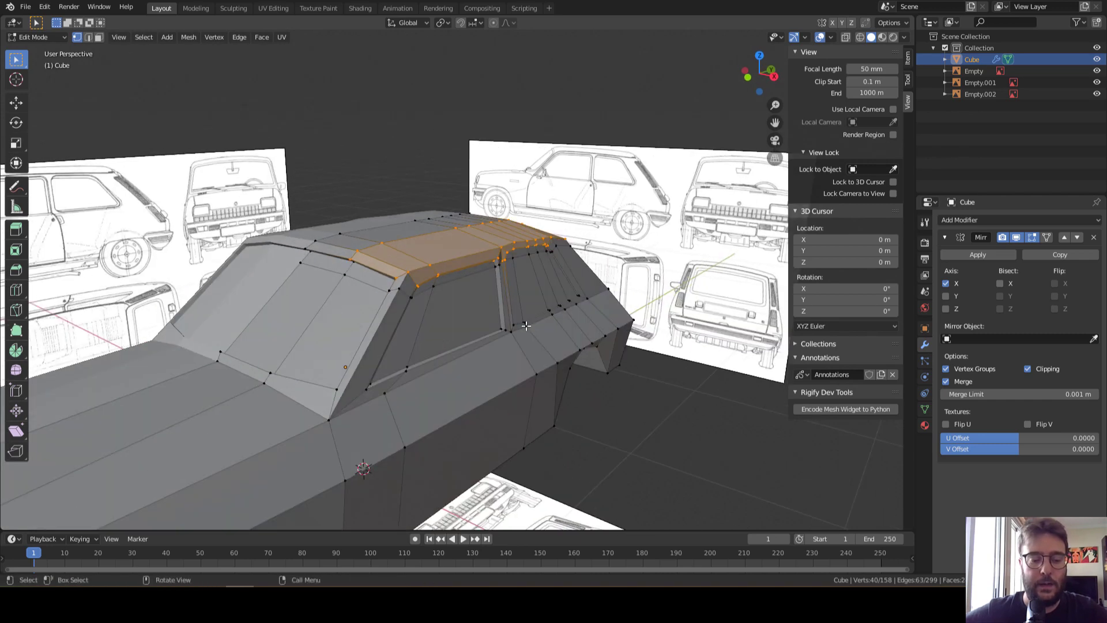
pyautogui.moveTo(541, 287)
pyautogui.mouseDown(button='middle')
pyautogui.moveTo(407, 292)
pyautogui.moveTo(405, 279)
pyautogui.mouseUp(button='middle')
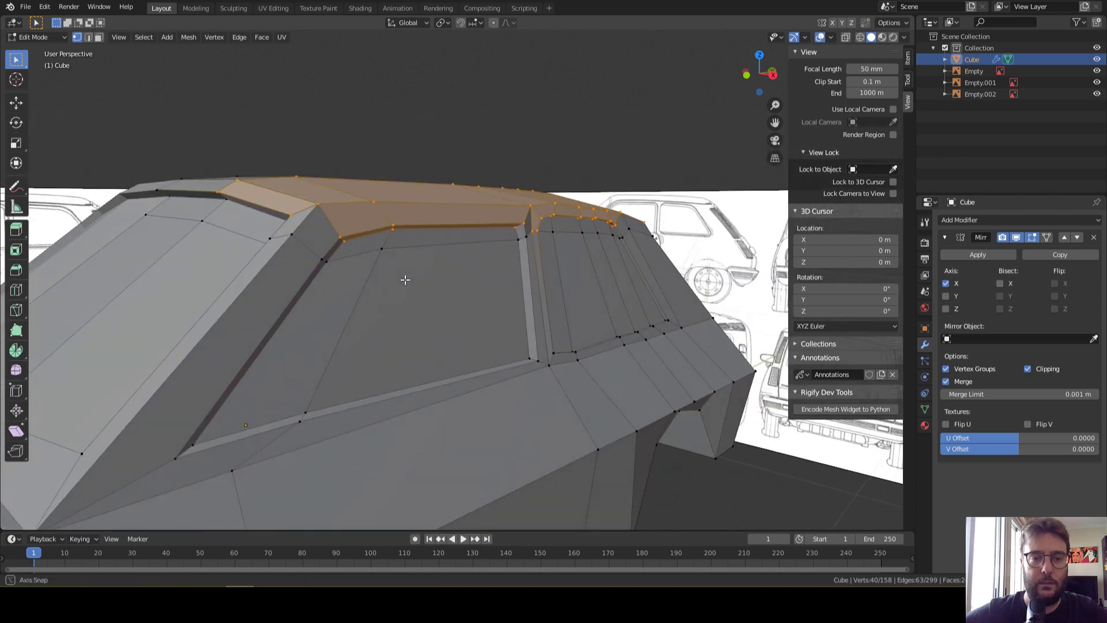
pyautogui.moveTo(332, 237); pyautogui.dragTo(364, 236, button='middle')
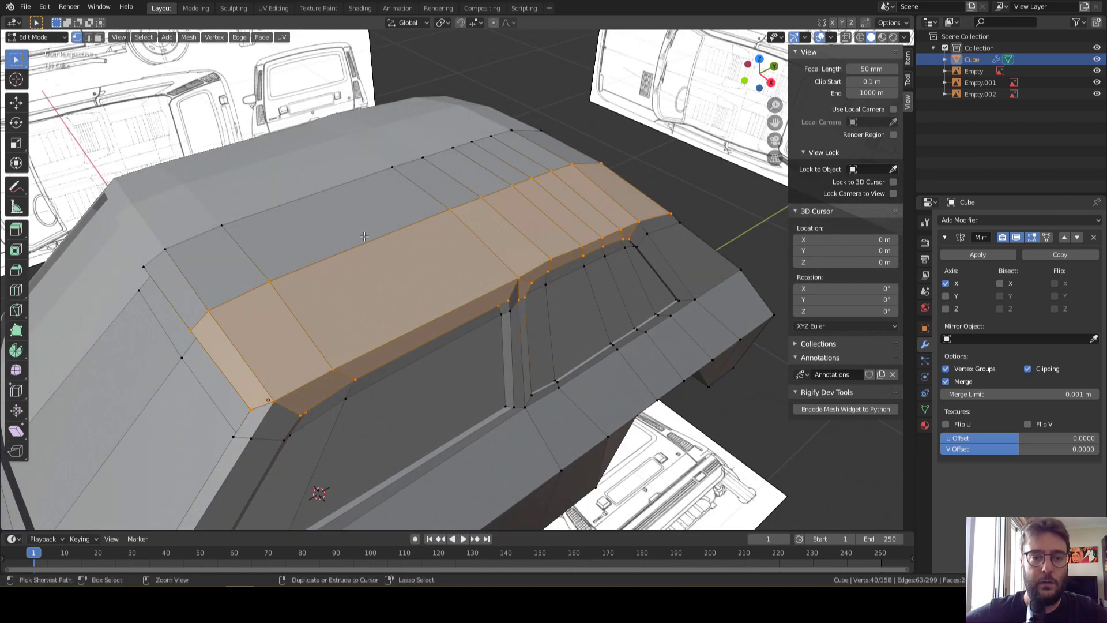
pyautogui.keyDown('ctrl'); pyautogui.click(309, 269); pyautogui.keyUp('ctrl')
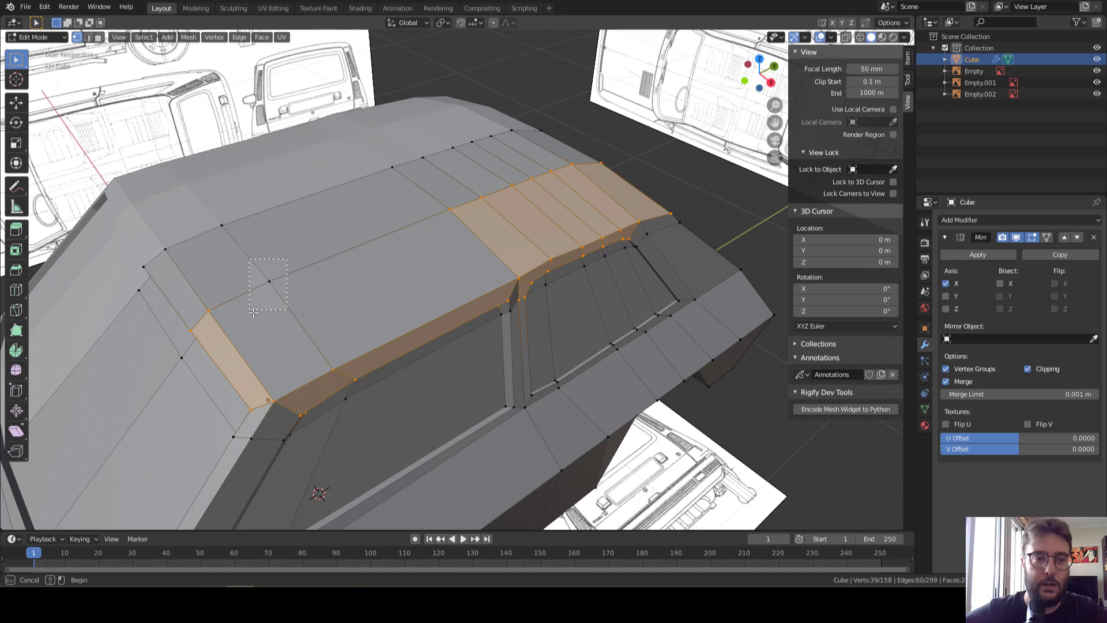
pyautogui.keyDown('shift'); pyautogui.moveTo(254, 312); pyautogui.dragTo(254, 311); pyautogui.keyUp('shift')
pyautogui.moveTo(254, 312)
pyautogui.mouseDown(button='middle')
pyautogui.moveTo(390, 315)
pyautogui.moveTo(469, 251)
pyautogui.mouseUp(button='middle')
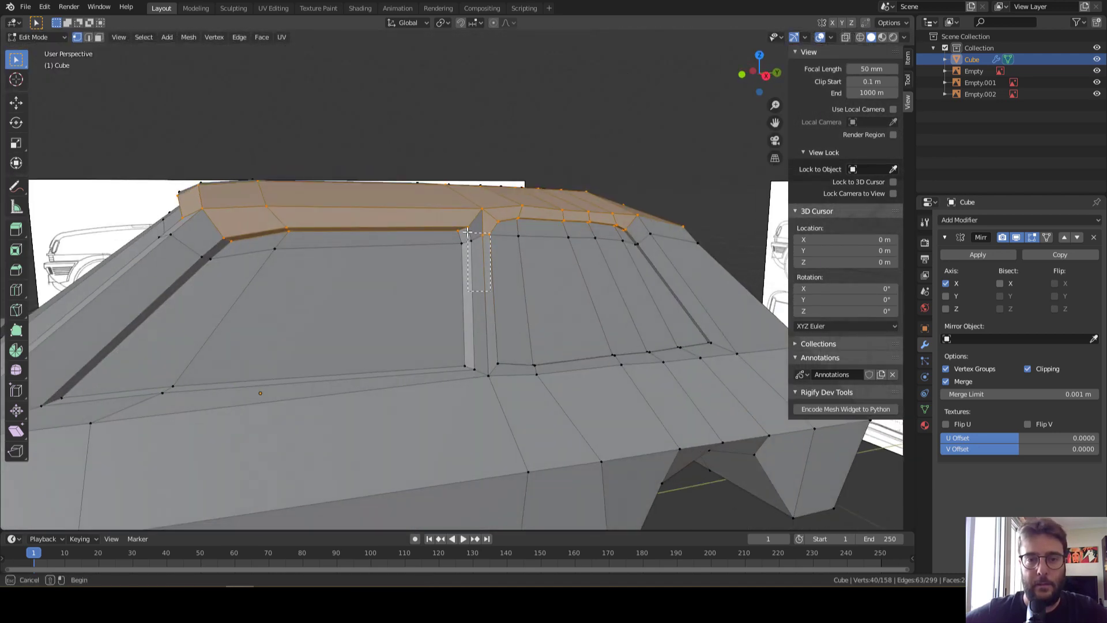
# Trim the selection so only the roof's side edge vertices remain
pyautogui.keyDown('ctrl'); pyautogui.moveTo(467, 233); pyautogui.dragTo(468, 232); pyautogui.keyUp('ctrl')
pyautogui.moveTo(210, 281); pyautogui.dragTo(390, 328, button='middle')
pyautogui.keyDown('ctrl'); pyautogui.moveTo(340, 300); pyautogui.dragTo(340, 300); pyautogui.keyUp('ctrl')
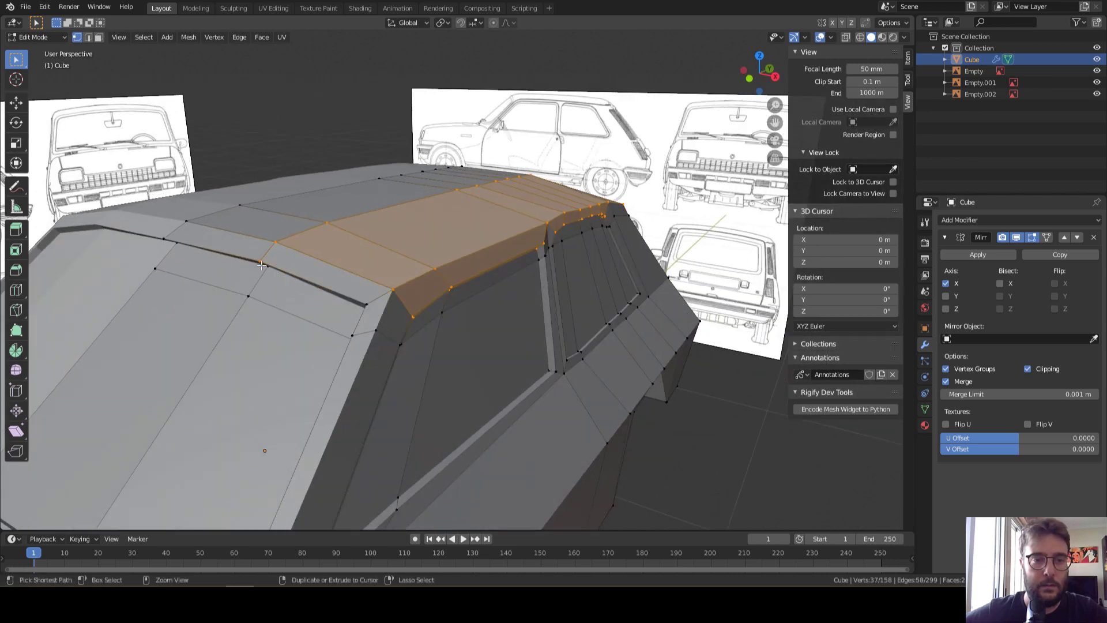
pyautogui.moveTo(261, 265)
pyautogui.mouseDown(button='middle')
pyautogui.moveTo(323, 230)
pyautogui.moveTo(378, 130)
pyautogui.mouseUp(button='middle')
pyautogui.keyDown('ctrl'); pyautogui.moveTo(378, 129); pyautogui.dragTo(521, 329); pyautogui.keyUp('ctrl')
pyautogui.moveTo(521, 329)
pyautogui.mouseDown(button='middle')
pyautogui.moveTo(470, 336)
pyautogui.moveTo(547, 270)
pyautogui.mouseUp(button='middle')
pyautogui.moveTo(660, 402); pyautogui.dragTo(653, 361, button='middle')
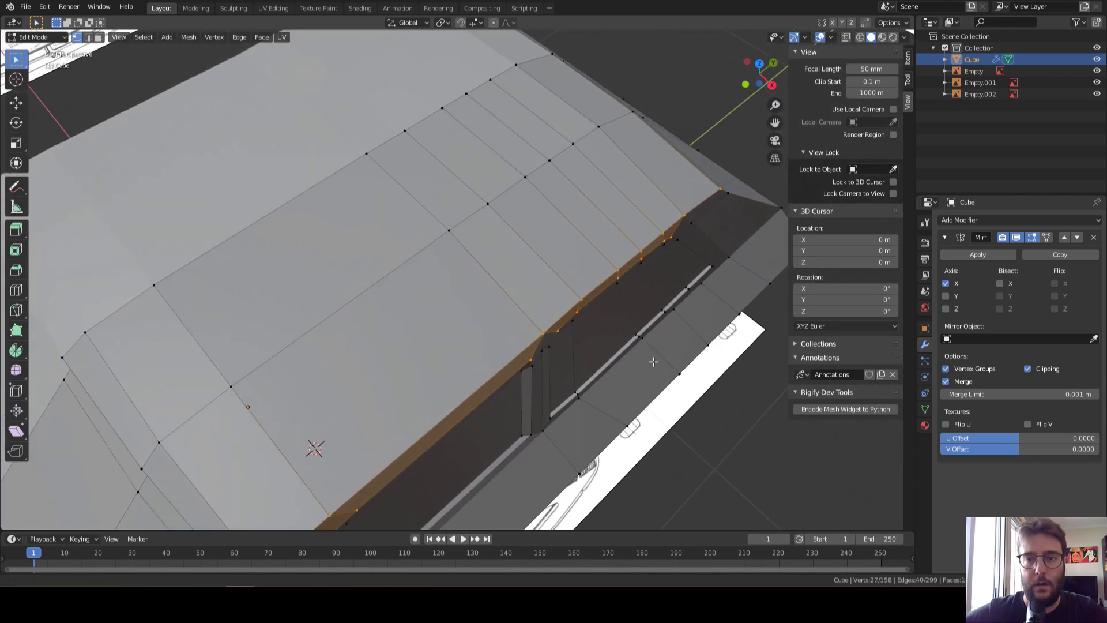
pyautogui.moveTo(669, 296)
pyautogui.mouseDown(button='middle')
pyautogui.moveTo(654, 254)
pyautogui.moveTo(679, 247)
pyautogui.moveTo(700, 260)
pyautogui.moveTo(722, 241)
pyautogui.mouseUp(button='middle')
# Shift the roof edge vertices sideways along X
pyautogui.press('g')
pyautogui.press('x')
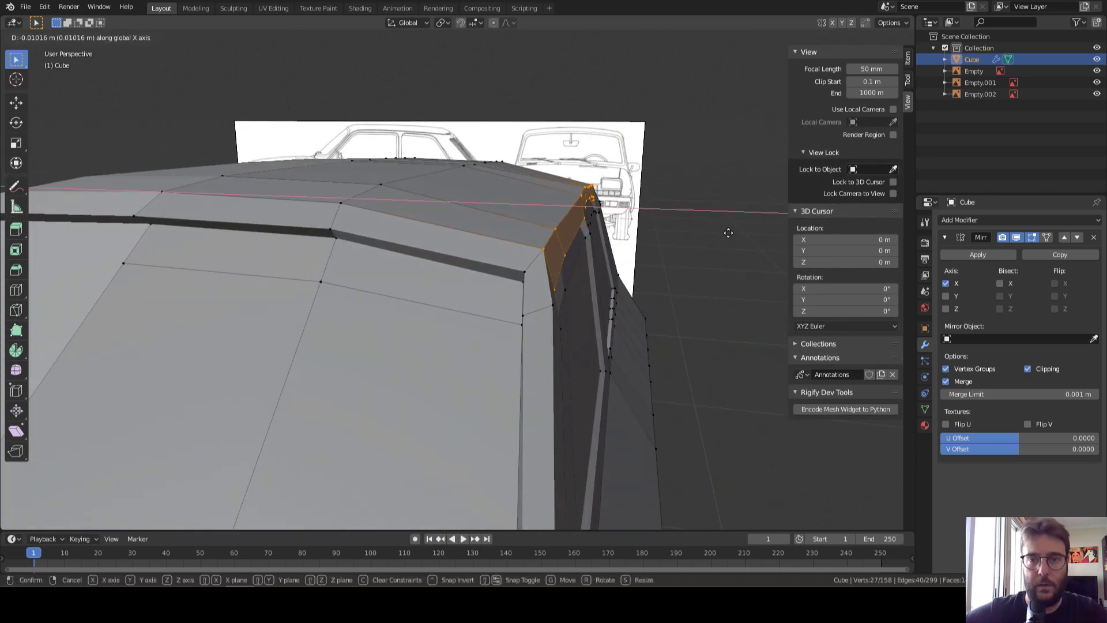
pyautogui.click(730, 233)
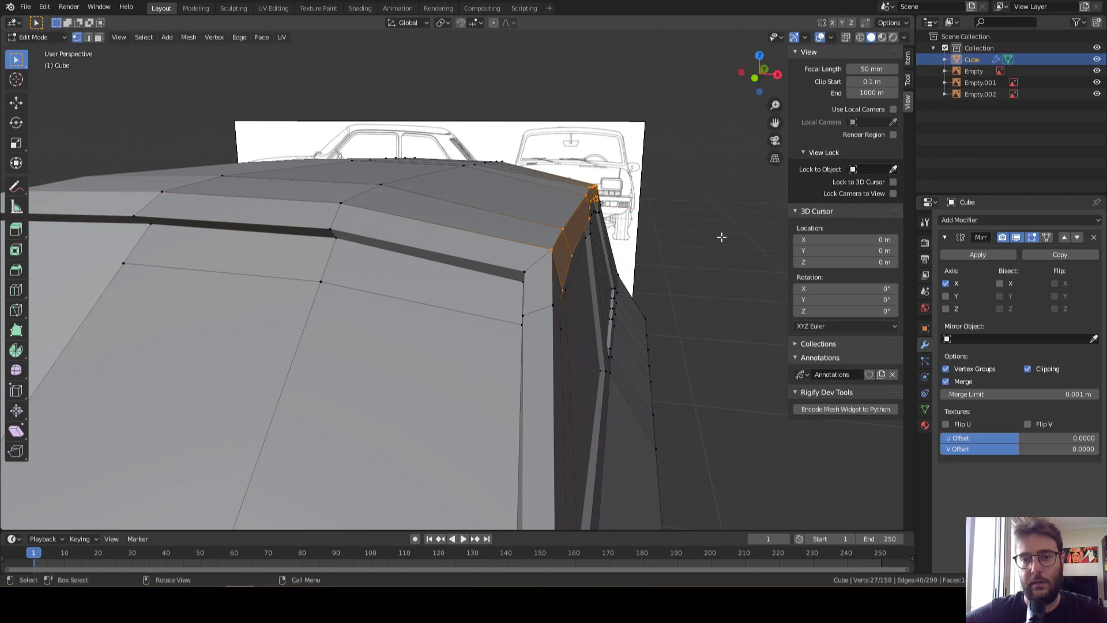
pyautogui.scroll(-5, 721, 237)
pyautogui.moveTo(721, 237)
pyautogui.mouseDown(button='middle')
pyautogui.moveTo(374, 297)
pyautogui.moveTo(451, 331)
pyautogui.mouseUp(button='middle')
# Deselect the vertices near the window pillar and along the roof edge
pyautogui.press('b')
pyautogui.keyDown('ctrl'); pyautogui.moveTo(504, 275); pyautogui.dragTo(478, 254); pyautogui.keyUp('ctrl')
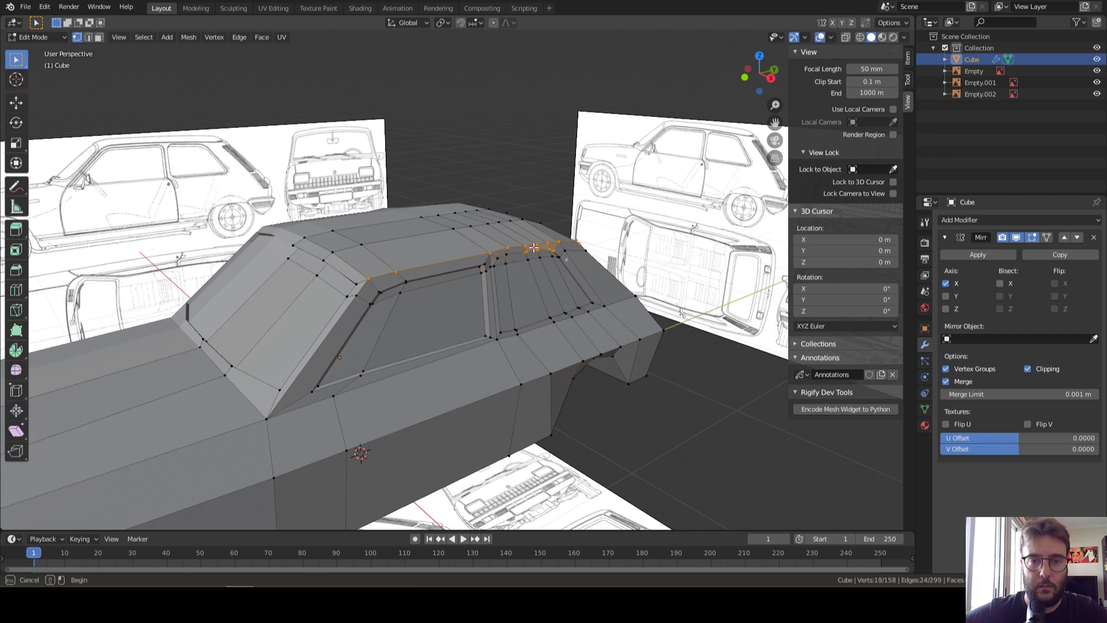
pyautogui.keyDown('ctrl'); pyautogui.moveTo(557, 257); pyautogui.dragTo(510, 245); pyautogui.keyUp('ctrl')
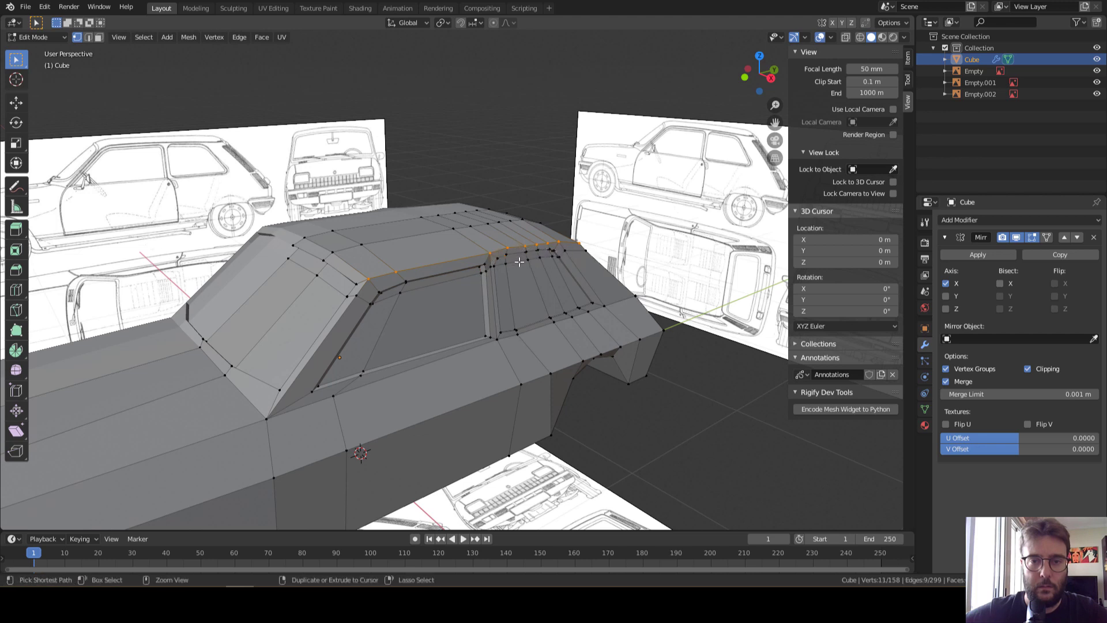
pyautogui.moveTo(516, 251); pyautogui.dragTo(520, 254, button='middle')
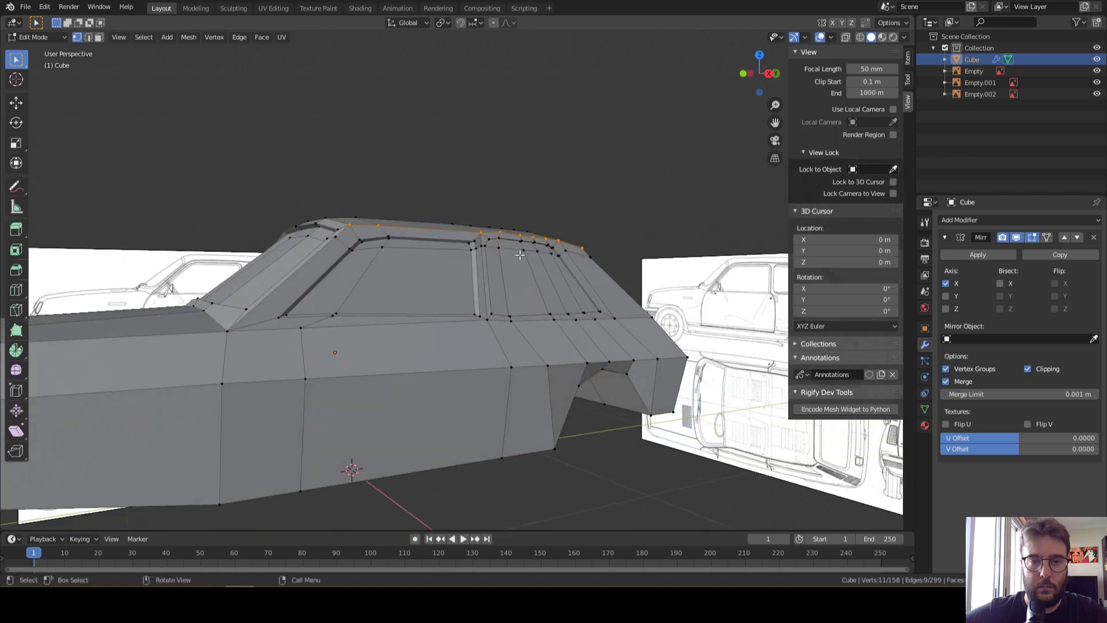
pyautogui.keyDown('ctrl'); pyautogui.moveTo(493, 237); pyautogui.dragTo(491, 247); pyautogui.keyUp('ctrl')
pyautogui.moveTo(376, 304); pyautogui.dragTo(583, 250, button='middle')
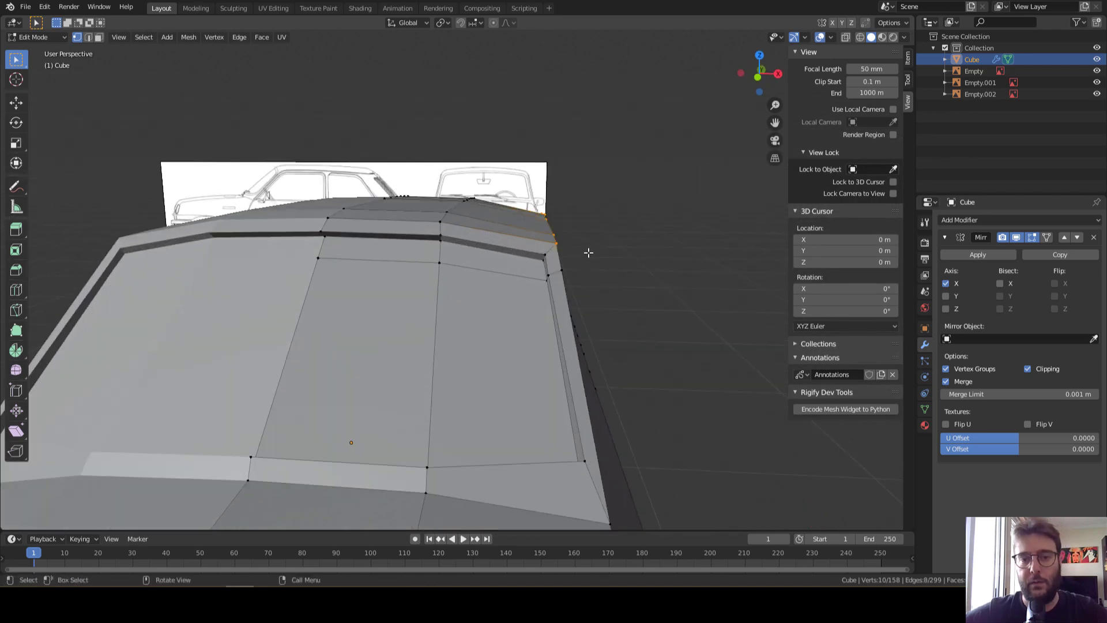
# Pull the remaining roof edge vertices inward along X
pyautogui.press('g')
pyautogui.press('x')
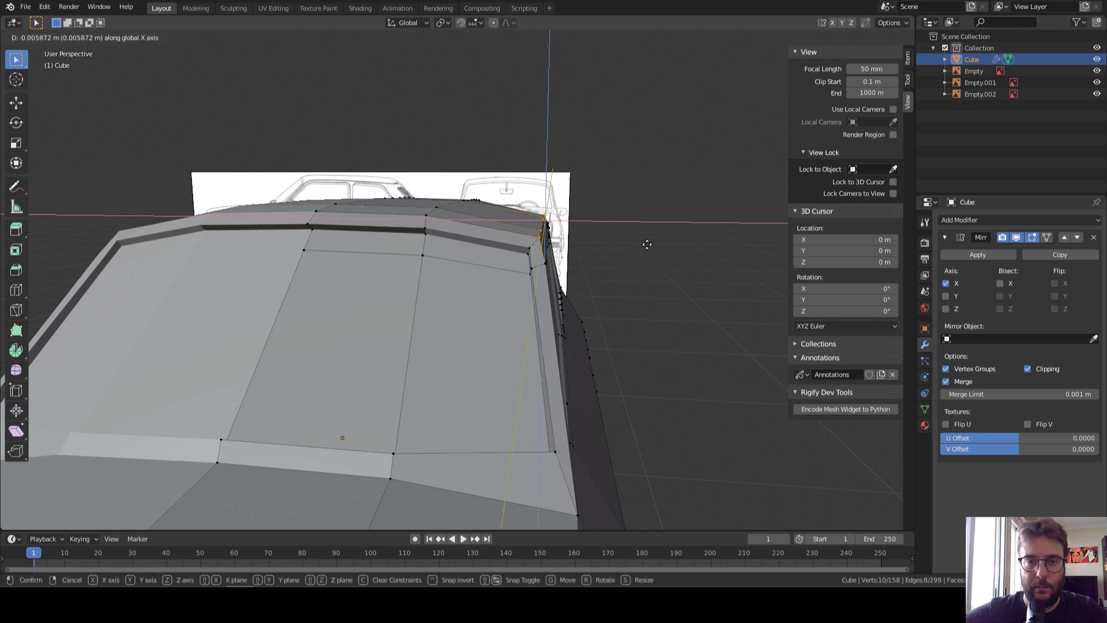
pyautogui.click(647, 244)
pyautogui.scroll(-4, 647, 244)
pyautogui.moveTo(647, 244); pyautogui.dragTo(530, 356, button='middle')
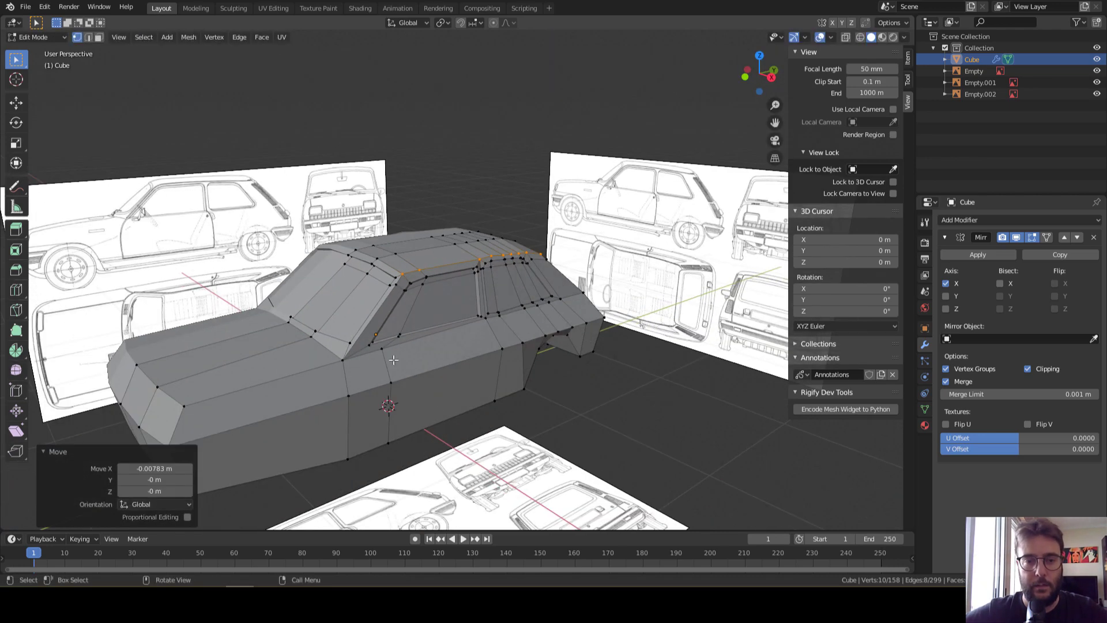
# Select a vertex under the car body and lower it along Z
pyautogui.moveTo(393, 360)
pyautogui.mouseDown(button='middle')
pyautogui.moveTo(476, 318)
pyautogui.moveTo(339, 303)
pyautogui.mouseUp(button='middle')
pyautogui.scroll(-3, 462, 324)
pyautogui.scroll(3, 450, 313)
pyautogui.scroll(3, 338, 303)
pyautogui.scroll(3, 346, 345)
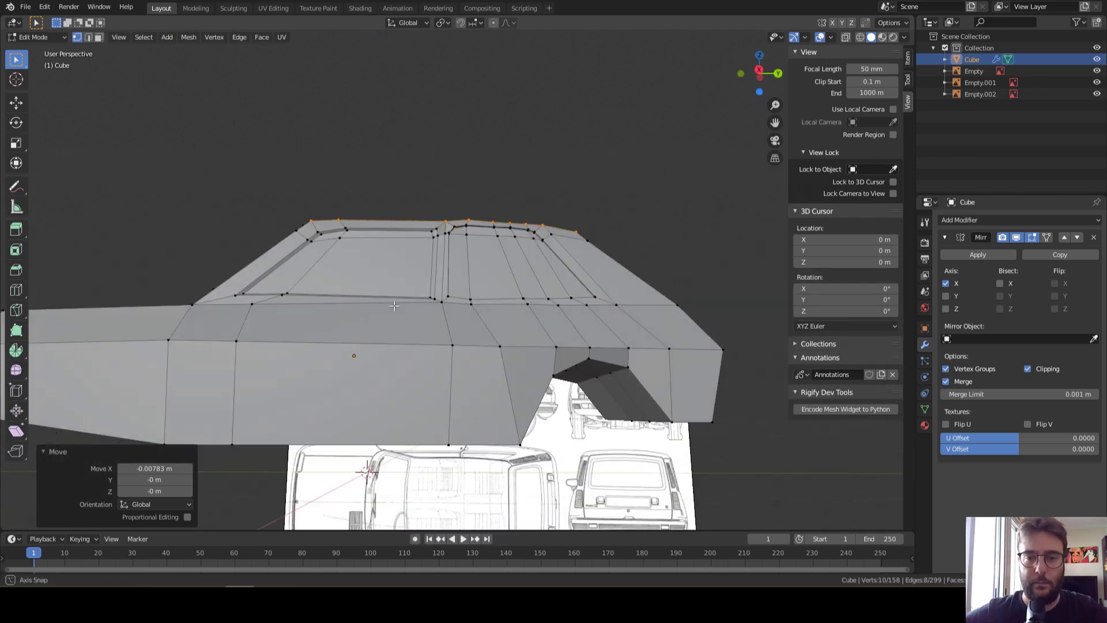
pyautogui.moveTo(349, 357)
pyautogui.mouseDown(button='middle')
pyautogui.moveTo(564, 262)
pyautogui.moveTo(592, 293)
pyautogui.mouseUp(button='middle')
pyautogui.click(564, 261)
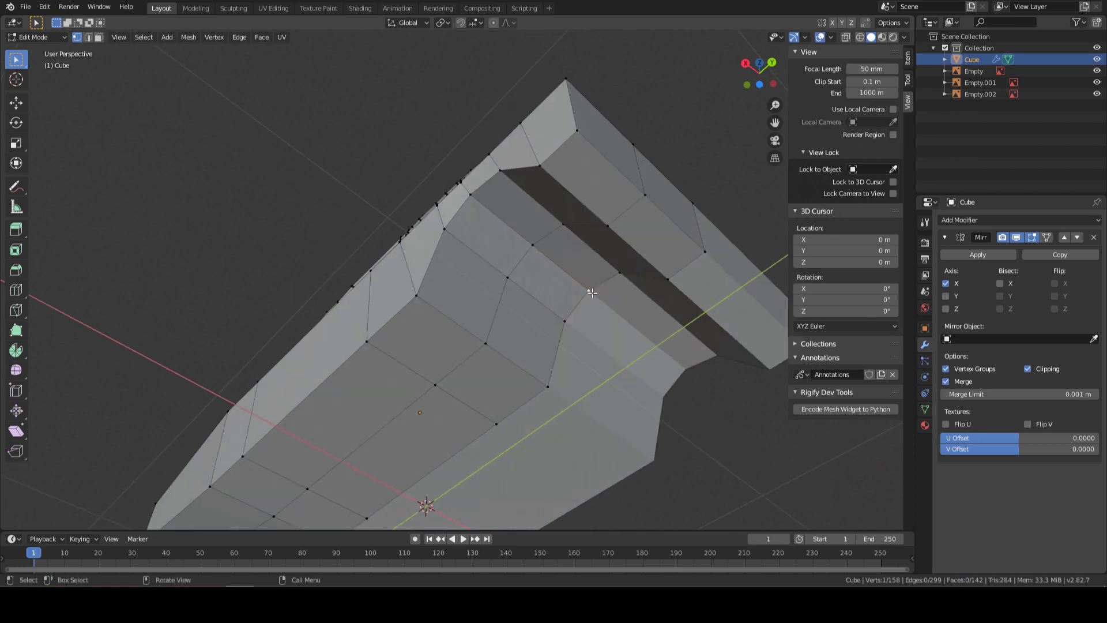
pyautogui.press('g')
pyautogui.press('z')
pyautogui.click(587, 333)
# Readjust the underside vertex height along Z until it sits about 0.25 m lower
pyautogui.moveTo(588, 334)
pyautogui.mouseDown(button='middle')
pyautogui.moveTo(545, 389)
pyautogui.moveTo(557, 294)
pyautogui.moveTo(605, 226)
pyautogui.mouseUp(button='middle')
pyautogui.press('g')
pyautogui.press('z')
pyautogui.click(550, 404)
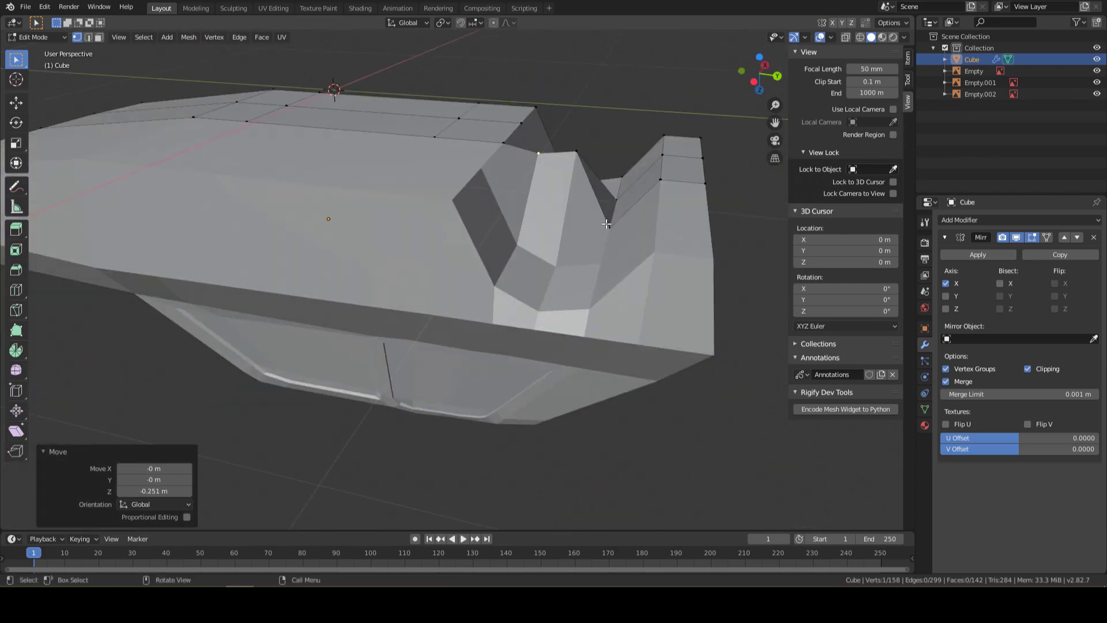
pyautogui.press('g')
pyautogui.press('z')
pyautogui.click(613, 178)
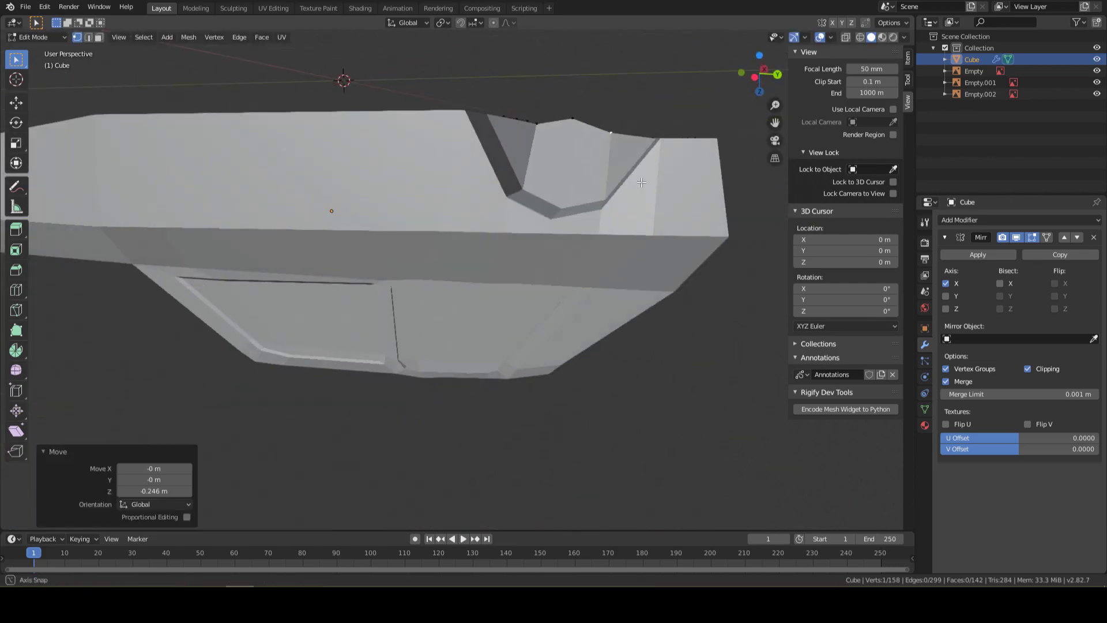
pyautogui.moveTo(613, 178)
pyautogui.mouseDown(button='middle')
pyautogui.moveTo(425, 257)
pyautogui.moveTo(471, 329)
pyautogui.moveTo(524, 286)
pyautogui.mouseUp(button='middle')
pyautogui.scroll(-5, 425, 257)
# View the front blueprint through the mesh and pick the faces over the headlight area
pyautogui.scroll(2, 524, 286)
pyautogui.scroll(2, 523, 287)
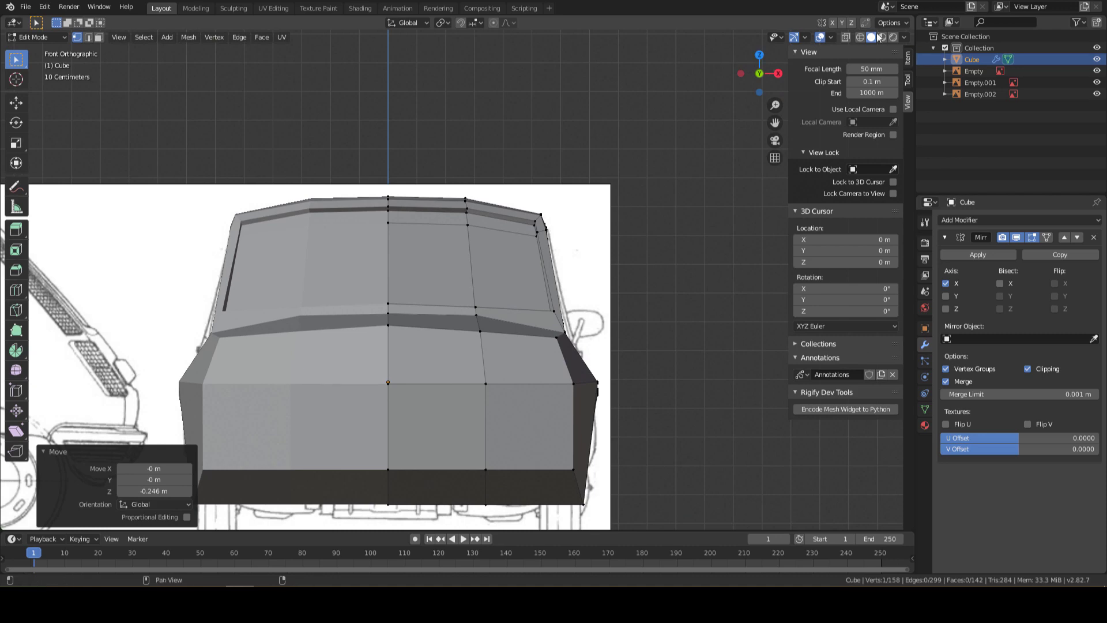
pyautogui.click(859, 38)
pyautogui.press('3')
pyautogui.click(527, 381)
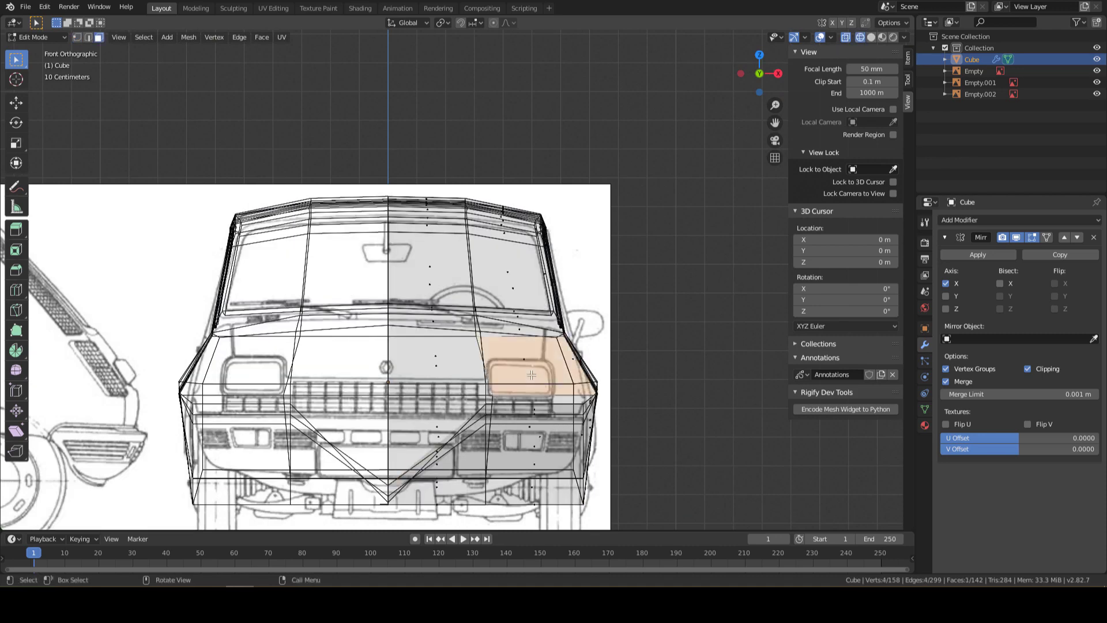
pyautogui.click(538, 399)
pyautogui.moveTo(538, 399); pyautogui.dragTo(392, 400, button='middle')
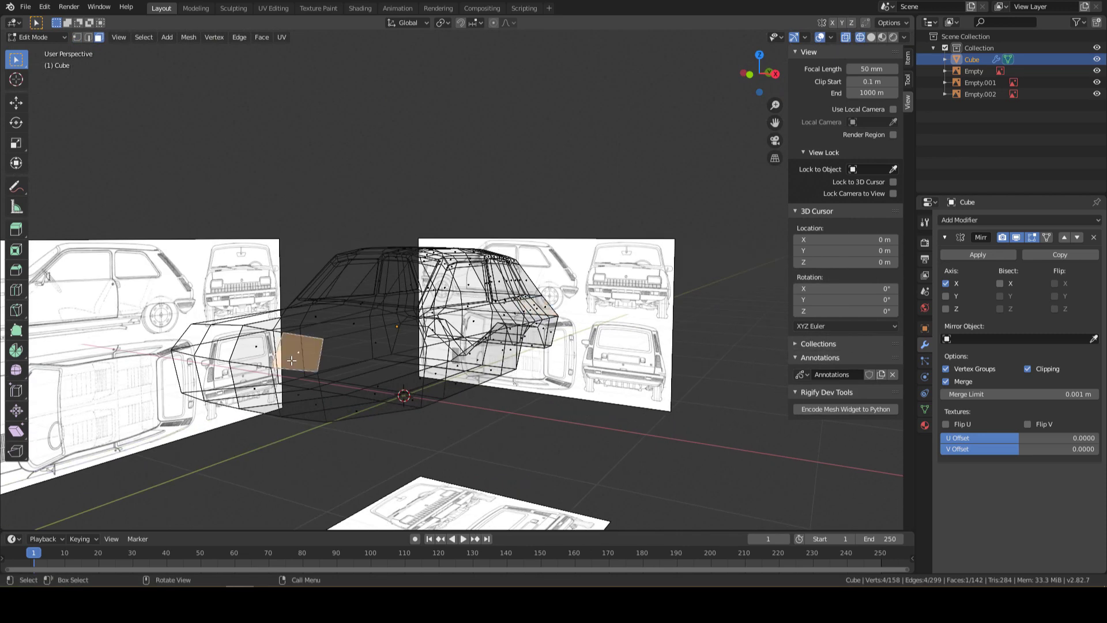
pyautogui.click(752, 76)
pyautogui.scroll(2, 570, 439)
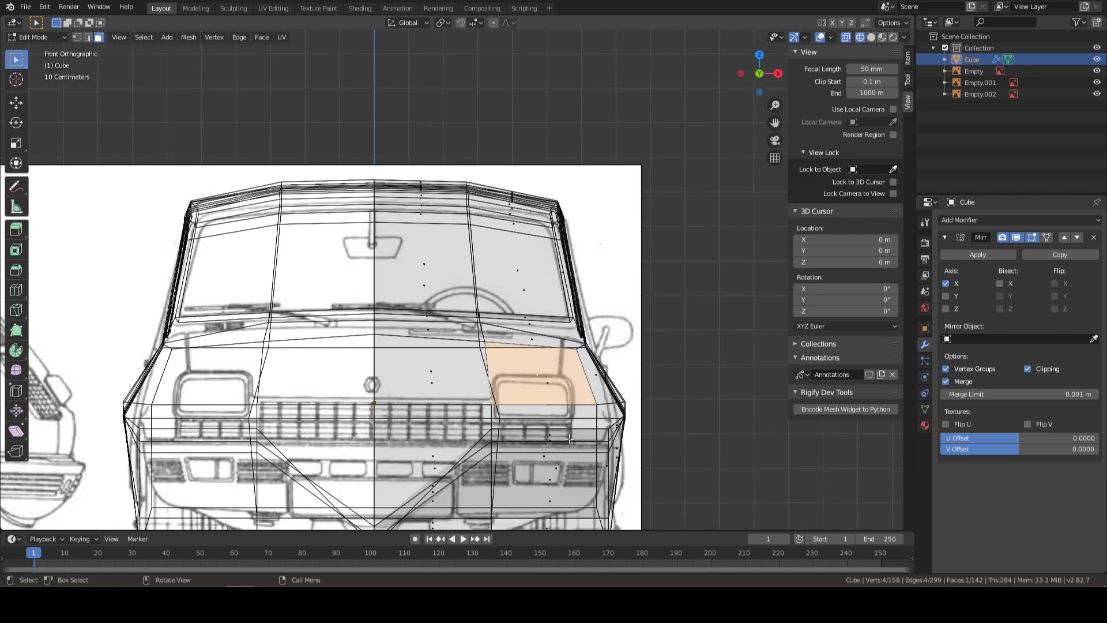
pyautogui.moveTo(567, 452); pyautogui.dragTo(803, 182, button='middle')
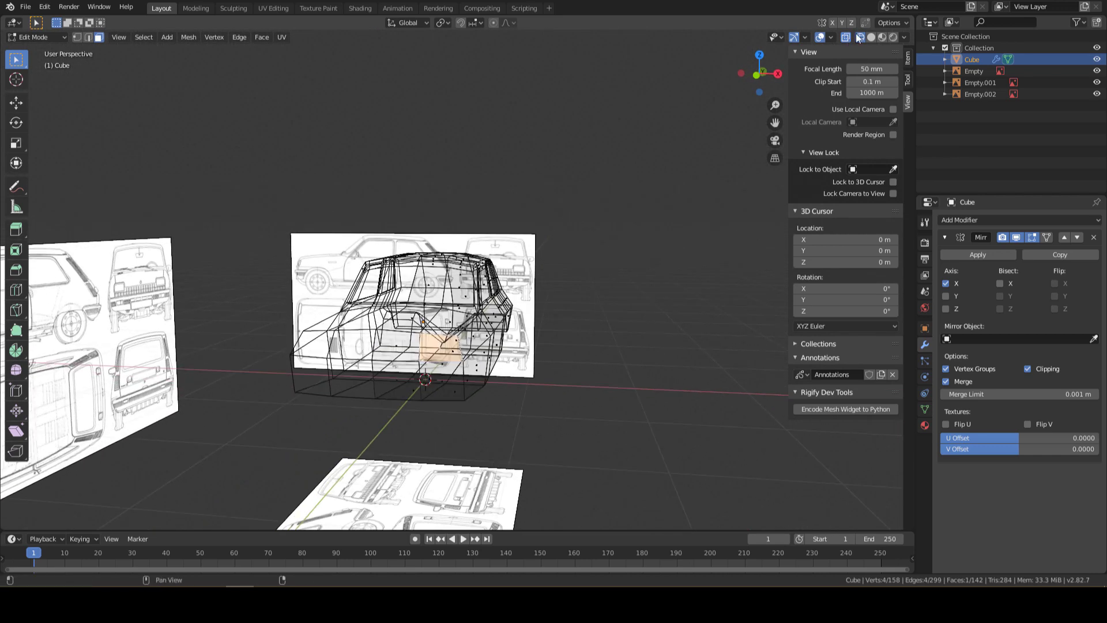
pyautogui.hotkey('shift', 'z')
pyautogui.scroll(3, 449, 413)
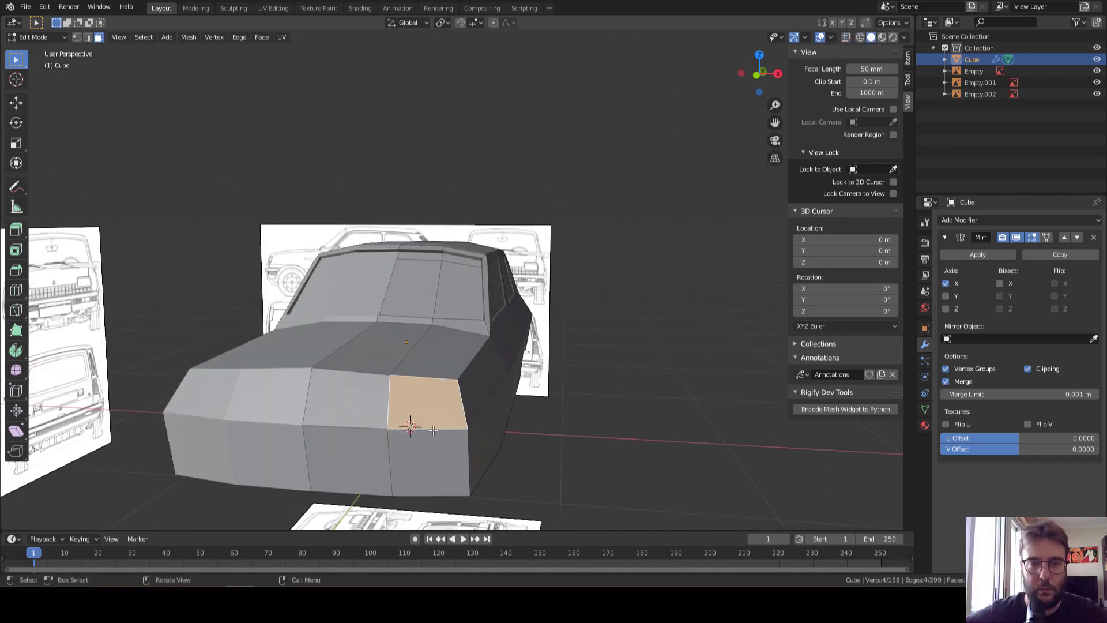
# Add a horizontal edge loop across the car's front and select a front face
pyautogui.hotkey('ctrl', 'r')
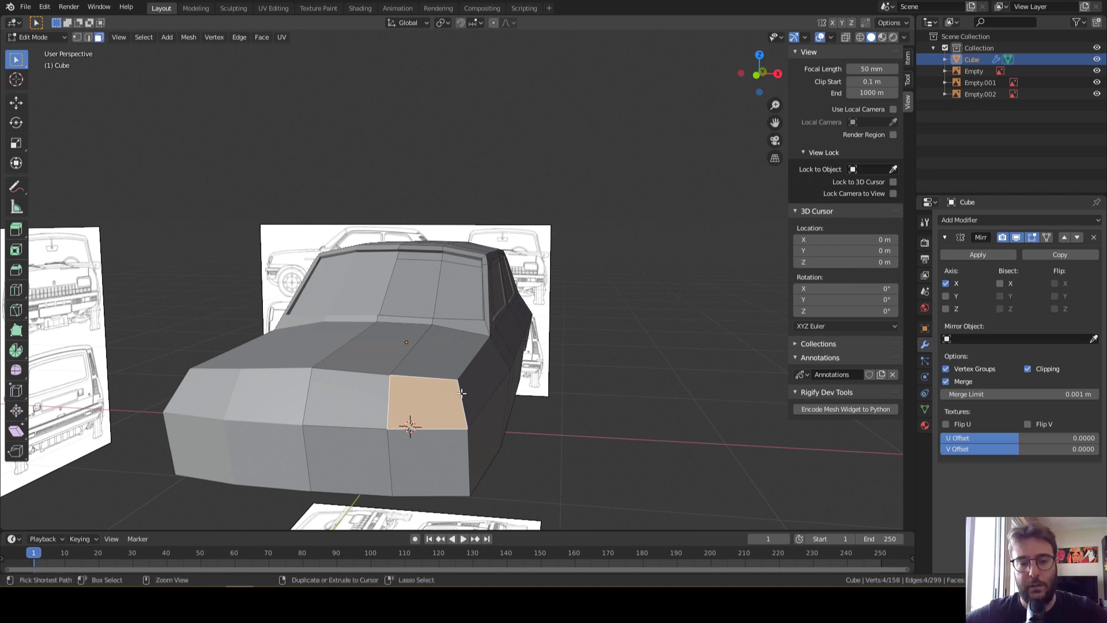
pyautogui.click(450, 389)
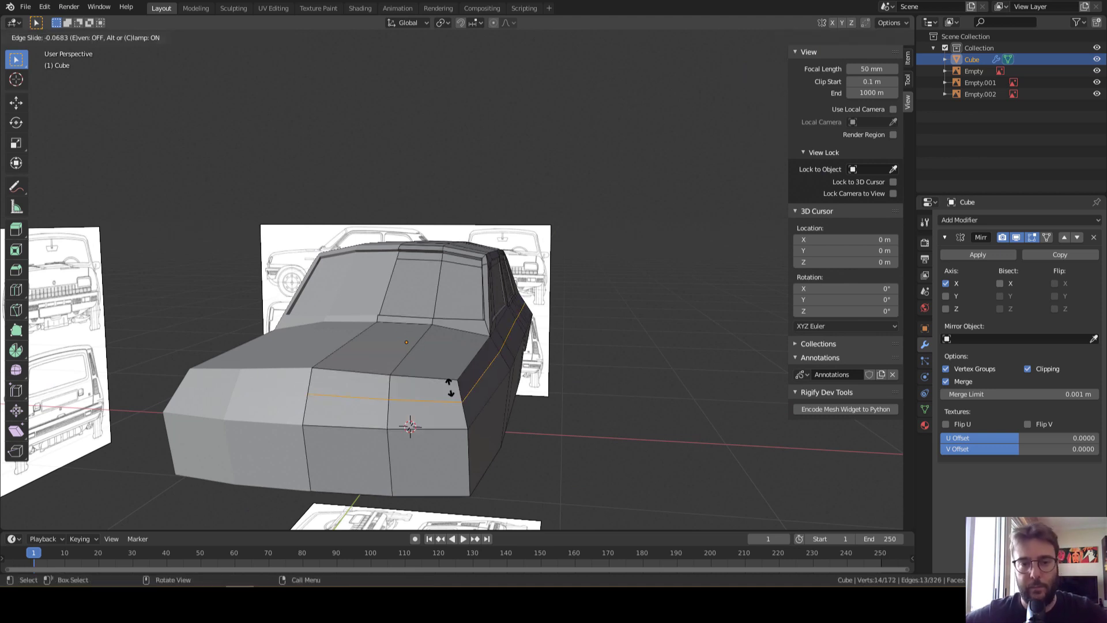
pyautogui.click(450, 387)
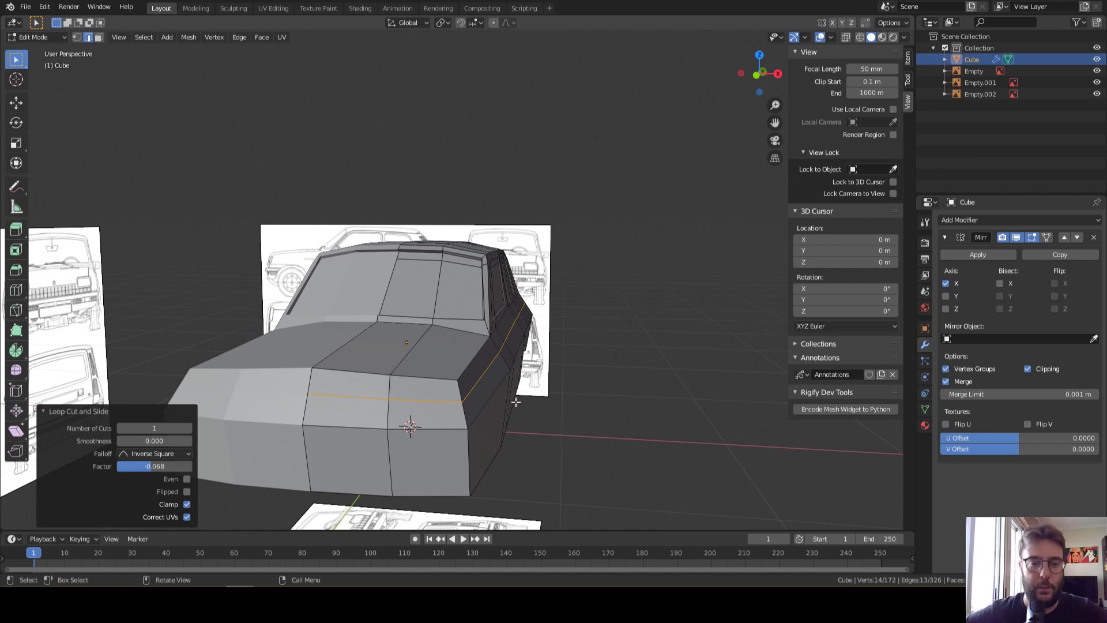
pyautogui.press('3')
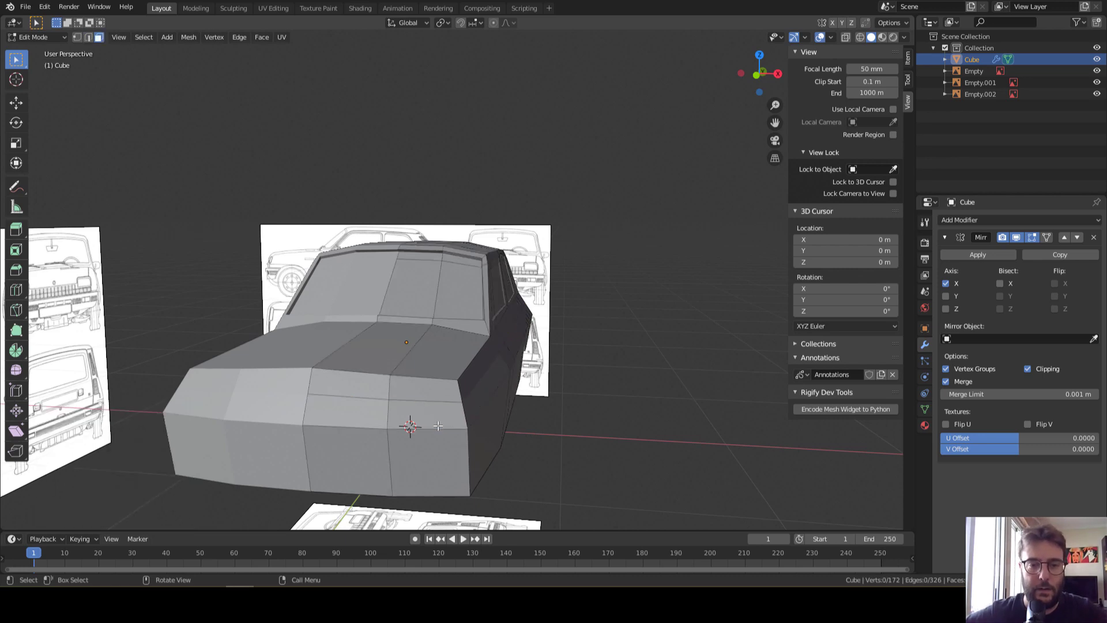
pyautogui.click(438, 425)
pyautogui.moveTo(410, 421); pyautogui.dragTo(377, 422, button='middle')
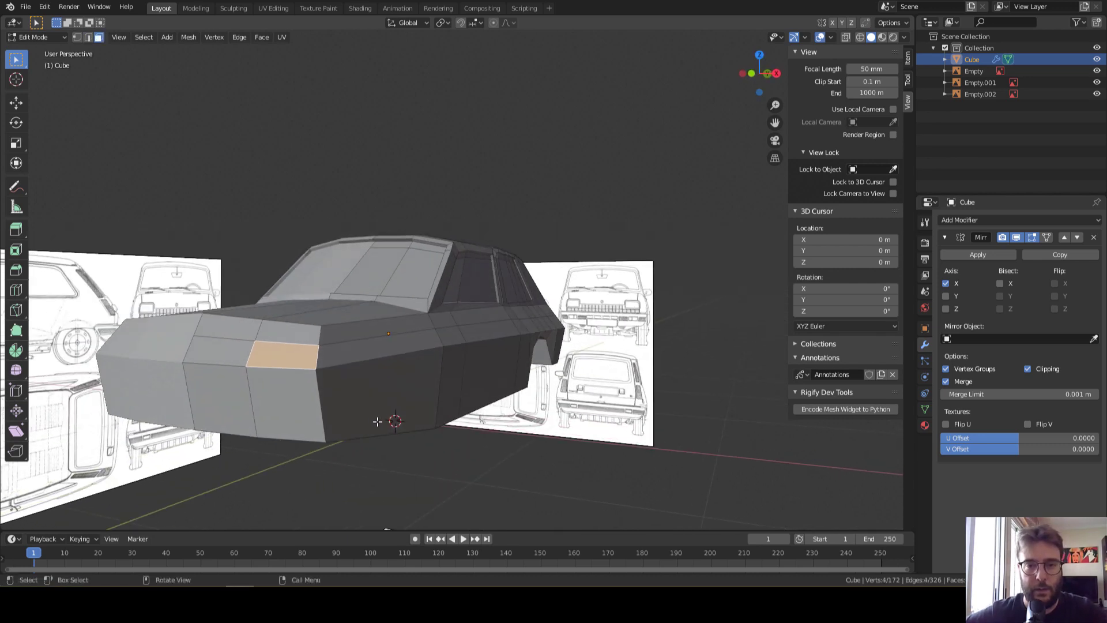
# Add a second horizontal edge loop along the car's side bodywork
pyautogui.hotkey('ctrl', 'r')
pyautogui.click(322, 400)
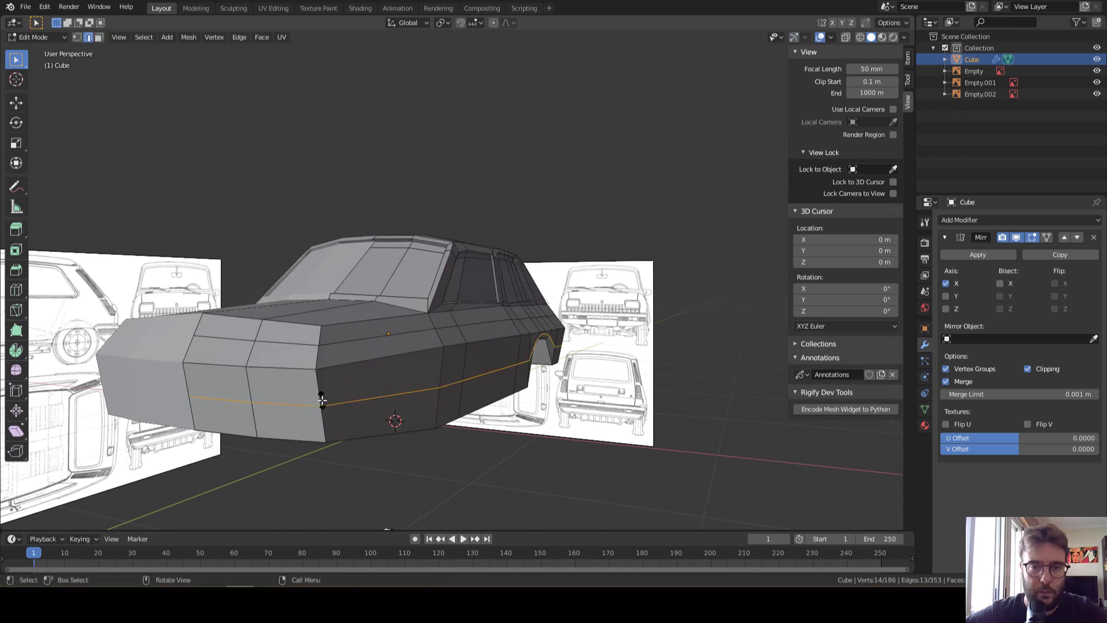
pyautogui.click(318, 399)
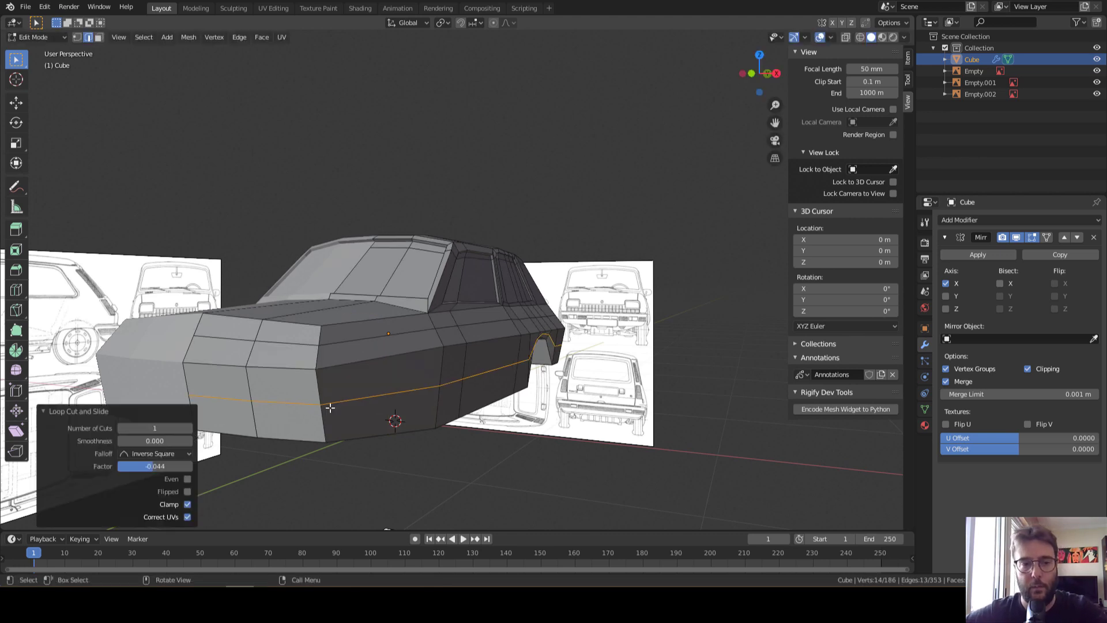
pyautogui.moveTo(390, 456); pyautogui.dragTo(408, 461, button='middle')
pyautogui.click(407, 390)
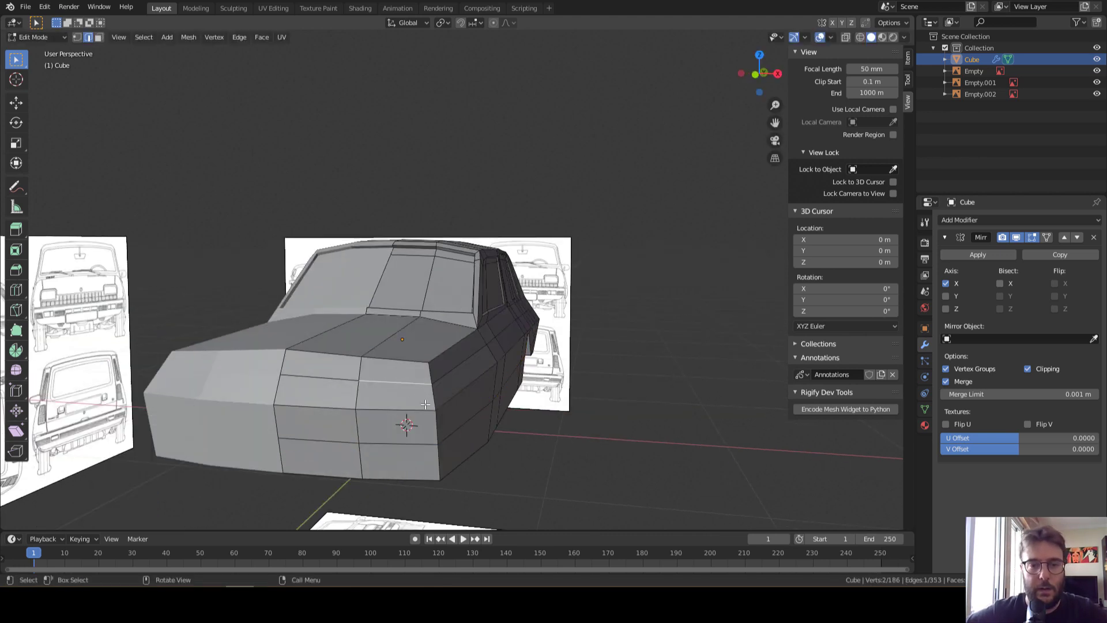
# Select the two stacked front faces where the headlight will sit
pyautogui.press('3')
pyautogui.click(417, 409)
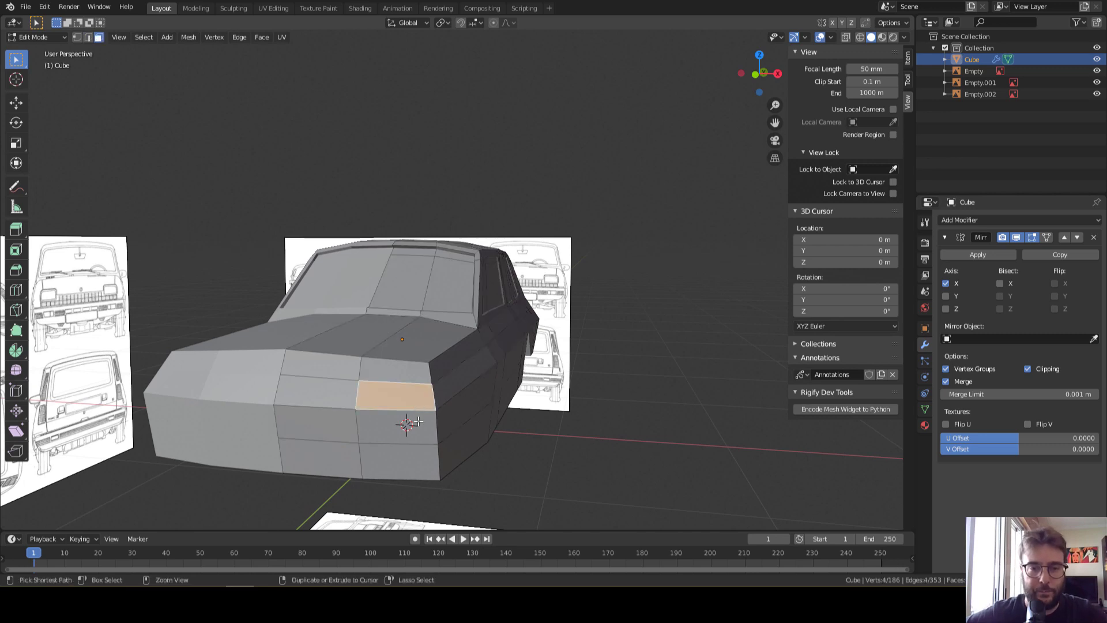
pyautogui.keyDown('ctrl'); pyautogui.click(417, 422); pyautogui.keyUp('ctrl')
# In front orthographic X-ray view, scale the selected front faces to the blueprint headlight
pyautogui.click(760, 73)
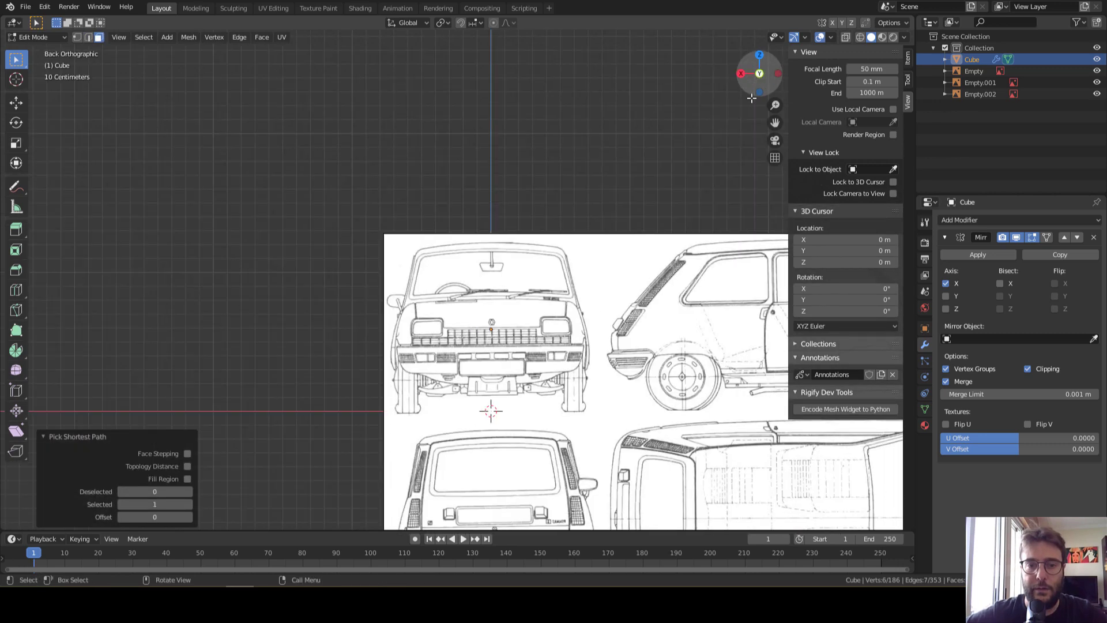
pyautogui.click(760, 74)
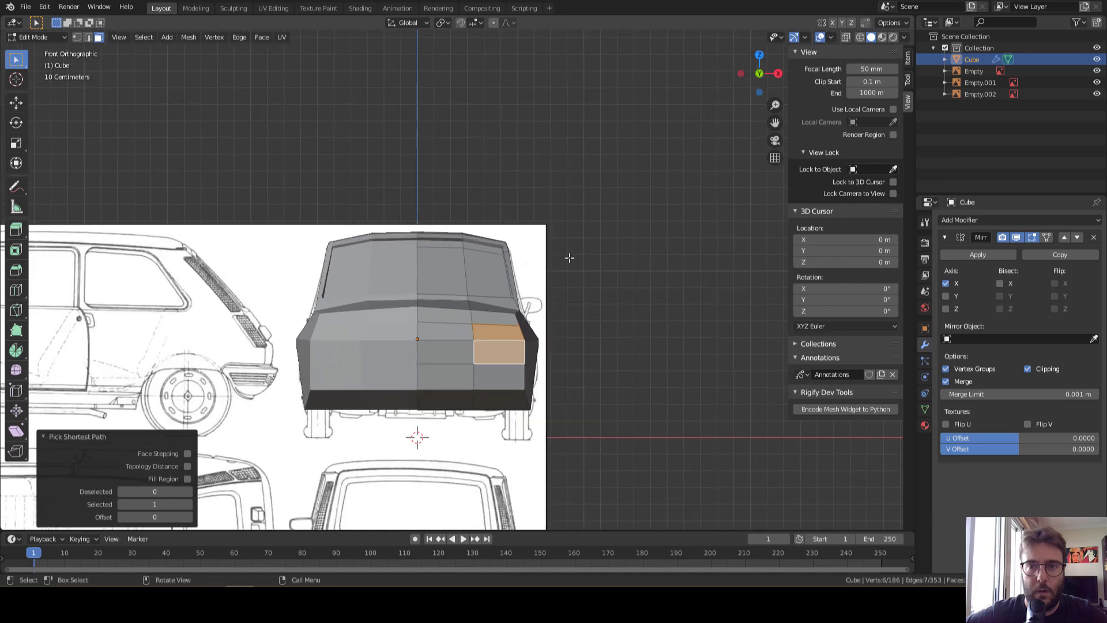
pyautogui.keyDown('shift'); pyautogui.moveTo(865, 12); pyautogui.dragTo(843, 47, button='middle'); pyautogui.keyUp('shift')
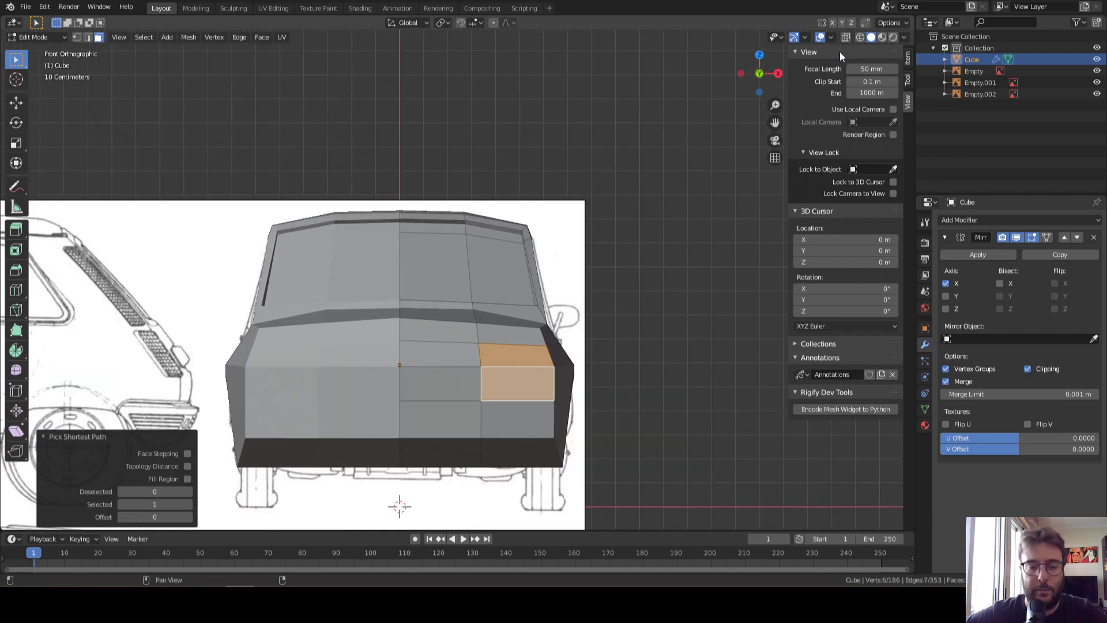
pyautogui.hotkey('alt', 'z')
pyautogui.scroll(2, 537, 388)
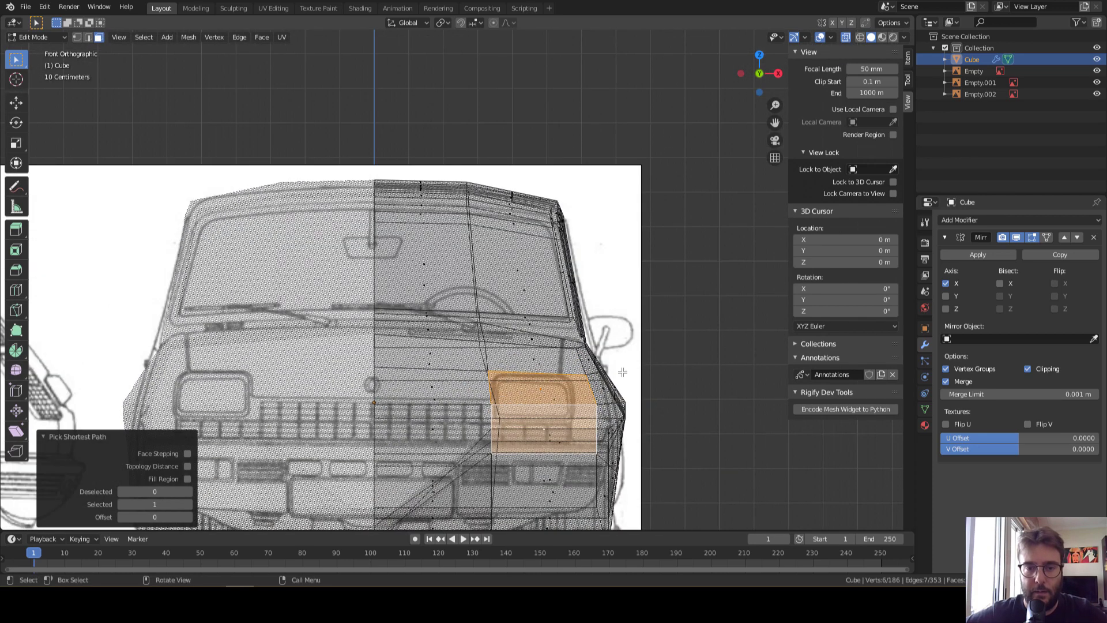
pyautogui.press('s')
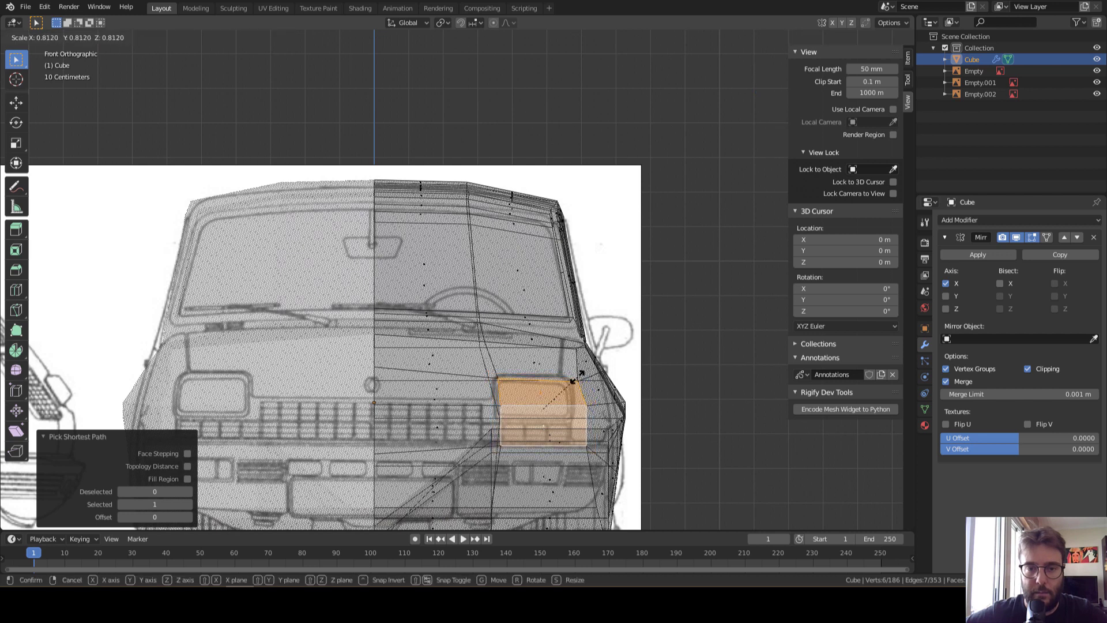
pyautogui.click(586, 376)
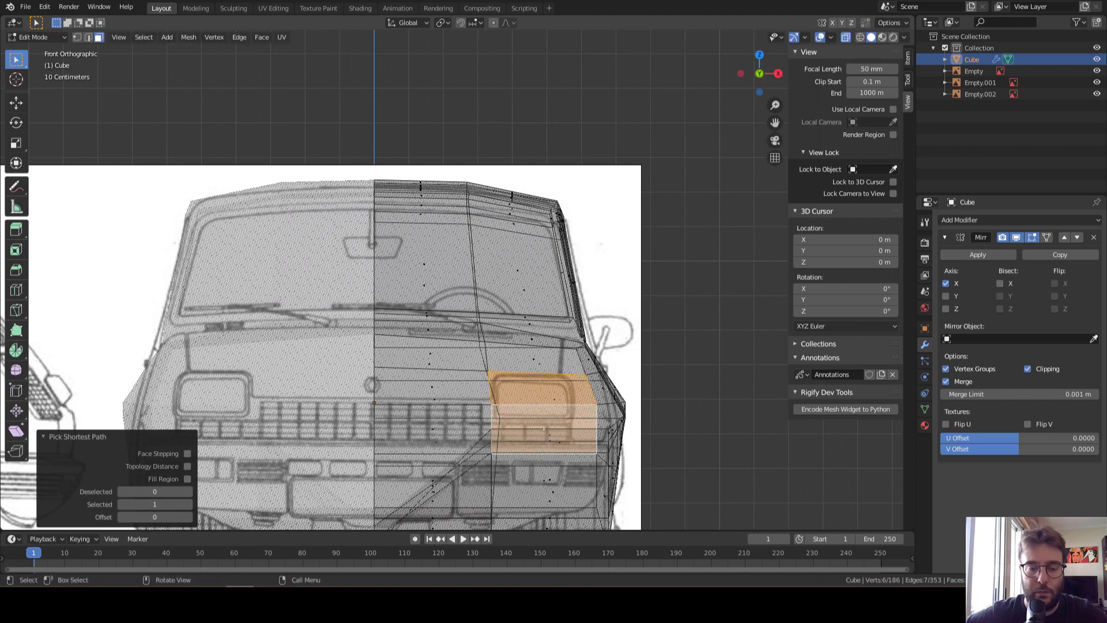
# Inset the headlight faces, shrink the inset to 0.8, and raise it along Z
pyautogui.press('i')
pyautogui.click(585, 372)
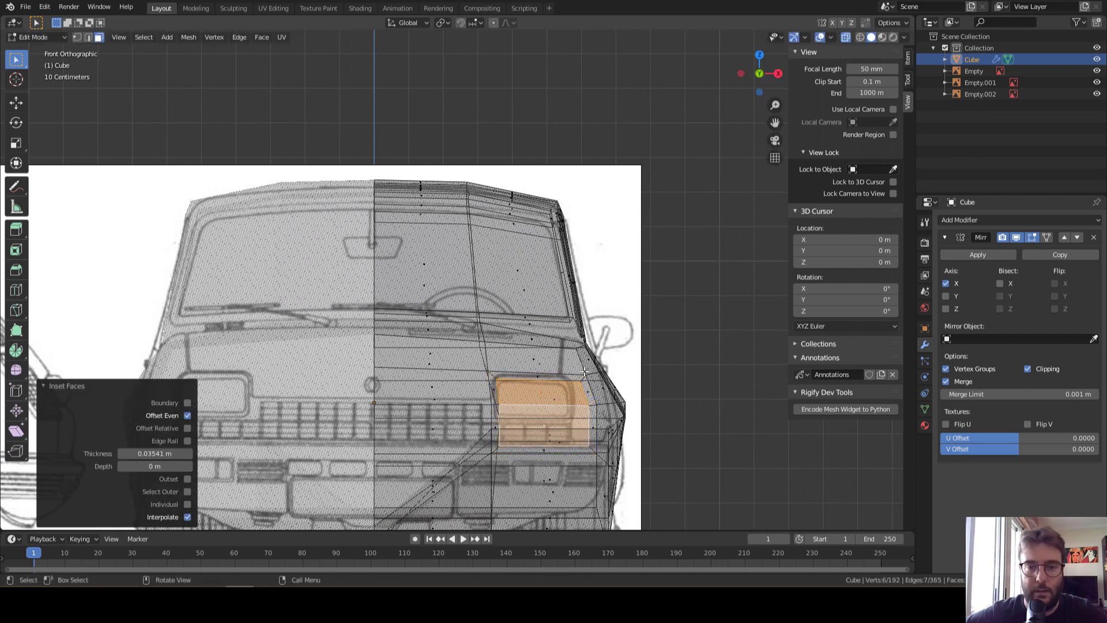
pyautogui.press('s')
pyautogui.click(597, 387)
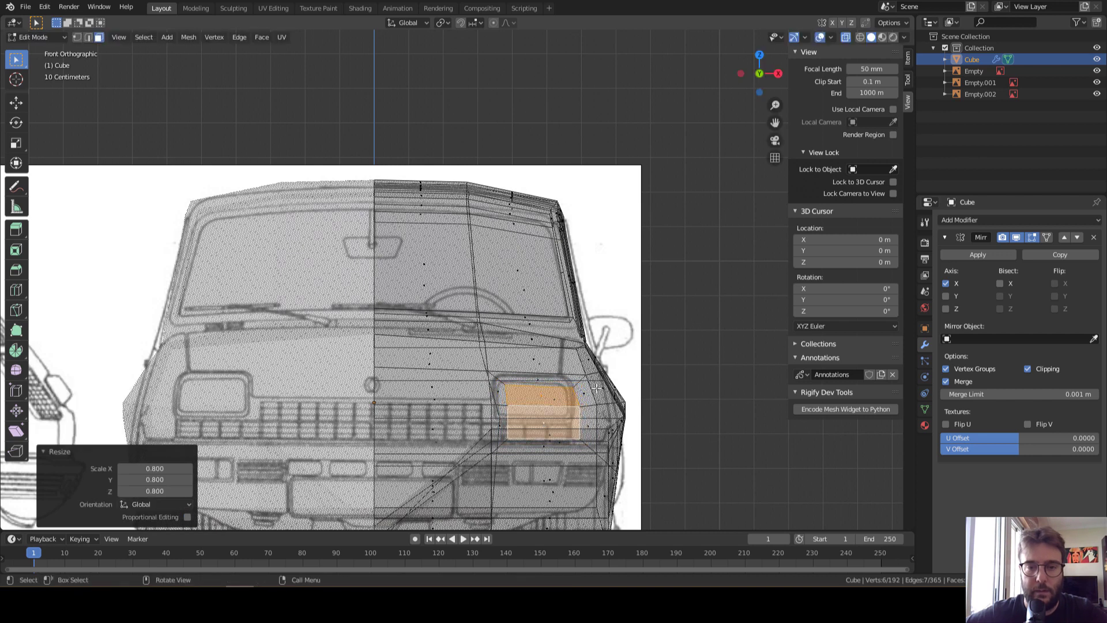
pyautogui.press('g')
pyautogui.press('z')
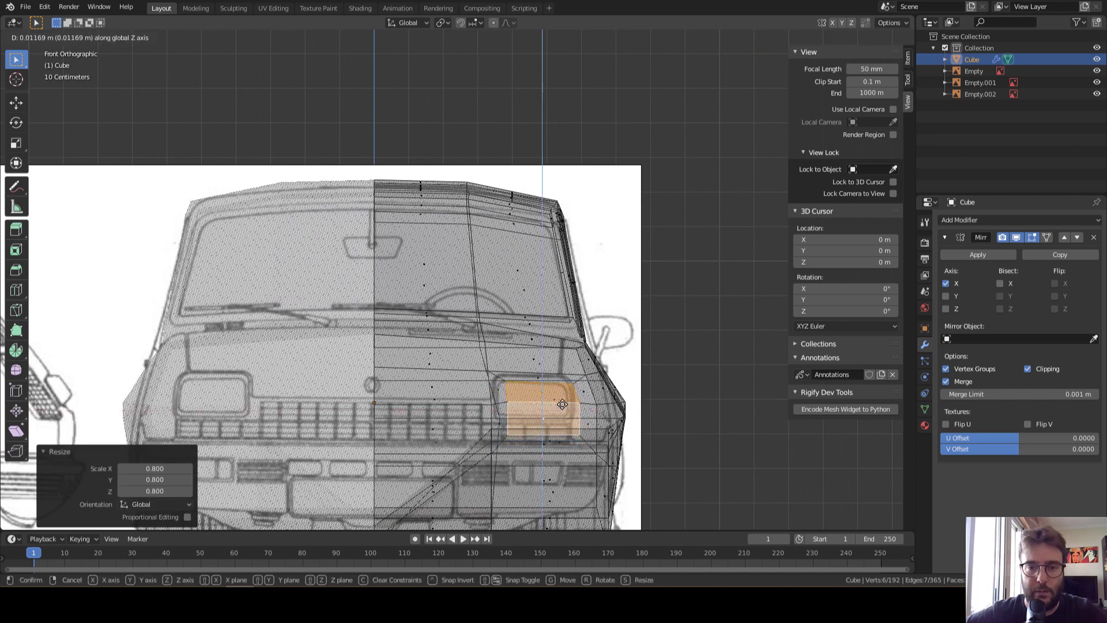
pyautogui.click(562, 404)
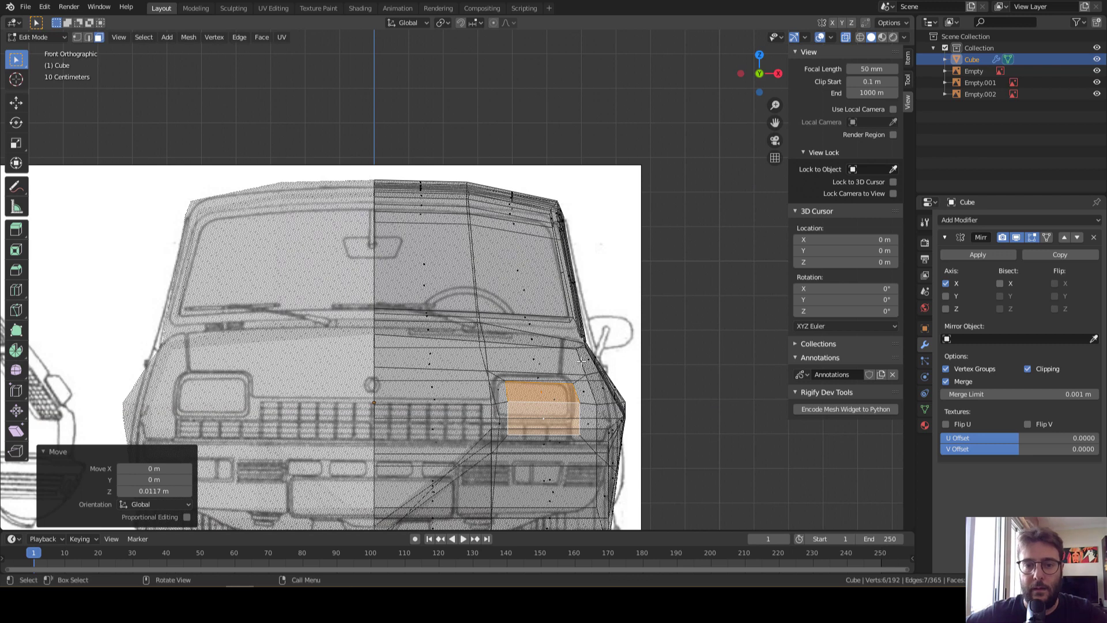
# In solid edge mode, slide a headlight recess edge sideways along X
pyautogui.scroll(-3, 505, 415)
pyautogui.moveTo(505, 415); pyautogui.dragTo(500, 411, button='middle')
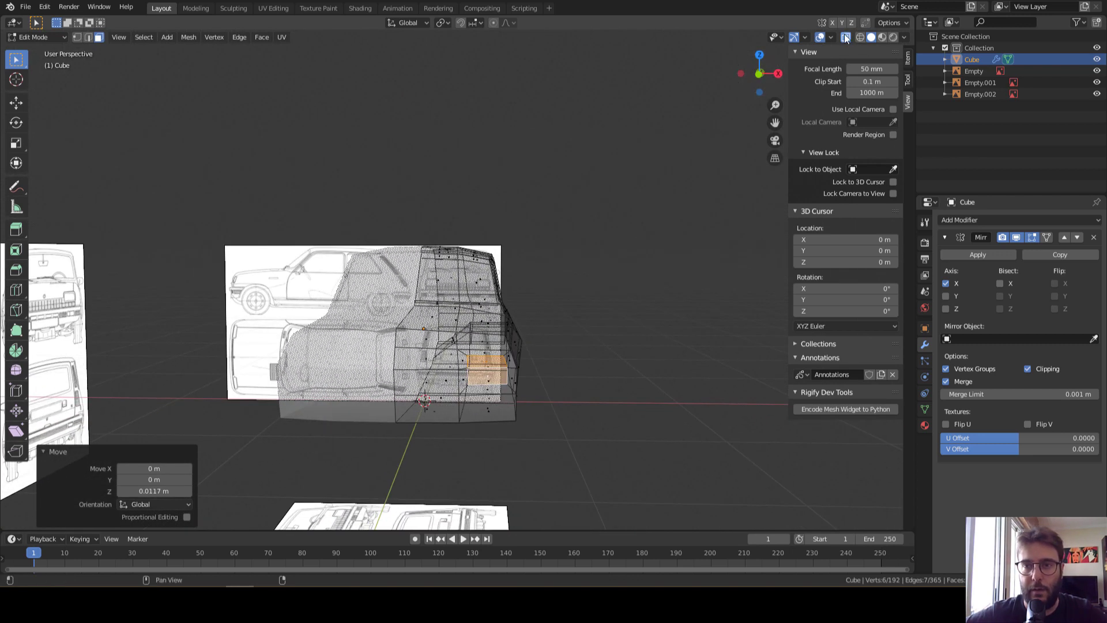
pyautogui.hotkey('alt', 'z')
pyautogui.press('2')
pyautogui.moveTo(624, 168); pyautogui.dragTo(513, 314, button='middle')
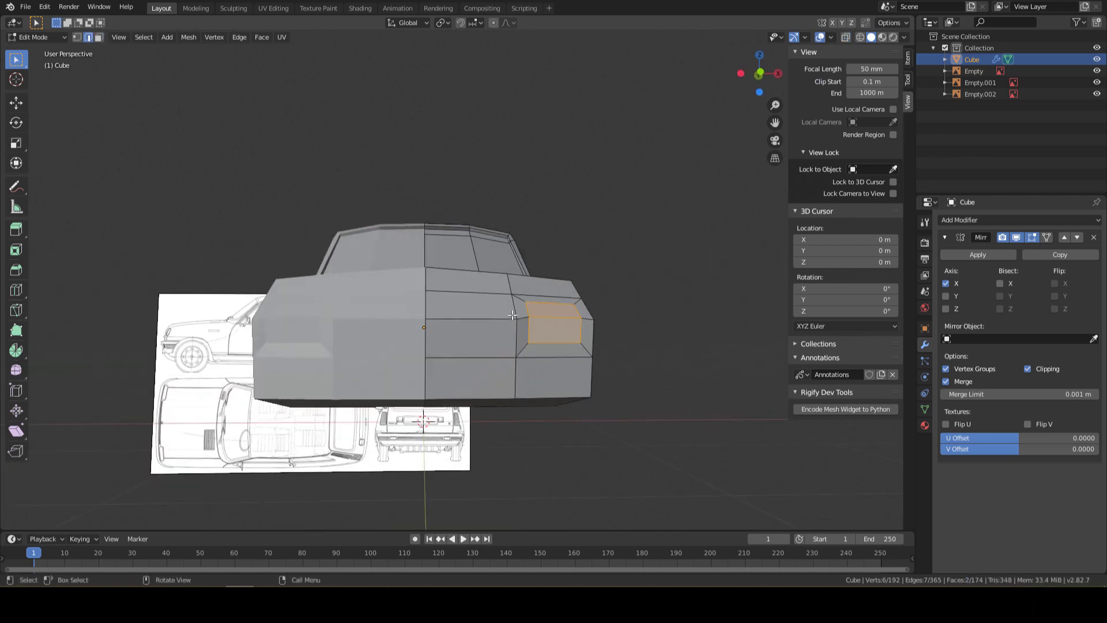
pyautogui.click(514, 309)
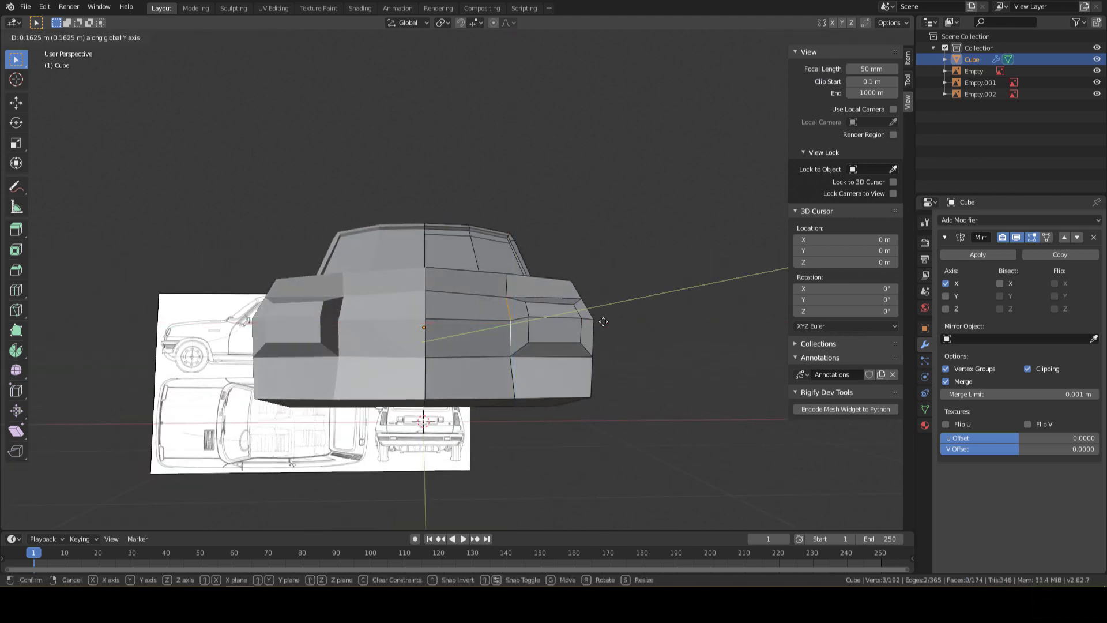
pyautogui.press('x')
pyautogui.click(675, 359)
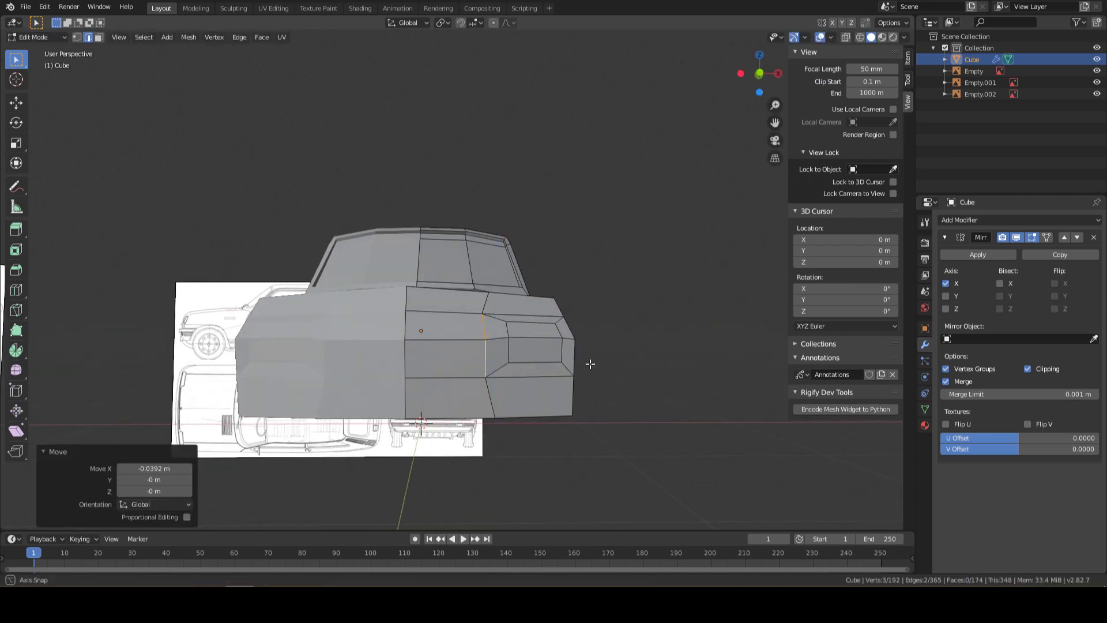
# Shift one recess corner vertex along X by -0.034 m
pyautogui.scroll(4, 675, 363)
pyautogui.click(599, 359)
pyautogui.press('g')
pyautogui.press('x')
pyautogui.click(679, 366)
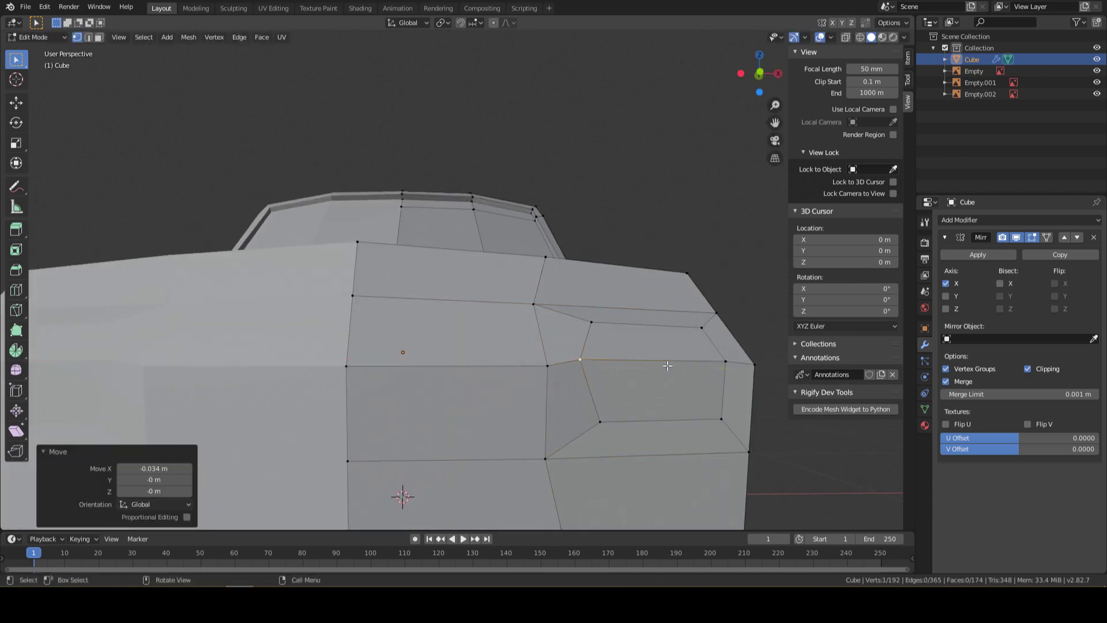
# Recheck the headlight against the blueprint in front X-ray view and deselect
pyautogui.click(749, 72)
pyautogui.click(860, 37)
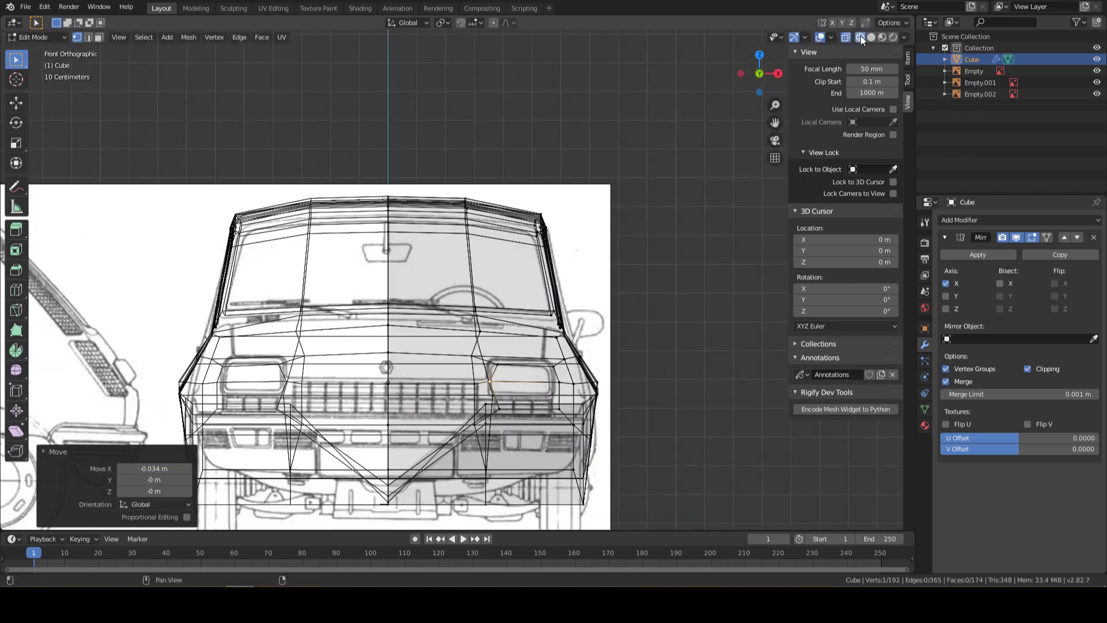
pyautogui.scroll(3, 561, 460)
pyautogui.click(560, 461)
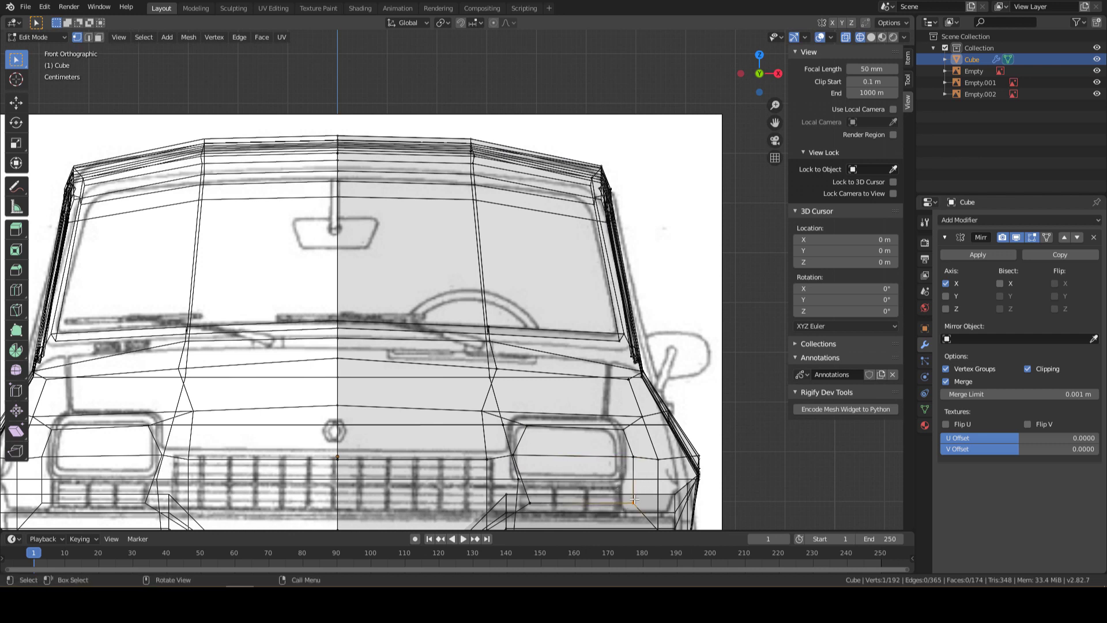
# In Front Orthographic, nudge the headlight-corner vertex up-left along the headlight edge
pyautogui.press('g')
pyautogui.rightClick(638, 506)
pyautogui.press('g')
pyautogui.click(624, 488)
pyautogui.press('g')
pyautogui.rightClick(520, 477)
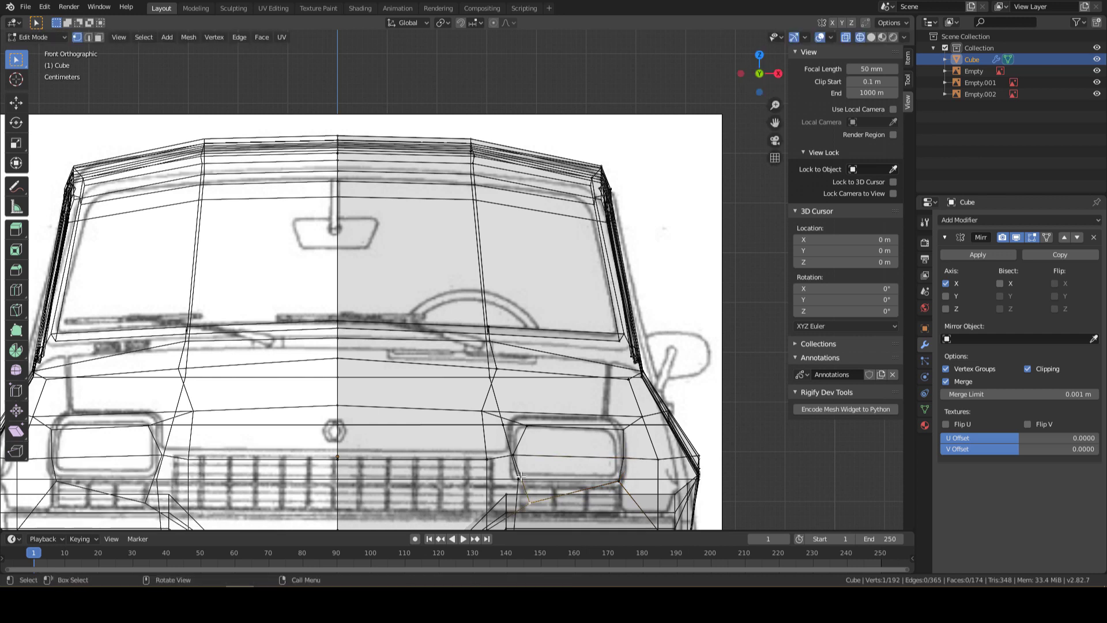
pyautogui.press('g')
pyautogui.click(513, 481)
pyautogui.press('g')
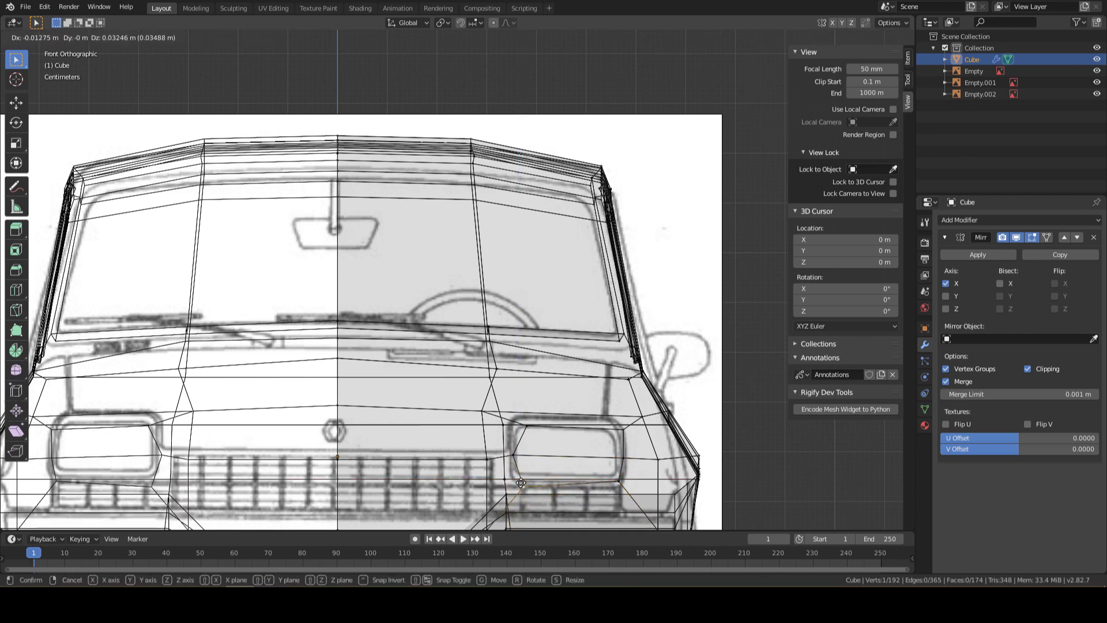
pyautogui.click(520, 483)
# Refine the headlight vertex with several small moves until it matches the front blueprint
pyautogui.press('g')
pyautogui.click(549, 429)
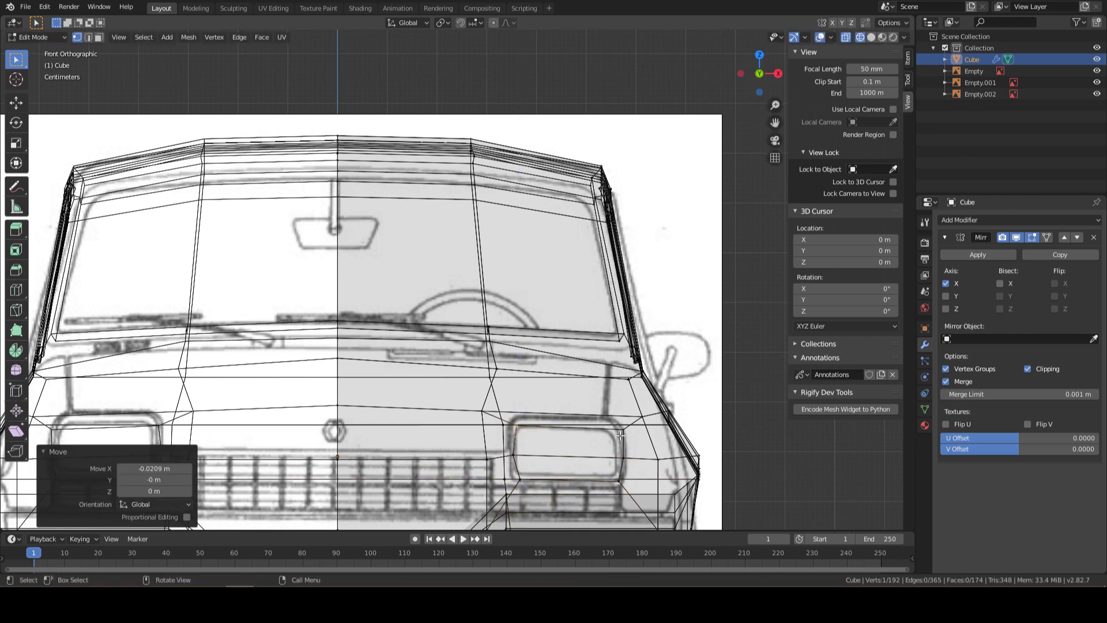
pyautogui.press('g')
pyautogui.click(577, 441)
pyautogui.press('g')
pyautogui.click(533, 451)
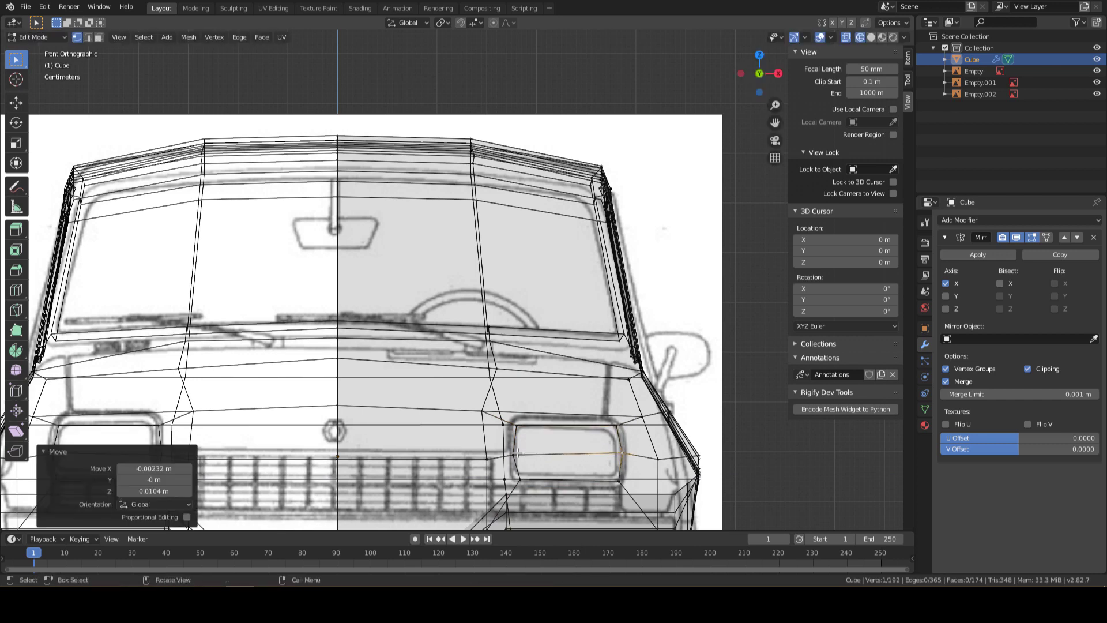
pyautogui.press('g')
pyautogui.press('g')
pyautogui.click(521, 461)
# Orbit into User Perspective with solid shading to inspect the whole car
pyautogui.moveTo(521, 461)
pyautogui.mouseDown(button='middle')
pyautogui.moveTo(595, 446)
pyautogui.moveTo(750, 87)
pyautogui.mouseUp(button='middle')
pyautogui.click(777, 72)
pyautogui.click(871, 36)
pyautogui.moveTo(571, 235)
pyautogui.mouseDown(button='middle')
pyautogui.moveTo(507, 312)
pyautogui.moveTo(496, 300)
pyautogui.moveTo(642, 328)
pyautogui.moveTo(400, 262)
pyautogui.moveTo(518, 288)
pyautogui.moveTo(740, 62)
pyautogui.mouseUp(button='middle')
pyautogui.scroll(-3, 496, 299)
# Switch to Right Orthographic with X-ray on, zoomed in on the car's front
pyautogui.scroll(3, 518, 288)
pyautogui.scroll(-3, 519, 288)
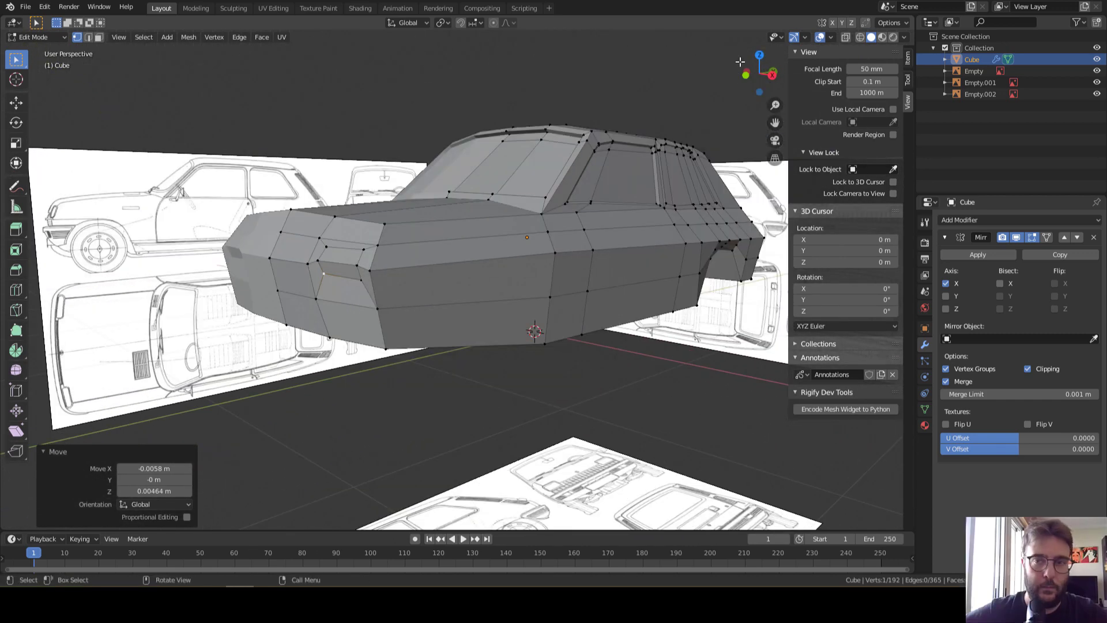
pyautogui.click(771, 75)
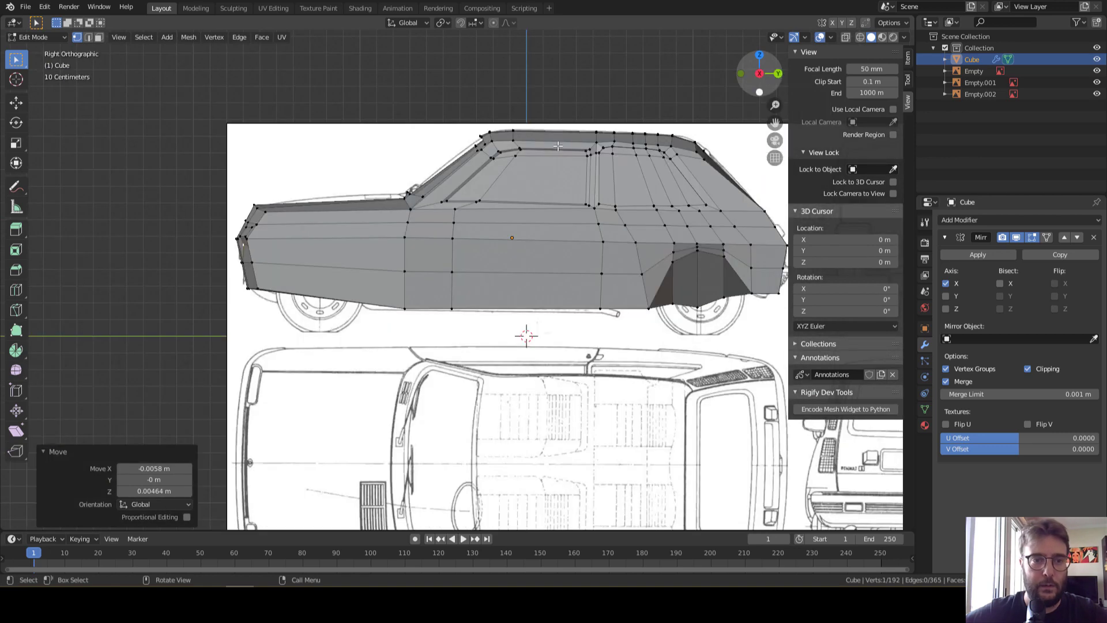
pyautogui.scroll(2, 557, 145)
pyautogui.scroll(1, 557, 146)
pyautogui.scroll(1, 634, 121)
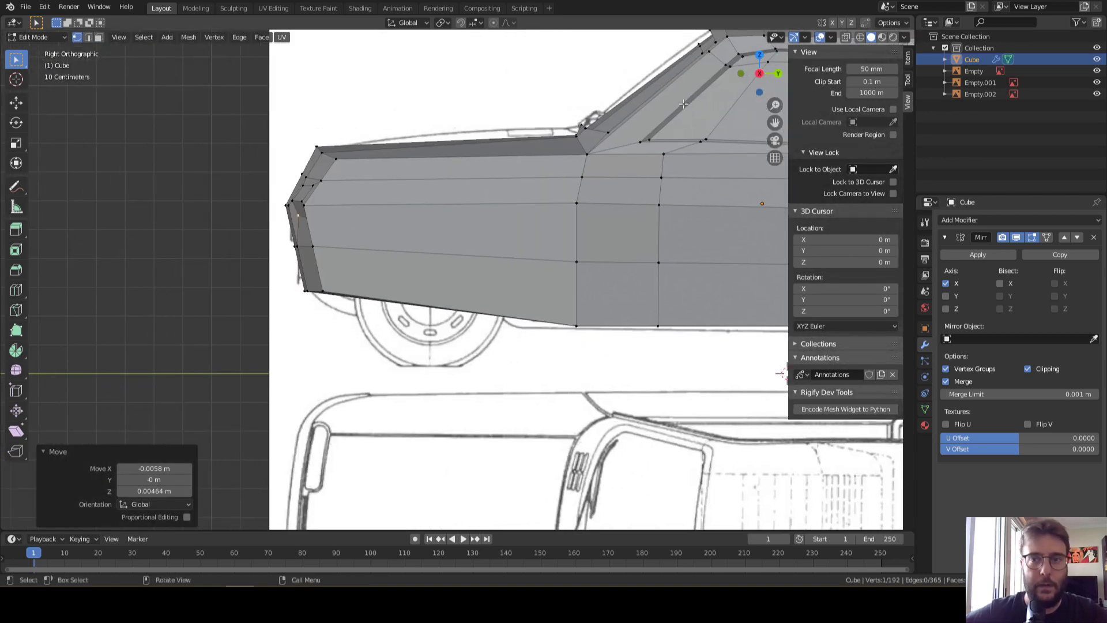
pyautogui.click(845, 37)
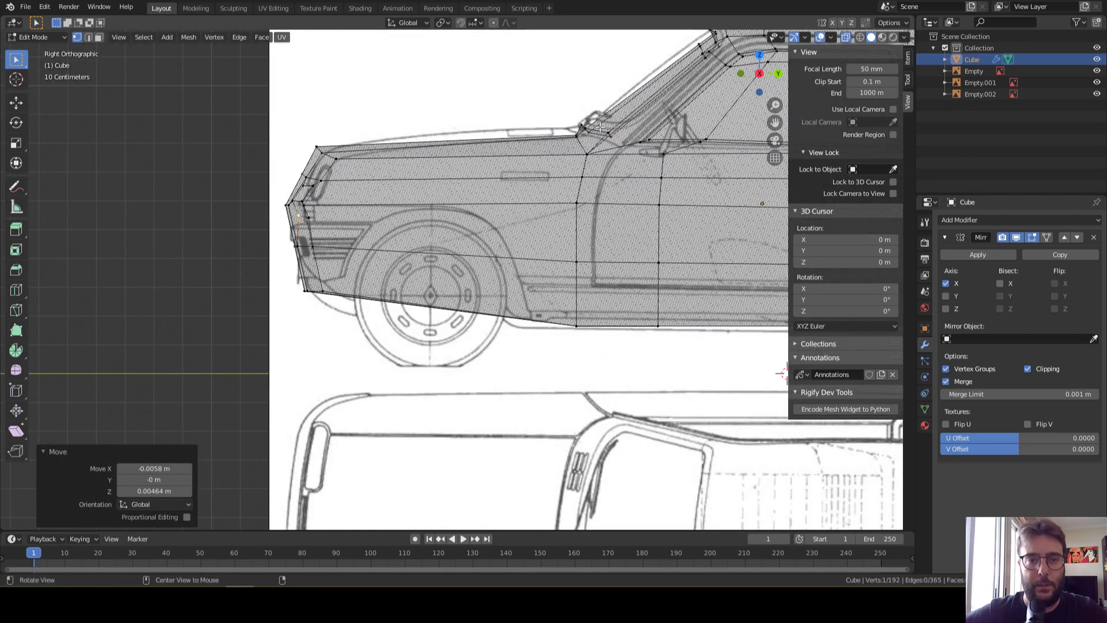
pyautogui.scroll(1, 287, 210)
pyautogui.scroll(1, 286, 210)
pyautogui.scroll(2, 288, 121)
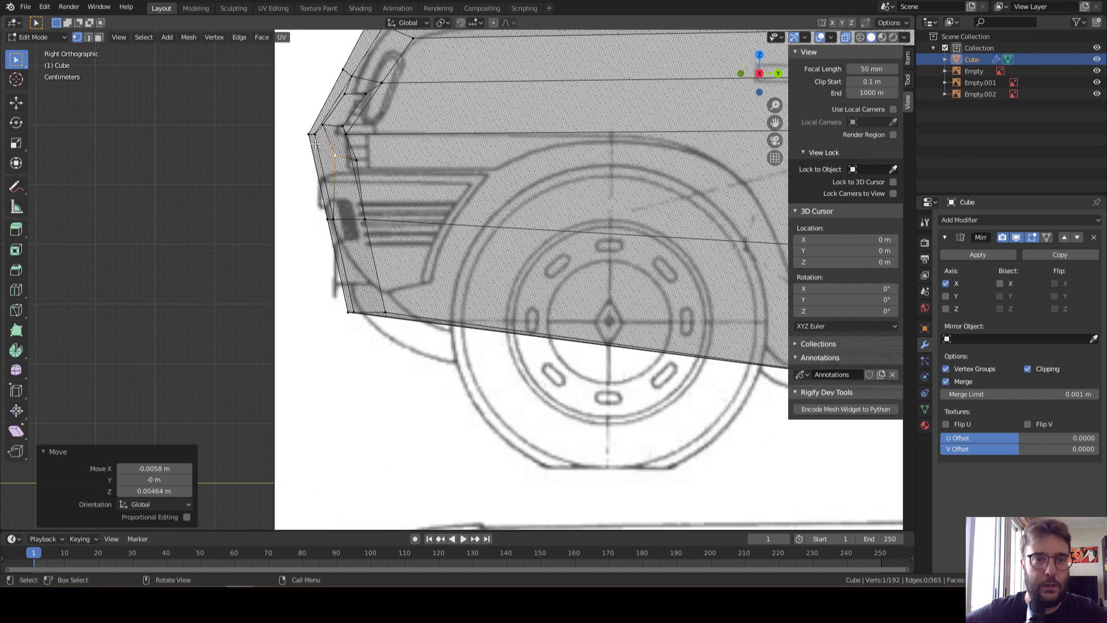
# Push the five nose vertices and the front-corner top vertices back along Y
pyautogui.press('b')
pyautogui.moveTo(362, 145); pyautogui.dragTo(361, 143)
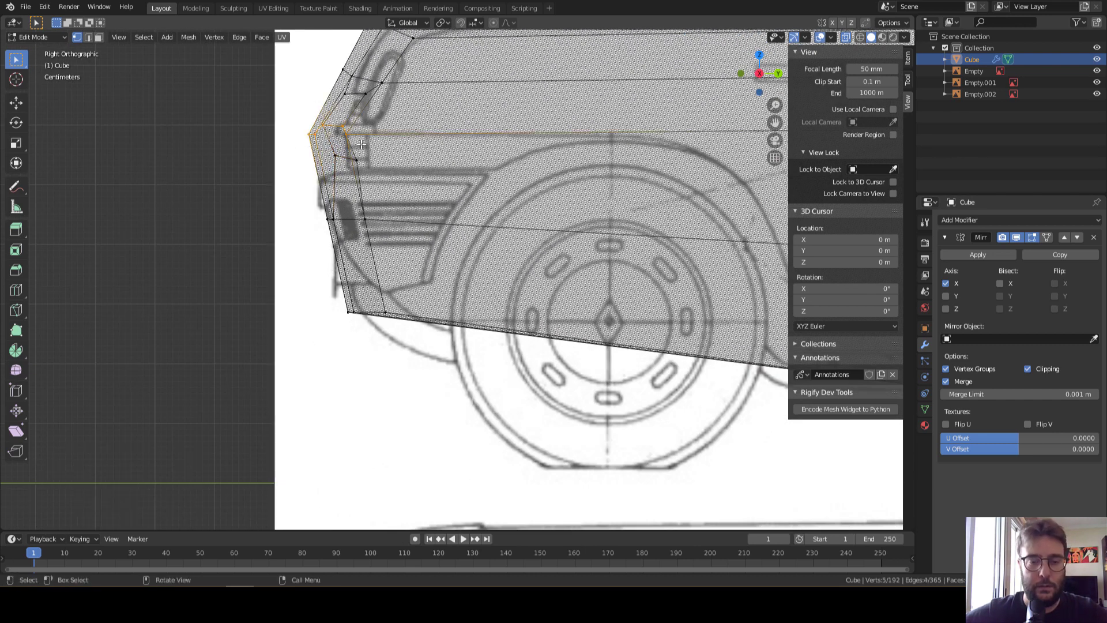
pyautogui.press('g')
pyautogui.press('y')
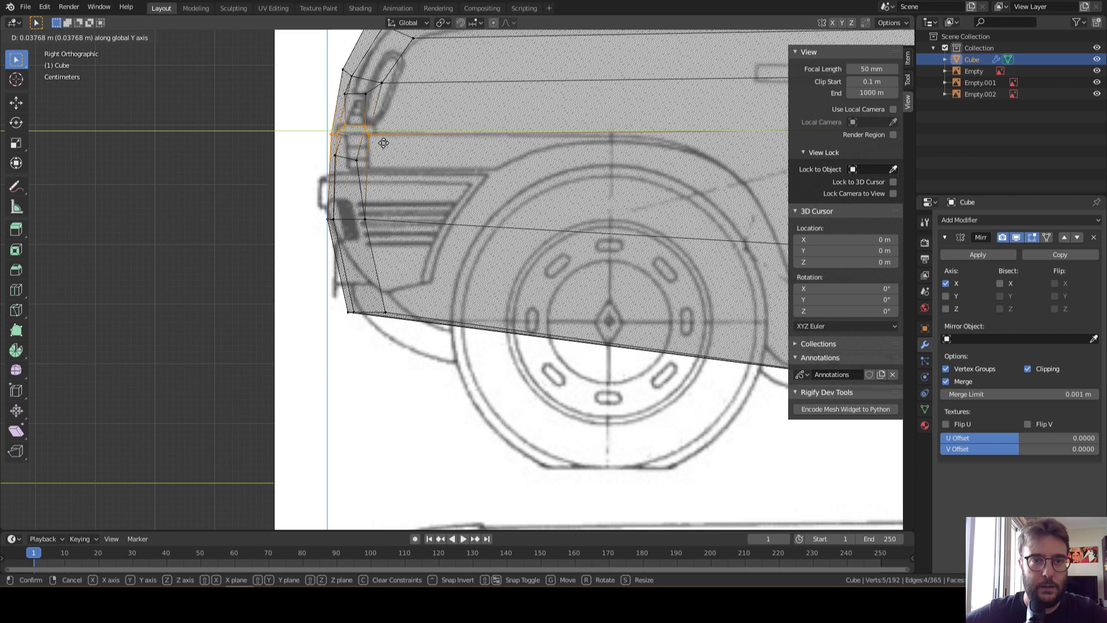
pyautogui.click(384, 142)
pyautogui.moveTo(317, 59); pyautogui.dragTo(393, 104)
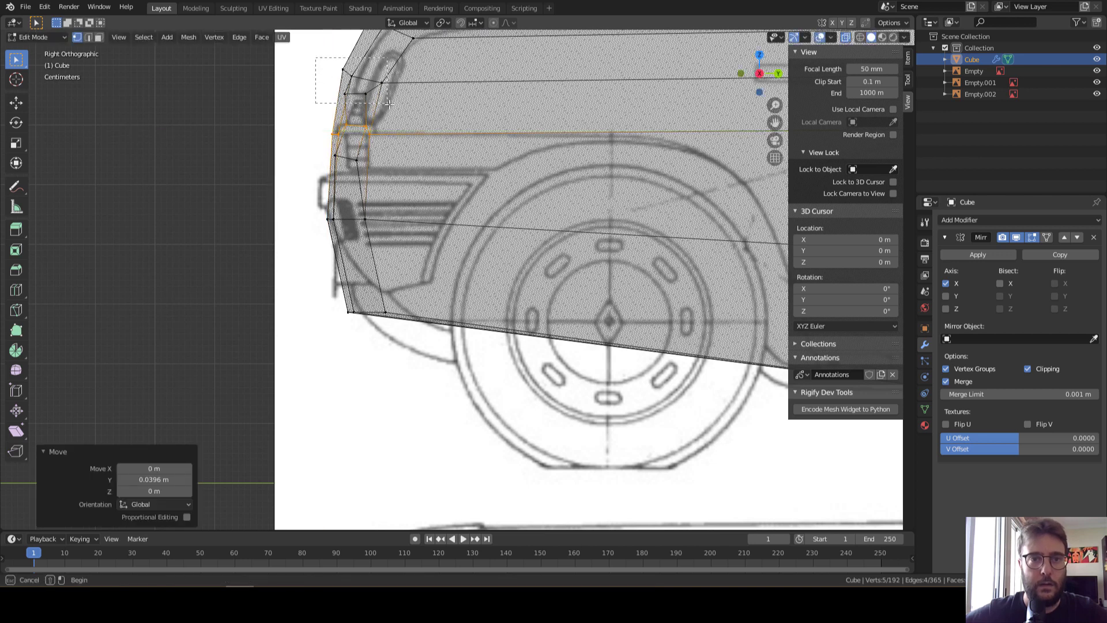
pyautogui.press('g')
pyautogui.press('y')
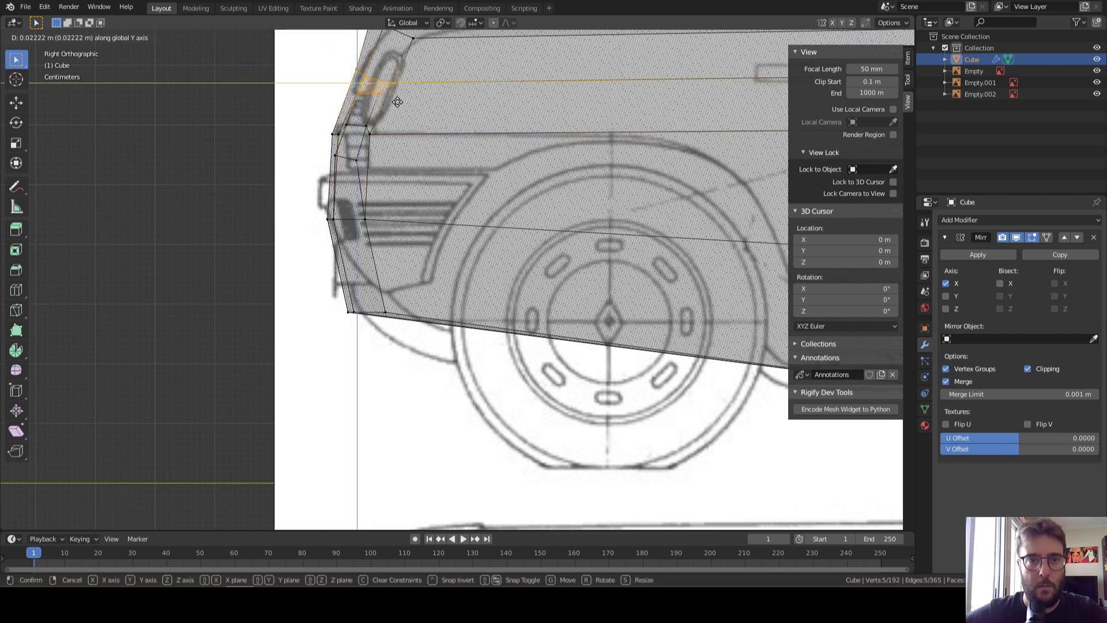
pyautogui.click(396, 102)
# Shift the bonnet corner vertices back along Y, then lower the corner vertex slightly in Z
pyautogui.keyDown('shift'); pyautogui.moveTo(522, 85); pyautogui.dragTo(512, 115, button='middle'); pyautogui.keyUp('shift')
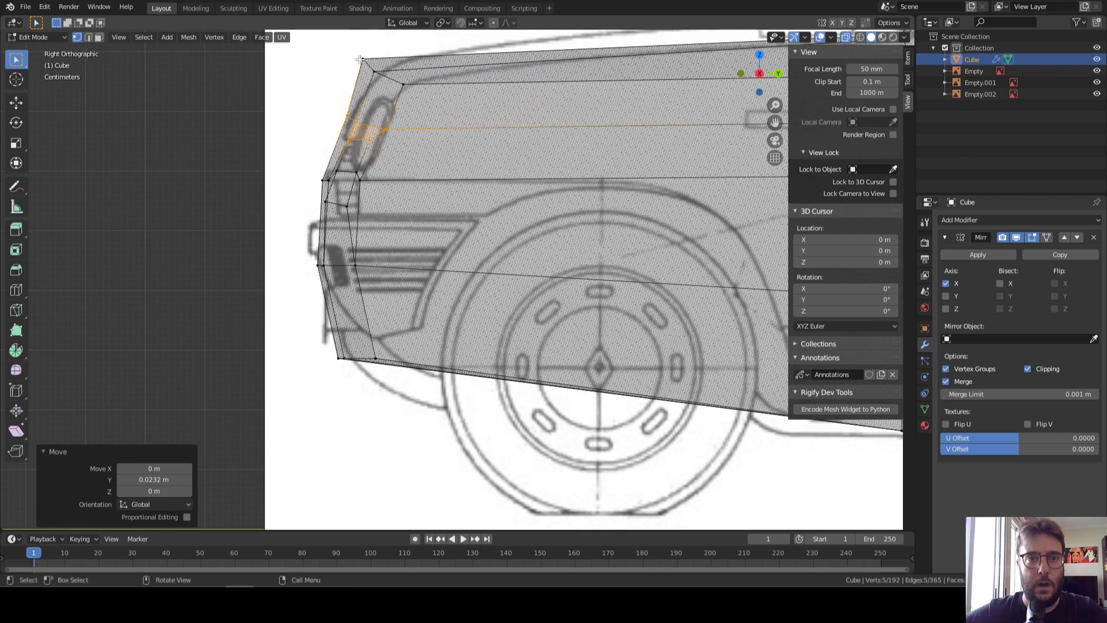
pyautogui.moveTo(359, 59); pyautogui.dragTo(408, 71)
pyautogui.press('g')
pyautogui.press('y')
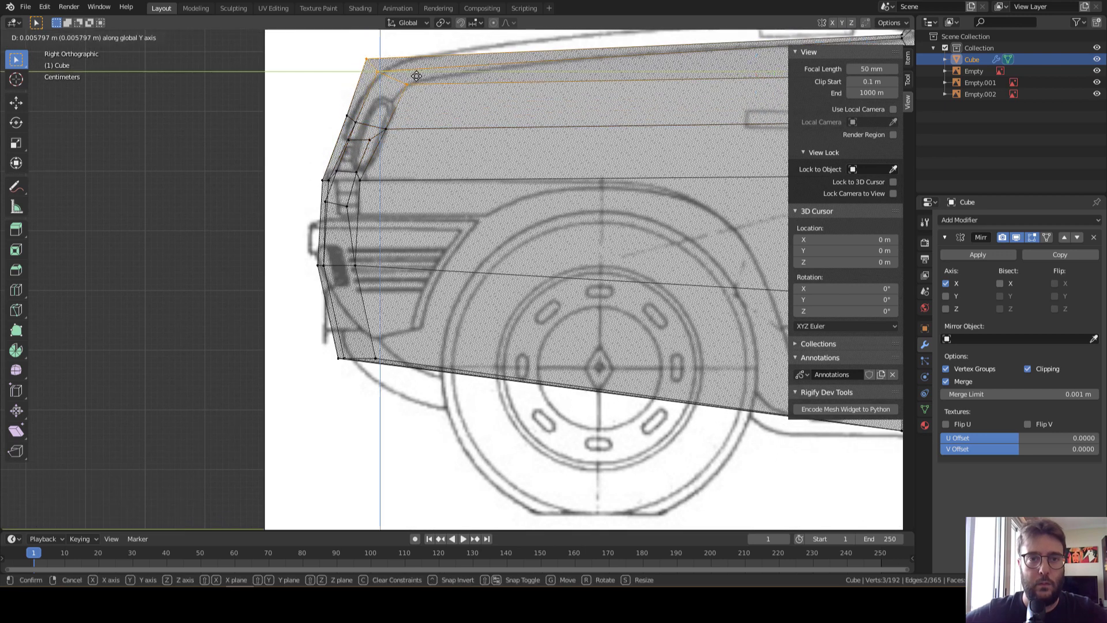
pyautogui.click(390, 63)
pyautogui.click(390, 64)
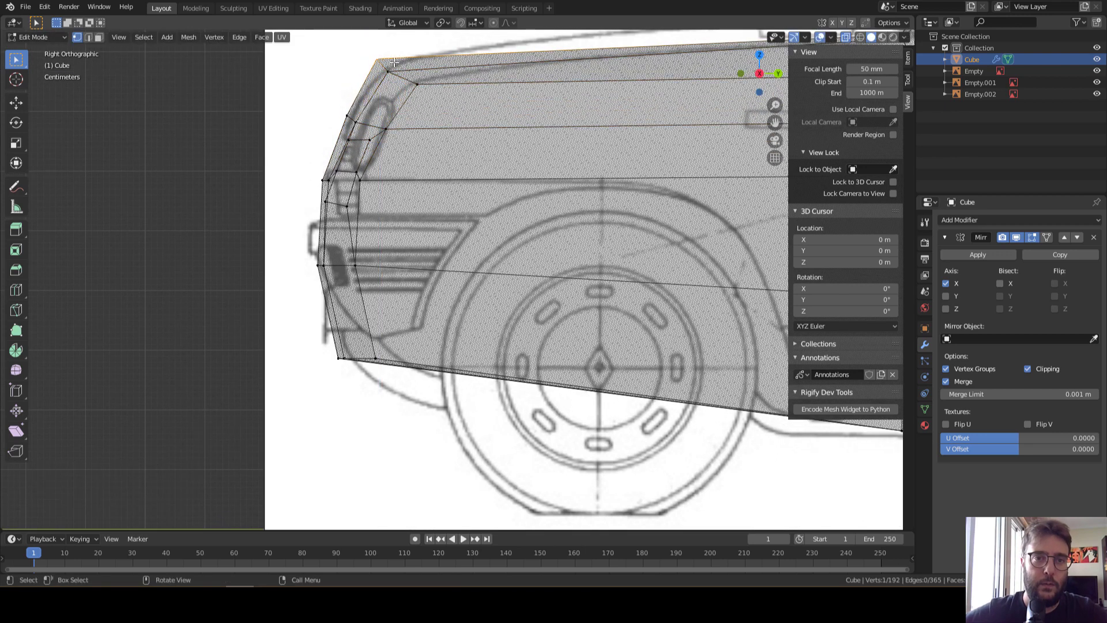
pyautogui.press('g')
pyautogui.press('y')
pyautogui.click(402, 63)
pyautogui.press('g')
pyautogui.press('z')
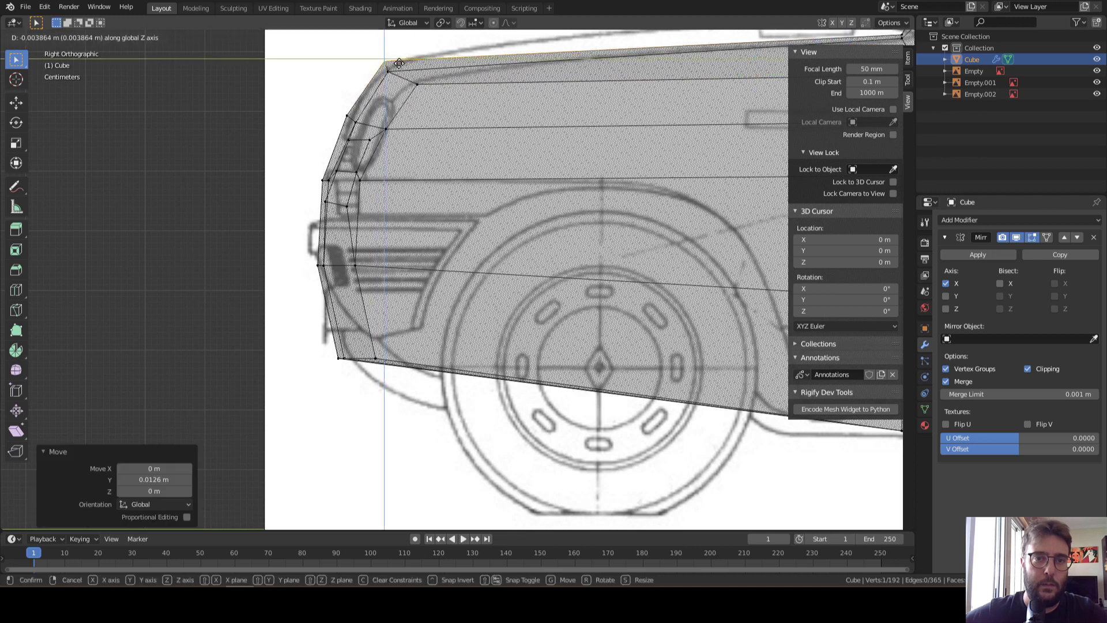
pyautogui.click(398, 66)
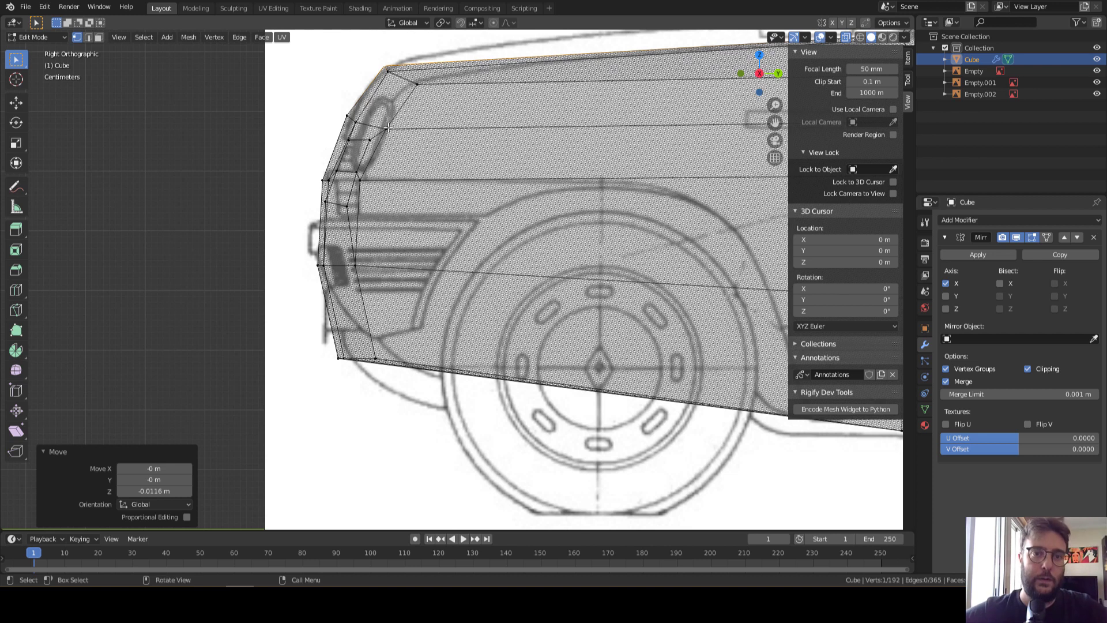
# Reposition the vertices around the bonnet's top corner to round off its front profile
pyautogui.click(392, 129)
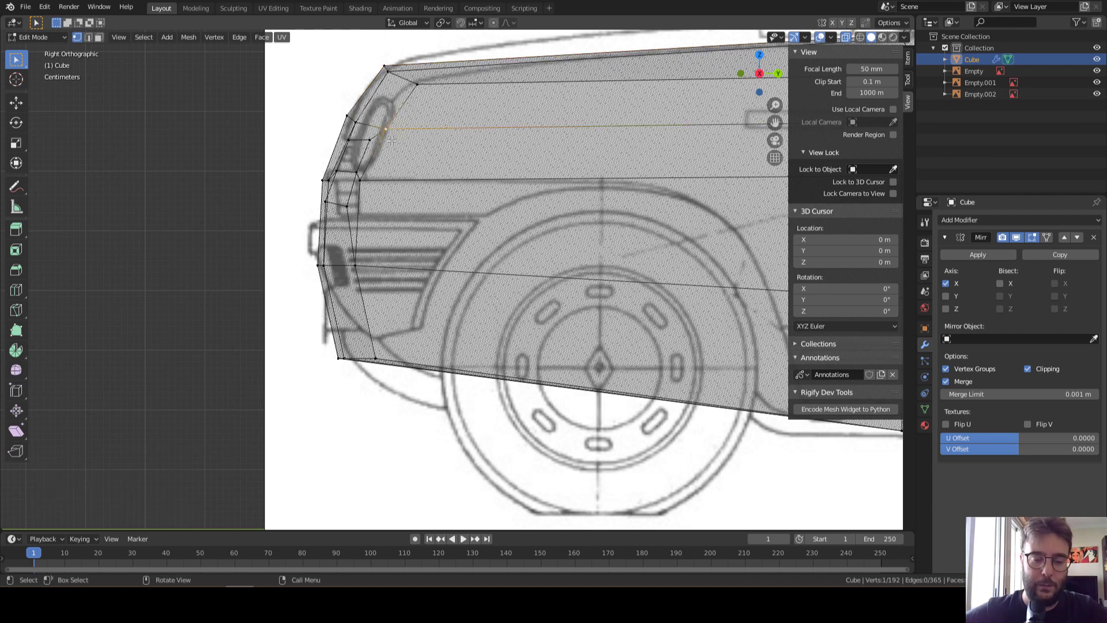
pyautogui.press('g')
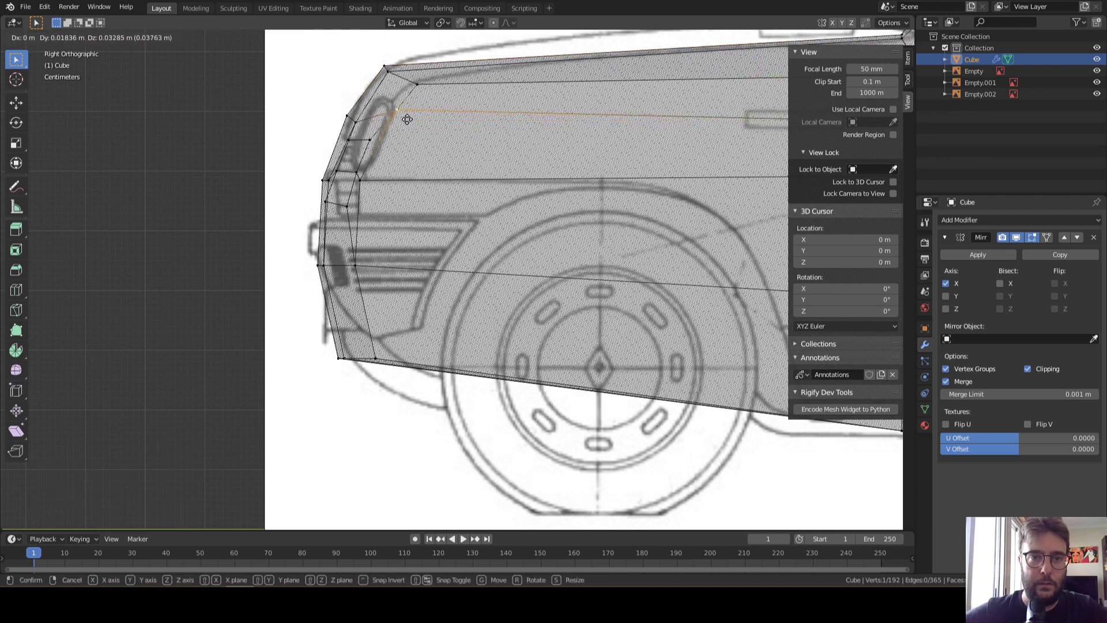
pyautogui.click(411, 110)
pyautogui.press('g')
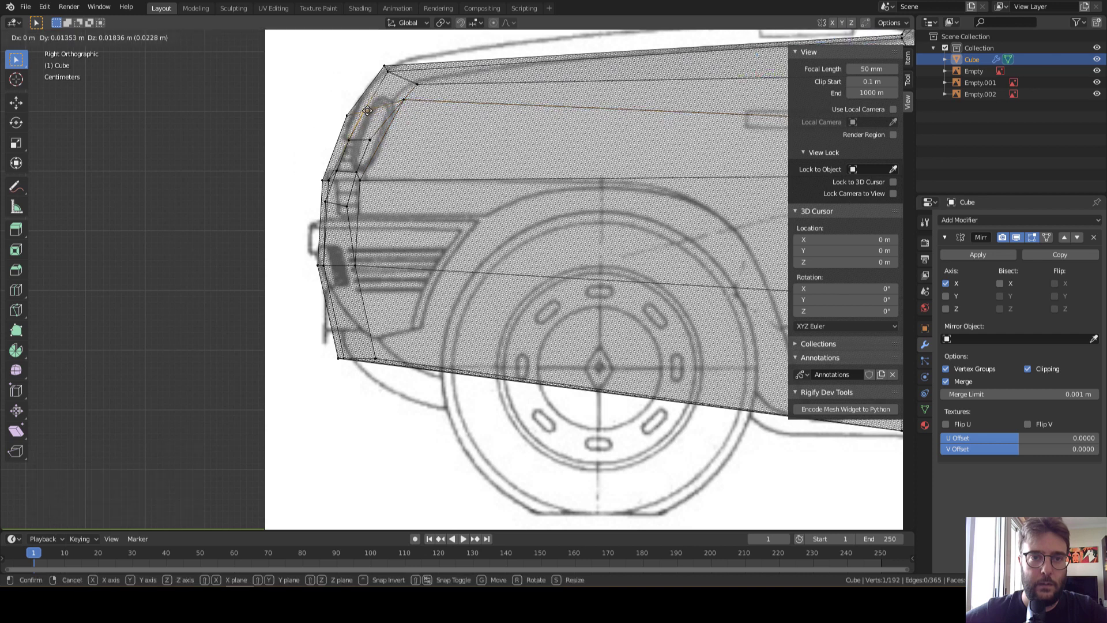
pyautogui.click(382, 88)
pyautogui.press('g')
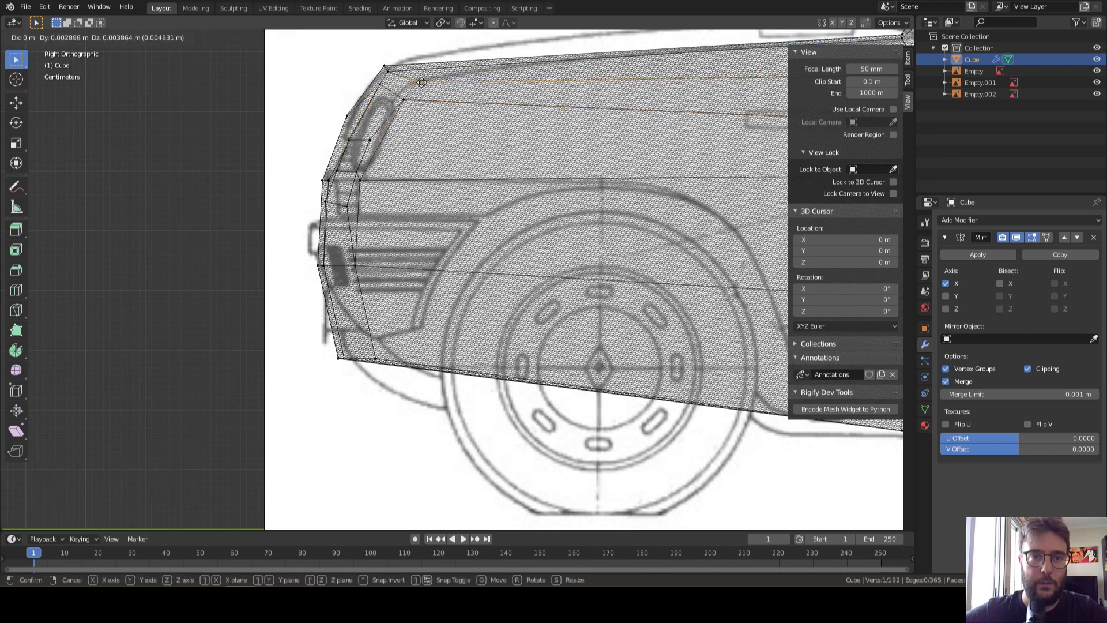
pyautogui.click(398, 63)
pyautogui.moveTo(400, 58); pyautogui.dragTo(378, 78)
pyautogui.press('g')
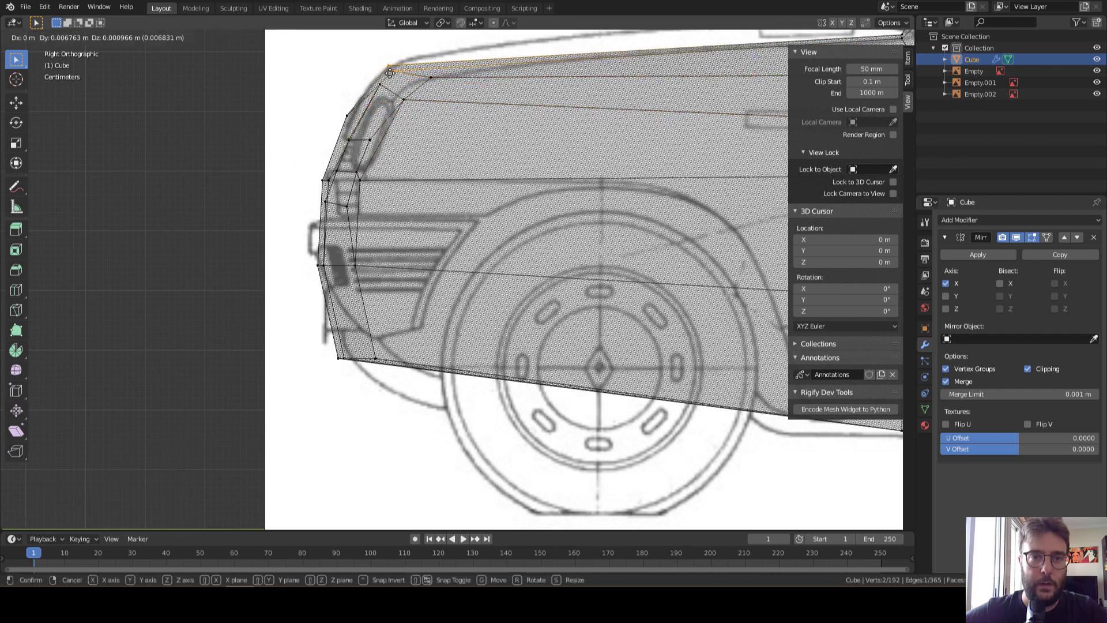
pyautogui.click(401, 73)
pyautogui.click(346, 113)
pyautogui.press('g')
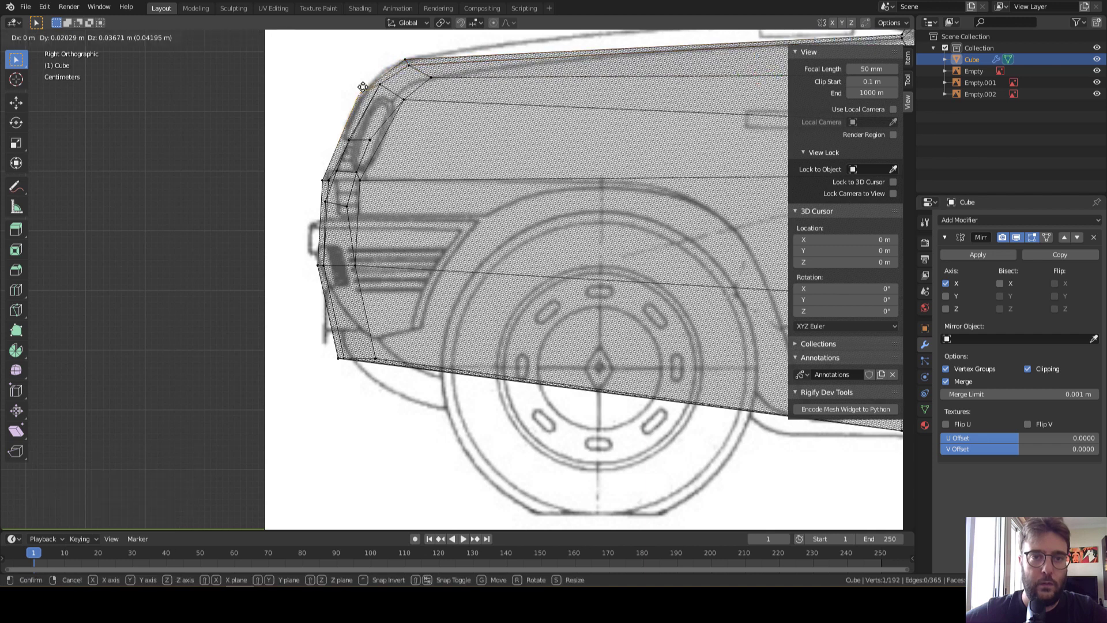
pyautogui.click(375, 78)
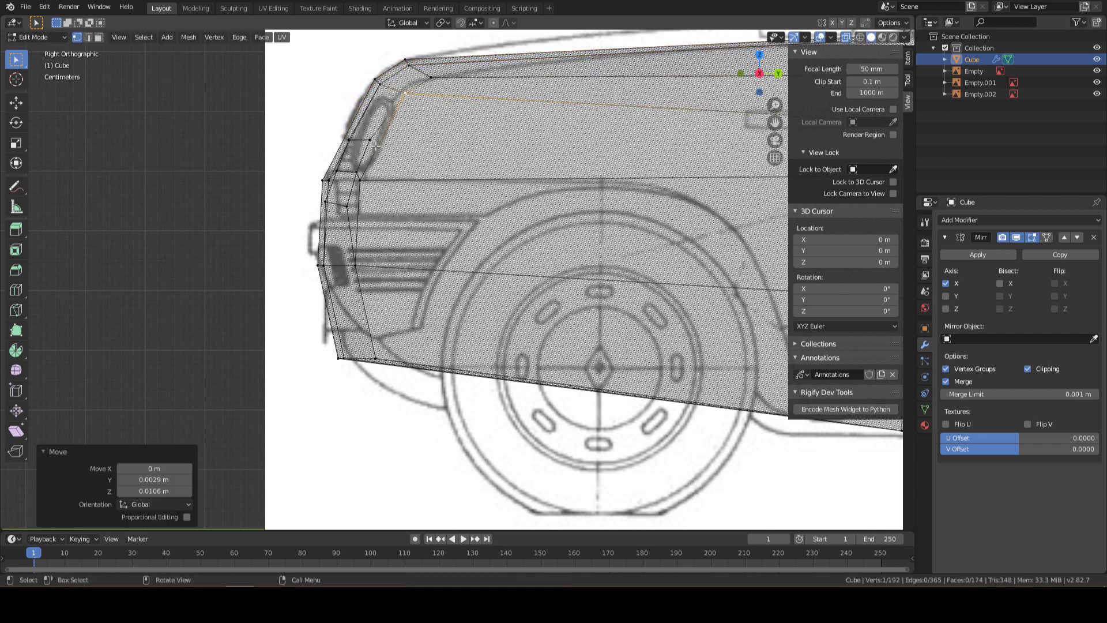
# In face mode, move the selected front side faces upward in the right side view
pyautogui.scroll(-3, 364, 147)
pyautogui.press('3')
pyautogui.moveTo(364, 147); pyautogui.dragTo(547, 173, button='middle')
pyautogui.click(765, 73)
pyautogui.press('g')
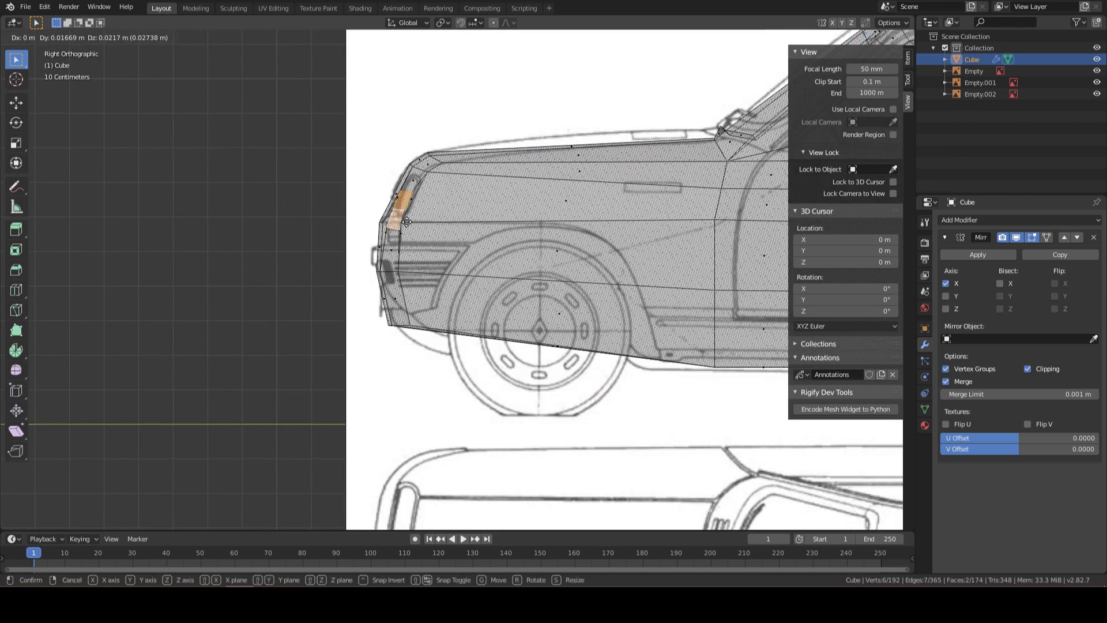
pyautogui.click(411, 212)
pyautogui.moveTo(410, 212); pyautogui.dragTo(541, 242, button='middle')
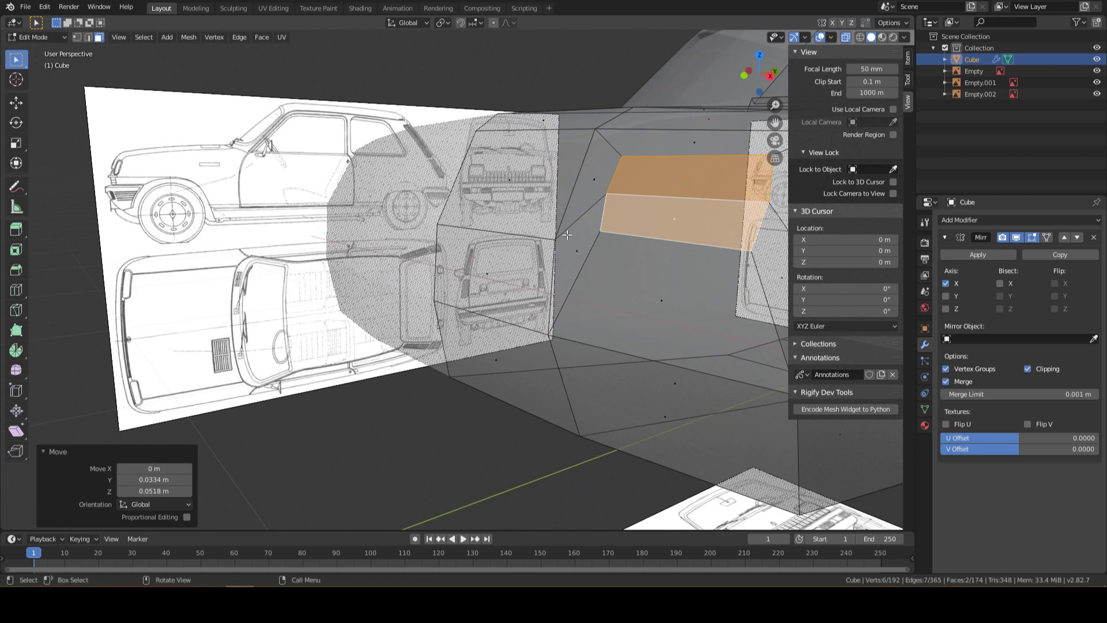
# Move the edge beside the headlight 0.0481 m in Y and 0.0681 m in Z
pyautogui.press('2')
pyautogui.click(541, 246)
pyautogui.click(783, 72)
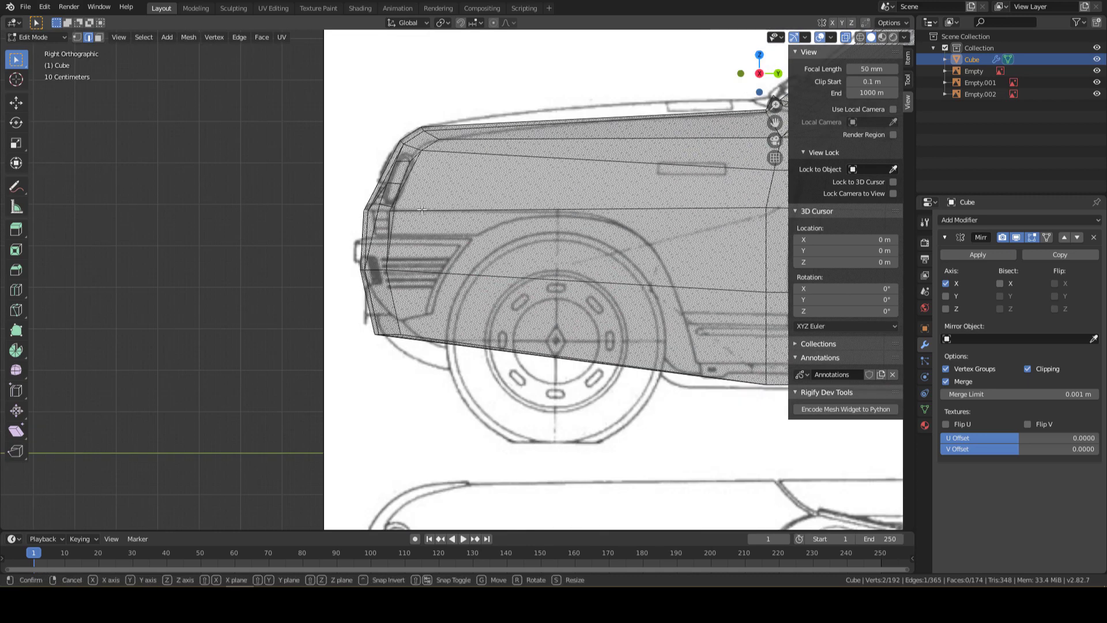
pyautogui.press('g')
pyautogui.click(436, 180)
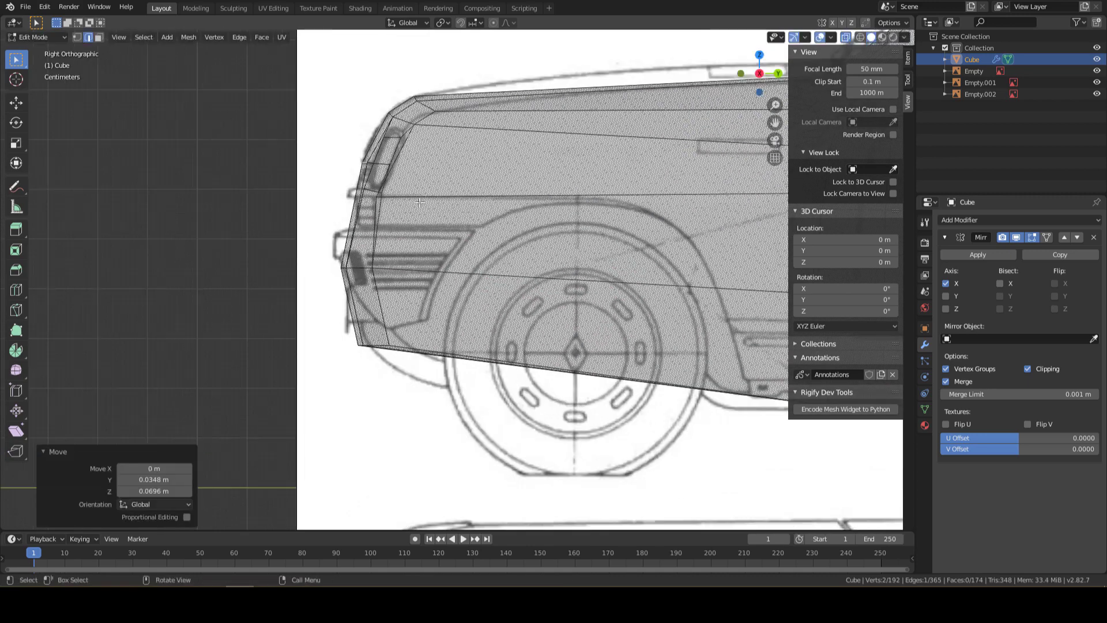
pyautogui.moveTo(436, 180); pyautogui.dragTo(723, 100, button='middle')
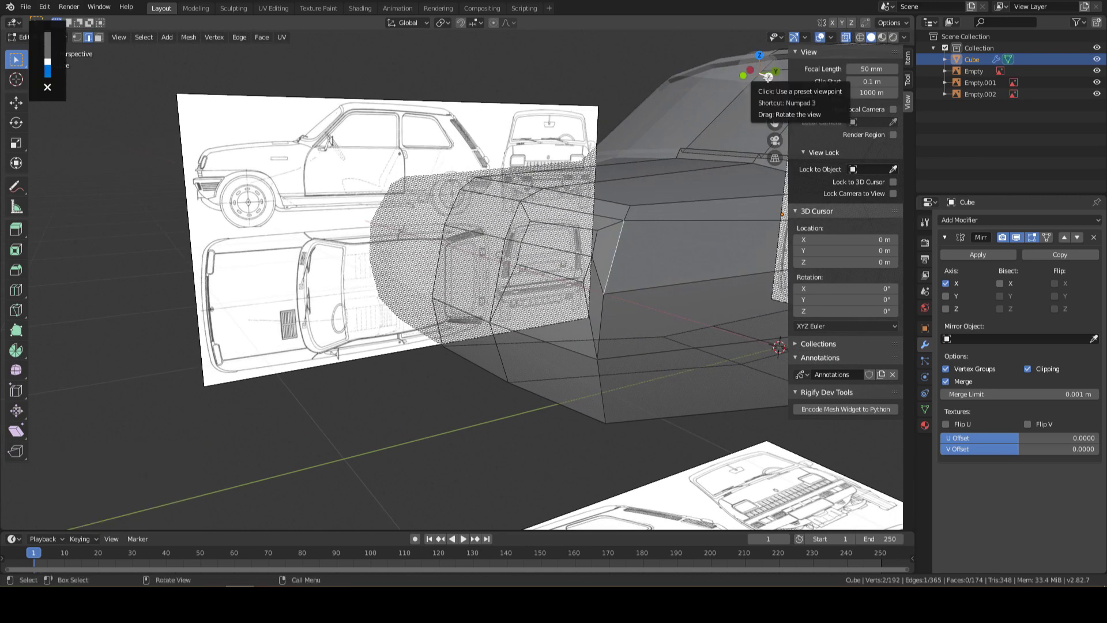
pyautogui.click(768, 76)
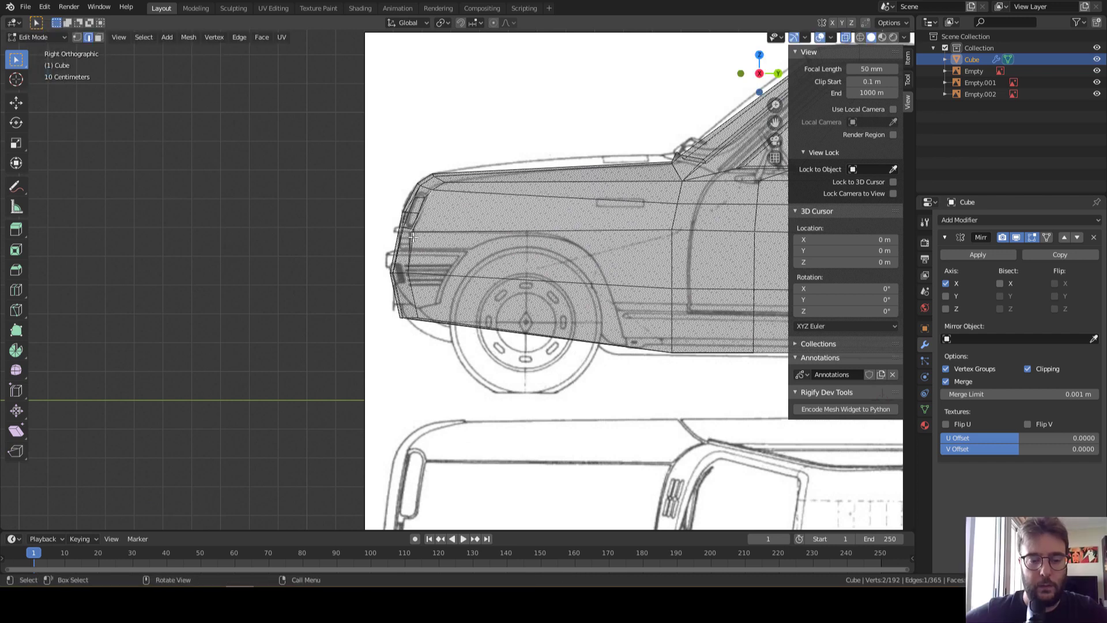
# Move the front corner vertex onto the side blueprint outline, then check it in 3D
pyautogui.press('1')
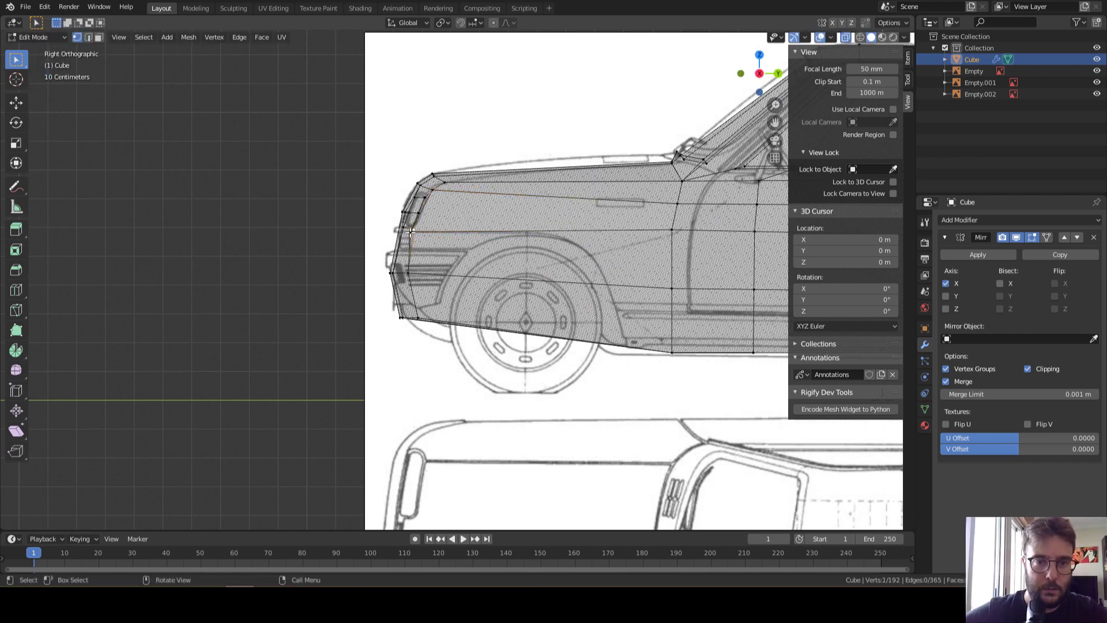
pyautogui.press('g')
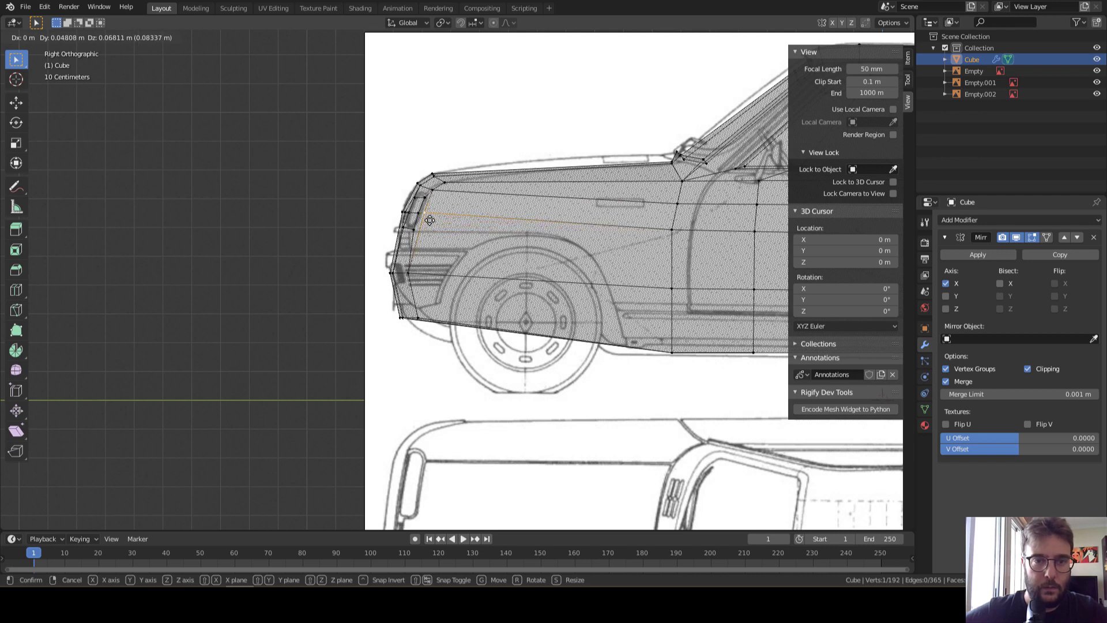
pyautogui.click(429, 220)
pyautogui.scroll(1, 425, 248)
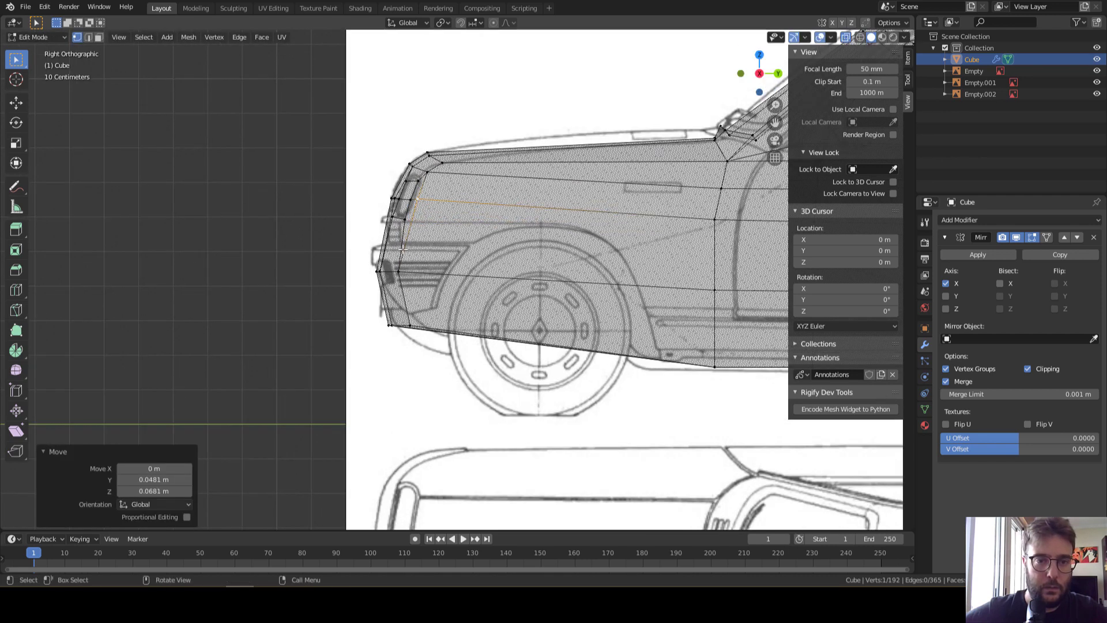
pyautogui.scroll(1, 402, 253)
pyautogui.scroll(-1, 368, 277)
pyautogui.scroll(-1, 367, 277)
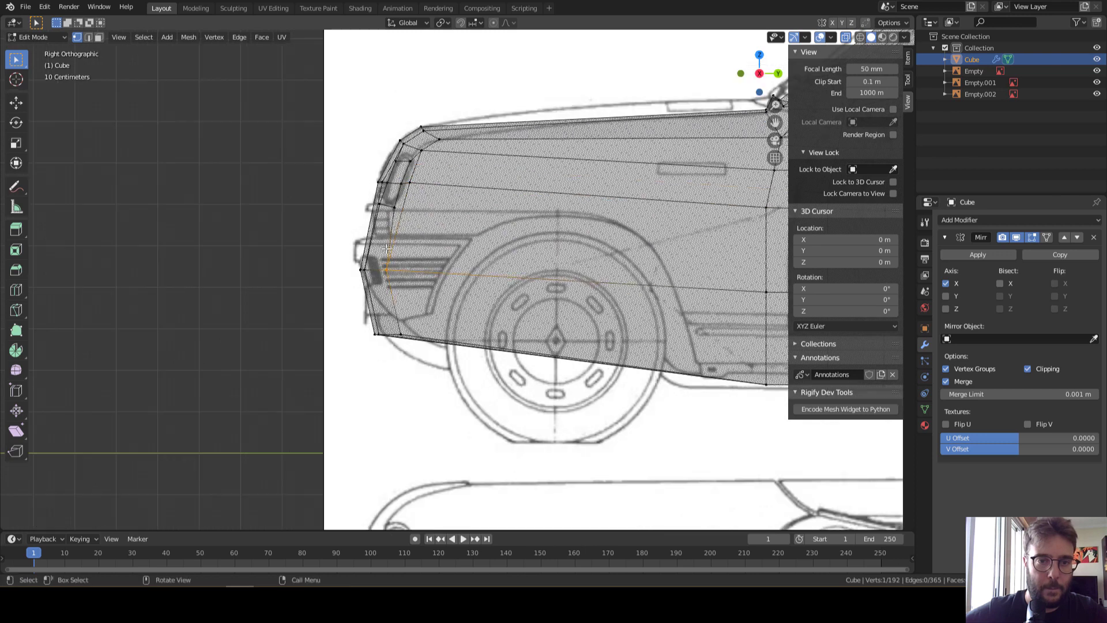
pyautogui.moveTo(368, 276)
pyautogui.mouseDown(button='middle')
pyautogui.moveTo(421, 265)
pyautogui.moveTo(449, 299)
pyautogui.mouseUp(button='middle')
pyautogui.press('2')
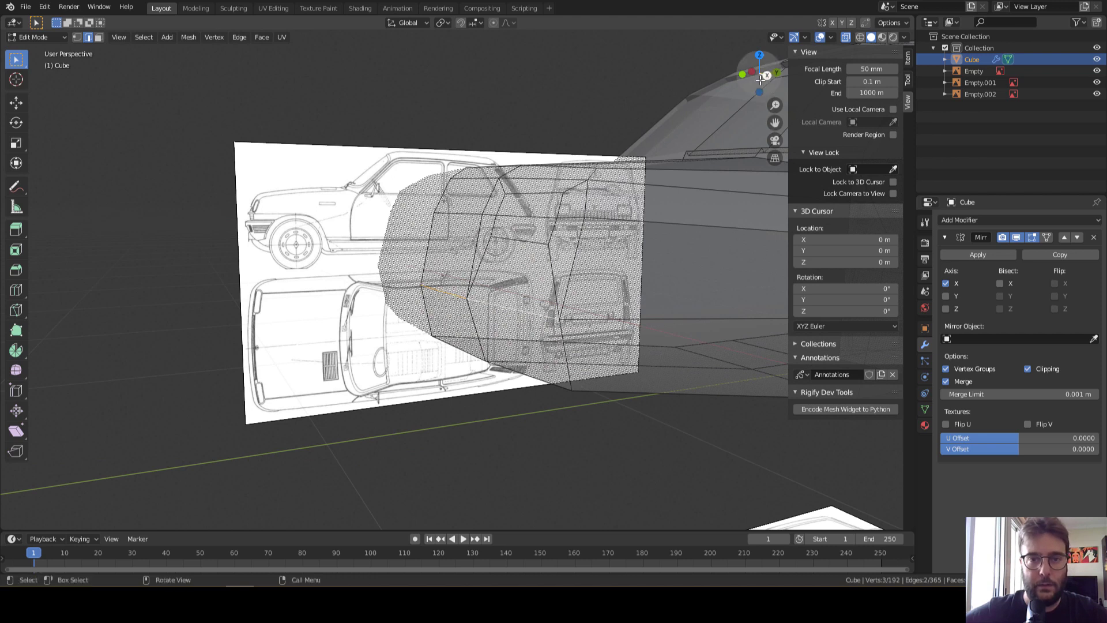
# Raise the lower front edge, then slide it 0.0584 m along Y to match the blueprint
pyautogui.click(766, 76)
pyautogui.press('g')
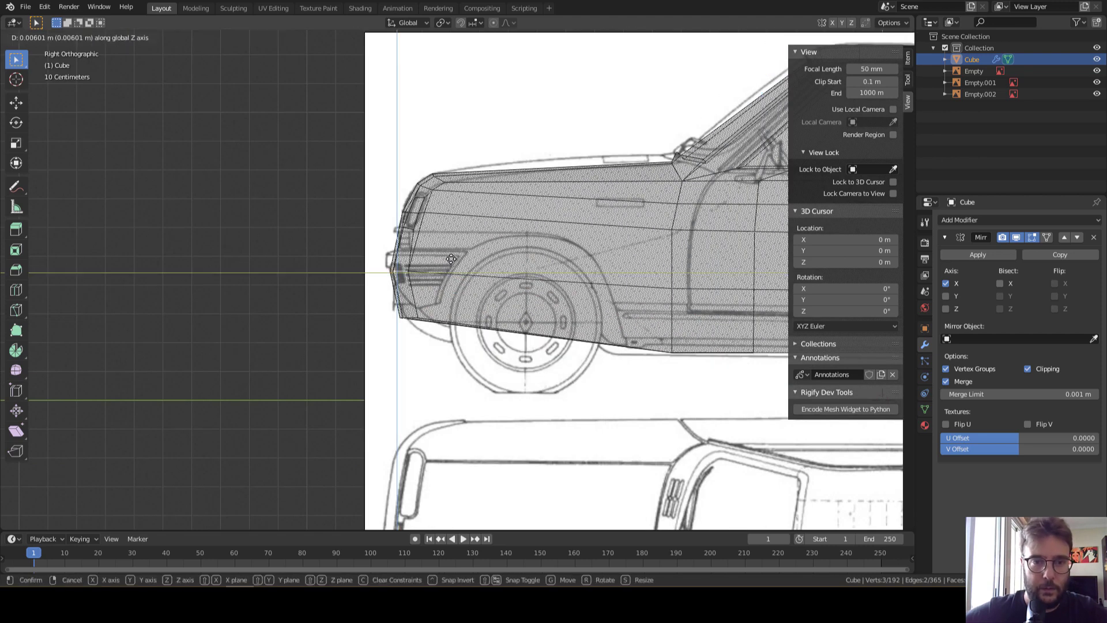
pyautogui.click(447, 248)
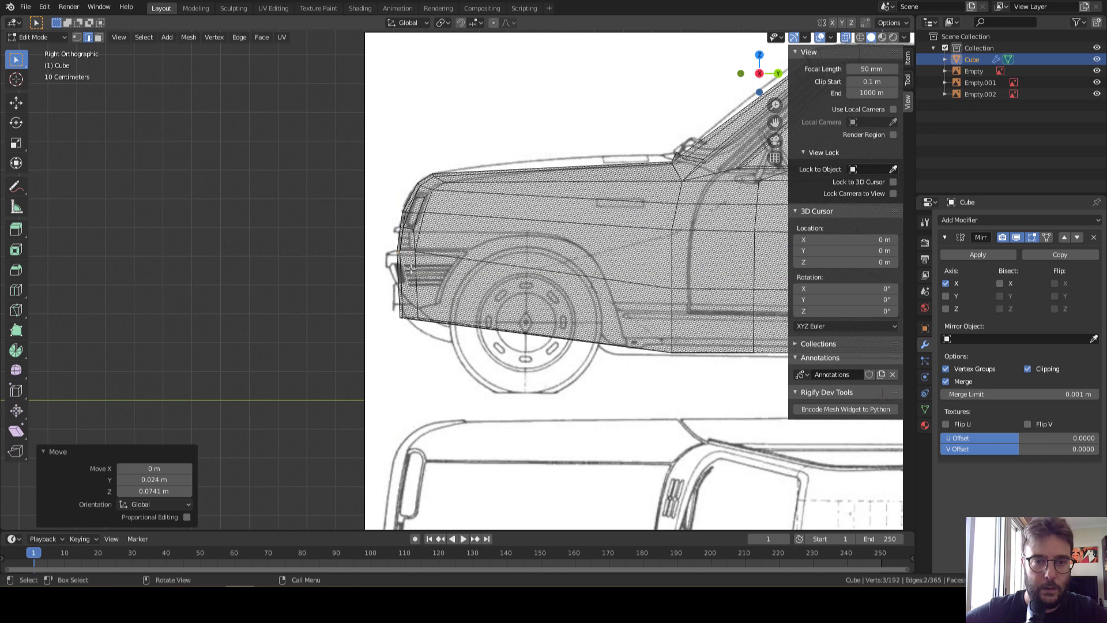
pyautogui.scroll(1, 422, 305)
pyautogui.press('g')
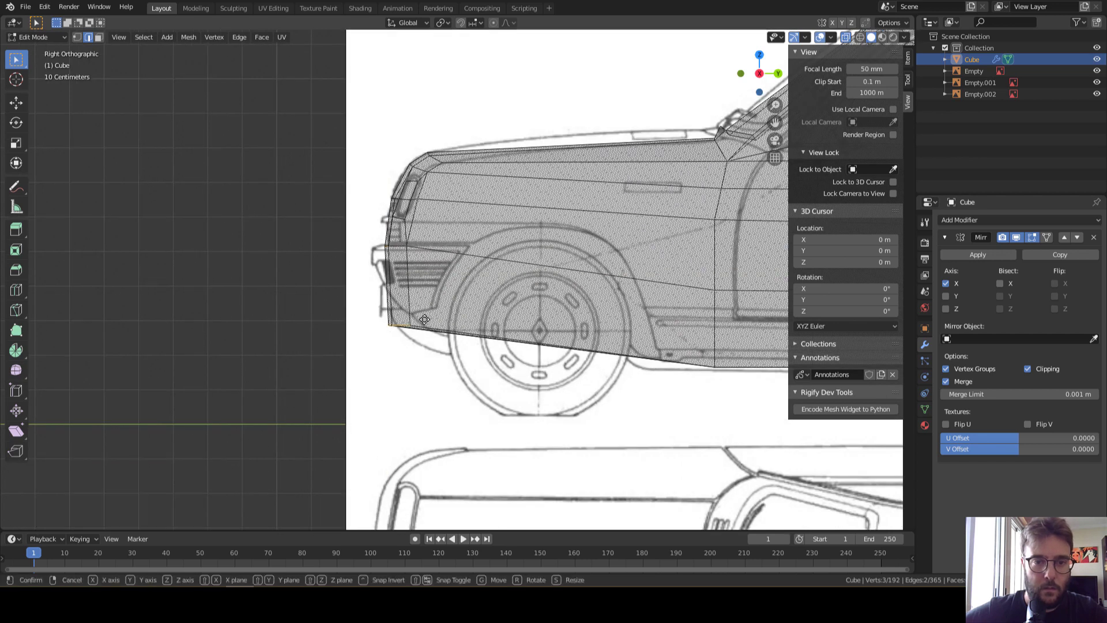
pyautogui.press('y')
pyautogui.click(414, 280)
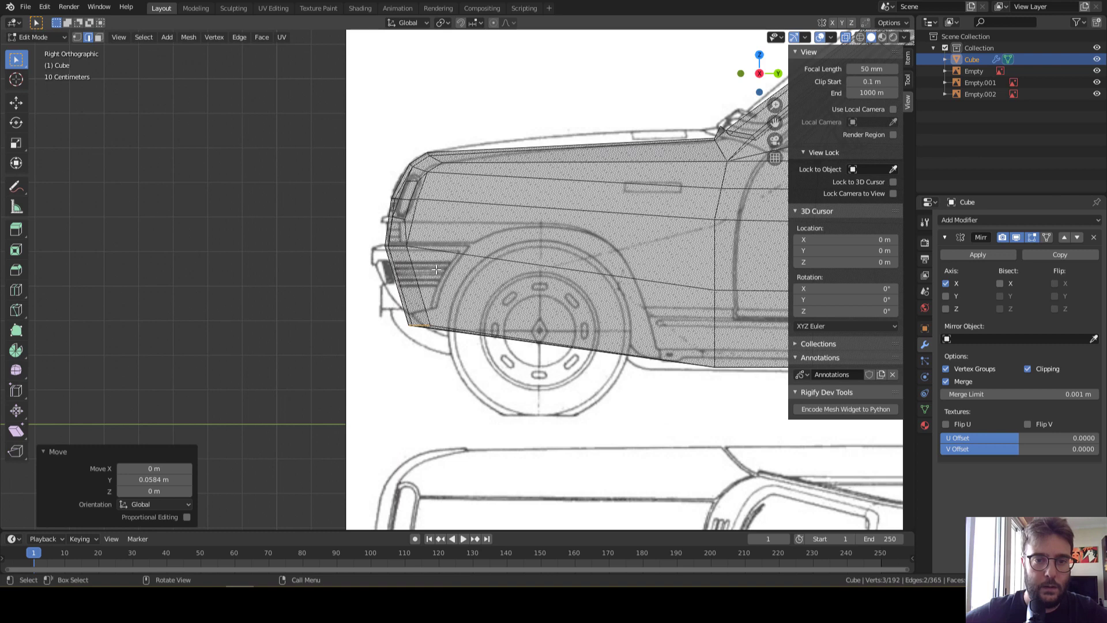
# Select the two faces at the car's front corner in face mode
pyautogui.click(466, 260)
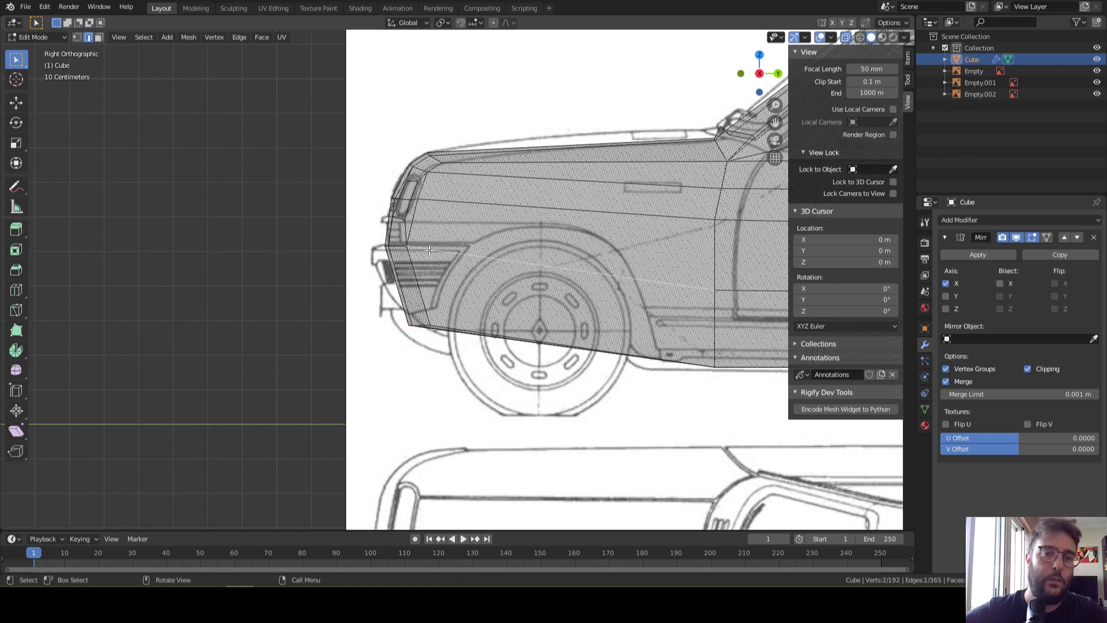
pyautogui.moveTo(430, 250)
pyautogui.mouseDown(button='middle')
pyautogui.moveTo(543, 298)
pyautogui.moveTo(508, 267)
pyautogui.moveTo(584, 253)
pyautogui.moveTo(536, 270)
pyautogui.mouseUp(button='middle')
pyautogui.scroll(5, 508, 267)
pyautogui.press('3')
pyautogui.click(584, 253)
pyautogui.keyDown('shift'); pyautogui.click(602, 227); pyautogui.keyUp('shift')
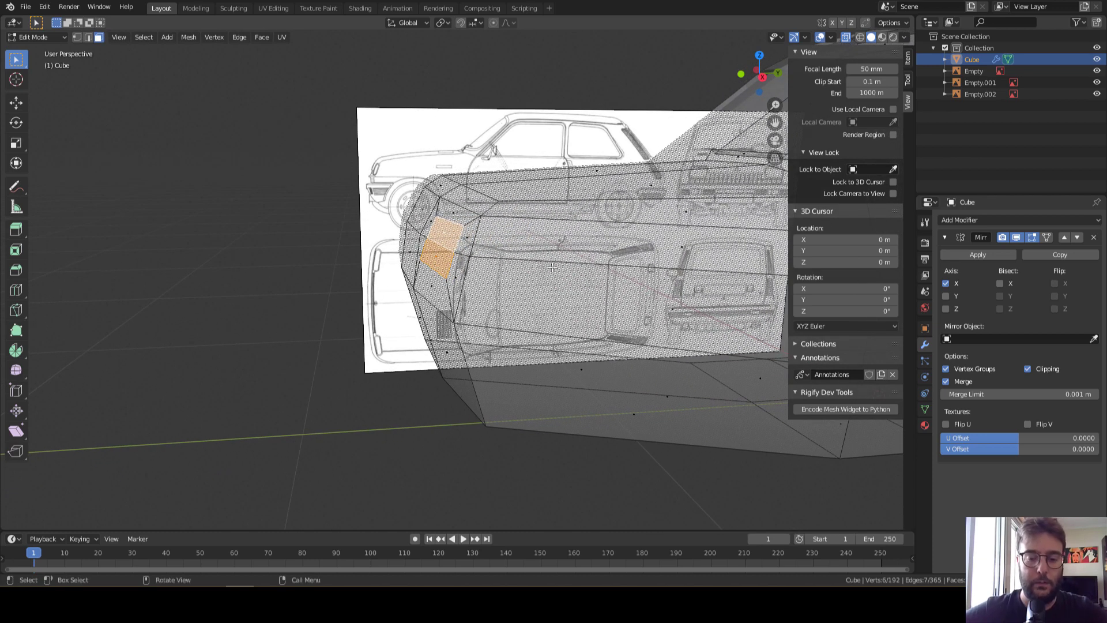
# Inset and scale the front faces, then push the inset faces along Y
pyautogui.moveTo(549, 269)
pyautogui.mouseDown(button='middle')
pyautogui.moveTo(502, 271)
pyautogui.moveTo(712, 286)
pyautogui.moveTo(655, 324)
pyautogui.moveTo(457, 235)
pyautogui.mouseUp(button='middle')
pyautogui.press('i')
pyautogui.click(547, 264)
pyautogui.press('s')
pyautogui.click(712, 286)
pyautogui.hotkey('alt', 'a')
pyautogui.scroll(5, 609, 333)
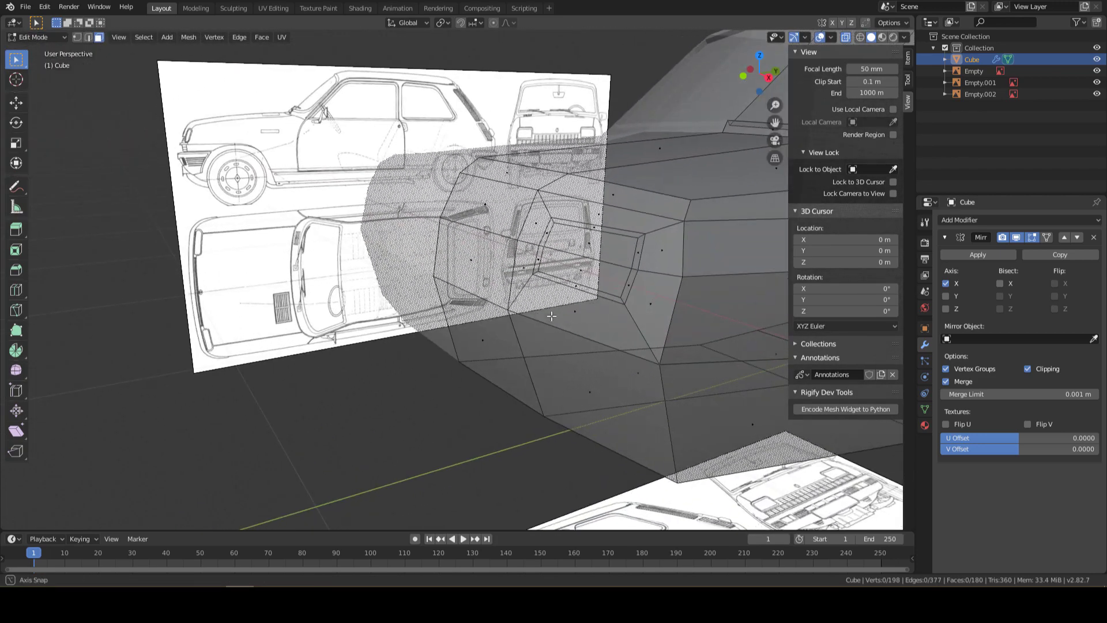
pyautogui.click(457, 234)
pyautogui.scroll(3, 450, 248)
pyautogui.press('g')
pyautogui.press('y')
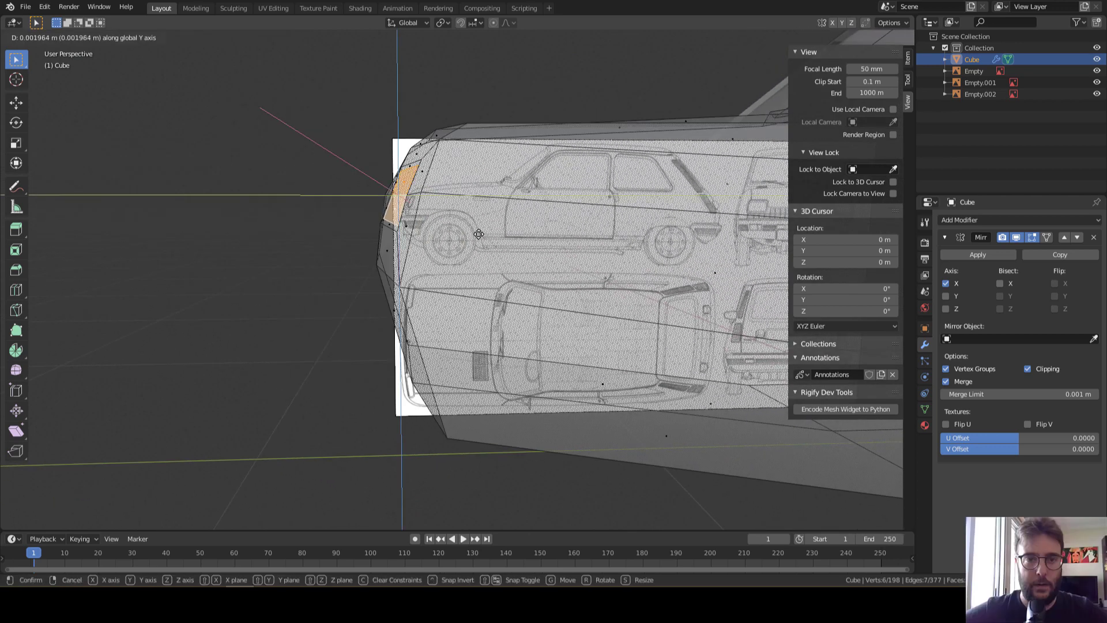
pyautogui.click(461, 239)
# In a straight side view, add an edge loop across the front fender near the nose
pyautogui.moveTo(461, 239)
pyautogui.mouseDown(button='middle')
pyautogui.moveTo(544, 334)
pyautogui.moveTo(515, 249)
pyautogui.mouseUp(button='middle')
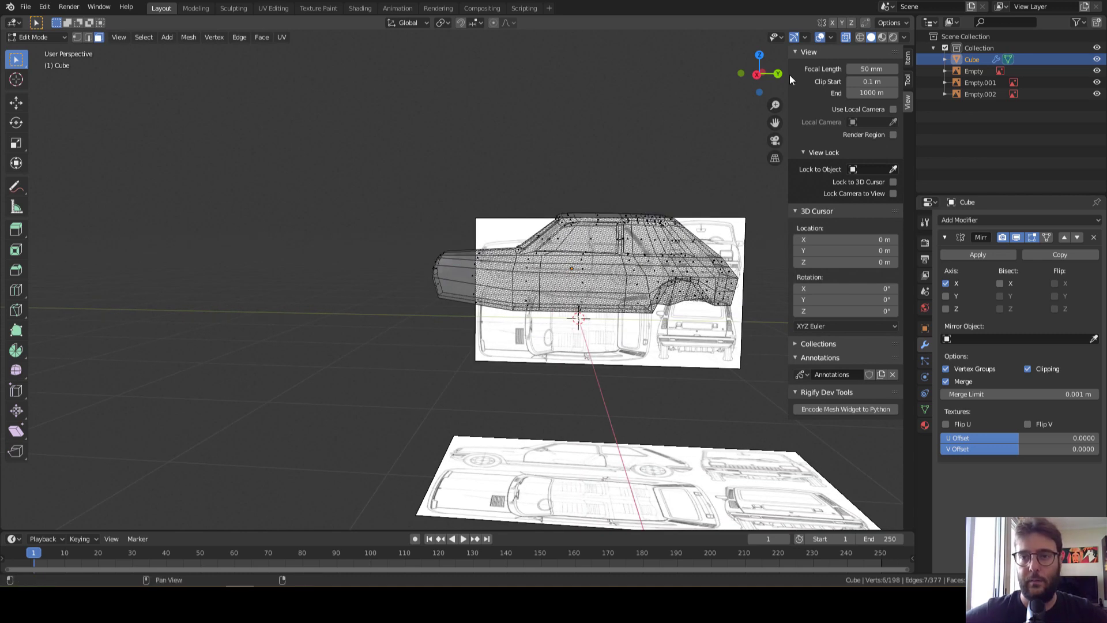
pyautogui.click(756, 74)
pyautogui.scroll(2, 453, 306)
pyautogui.scroll(3, 454, 306)
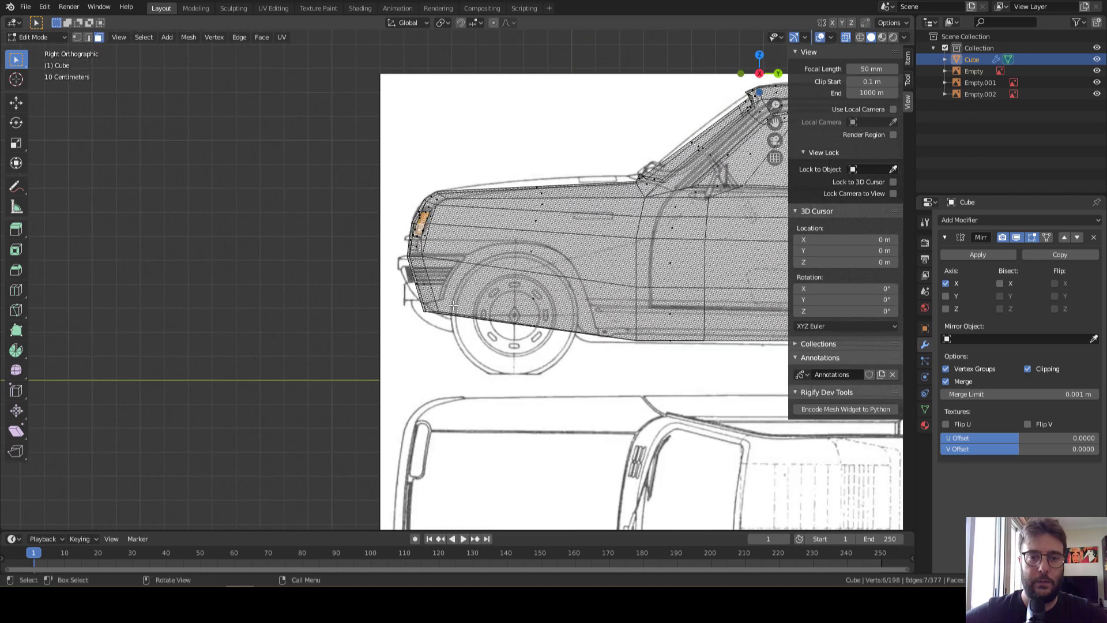
pyautogui.scroll(1, 472, 289)
pyautogui.hotkey('ctrl', 'r')
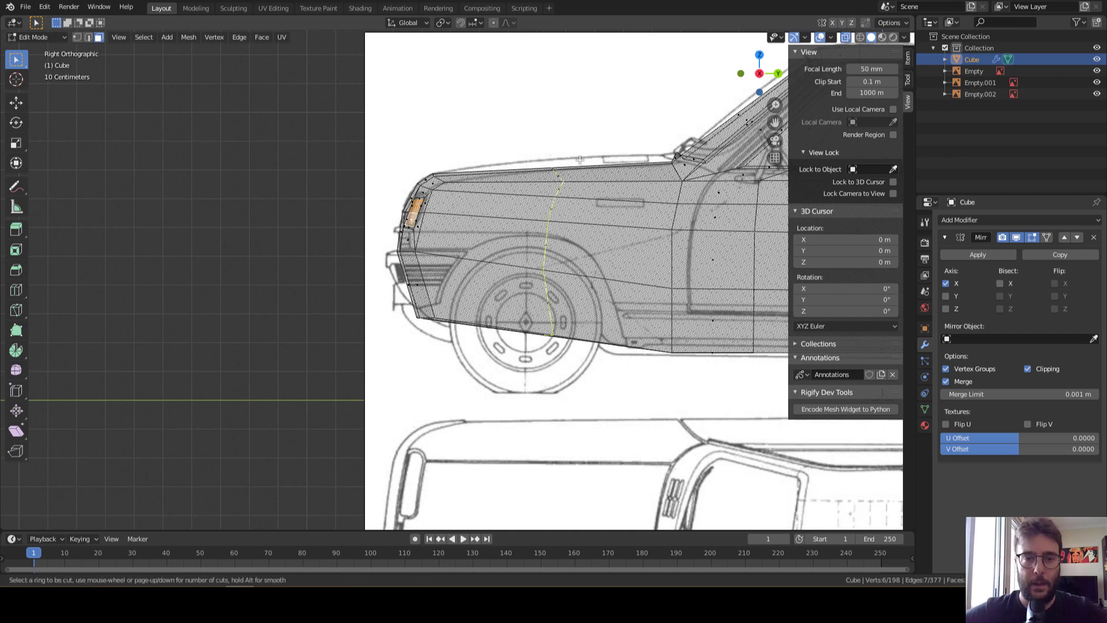
pyautogui.click(501, 252)
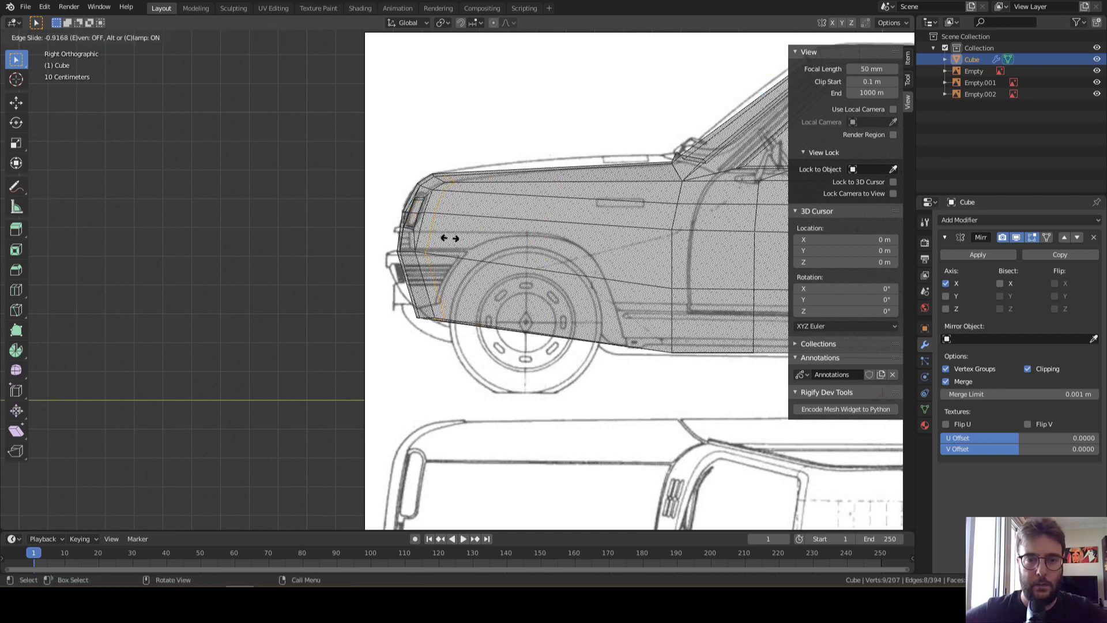
pyautogui.click(452, 238)
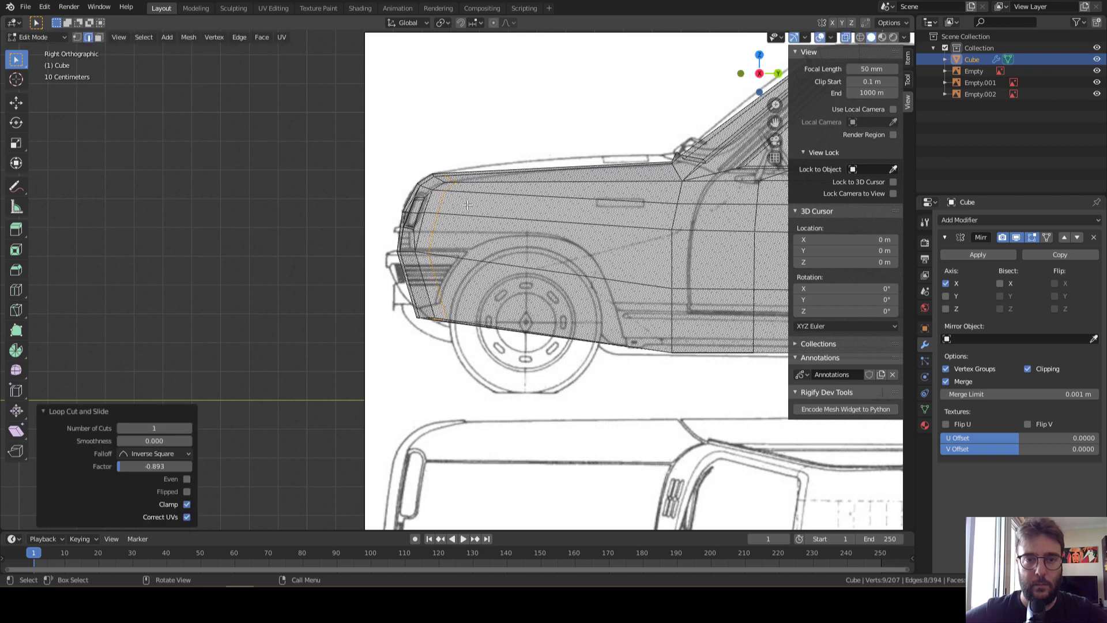
# In vertex mode, box-select the top front edge and move it to the blueprint line
pyautogui.scroll(2, 467, 204)
pyautogui.scroll(3, 467, 204)
pyautogui.keyDown('shift'); pyautogui.moveTo(526, 90); pyautogui.dragTo(456, 141, button='middle'); pyautogui.keyUp('shift')
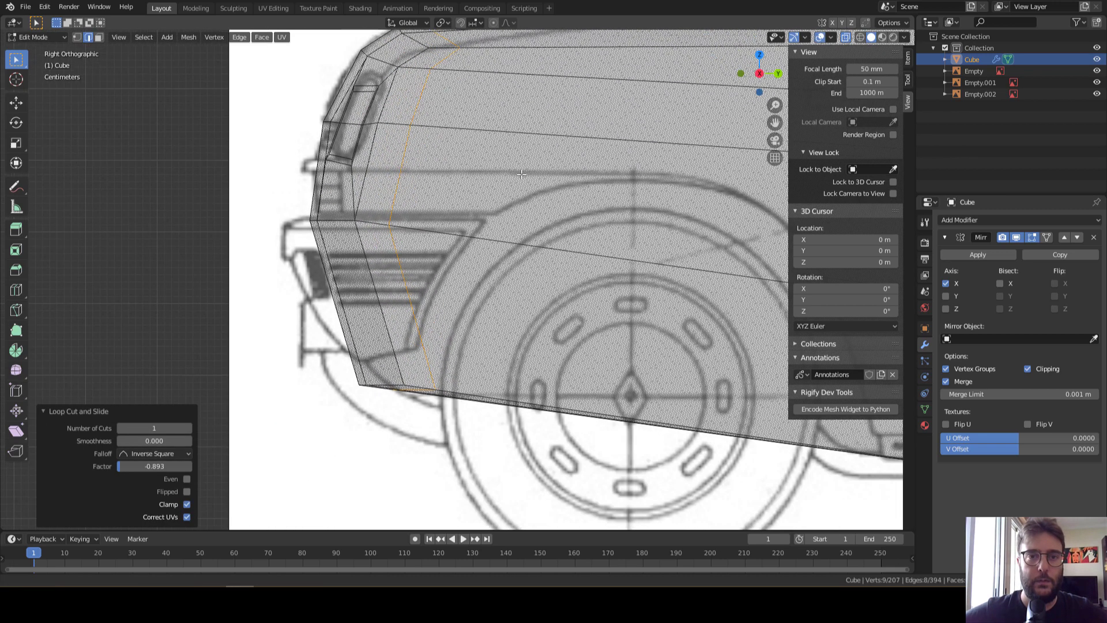
pyautogui.hotkey('alt', 'a')
pyautogui.press('1')
pyautogui.press('b')
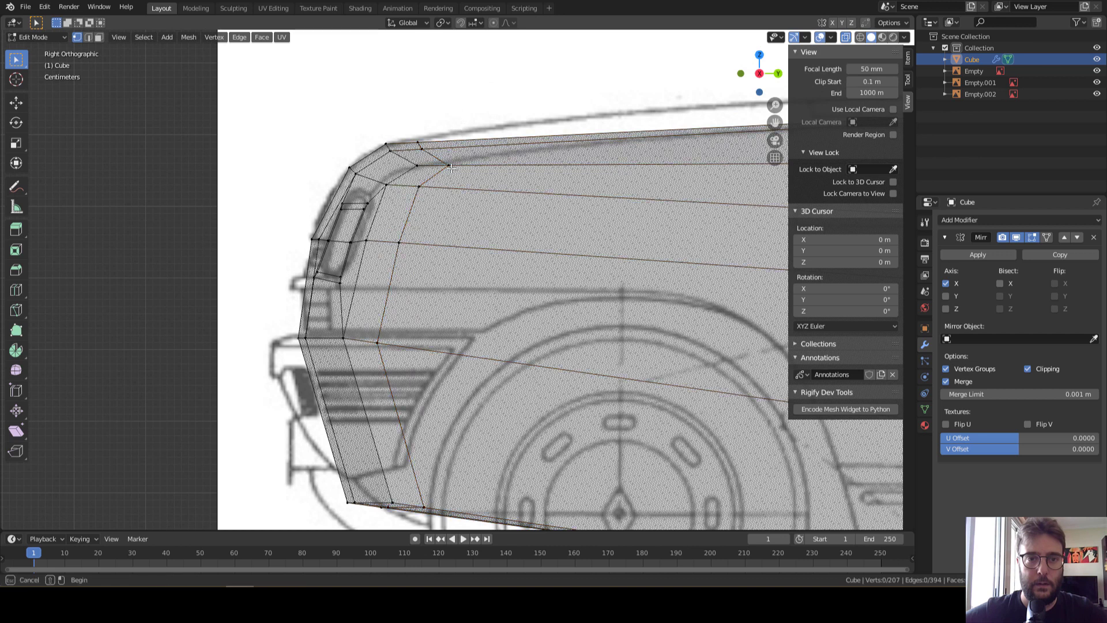
pyautogui.moveTo(413, 160); pyautogui.dragTo(416, 156)
pyautogui.press('g')
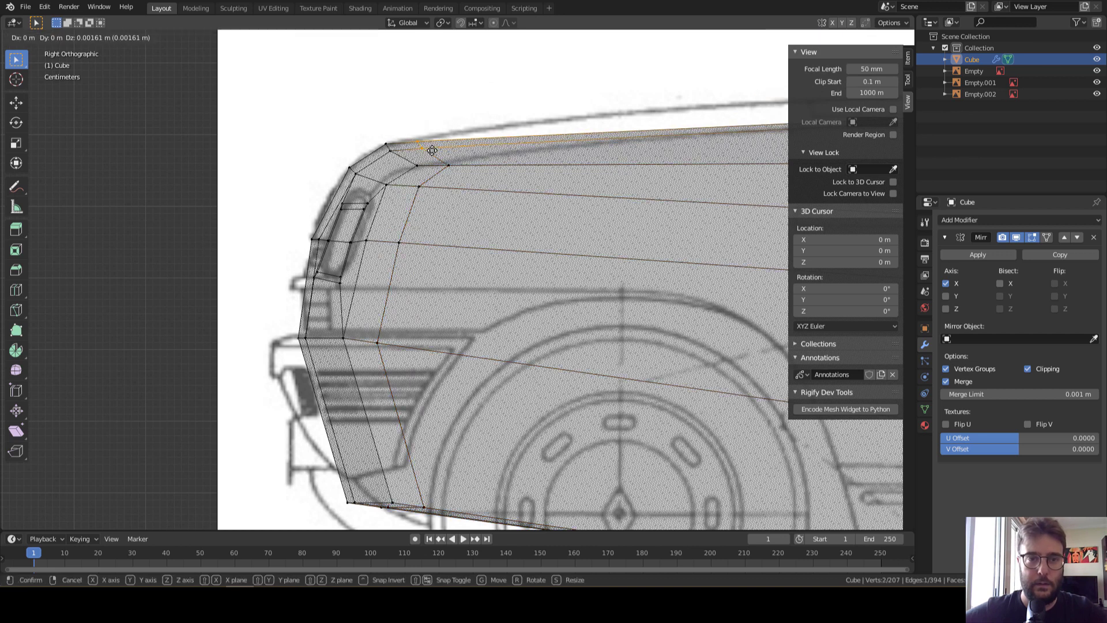
pyautogui.click(434, 151)
# Nudge a single hood-edge vertex into place against the blueprint
pyautogui.click(444, 172)
pyautogui.press('g')
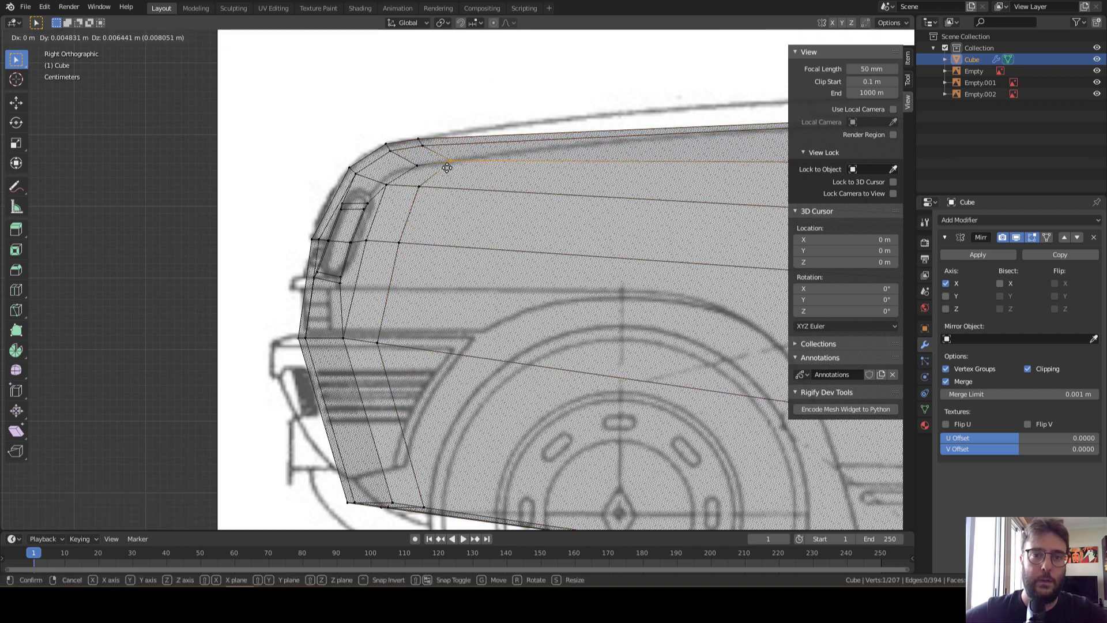
pyautogui.click(444, 170)
pyautogui.scroll(-2, 701, 228)
pyautogui.scroll(-1, 709, 228)
pyautogui.scroll(-1, 701, 228)
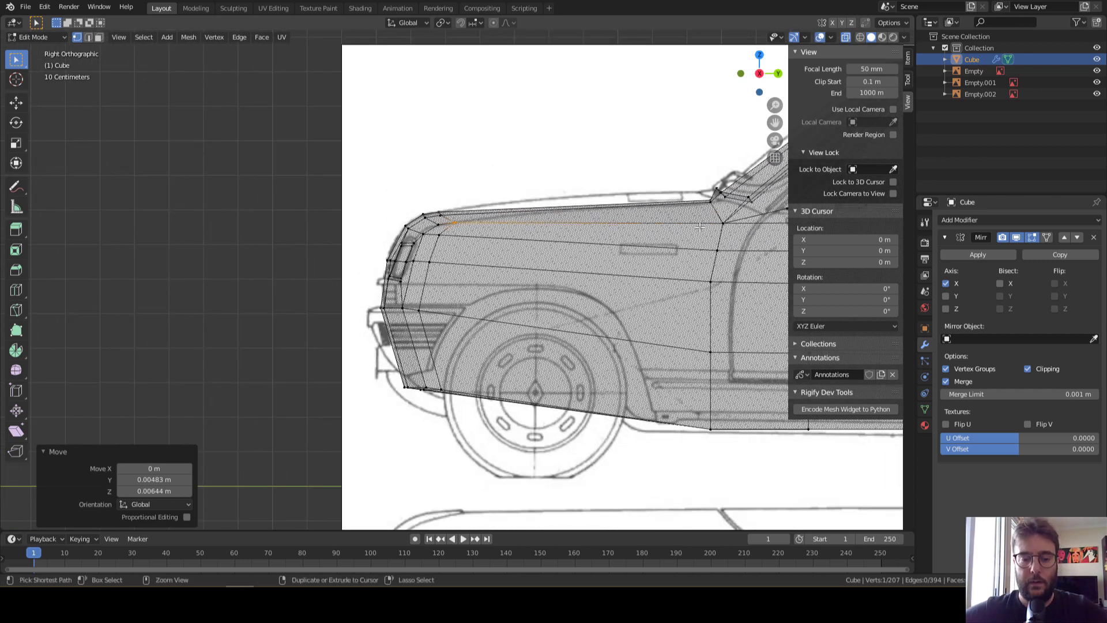
# Add a loop cut halfway along the fender and raise the fender-top vertices to the blueprint
pyautogui.hotkey('ctrl', 'r')
pyautogui.click(691, 247)
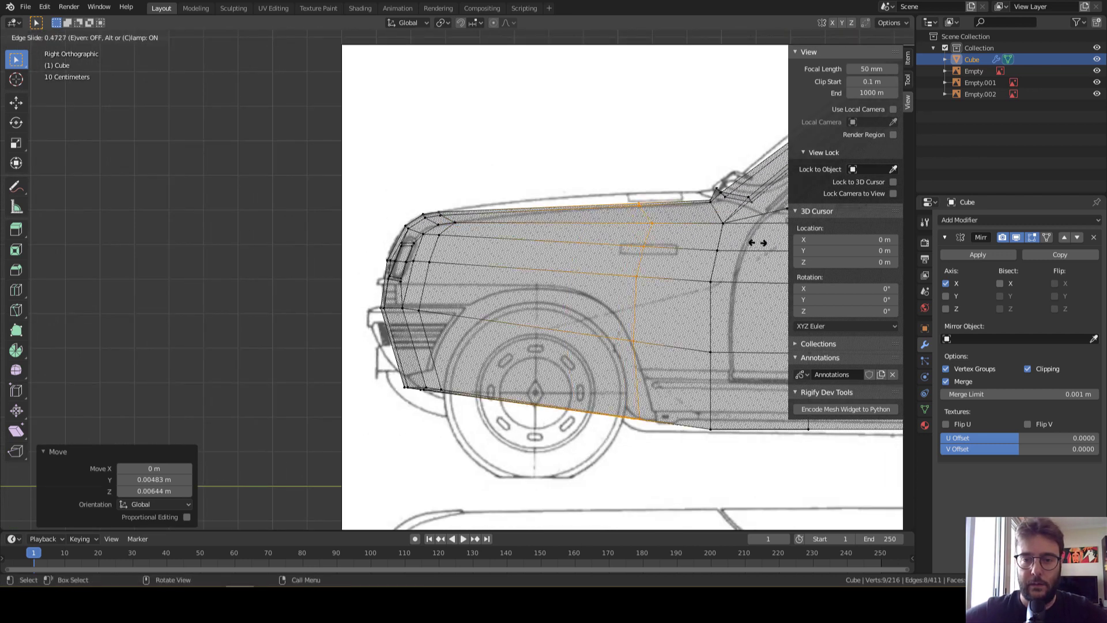
pyautogui.click(759, 241)
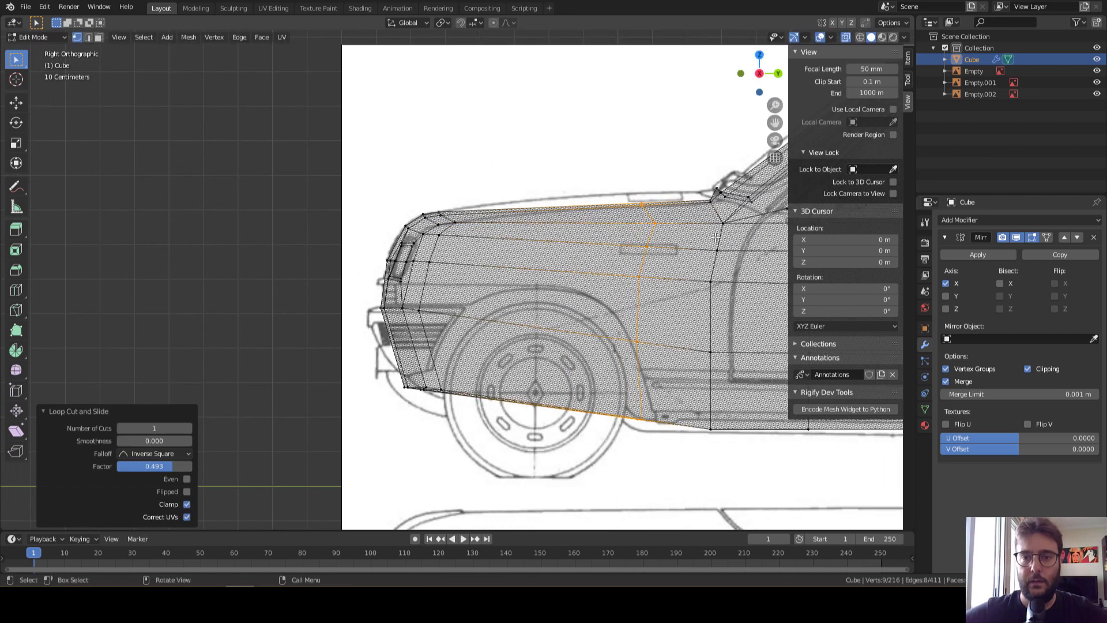
pyautogui.moveTo(619, 176)
pyautogui.mouseDown()
pyautogui.moveTo(683, 242)
pyautogui.moveTo(664, 226)
pyautogui.mouseUp()
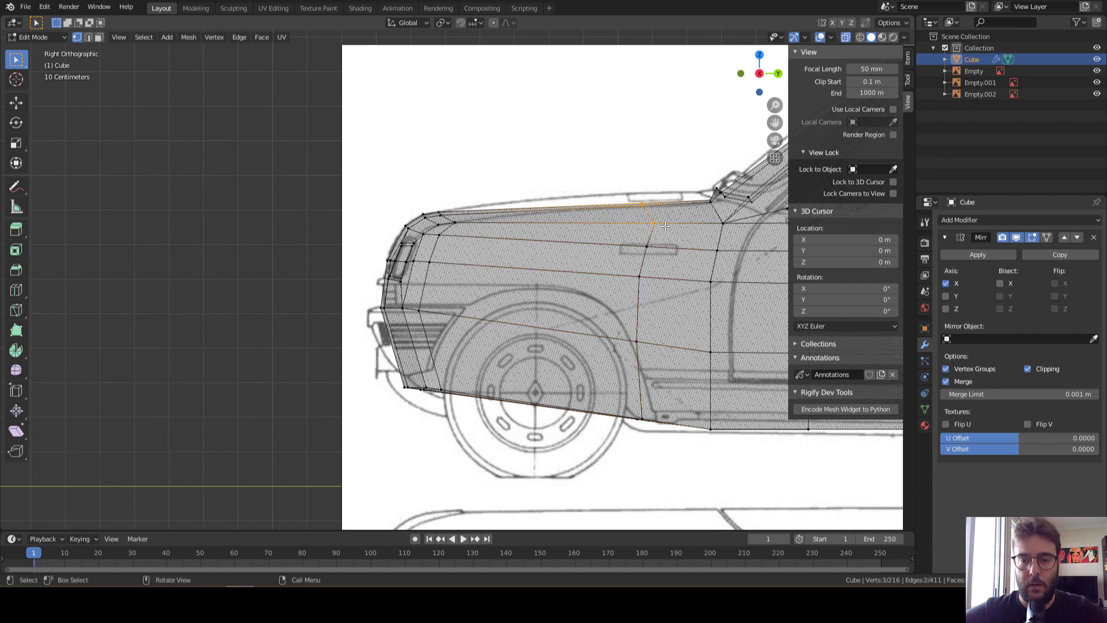
pyautogui.press('g')
pyautogui.click(665, 217)
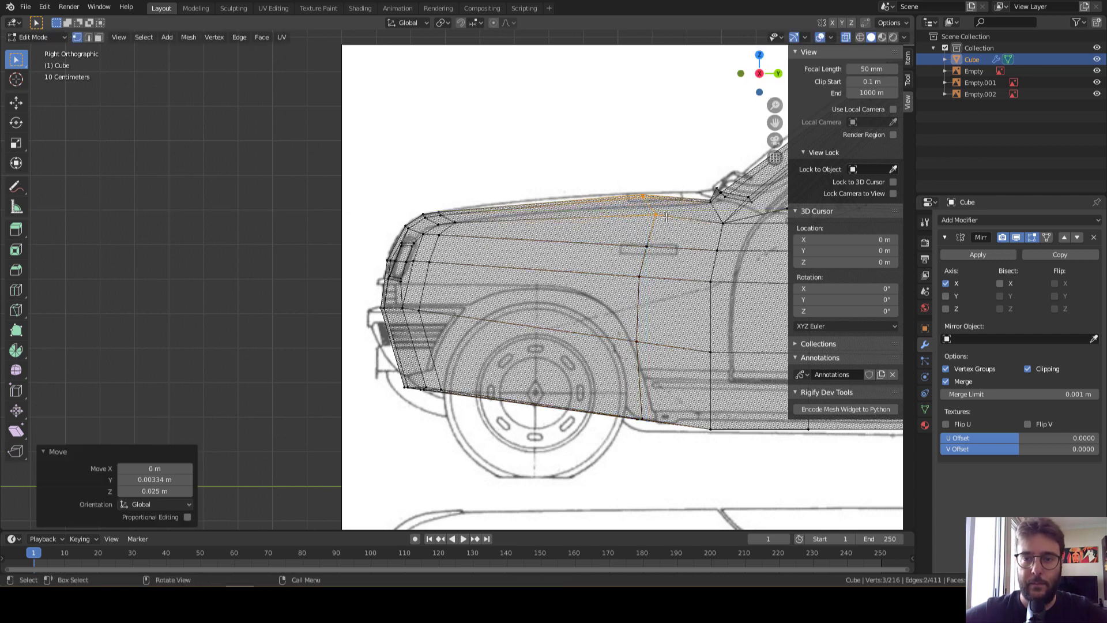
# Raise the fender edge near the windshield and a front fender vertex, lifting the bonnet top 0.02 m
pyautogui.click(706, 202)
pyautogui.press('g')
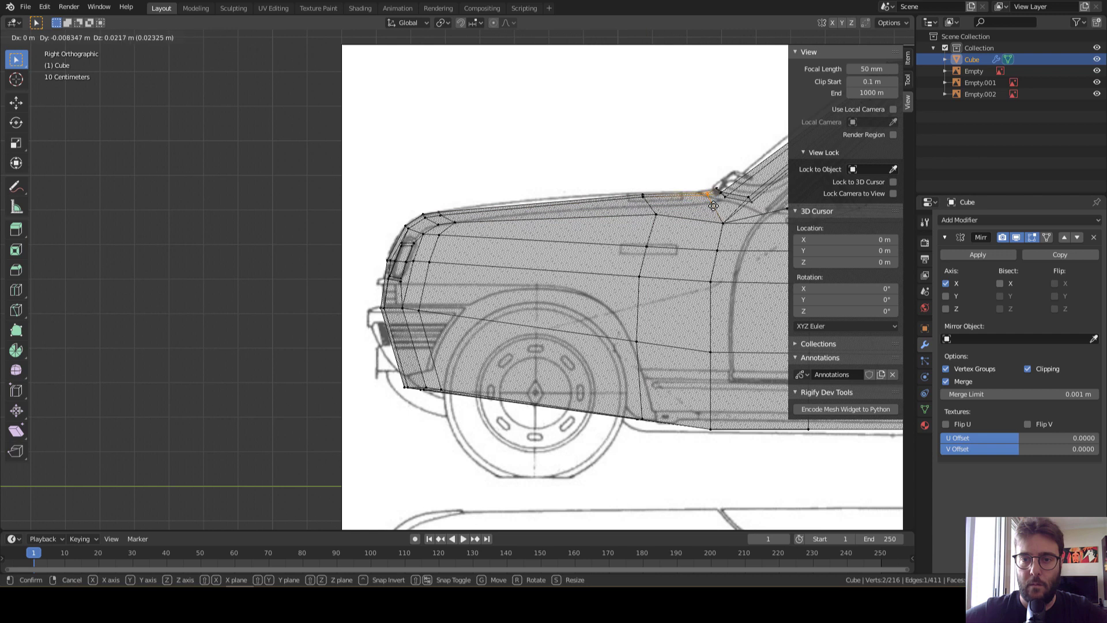
pyautogui.click(714, 205)
pyautogui.click(722, 226)
pyautogui.press('g')
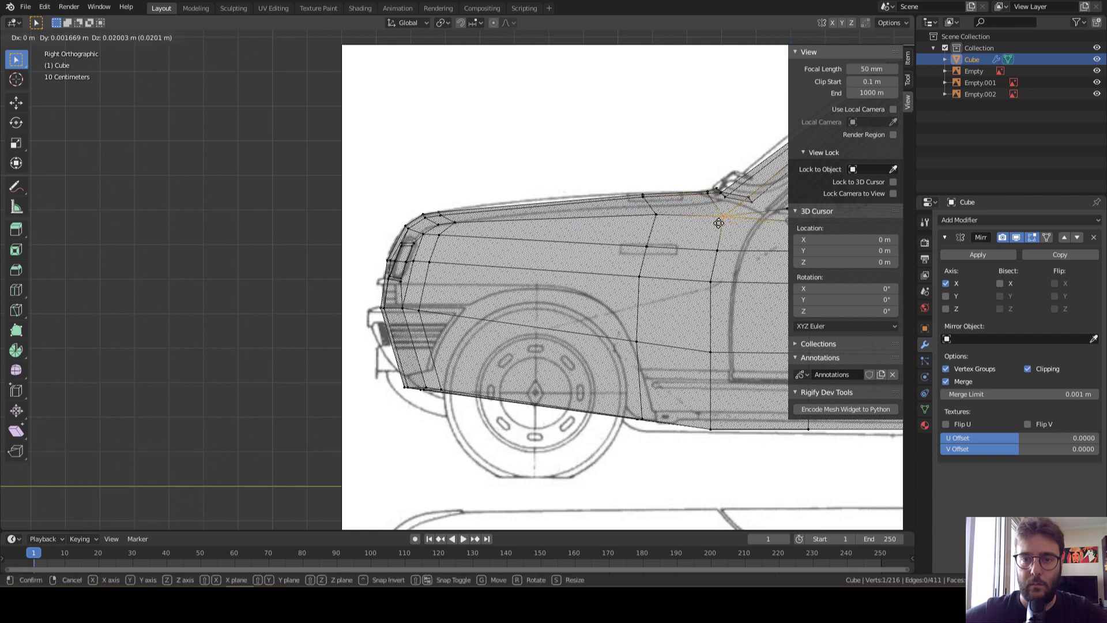
pyautogui.click(720, 218)
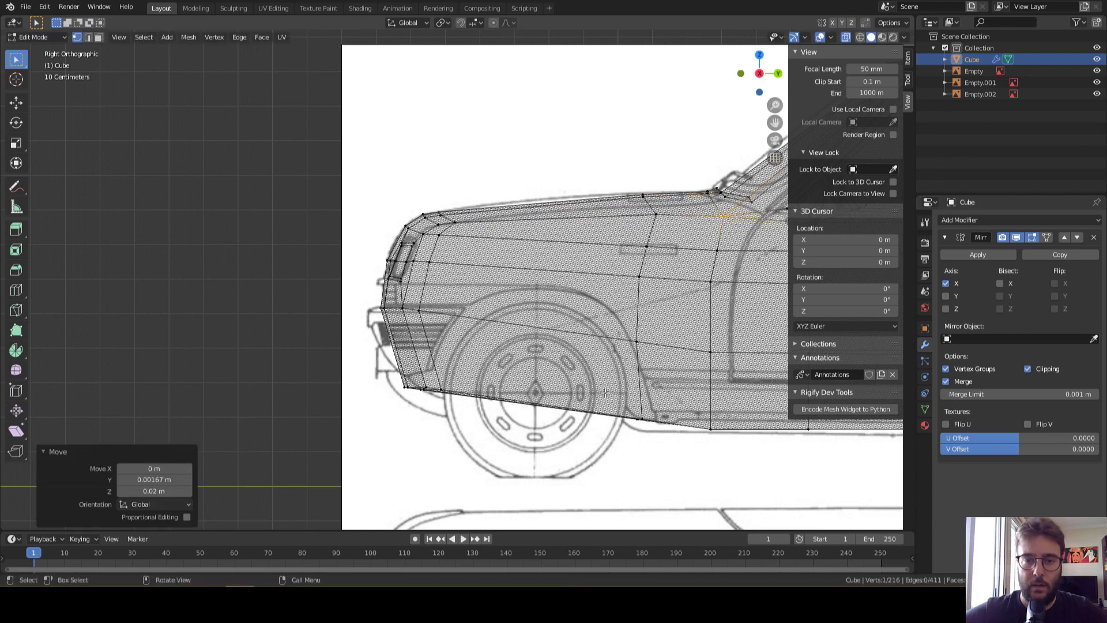
pyautogui.keyDown('alt'); pyautogui.click(647, 424); pyautogui.keyUp('alt')
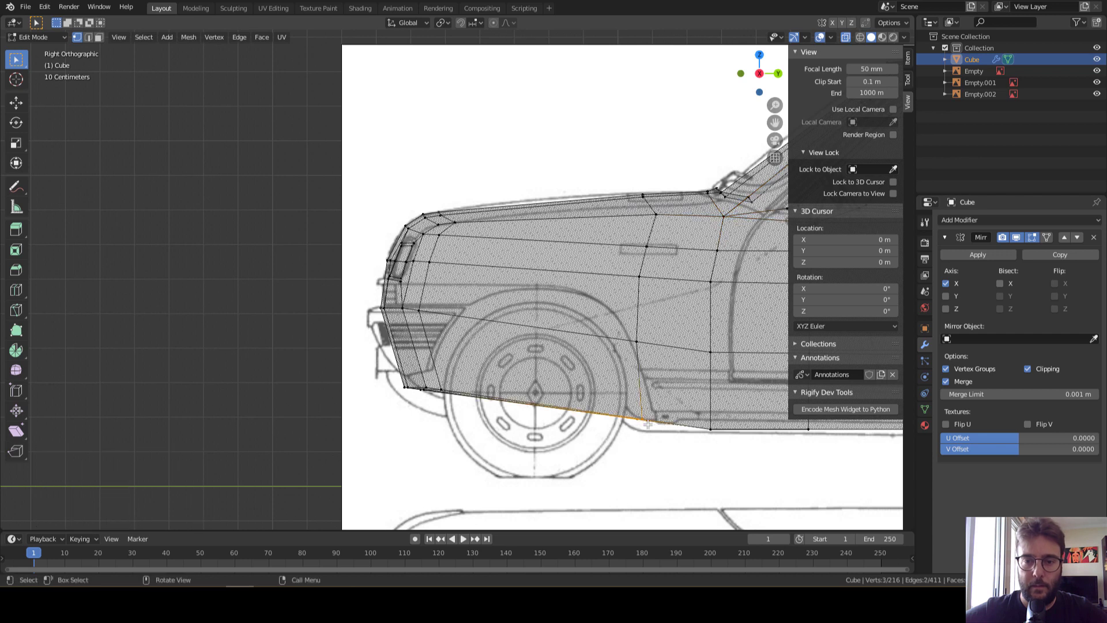
# Slide the bottom edge under the fender 0.0434 m along Y
pyautogui.press('g')
pyautogui.press('y')
pyautogui.click(673, 371)
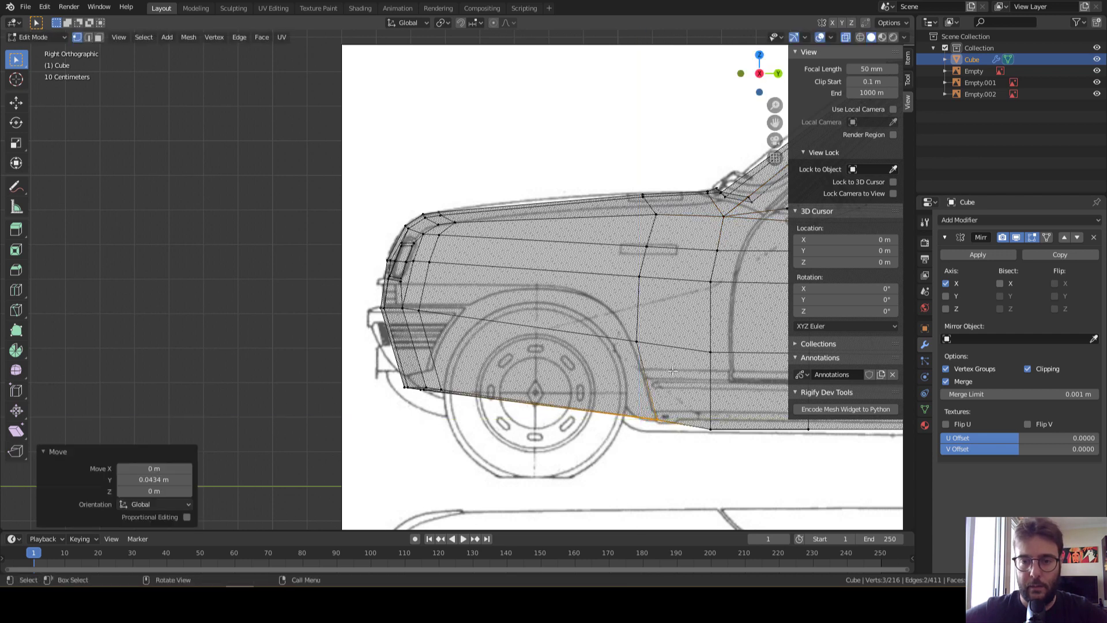
# Loop-cut across the front fender and lift the new loop's lower vertex to the arch top
pyautogui.hotkey('ctrl', 'r')
pyautogui.click(574, 370)
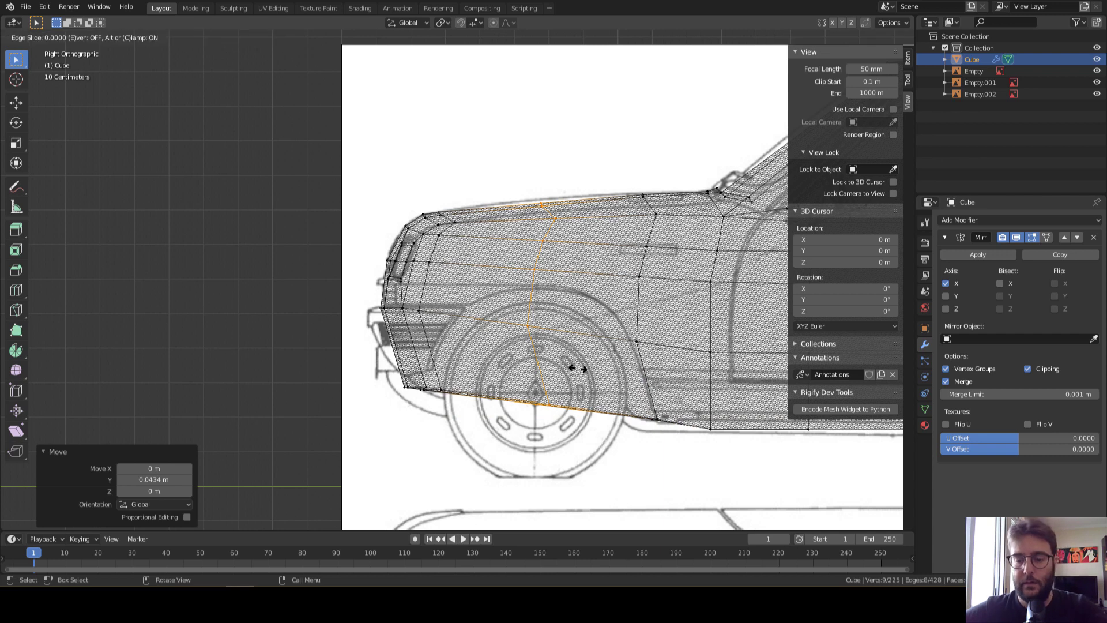
pyautogui.click(588, 275)
pyautogui.click(536, 404)
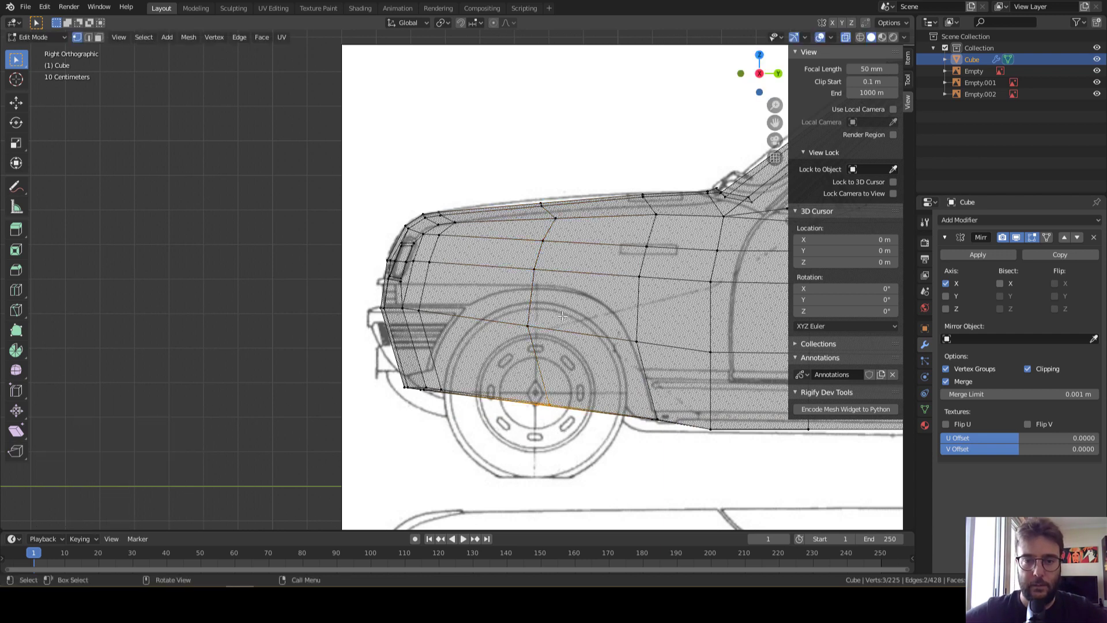
pyautogui.click(529, 327)
pyautogui.press('g')
pyautogui.press('z')
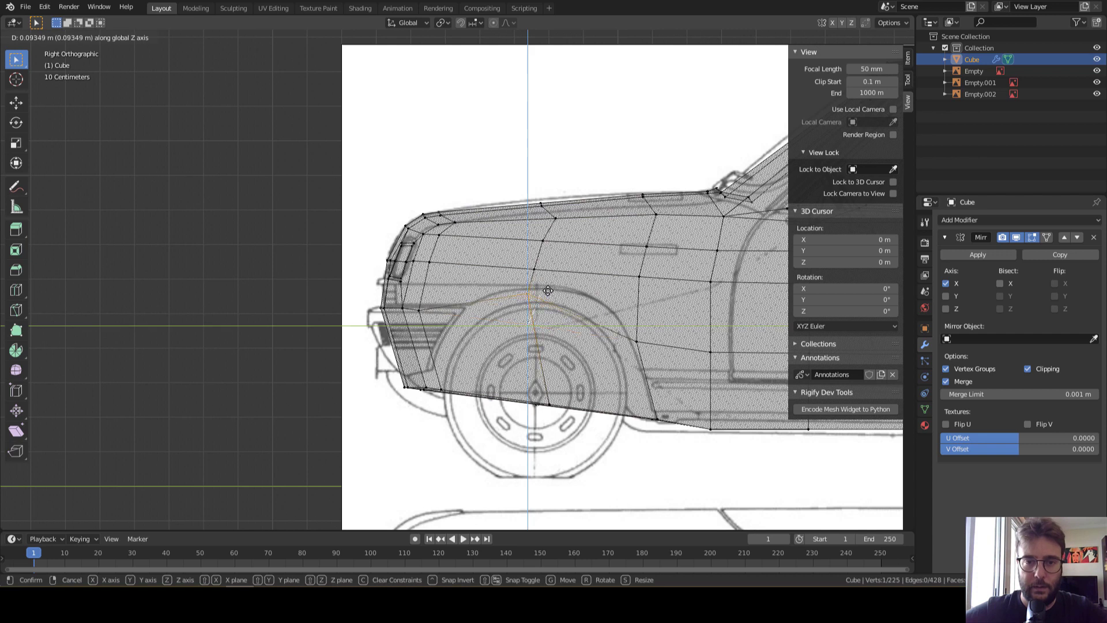
pyautogui.click(548, 260)
# Nudge the new loop's vertices upward in Z to start the arch curve
pyautogui.click(534, 269)
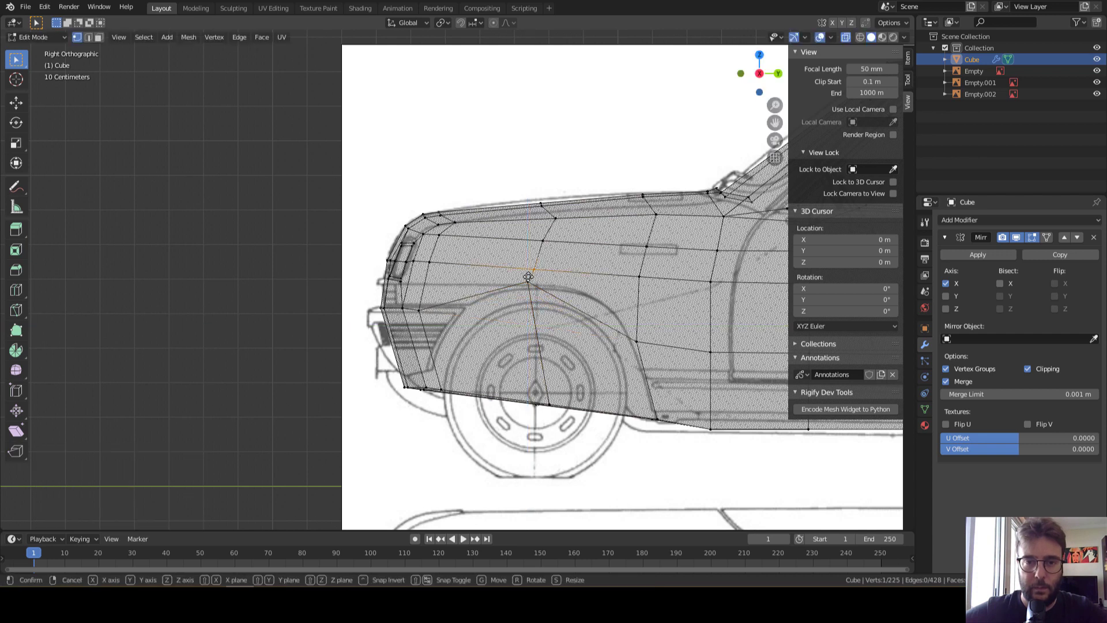
pyautogui.press('g')
pyautogui.press('z')
pyautogui.click(650, 280)
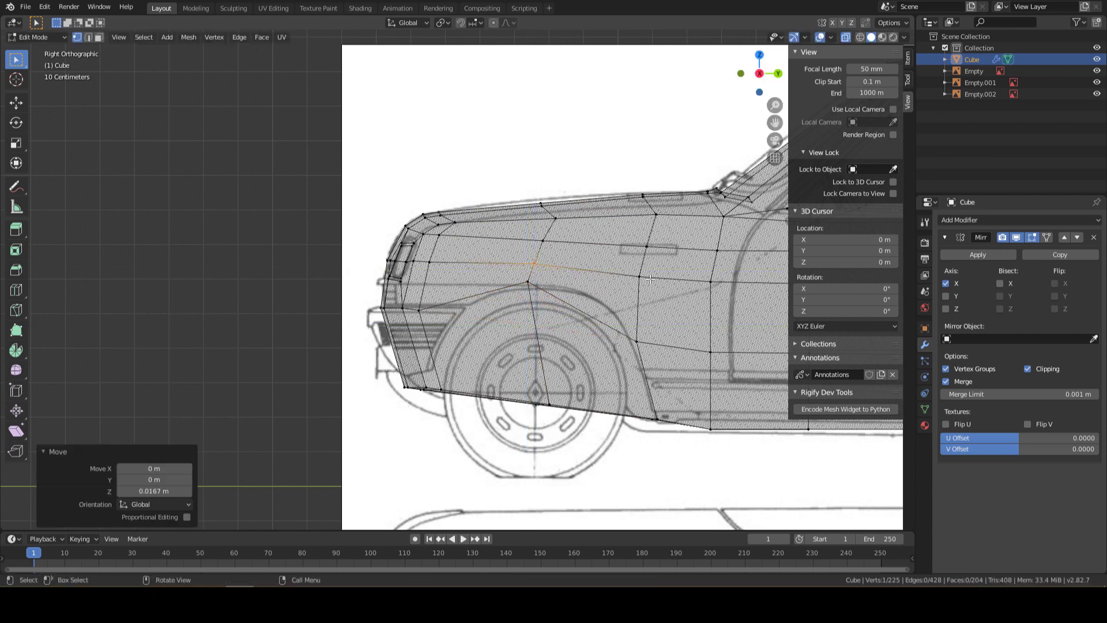
pyautogui.click(710, 281)
pyautogui.press('g')
pyautogui.press('z')
pyautogui.click(736, 231)
pyautogui.press('g')
pyautogui.press('y')
pyautogui.click(733, 207)
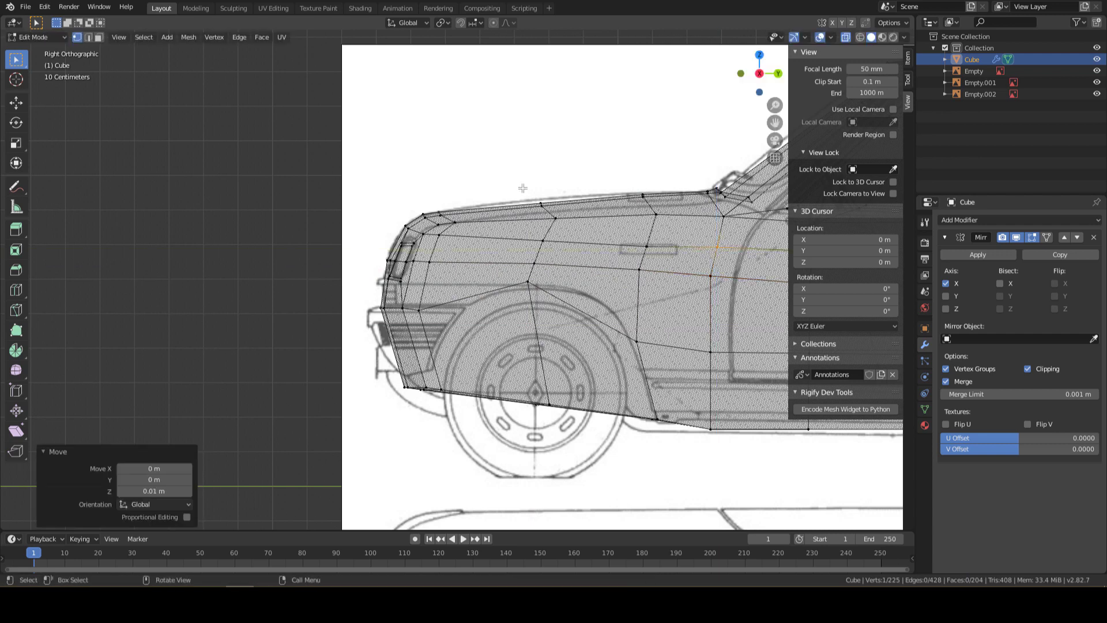
# Lift the top fender edge slightly and slide the vertex above the wheel arch along Y
pyautogui.click(547, 206)
pyautogui.press('g')
pyautogui.press('y')
pyautogui.press('z')
pyautogui.click(570, 208)
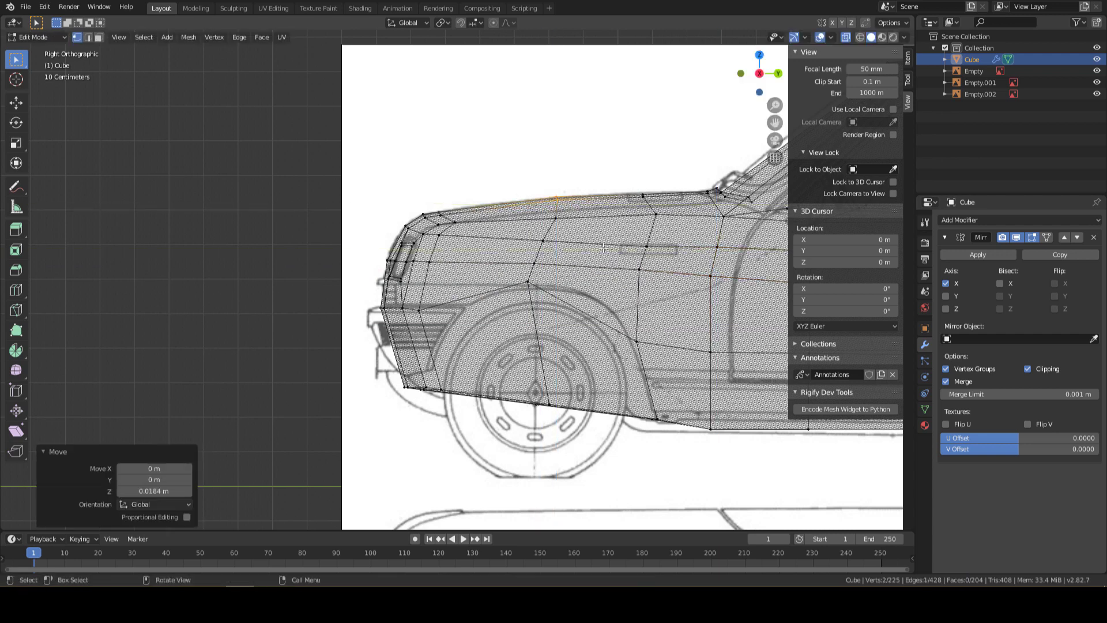
pyautogui.click(529, 283)
pyautogui.press('g')
pyautogui.press('y')
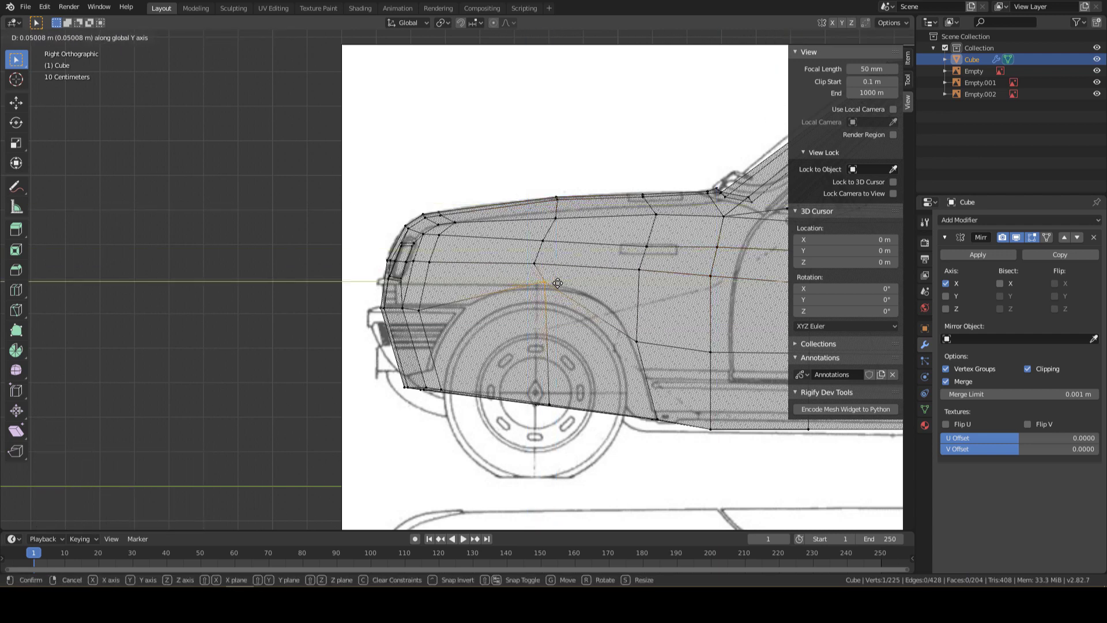
pyautogui.click(557, 283)
pyautogui.hotkey('ctrl', 'z')
pyautogui.press('g')
pyautogui.press('y')
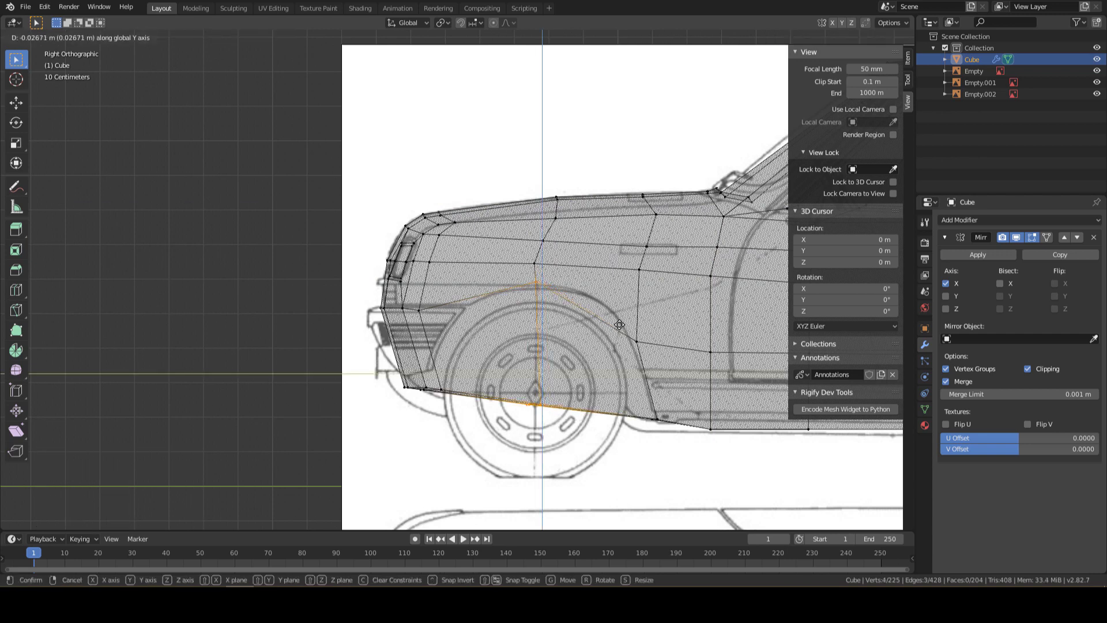
pyautogui.click(536, 409)
# Box-select the vertices below the wheel arch and raise them straight up in Z
pyautogui.hotkey('alt', 'a')
pyautogui.press('b')
pyautogui.moveTo(536, 409); pyautogui.dragTo(525, 396)
pyautogui.press('g')
pyautogui.press('z')
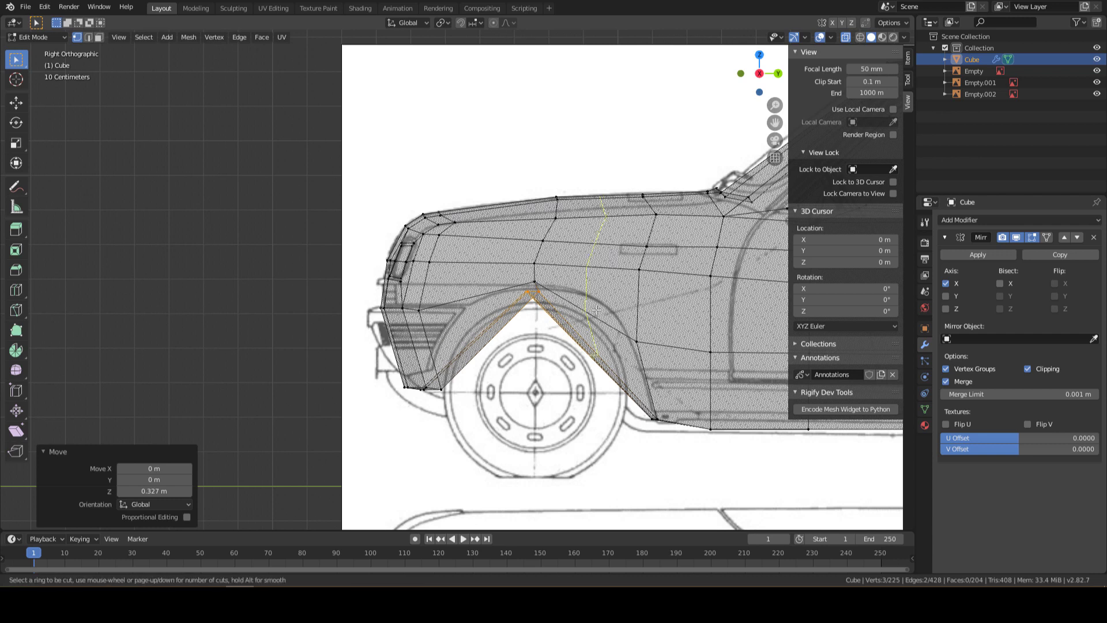
# Add a second loop across the fender and adjust the arch vertices along Y and Z
pyautogui.hotkey('ctrl', 'r')
pyautogui.click(494, 304)
pyautogui.click(494, 304)
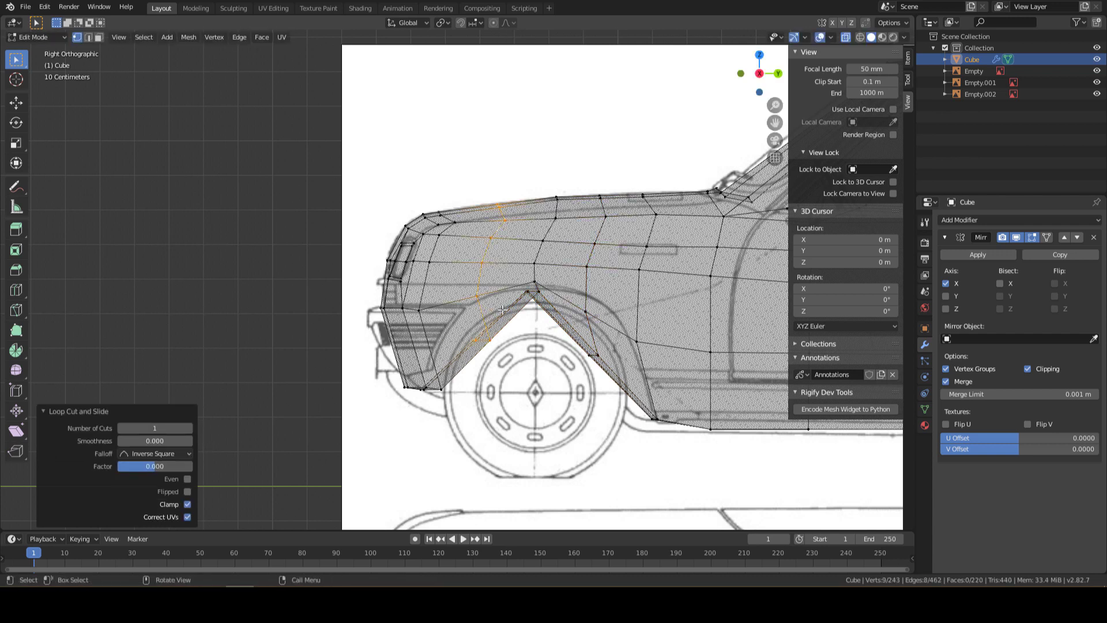
pyautogui.hotkey('alt', 'a')
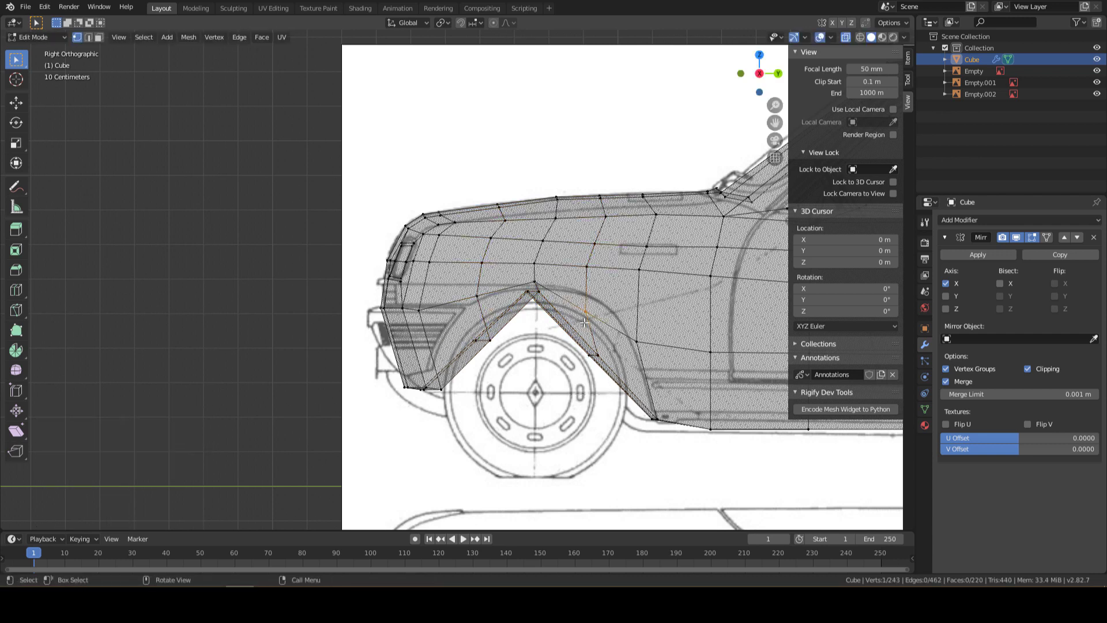
pyautogui.press('g')
pyautogui.press('y')
pyautogui.click(587, 326)
pyautogui.press('g')
pyautogui.press('z')
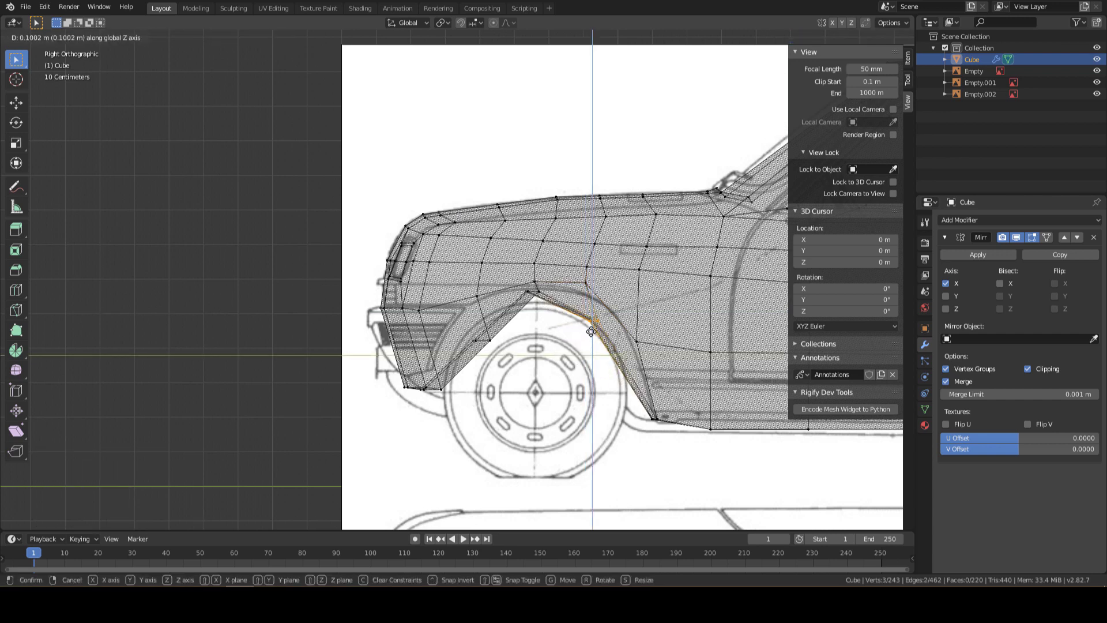
pyautogui.click(592, 324)
# Refine the remaining fender vertices in Z, the last lifted 0.0851 m, then switch to perspective
pyautogui.click(476, 297)
pyautogui.press('g')
pyautogui.press('z')
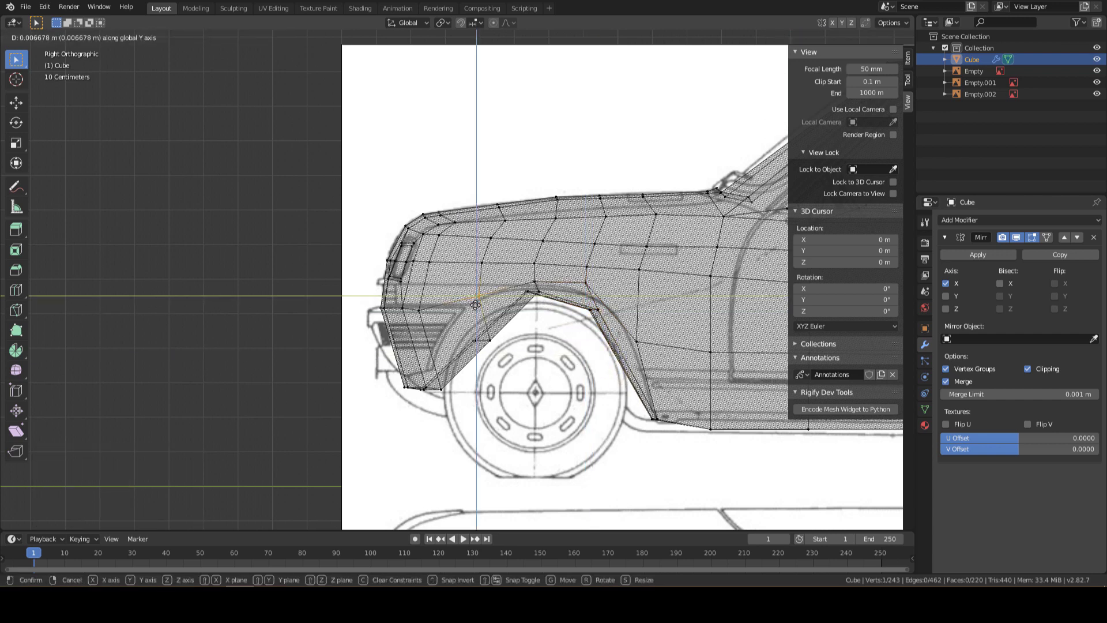
pyautogui.click(509, 325)
pyautogui.keyDown('shift'); pyautogui.click(475, 340); pyautogui.keyUp('shift')
pyautogui.press('g')
pyautogui.press('z')
pyautogui.click(507, 358)
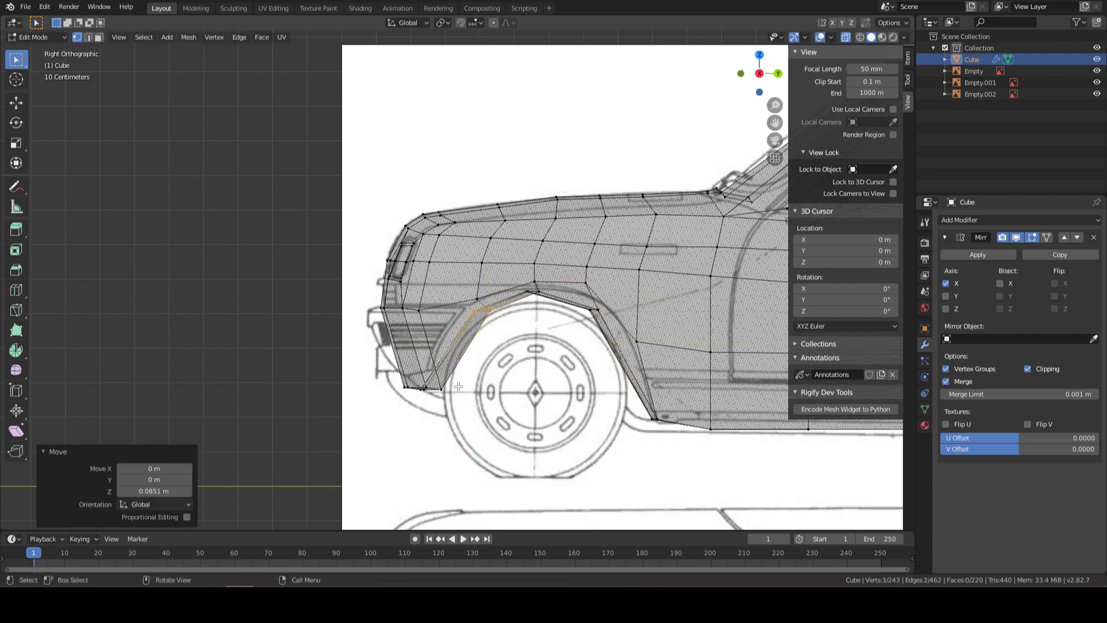
pyautogui.press('KP_5')
pyautogui.scroll(-8, 506, 384)
# Turn off X-ray and zoom into the front wheel arch in Right Orthographic view
pyautogui.moveTo(506, 384)
pyautogui.mouseDown(button='middle')
pyautogui.moveTo(564, 388)
pyautogui.moveTo(625, 365)
pyautogui.mouseUp(button='middle')
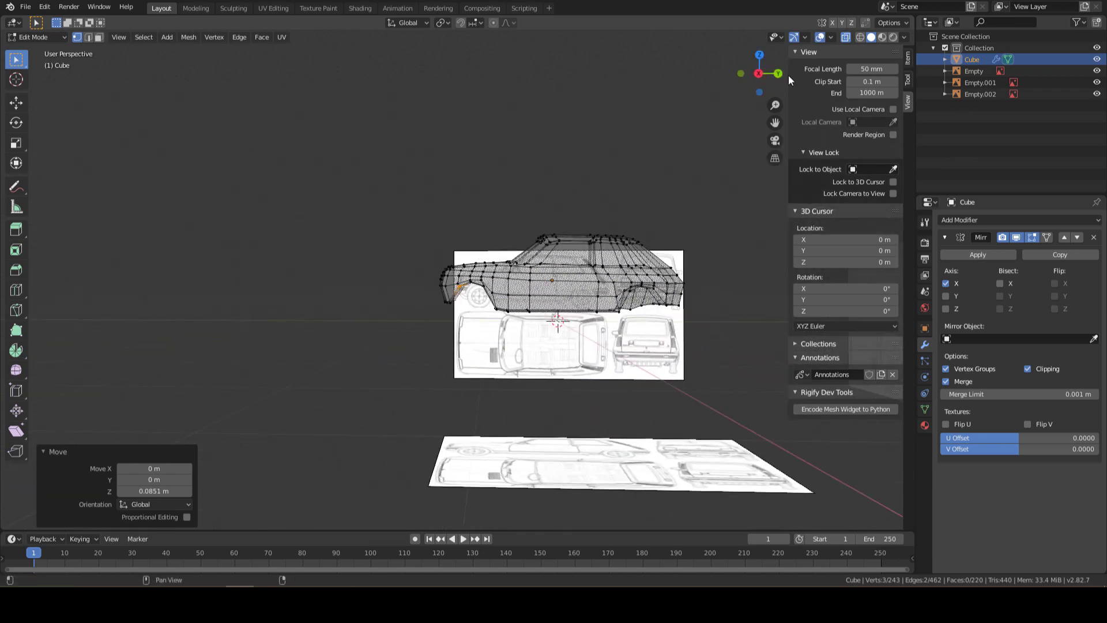
pyautogui.moveTo(789, 78)
pyautogui.mouseDown(button='middle')
pyautogui.moveTo(650, 240)
pyautogui.moveTo(841, 38)
pyautogui.moveTo(586, 324)
pyautogui.moveTo(543, 320)
pyautogui.mouseUp(button='middle')
pyautogui.click(850, 36)
pyautogui.scroll(3, 586, 325)
pyautogui.scroll(-3, 543, 320)
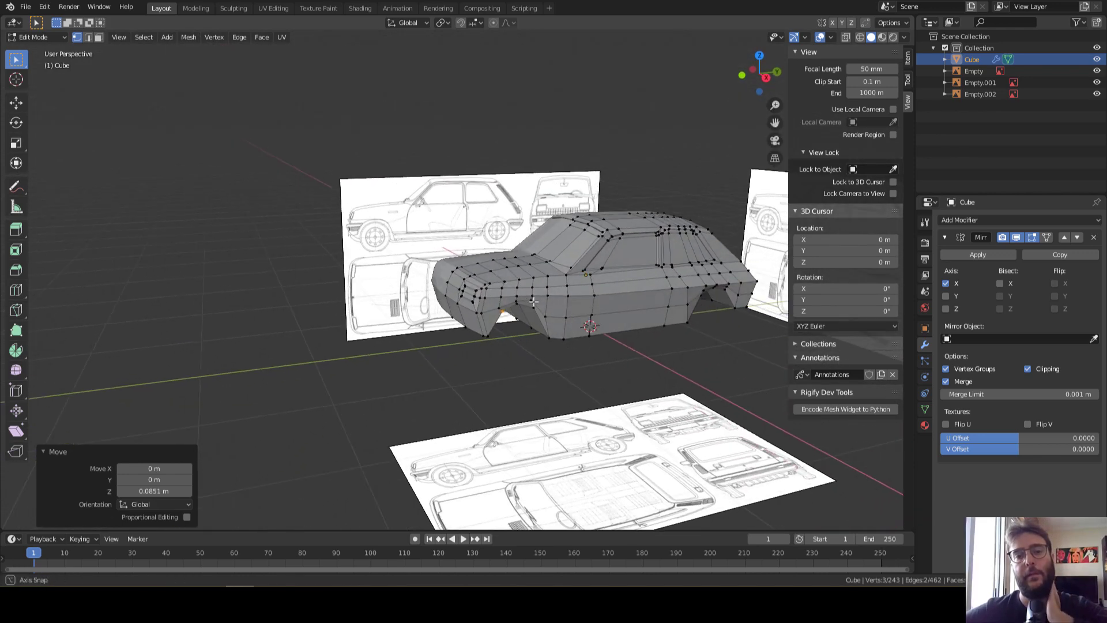
pyautogui.scroll(5, 545, 314)
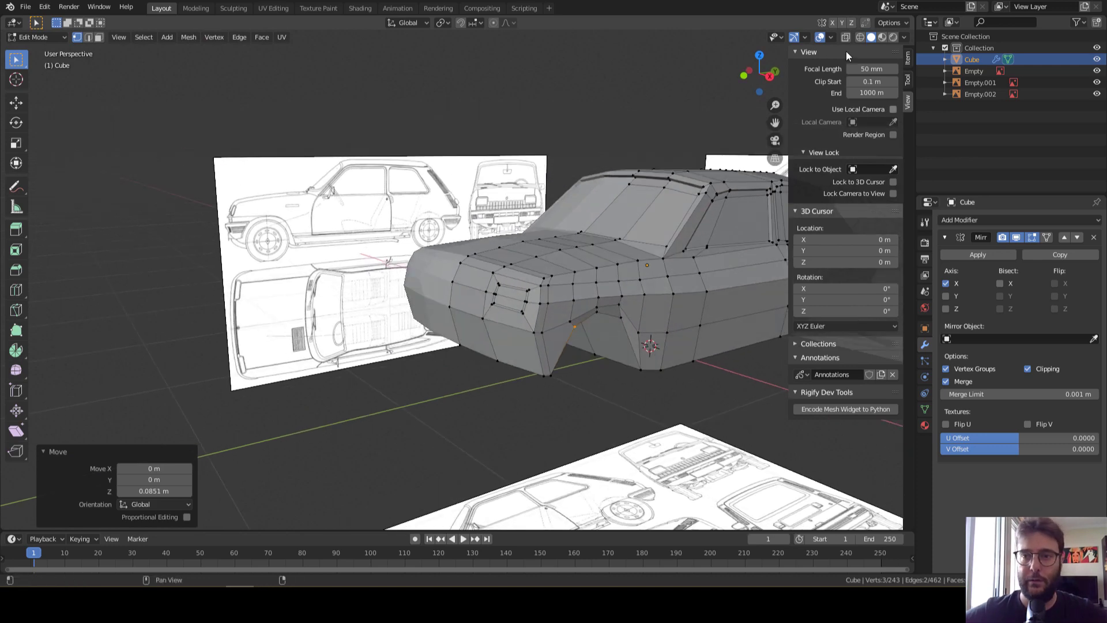
pyautogui.click(770, 75)
pyautogui.scroll(2, 475, 314)
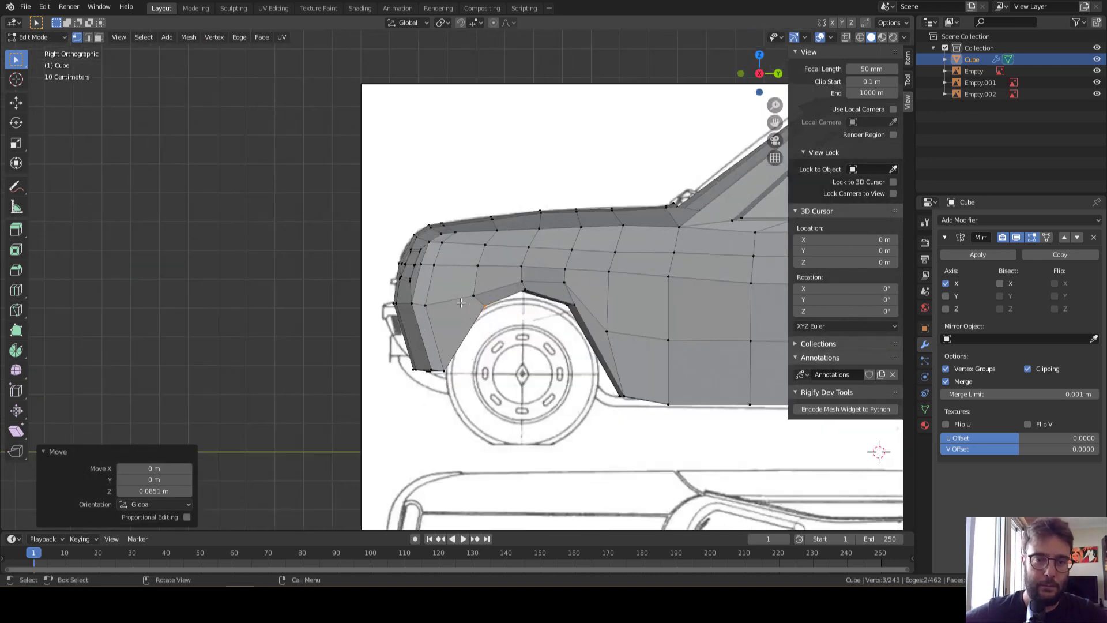
pyautogui.scroll(2, 435, 344)
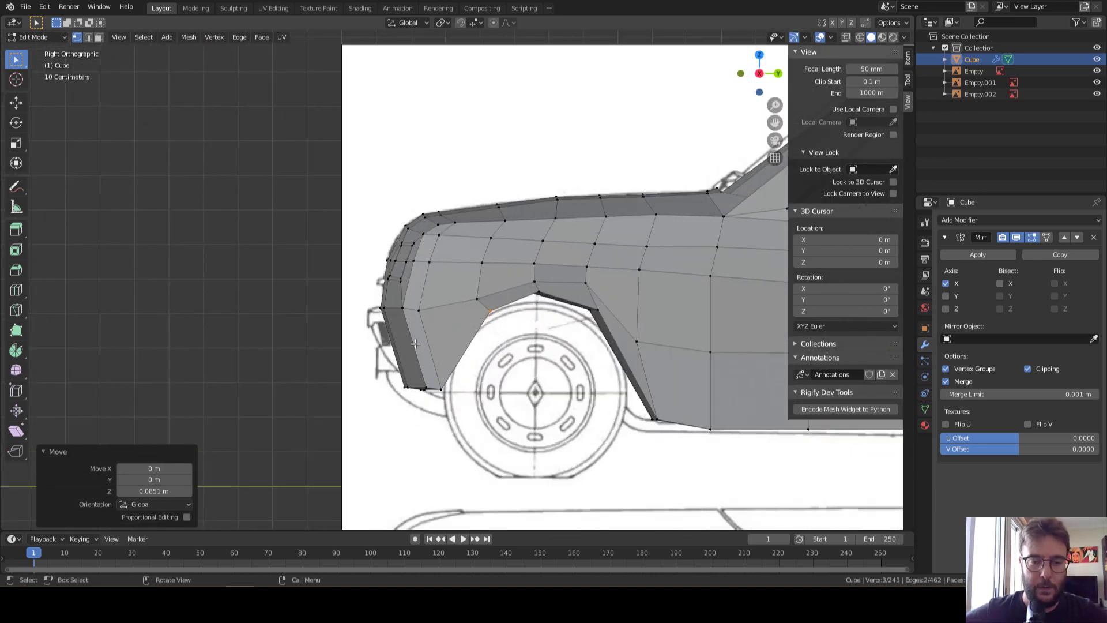
# Extrude the three front faces below the headlight outward by 0.108 m as a bumper
pyautogui.press('3')
pyautogui.click(416, 344)
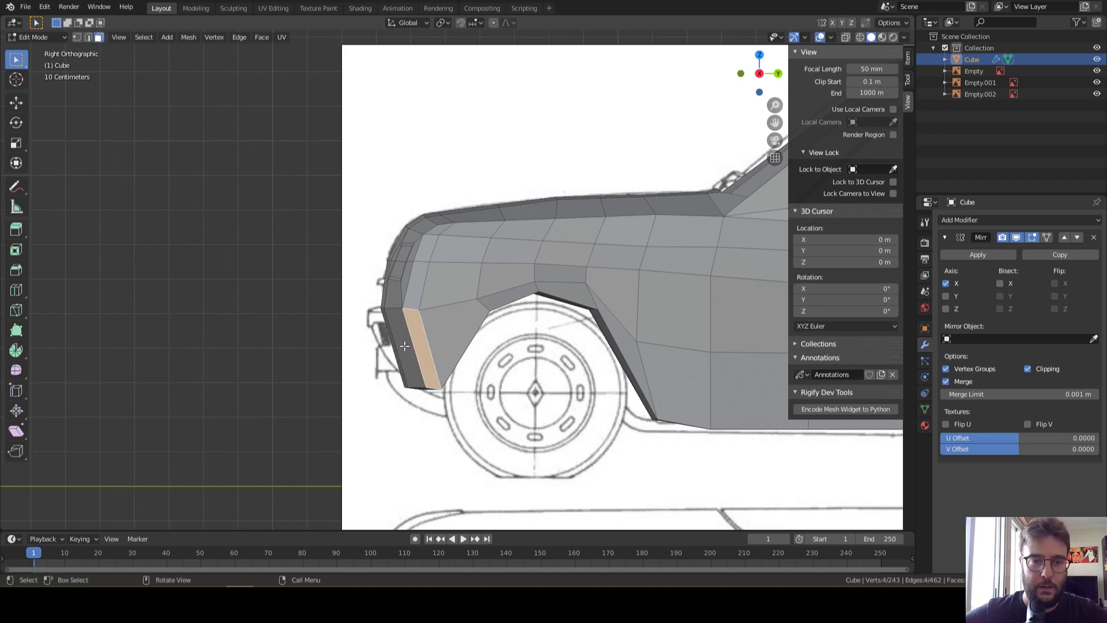
pyautogui.moveTo(404, 345); pyautogui.dragTo(490, 343, button='middle')
pyautogui.keyDown('ctrl'); pyautogui.click(492, 342); pyautogui.keyUp('ctrl')
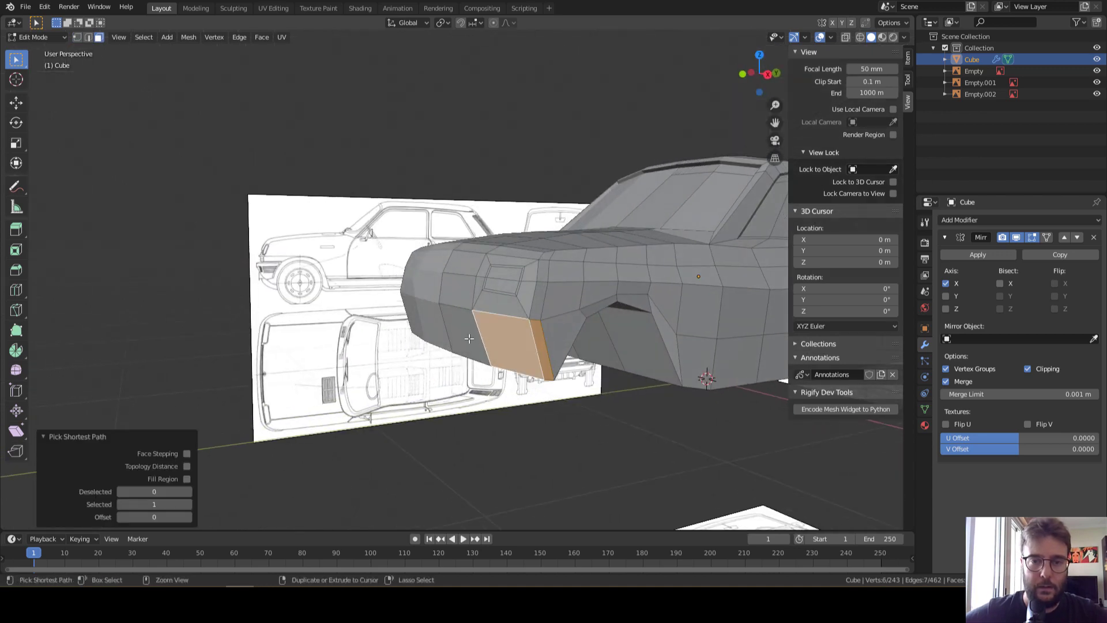
pyautogui.keyDown('ctrl'); pyautogui.click(448, 336); pyautogui.keyUp('ctrl')
pyautogui.moveTo(448, 337); pyautogui.dragTo(666, 322, button='middle')
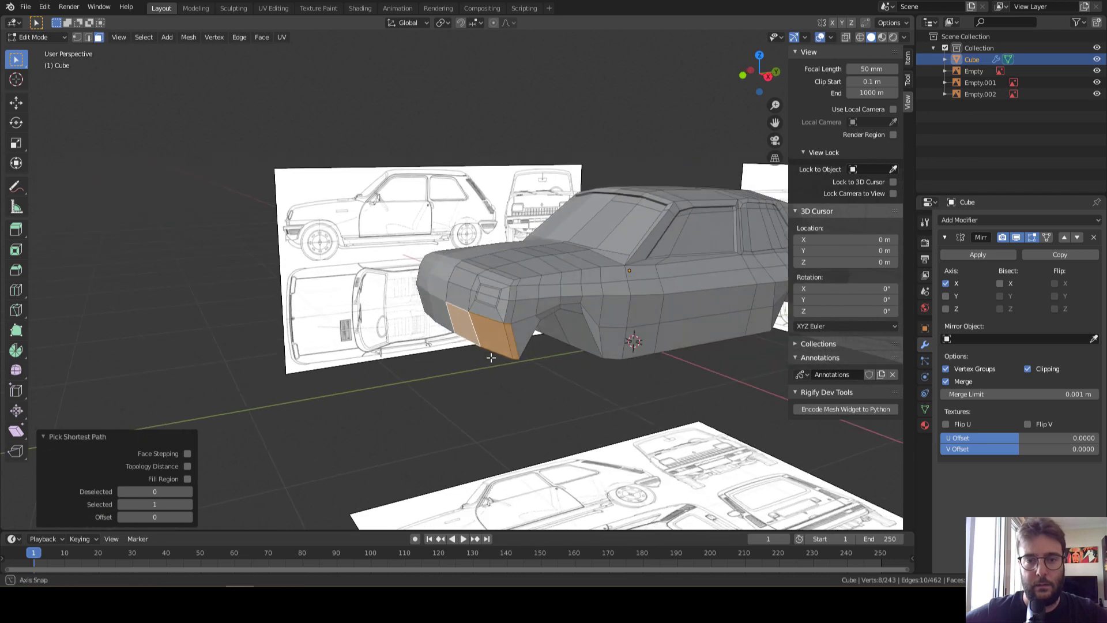
pyautogui.press('e')
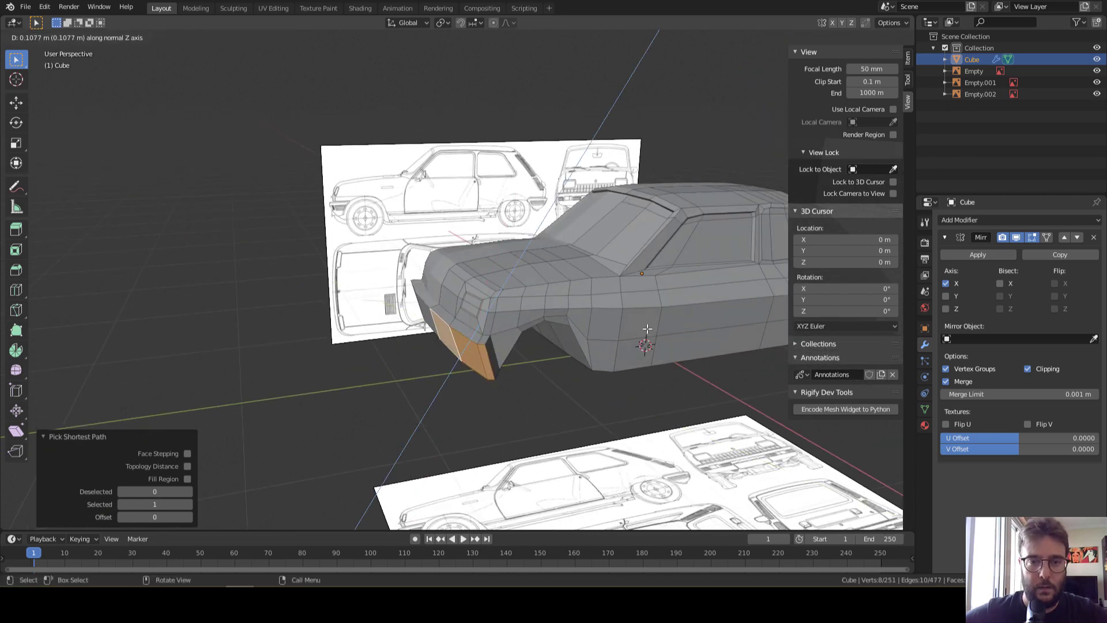
pyautogui.click(647, 329)
# Switch to a zoomed side view with X-ray back on to compare against the blueprint
pyautogui.moveTo(647, 328); pyautogui.dragTo(744, 122, button='middle')
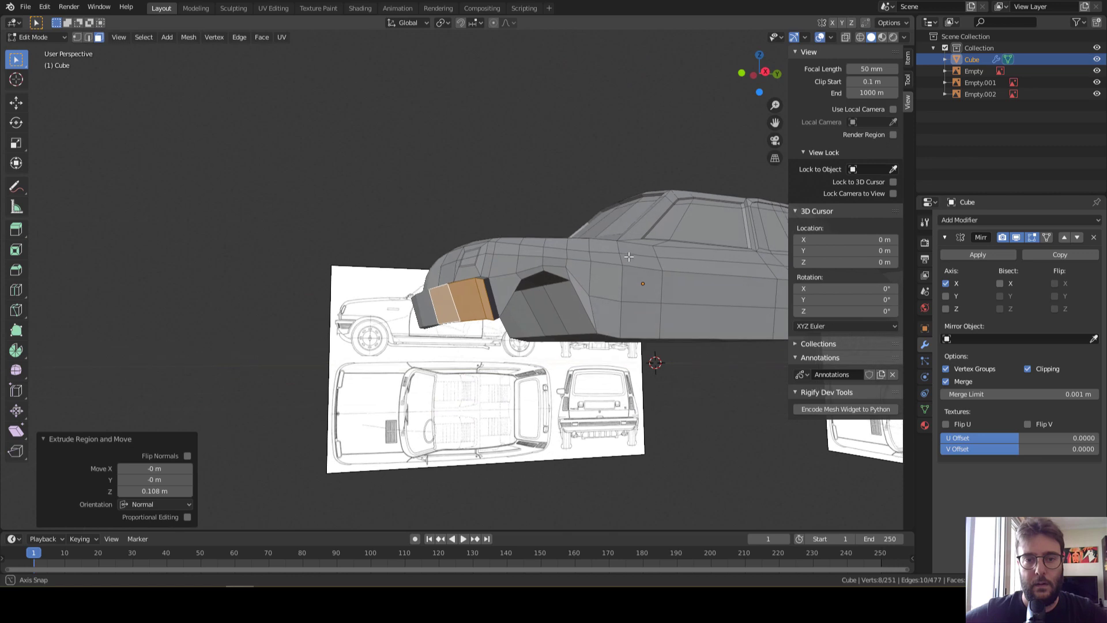
pyautogui.click(765, 72)
pyautogui.scroll(1, 680, 369)
pyautogui.scroll(3, 424, 301)
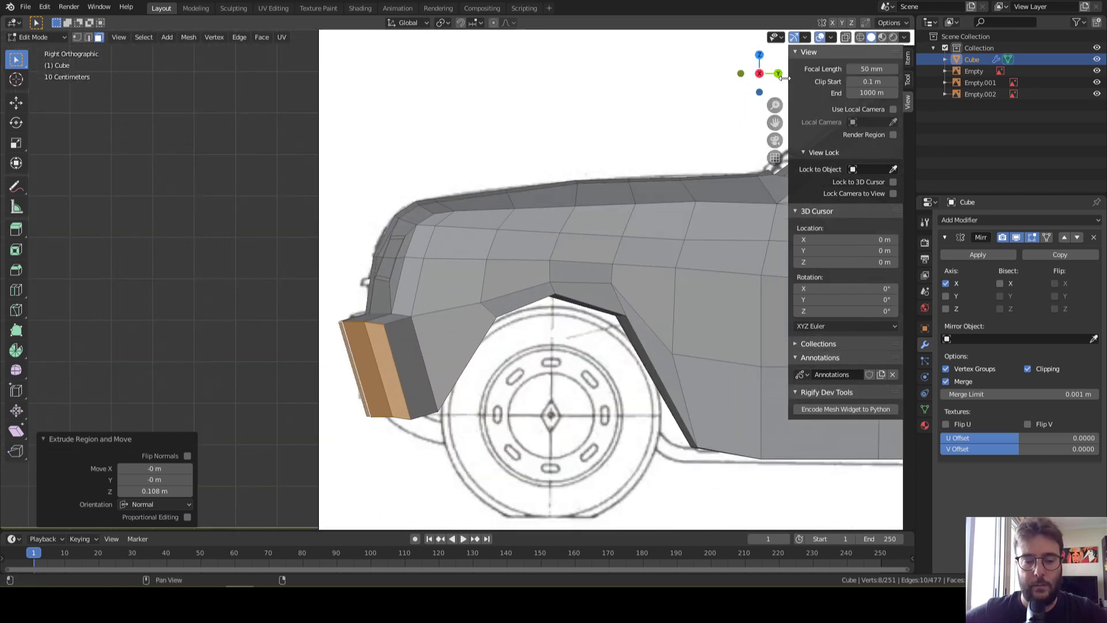
pyautogui.hotkey('alt', 'z')
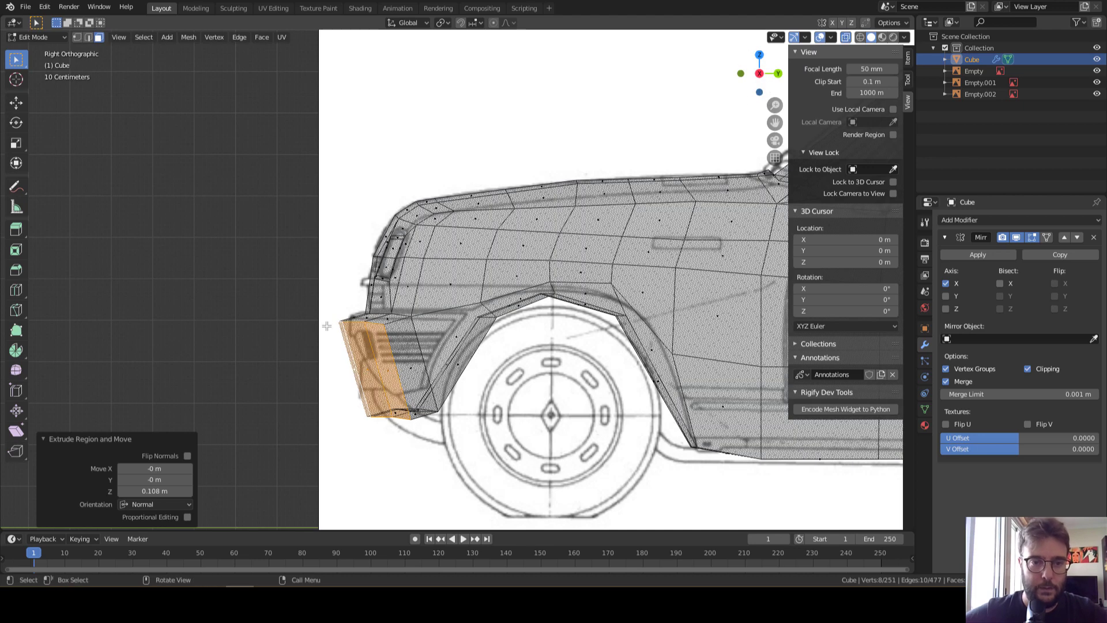
# Tilt the front bumper faces about 8 degrees around X with the Rotate tool
pyautogui.click(17, 122)
pyautogui.moveTo(359, 332); pyautogui.dragTo(364, 336)
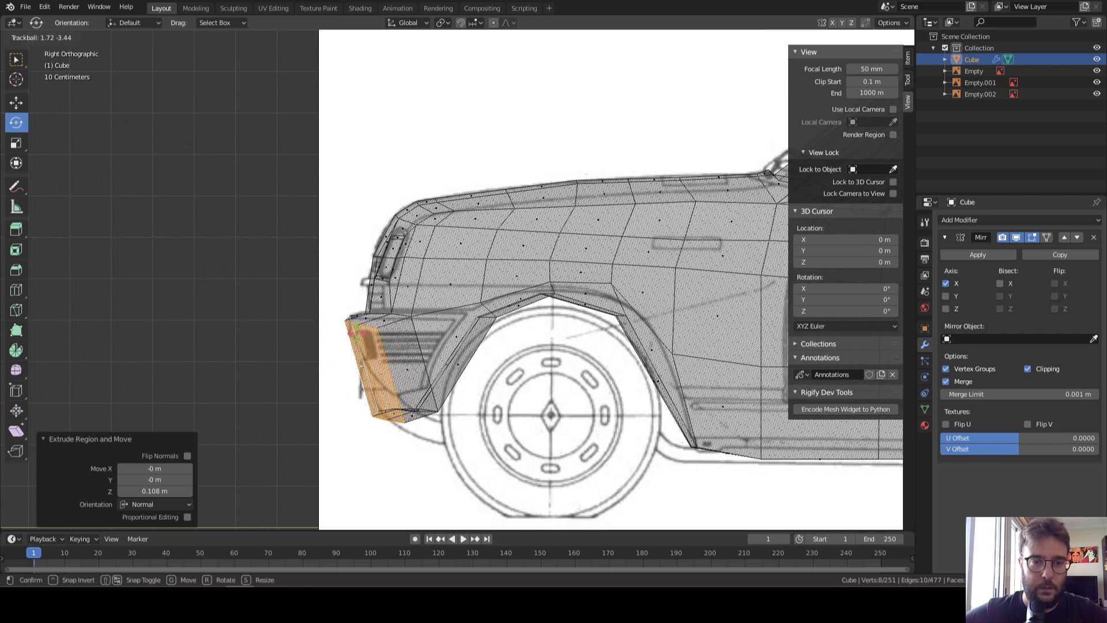
pyautogui.moveTo(364, 336); pyautogui.dragTo(362, 335)
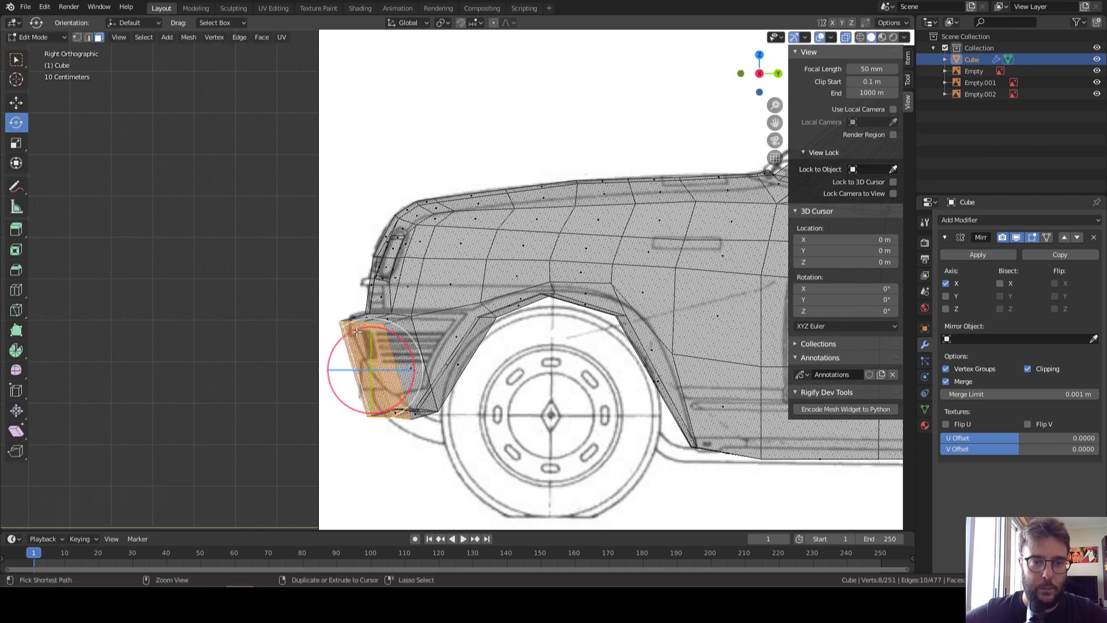
pyautogui.click(392, 367)
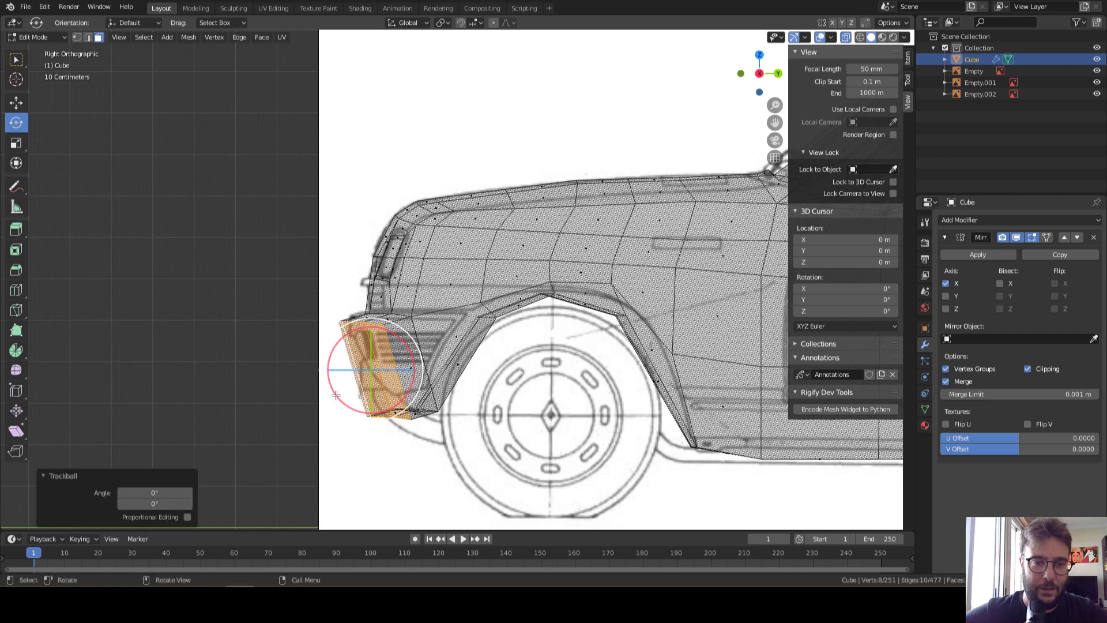
pyautogui.moveTo(336, 395); pyautogui.dragTo(340, 381)
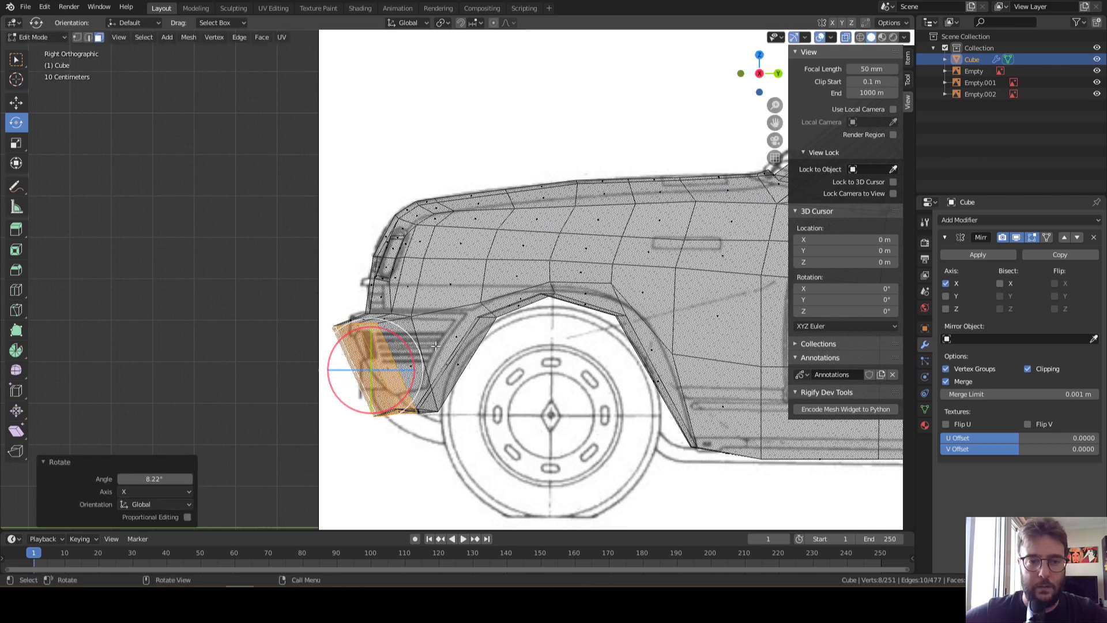
# Shift the front bumper faces along the Y axis
pyautogui.press('g')
pyautogui.press('y')
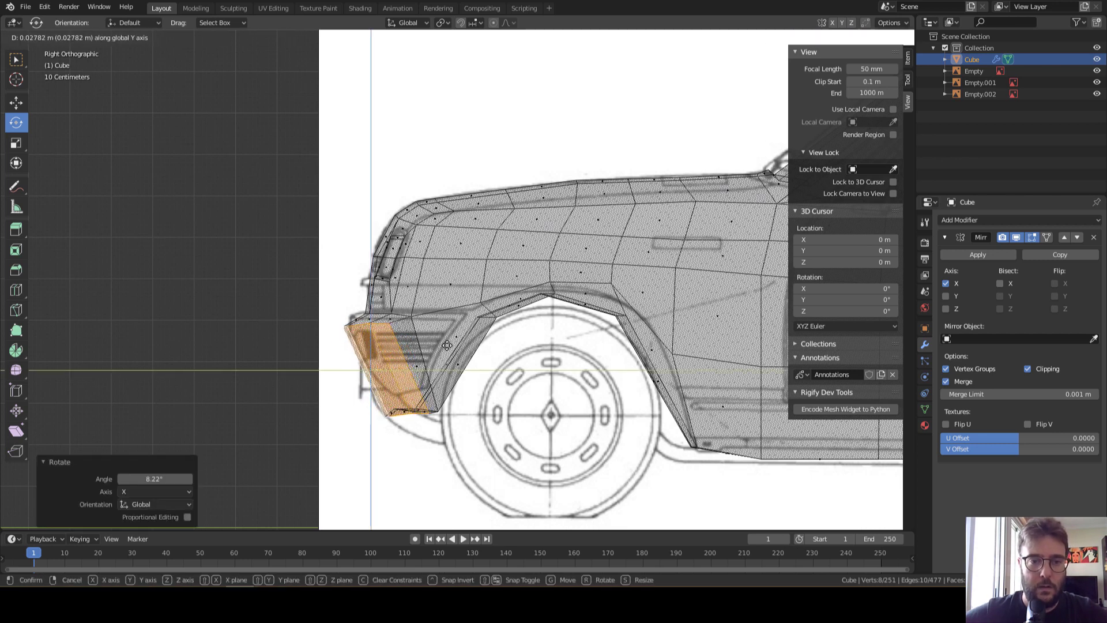
pyautogui.click(447, 345)
pyautogui.scroll(1, 357, 392)
pyautogui.scroll(1, 358, 392)
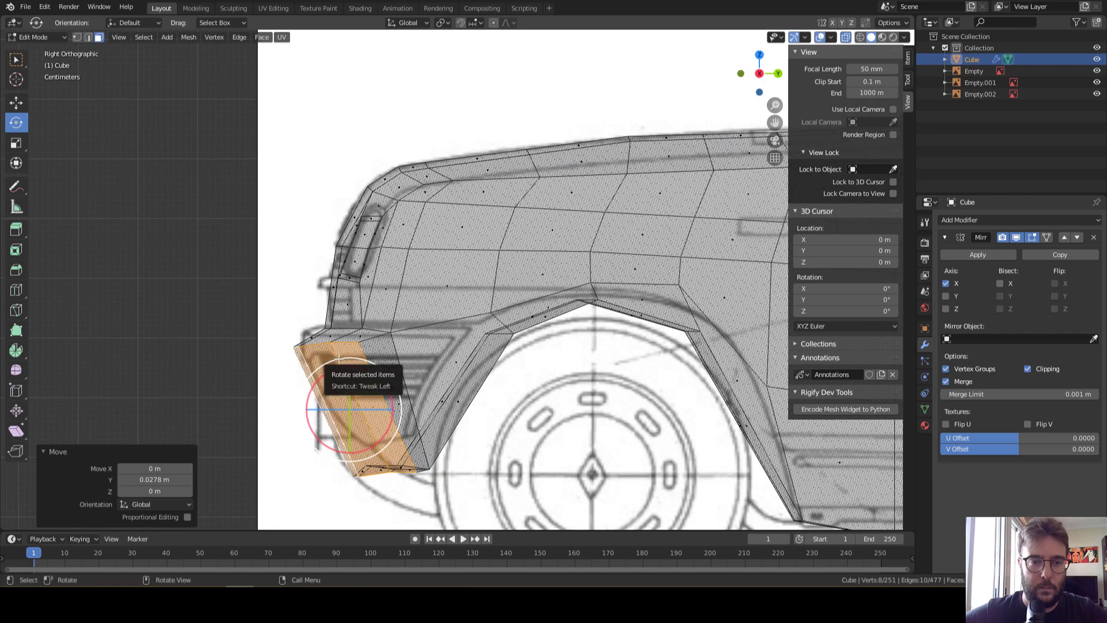
# Move two front corner vertices onto the blueprint's bumper outline
pyautogui.hotkey('alt', 'a')
pyautogui.press('1')
pyautogui.click(297, 360)
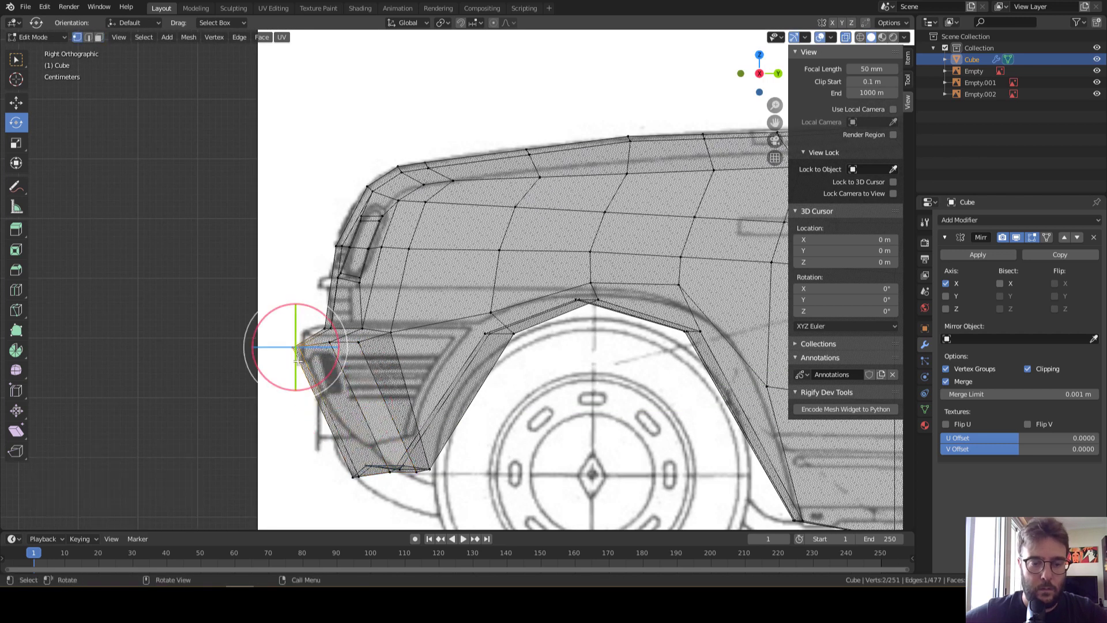
pyautogui.press('g')
pyautogui.click(307, 346)
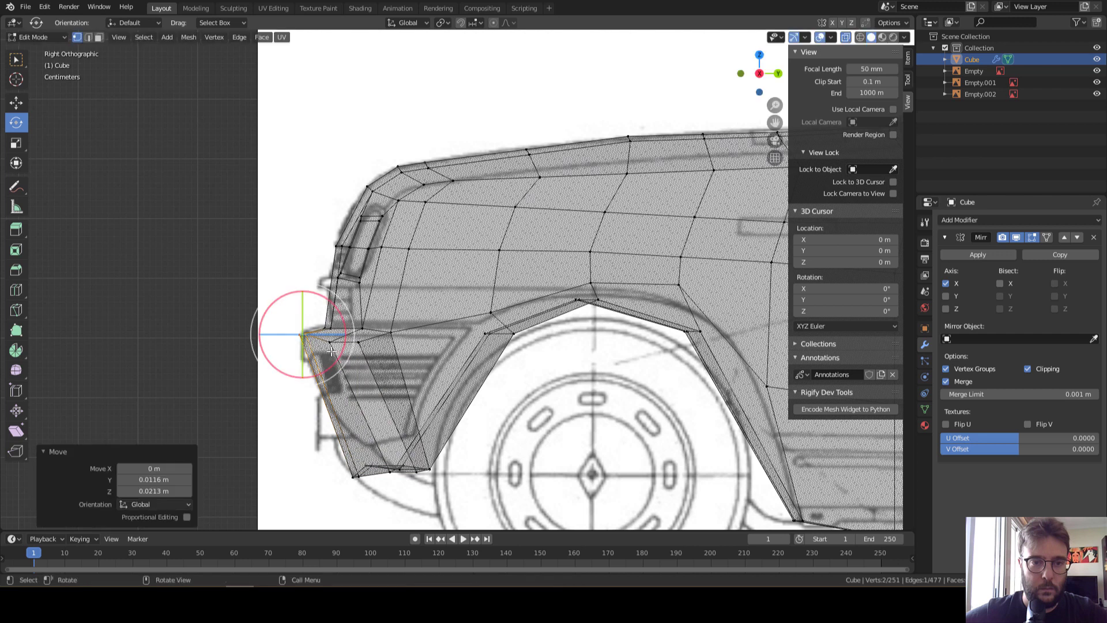
pyautogui.press('g')
pyautogui.click(346, 346)
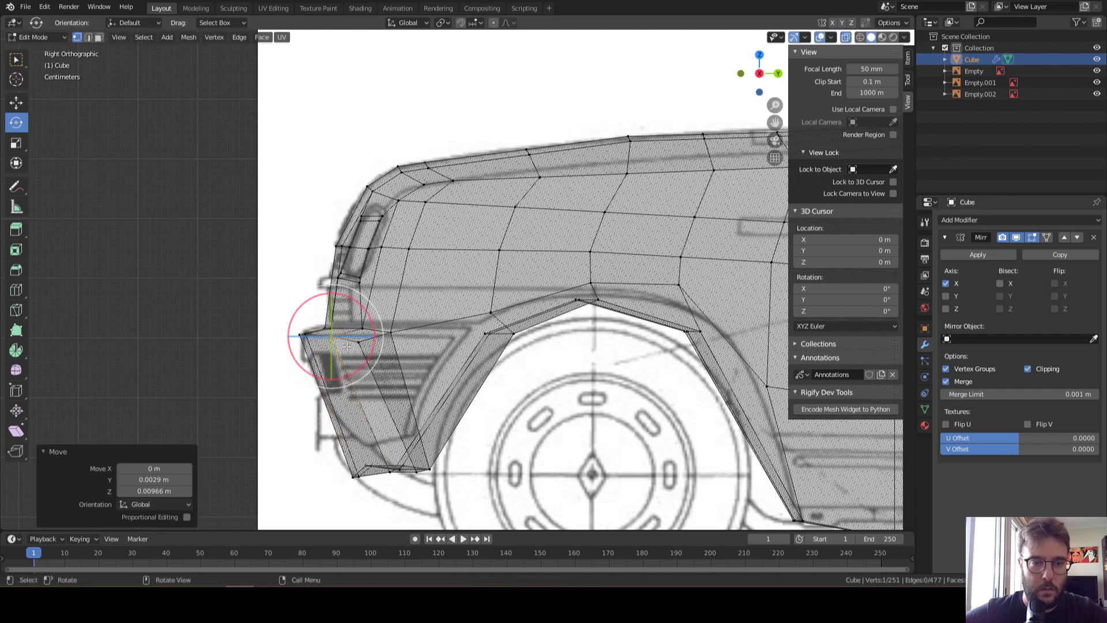
pyautogui.click(392, 348)
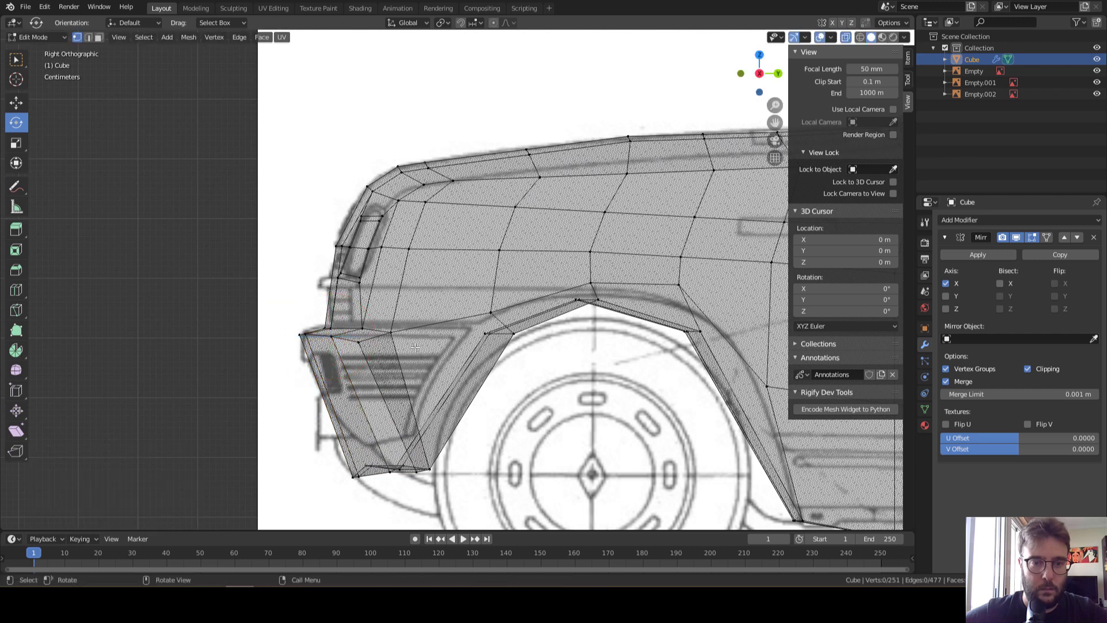
pyautogui.moveTo(397, 332)
pyautogui.mouseDown(button='middle')
pyautogui.moveTo(436, 393)
pyautogui.moveTo(552, 398)
pyautogui.moveTo(536, 369)
pyautogui.mouseUp(button='middle')
pyautogui.click(418, 355)
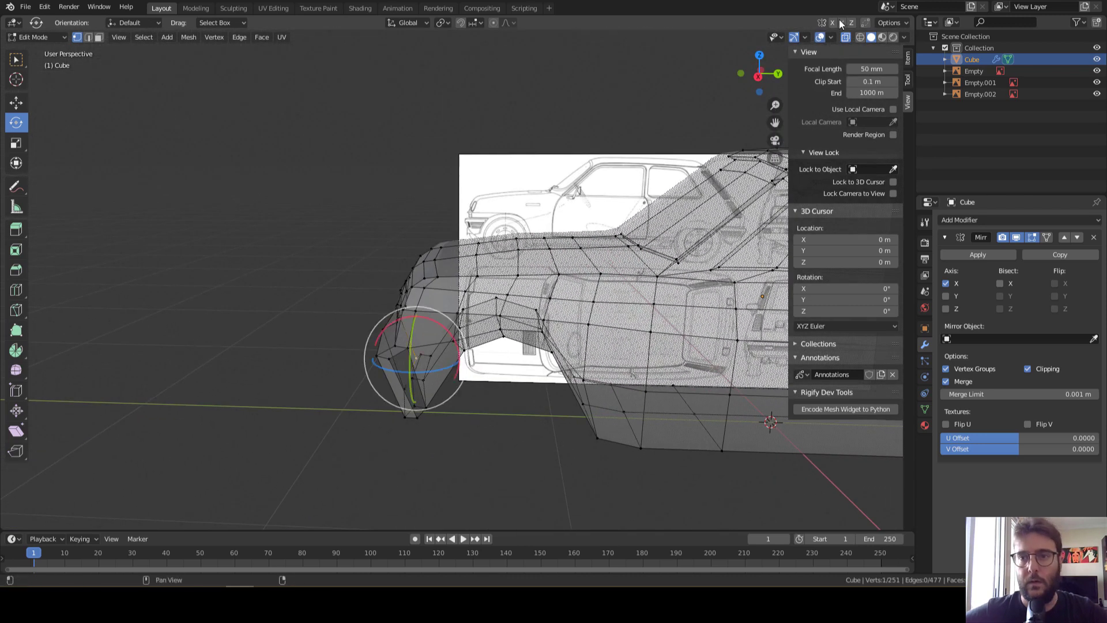
# With X-ray off, select the lower front corner face, trying Poke Faces and undoing it
pyautogui.click(843, 37)
pyautogui.moveTo(403, 455); pyautogui.dragTo(539, 453, button='middle')
pyautogui.hotkey('alt', 'a')
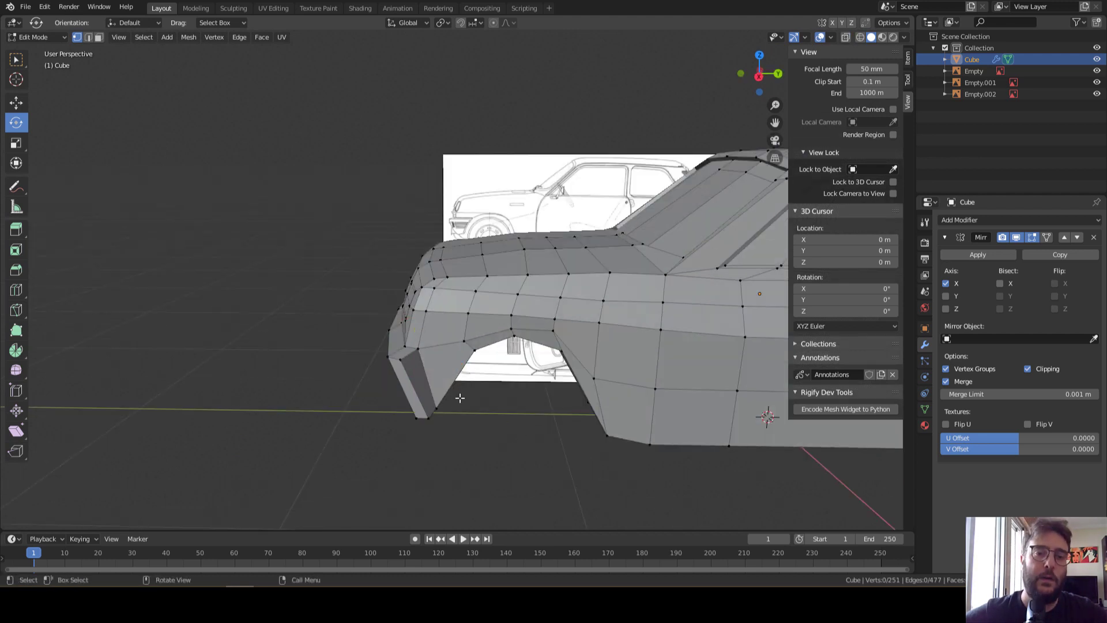
pyautogui.moveTo(459, 397)
pyautogui.mouseDown(button='middle')
pyautogui.moveTo(464, 389)
pyautogui.moveTo(464, 406)
pyautogui.mouseUp(button='middle')
pyautogui.press('3')
pyautogui.click(464, 386)
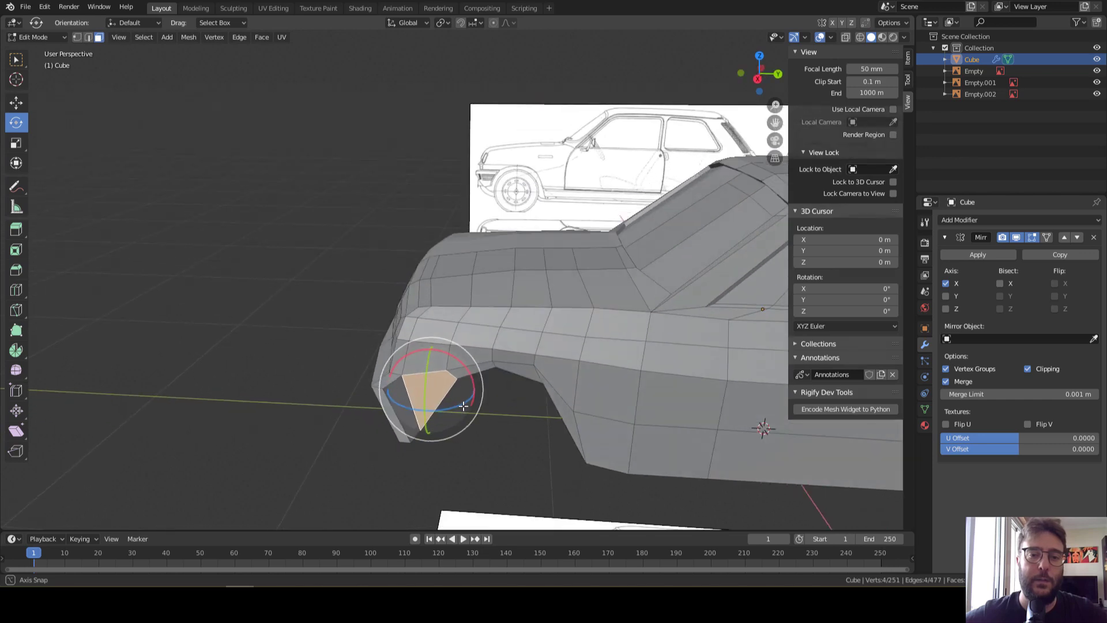
pyautogui.scroll(1, 463, 406)
pyautogui.rightClick(461, 403)
pyautogui.click(415, 403)
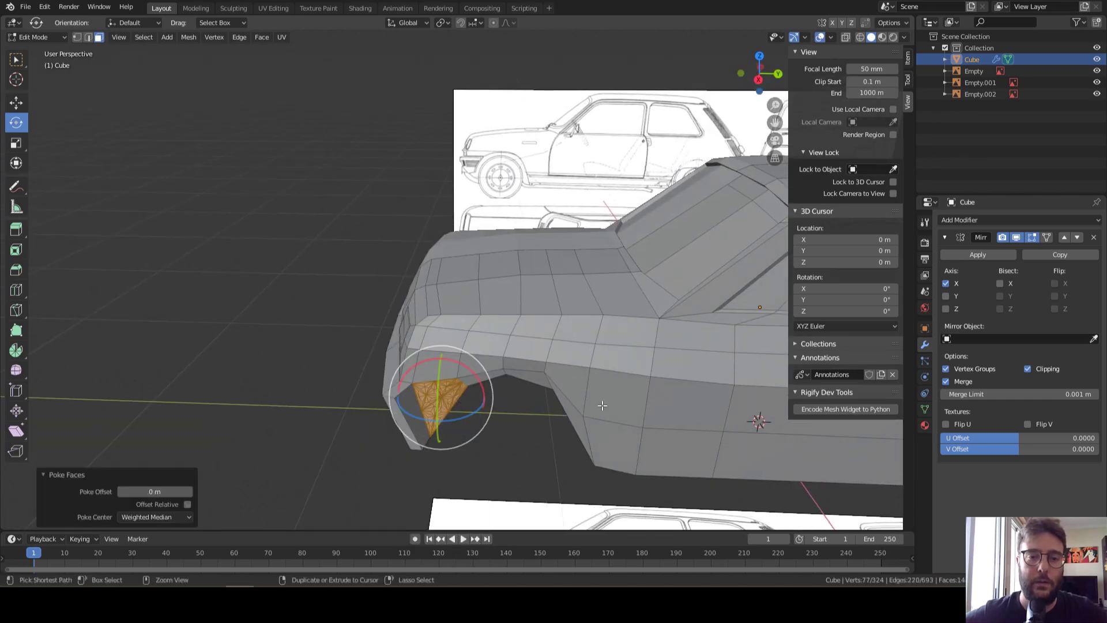
pyautogui.hotkey('ctrl', 'z')
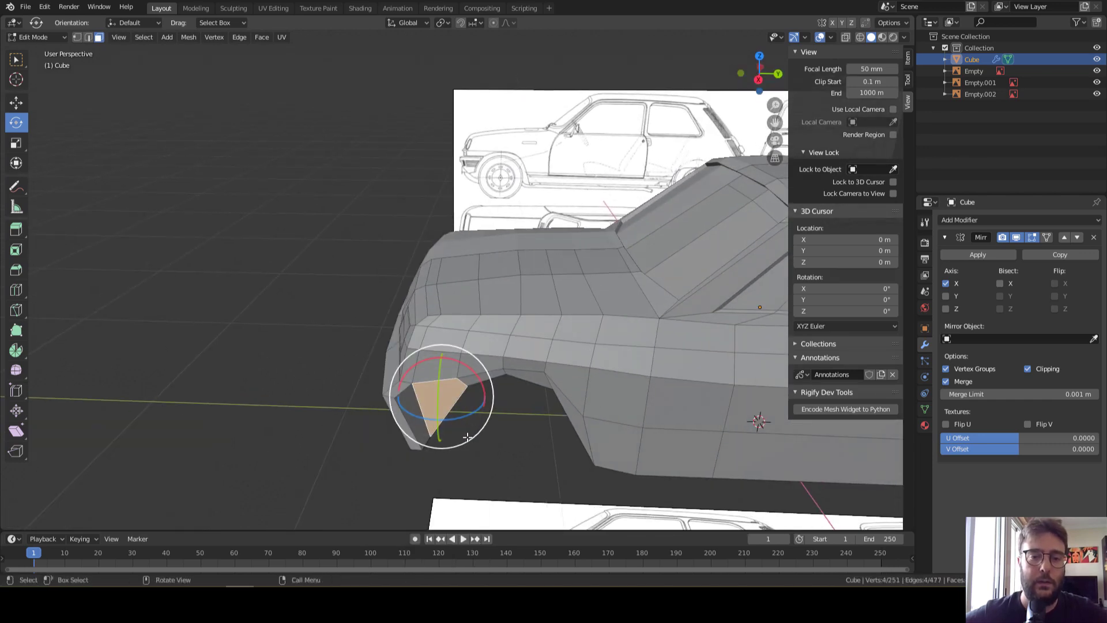
# Extrude the front corner face outward by 0.0777 m beside the wheel arch
pyautogui.moveTo(467, 438)
pyautogui.mouseDown(button='middle')
pyautogui.moveTo(505, 448)
pyautogui.moveTo(611, 429)
pyautogui.moveTo(582, 374)
pyautogui.moveTo(618, 414)
pyautogui.moveTo(616, 391)
pyautogui.moveTo(510, 449)
pyautogui.mouseUp(button='middle')
pyautogui.press('e')
pyautogui.click(646, 430)
pyautogui.hotkey('alt', 'a')
pyautogui.moveTo(432, 385); pyautogui.dragTo(482, 382, button='middle')
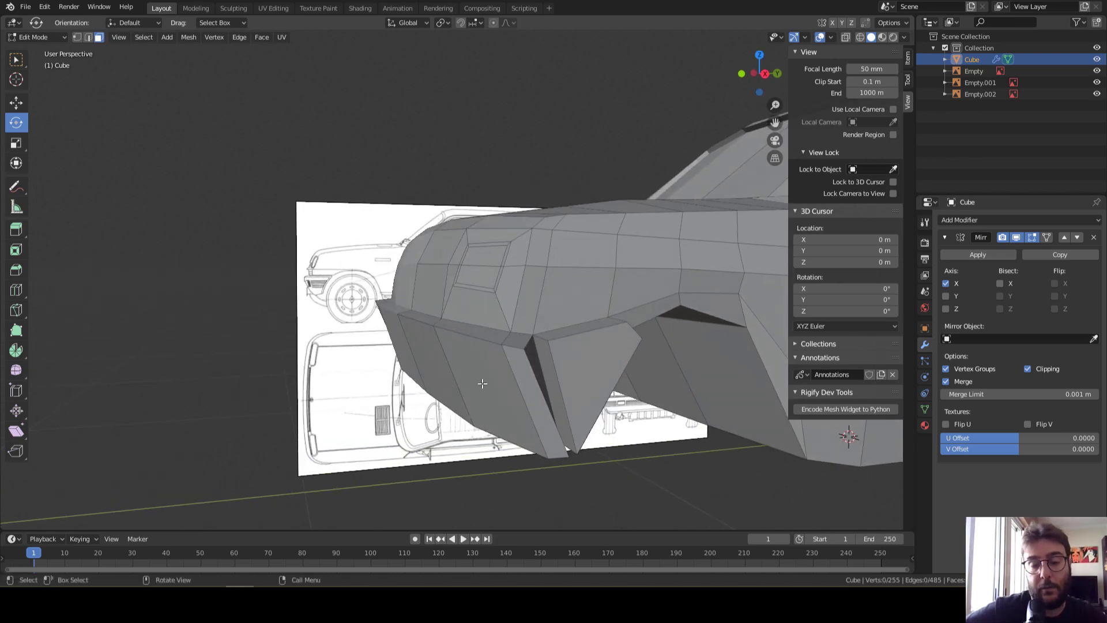
# Delete one lower front corner face and dissolve a thin strip face
pyautogui.click(547, 354)
pyautogui.moveTo(547, 354)
pyautogui.mouseDown(button='middle')
pyautogui.moveTo(435, 376)
pyautogui.moveTo(469, 383)
pyautogui.moveTo(450, 382)
pyautogui.mouseUp(button='middle')
pyautogui.press('x')
pyautogui.click(435, 376)
pyautogui.click(497, 369)
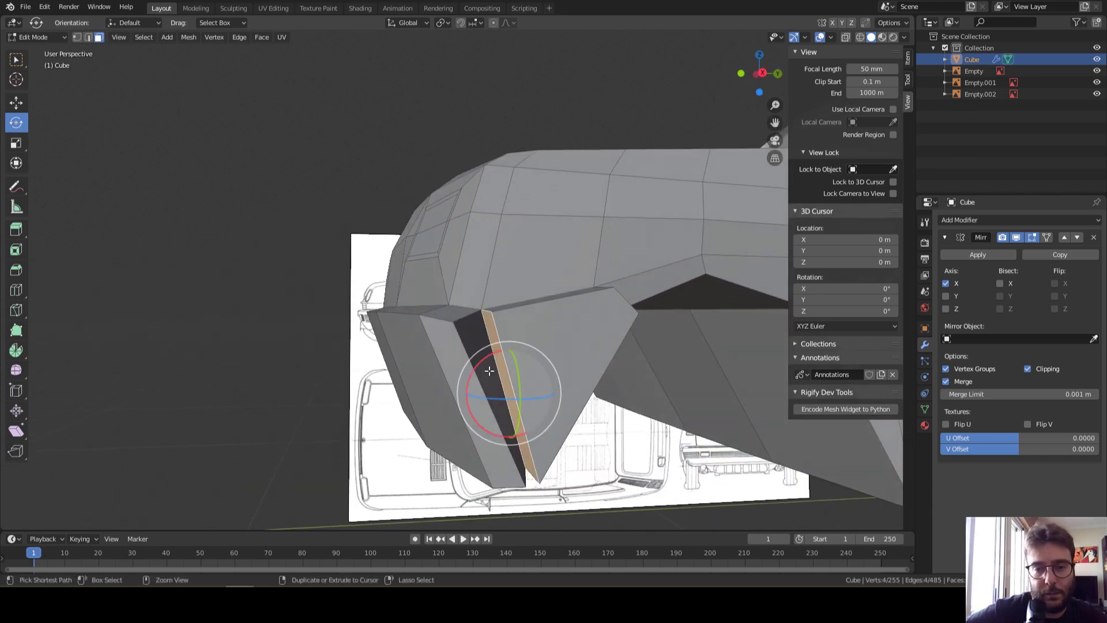
pyautogui.press('x')
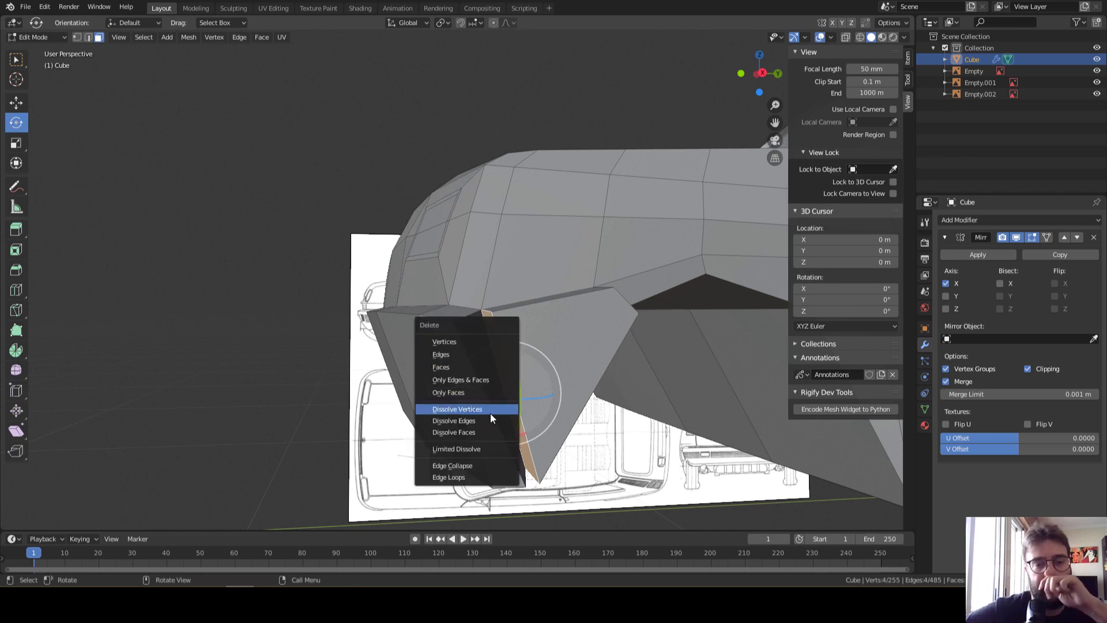
pyautogui.click(499, 431)
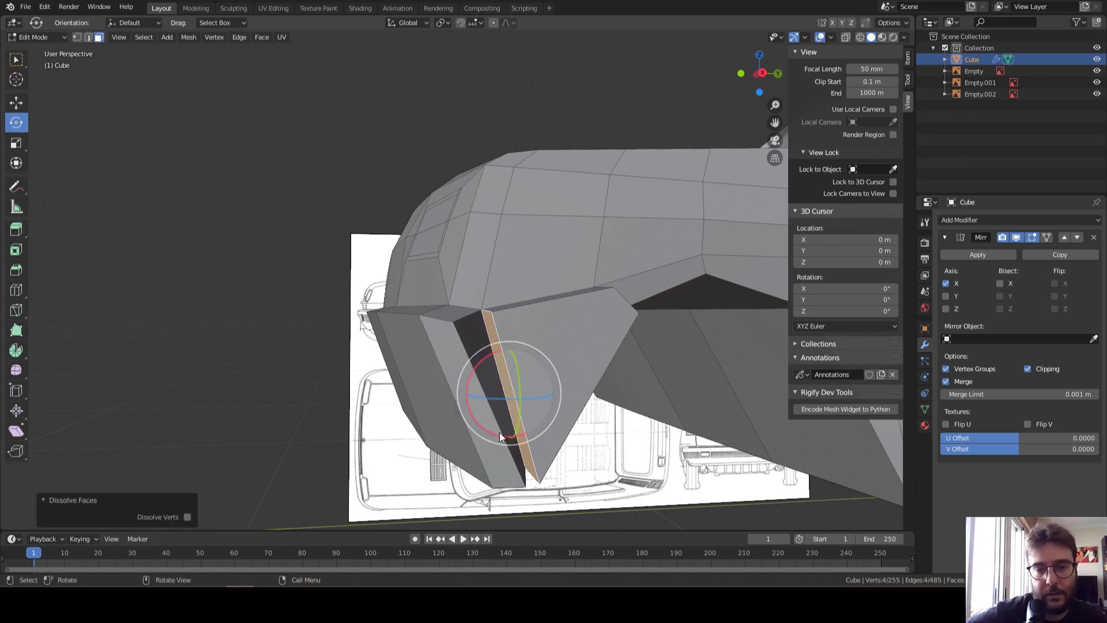
pyautogui.moveTo(500, 432); pyautogui.dragTo(602, 432, button='middle')
# Try dissolving a 2x2 block of upper faces into one, then undo it
pyautogui.click(673, 422)
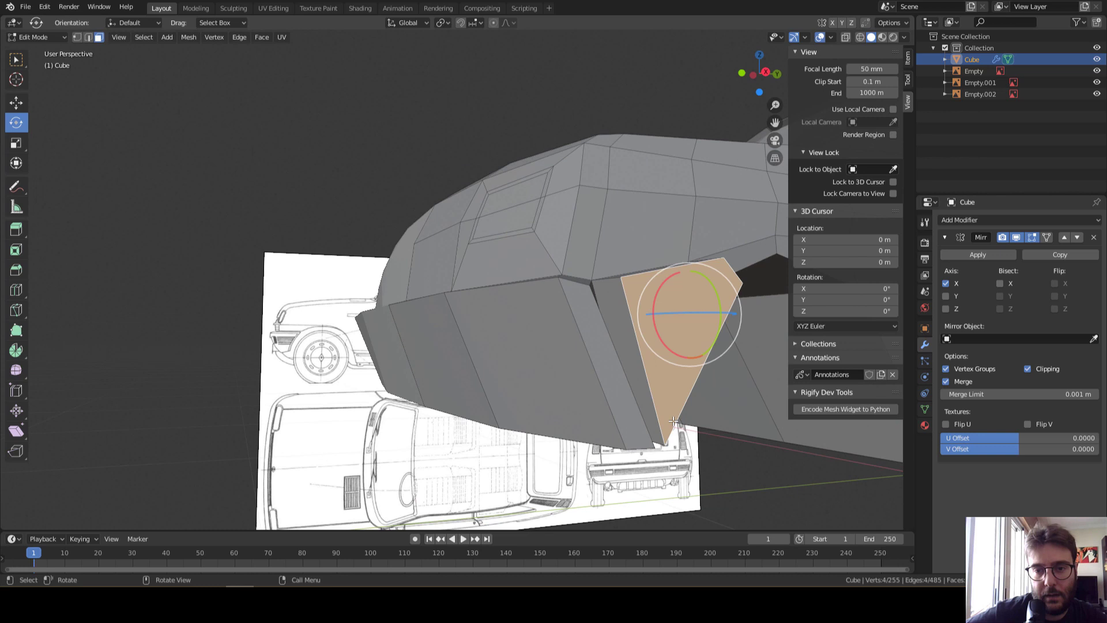
pyautogui.click(636, 376)
pyautogui.moveTo(636, 375); pyautogui.dragTo(623, 221, button='middle')
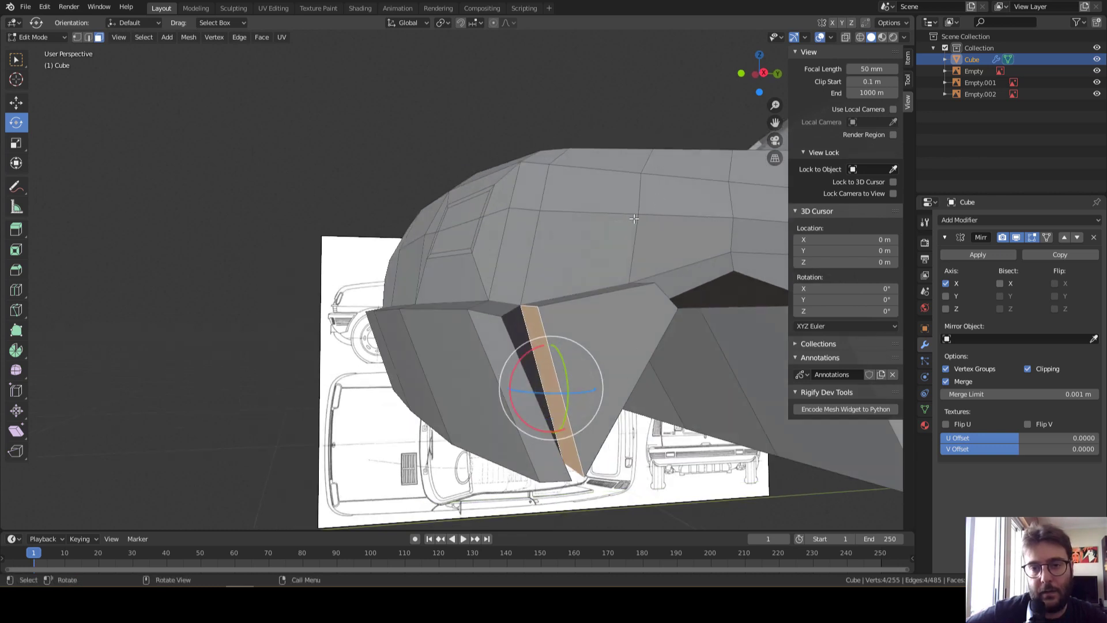
pyautogui.moveTo(634, 219); pyautogui.dragTo(567, 251)
pyautogui.press('x')
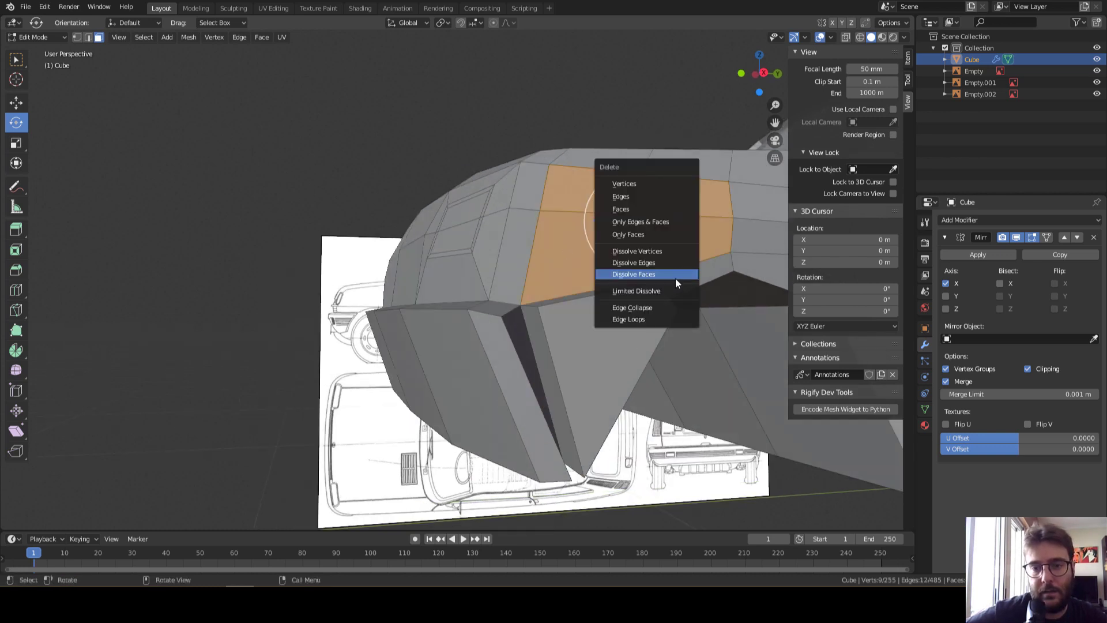
pyautogui.click(675, 278)
pyautogui.moveTo(675, 278); pyautogui.dragTo(683, 287, button='middle')
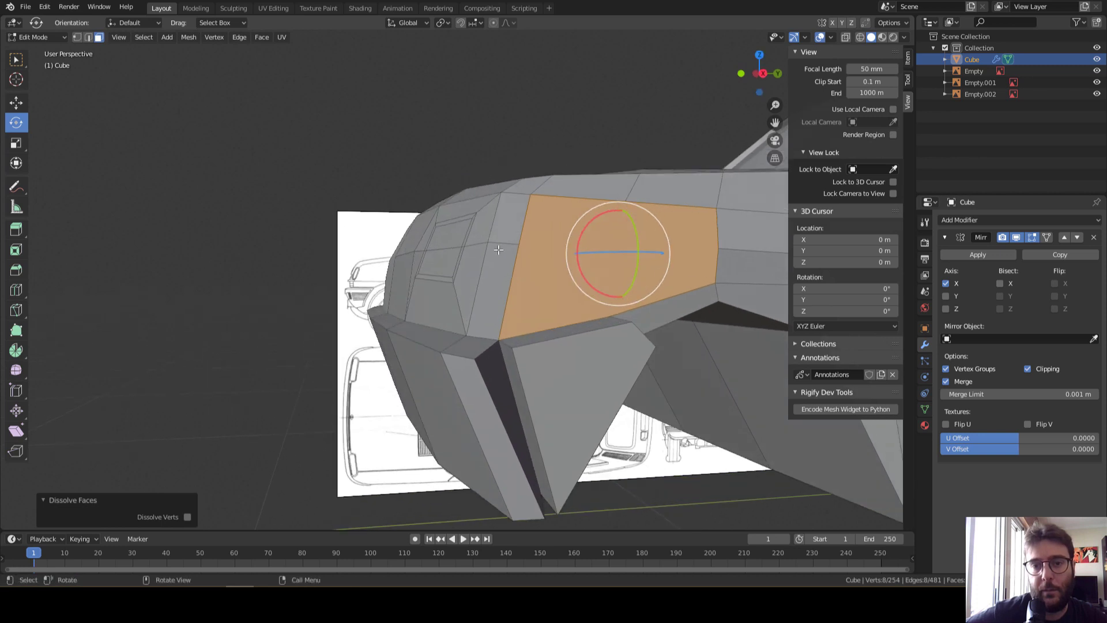
pyautogui.hotkey('ctrl', 'z')
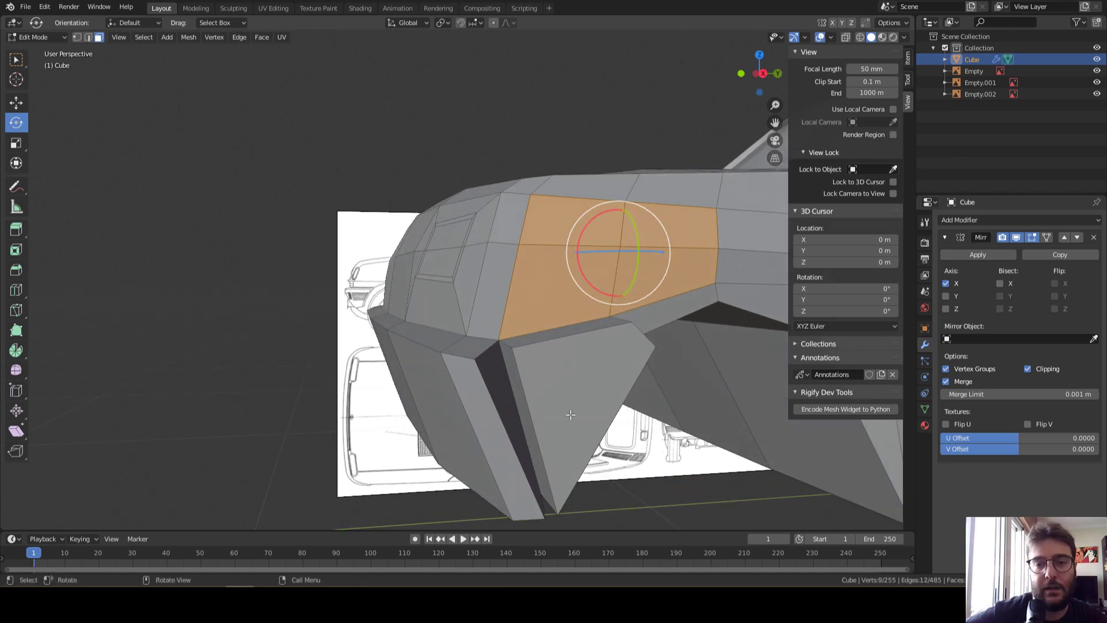
# Delete the thin strip face and the dark strip face beside the bumper extrusion
pyautogui.moveTo(536, 281); pyautogui.dragTo(595, 367, button='middle')
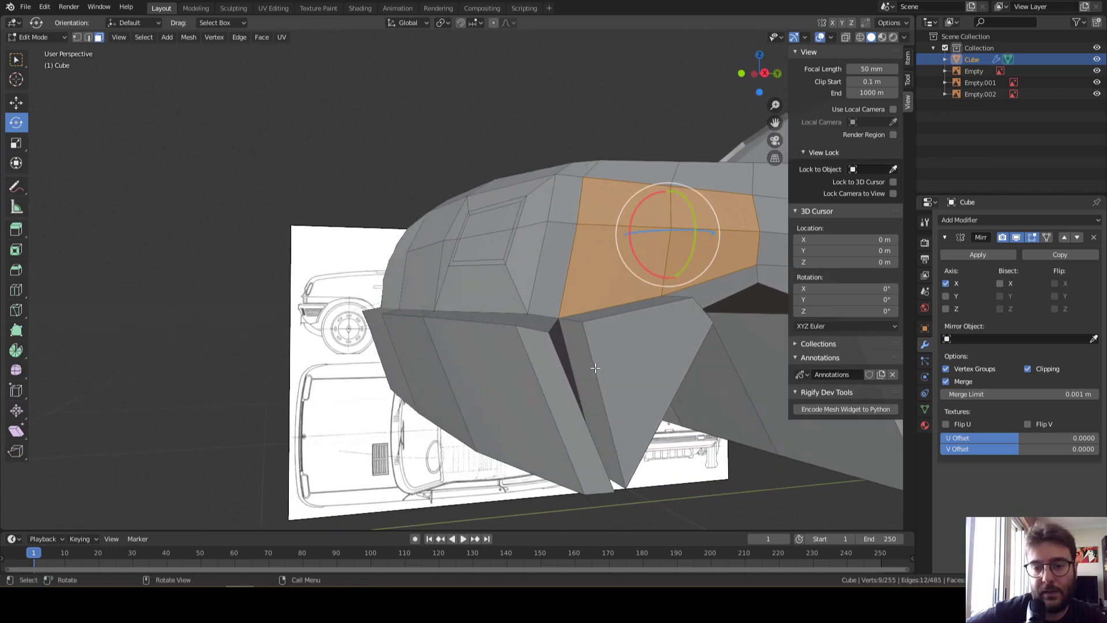
pyautogui.click(595, 368)
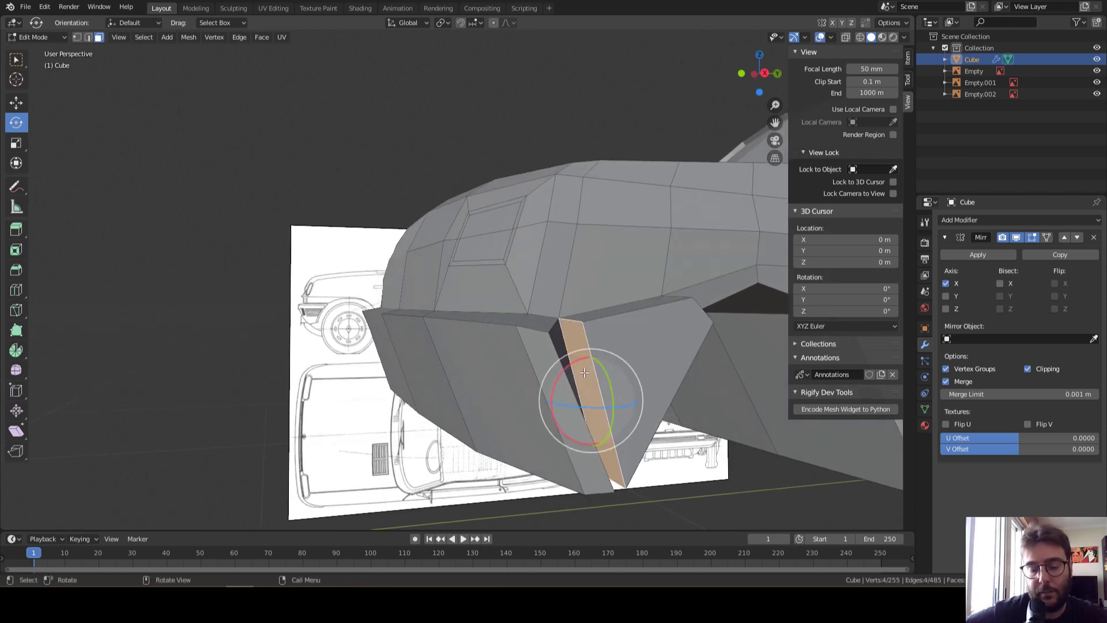
pyautogui.press('x')
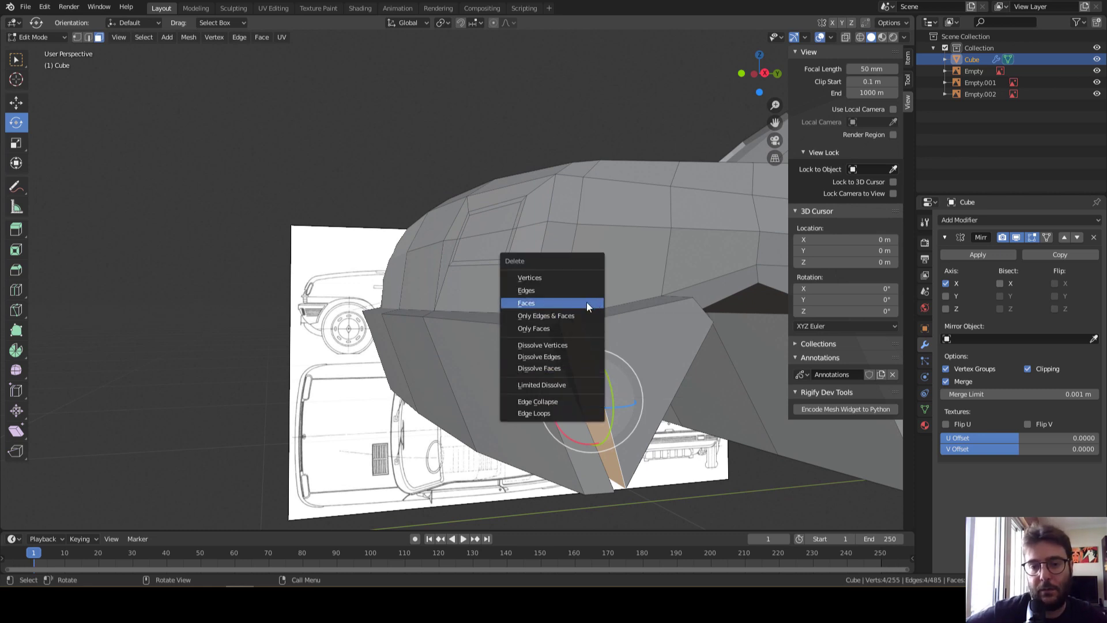
pyautogui.click(586, 302)
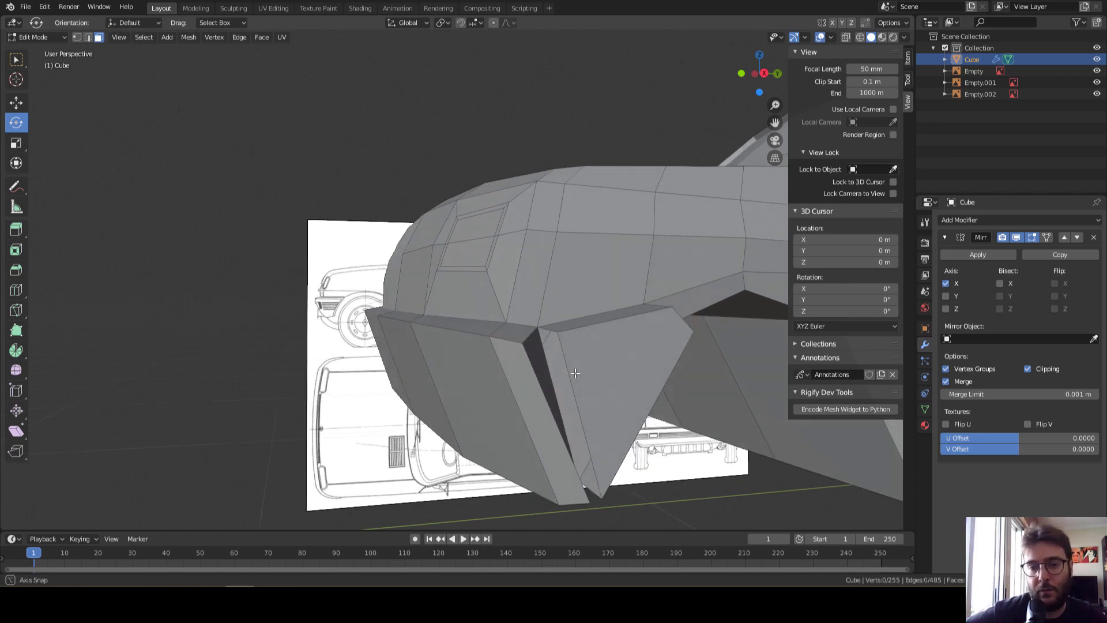
pyautogui.moveTo(587, 302); pyautogui.dragTo(560, 371, button='middle')
pyautogui.click(449, 362)
pyautogui.press('x')
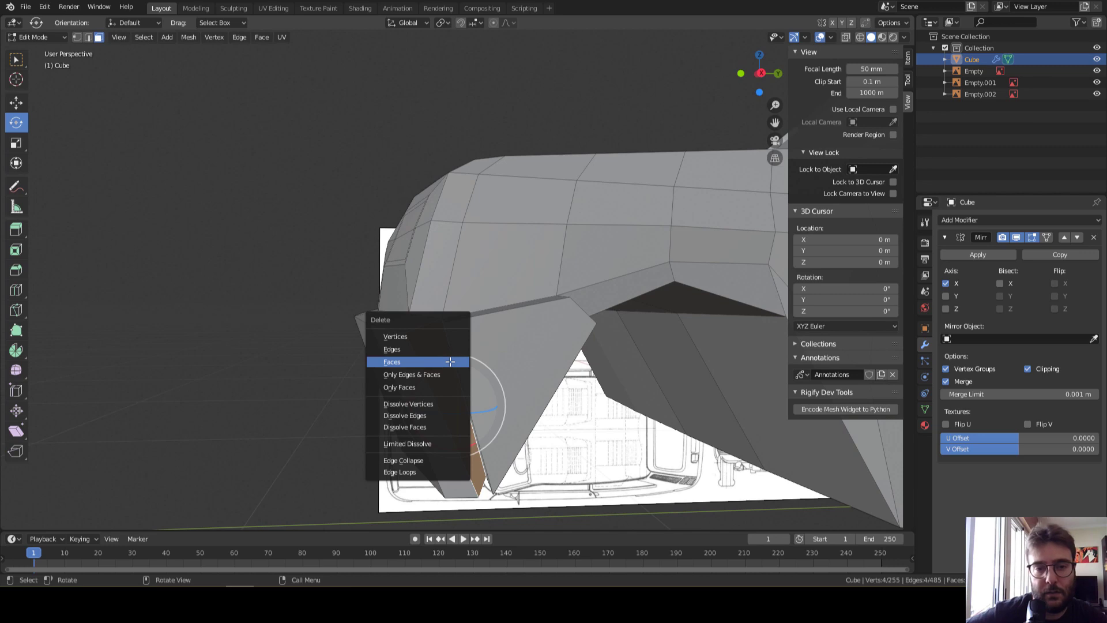
pyautogui.click(449, 366)
pyautogui.moveTo(450, 366); pyautogui.dragTo(592, 385, button='middle')
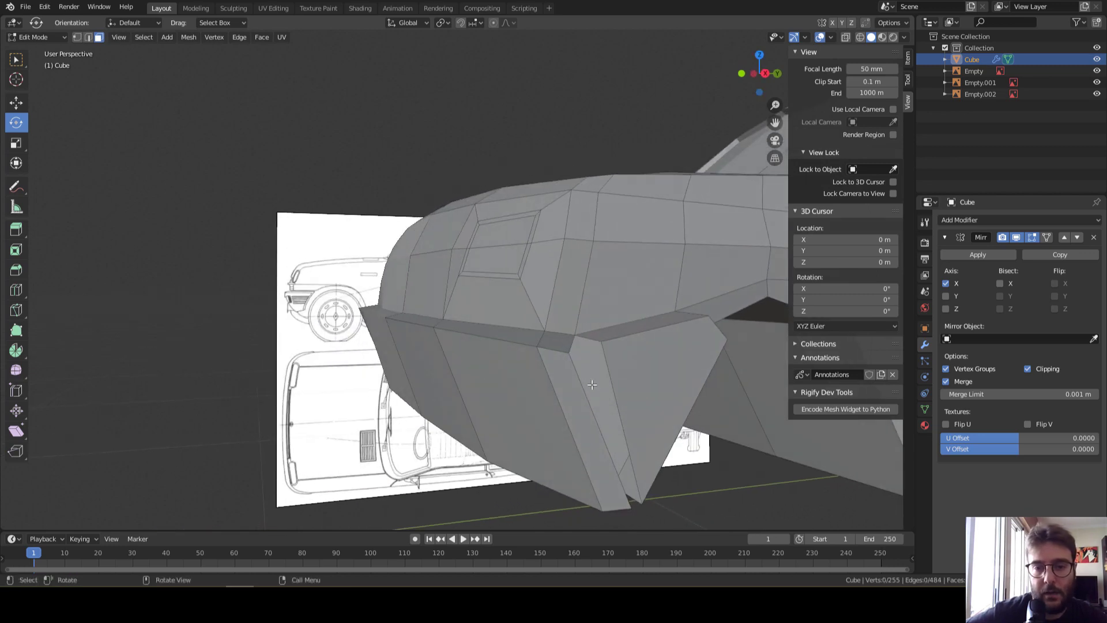
# Select two edges on the flap beneath the car body in edge mode
pyautogui.click(610, 380)
pyautogui.moveTo(660, 401); pyautogui.dragTo(543, 317, button='middle')
pyautogui.press('2')
pyautogui.click(450, 291)
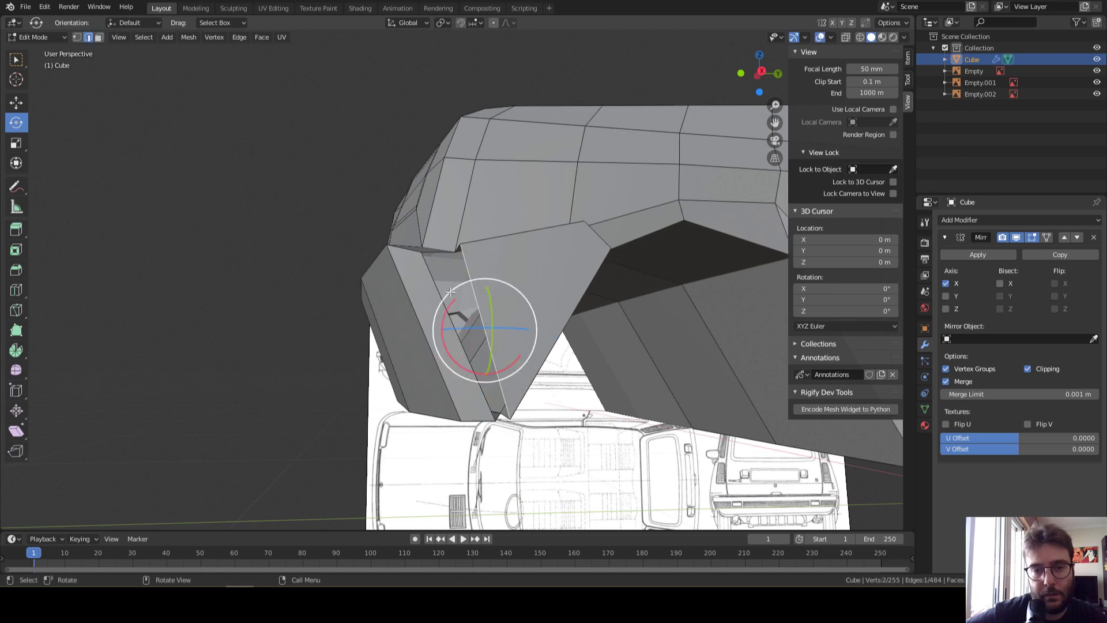
pyautogui.keyDown('shift'); pyautogui.click(431, 282); pyautogui.keyUp('shift')
pyautogui.moveTo(431, 282); pyautogui.dragTo(431, 116, button='middle')
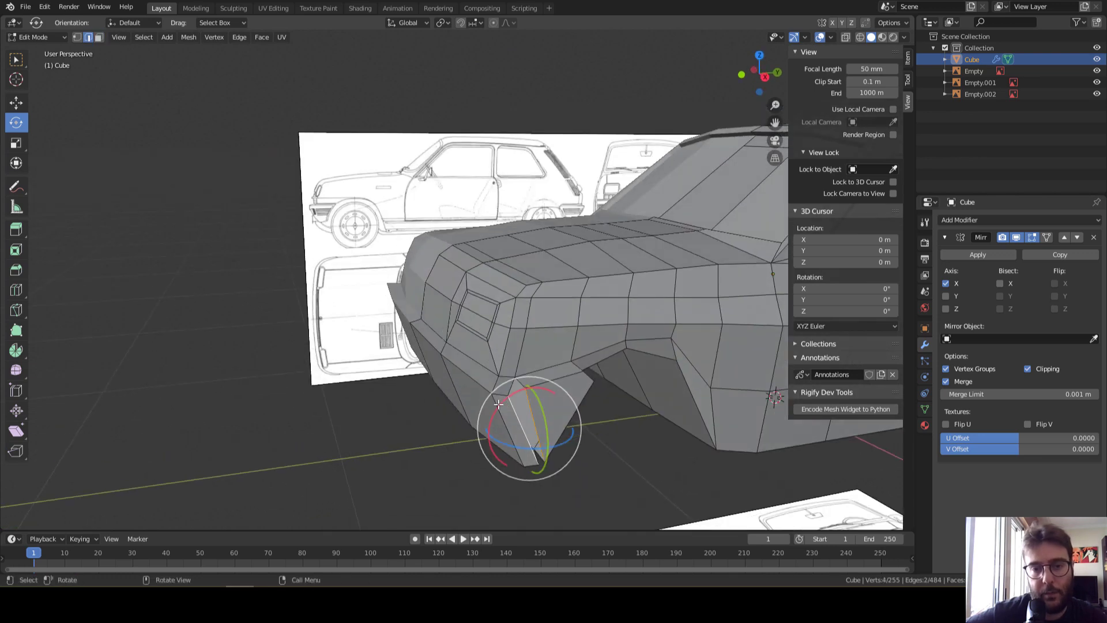
# Select a vertex pair on the lower body, trying and undoing a Merge At First
pyautogui.click(244, 39)
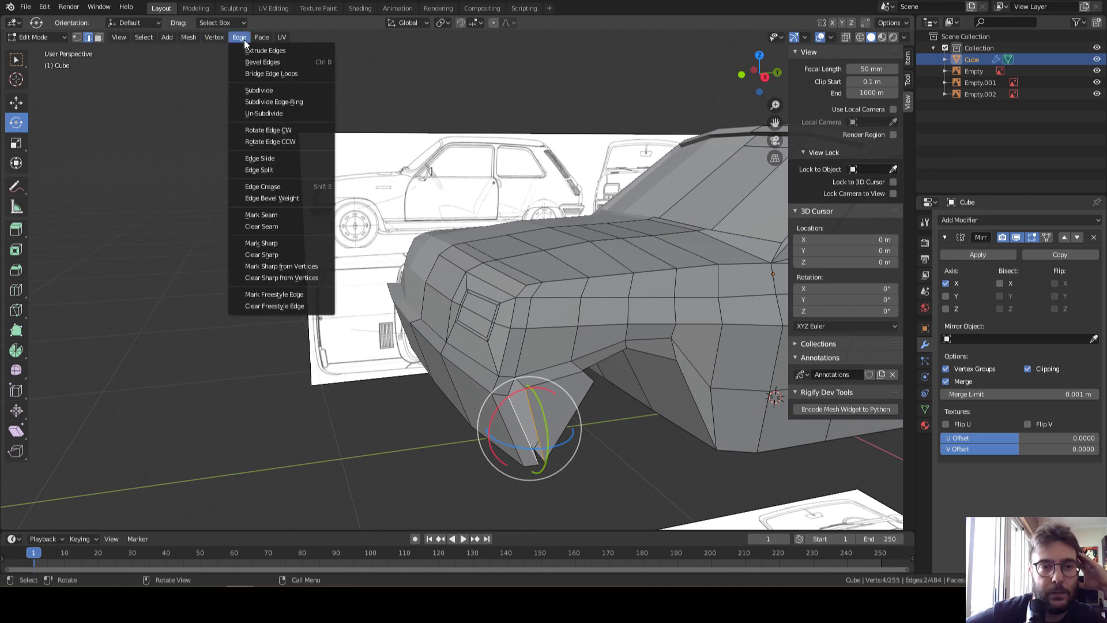
pyautogui.hotkey('ctrl', 'z')
pyautogui.press('1')
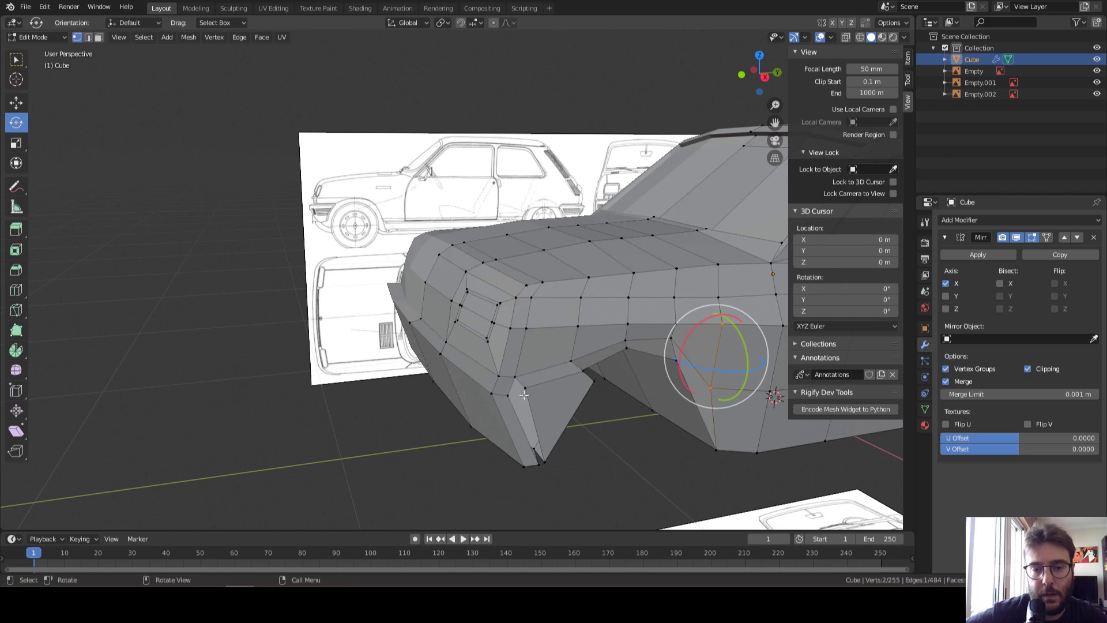
pyautogui.click(520, 398)
pyautogui.scroll(2, 538, 410)
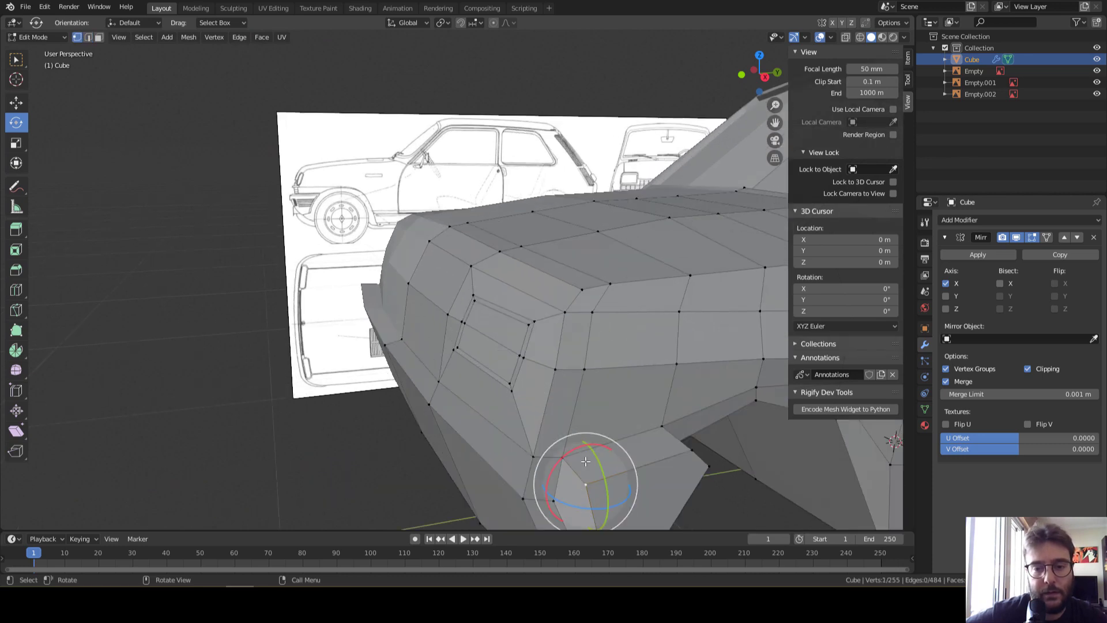
pyautogui.moveTo(585, 461); pyautogui.dragTo(159, 195, button='middle')
pyautogui.click(18, 61)
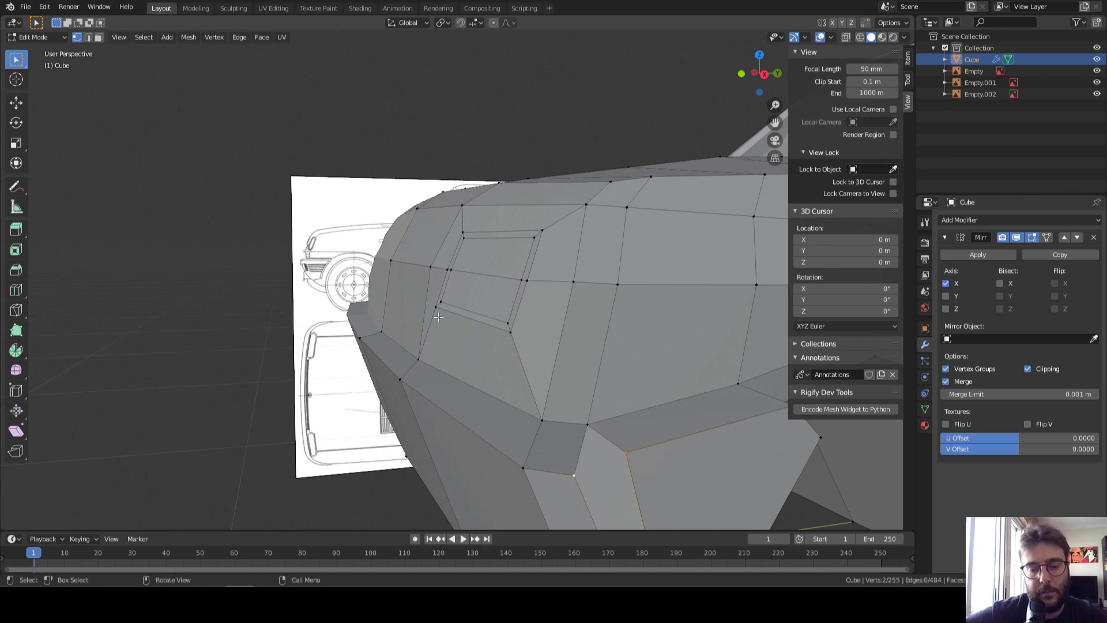
pyautogui.press('m')
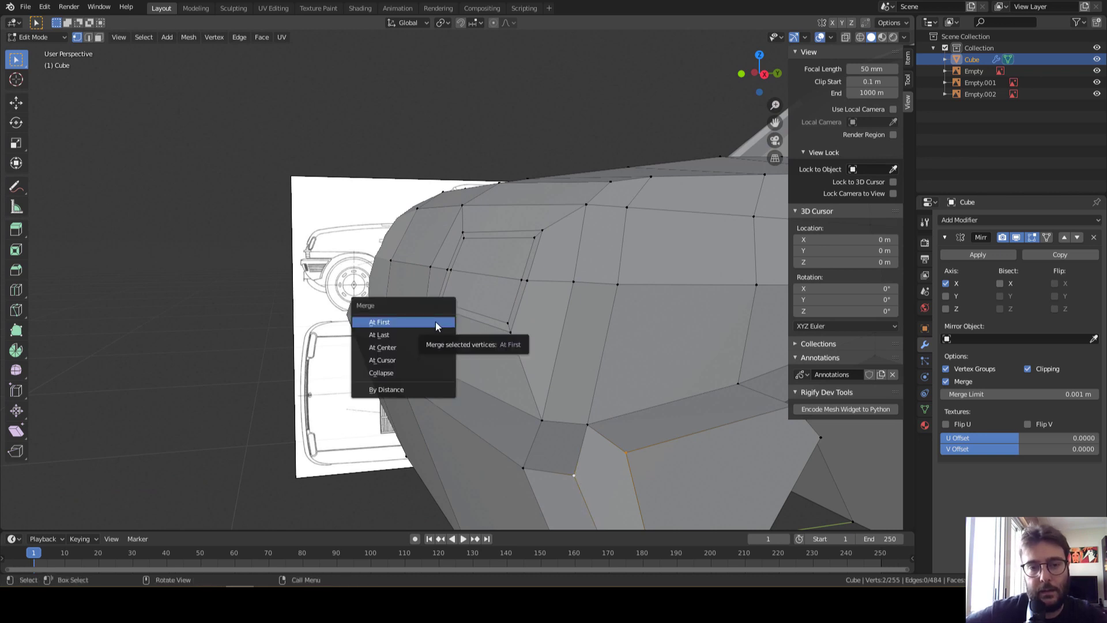
pyautogui.click(436, 323)
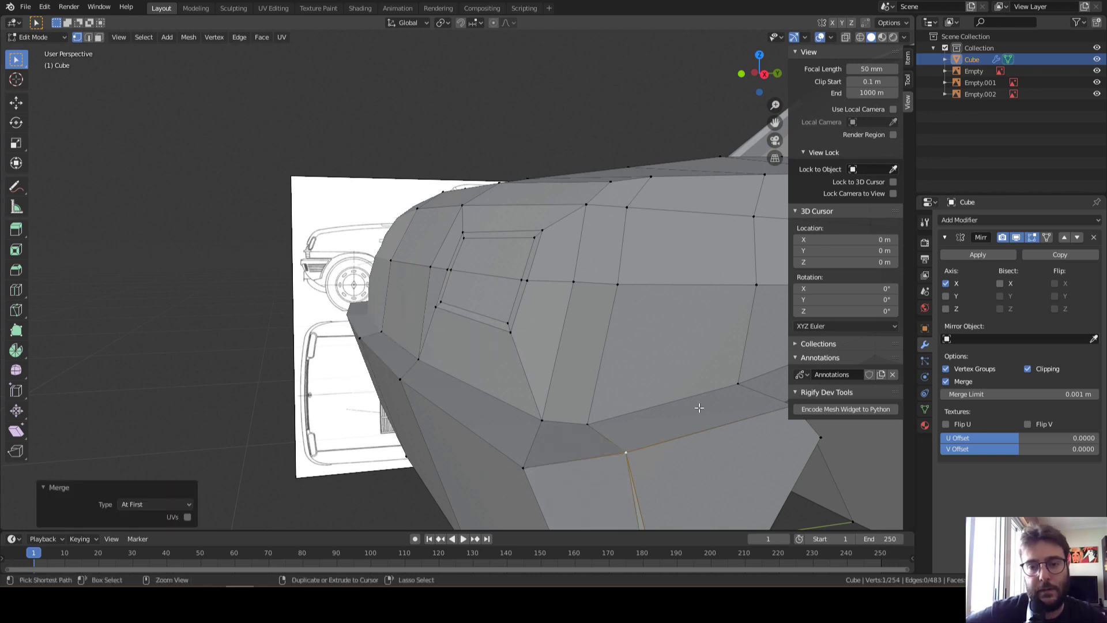
pyautogui.hotkey('ctrl', 'z')
# Merge that vertex pair and a second pair At Center
pyautogui.click(188, 38)
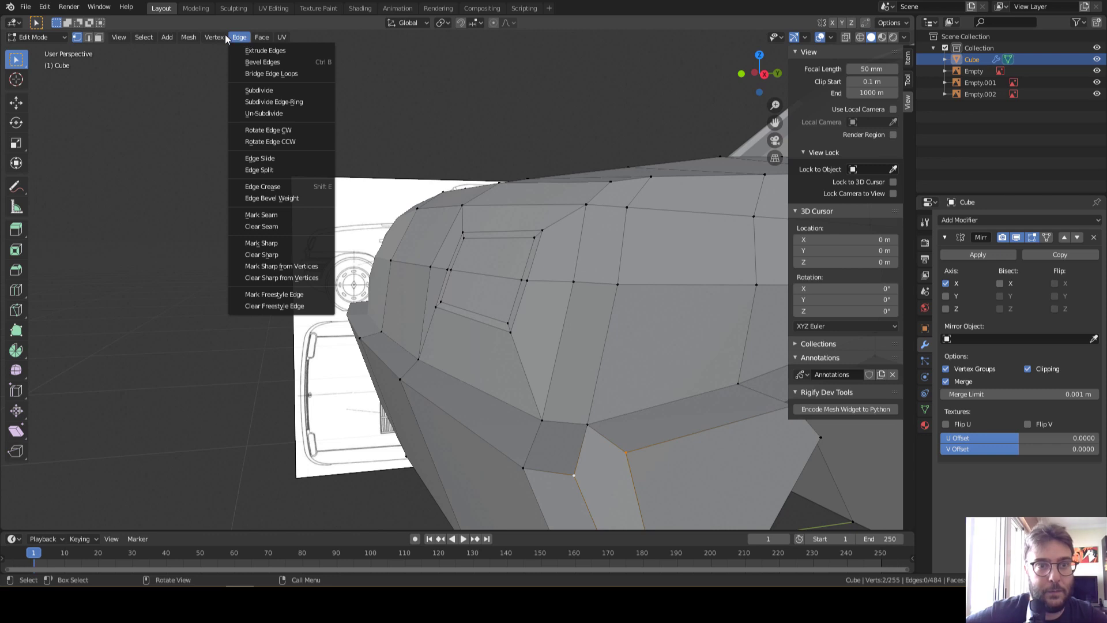
pyautogui.moveTo(240, 214)
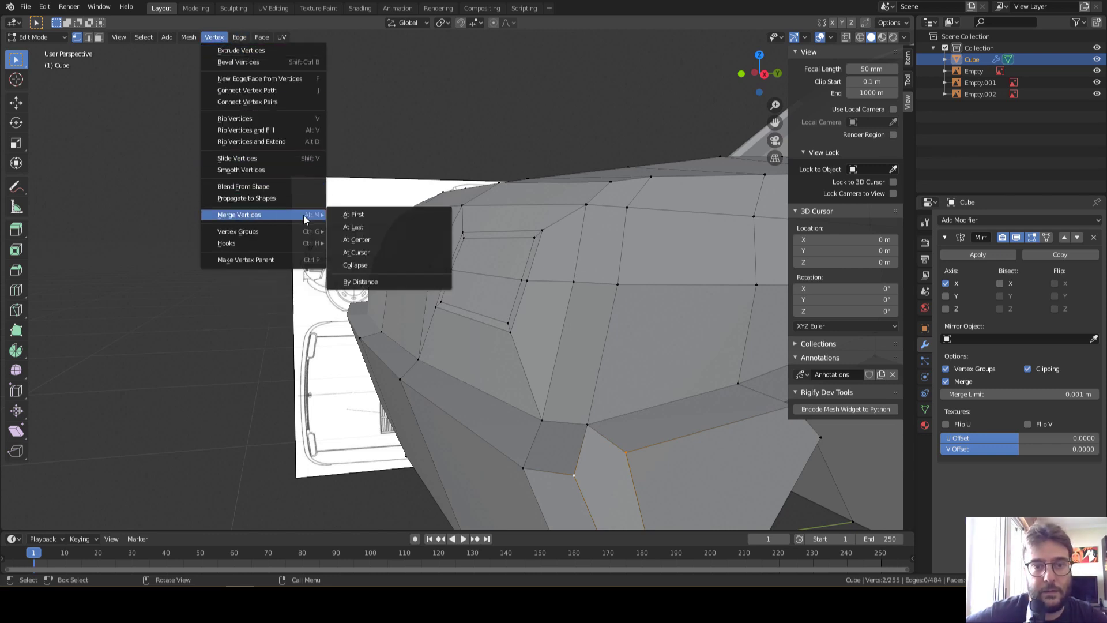
pyautogui.click(407, 245)
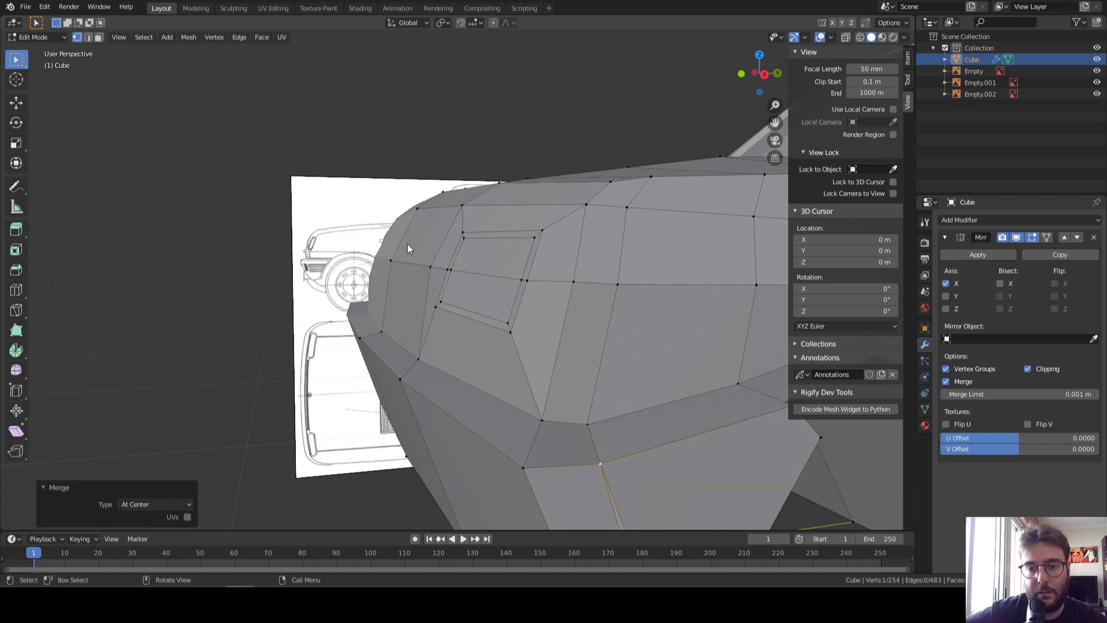
pyautogui.moveTo(661, 435)
pyautogui.mouseDown(button='middle')
pyautogui.moveTo(672, 448)
pyautogui.moveTo(551, 381)
pyautogui.mouseUp(button='middle')
pyautogui.click(555, 382)
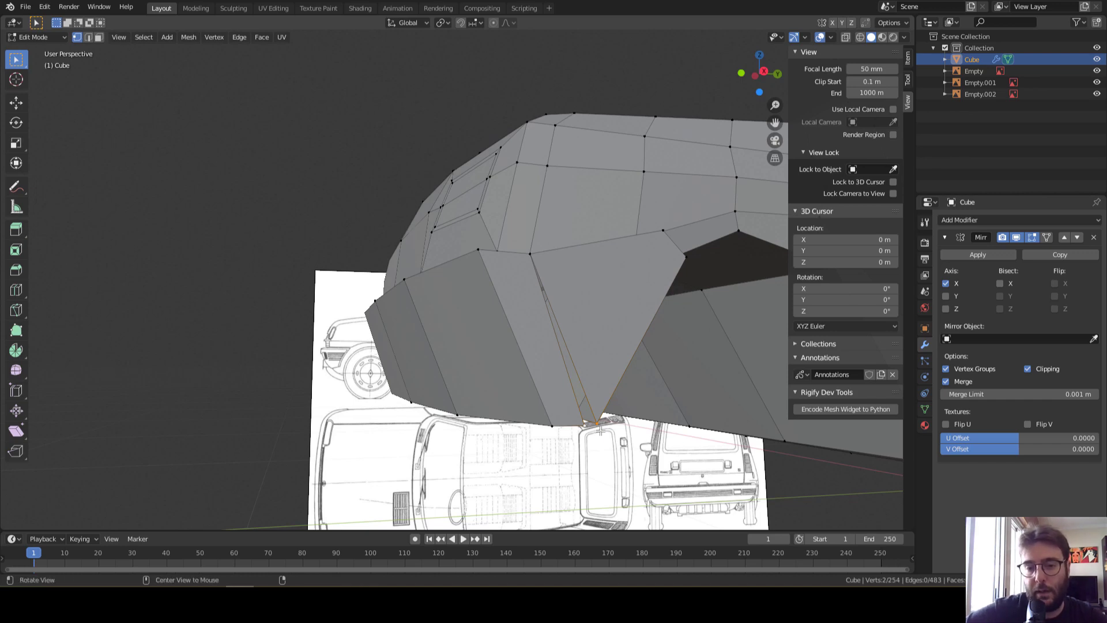
pyautogui.hotkey('alt', 'm')
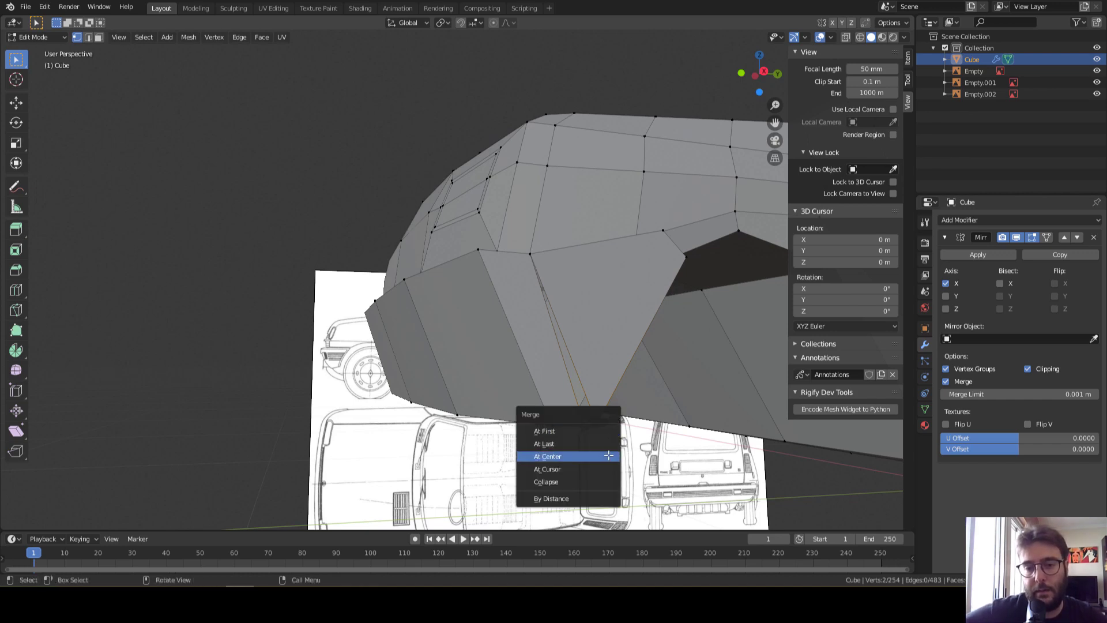
pyautogui.click(547, 456)
pyautogui.moveTo(531, 456)
pyautogui.mouseDown(button='middle')
pyautogui.moveTo(638, 477)
pyautogui.moveTo(646, 491)
pyautogui.moveTo(563, 484)
pyautogui.moveTo(318, 419)
pyautogui.mouseUp(button='middle')
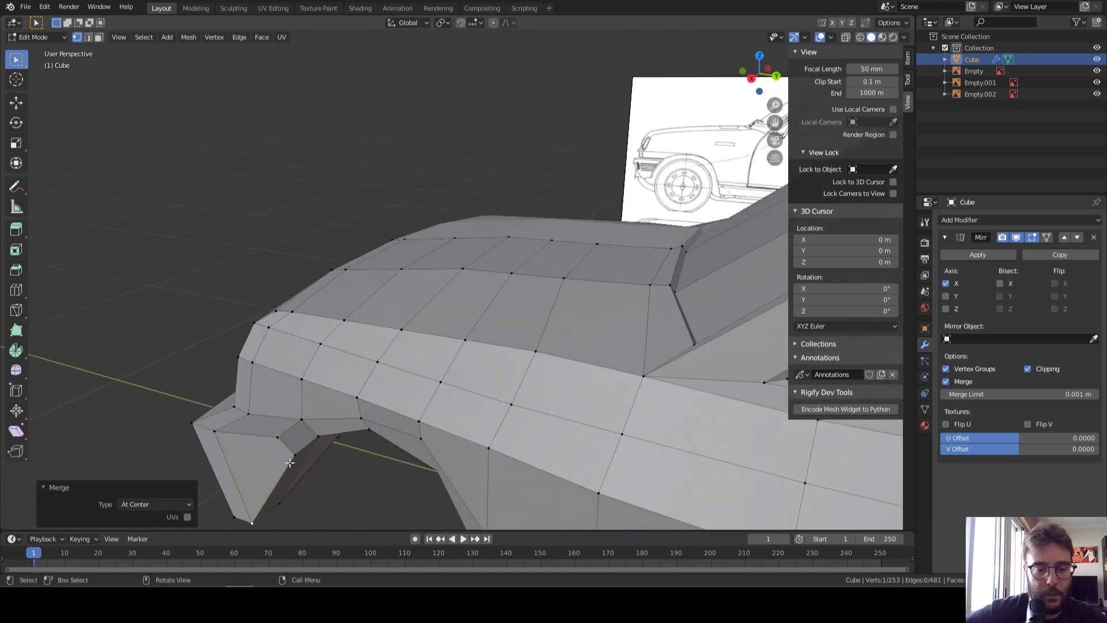
# Move a lower-body edge inward along the X axis
pyautogui.press('2')
pyautogui.click(285, 453)
pyautogui.moveTo(286, 453)
pyautogui.mouseDown(button='middle')
pyautogui.moveTo(267, 462)
pyautogui.moveTo(248, 437)
pyautogui.mouseUp(button='middle')
pyautogui.press('g')
pyautogui.press('x')
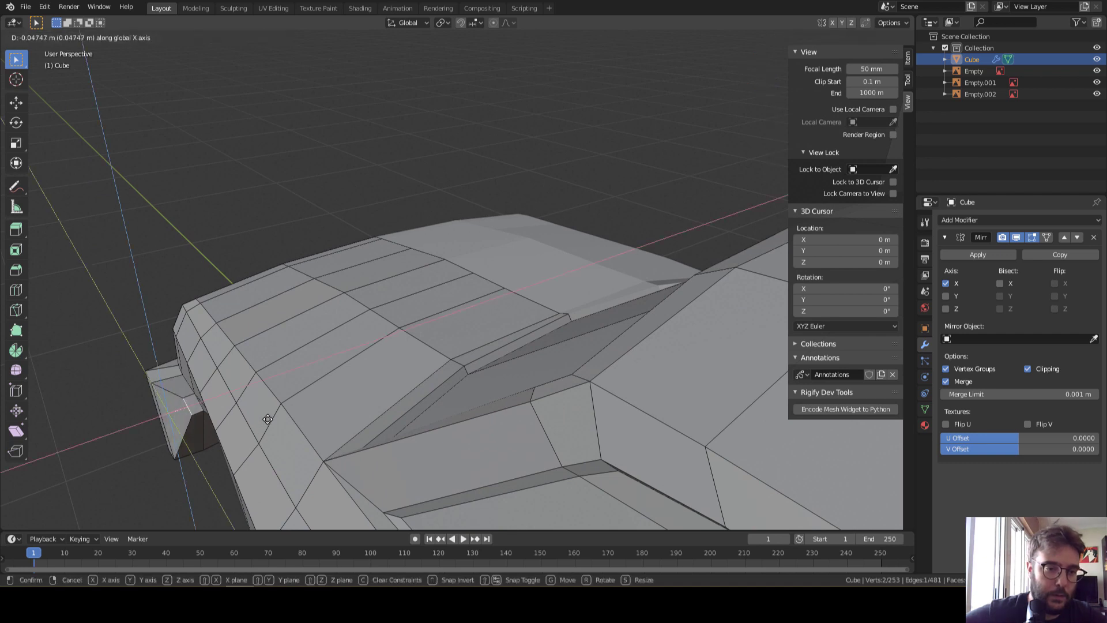
pyautogui.click(269, 418)
pyautogui.moveTo(269, 418)
pyautogui.mouseDown(button='middle')
pyautogui.moveTo(223, 413)
pyautogui.moveTo(158, 324)
pyautogui.mouseUp(button='middle')
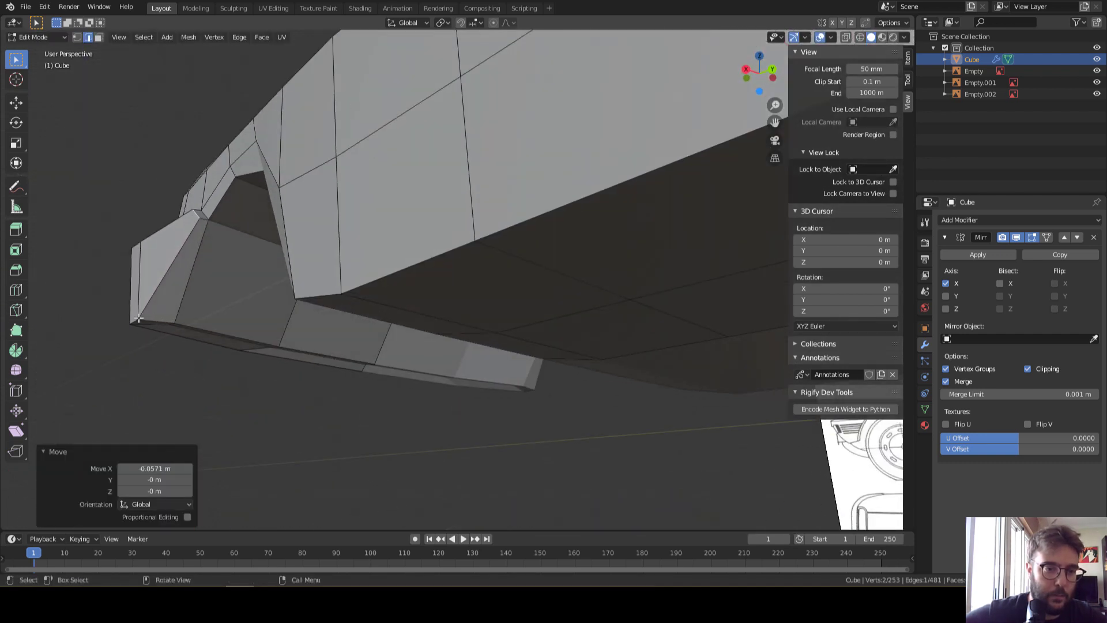
# Shift the corner vertex under the body along Y, then -0.0349 m along X
pyautogui.press('1')
pyautogui.click(139, 318)
pyautogui.press('g')
pyautogui.press('y')
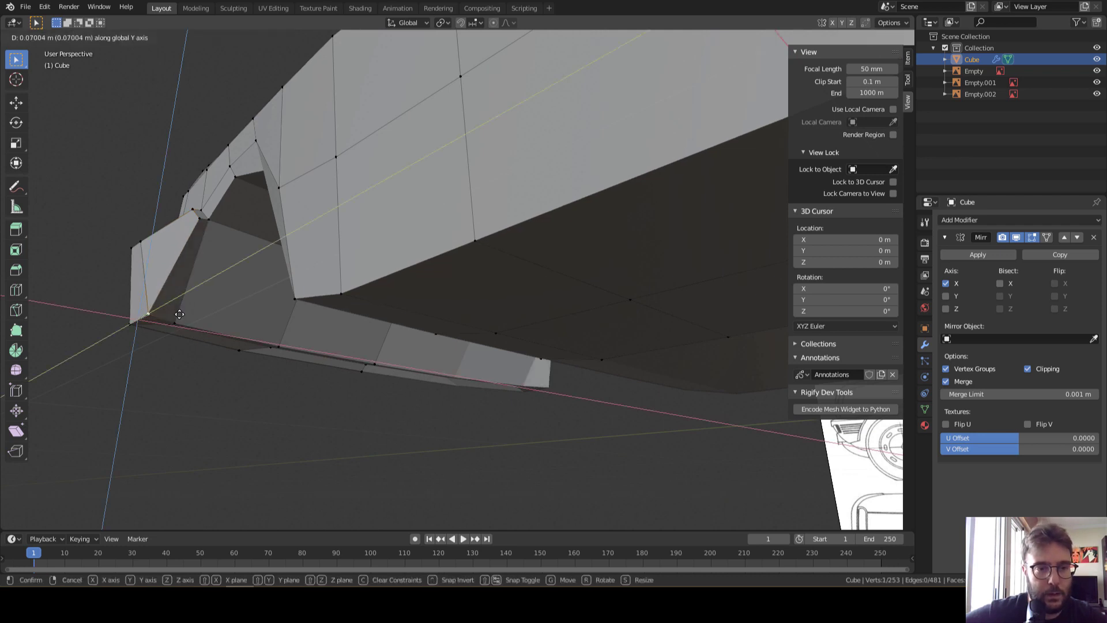
pyautogui.click(176, 332)
pyautogui.moveTo(176, 332)
pyautogui.mouseDown(button='middle')
pyautogui.moveTo(136, 297)
pyautogui.moveTo(227, 339)
pyautogui.moveTo(289, 328)
pyautogui.moveTo(289, 304)
pyautogui.mouseUp(button='middle')
pyautogui.press('g')
pyautogui.press('x')
pyautogui.click(151, 302)
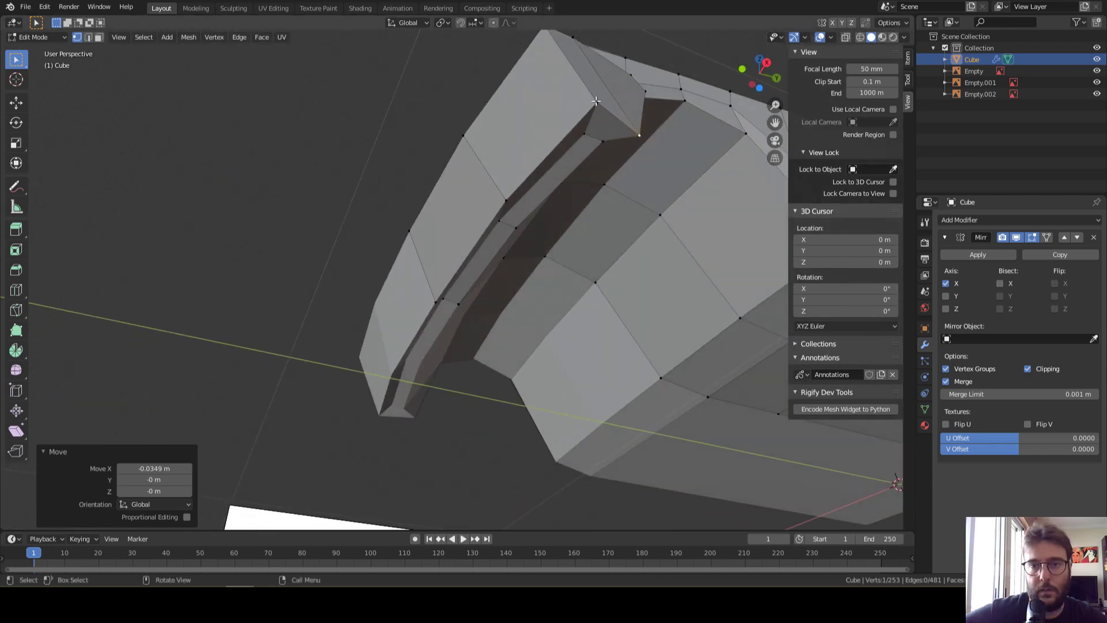
pyautogui.moveTo(596, 101)
pyautogui.mouseDown(button='middle')
pyautogui.moveTo(650, 259)
pyautogui.moveTo(704, 164)
pyautogui.mouseUp(button='middle')
# In X-ray top view, move the lower corner edges onto the blueprint outline
pyautogui.click(759, 59)
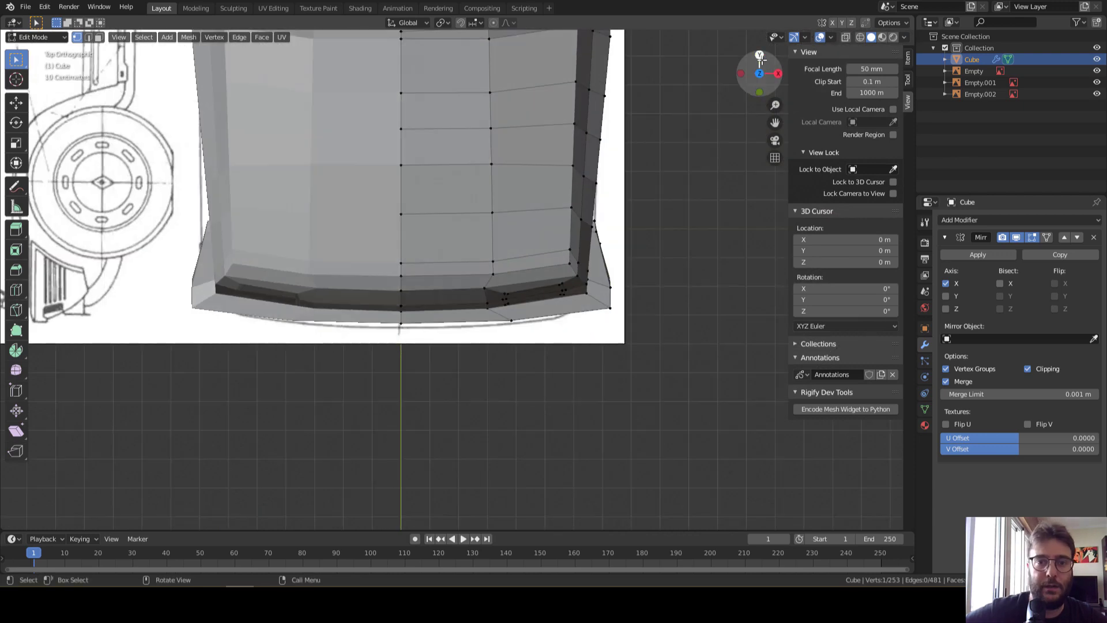
pyautogui.scroll(2, 706, 213)
pyautogui.scroll(2, 677, 275)
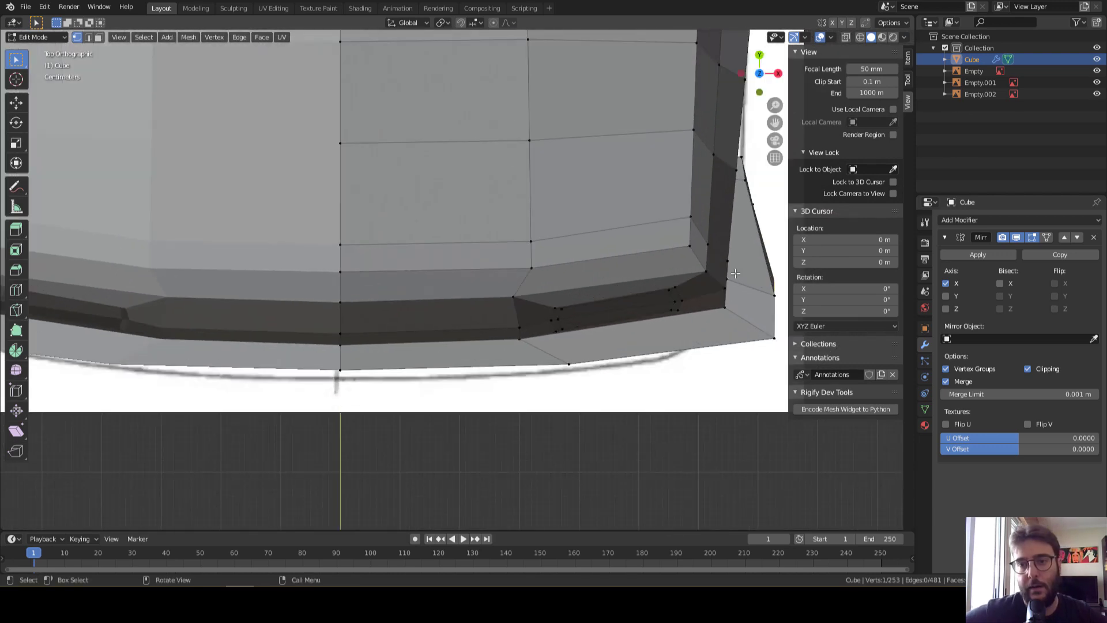
pyautogui.hotkey('alt', 'z')
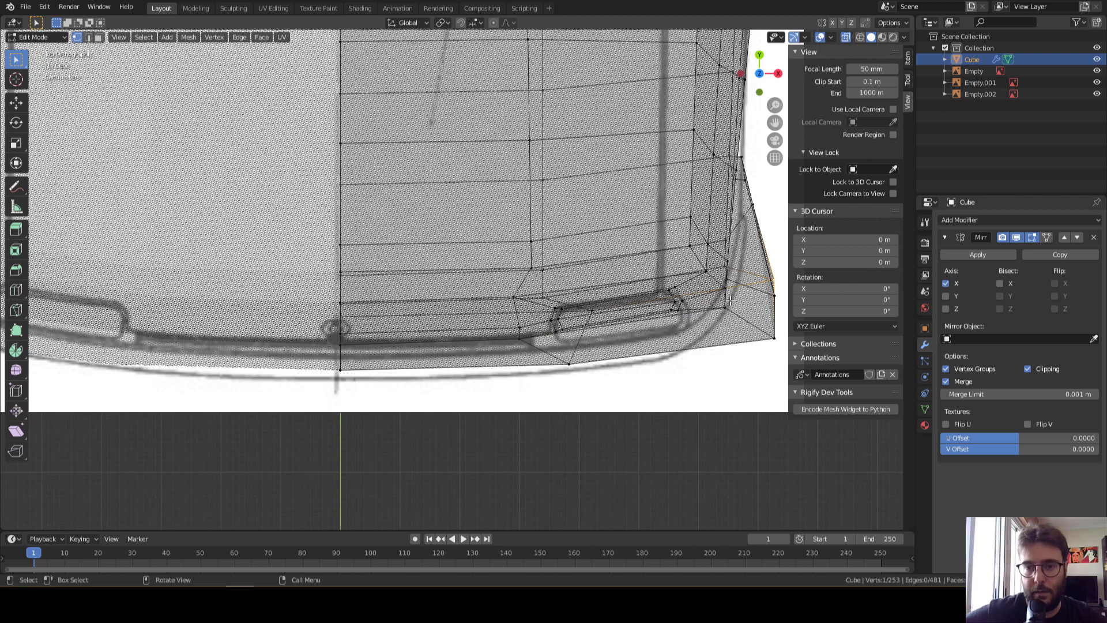
pyautogui.moveTo(715, 317); pyautogui.dragTo(725, 315)
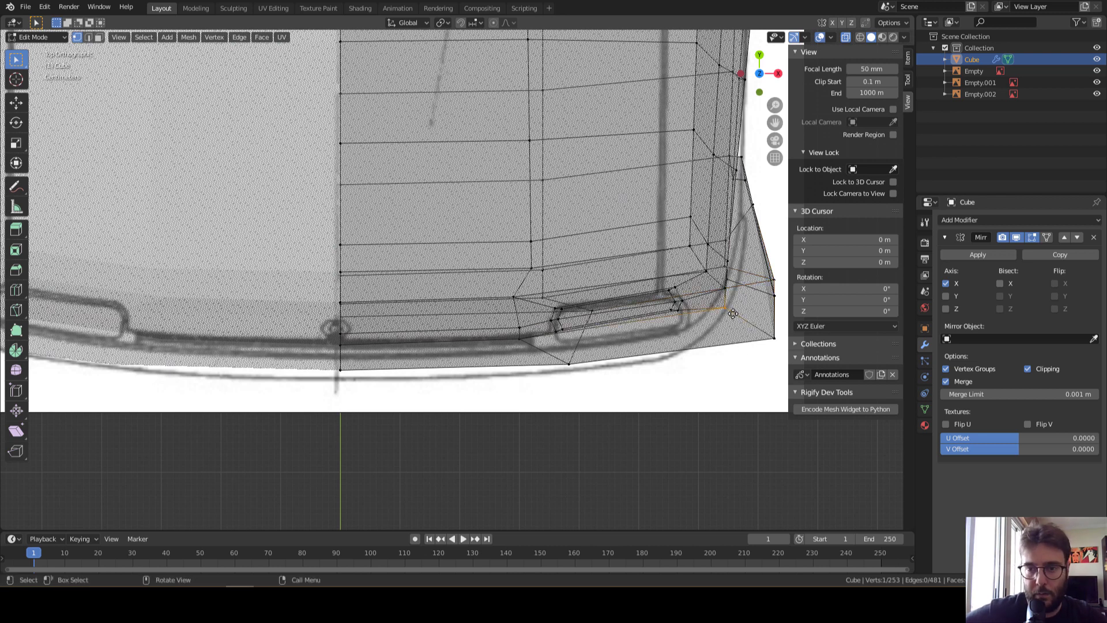
pyautogui.press('g')
pyautogui.click(726, 311)
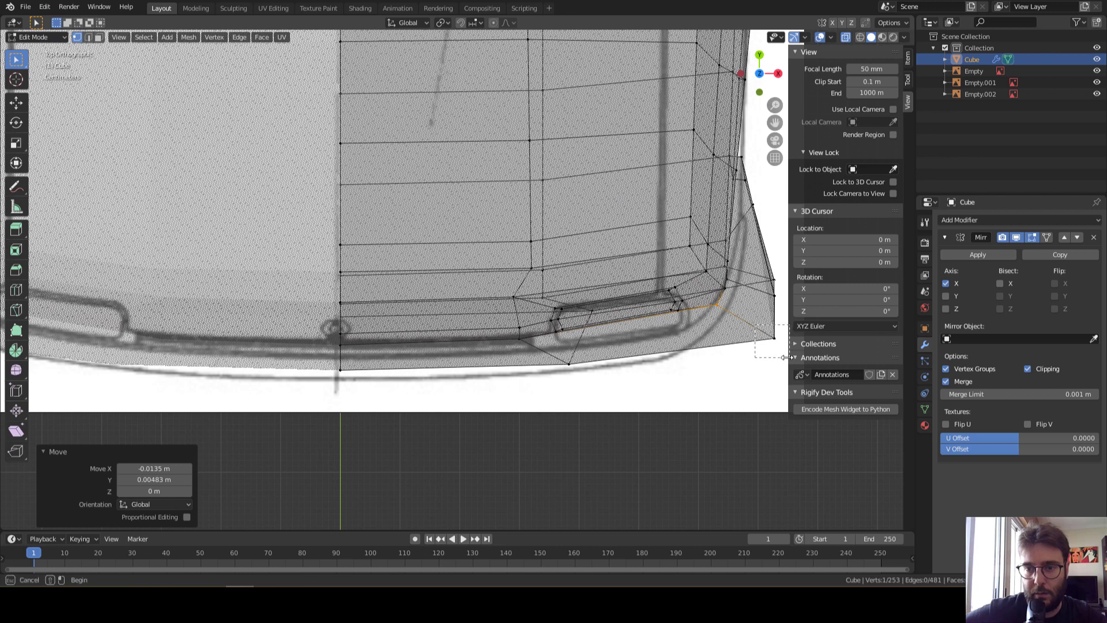
# Place the outer corner vertex and two adjacent corner vertices on the blueprint outline
pyautogui.moveTo(784, 357); pyautogui.dragTo(784, 357)
pyautogui.press('g')
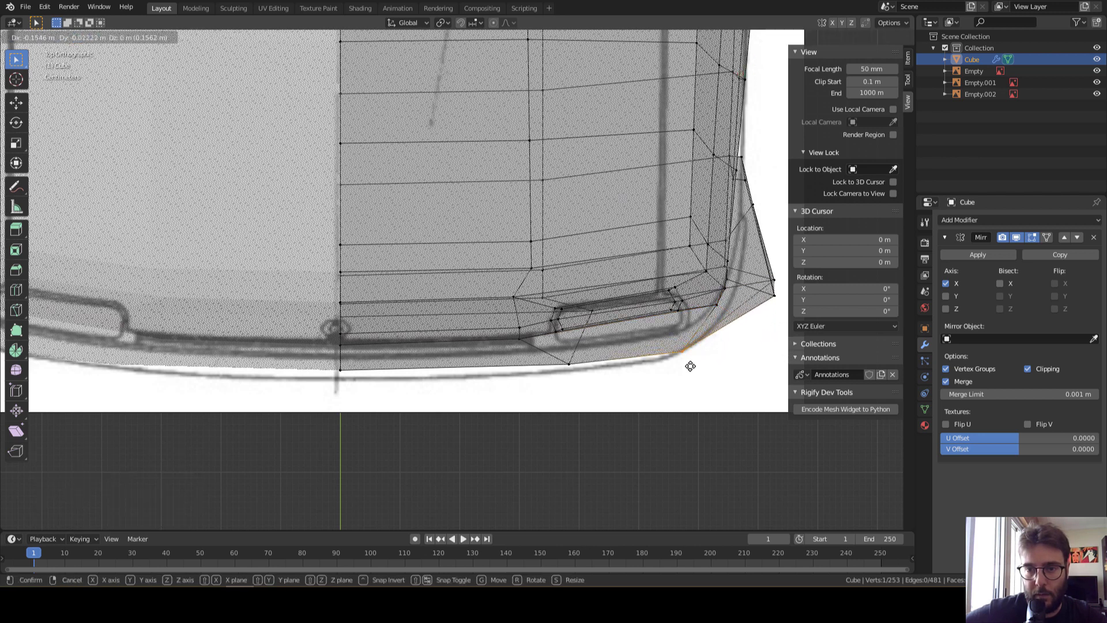
pyautogui.click(701, 358)
pyautogui.moveTo(781, 310); pyautogui.dragTo(781, 310)
pyautogui.press('g')
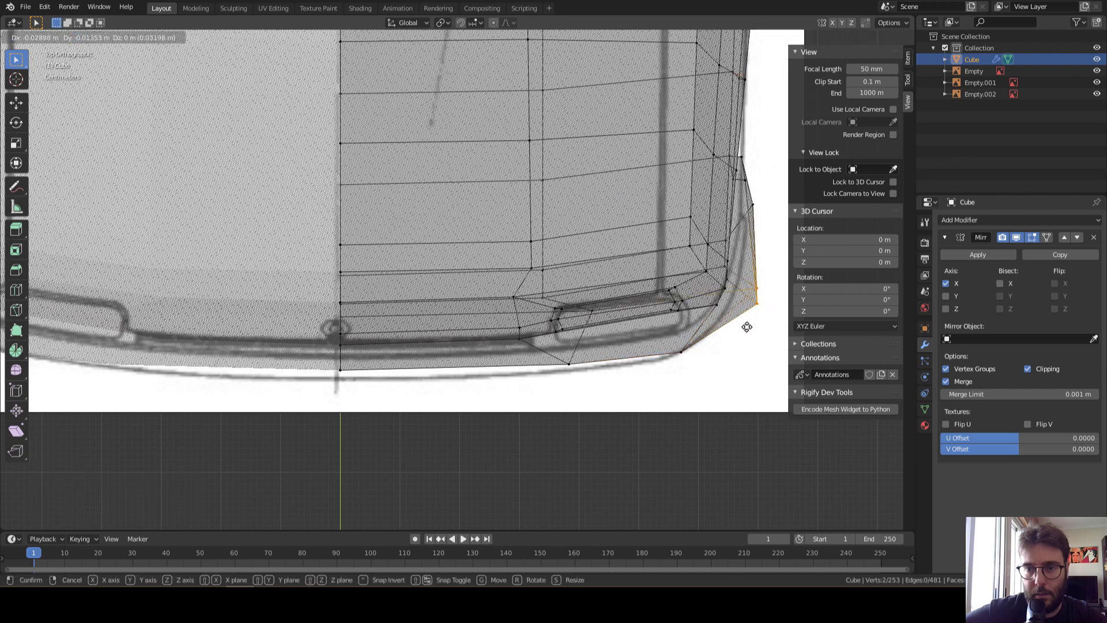
pyautogui.click(714, 333)
# Check the corner in solid perspective, then move two vertices down-left onto the outline
pyautogui.moveTo(714, 333)
pyautogui.mouseDown(button='middle')
pyautogui.moveTo(612, 211)
pyautogui.moveTo(691, 144)
pyautogui.moveTo(877, 81)
pyautogui.mouseUp(button='middle')
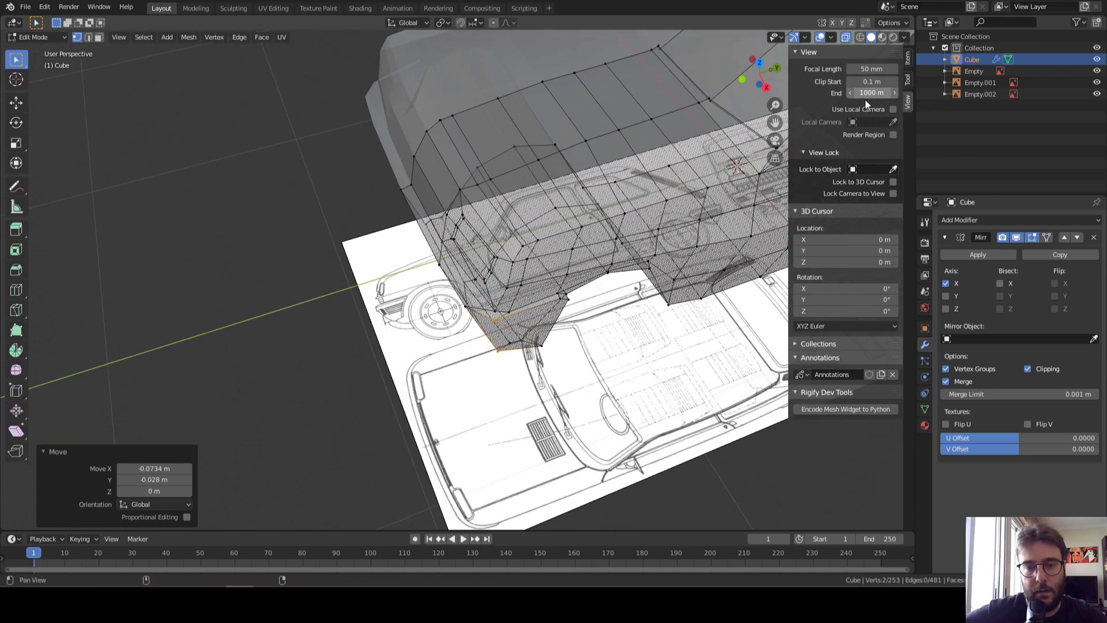
pyautogui.hotkey('alt', 'z')
pyautogui.moveTo(663, 219)
pyautogui.mouseDown(button='middle')
pyautogui.moveTo(595, 249)
pyautogui.moveTo(517, 234)
pyautogui.moveTo(623, 243)
pyautogui.mouseUp(button='middle')
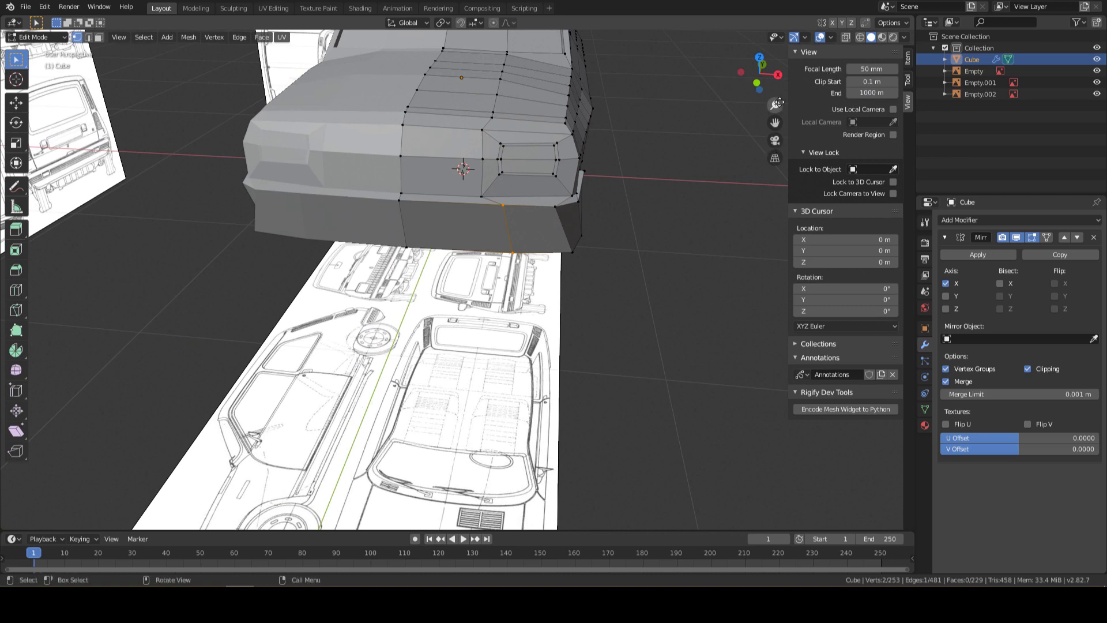
pyautogui.click(760, 57)
pyautogui.hotkey('alt', 'z')
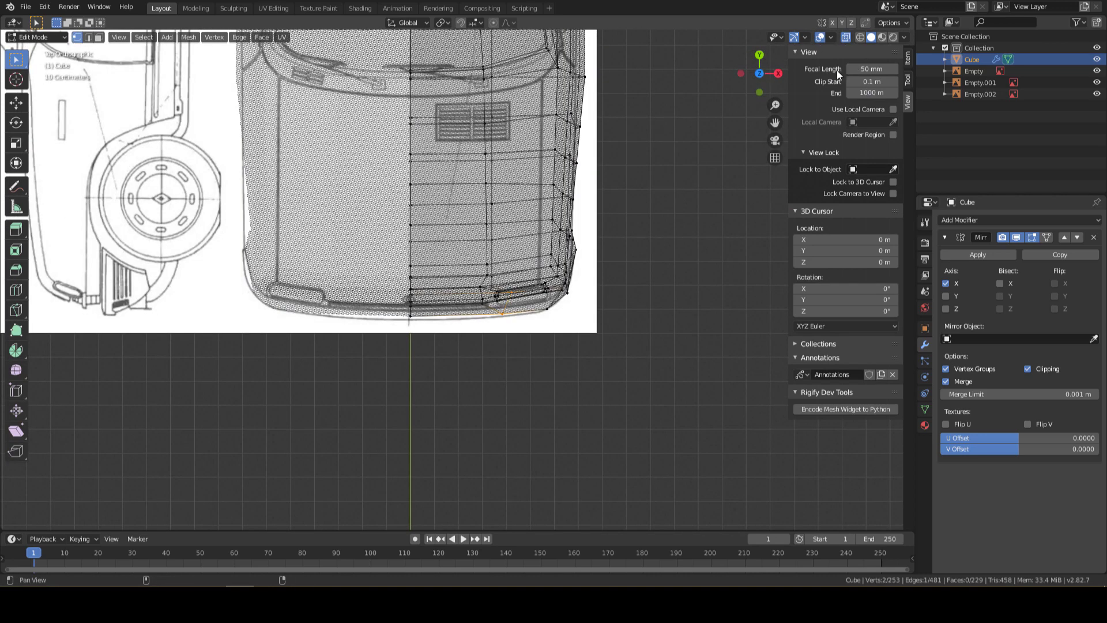
pyautogui.scroll(3, 605, 315)
pyautogui.scroll(2, 605, 316)
pyautogui.press('g')
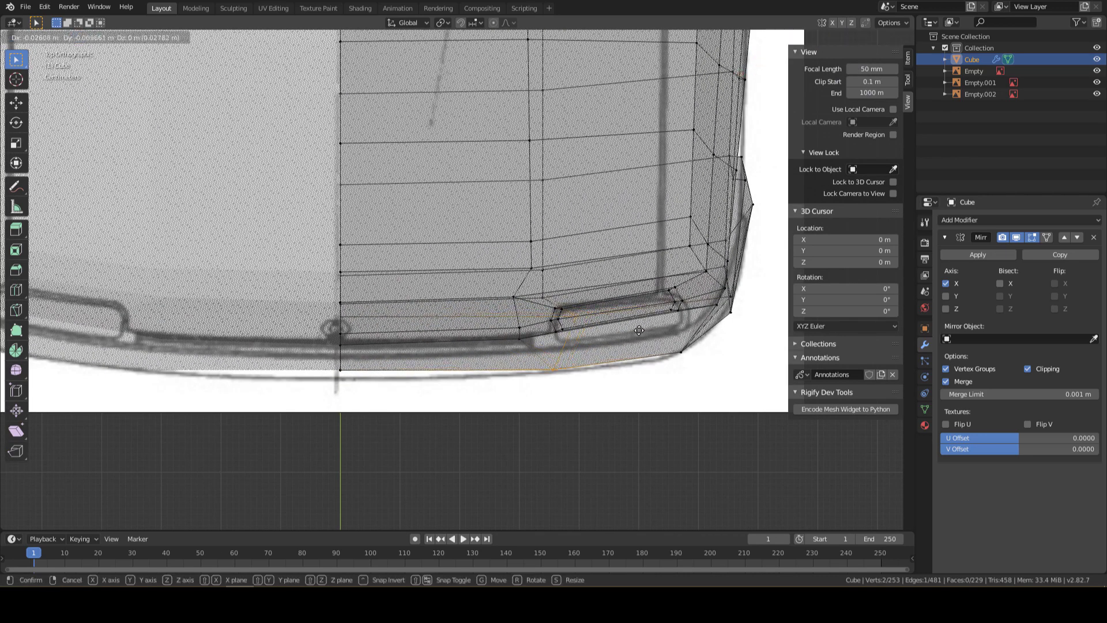
pyautogui.click(618, 332)
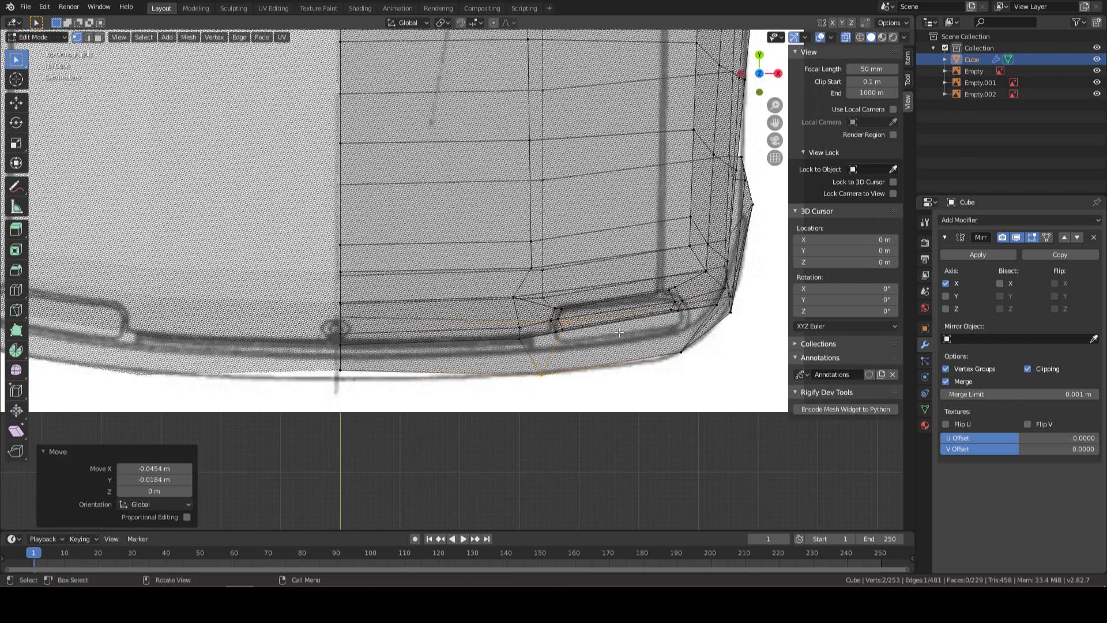
# Reposition a vertex near the corner, then shift a vertex along Y in top view
pyautogui.click(566, 323)
pyautogui.press('g')
pyautogui.click(545, 350)
pyautogui.moveTo(545, 350)
pyautogui.mouseDown(button='middle')
pyautogui.moveTo(607, 246)
pyautogui.moveTo(465, 278)
pyautogui.moveTo(444, 240)
pyautogui.mouseUp(button='middle')
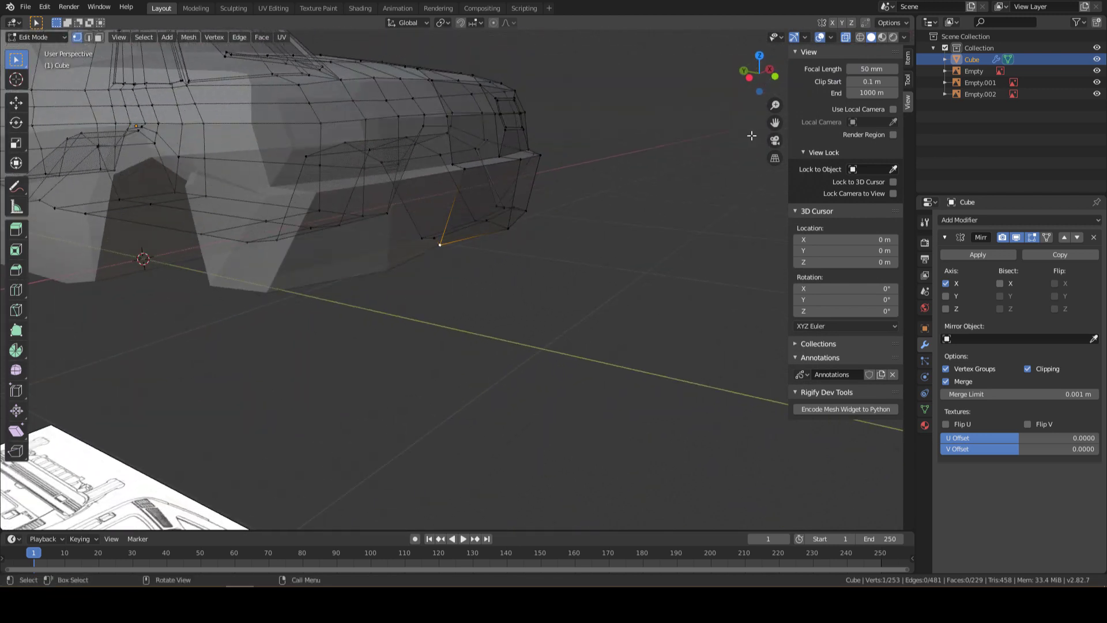
pyautogui.click(761, 59)
pyautogui.scroll(5, 506, 332)
pyautogui.press('g')
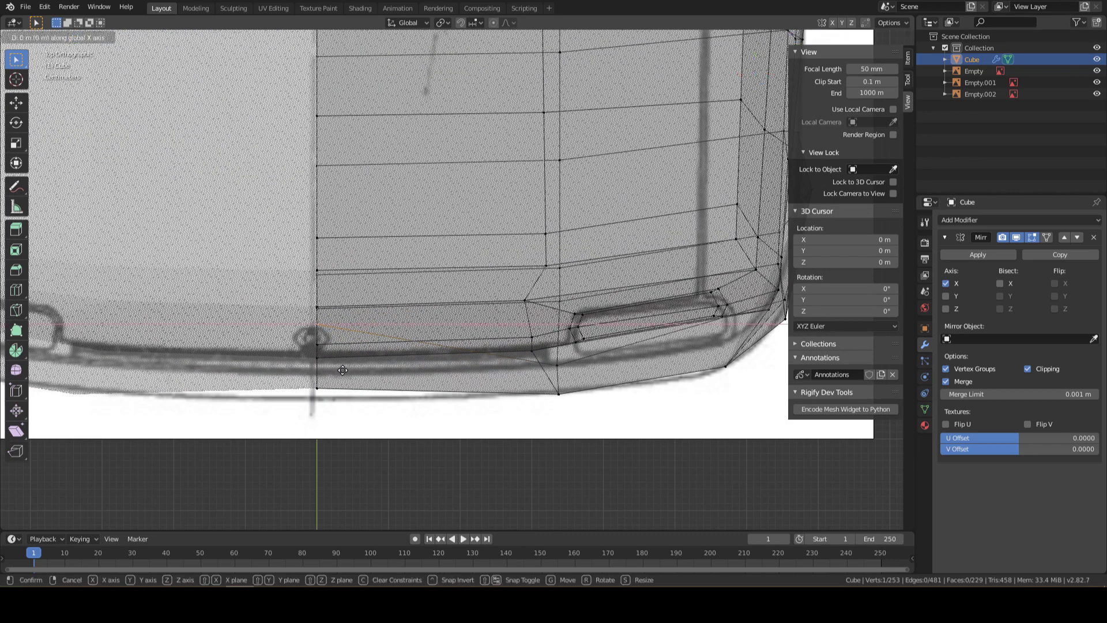
pyautogui.press('y')
pyautogui.click(338, 379)
# Nudge the vertex further down along Y, then sideways along X
pyautogui.press('g')
pyautogui.press('y')
pyautogui.click(312, 411)
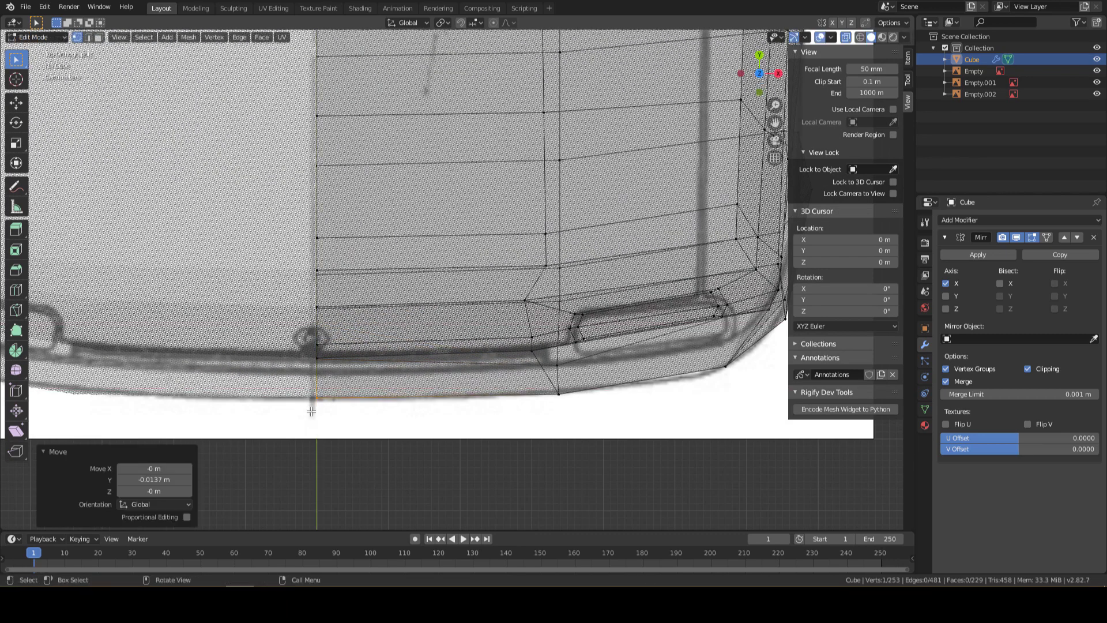
pyautogui.press('g')
pyautogui.press('x')
pyautogui.click(562, 404)
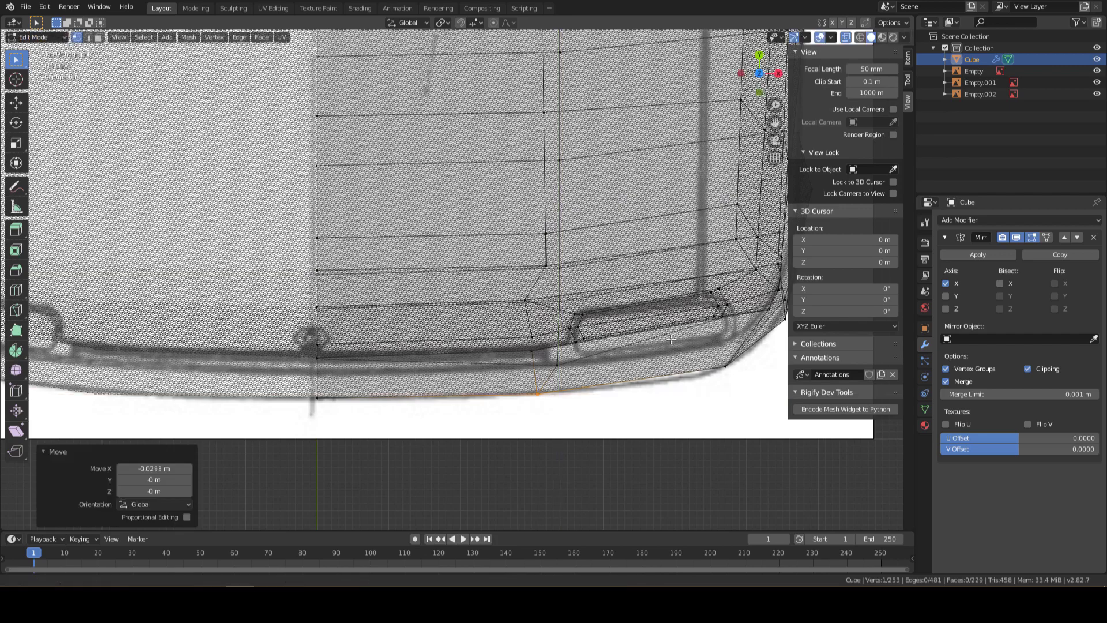
pyautogui.scroll(2, 495, 317)
pyautogui.scroll(-4, 494, 316)
# Move a corner vertex freely to fit the outline, checking it among the references
pyautogui.moveTo(548, 284)
pyautogui.mouseDown(button='middle')
pyautogui.moveTo(486, 151)
pyautogui.moveTo(500, 260)
pyautogui.moveTo(662, 195)
pyautogui.mouseUp(button='middle')
pyautogui.scroll(1, 501, 261)
pyautogui.scroll(3, 662, 195)
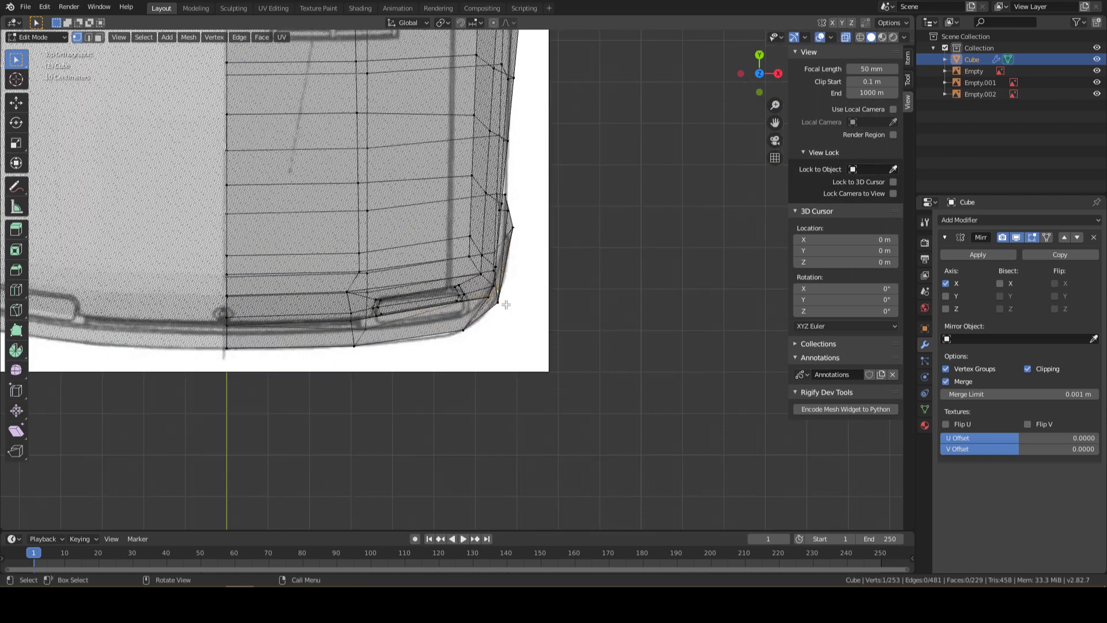
pyautogui.press('g')
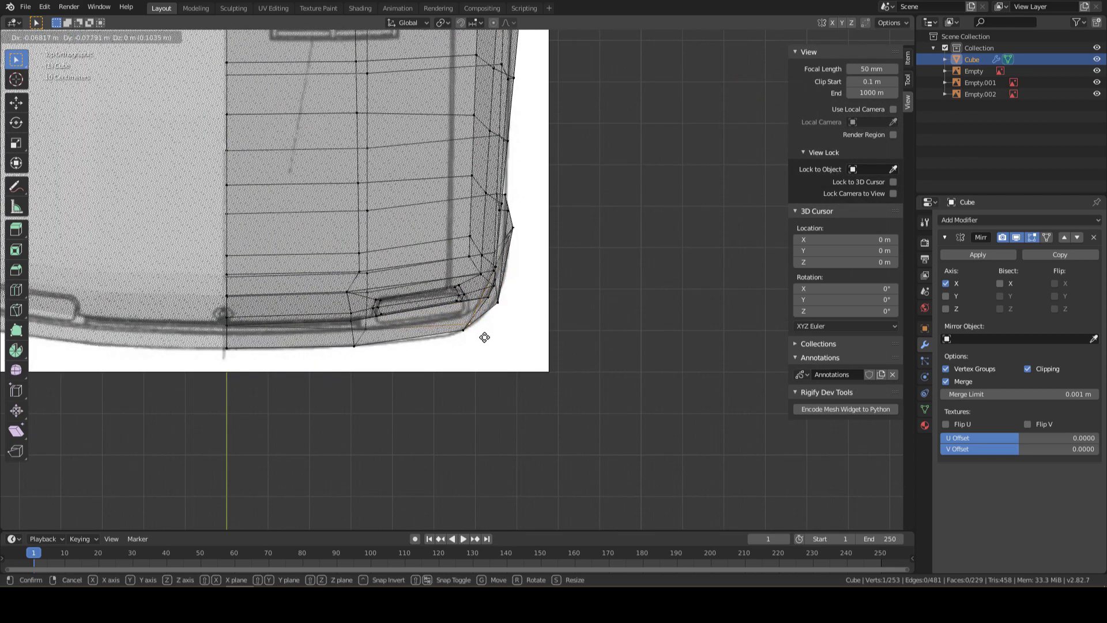
pyautogui.click(482, 343)
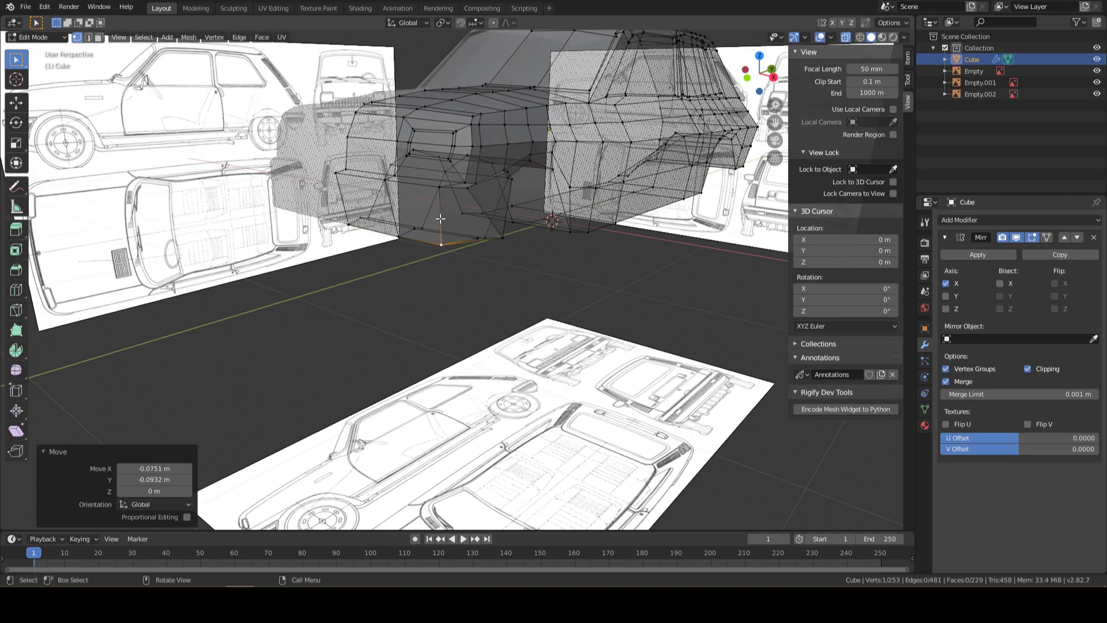
pyautogui.moveTo(482, 343)
pyautogui.mouseDown(button='middle')
pyautogui.moveTo(364, 195)
pyautogui.moveTo(421, 168)
pyautogui.moveTo(487, 242)
pyautogui.moveTo(718, 94)
pyautogui.mouseUp(button='middle')
# In orthographic top view, adjust the vertex and shift it -0.0186 m along X
pyautogui.press('KP_5')
pyautogui.press('KP_7')
pyautogui.press('g')
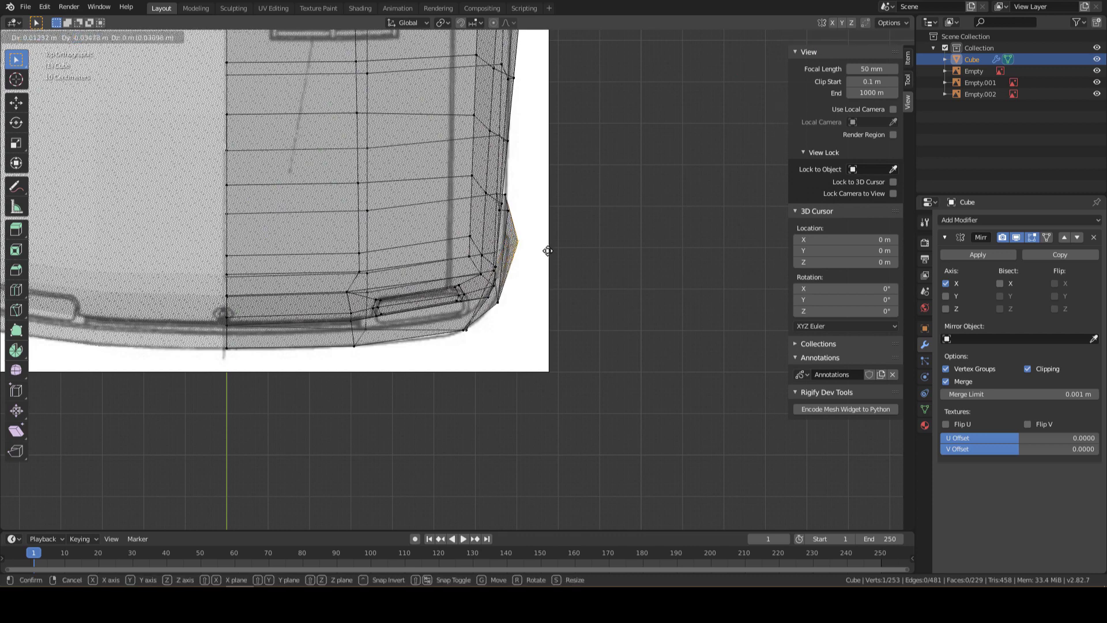
pyautogui.click(532, 291)
pyautogui.moveTo(532, 291)
pyautogui.mouseDown(button='middle')
pyautogui.moveTo(650, 262)
pyautogui.moveTo(474, 163)
pyautogui.moveTo(598, 200)
pyautogui.moveTo(632, 241)
pyautogui.moveTo(841, 50)
pyautogui.moveTo(649, 219)
pyautogui.moveTo(611, 236)
pyautogui.moveTo(574, 285)
pyautogui.moveTo(585, 329)
pyautogui.moveTo(534, 321)
pyautogui.moveTo(443, 346)
pyautogui.moveTo(479, 300)
pyautogui.moveTo(461, 311)
pyautogui.mouseUp(button='middle')
pyautogui.press('g')
pyautogui.press('x')
pyautogui.click(642, 261)
# Select a lower-corner edge run and try an X move, then cancel and undo it
pyautogui.scroll(4, 577, 246)
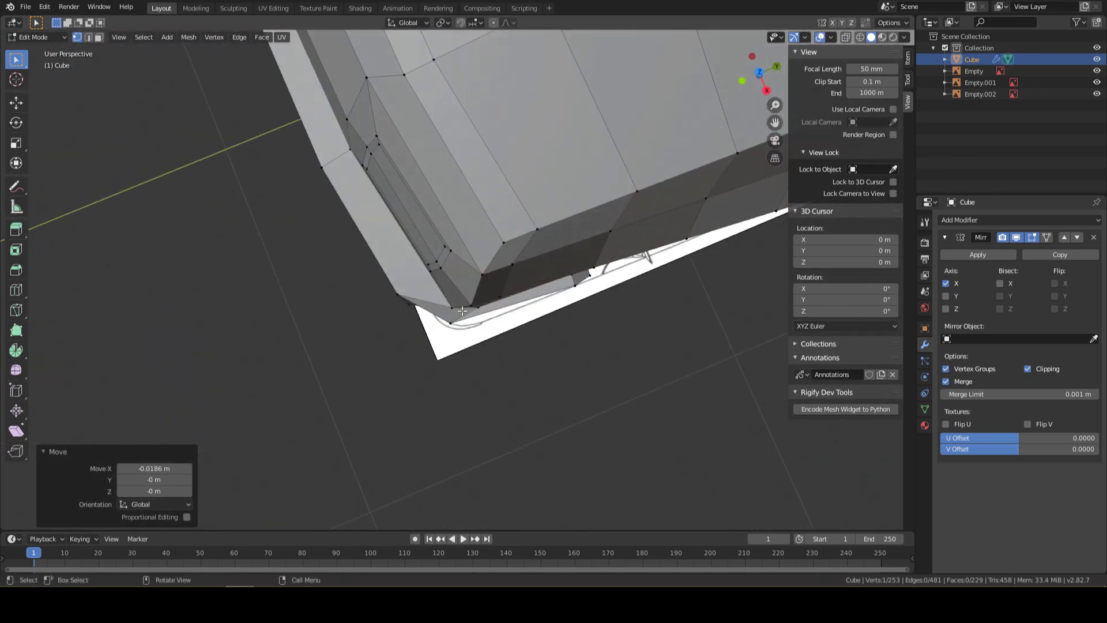
pyautogui.hotkey('ctrl', 'z')
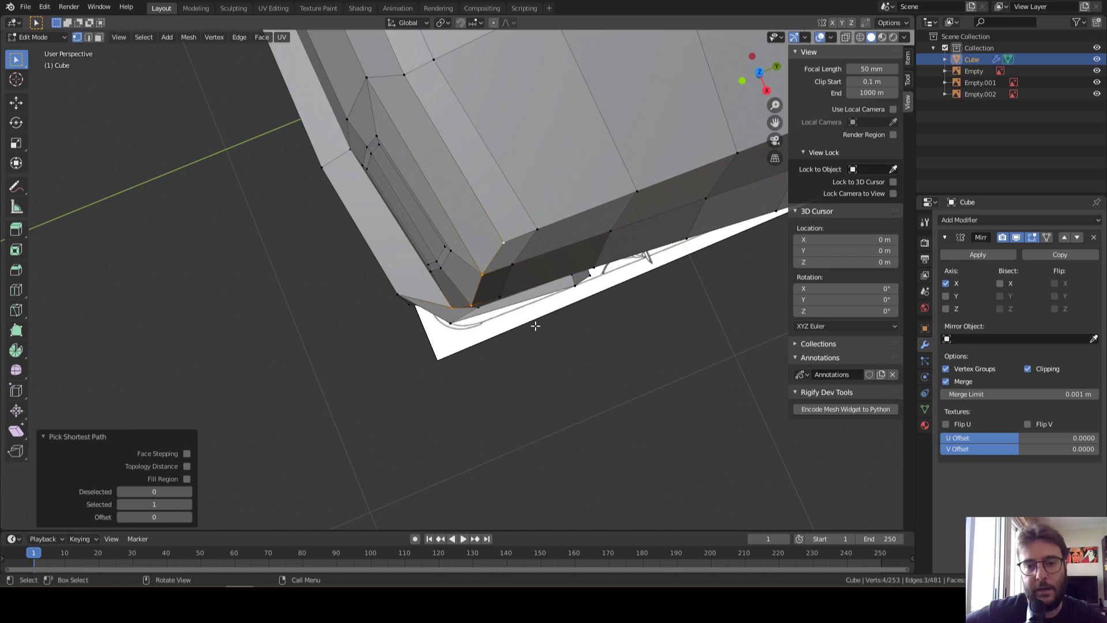
pyautogui.click(439, 307)
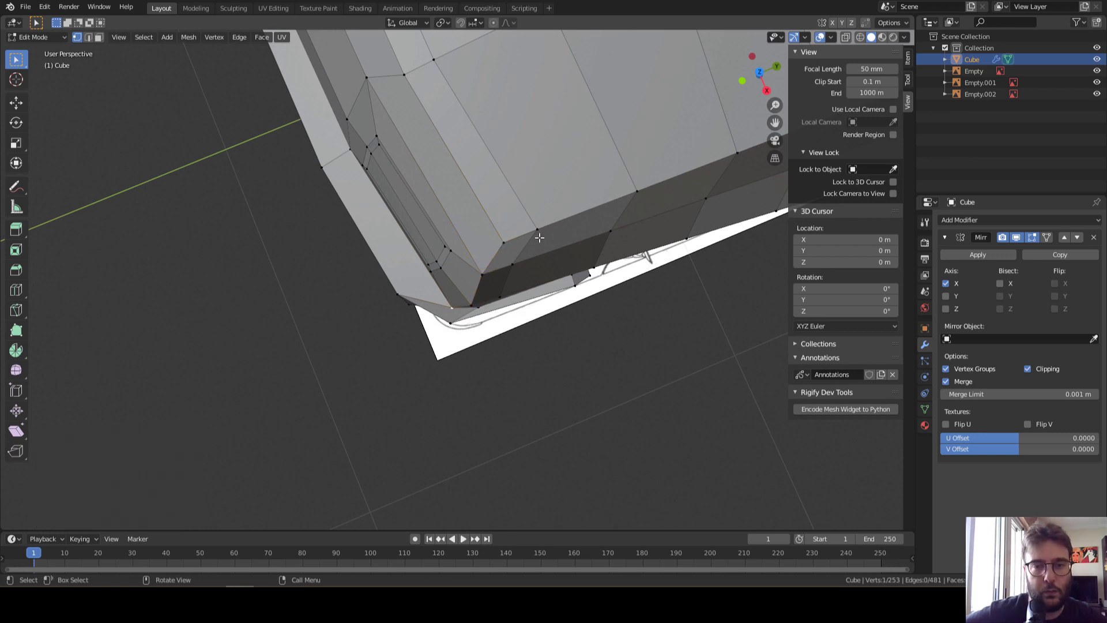
pyautogui.keyDown('ctrl'); pyautogui.click(501, 244); pyautogui.keyUp('ctrl')
pyautogui.moveTo(491, 317); pyautogui.dragTo(588, 330, button='middle')
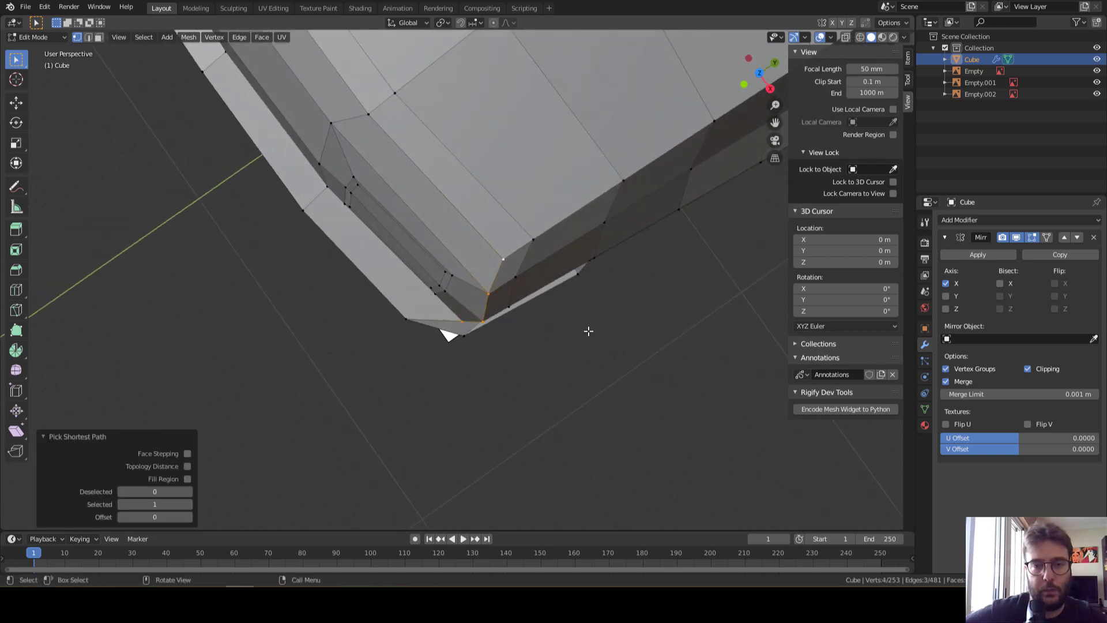
pyautogui.press('g')
pyautogui.press('x')
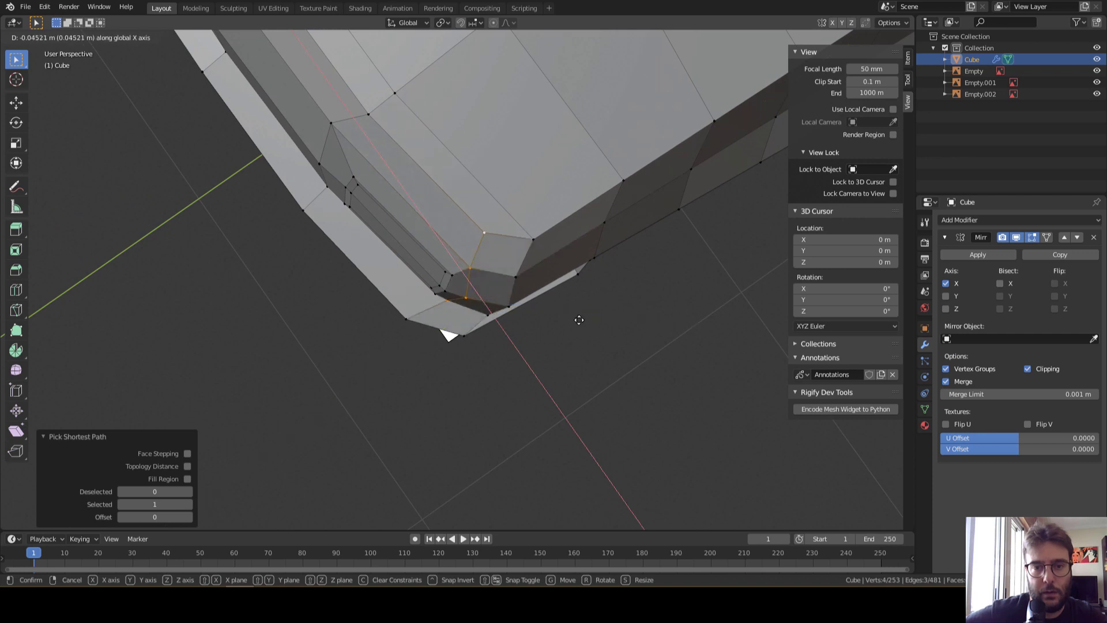
pyautogui.rightClick(582, 324)
pyautogui.hotkey('ctrl', 'z')
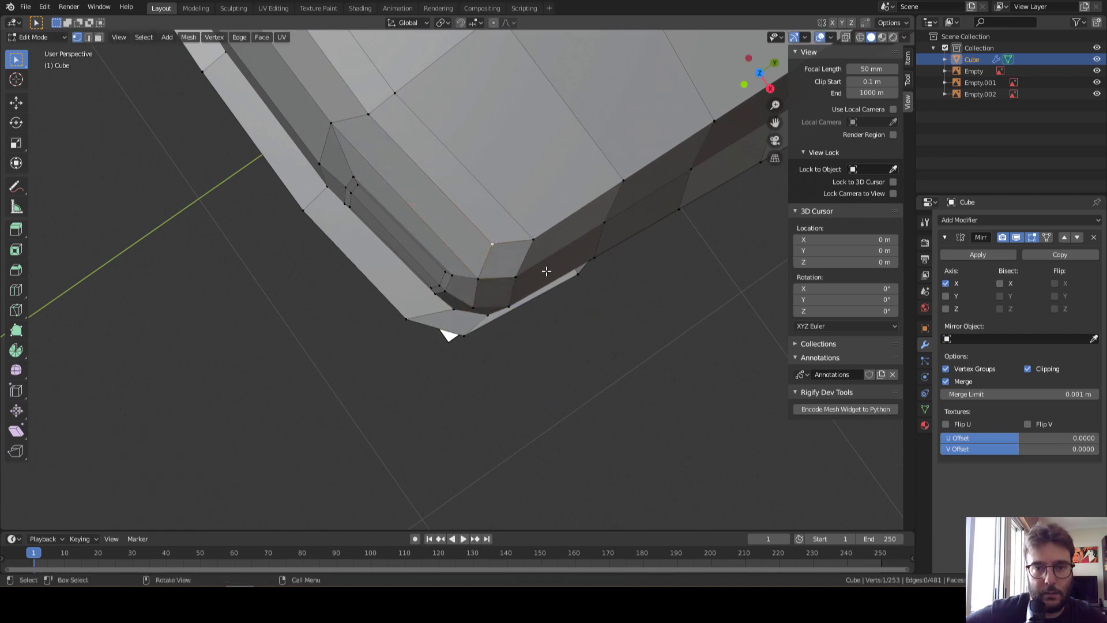
# Select the lower side edge path and push it outward along X
pyautogui.moveTo(502, 293)
pyautogui.mouseDown(button='middle')
pyautogui.moveTo(494, 242)
pyautogui.moveTo(708, 162)
pyautogui.mouseUp(button='middle')
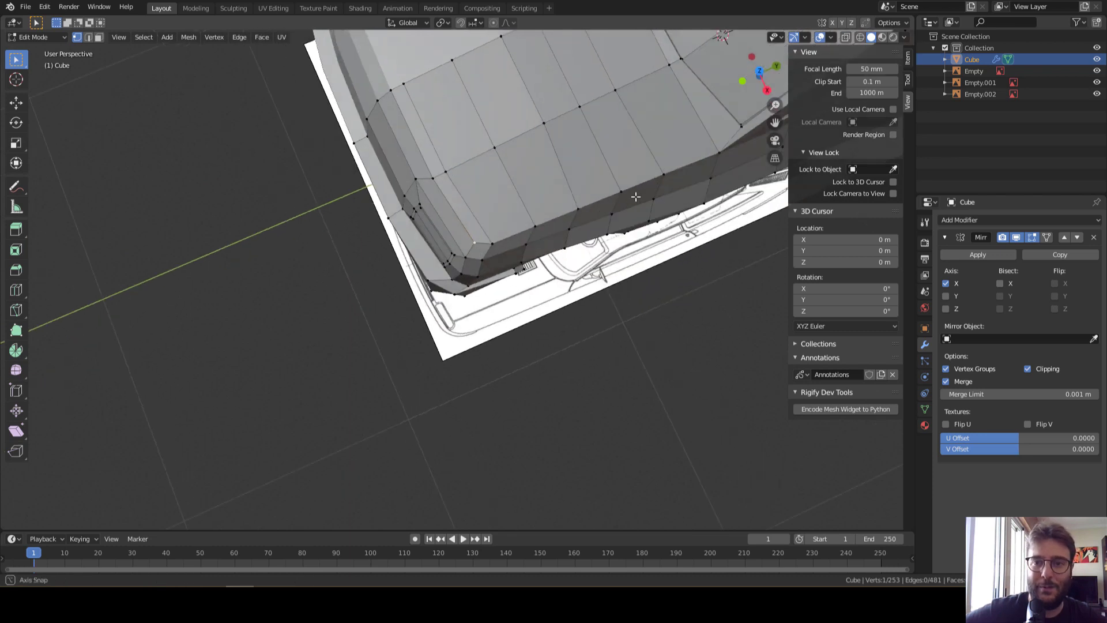
pyautogui.keyDown('ctrl'); pyautogui.click(720, 152); pyautogui.keyUp('ctrl')
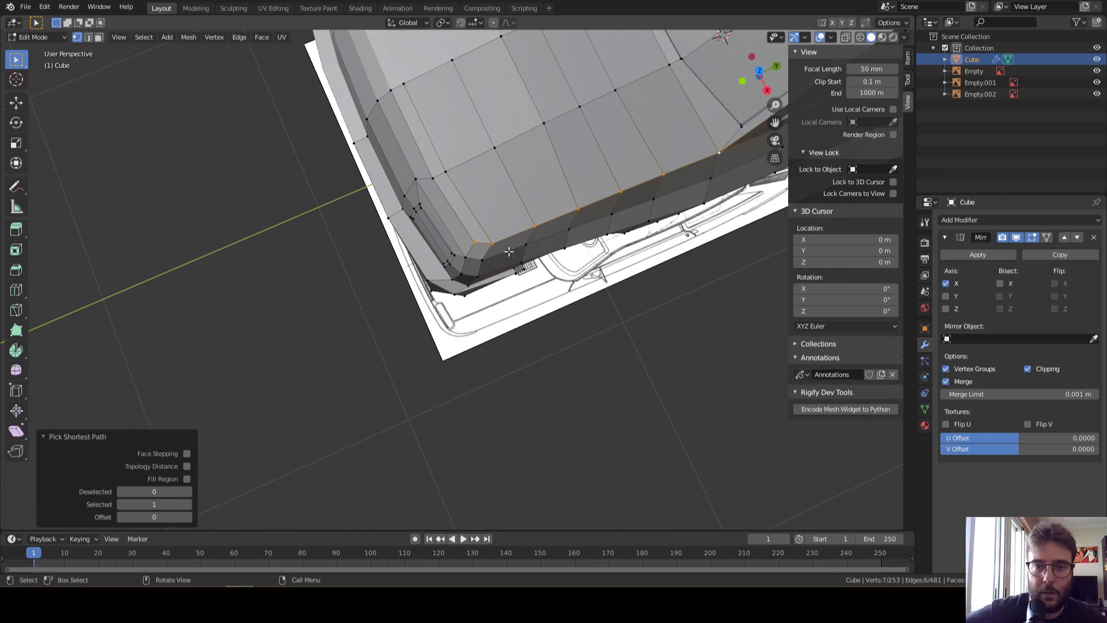
pyautogui.click(481, 262)
pyautogui.keyDown('ctrl'); pyautogui.click(710, 179); pyautogui.keyUp('ctrl')
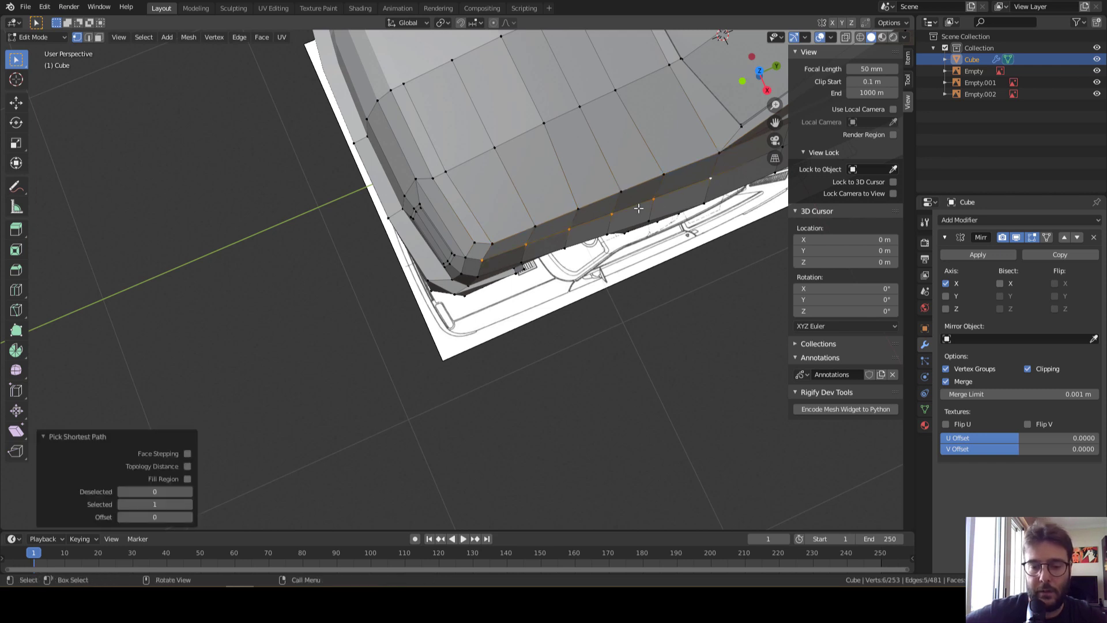
pyautogui.press('g')
pyautogui.press('x')
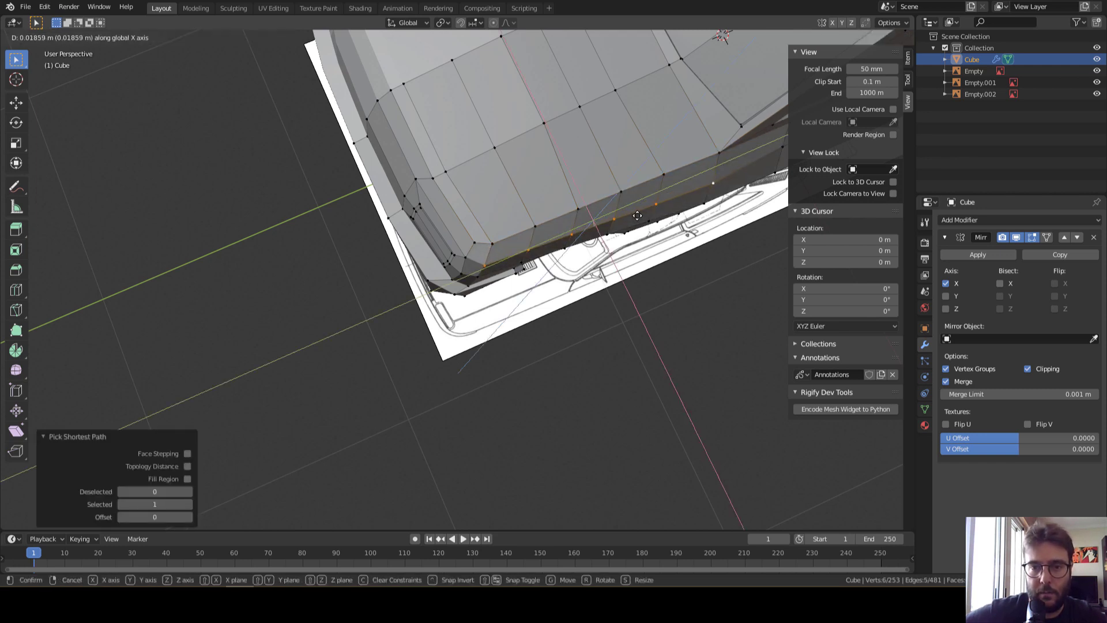
pyautogui.click(637, 216)
# Select the vertex row along the side and lower it along Z
pyautogui.moveTo(637, 217)
pyautogui.mouseDown(button='middle')
pyautogui.moveTo(617, 128)
pyautogui.moveTo(637, 163)
pyautogui.moveTo(468, 212)
pyautogui.moveTo(365, 209)
pyautogui.mouseUp(button='middle')
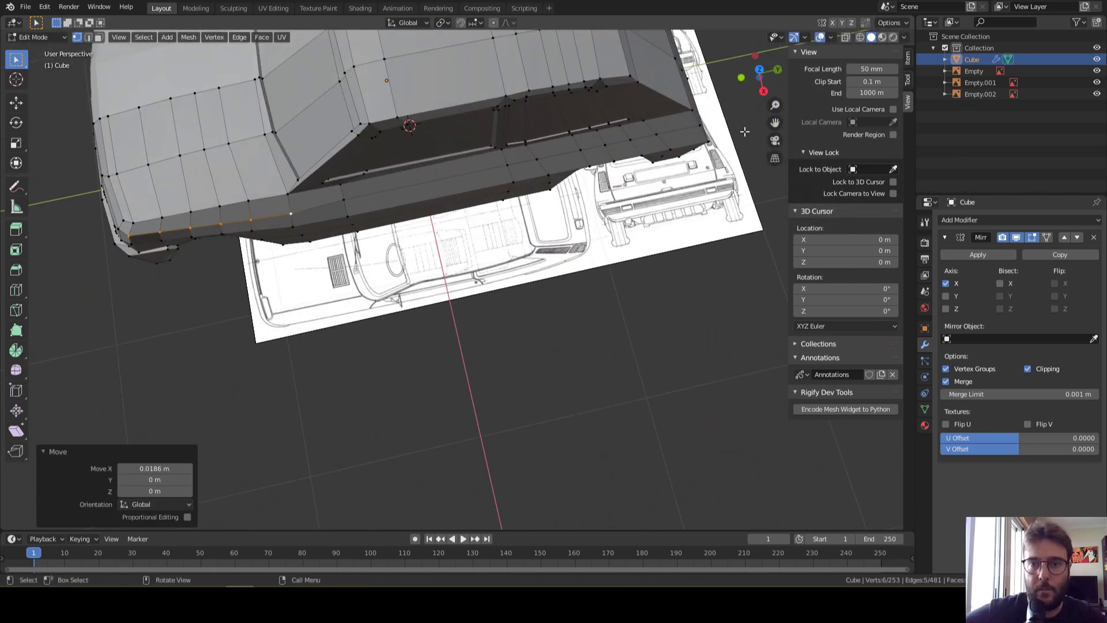
pyautogui.keyDown('ctrl'); pyautogui.click(657, 137); pyautogui.keyUp('ctrl')
pyautogui.click(537, 172)
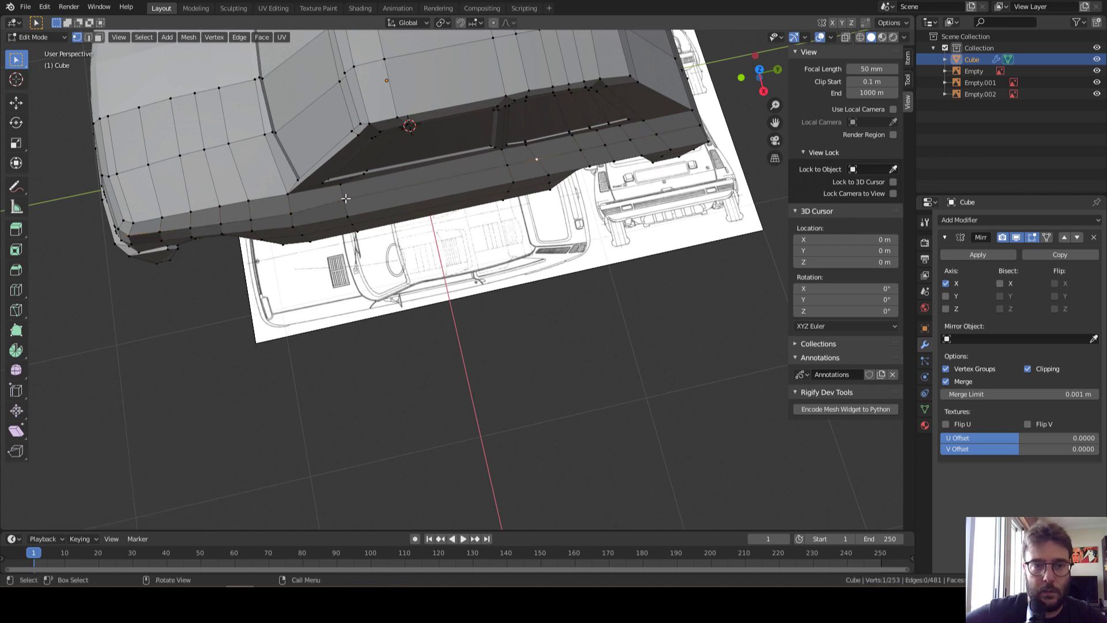
pyautogui.keyDown('ctrl'); pyautogui.click(656, 135); pyautogui.keyUp('ctrl')
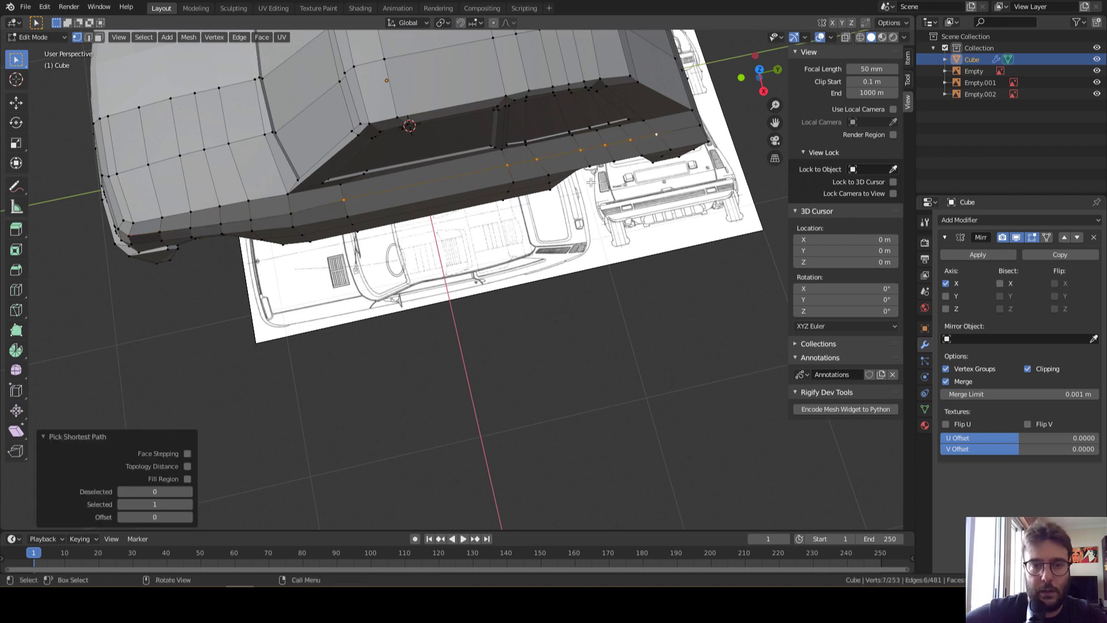
pyautogui.press('g')
pyautogui.press('z')
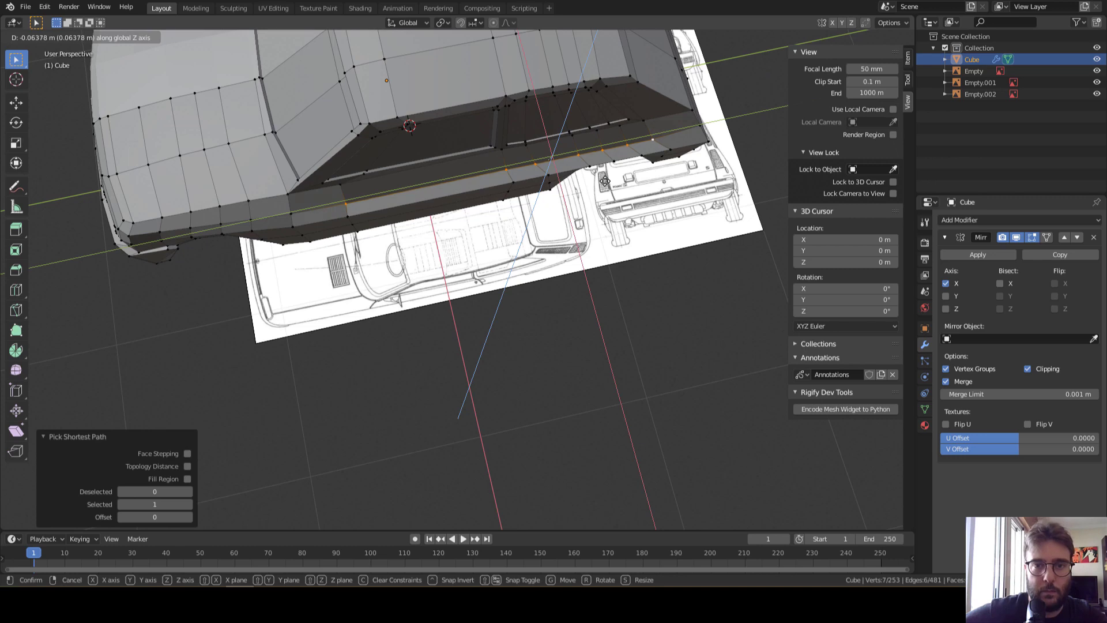
pyautogui.click(599, 182)
# Undo the accidental subdivision and shift the rear side edge loop along X
pyautogui.moveTo(596, 182); pyautogui.dragTo(586, 191, button='middle')
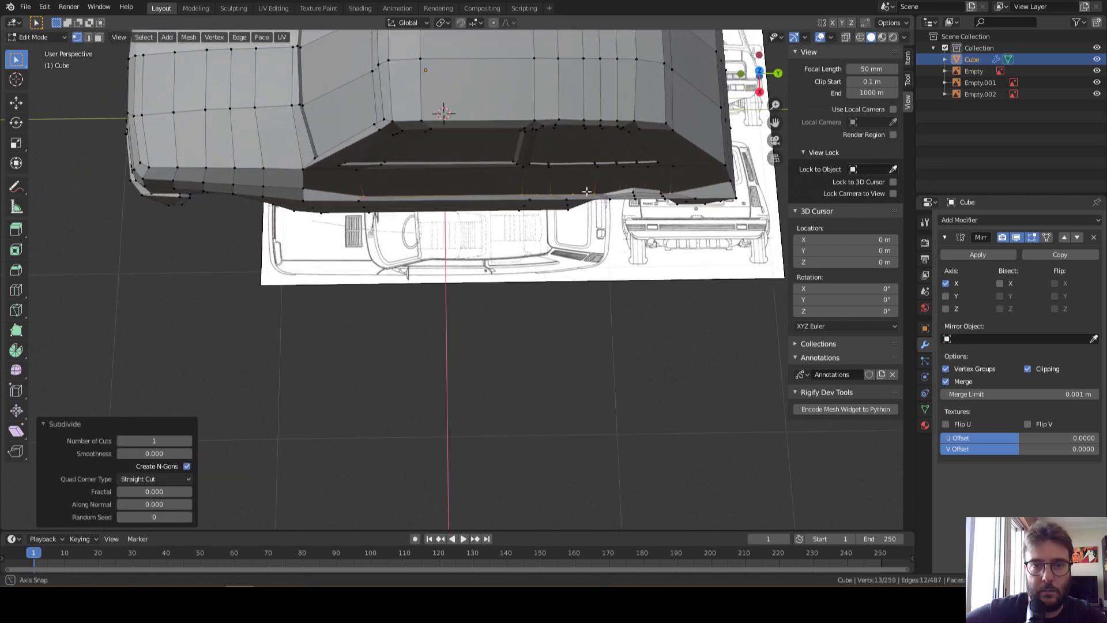
pyautogui.hotkey('ctrl', 'z')
pyautogui.moveTo(617, 304)
pyautogui.mouseDown(button='middle')
pyautogui.moveTo(527, 277)
pyautogui.moveTo(569, 254)
pyautogui.mouseUp(button='middle')
pyautogui.press('g')
pyautogui.press('x')
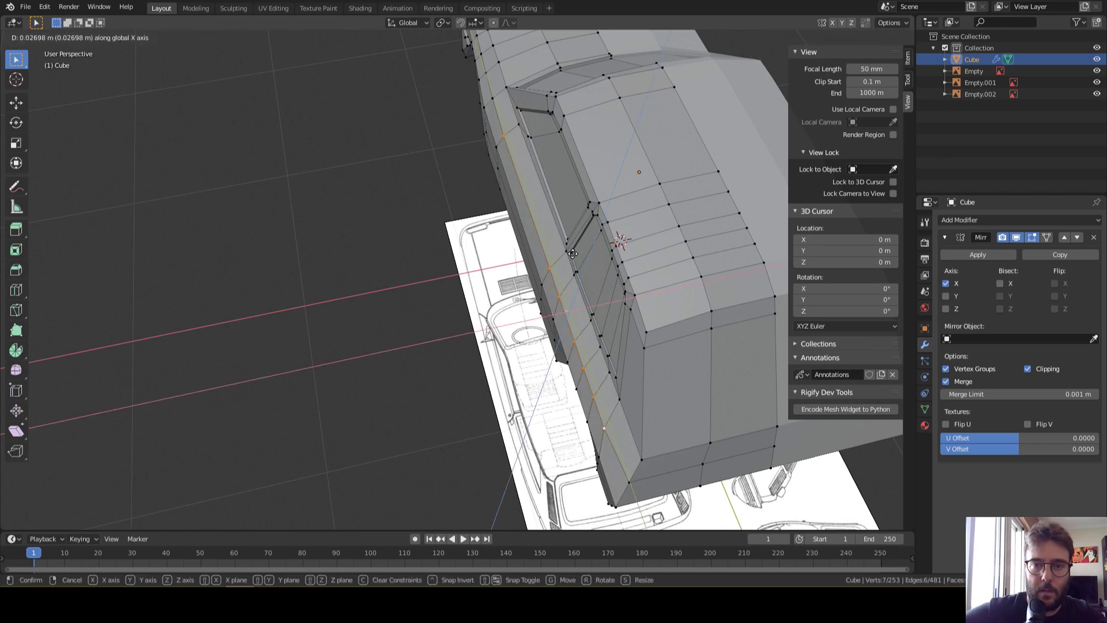
pyautogui.click(572, 254)
# Select a single vertex and orbit the reshaped body to see all reference planes
pyautogui.click(574, 254)
pyautogui.scroll(-4, 574, 255)
pyautogui.moveTo(573, 255)
pyautogui.mouseDown(button='middle')
pyautogui.moveTo(672, 268)
pyautogui.moveTo(555, 270)
pyautogui.moveTo(614, 236)
pyautogui.moveTo(578, 229)
pyautogui.moveTo(670, 214)
pyautogui.mouseUp(button='middle')
pyautogui.scroll(3, 613, 265)
pyautogui.scroll(2, 615, 236)
pyautogui.scroll(3, 578, 229)
pyautogui.scroll(-5, 691, 231)
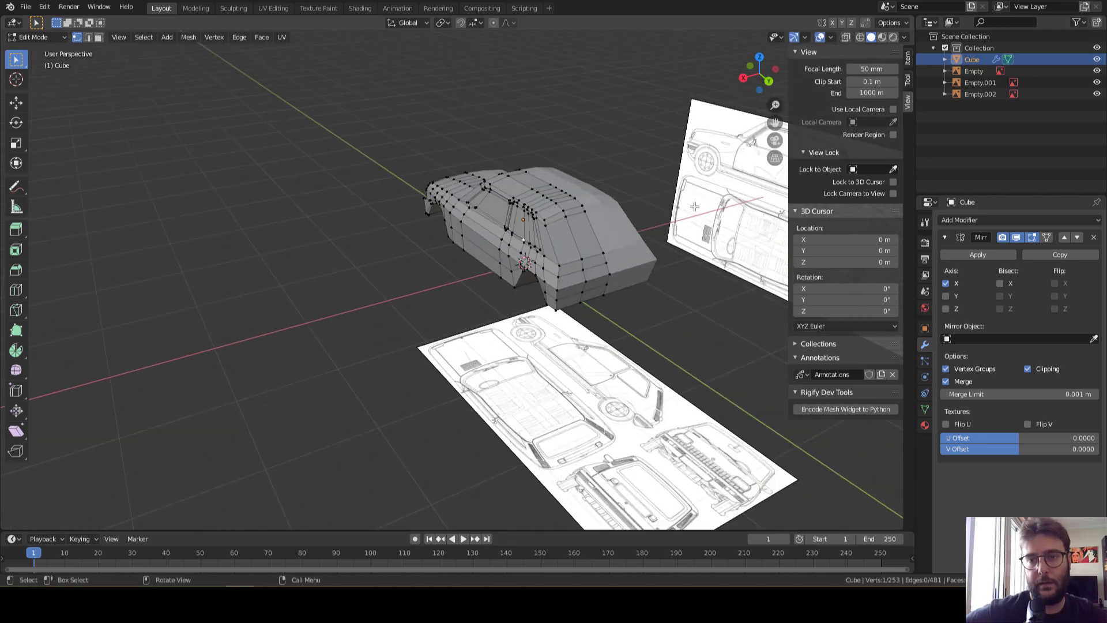
pyautogui.scroll(-4, 668, 265)
pyautogui.moveTo(668, 265)
pyautogui.mouseDown(button='middle')
pyautogui.moveTo(659, 280)
pyautogui.moveTo(699, 289)
pyautogui.moveTo(746, 272)
pyautogui.mouseUp(button='middle')
# In Object Mode, duplicate Empty.001 and slide the copy along Y behind the car
pyautogui.hotkey('shift', 'd')
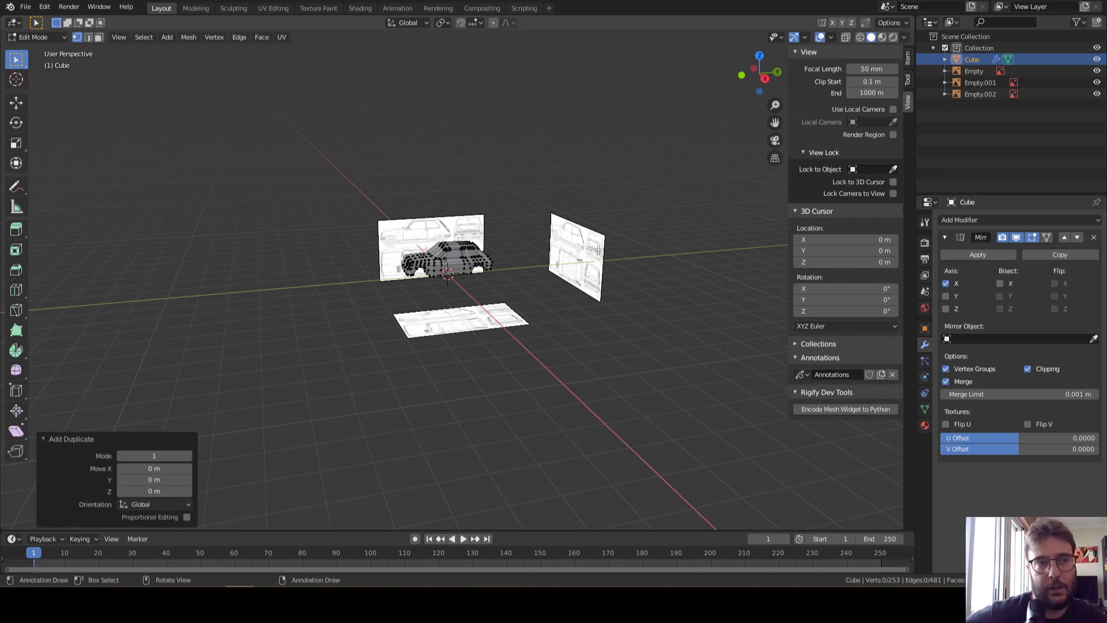
pyautogui.click(49, 35)
pyautogui.click(53, 53)
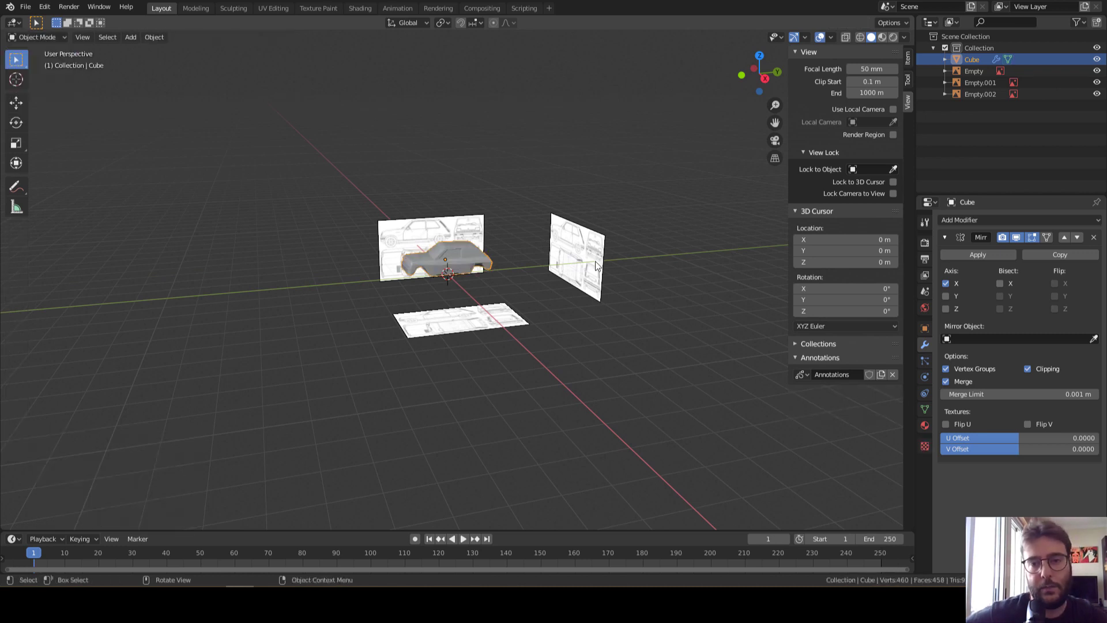
pyautogui.click(594, 265)
pyautogui.hotkey('shift', 'd')
pyautogui.press('y')
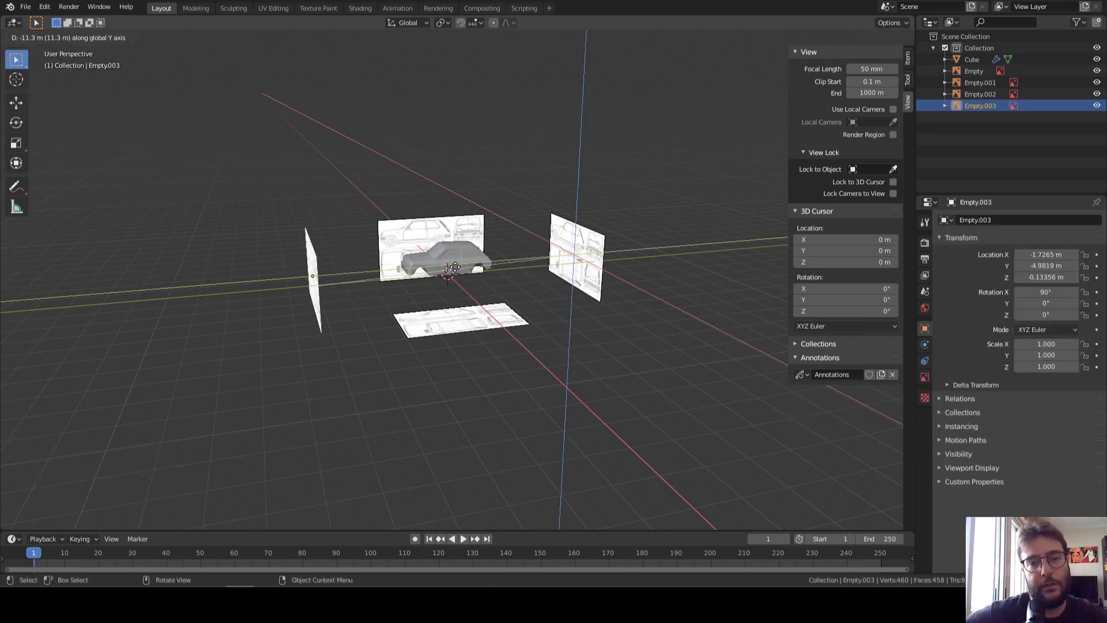
pyautogui.click(471, 264)
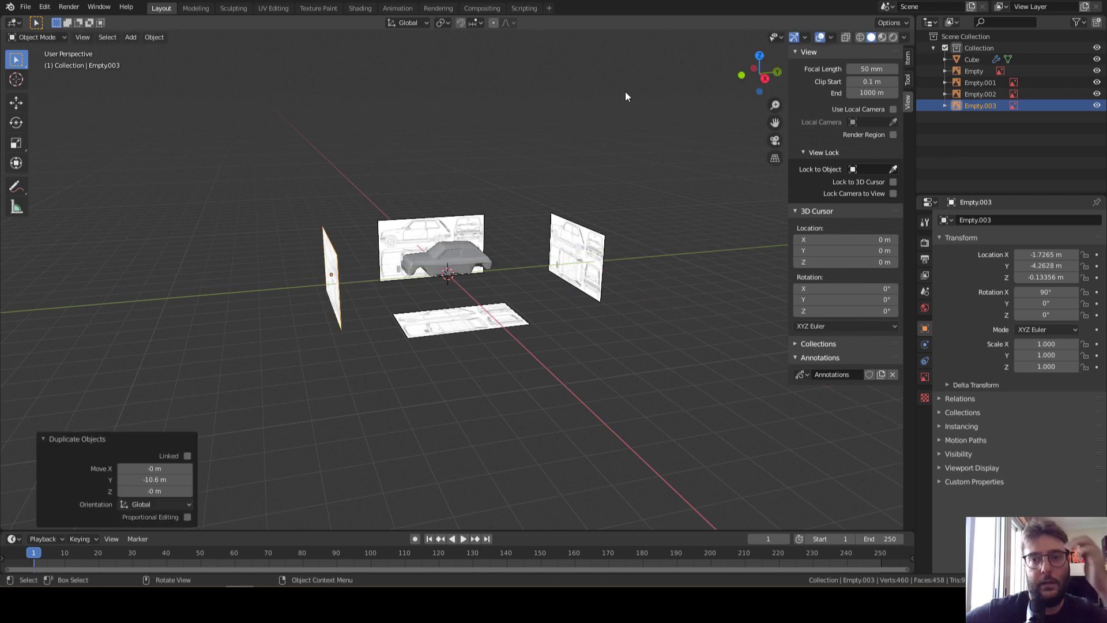
# Hide the original Empty.001, select the copy, and view the car from behind
pyautogui.click(577, 257)
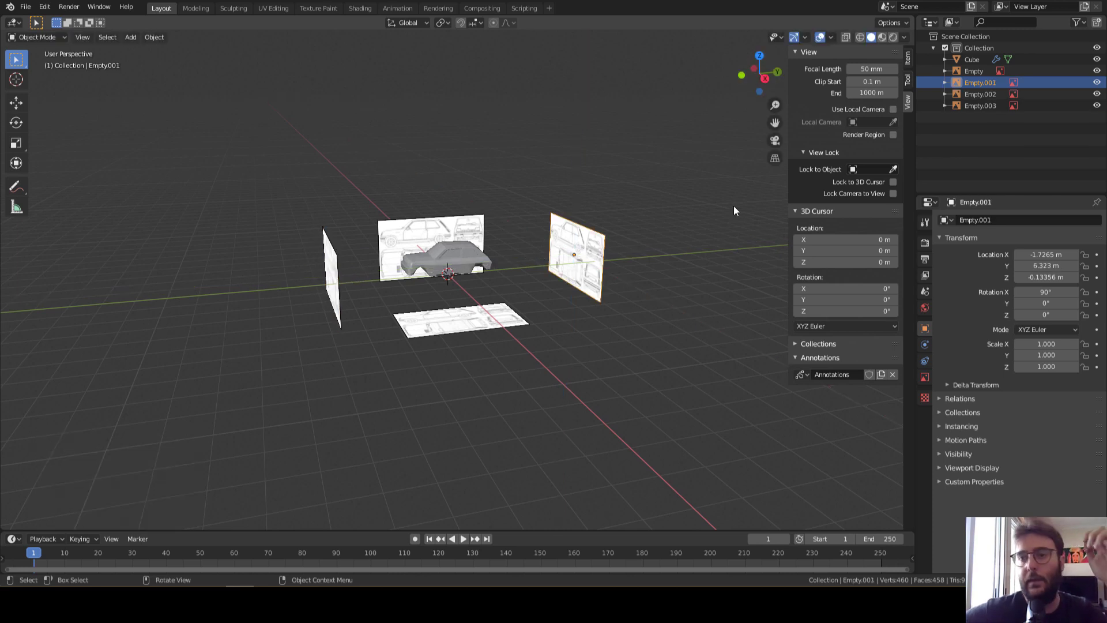
pyautogui.click(1097, 82)
pyautogui.moveTo(322, 230); pyautogui.dragTo(461, 233, button='middle')
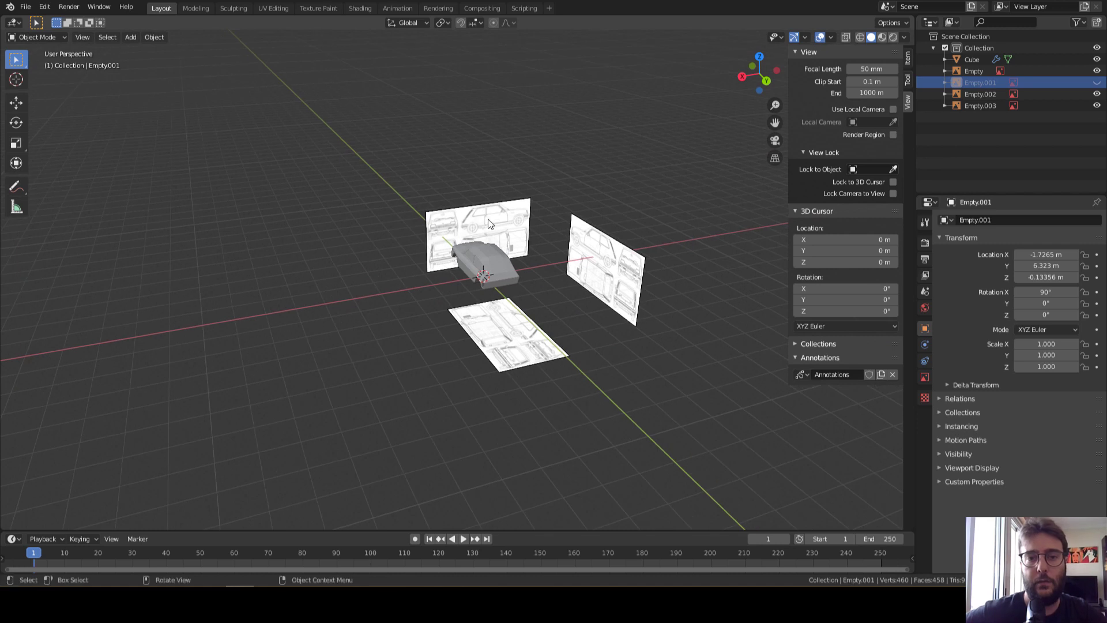
pyautogui.click(511, 250)
pyautogui.click(765, 81)
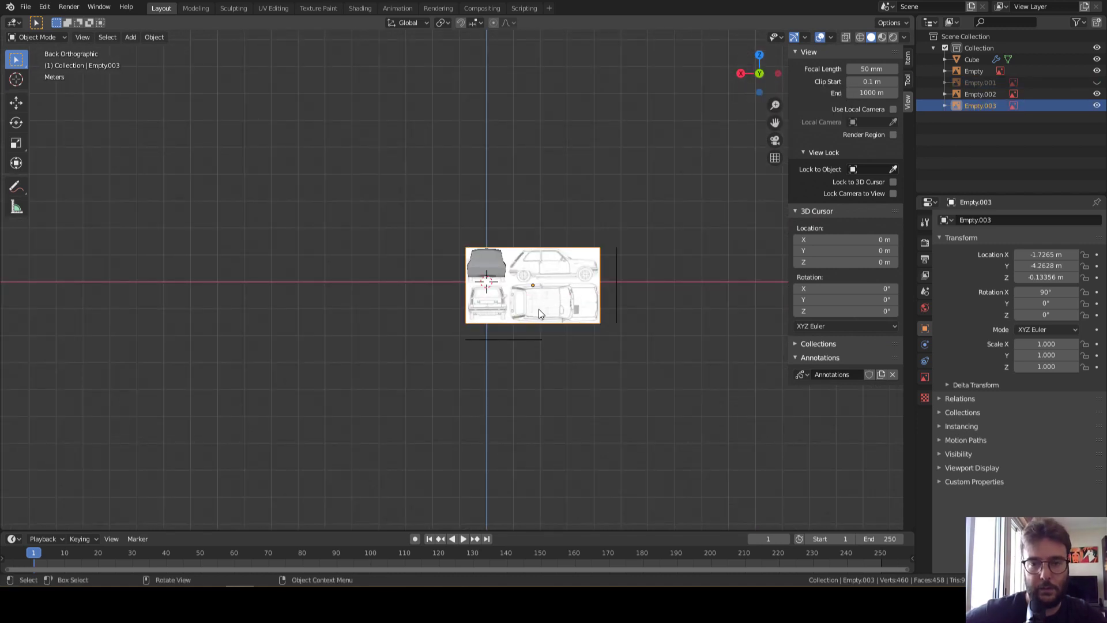
# Raise Empty.003 1.41 m along Z and nudge it into alignment
pyautogui.press('g')
pyautogui.press('z')
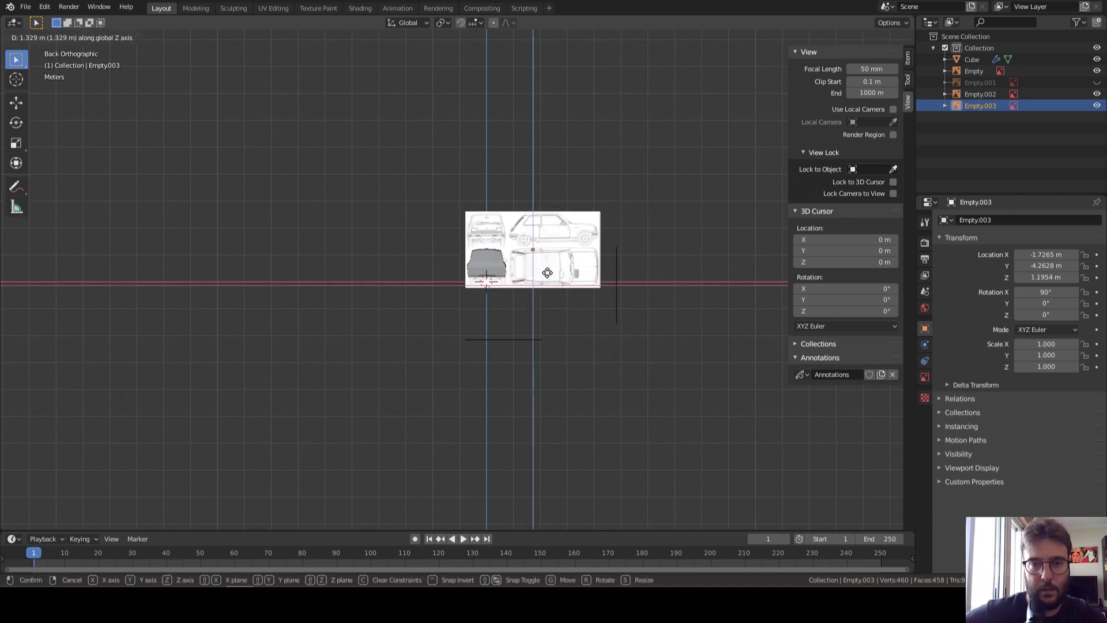
pyautogui.click(547, 271)
pyautogui.scroll(4, 567, 244)
pyautogui.scroll(1, 634, 207)
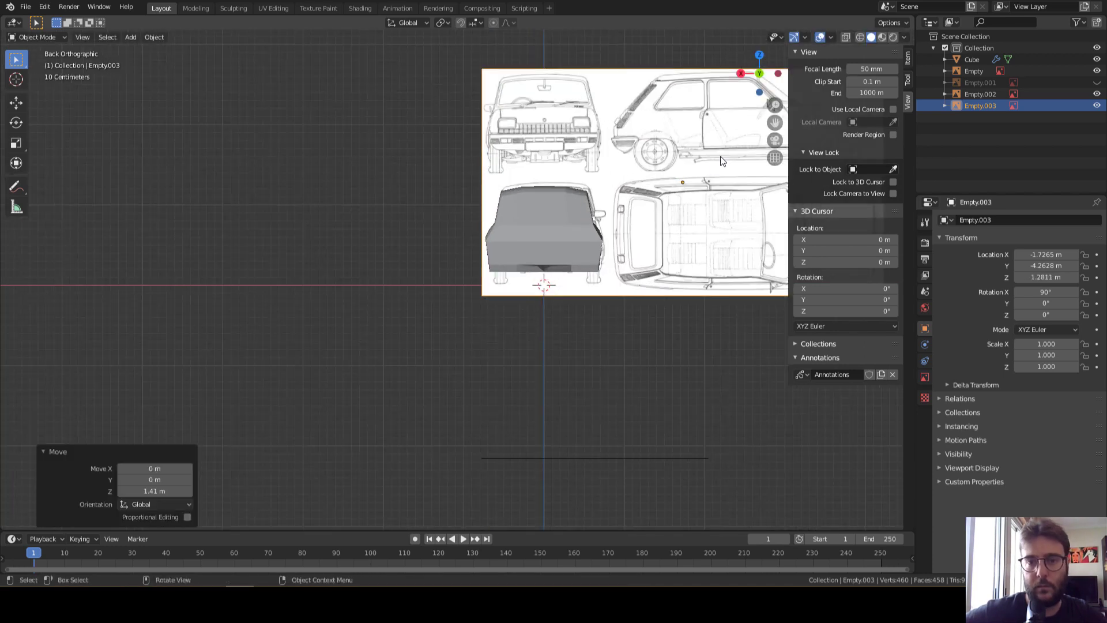
pyautogui.scroll(1, 727, 179)
pyautogui.scroll(1, 728, 180)
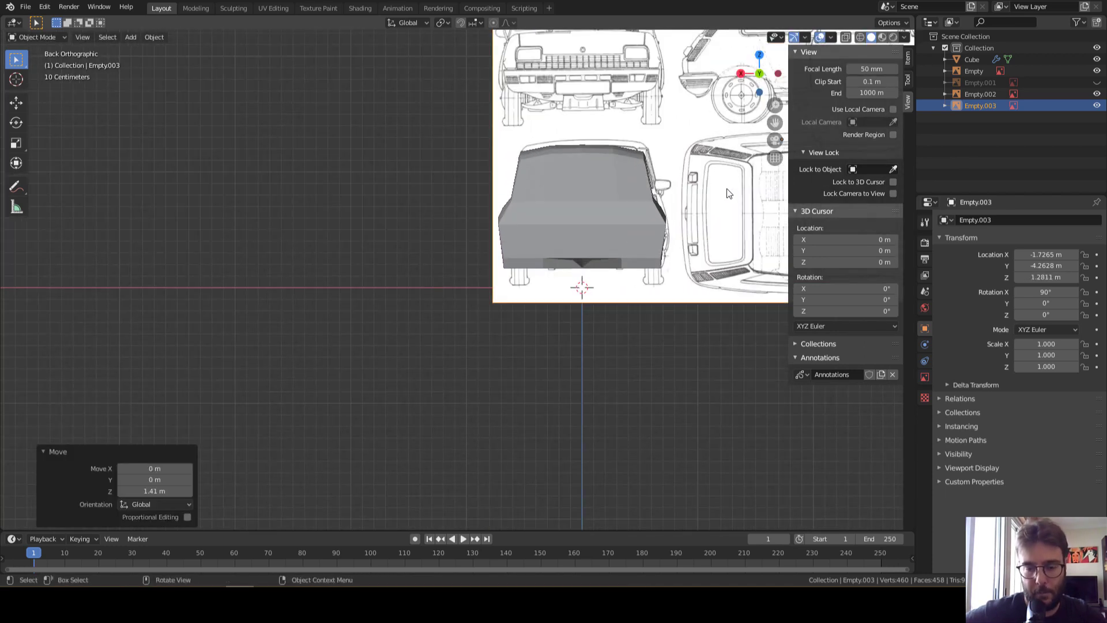
pyautogui.press('g')
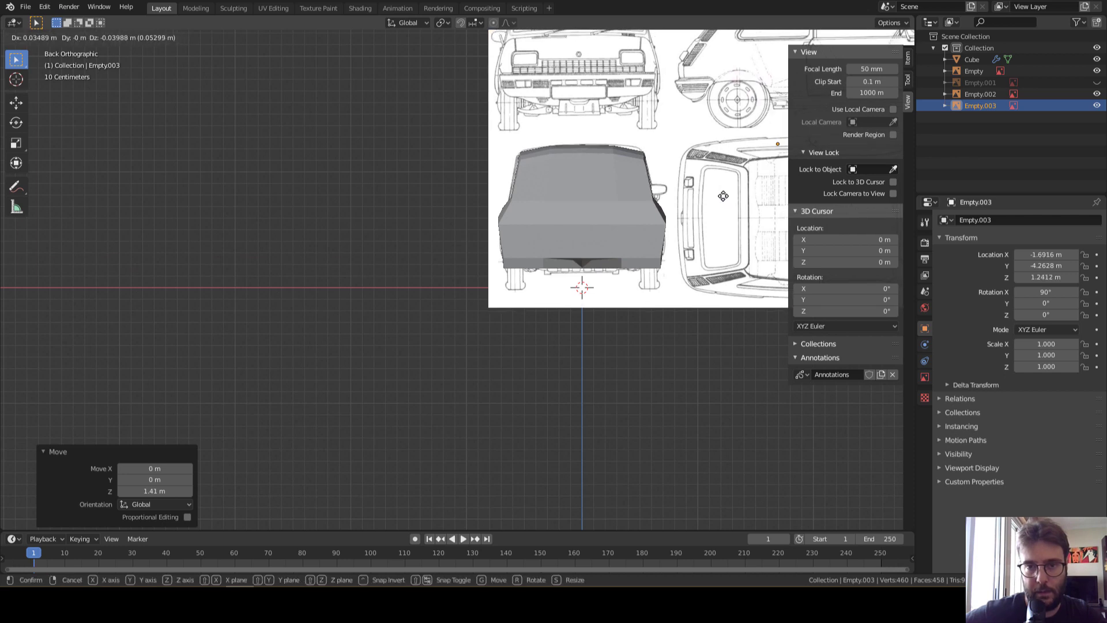
pyautogui.click(723, 196)
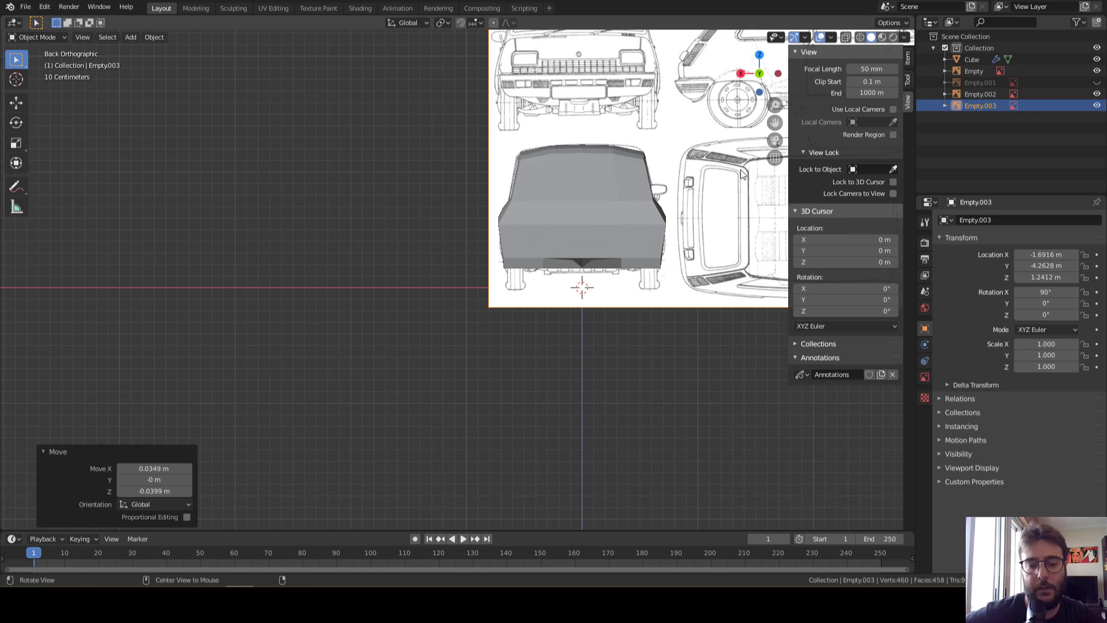
# Turn on X-ray and wireframe display and view the car straight from the rear
pyautogui.hotkey('alt', 'z')
pyautogui.scroll(2, 644, 186)
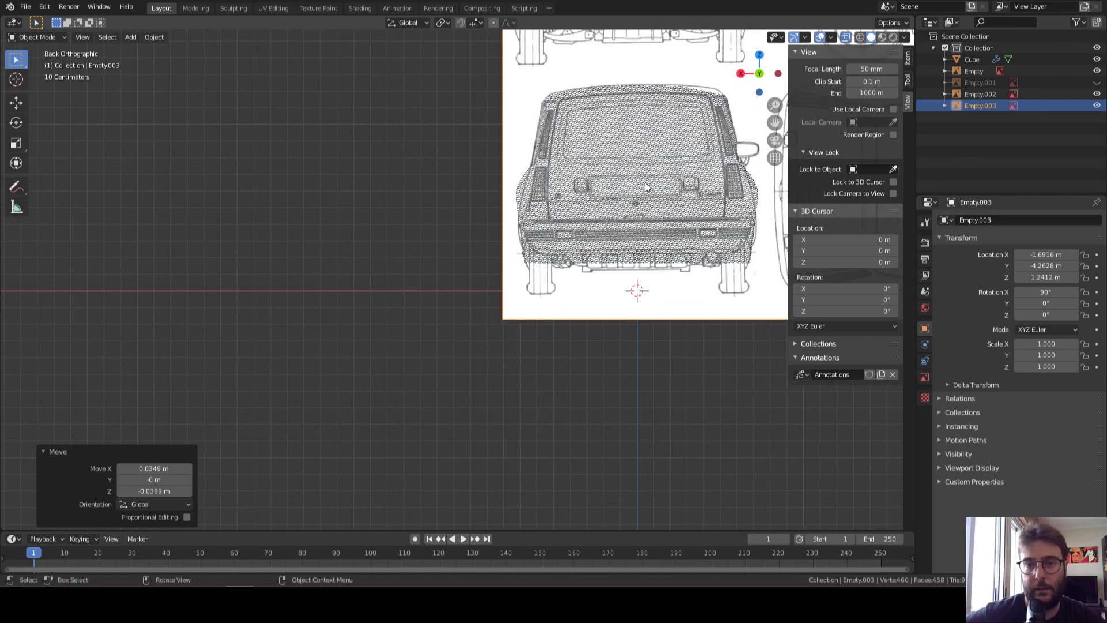
pyautogui.click(628, 136)
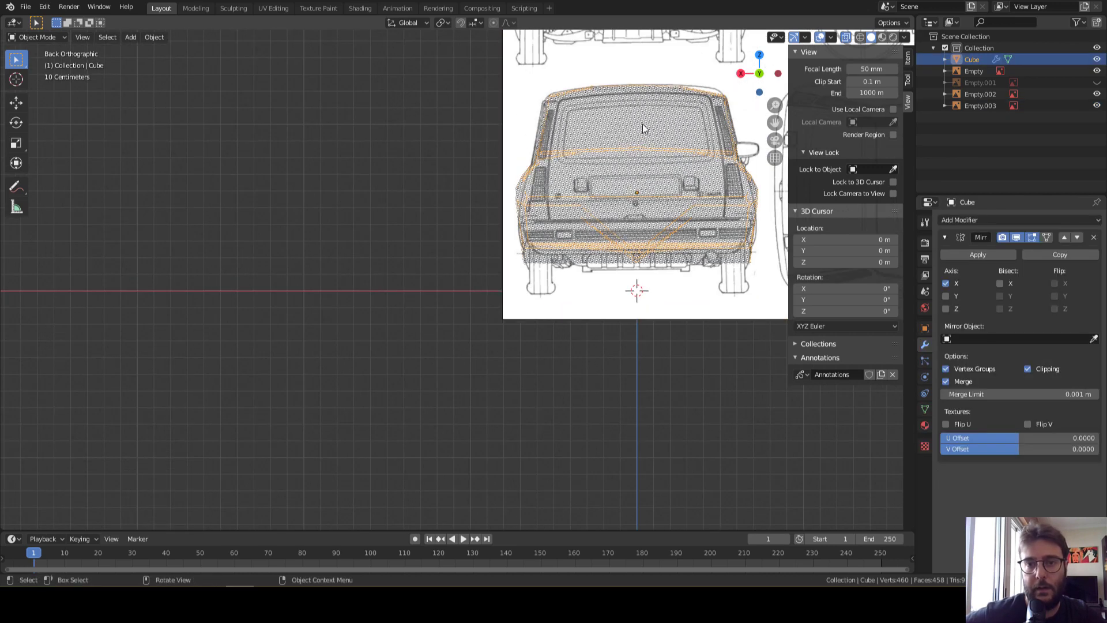
pyautogui.scroll(-2, 610, 170)
pyautogui.moveTo(610, 171)
pyautogui.mouseDown(button='middle')
pyautogui.moveTo(629, 223)
pyautogui.moveTo(632, 206)
pyautogui.mouseUp(button='middle')
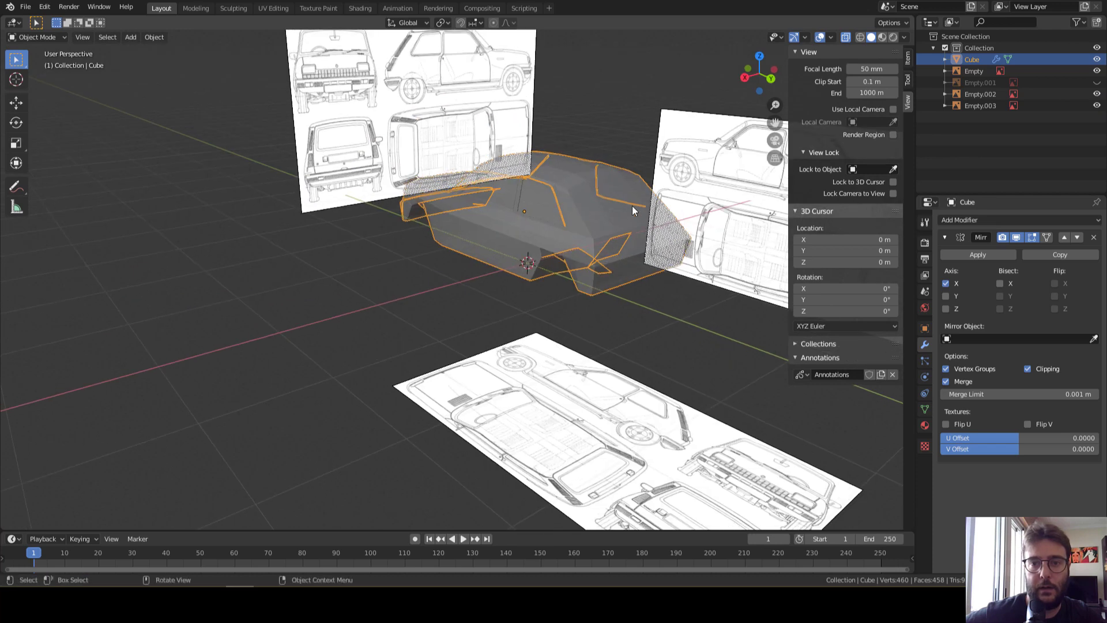
pyautogui.click(860, 37)
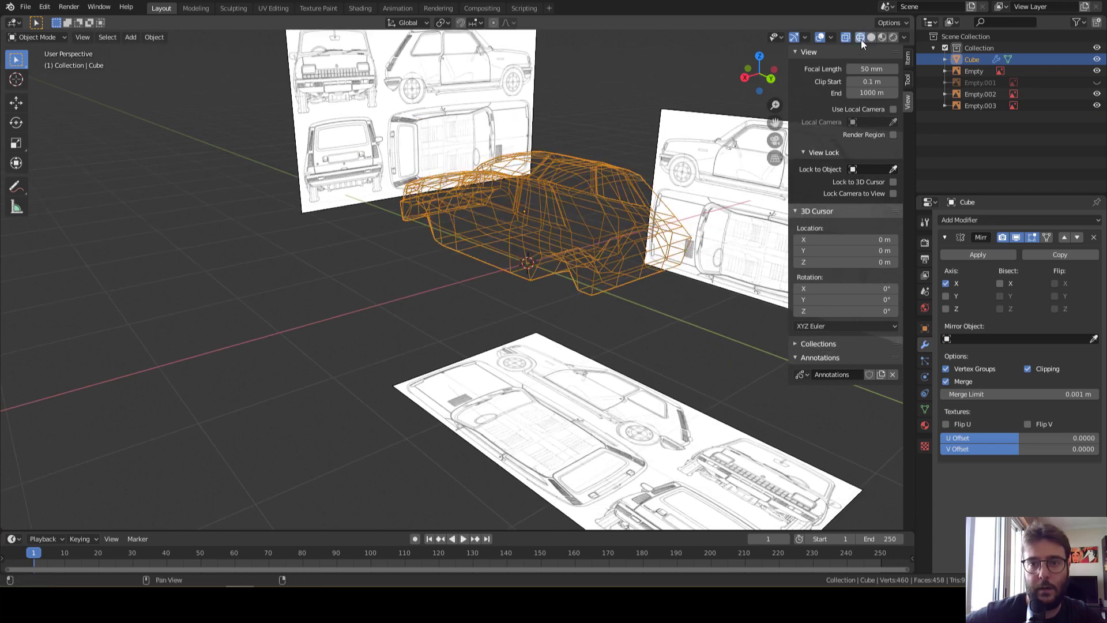
pyautogui.moveTo(562, 230)
pyautogui.mouseDown(button='middle')
pyautogui.moveTo(537, 227)
pyautogui.moveTo(680, 113)
pyautogui.mouseUp(button='middle')
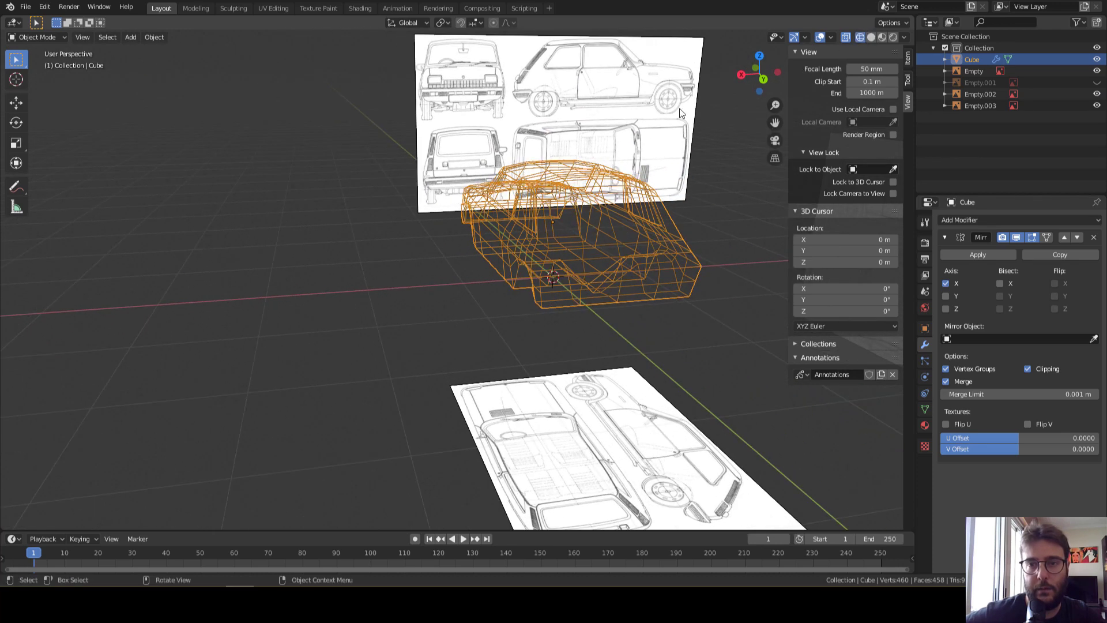
pyautogui.click(762, 77)
# Check the rear blueprint, then select the car body mesh in Edit Mode
pyautogui.scroll(2, 552, 152)
pyautogui.scroll(1, 585, 134)
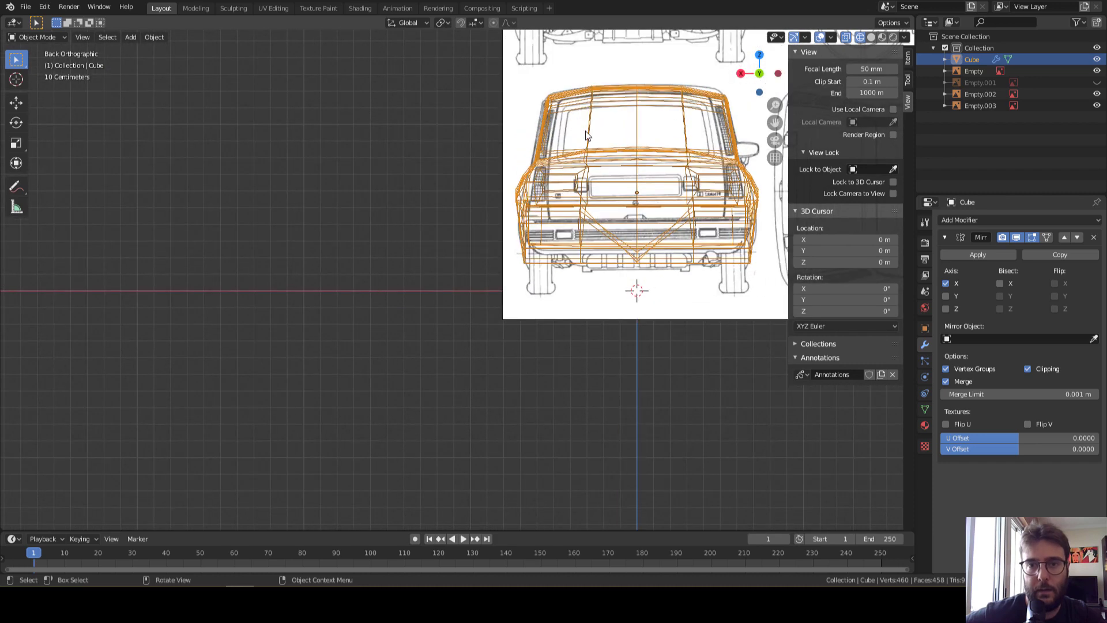
pyautogui.click(596, 136)
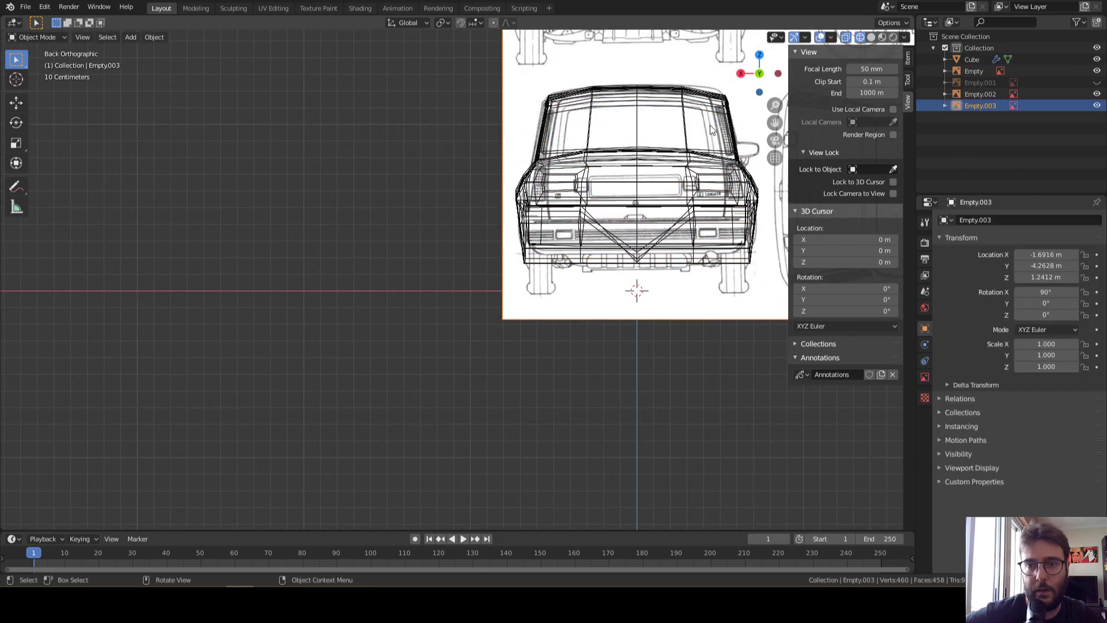
pyautogui.moveTo(609, 166)
pyautogui.mouseDown(button='middle')
pyautogui.moveTo(645, 200)
pyautogui.moveTo(628, 186)
pyautogui.moveTo(628, 223)
pyautogui.mouseUp(button='middle')
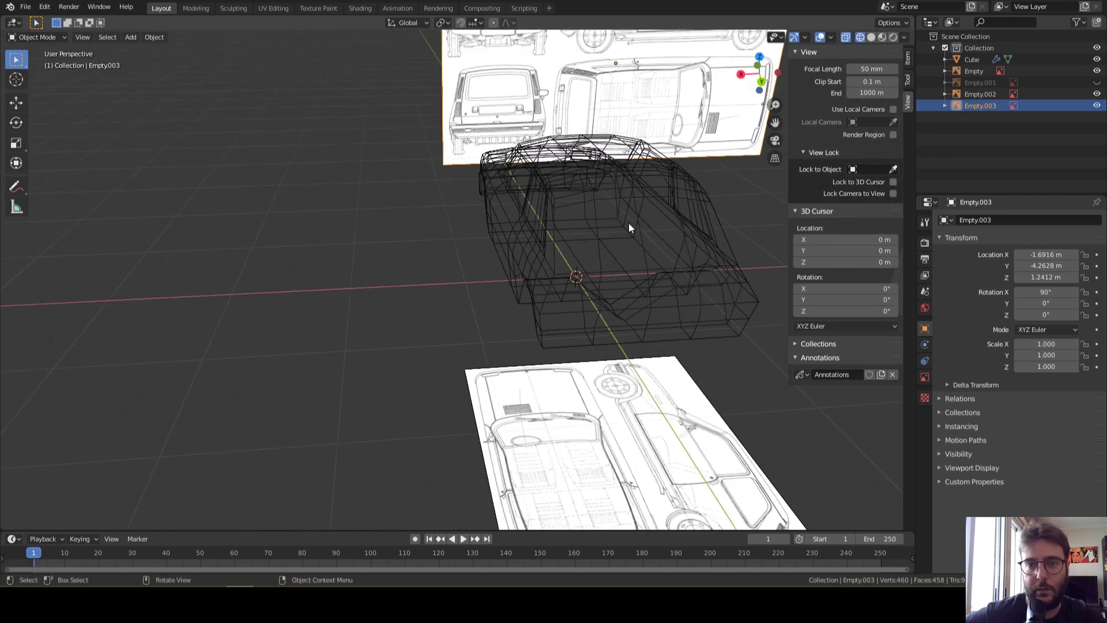
pyautogui.click(623, 232)
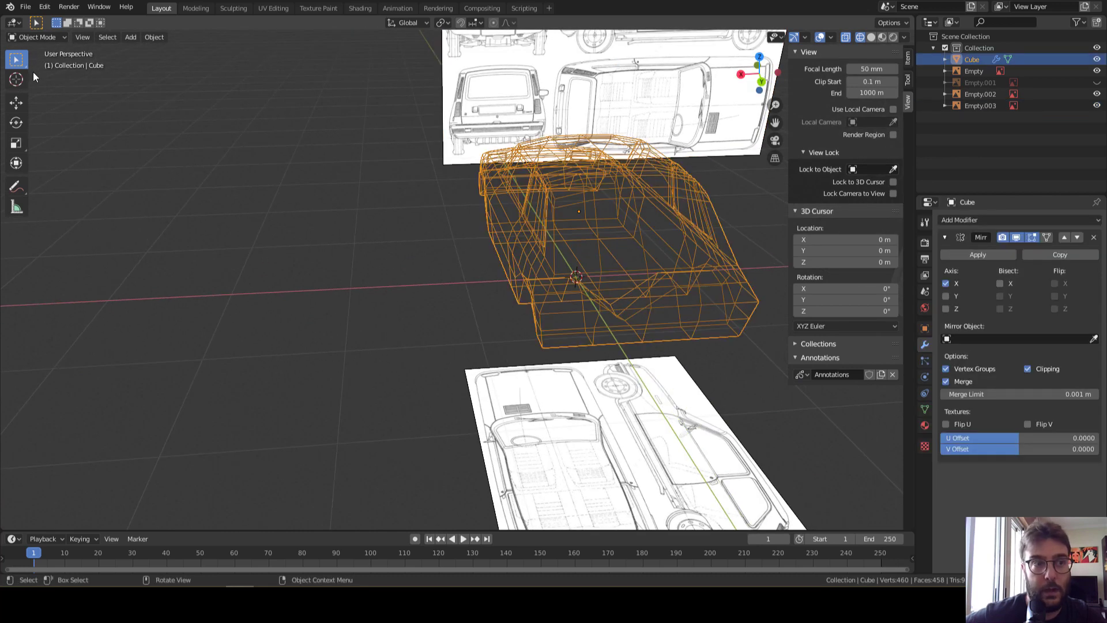
pyautogui.click(63, 38)
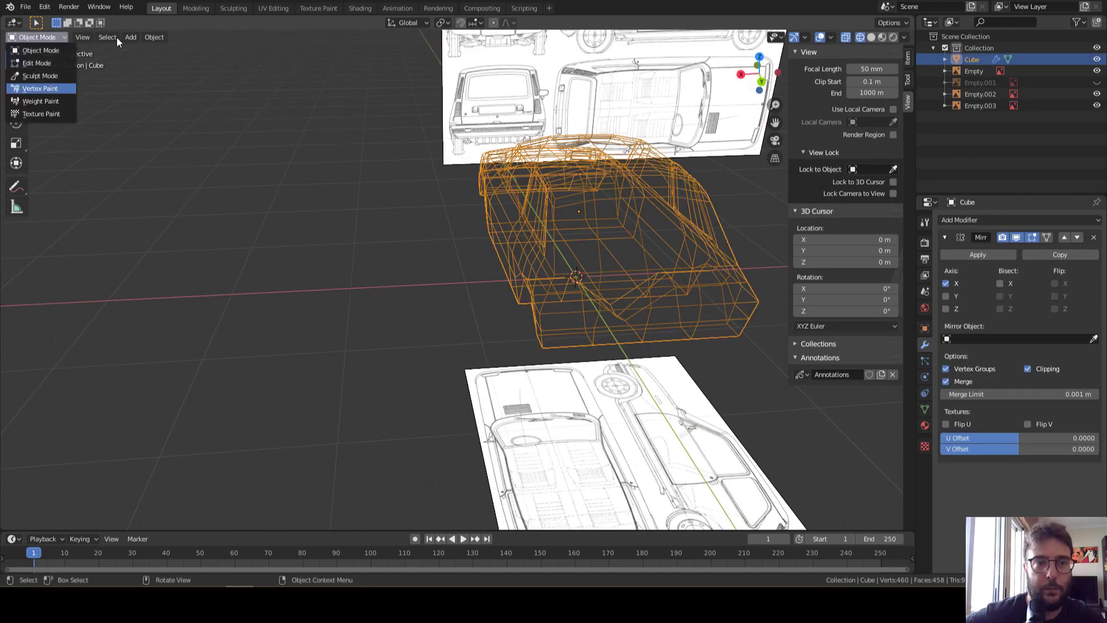
pyautogui.click(53, 35)
pyautogui.click(46, 65)
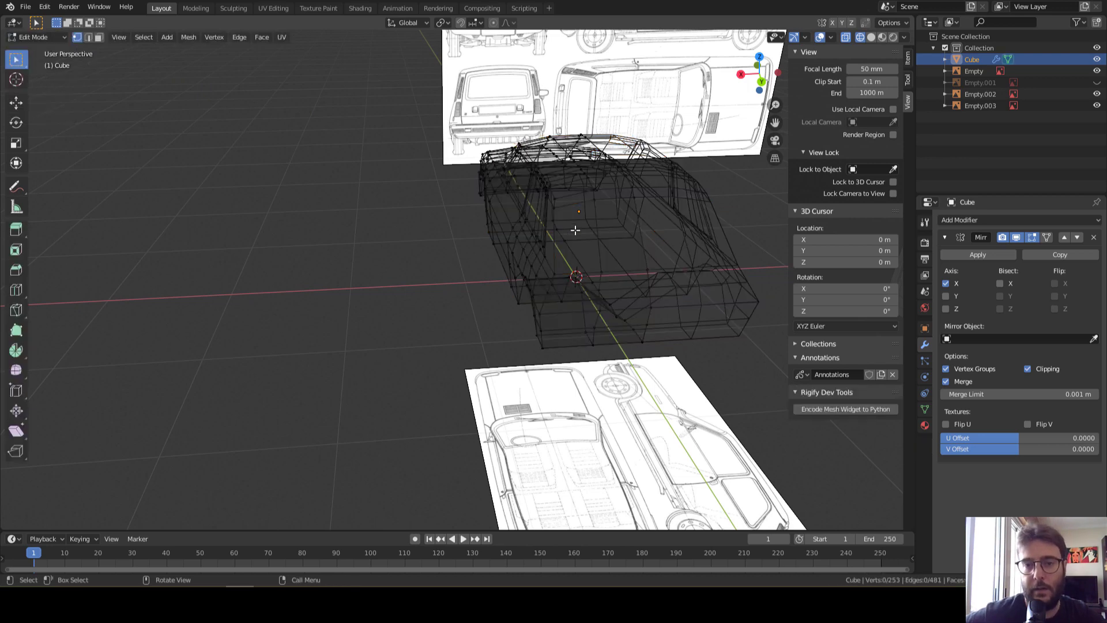
# Select the rear window faces and view the car straight from behind
pyautogui.scroll(-1, 627, 245)
pyautogui.moveTo(615, 246); pyautogui.dragTo(720, 145, button='middle')
pyautogui.click(616, 241)
pyautogui.keyDown('ctrl'); pyautogui.click(620, 230); pyautogui.keyUp('ctrl')
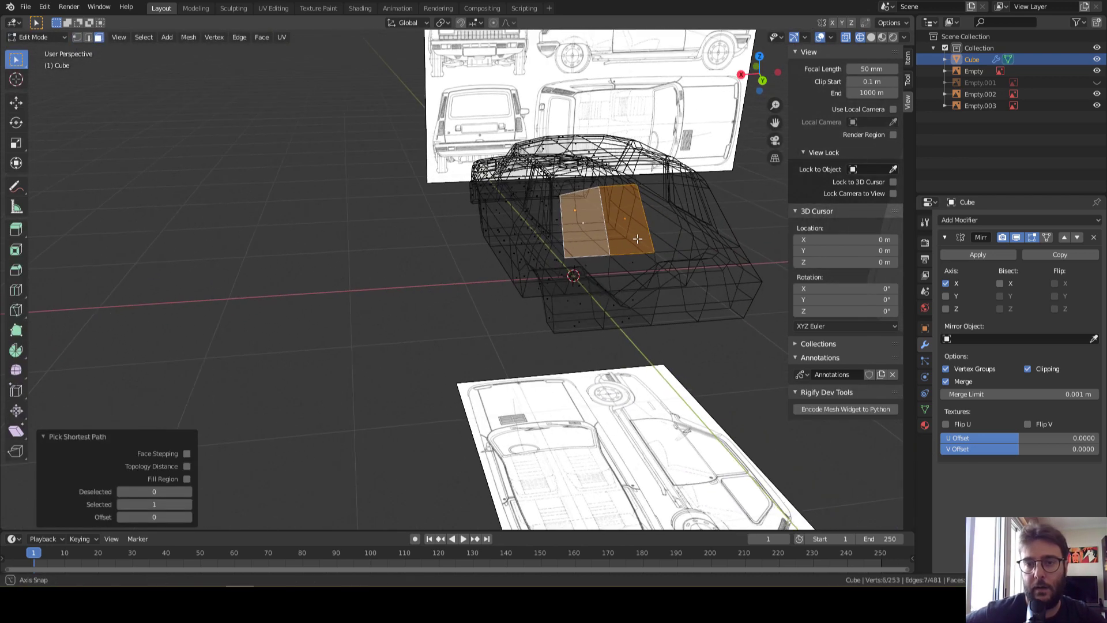
pyautogui.click(762, 86)
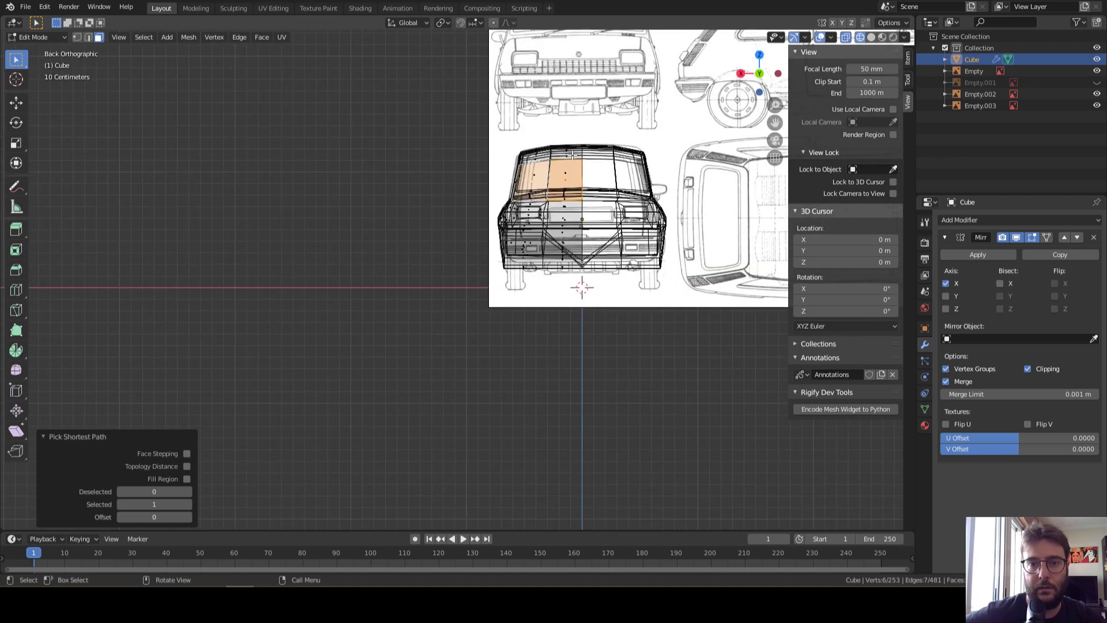
pyautogui.scroll(3, 675, 115)
pyautogui.keyDown('shift'); pyautogui.moveTo(677, 108); pyautogui.dragTo(597, 223, button='middle'); pyautogui.keyUp('shift')
# Inset the selected rear window faces by about 0.038 m
pyautogui.scroll(2, 597, 223)
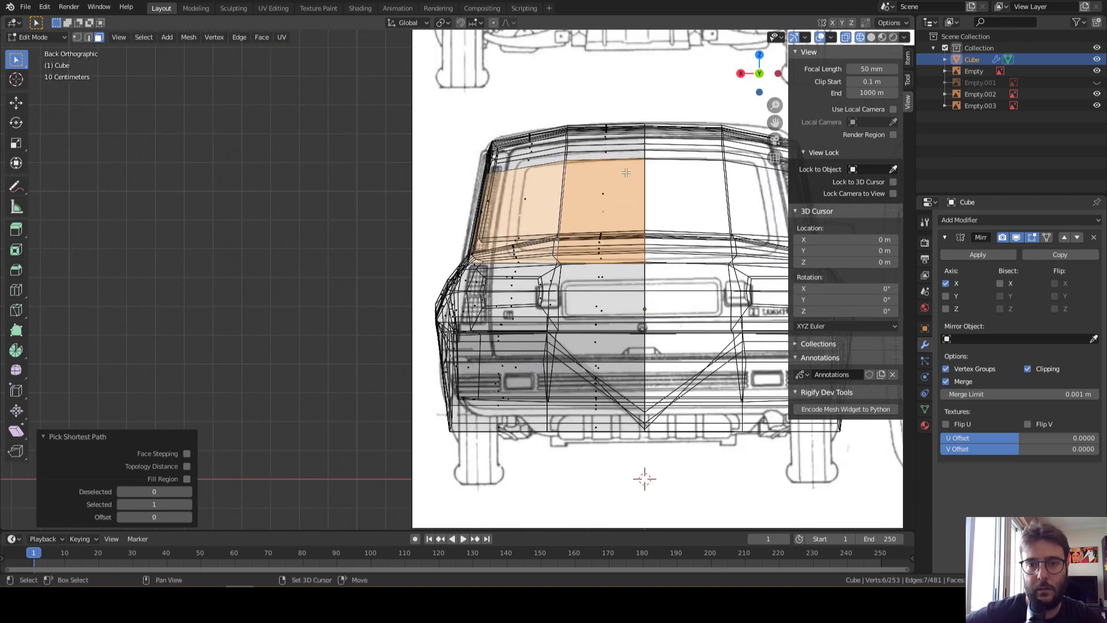
pyautogui.scroll(1, 594, 224)
pyautogui.scroll(1, 586, 224)
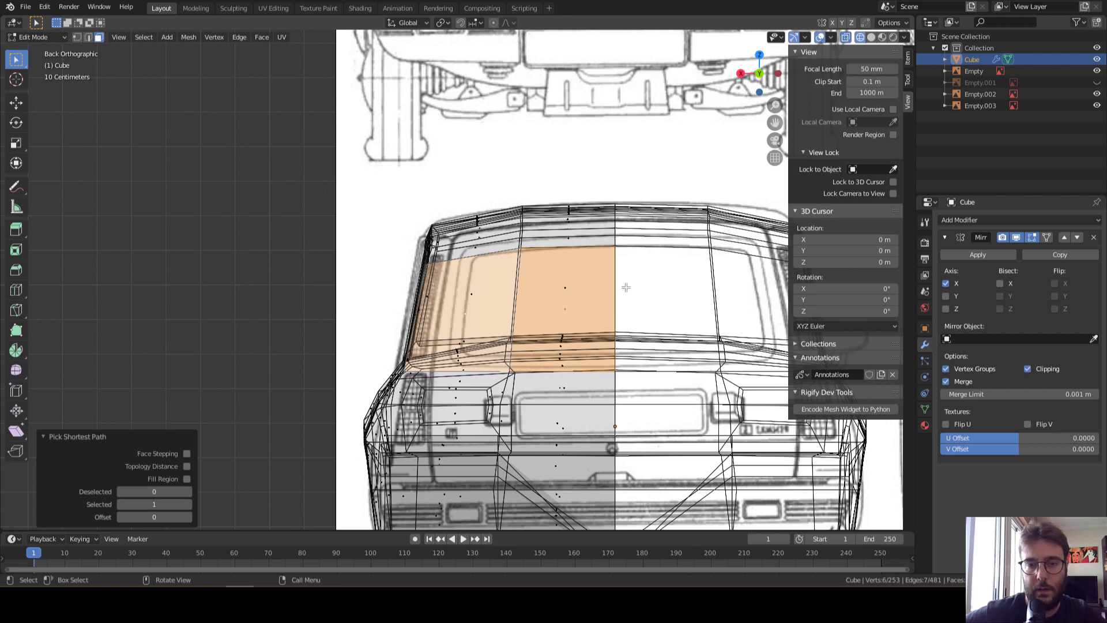
pyautogui.press('i')
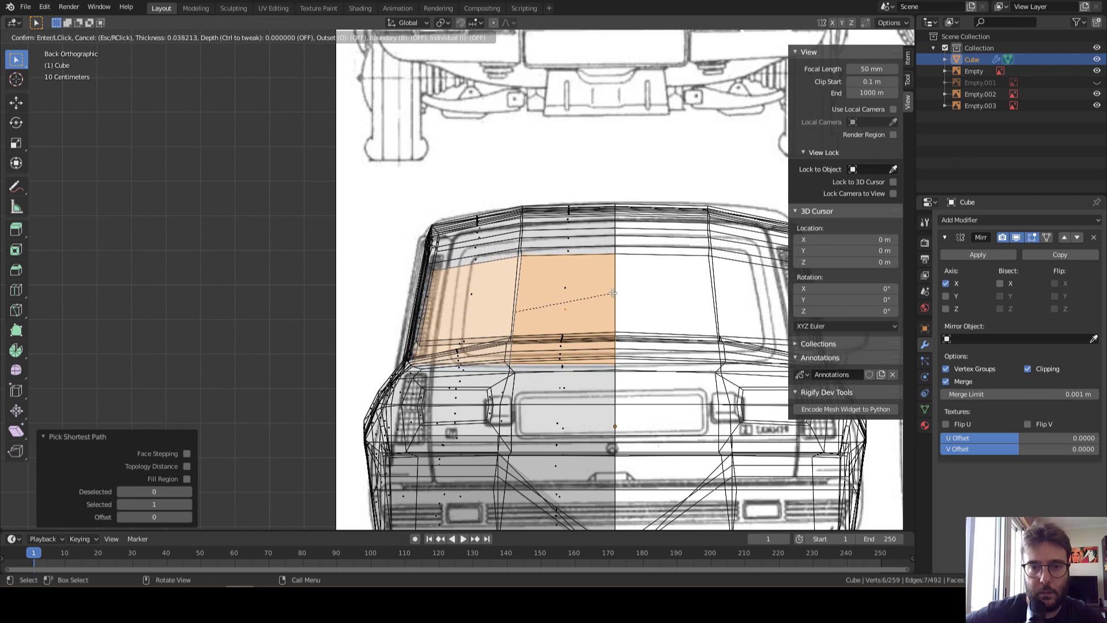
pyautogui.click(612, 292)
pyautogui.moveTo(571, 262)
pyautogui.mouseDown(button='middle')
pyautogui.moveTo(605, 279)
pyautogui.moveTo(571, 268)
pyautogui.mouseUp(button='middle')
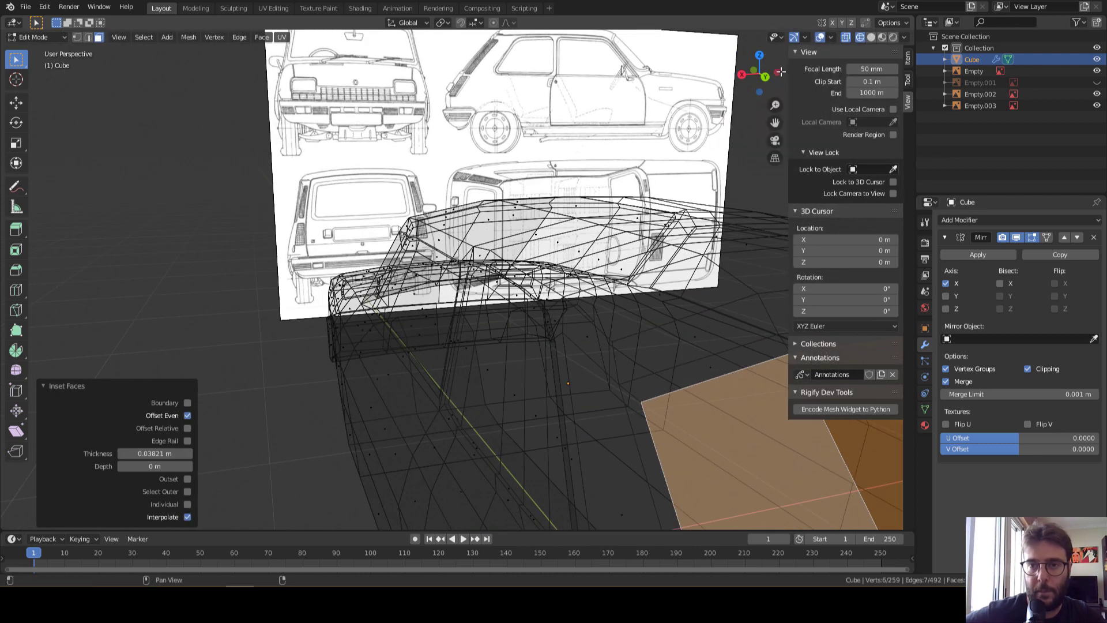
# Turn on X-ray and raise a roof edge above the rear window 0.0244 m
pyautogui.click(871, 37)
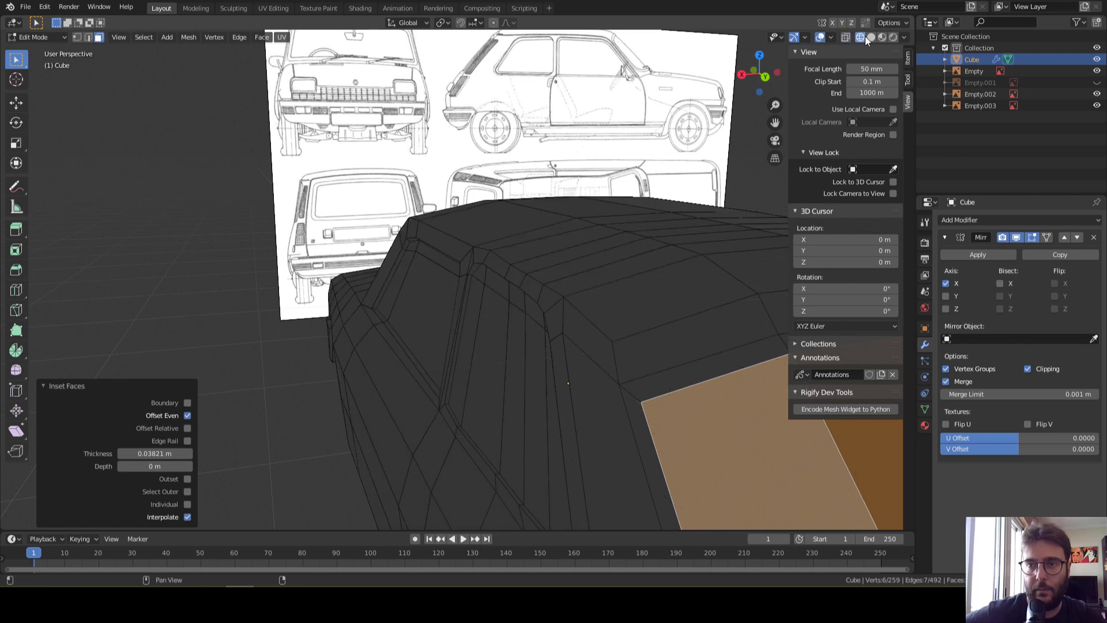
pyautogui.moveTo(767, 202); pyautogui.dragTo(704, 252, button='middle')
pyautogui.press('2')
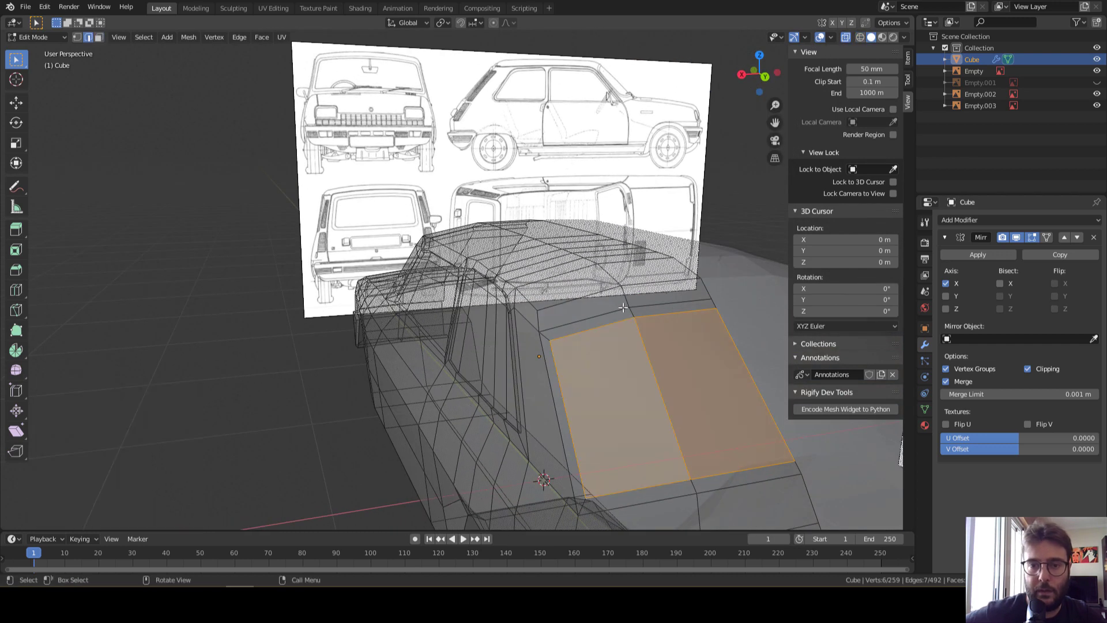
pyautogui.click(625, 309)
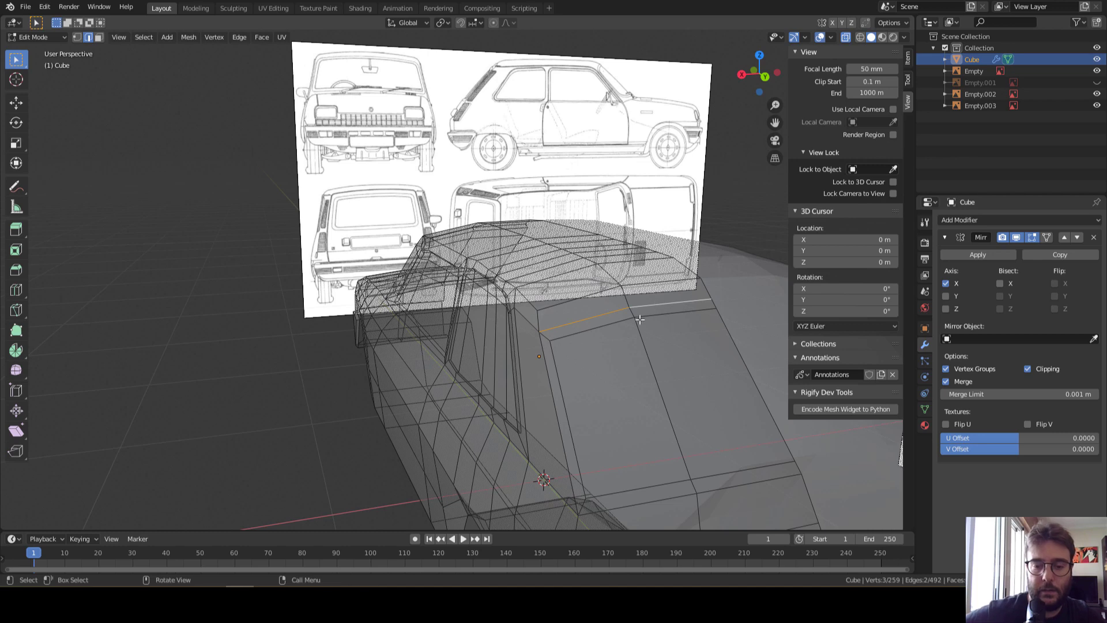
pyautogui.moveTo(640, 319); pyautogui.dragTo(695, 299, button='middle')
pyautogui.press('g')
pyautogui.press('z')
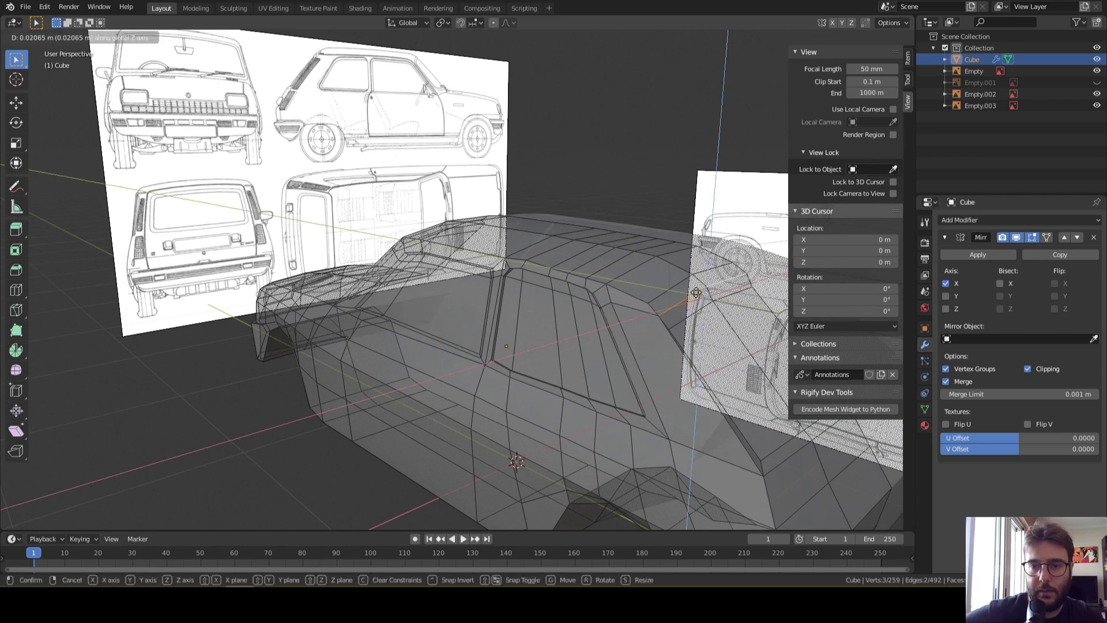
pyautogui.click(695, 292)
# Raise a second roof edge vertically by 0.036 m
pyautogui.moveTo(695, 292)
pyautogui.mouseDown(button='middle')
pyautogui.moveTo(626, 317)
pyautogui.moveTo(632, 308)
pyautogui.mouseUp(button='middle')
pyautogui.click(534, 309)
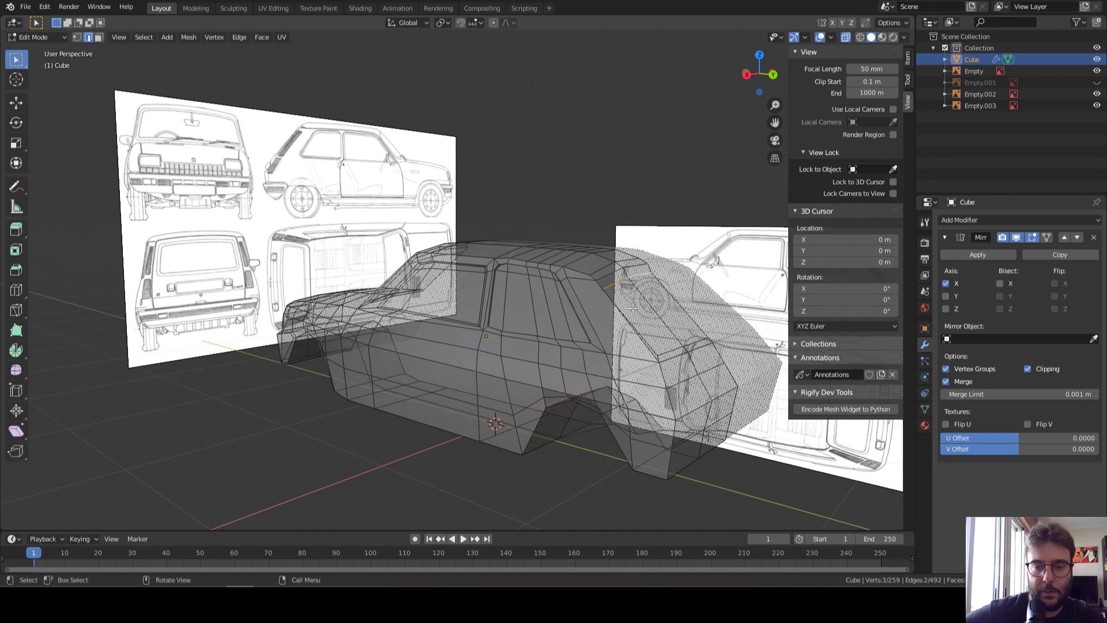
pyautogui.press('g')
pyautogui.press('z')
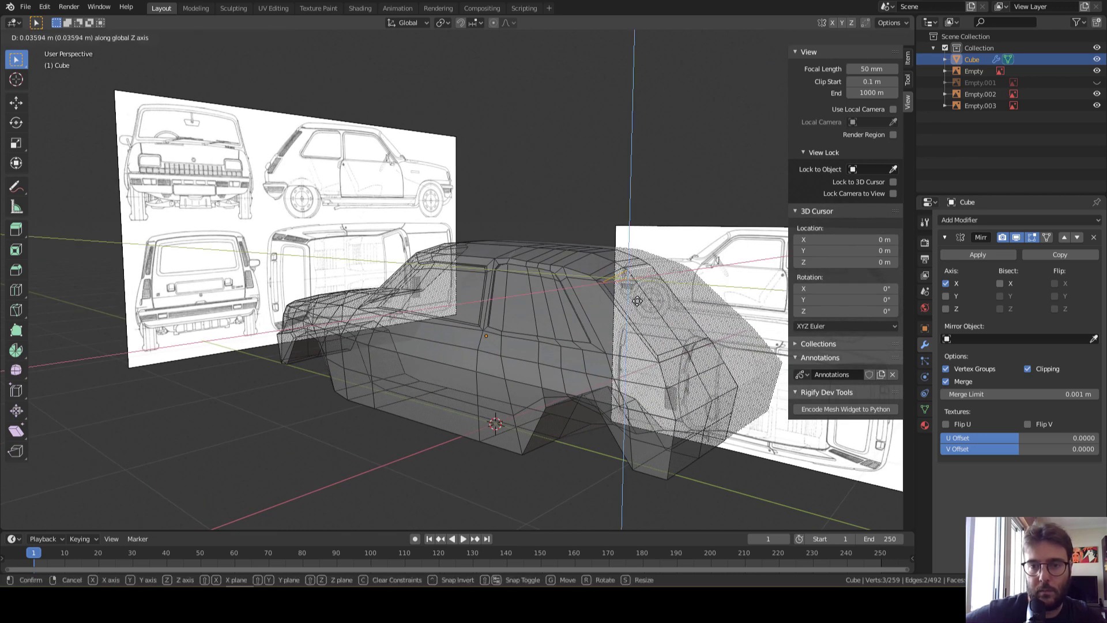
pyautogui.click(637, 300)
pyautogui.moveTo(637, 300); pyautogui.dragTo(758, 201, button='middle')
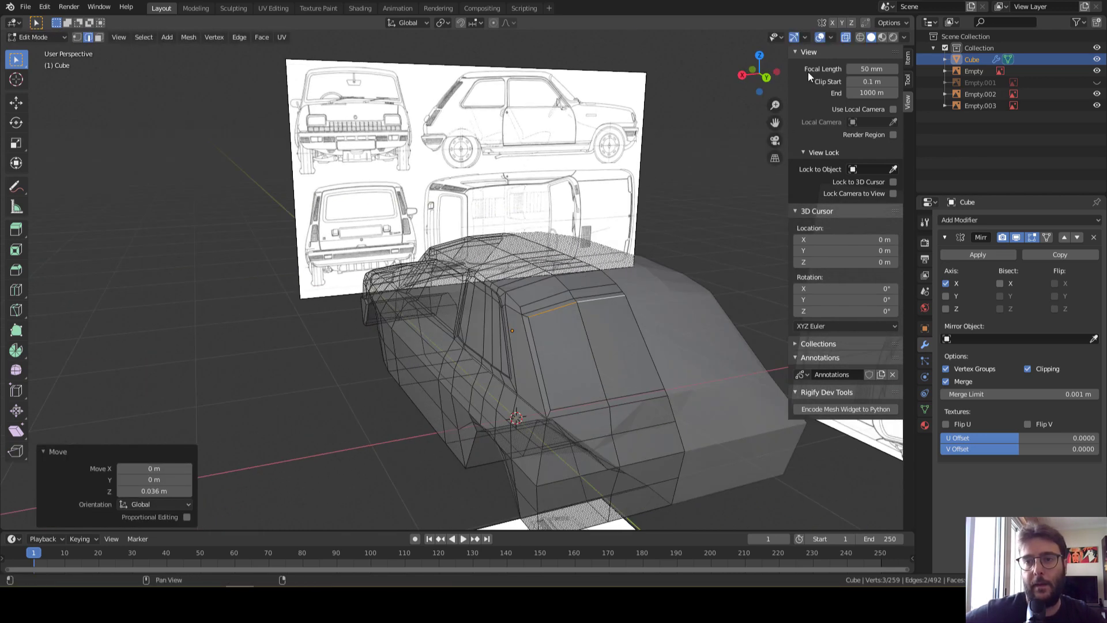
# View the car from behind and adjust the rear window edge selection
pyautogui.click(766, 77)
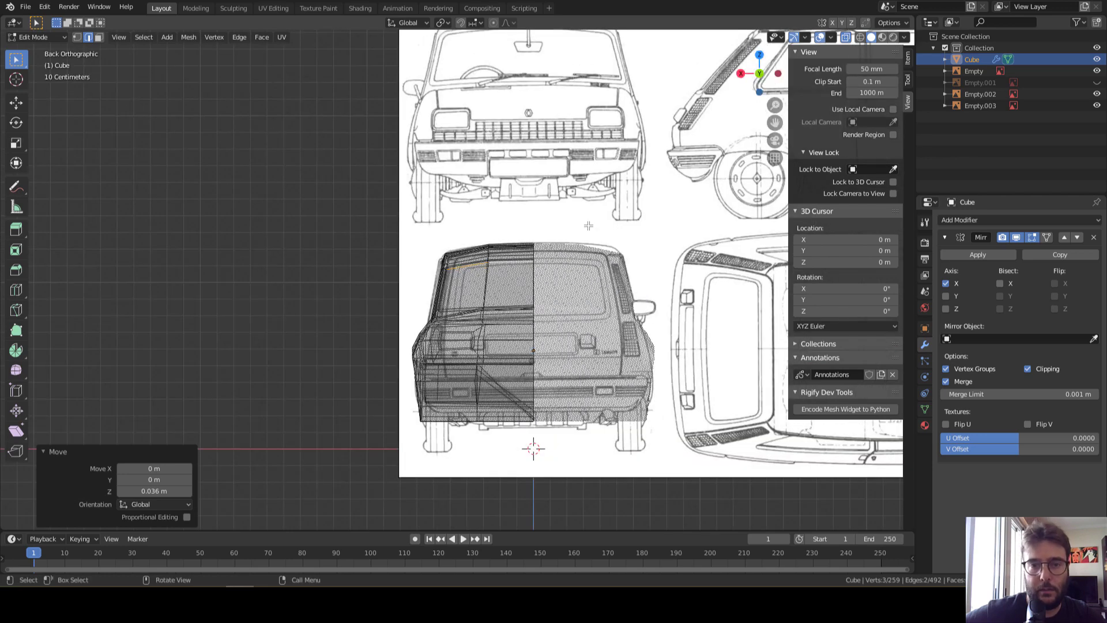
pyautogui.scroll(2, 513, 237)
pyautogui.scroll(2, 519, 268)
pyautogui.moveTo(438, 276)
pyautogui.mouseDown(button='middle')
pyautogui.moveTo(501, 274)
pyautogui.moveTo(481, 307)
pyautogui.mouseUp(button='middle')
pyautogui.click(486, 320)
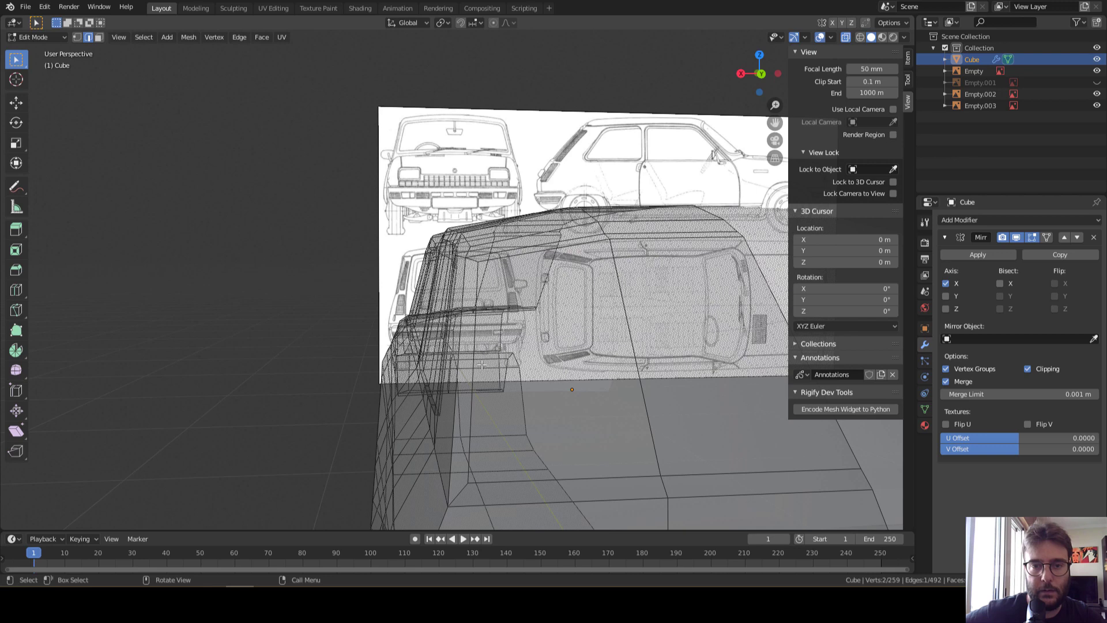
pyautogui.scroll(-2, 481, 364)
pyautogui.moveTo(481, 364); pyautogui.dragTo(483, 384, button='middle')
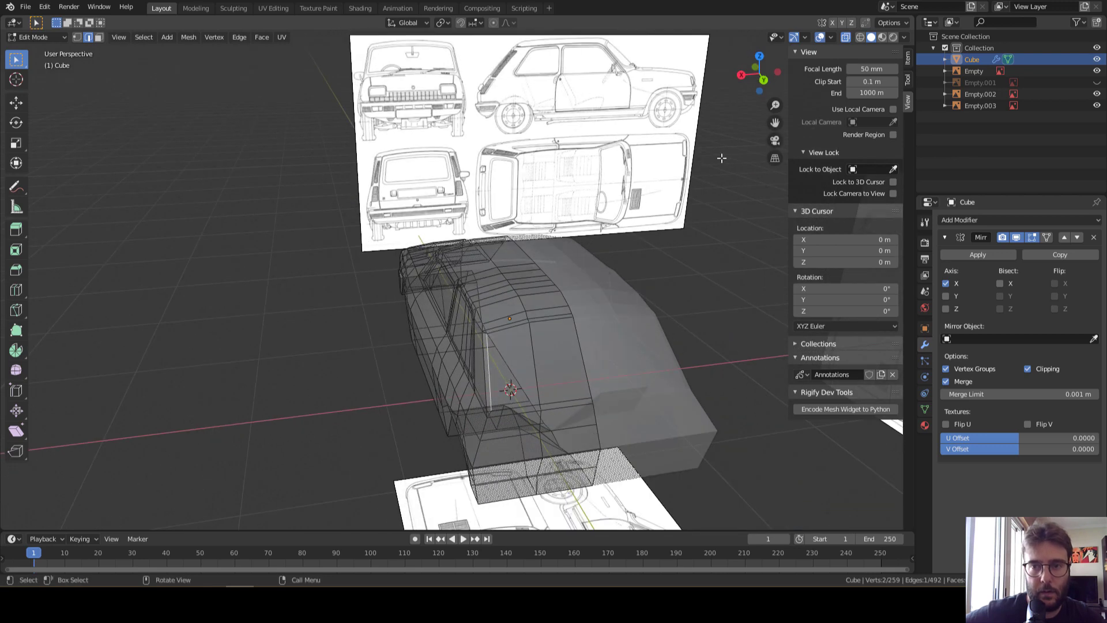
pyautogui.click(765, 80)
pyautogui.scroll(1, 528, 438)
pyautogui.scroll(3, 520, 287)
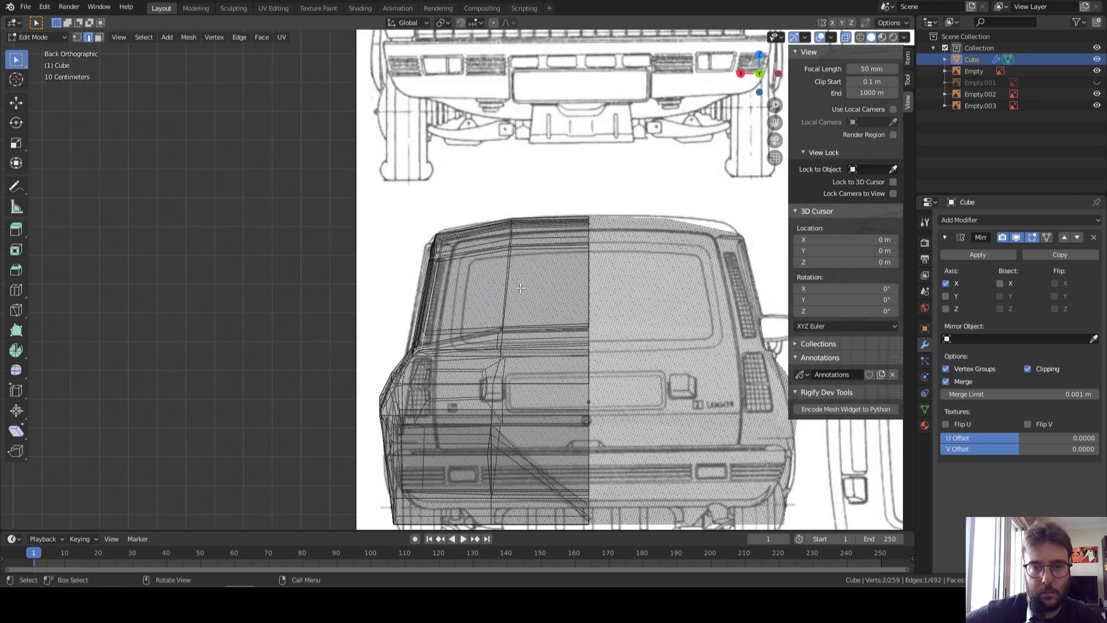
# Shift the rear window edges -0.0821 m in X, enlarge slightly, raise 0.00801 m
pyautogui.press('g')
pyautogui.press('x')
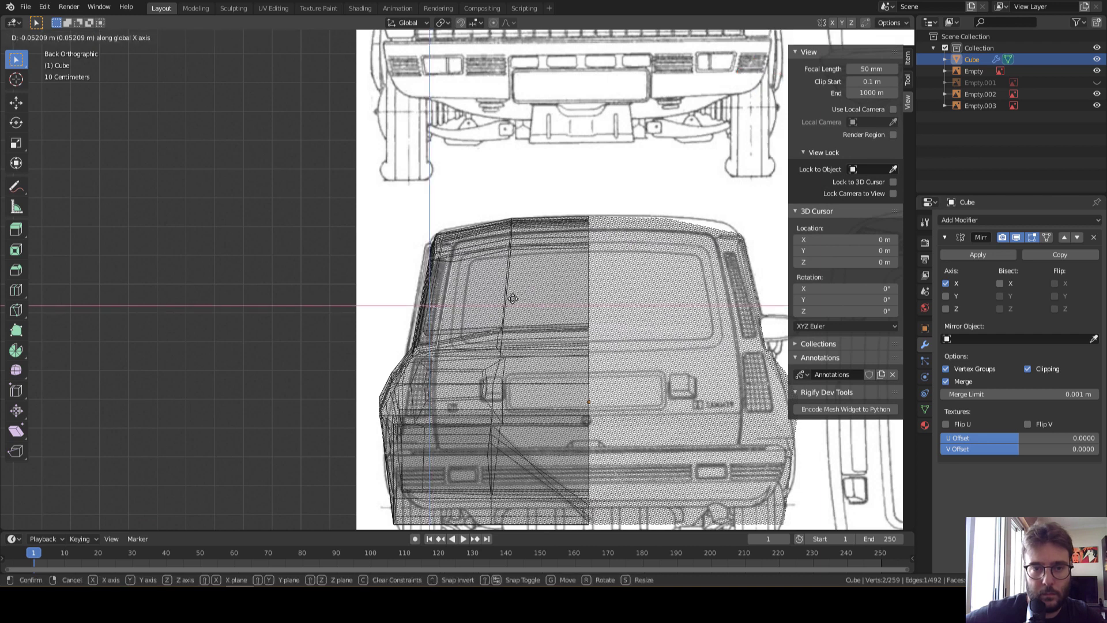
pyautogui.click(521, 301)
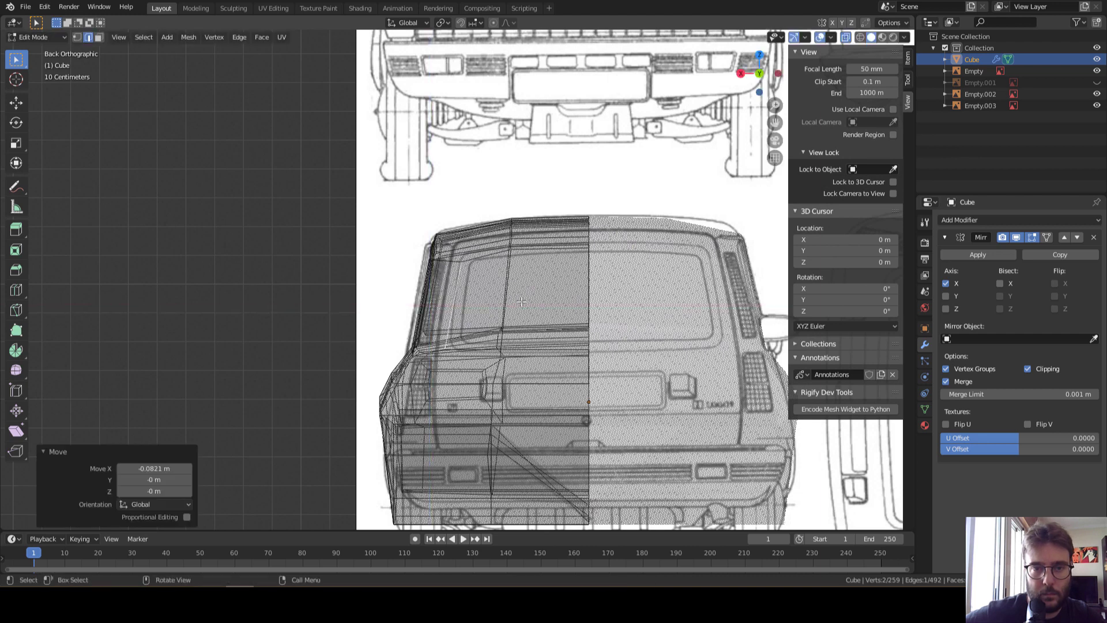
pyautogui.press('s')
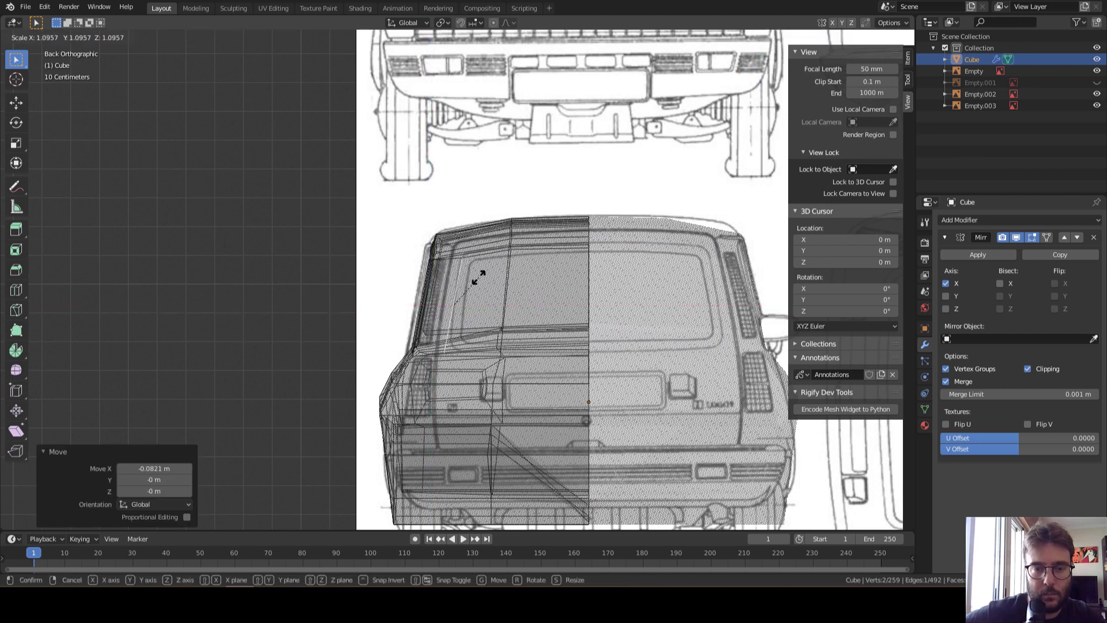
pyautogui.click(478, 277)
pyautogui.press('g')
pyautogui.press('z')
pyautogui.click(479, 275)
pyautogui.moveTo(479, 275); pyautogui.dragTo(599, 360, button='middle')
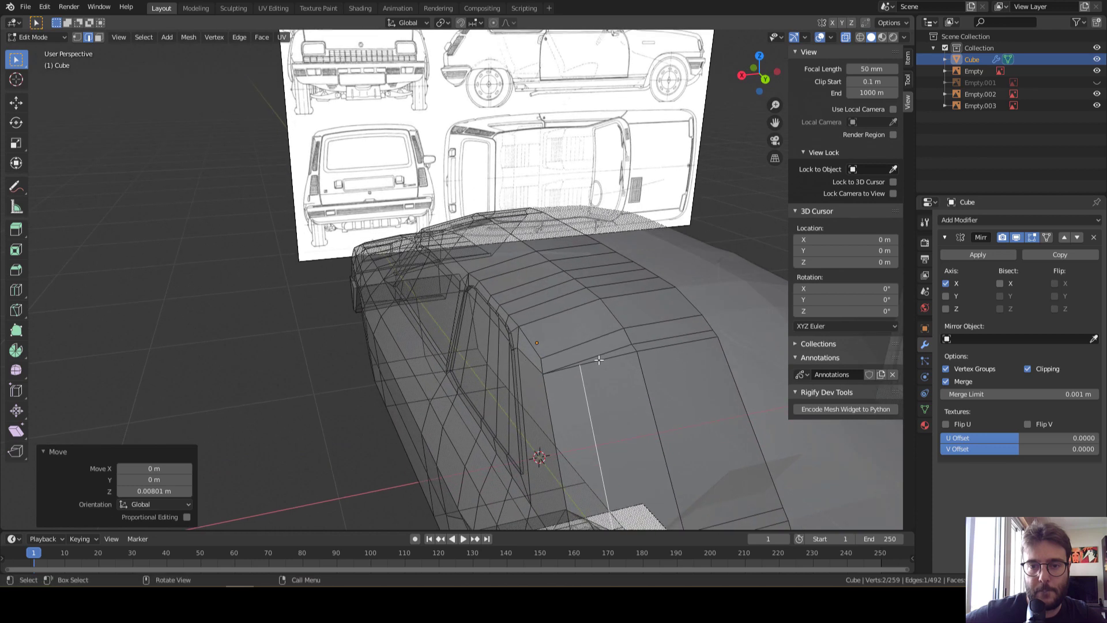
# In vertex mode, raise the roof corner vertex vertically
pyautogui.press('1')
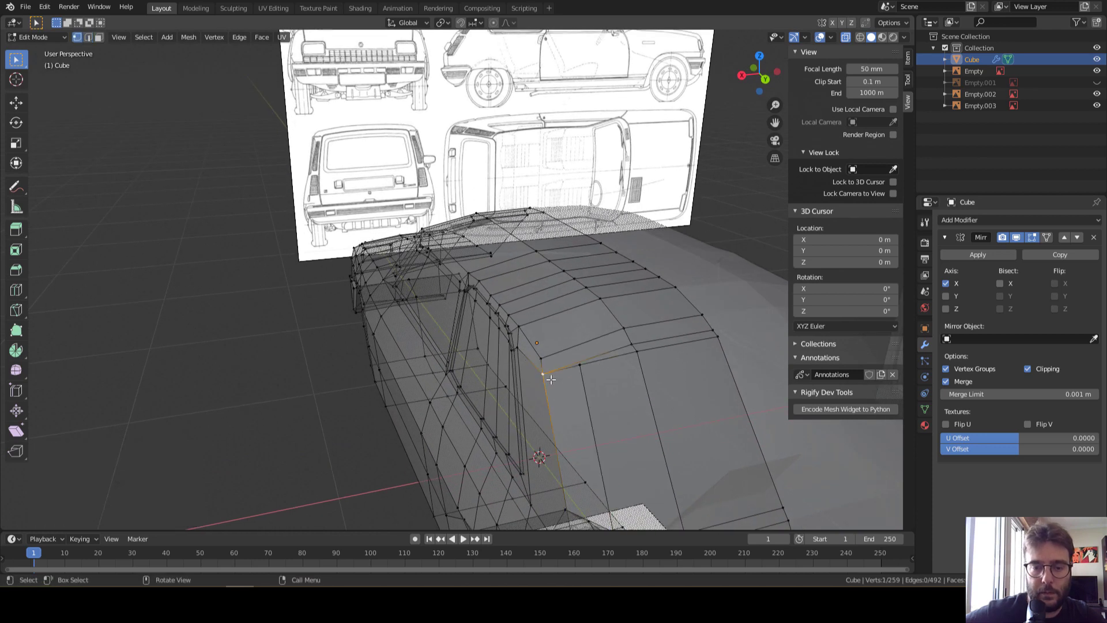
pyautogui.press('g')
pyautogui.press('z')
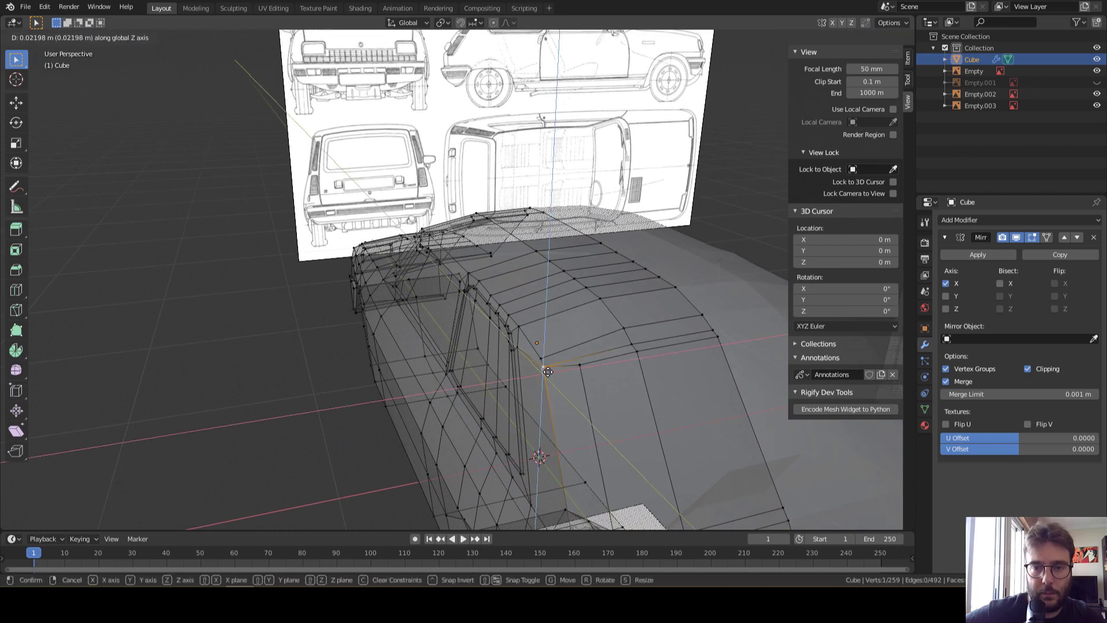
pyautogui.click(548, 372)
pyautogui.moveTo(548, 372)
pyautogui.mouseDown(button='middle')
pyautogui.moveTo(639, 370)
pyautogui.moveTo(522, 266)
pyautogui.moveTo(527, 274)
pyautogui.mouseUp(button='middle')
# Move a roof-edge vertex, then lower it vertically
pyautogui.click(505, 276)
pyautogui.press('g')
pyautogui.click(528, 270)
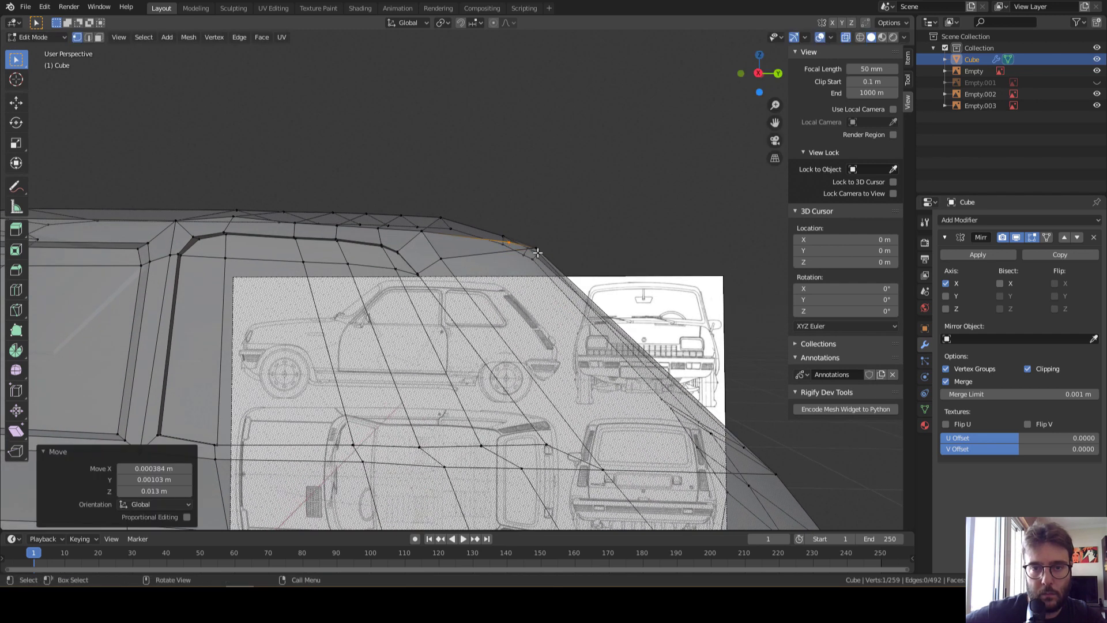
pyautogui.press('g')
pyautogui.press('z')
pyautogui.click(534, 254)
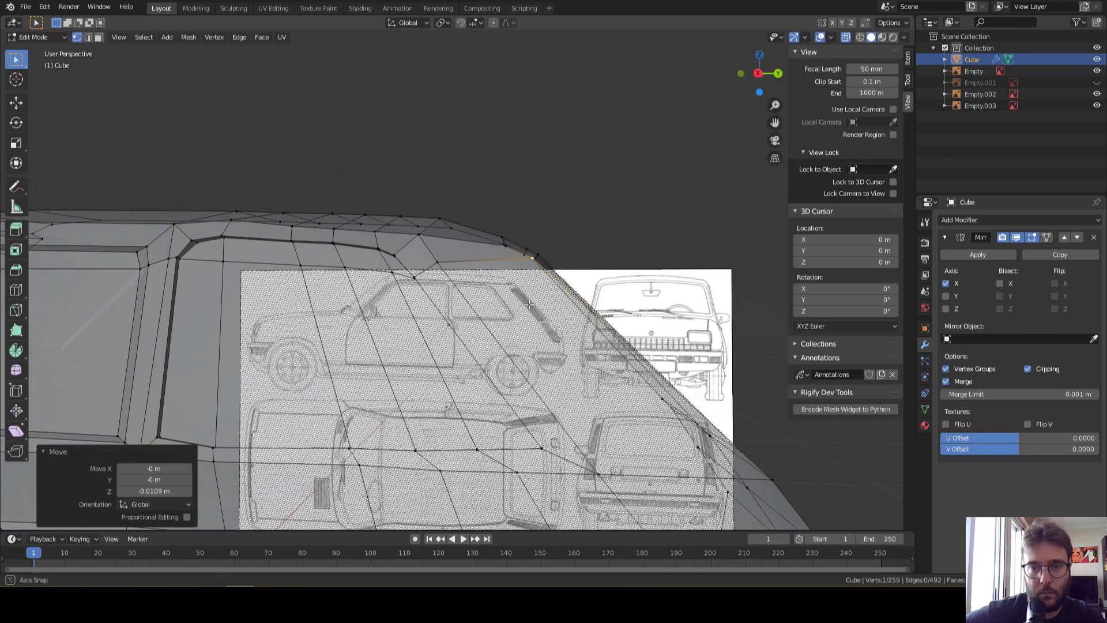
pyautogui.moveTo(534, 254); pyautogui.dragTo(719, 110, button='middle')
# In side view, place the roof's rear corner vertices onto the blueprint roof outline
pyautogui.click(759, 73)
pyautogui.scroll(2, 379, 251)
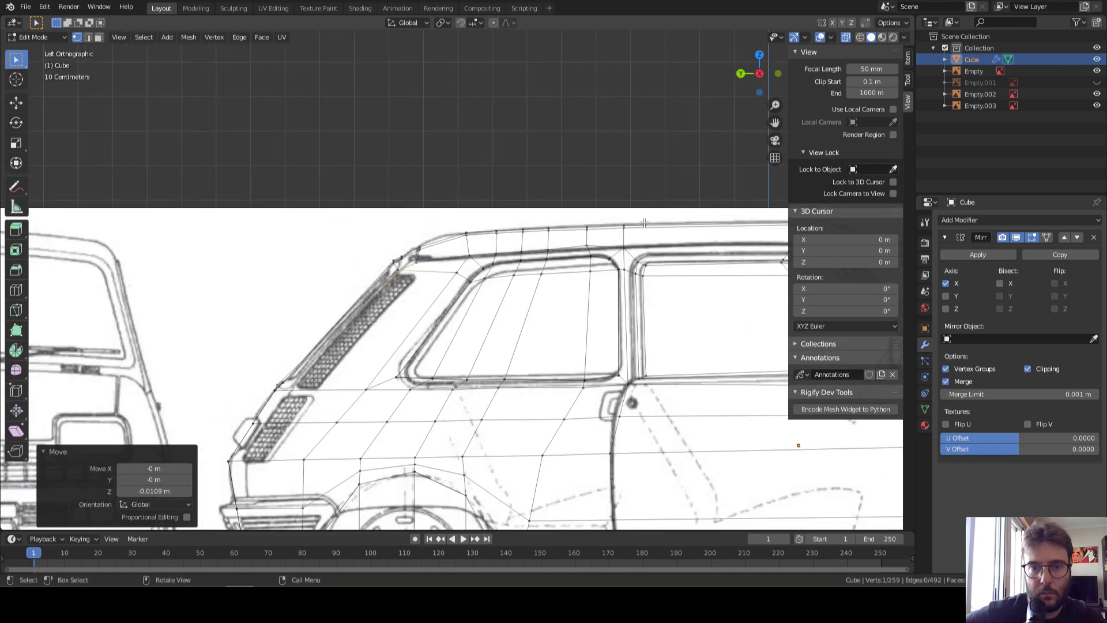
pyautogui.scroll(1, 380, 251)
pyautogui.scroll(3, 380, 251)
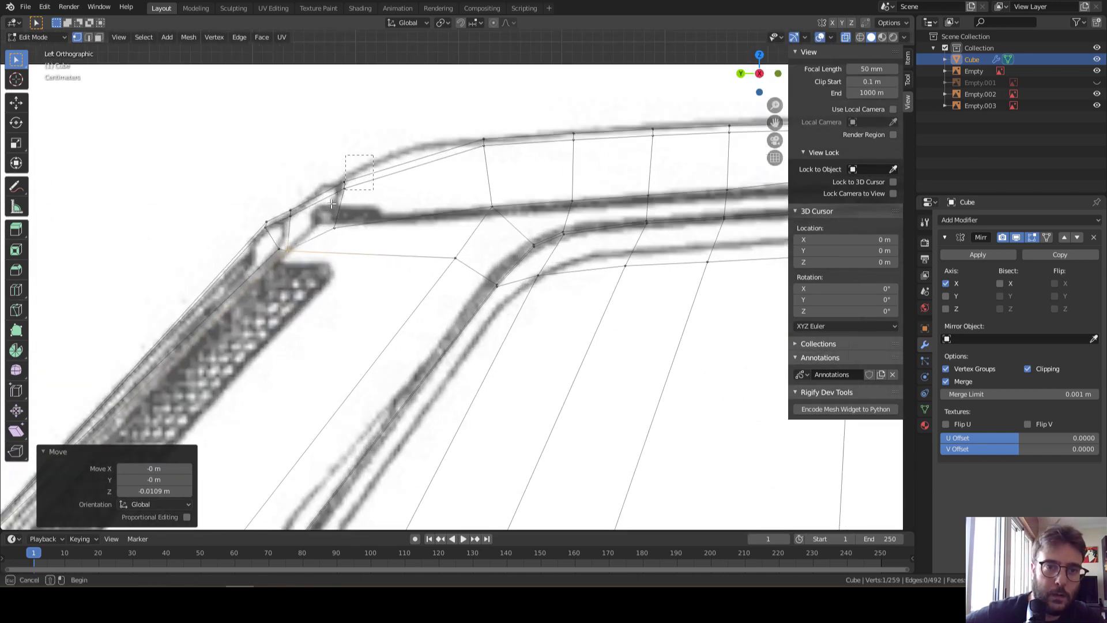
pyautogui.moveTo(345, 155)
pyautogui.mouseDown()
pyautogui.moveTo(373, 190)
pyautogui.moveTo(327, 236)
pyautogui.moveTo(288, 231)
pyautogui.mouseUp()
pyautogui.press('g')
pyautogui.click(359, 238)
pyautogui.press('g')
pyautogui.click(332, 222)
pyautogui.press('g')
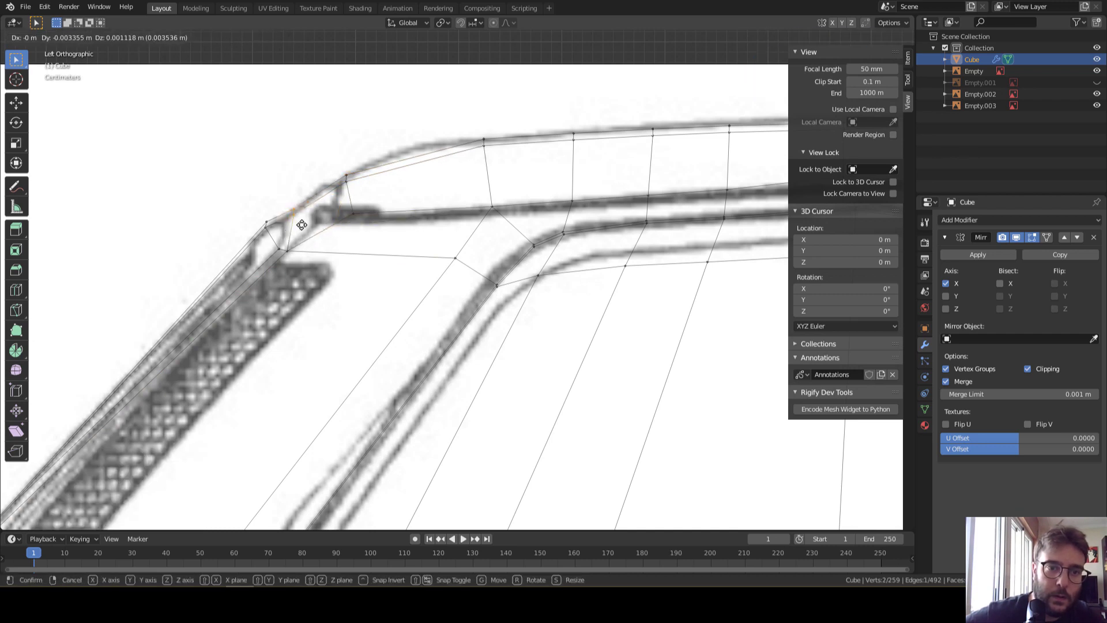
pyautogui.click(314, 212)
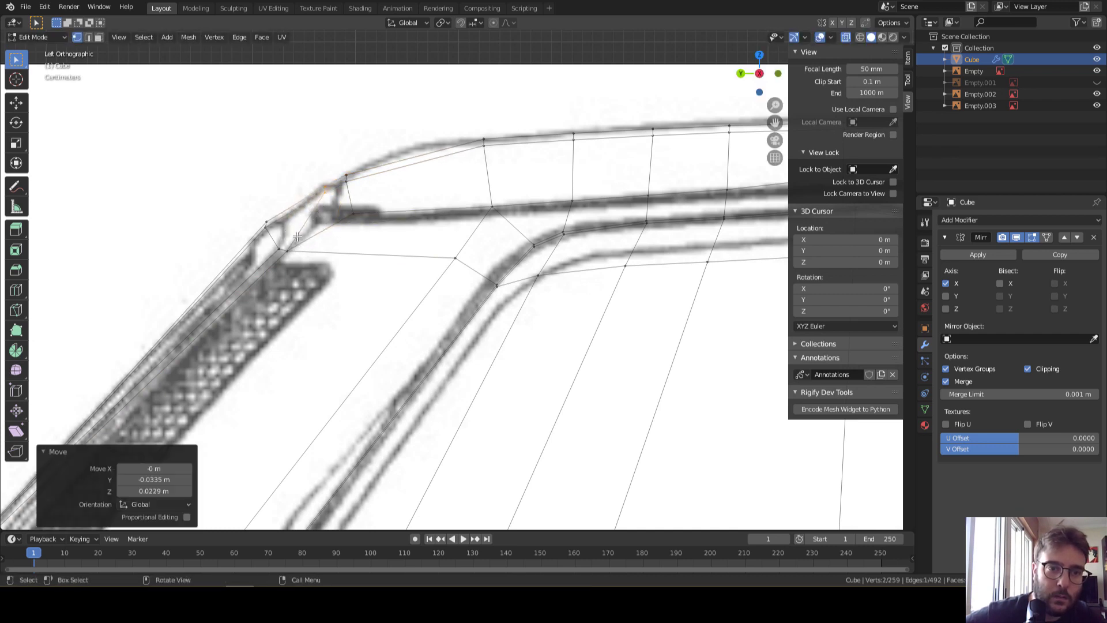
# Shift the pillar corner vertex -0.0126 m along Y
pyautogui.scroll(-2, 268, 254)
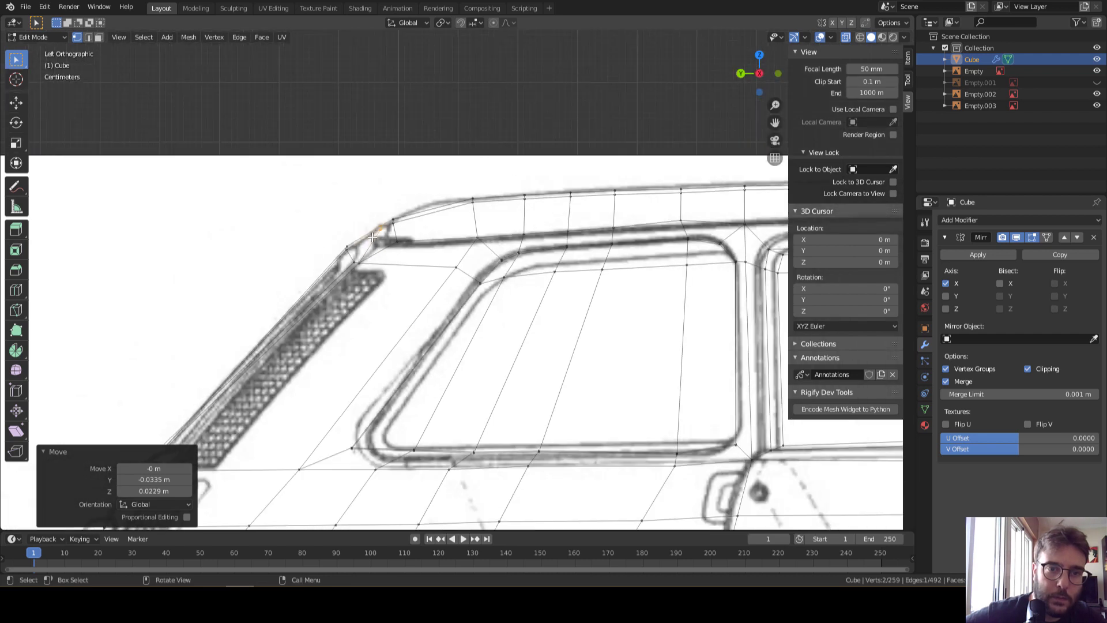
pyautogui.click(362, 265)
pyautogui.press('g')
pyautogui.press('y')
pyautogui.click(365, 274)
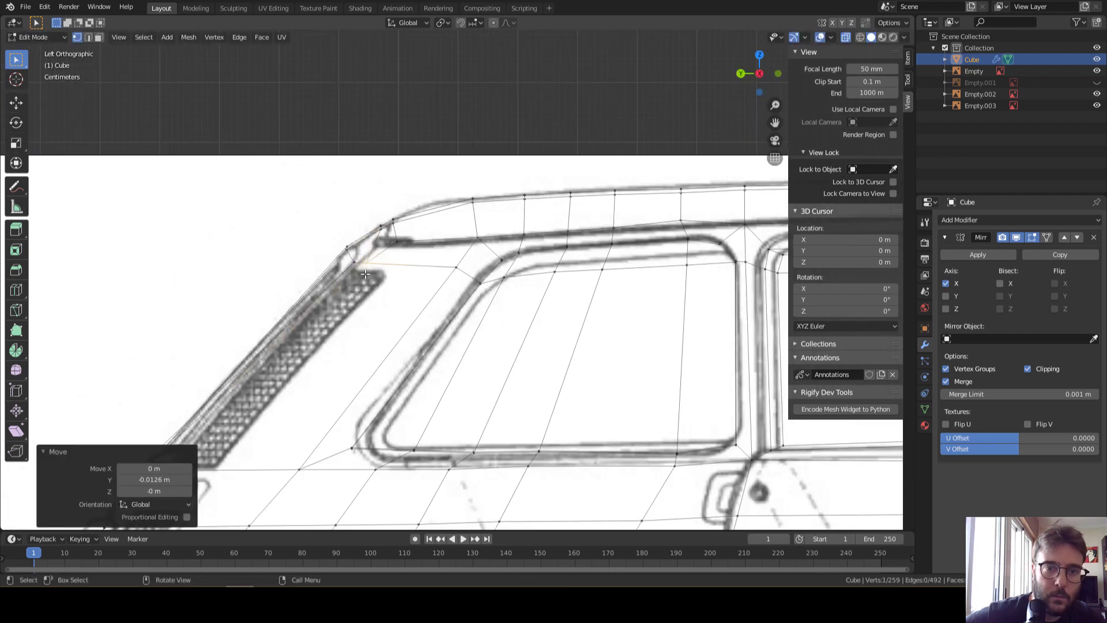
pyautogui.scroll(-2, 354, 291)
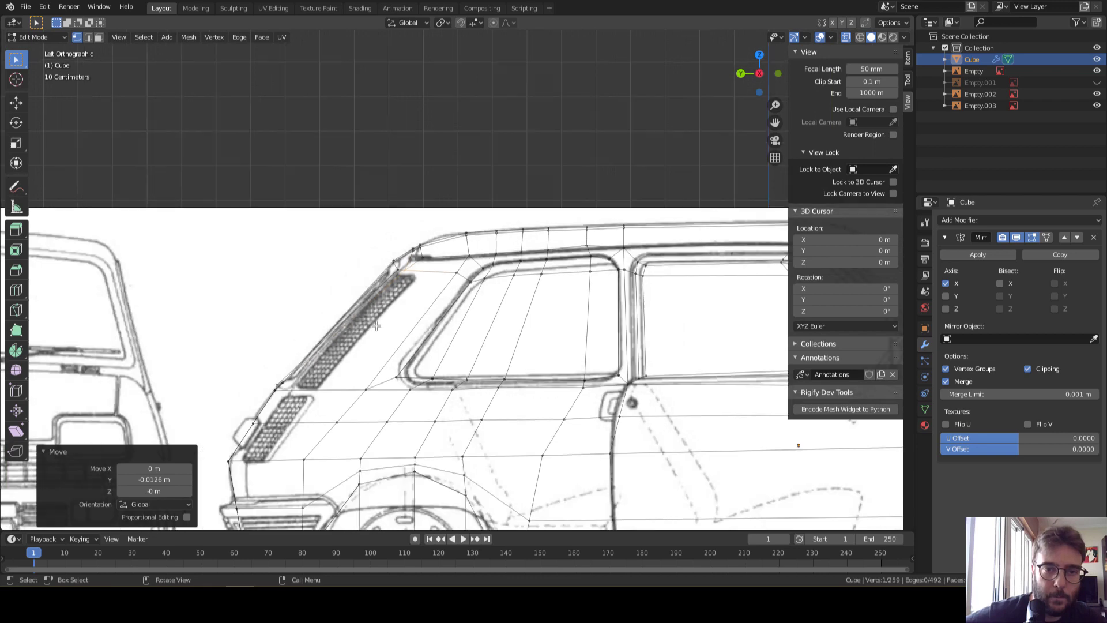
pyautogui.scroll(1, 406, 273)
pyautogui.scroll(-2, 376, 277)
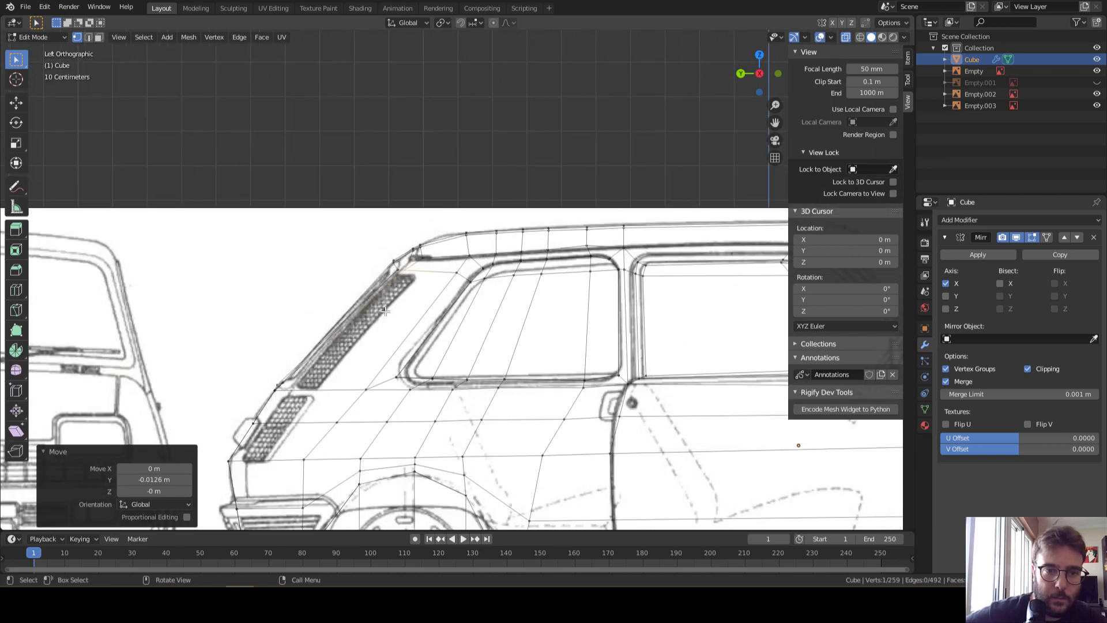
pyautogui.moveTo(314, 405)
pyautogui.mouseDown(button='middle')
pyautogui.moveTo(417, 437)
pyautogui.moveTo(565, 421)
pyautogui.mouseUp(button='middle')
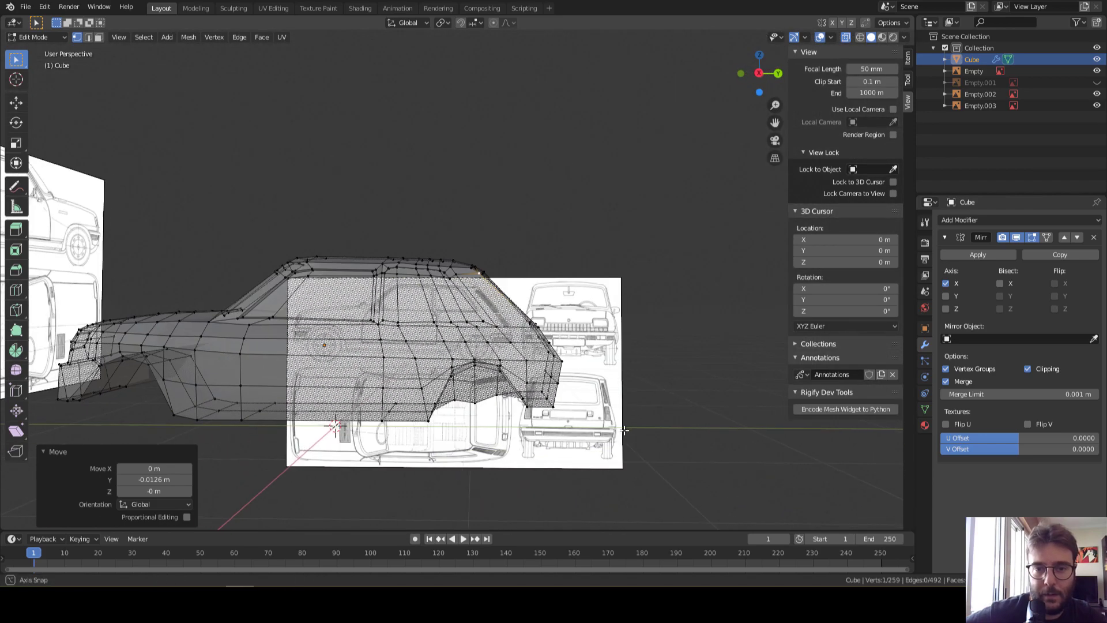
# In Right Orthographic view, move the rear pillar vertex along Y onto the blueprint
pyautogui.press('2')
pyautogui.moveTo(530, 359)
pyautogui.mouseDown(button='middle')
pyautogui.moveTo(544, 365)
pyautogui.moveTo(699, 148)
pyautogui.mouseUp(button='middle')
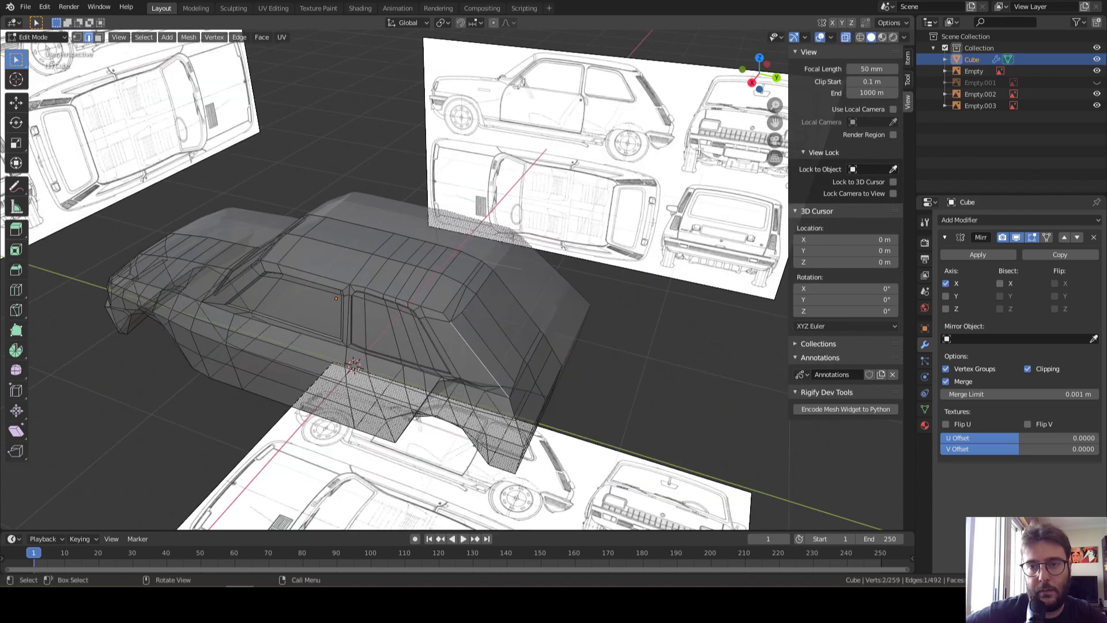
pyautogui.click(752, 83)
pyautogui.scroll(6, 662, 296)
pyautogui.moveTo(662, 297)
pyautogui.keyDown('shift'); pyautogui.mouseDown(button='middle')
pyautogui.moveTo(687, 336)
pyautogui.moveTo(635, 287)
pyautogui.mouseUp(button='middle'); pyautogui.keyUp('shift')
pyautogui.press('g')
pyautogui.press('y')
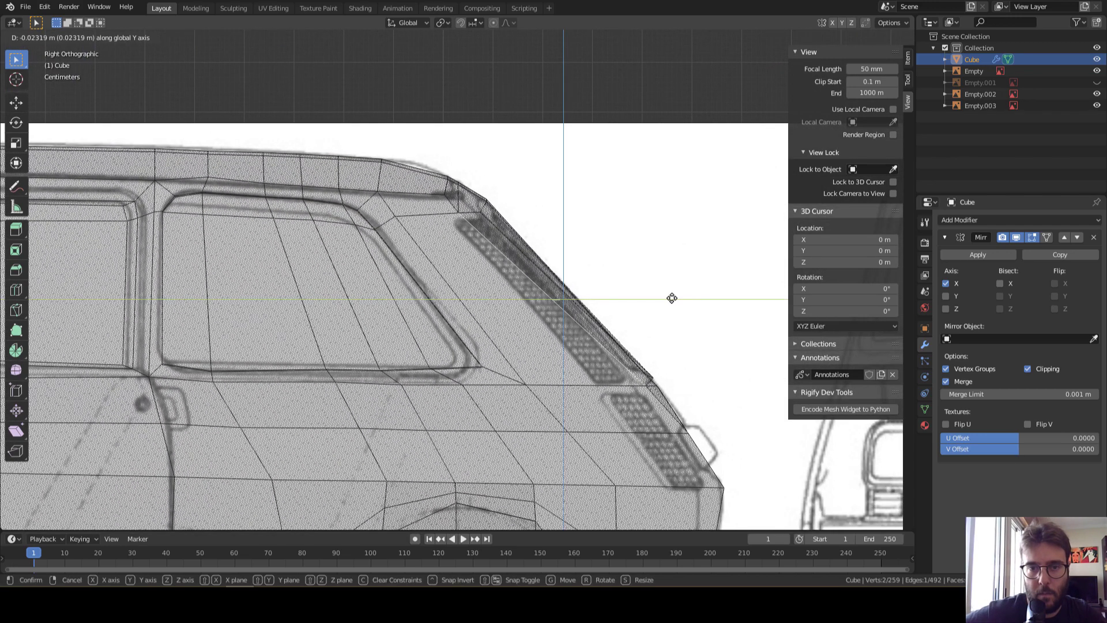
pyautogui.click(671, 298)
# Move the next pillar vertex and the rear corner vertex along Y
pyautogui.click(649, 387)
pyautogui.press('g')
pyautogui.press('y')
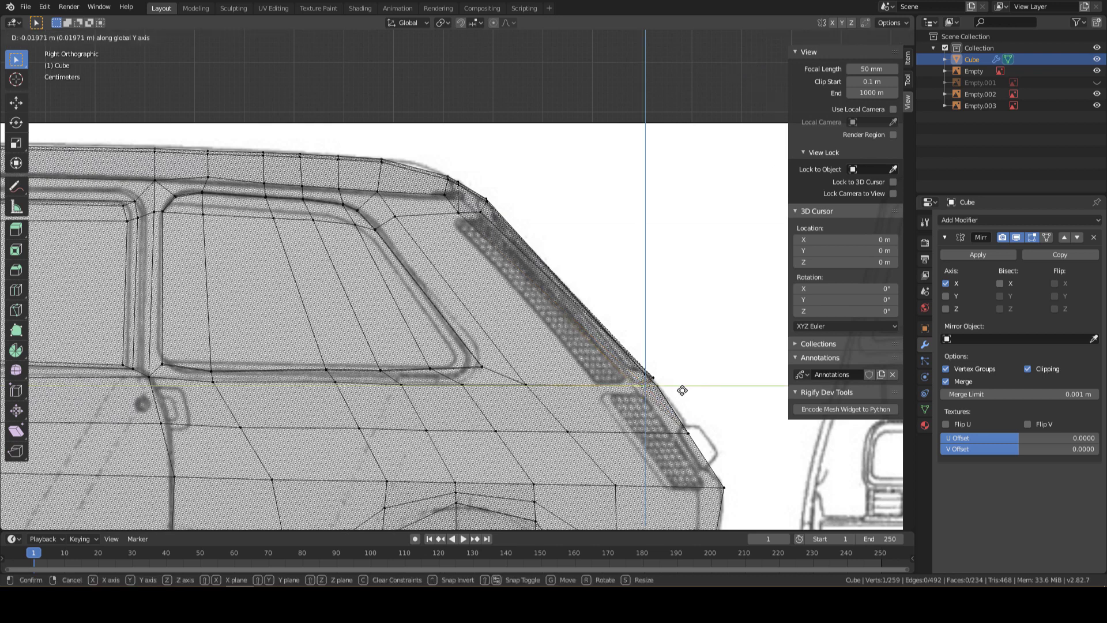
pyautogui.click(656, 393)
pyautogui.click(691, 432)
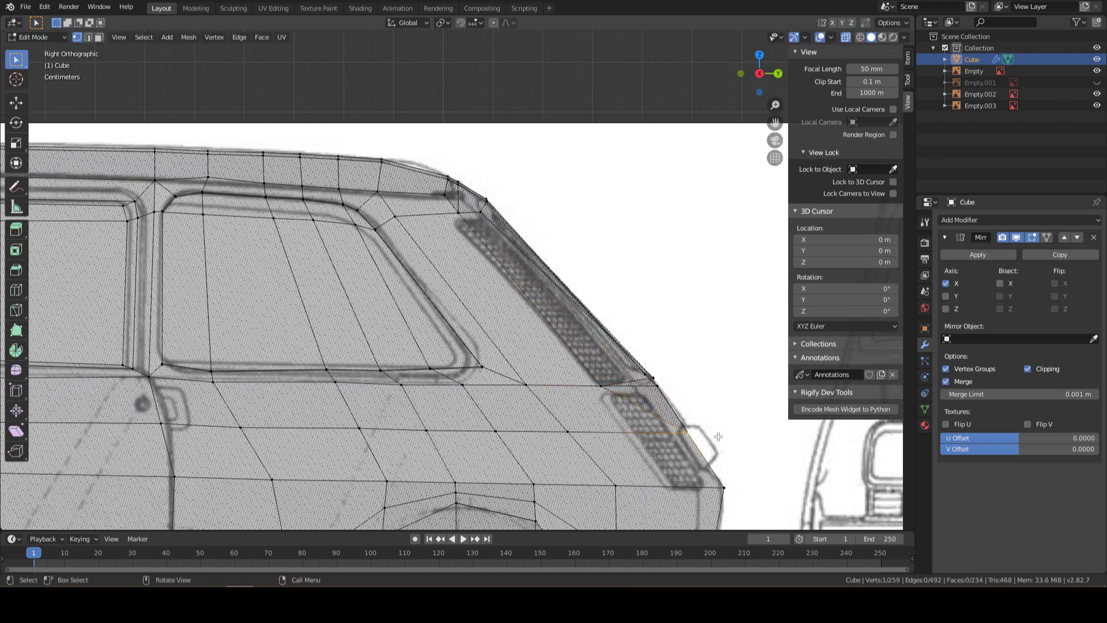
pyautogui.press('g')
pyautogui.press('y')
pyautogui.click(664, 441)
# Pull two tail vertices along Y onto the outline, the last by -0.0351 m
pyautogui.scroll(-2, 719, 477)
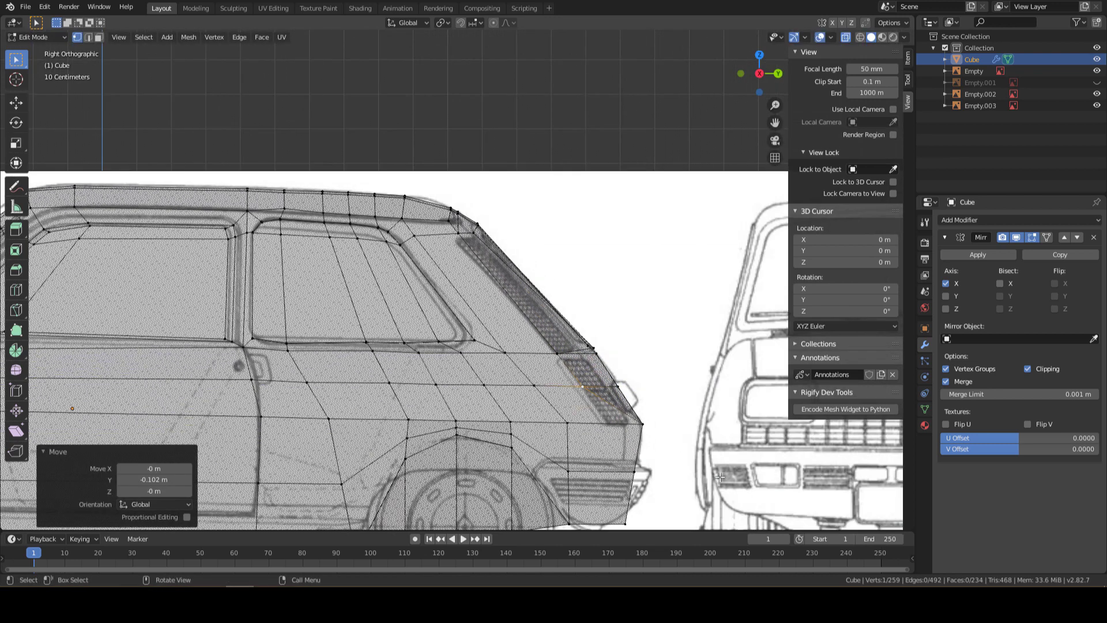
pyautogui.click(637, 425)
pyautogui.press('g')
pyautogui.press('y')
pyautogui.click(648, 431)
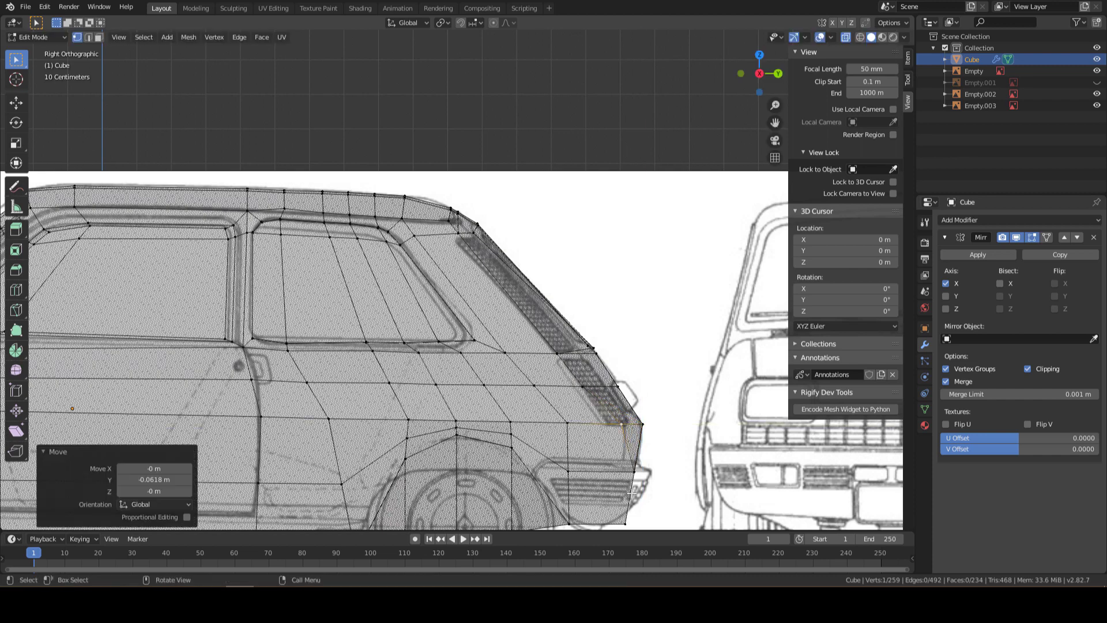
pyautogui.click(635, 472)
pyautogui.press('g')
pyautogui.press('y')
pyautogui.click(689, 470)
# Orbit out and turn off X-ray to show the car body solid
pyautogui.moveTo(688, 470)
pyautogui.mouseDown(button='middle')
pyautogui.moveTo(596, 412)
pyautogui.moveTo(634, 403)
pyautogui.mouseUp(button='middle')
pyautogui.scroll(-3, 635, 403)
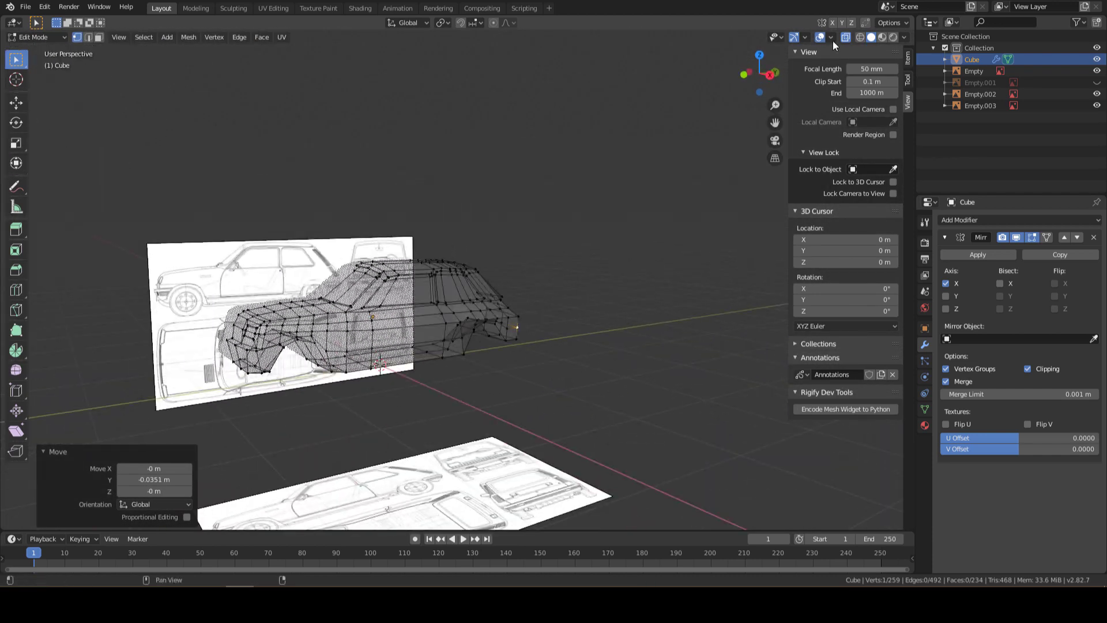
pyautogui.click(850, 37)
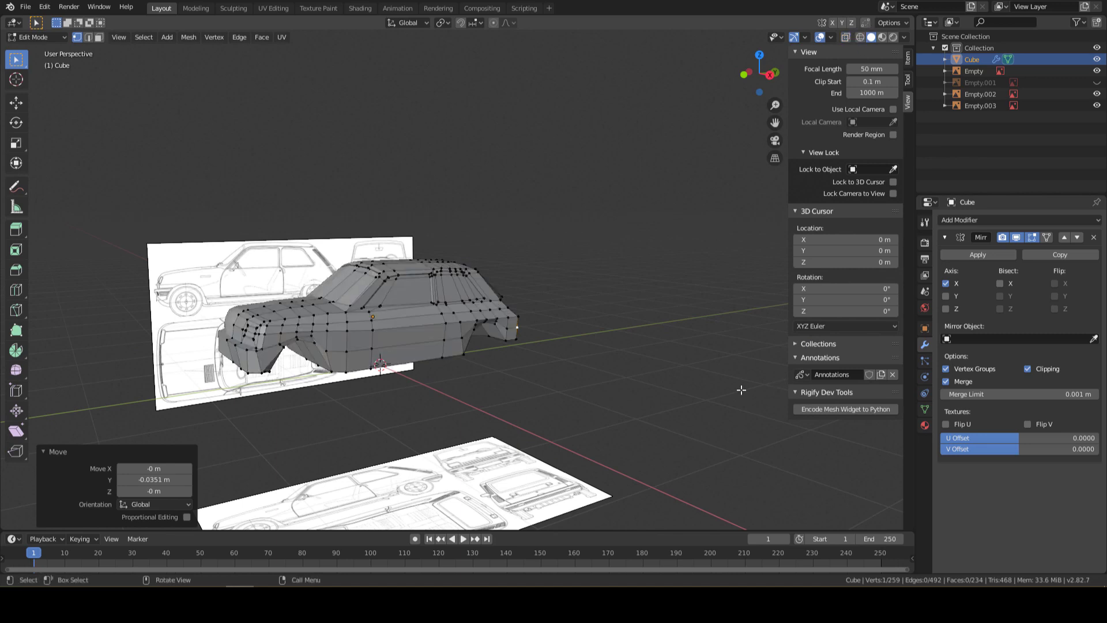
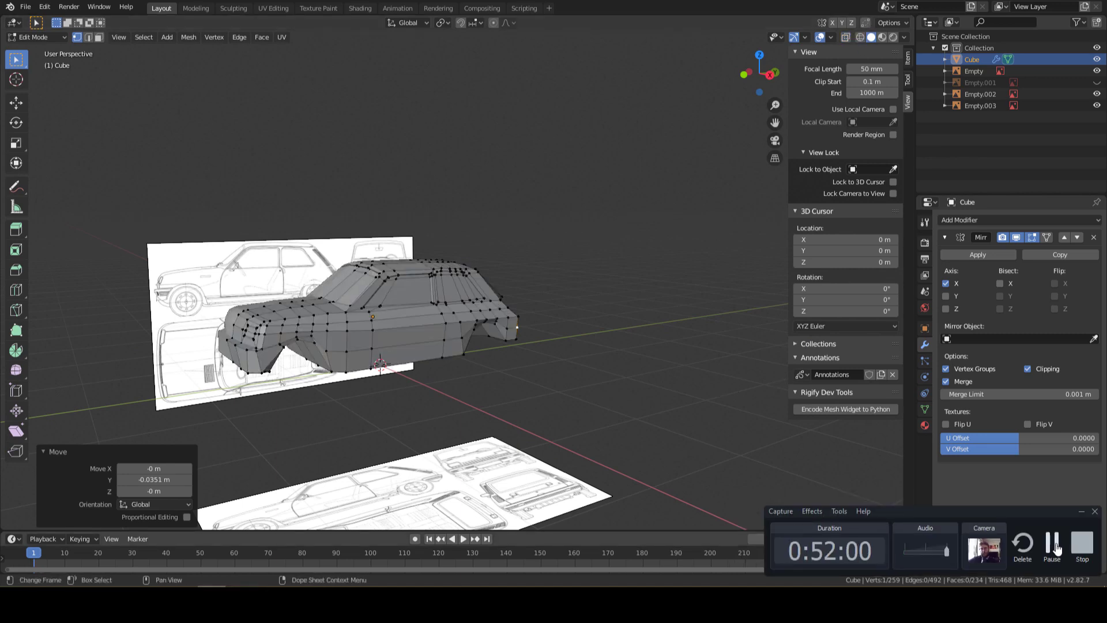
# Nudge a vertex on the rear roof edge, viewed from the rear three-quarter angle
pyautogui.scroll(4, 667, 366)
pyautogui.scroll(4, 475, 354)
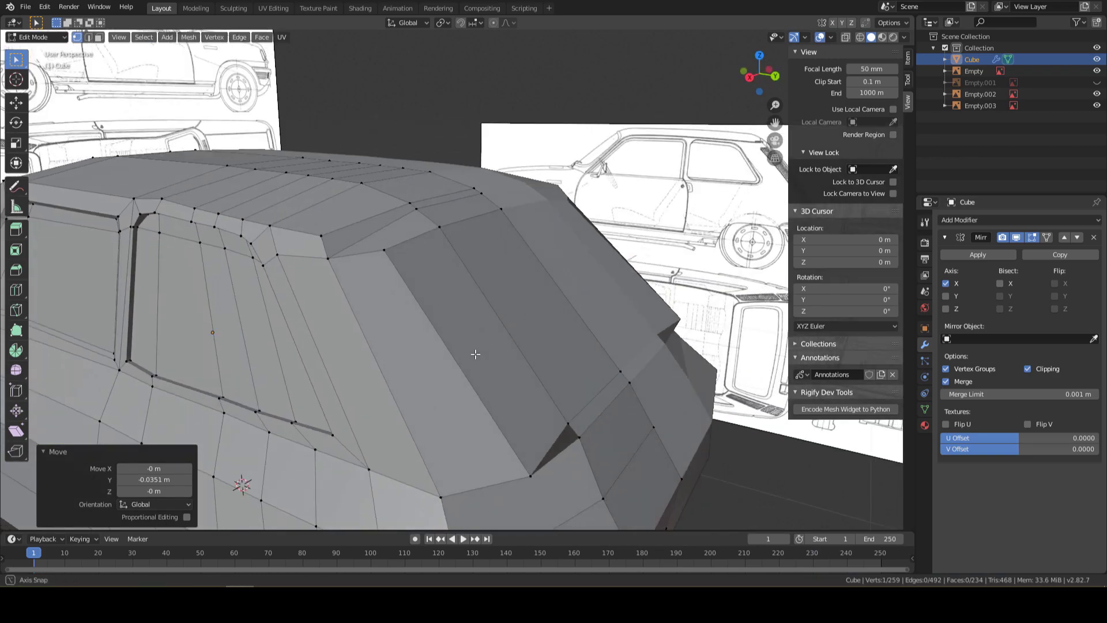
pyautogui.moveTo(475, 354); pyautogui.dragTo(500, 265, button='middle')
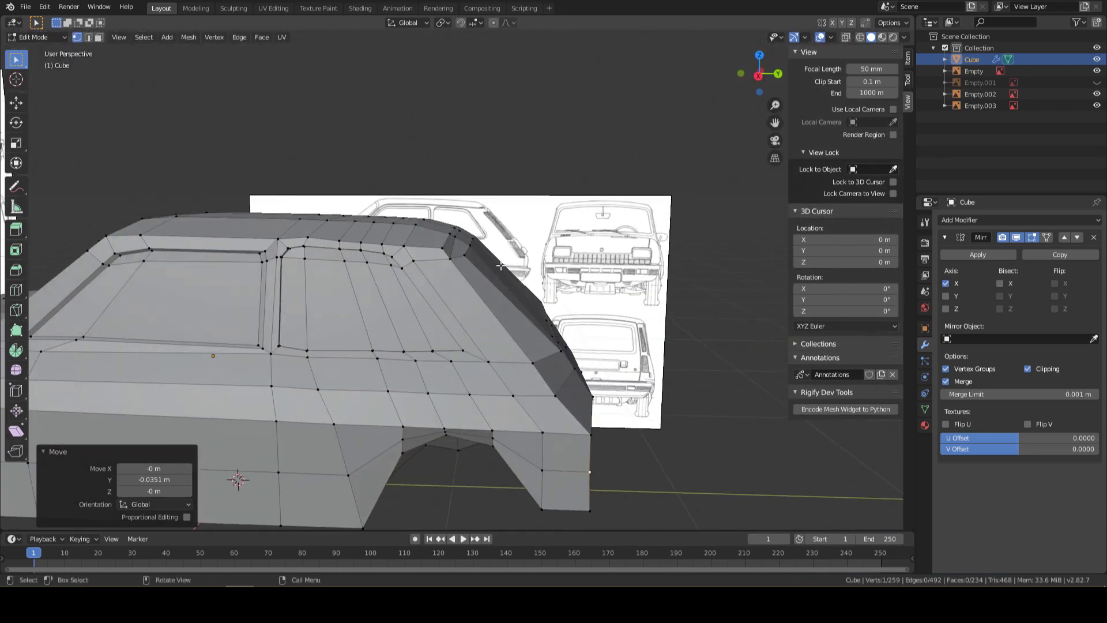
pyautogui.scroll(3, 500, 265)
pyautogui.press('g')
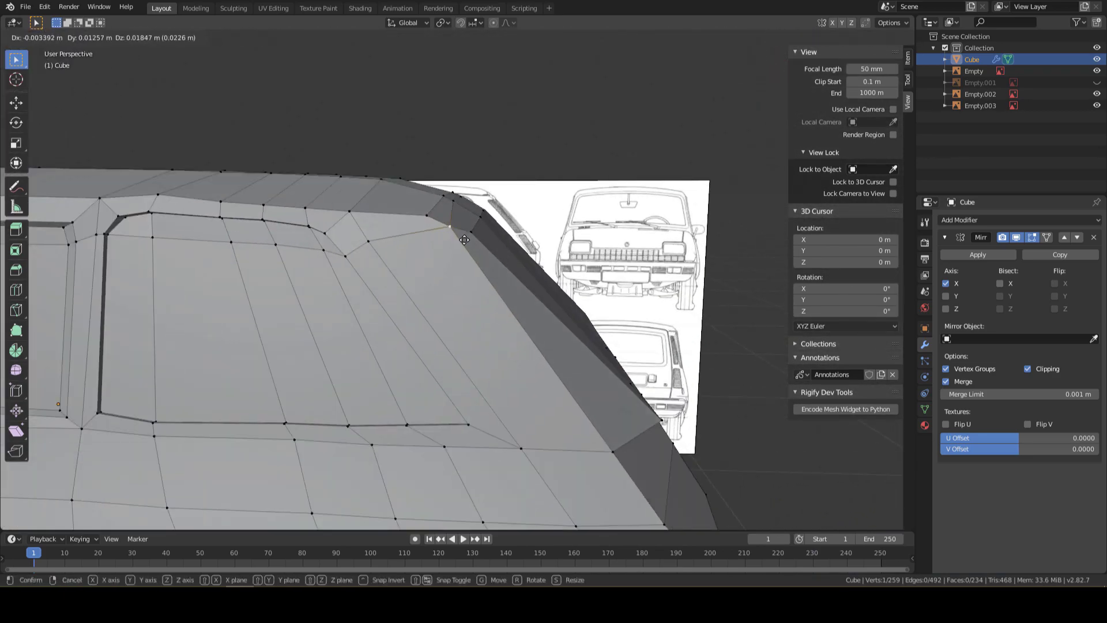
pyautogui.click(464, 237)
# Move a body vertex back along Y and raise a roof vertex 0.0214 m on Z
pyautogui.moveTo(464, 236)
pyautogui.mouseDown(button='middle')
pyautogui.moveTo(429, 279)
pyautogui.moveTo(453, 336)
pyautogui.mouseUp(button='middle')
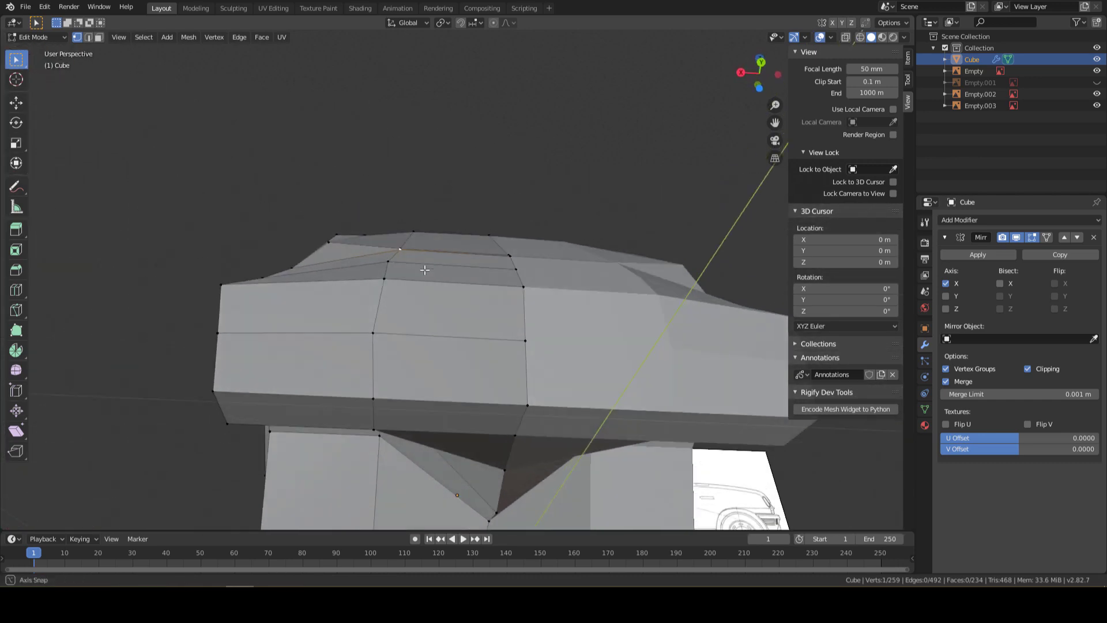
pyautogui.press('g')
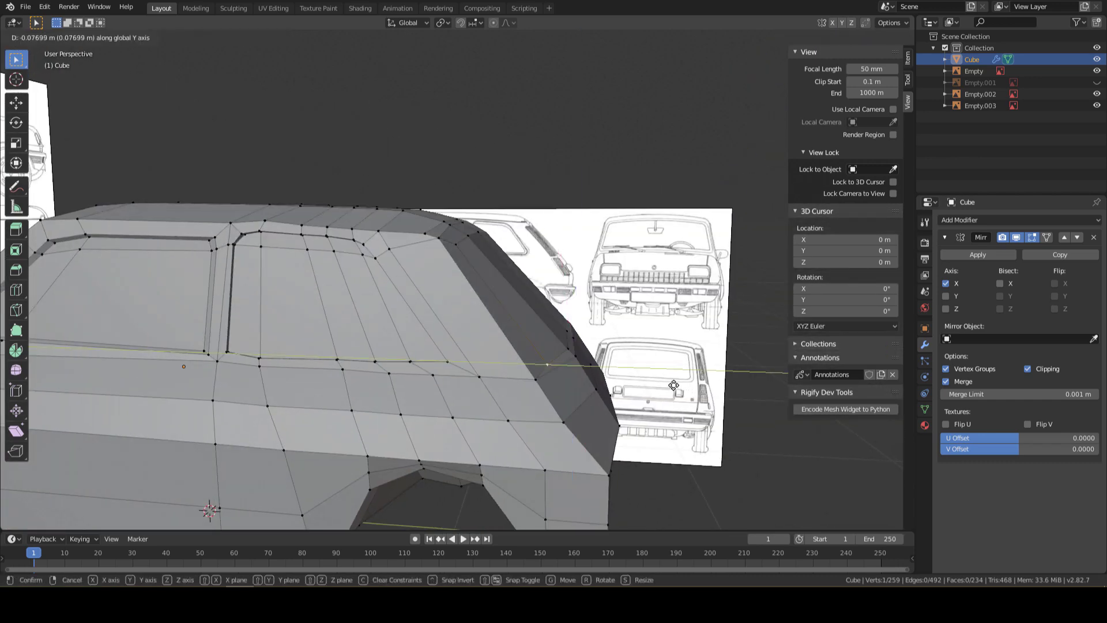
pyautogui.click(455, 337)
pyautogui.moveTo(455, 337)
pyautogui.mouseDown(button='middle')
pyautogui.moveTo(503, 382)
pyautogui.moveTo(448, 342)
pyautogui.mouseUp(button='middle')
pyautogui.press('g')
pyautogui.press('z')
pyautogui.click(502, 382)
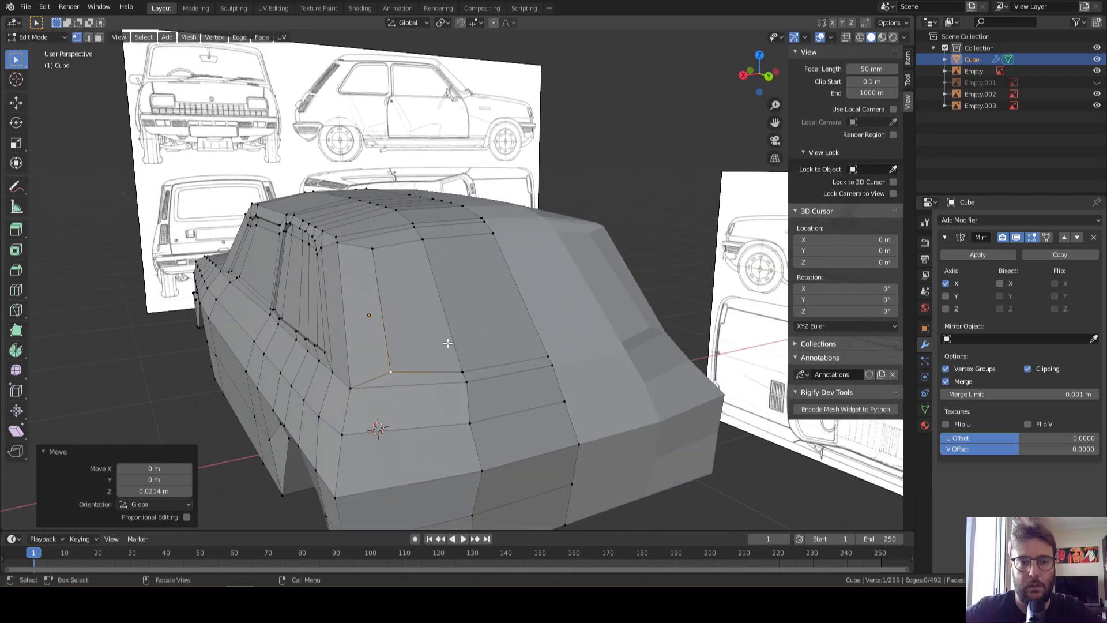
# Select the two rear window faces and inset them
pyautogui.press('3')
pyautogui.click(426, 320)
pyautogui.keyDown('shift'); pyautogui.click(487, 303); pyautogui.keyUp('shift')
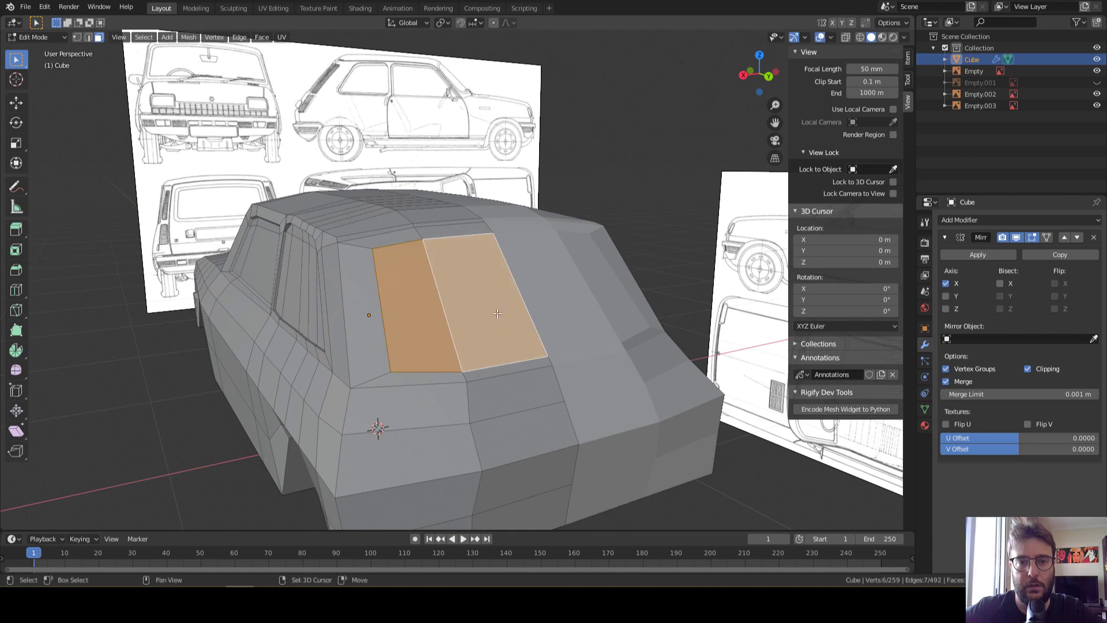
pyautogui.moveTo(487, 302); pyautogui.dragTo(503, 335, button='middle')
pyautogui.press('i')
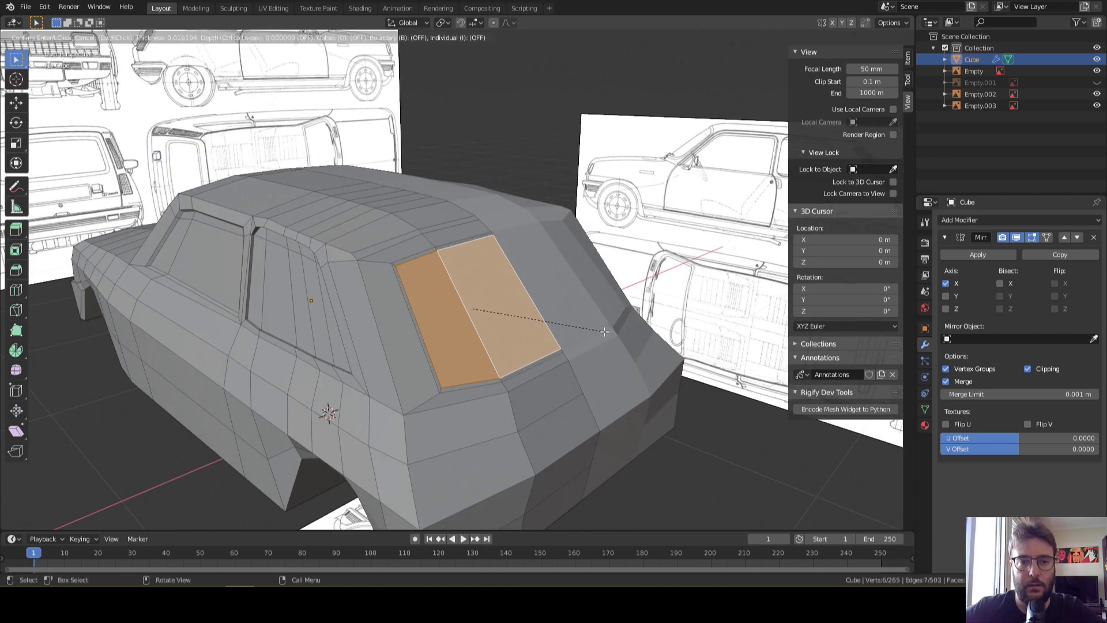
pyautogui.click(603, 331)
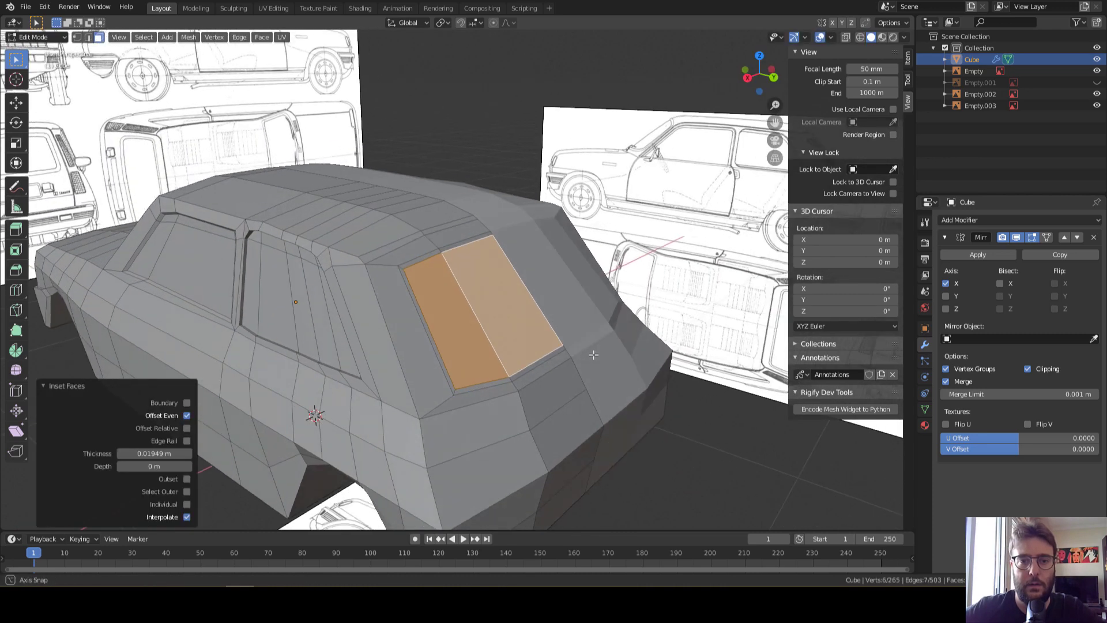
# Push the inset rear window in along Y and extrude it in place
pyautogui.moveTo(603, 332); pyautogui.dragTo(653, 359, button='middle')
pyautogui.press('g')
pyautogui.press('y')
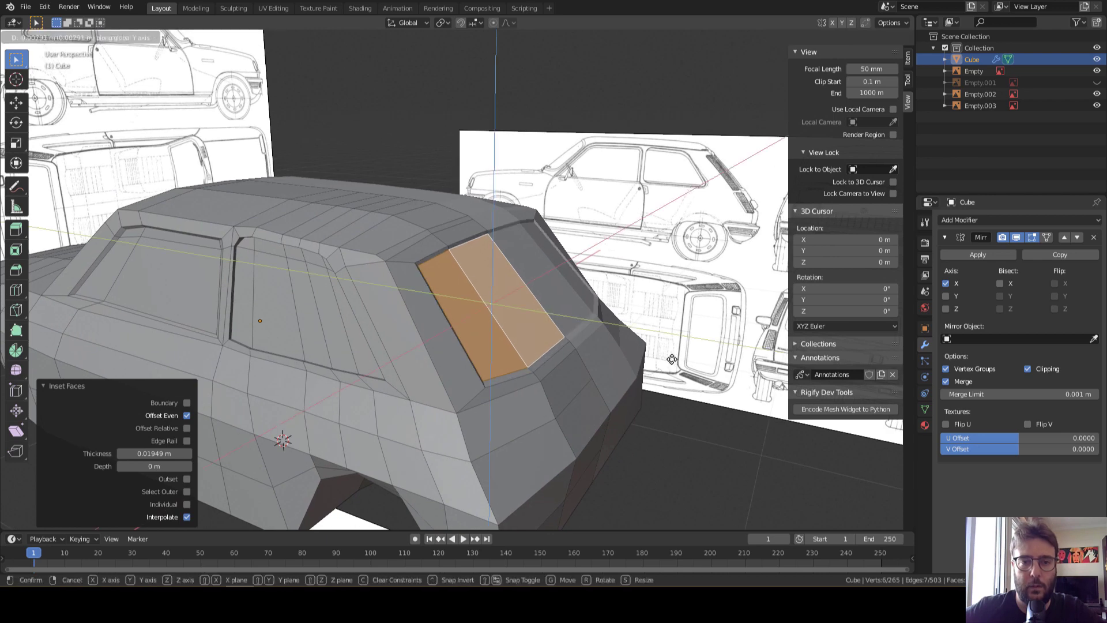
pyautogui.click(671, 359)
pyautogui.moveTo(672, 359)
pyautogui.mouseDown(button='middle')
pyautogui.moveTo(532, 341)
pyautogui.moveTo(516, 404)
pyautogui.moveTo(522, 325)
pyautogui.mouseUp(button='middle')
pyautogui.hotkey('alt', 'e')
pyautogui.click(516, 403)
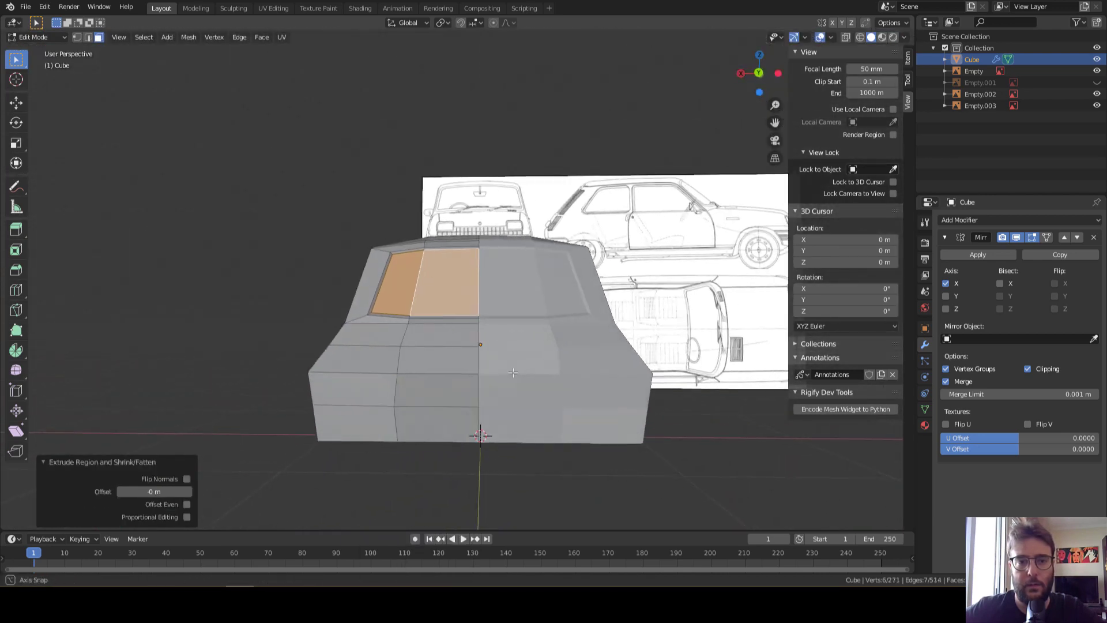
# Shift one corner vertex of the rear window frame
pyautogui.press('1')
pyautogui.scroll(2, 332, 255)
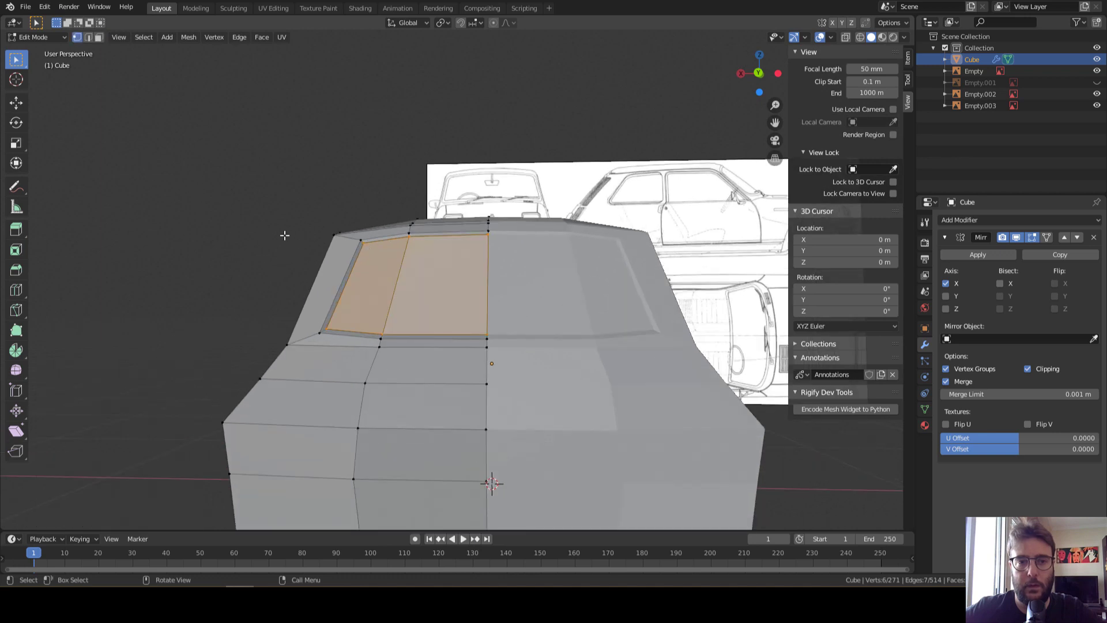
pyautogui.click(338, 253)
pyautogui.press('g')
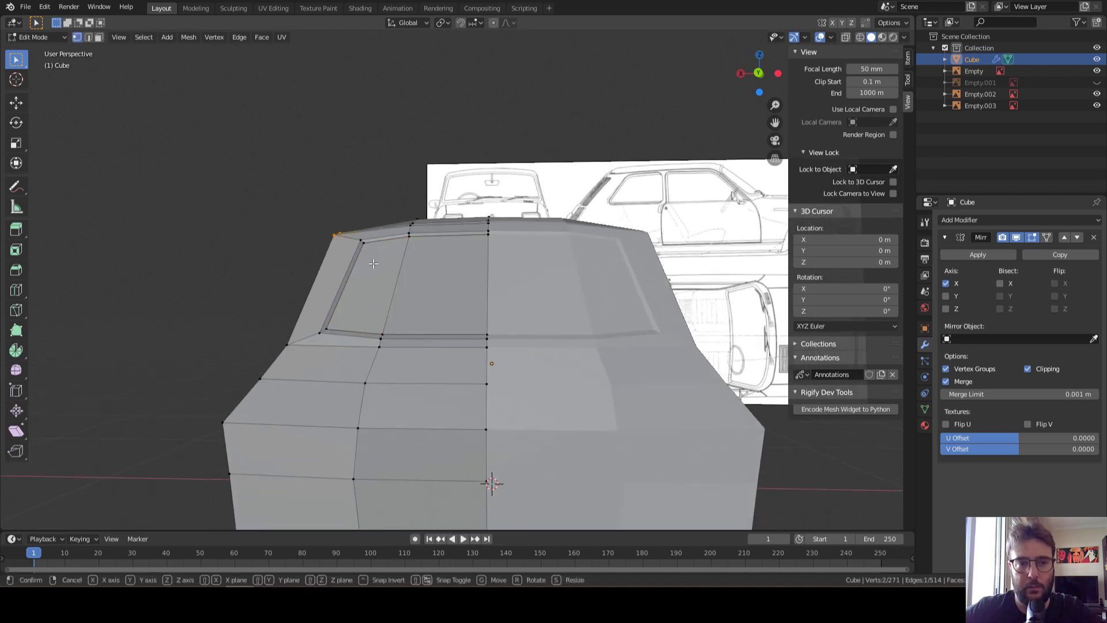
pyautogui.click(380, 265)
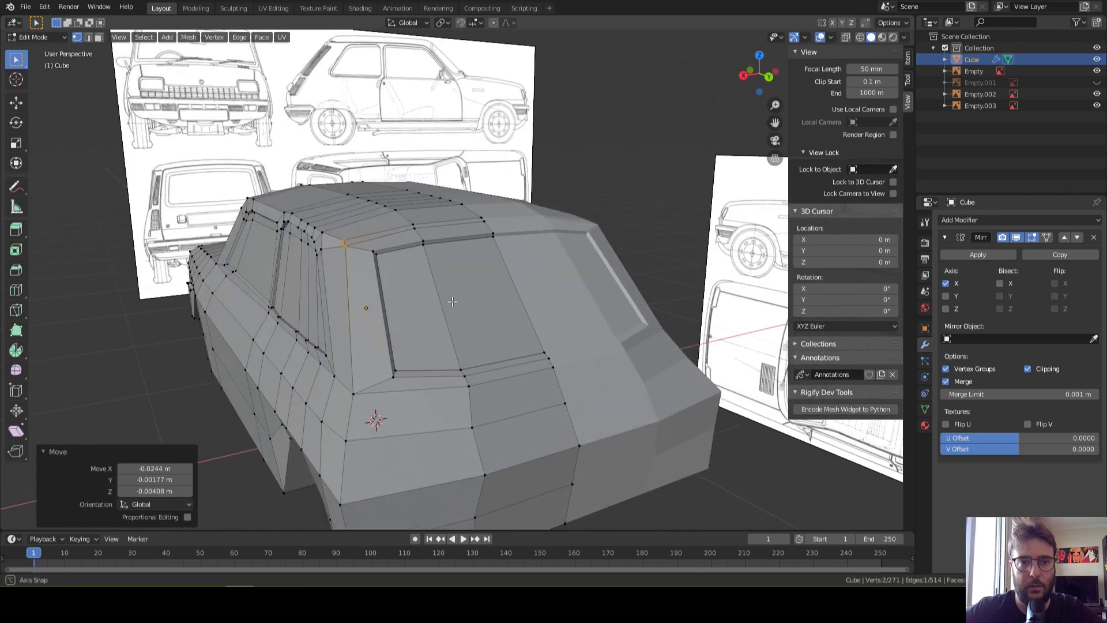
pyautogui.moveTo(380, 264)
pyautogui.mouseDown(button='middle')
pyautogui.moveTo(431, 256)
pyautogui.moveTo(526, 342)
pyautogui.moveTo(629, 402)
pyautogui.moveTo(531, 415)
pyautogui.moveTo(376, 378)
pyautogui.moveTo(449, 383)
pyautogui.moveTo(532, 364)
pyautogui.moveTo(503, 371)
pyautogui.mouseUp(button='middle')
# Select a body vertex and switch to Right Orthographic view against the side blueprint
pyautogui.scroll(3, 532, 363)
pyautogui.click(482, 369)
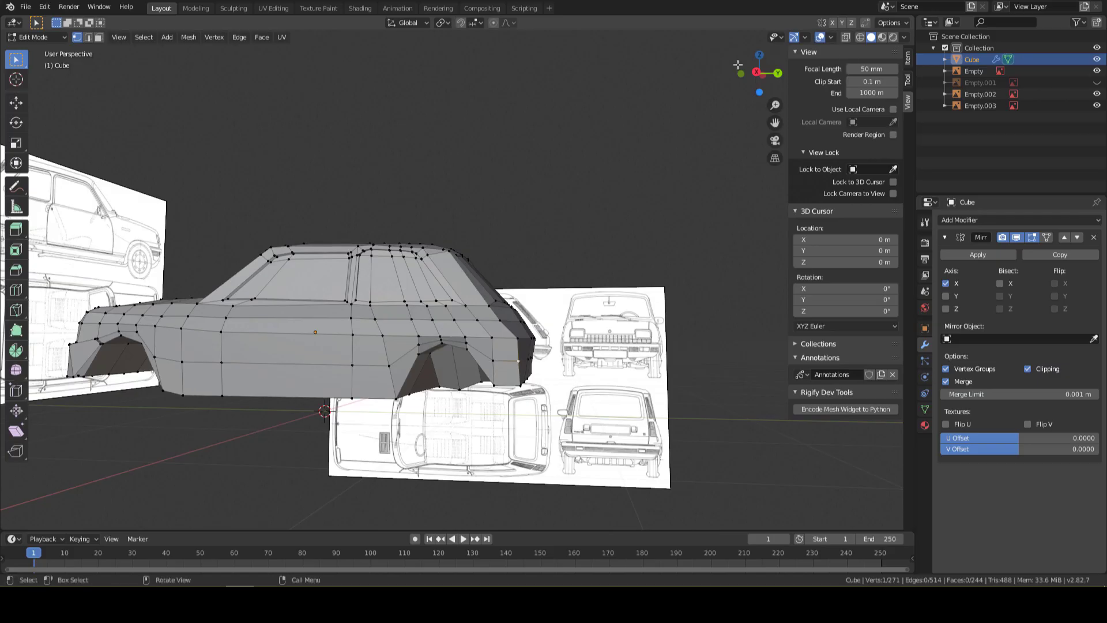
pyautogui.click(755, 71)
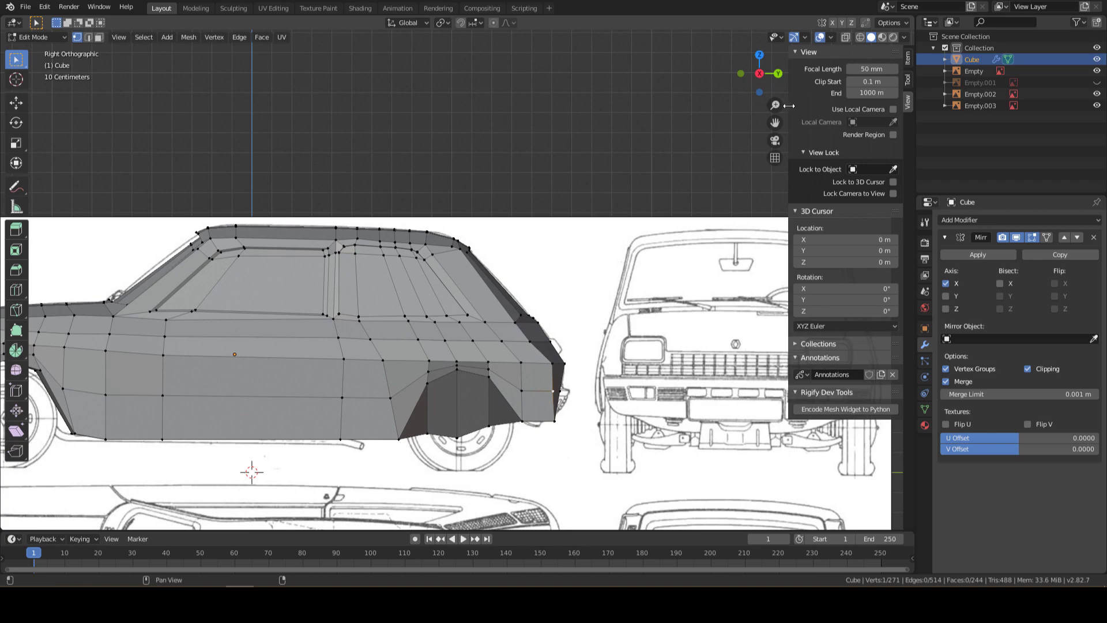
# With X-ray on, extrude the lower rear faces outward into a bumper
pyautogui.hotkey('alt', 'z')
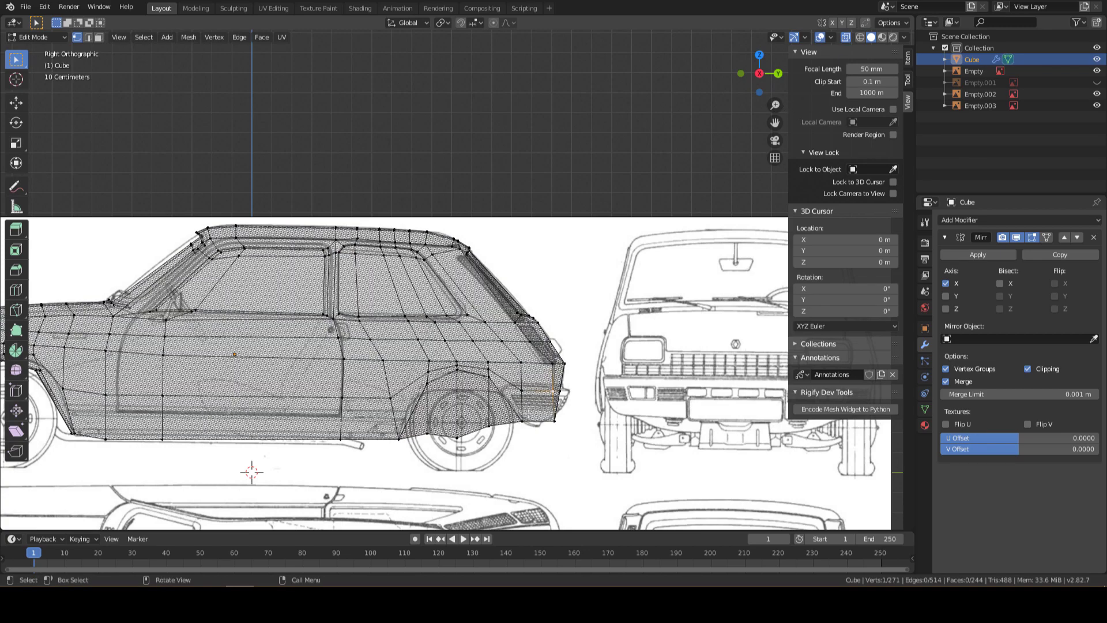
pyautogui.moveTo(521, 391); pyautogui.dragTo(554, 421)
pyautogui.moveTo(546, 410)
pyautogui.mouseDown(button='middle')
pyautogui.moveTo(529, 405)
pyautogui.moveTo(554, 398)
pyautogui.mouseUp(button='middle')
pyautogui.click(750, 73)
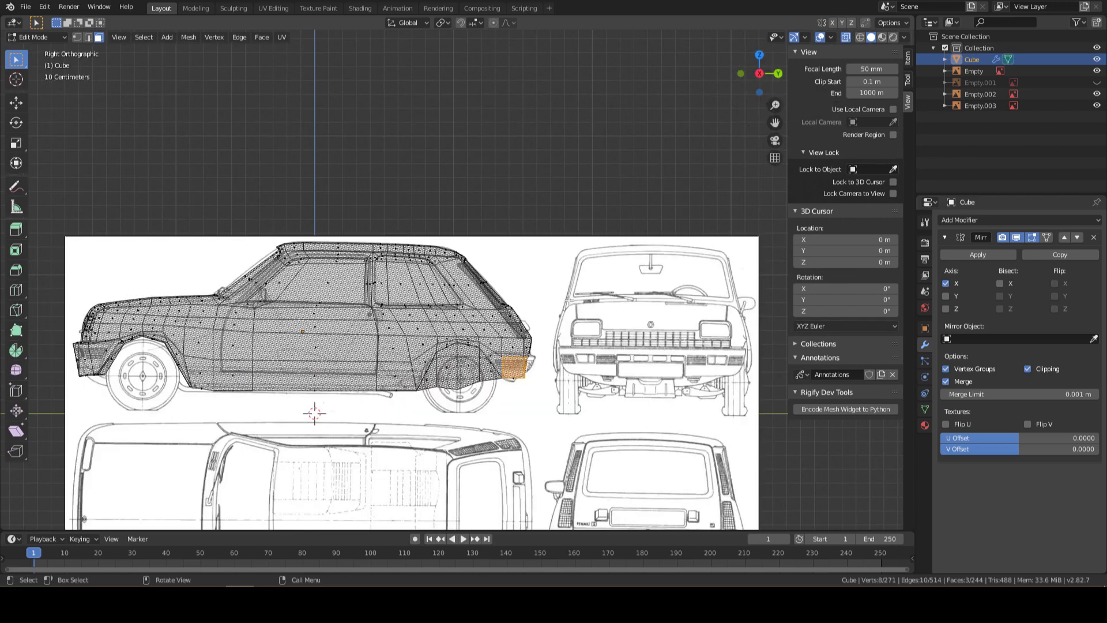
pyautogui.press('e')
pyautogui.click(620, 345)
pyautogui.moveTo(620, 345); pyautogui.dragTo(620, 242, button='middle')
pyautogui.scroll(3, 620, 242)
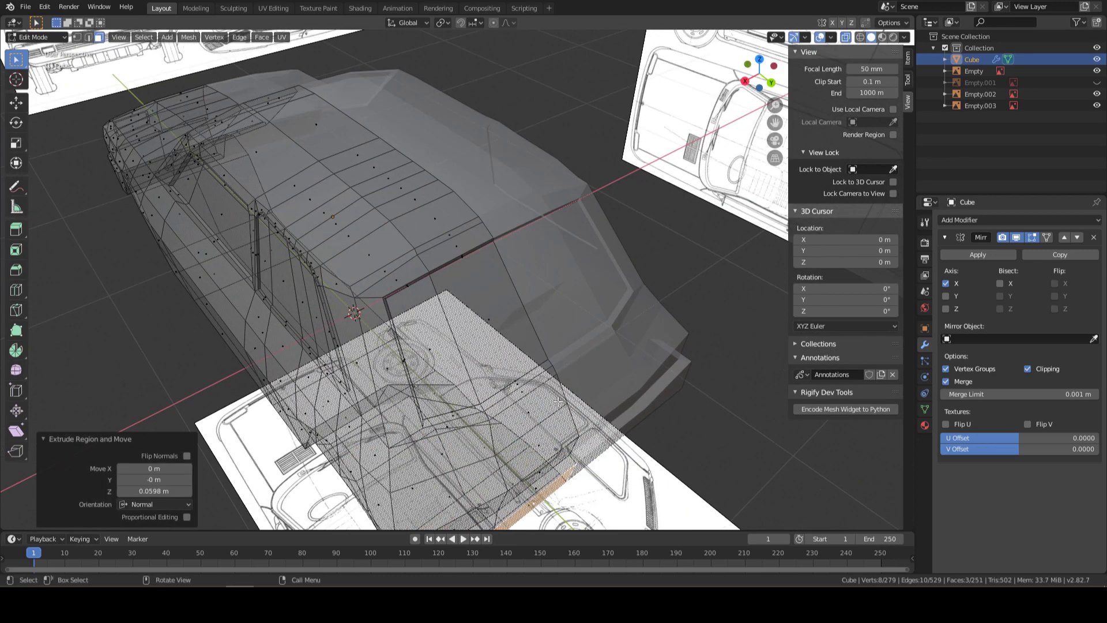
# In top view, pull the rear corner vertices inward to match the blueprint outline
pyautogui.press('KP_7')
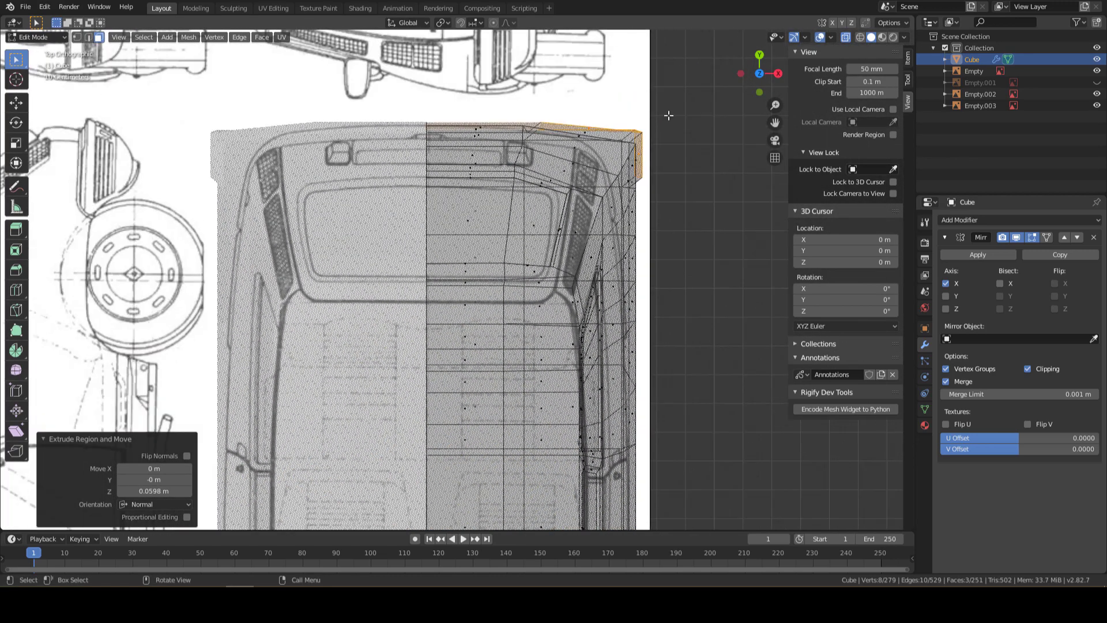
pyautogui.press('1')
pyautogui.moveTo(673, 107); pyautogui.dragTo(617, 228)
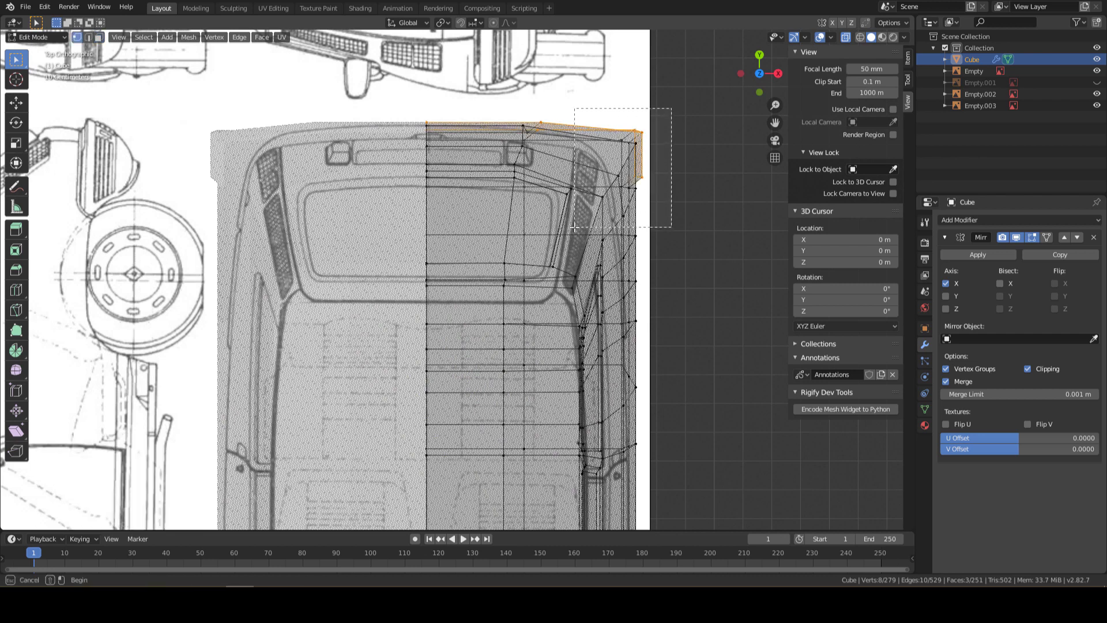
pyautogui.press('g')
pyautogui.click(686, 186)
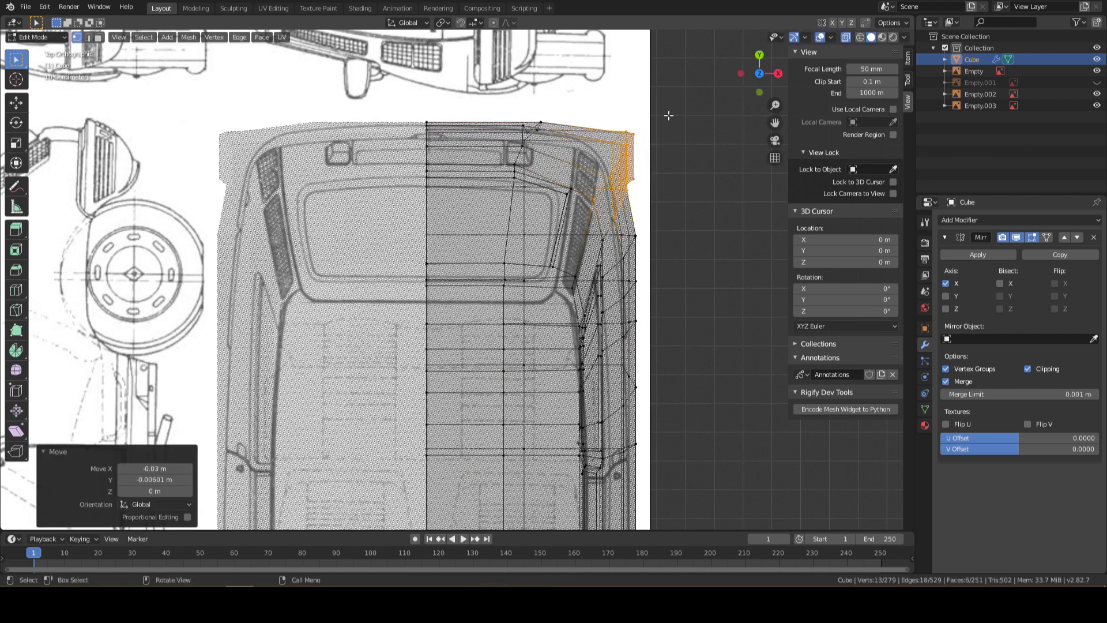
pyautogui.moveTo(640, 118); pyautogui.dragTo(576, 190)
pyautogui.press('g')
pyautogui.click(594, 151)
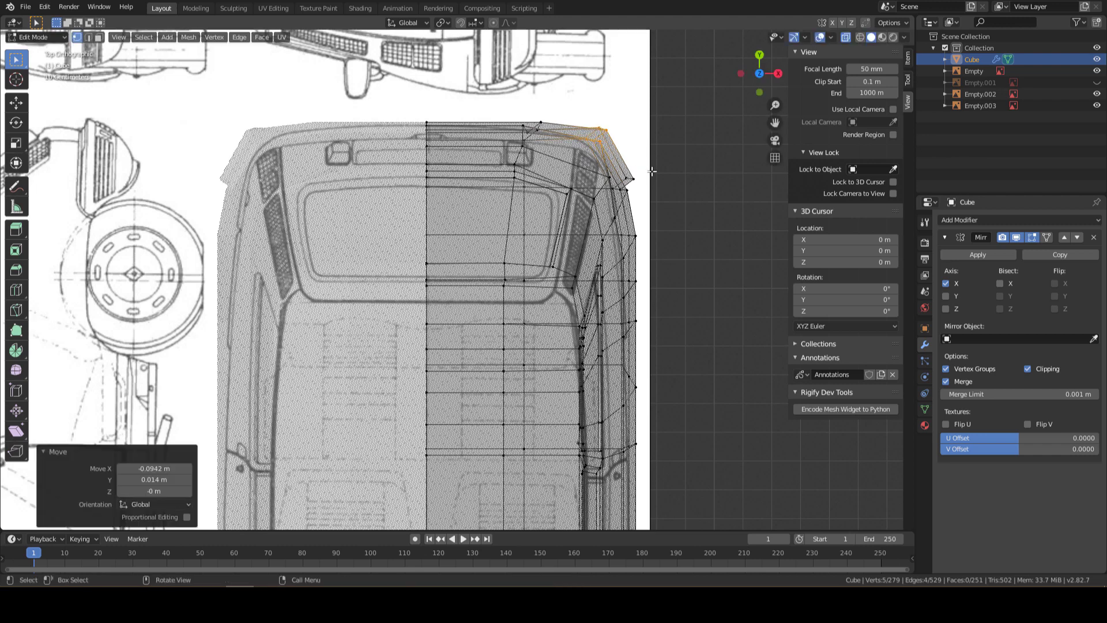
pyautogui.moveTo(611, 118); pyautogui.dragTo(650, 183)
pyautogui.press('g')
pyautogui.click(518, 140)
# Lower the top rear edge of the body
pyautogui.scroll(1, 518, 140)
pyautogui.scroll(1, 519, 82)
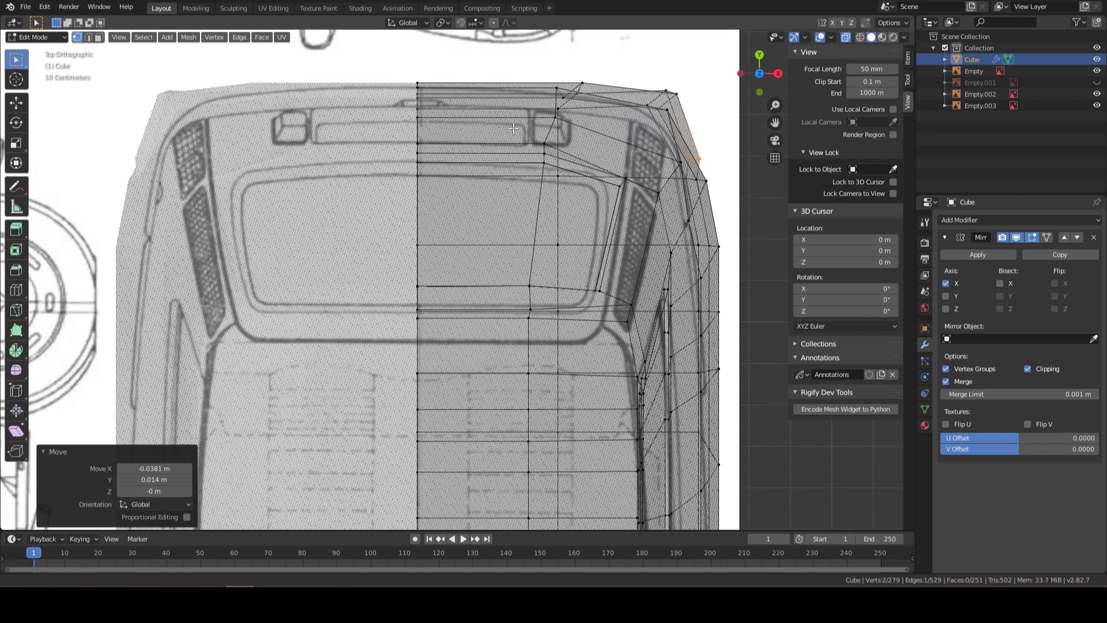
pyautogui.scroll(1, 560, 87)
pyautogui.press('2')
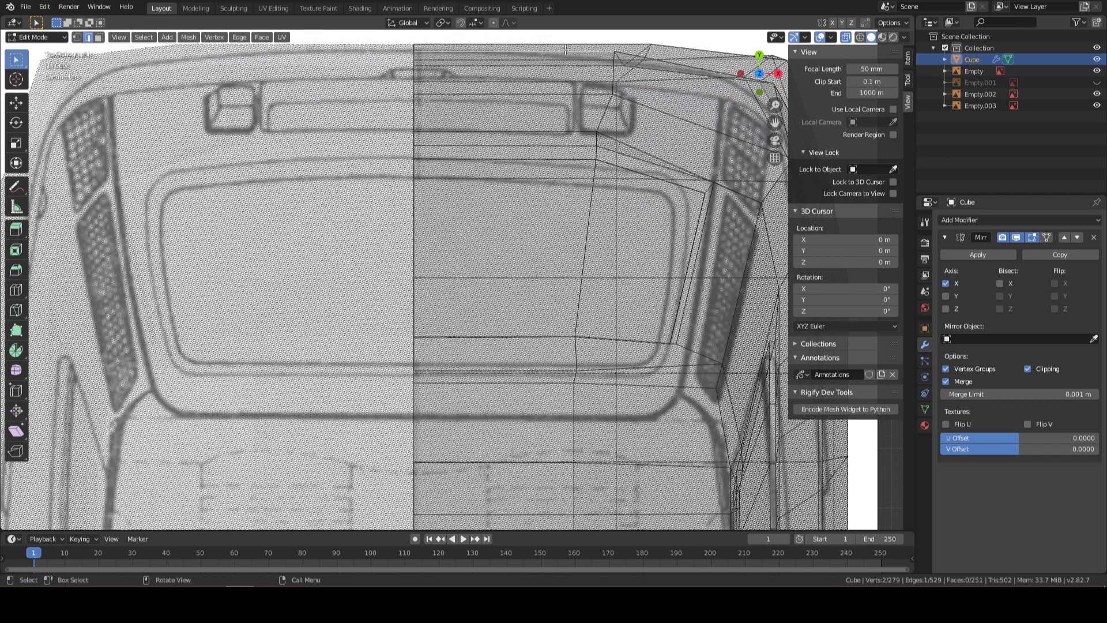
pyautogui.press('g')
pyautogui.click(565, 92)
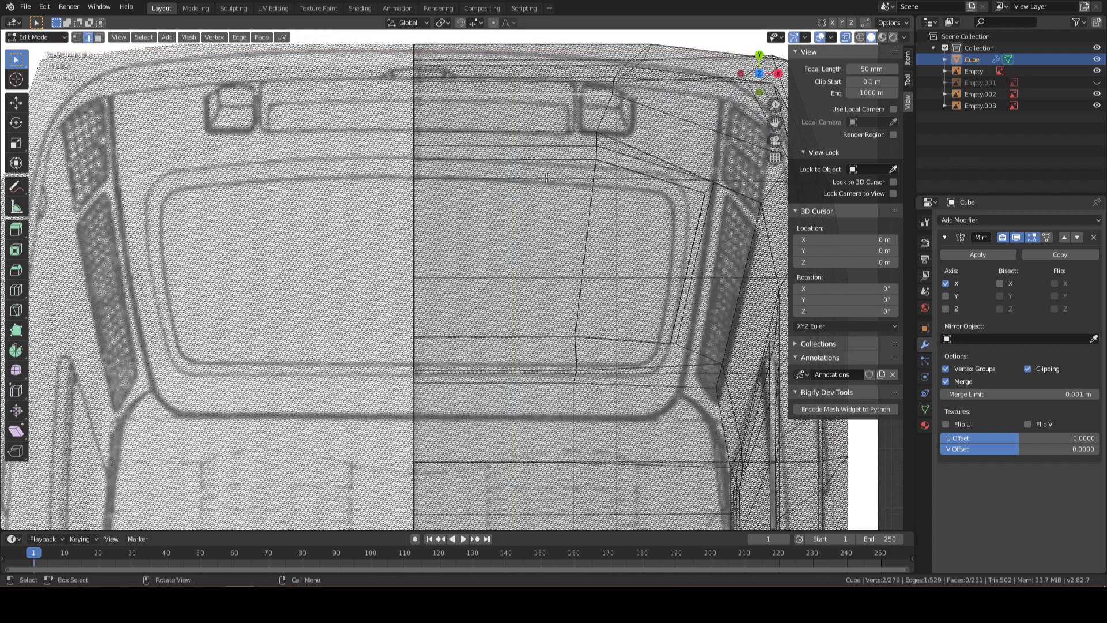
pyautogui.scroll(-5, 546, 185)
# In top view, slide the selected rear edge along Y onto the blueprint
pyautogui.moveTo(547, 185)
pyautogui.mouseDown(button='middle')
pyautogui.moveTo(669, 157)
pyautogui.moveTo(504, 330)
pyautogui.mouseUp(button='middle')
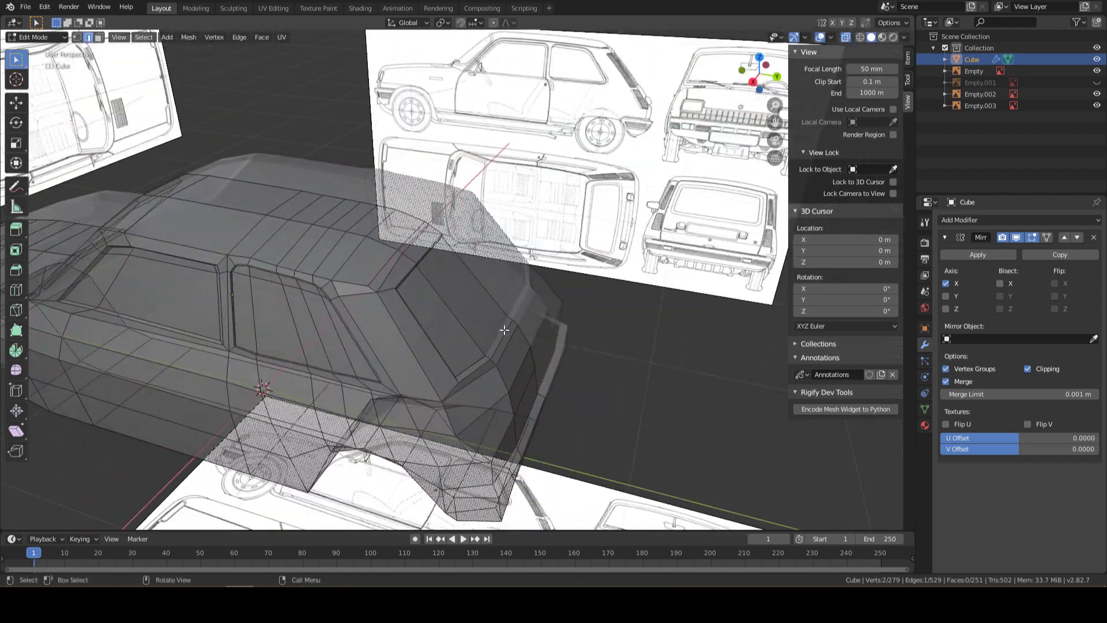
pyautogui.click(759, 57)
pyautogui.scroll(3, 484, 231)
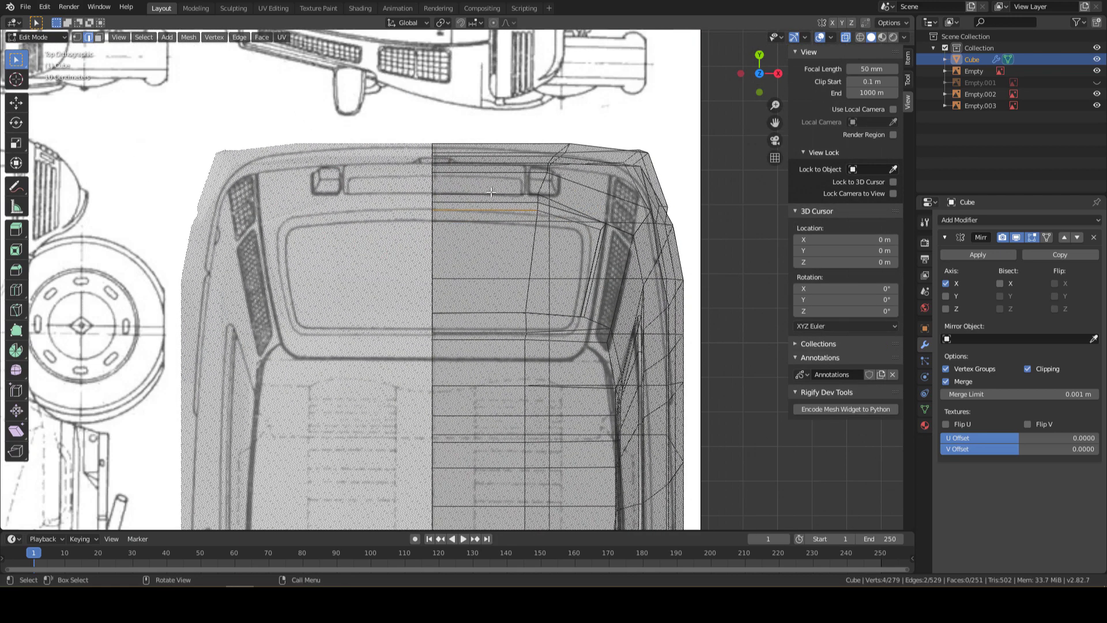
pyautogui.press('g')
pyautogui.press('y')
pyautogui.click(484, 230)
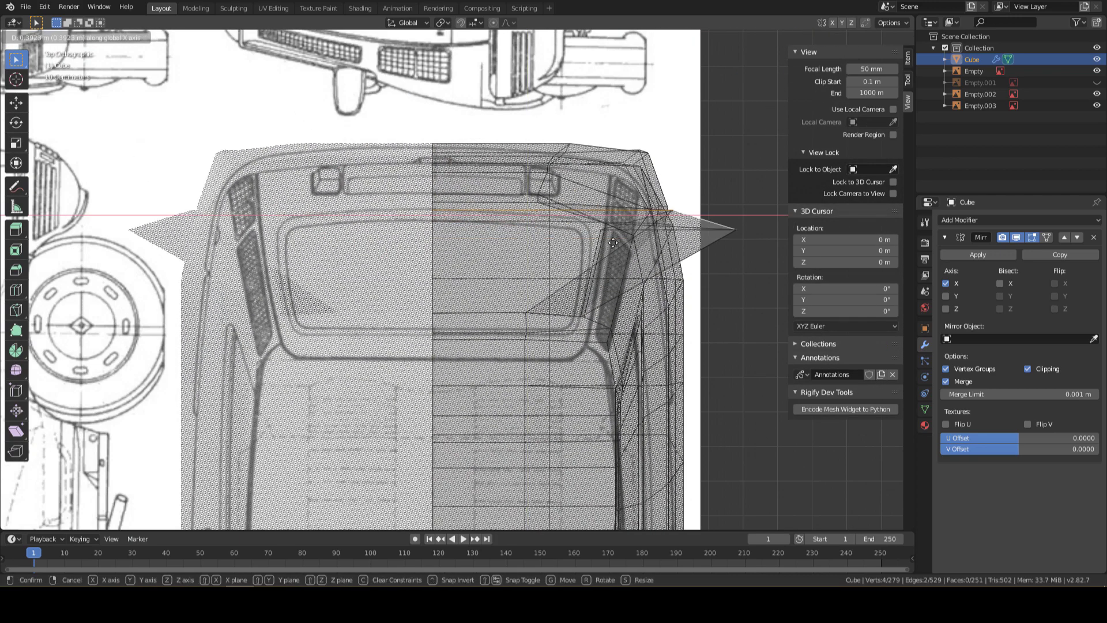
pyautogui.moveTo(484, 231)
pyautogui.mouseDown(button='middle')
pyautogui.moveTo(481, 363)
pyautogui.moveTo(402, 396)
pyautogui.mouseUp(button='middle')
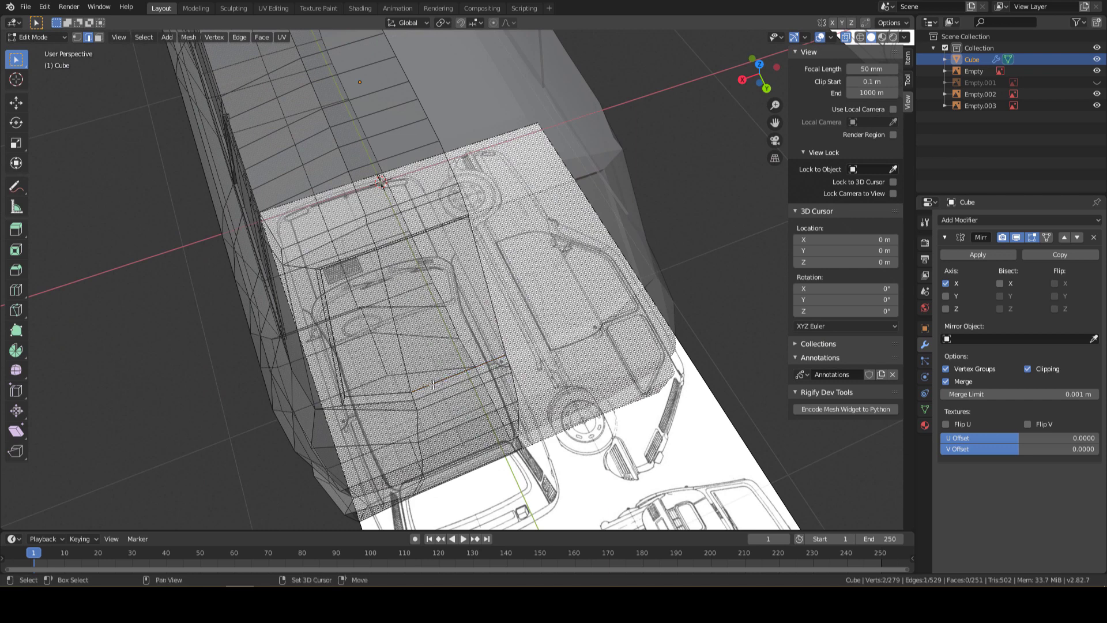
# Check the body shape in solid and X-ray, then shift the edge along Y again
pyautogui.click(853, 37)
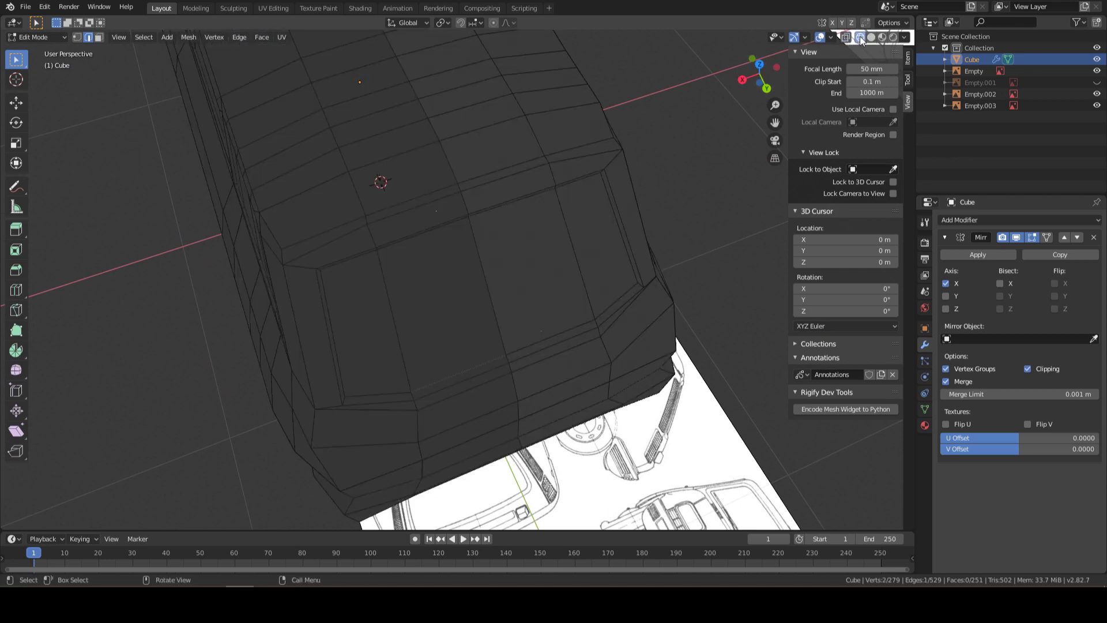
pyautogui.click(871, 37)
pyautogui.moveTo(821, 82); pyautogui.dragTo(746, 113, button='middle')
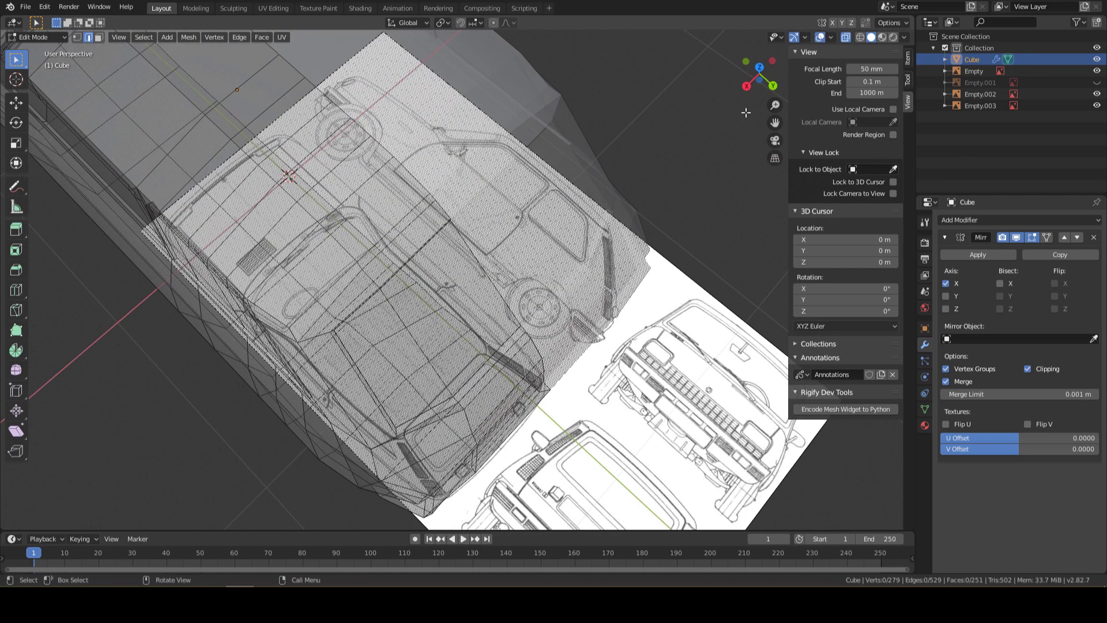
pyautogui.click(846, 37)
pyautogui.moveTo(443, 403); pyautogui.dragTo(634, 173, button='middle')
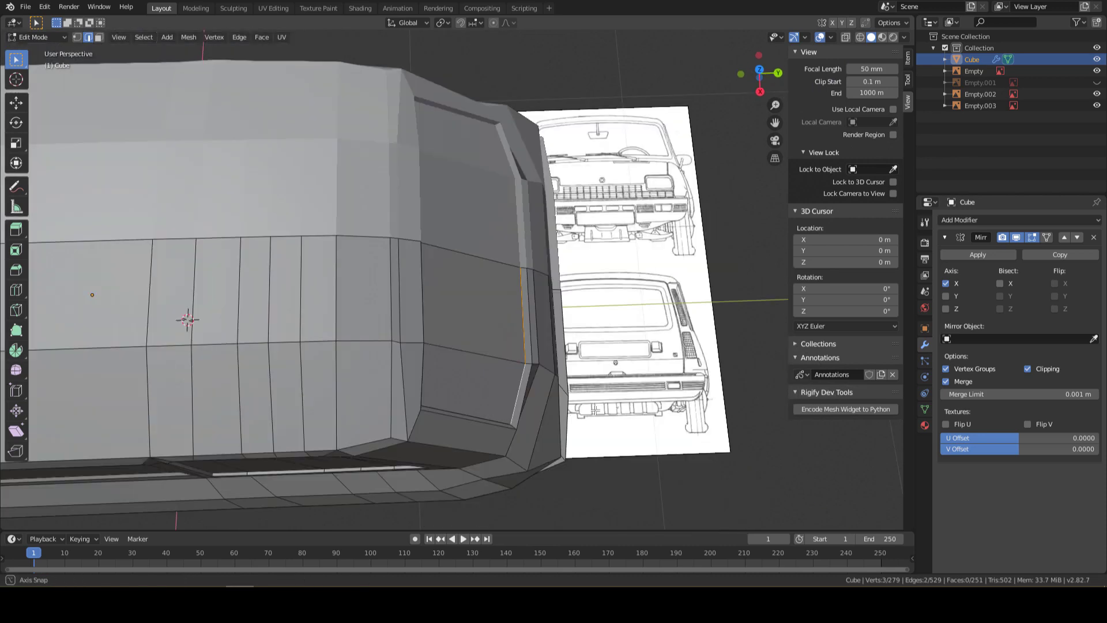
pyautogui.click(755, 69)
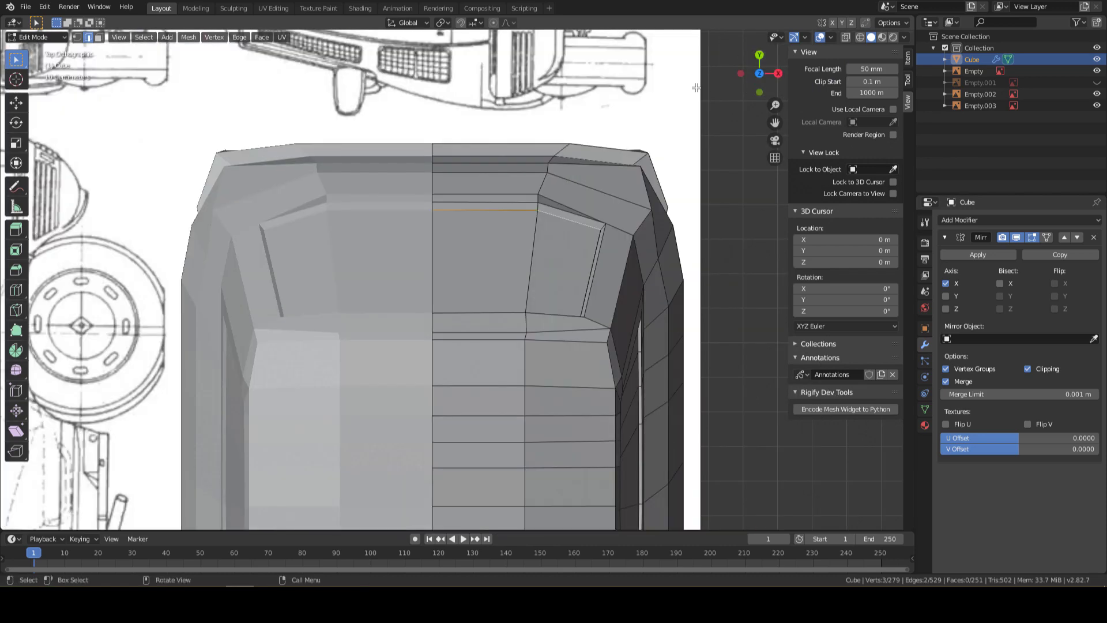
pyautogui.click(846, 38)
pyautogui.press('g')
pyautogui.press('y')
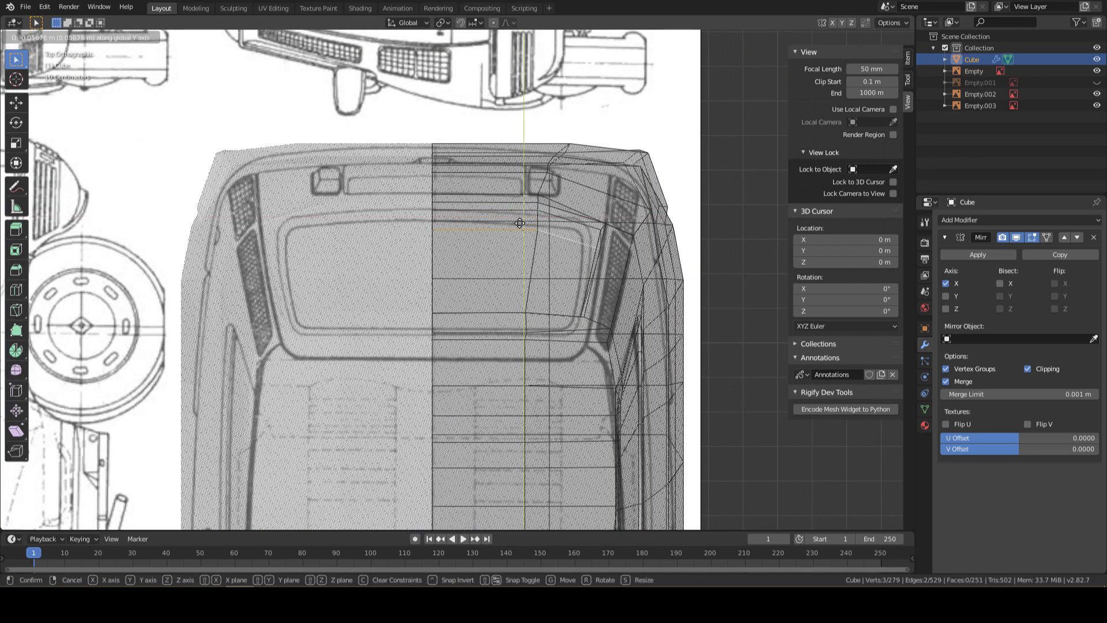
pyautogui.click(519, 218)
# Fit the edge beside the rear window onto the outline, finishing with a 0.0134 m Y move
pyautogui.click(615, 249)
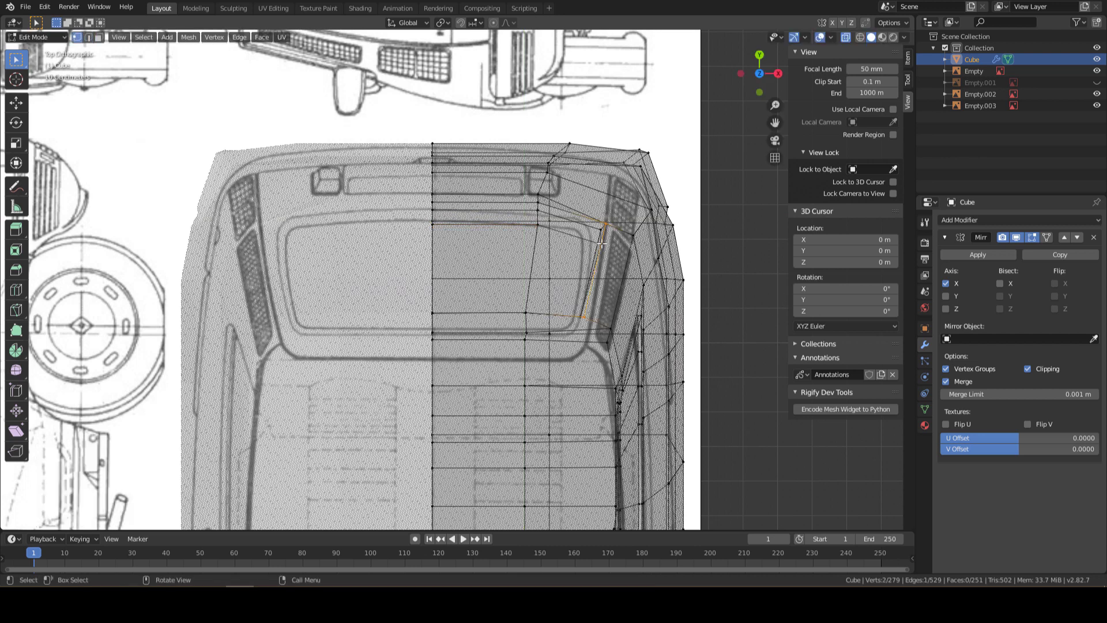
pyautogui.press('g')
pyautogui.click(590, 237)
pyautogui.press('g')
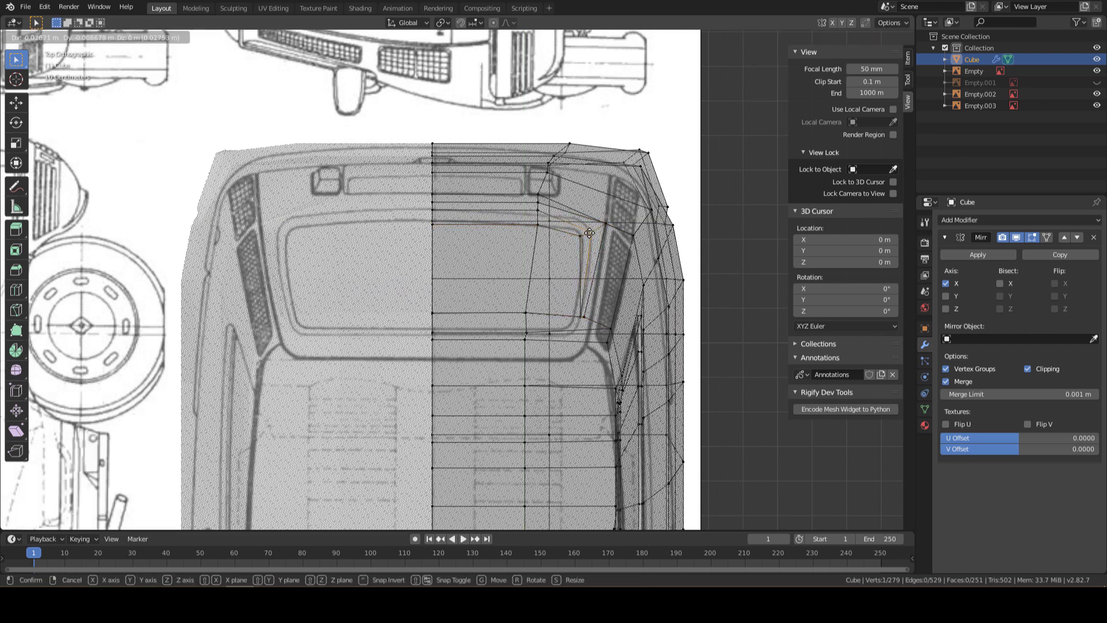
pyautogui.click(587, 230)
pyautogui.press('g')
pyautogui.press('y')
pyautogui.click(557, 171)
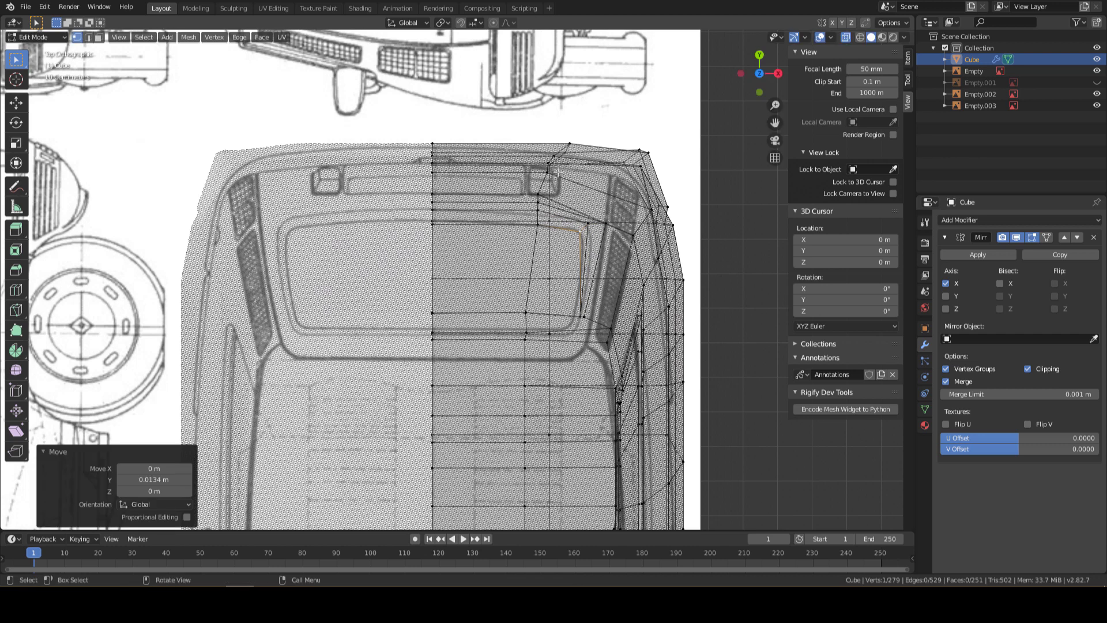
# Move the box-selected rear top-edge vertices onto the blueprint outline
pyautogui.moveTo(551, 165); pyautogui.dragTo(544, 173)
pyautogui.press('g')
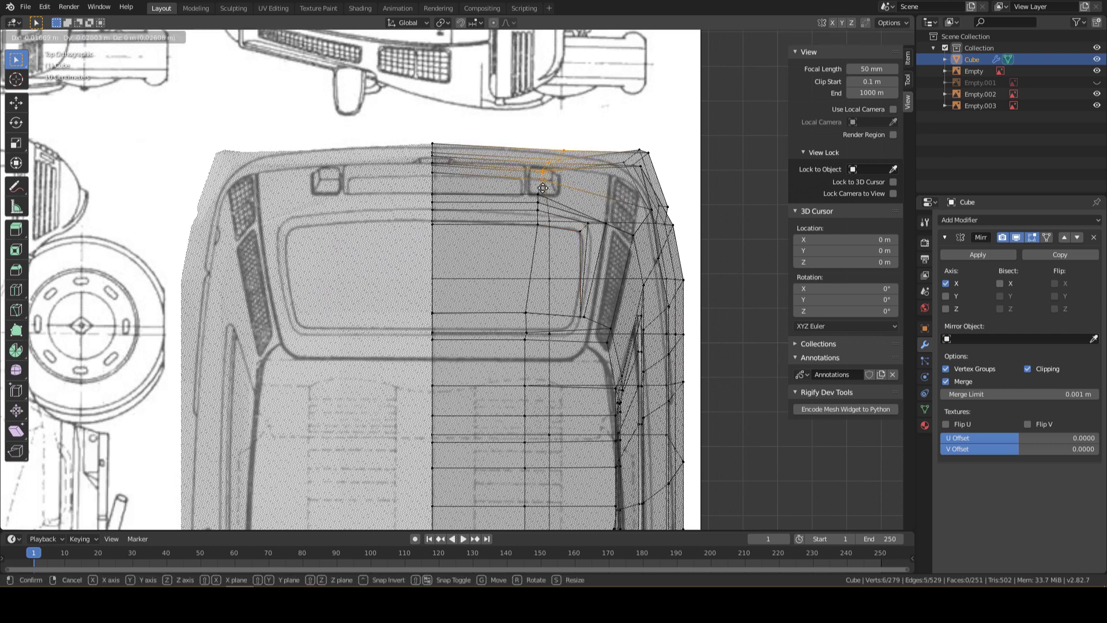
pyautogui.click(543, 187)
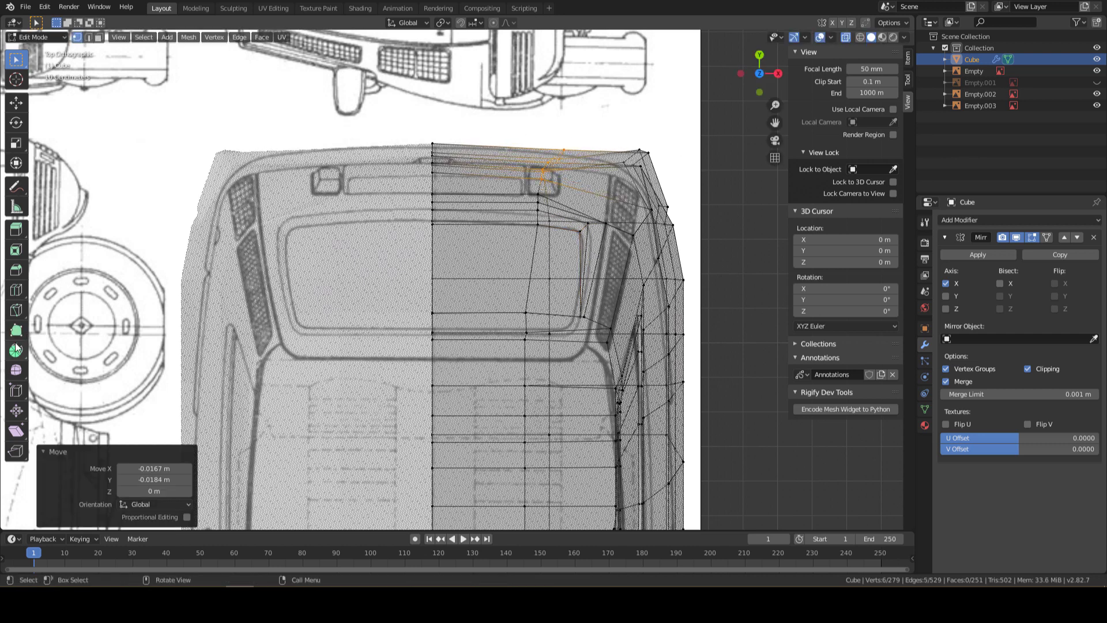
pyautogui.click(17, 370)
# Smooth the rear top-edge vertices into a gentle curve, undoing the extra pass
pyautogui.moveTo(557, 105)
pyautogui.mouseDown()
pyautogui.moveTo(557, 119)
pyautogui.moveTo(781, 128)
pyautogui.mouseUp()
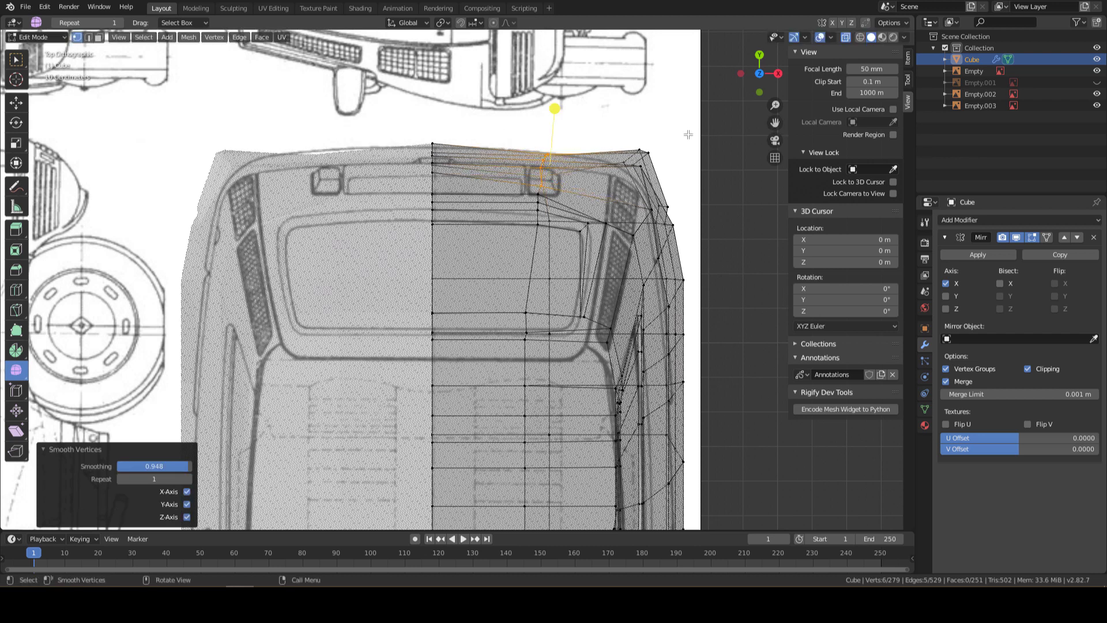
pyautogui.moveTo(775, 128); pyautogui.dragTo(468, 166)
pyautogui.moveTo(433, 98); pyautogui.dragTo(622, 89)
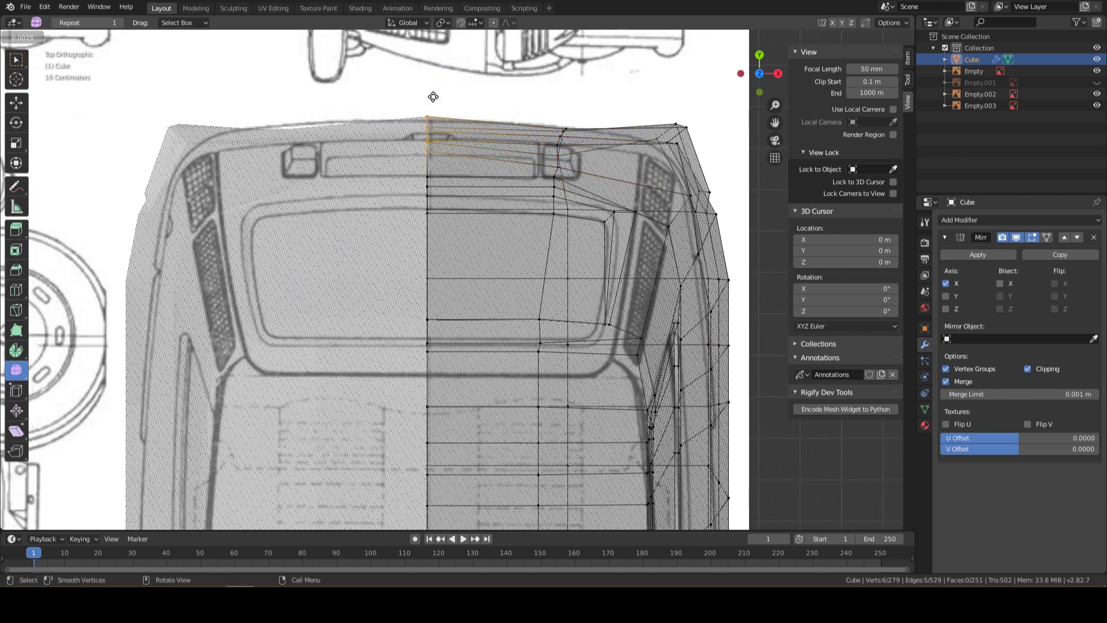
pyautogui.hotkey('ctrl', 'z')
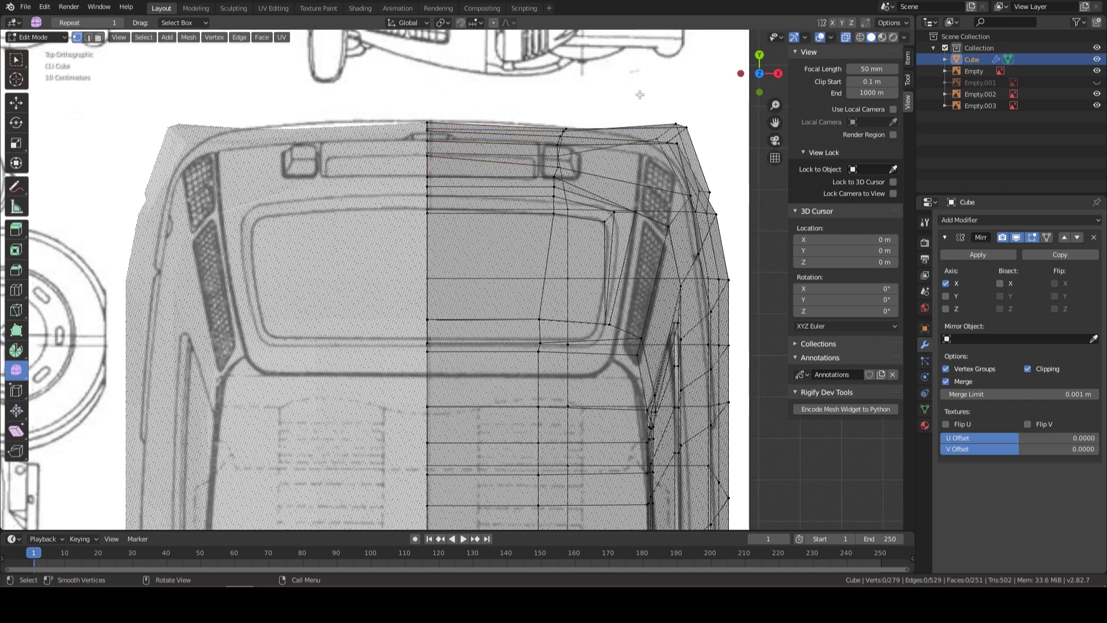
pyautogui.moveTo(621, 89)
pyautogui.mouseDown(button='middle')
pyautogui.moveTo(495, 352)
pyautogui.moveTo(670, 187)
pyautogui.mouseUp(button='middle')
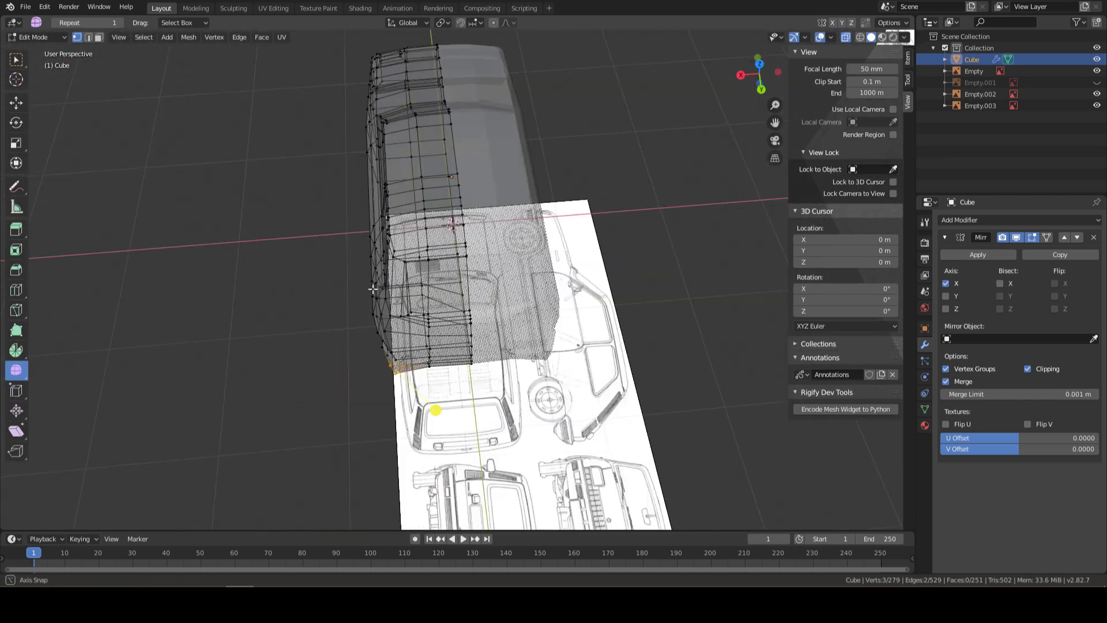
pyautogui.click(651, 214)
pyautogui.press('KP_7')
# Move the right rear corner vertices onto the blueprint outline, growing the selection
pyautogui.moveTo(548, 148); pyautogui.dragTo(640, 226)
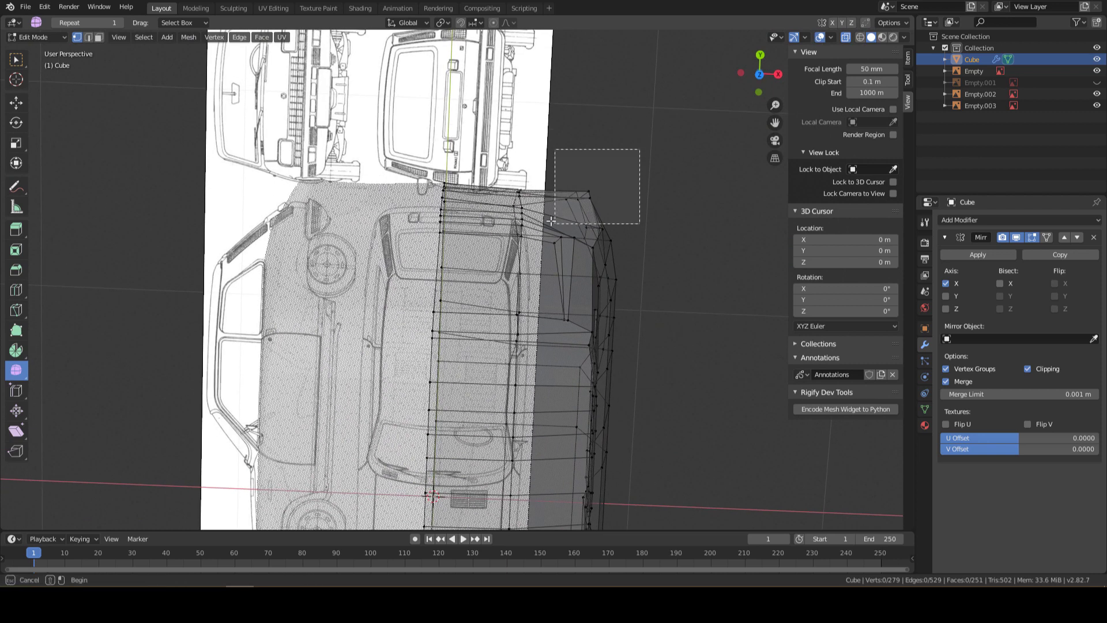
pyautogui.scroll(4, 634, 175)
pyautogui.press('g')
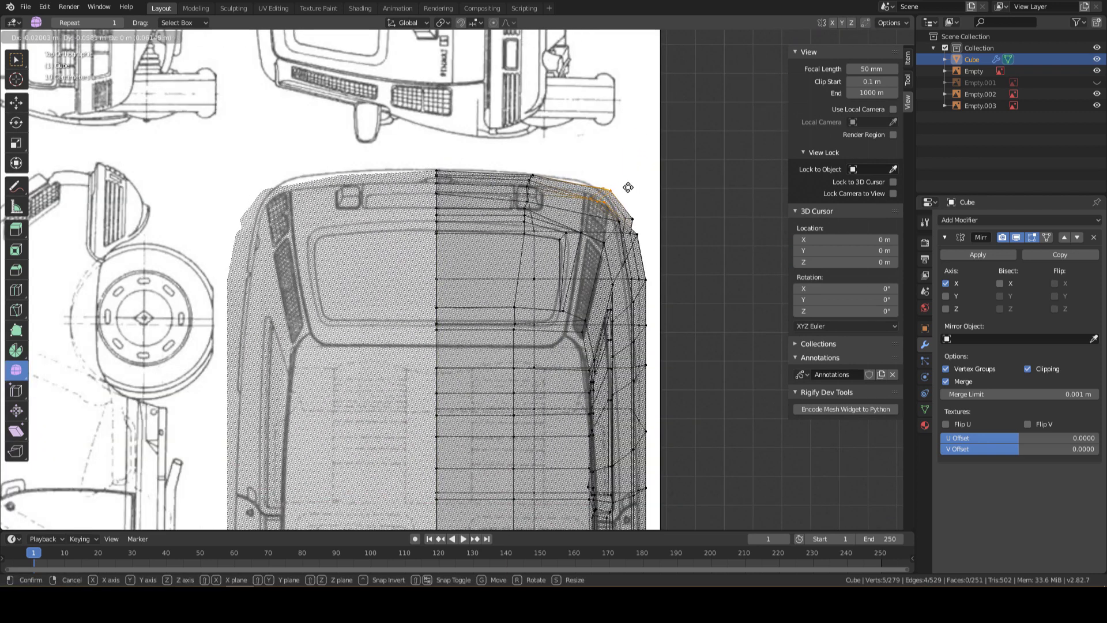
pyautogui.click(620, 185)
pyautogui.click(615, 219)
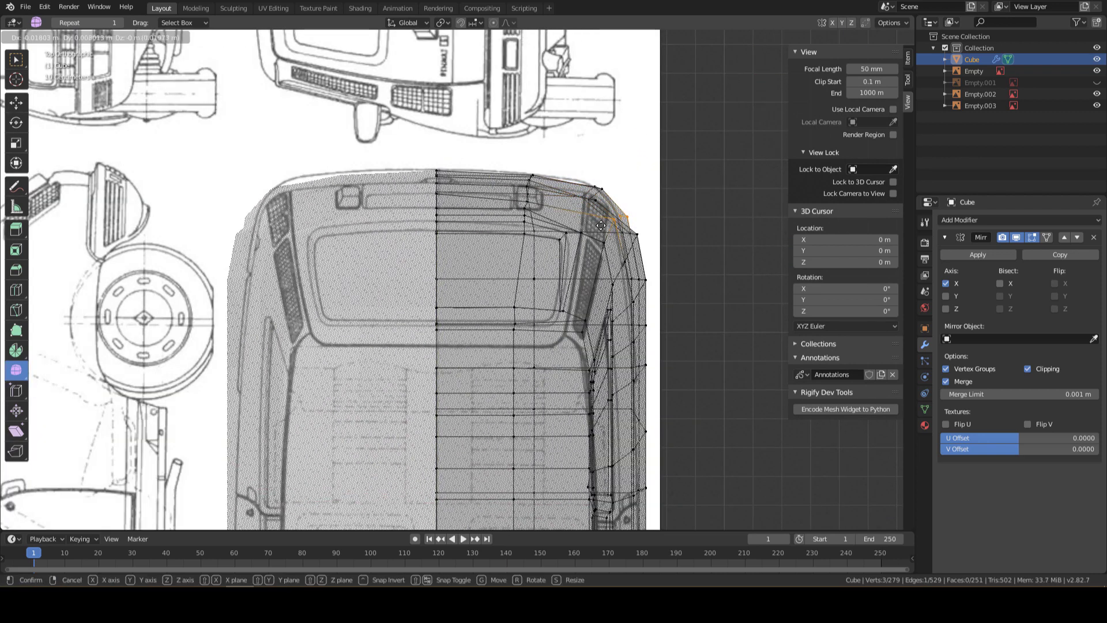
pyautogui.press('ctrl+KP_Add')
pyautogui.press('g')
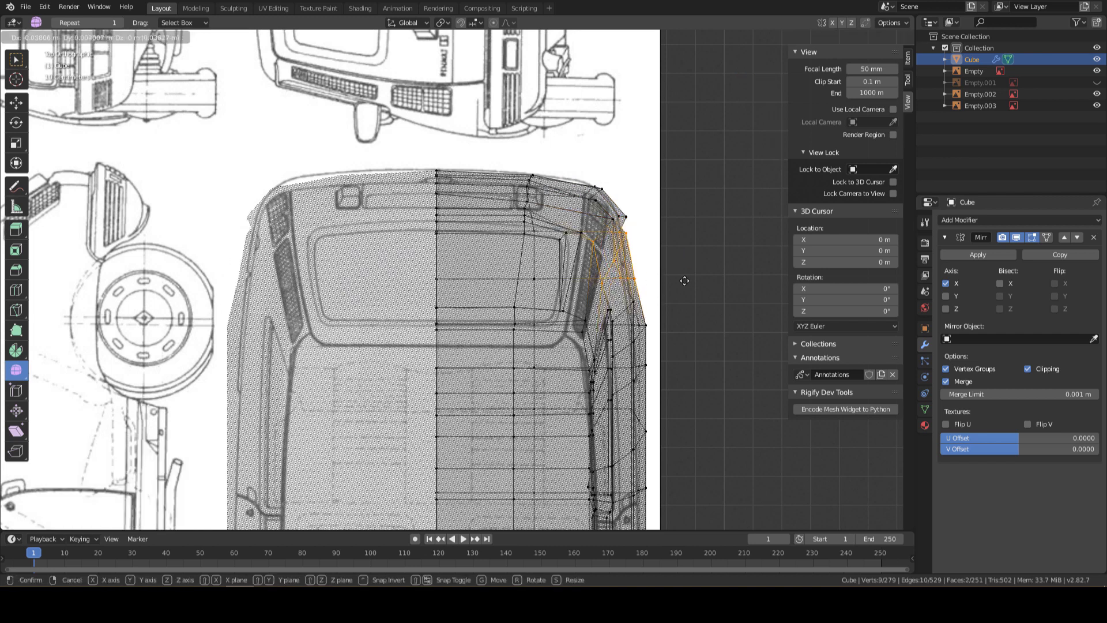
pyautogui.click(683, 280)
# Shrink the selection and nudge the right-side vertices onto the outline
pyautogui.press('ctrl+KP_Subtract')
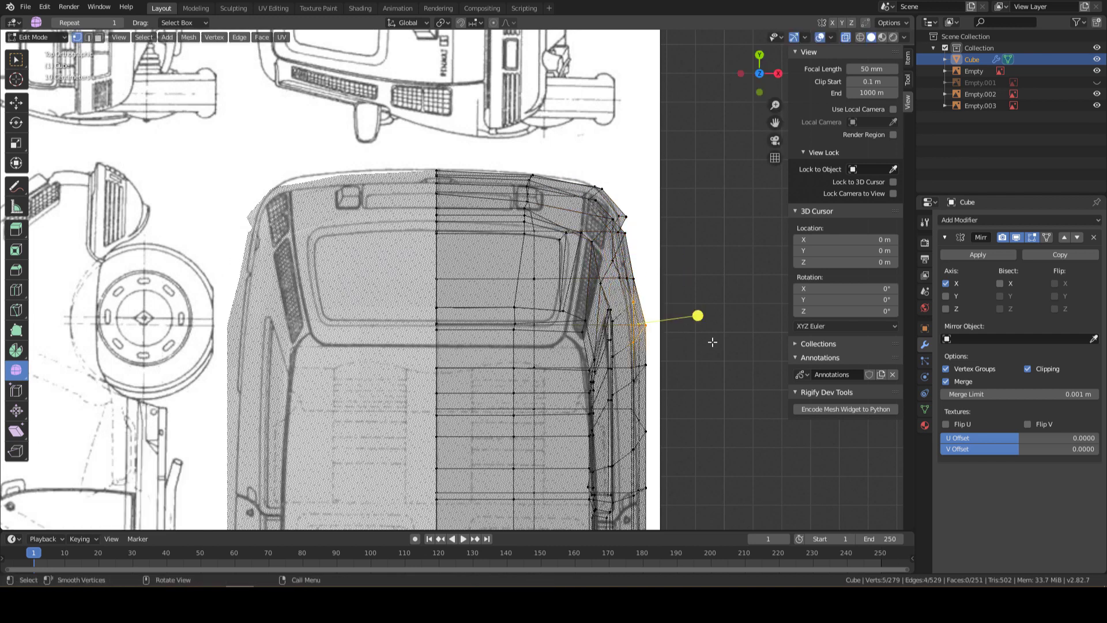
pyautogui.press('g')
pyautogui.click(701, 337)
pyautogui.press('g')
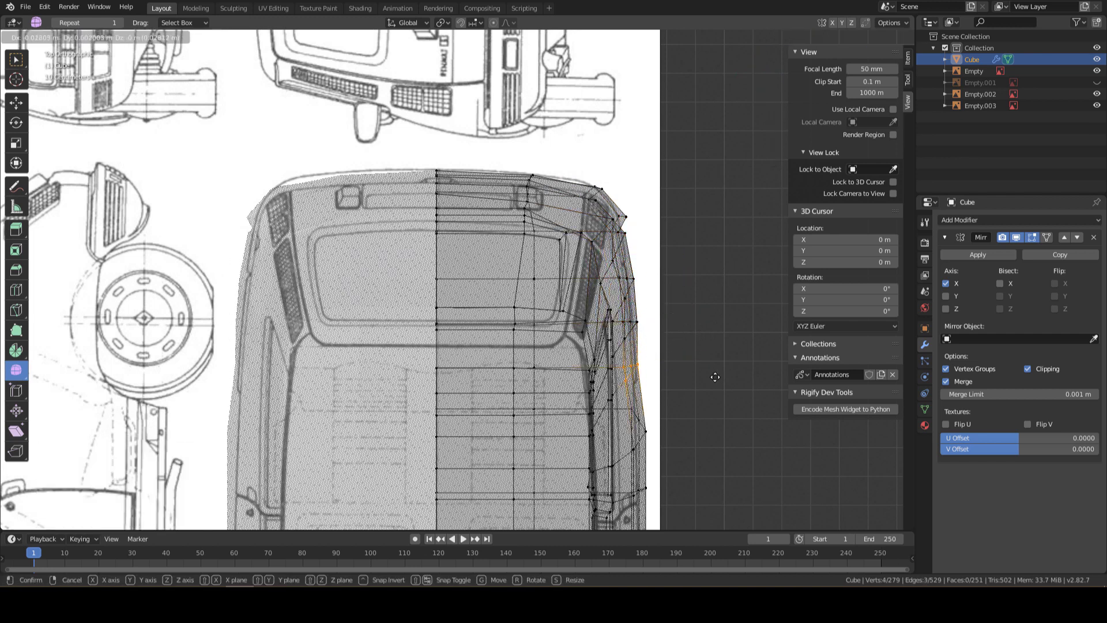
pyautogui.click(714, 375)
pyautogui.scroll(-1, 705, 403)
pyautogui.scroll(2, 695, 406)
# Box-select three right-side vertices and move them onto the blueprint outline
pyautogui.click(665, 292)
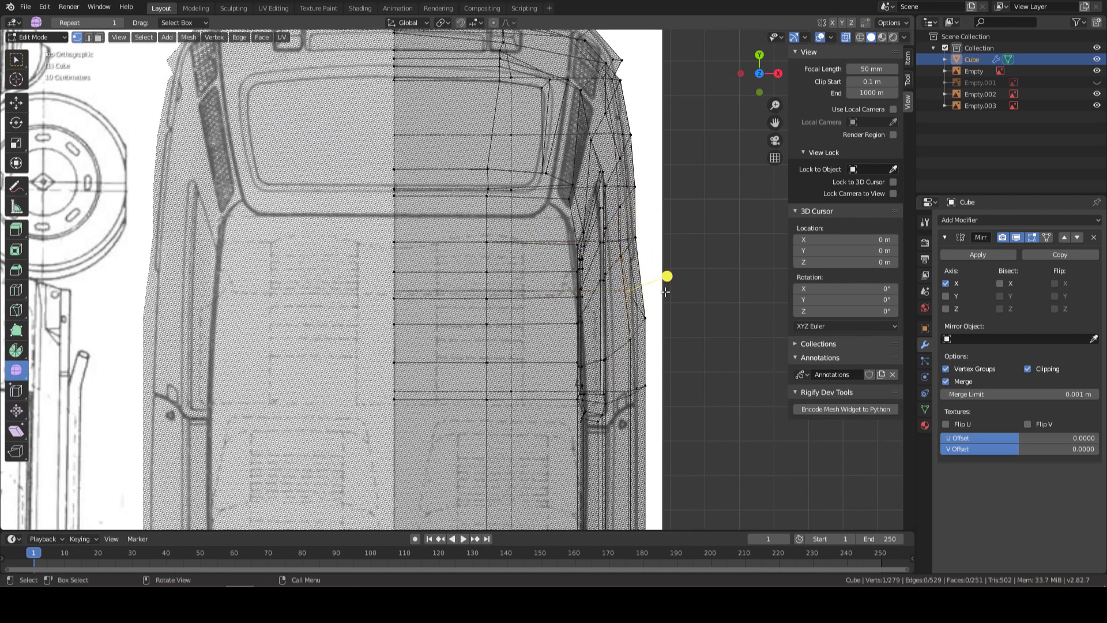
pyautogui.click(16, 59)
pyautogui.moveTo(630, 270); pyautogui.dragTo(648, 335)
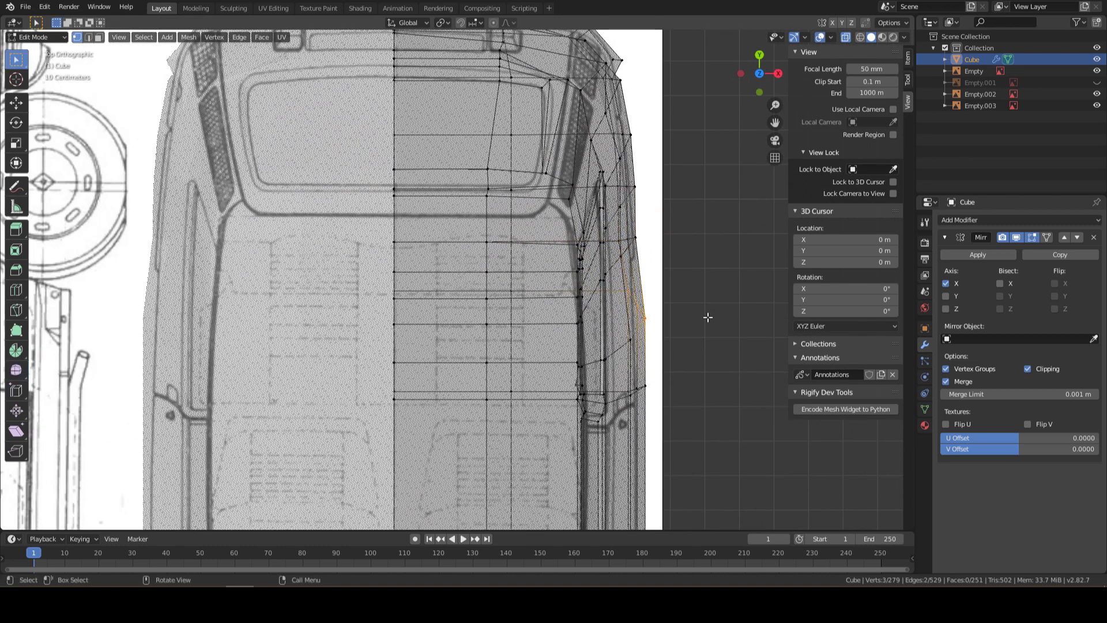
pyautogui.press('g')
pyautogui.click(669, 381)
pyautogui.press('g')
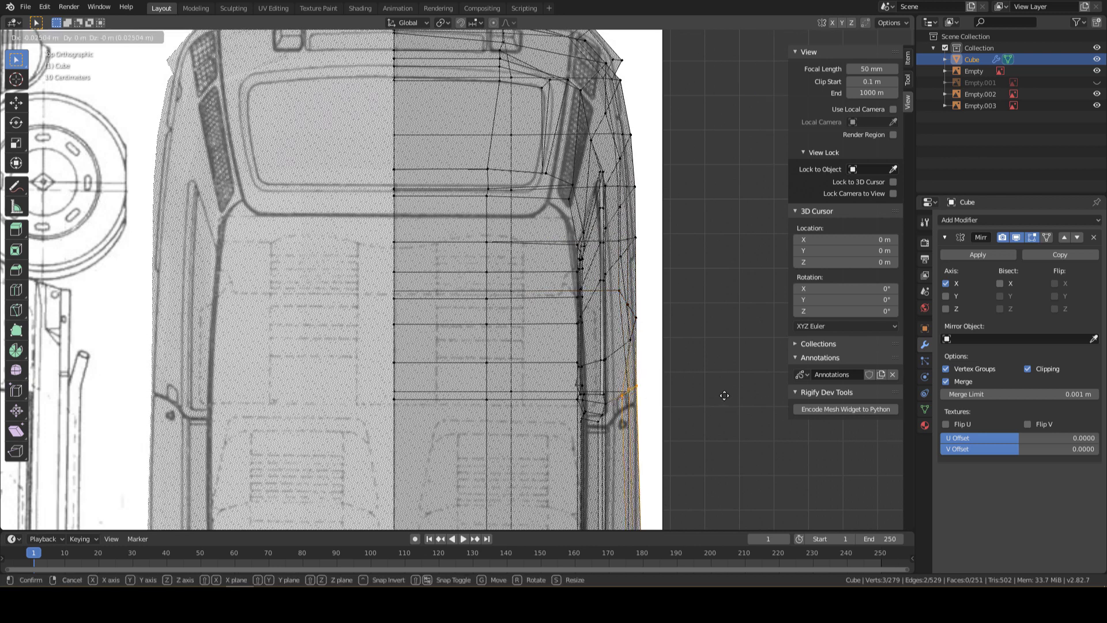
pyautogui.click(671, 305)
# Settle a single side vertex onto the blueprint outline
pyautogui.click(649, 346)
pyautogui.hotkey('ctrl', 'z')
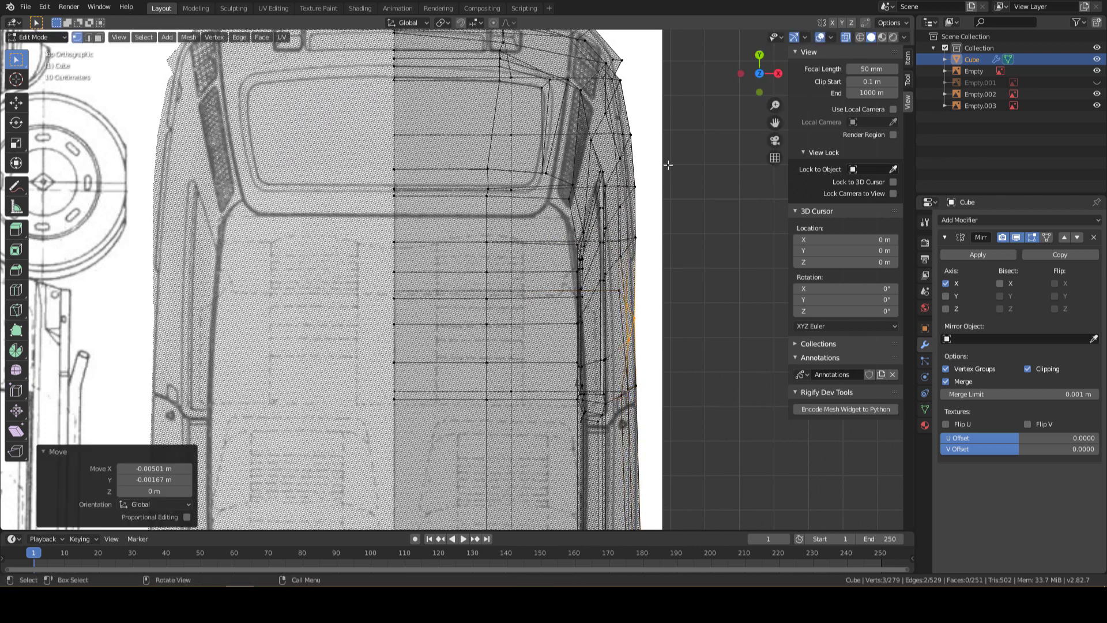
pyautogui.click(668, 196)
pyautogui.press('g')
pyautogui.click(672, 173)
pyautogui.press('g')
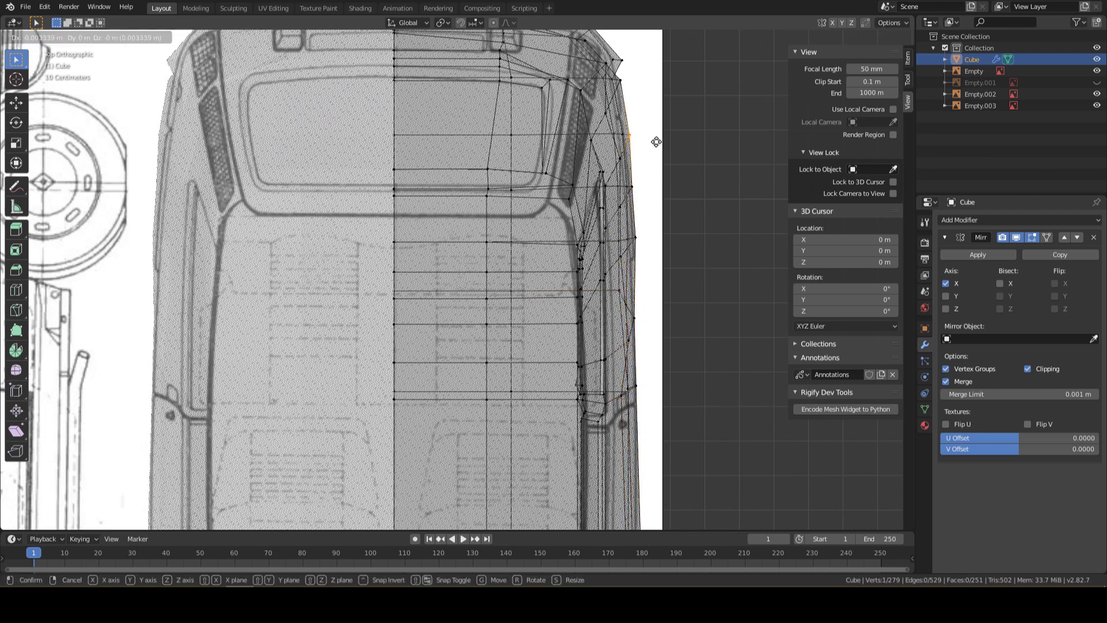
pyautogui.click(654, 89)
# Pull the outer windshield edge loop inward twice to match the blueprint outline
pyautogui.keyDown('shift'); pyautogui.scroll(-3, 673, 173); pyautogui.keyUp('shift')
pyautogui.keyDown('shift'); pyautogui.scroll(-3, 662, 316); pyautogui.keyUp('shift')
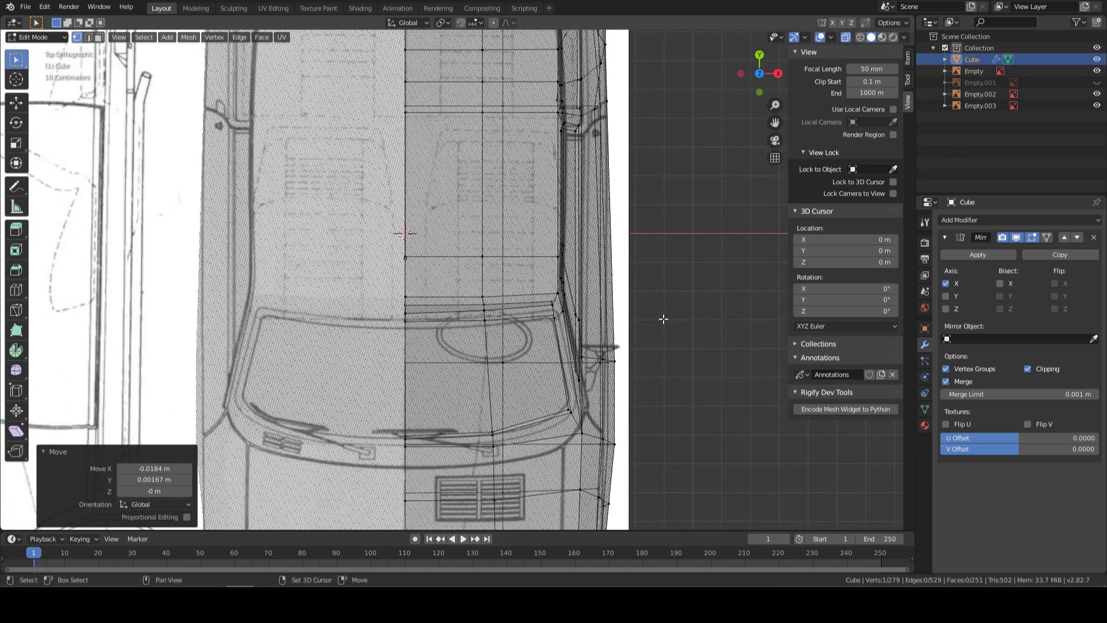
pyautogui.keyDown('shift'); pyautogui.scroll(-3, 689, 346); pyautogui.keyUp('shift')
pyautogui.keyDown('alt'); pyautogui.click(703, 399); pyautogui.keyUp('alt')
pyautogui.press('g')
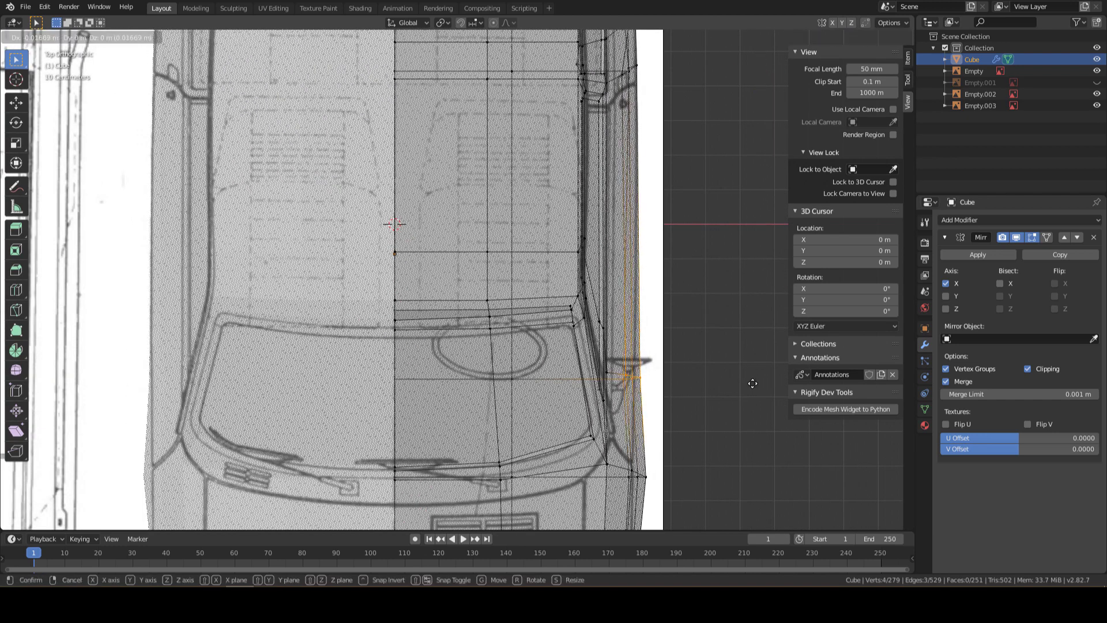
pyautogui.click(673, 469)
pyautogui.press('g')
pyautogui.click(687, 482)
# Nudge the rear side-edge vertices slightly inward, about -0.01 m on X
pyautogui.moveTo(687, 481)
pyautogui.keyDown('shift'); pyautogui.mouseDown(button='middle')
pyautogui.moveTo(712, 366)
pyautogui.moveTo(703, 355)
pyautogui.mouseUp(button='middle'); pyautogui.keyUp('shift')
pyautogui.moveTo(627, 369); pyautogui.dragTo(628, 369)
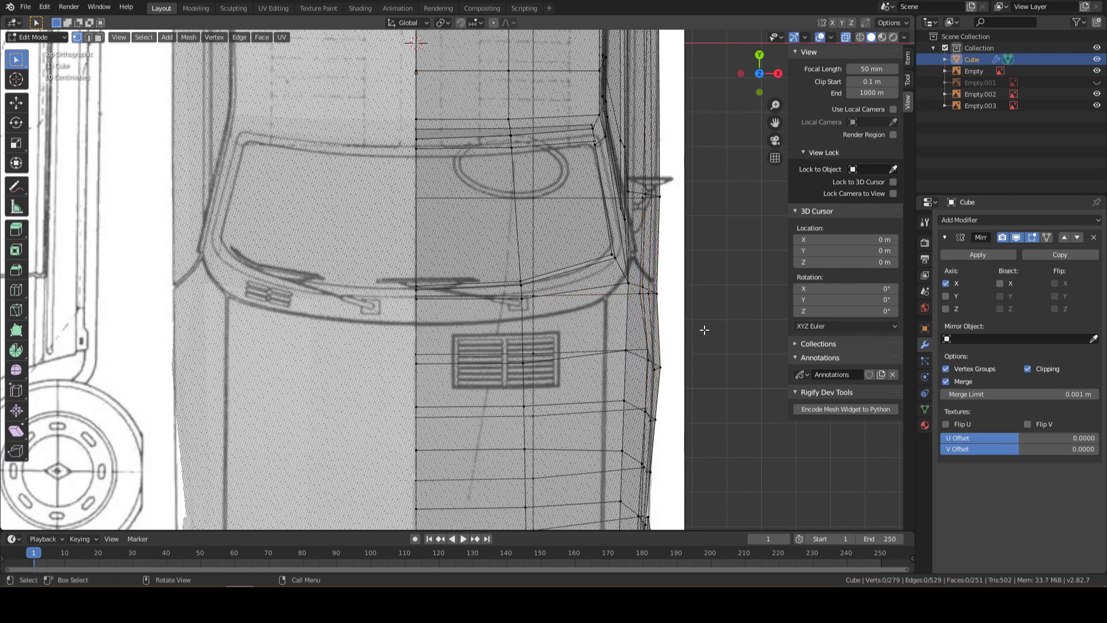
pyautogui.press('g')
pyautogui.click(754, 378)
pyautogui.click(692, 407)
pyautogui.press('g')
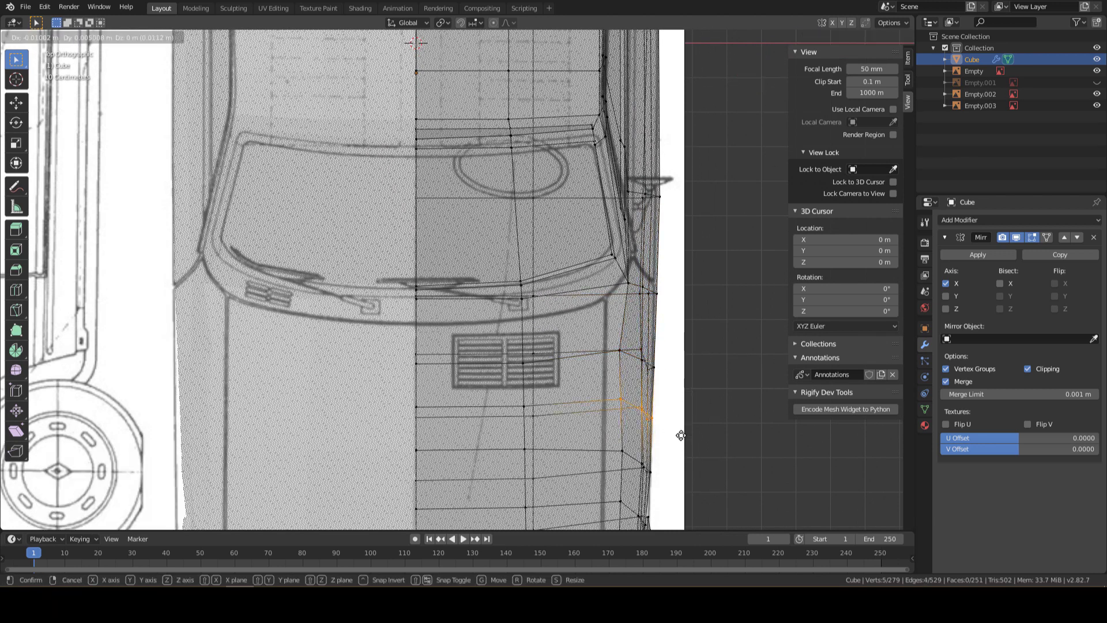
pyautogui.click(679, 438)
pyautogui.scroll(-2, 684, 469)
pyautogui.scroll(-3, 719, 307)
# Shift the edge at the rear roof corner inward toward the blueprint outline
pyautogui.keyDown('shift'); pyautogui.scroll(3, 673, 228); pyautogui.keyUp('shift')
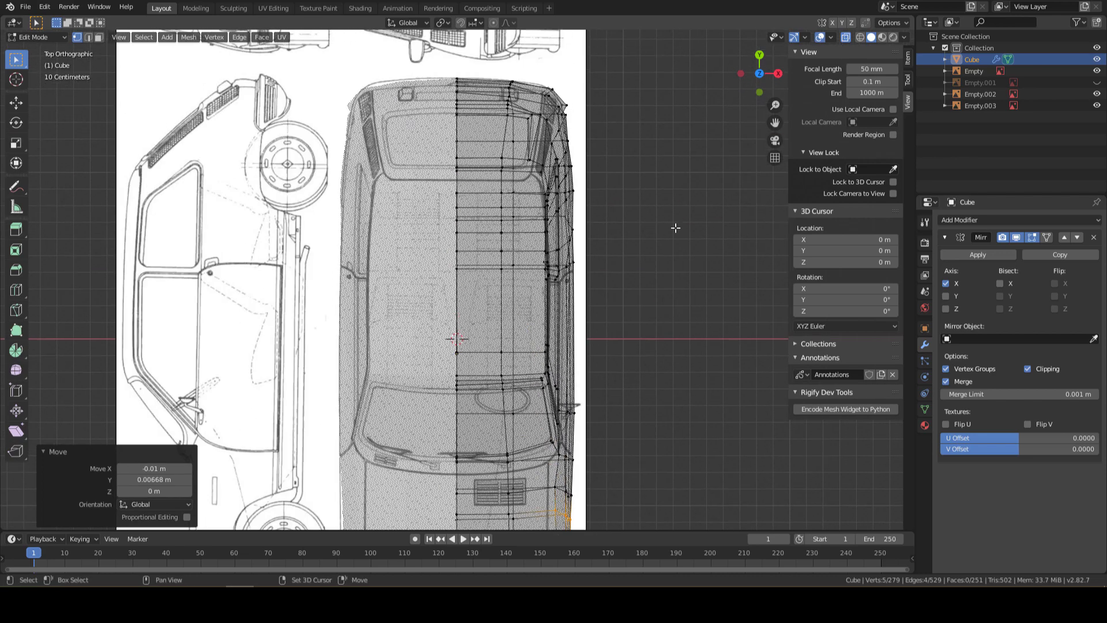
pyautogui.scroll(2, 624, 156)
pyautogui.scroll(3, 576, 231)
pyautogui.scroll(2, 573, 228)
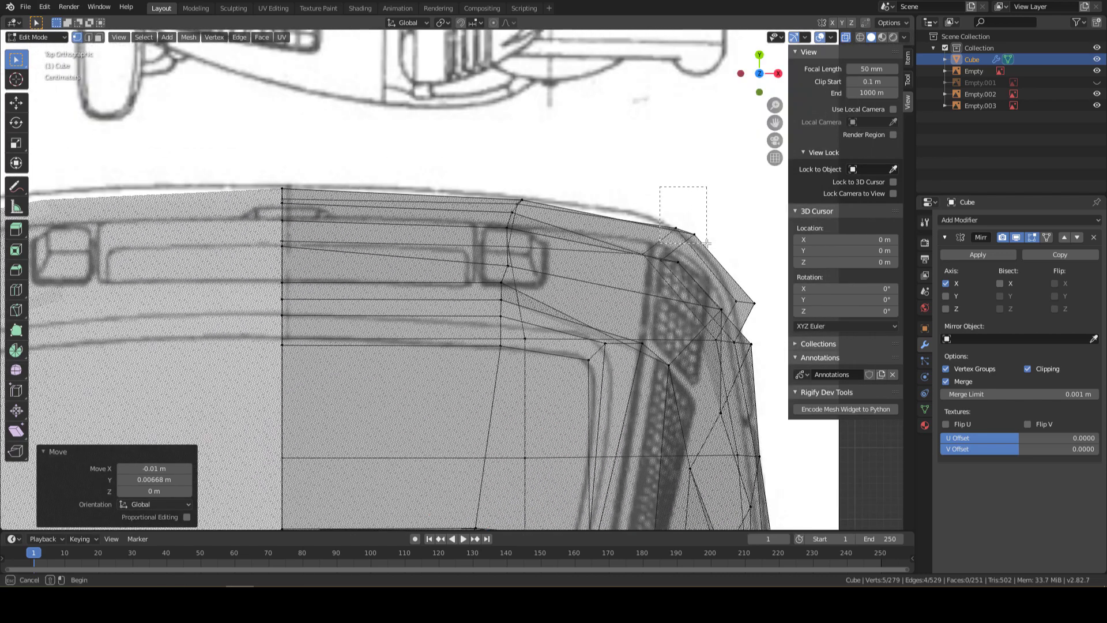
pyautogui.click(663, 222)
pyautogui.press('g')
pyautogui.click(694, 237)
# Reposition the rear roof corner vertex inward in several moves, the last -0.0417 m on X
pyautogui.click(755, 301)
pyautogui.press('g')
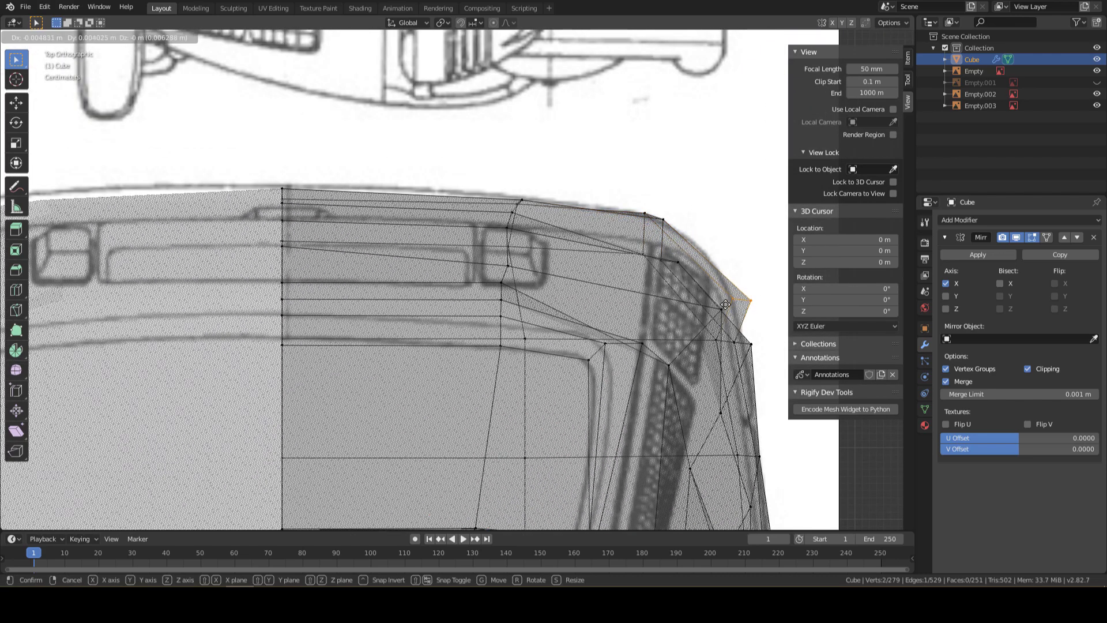
pyautogui.click(716, 302)
pyautogui.press('g')
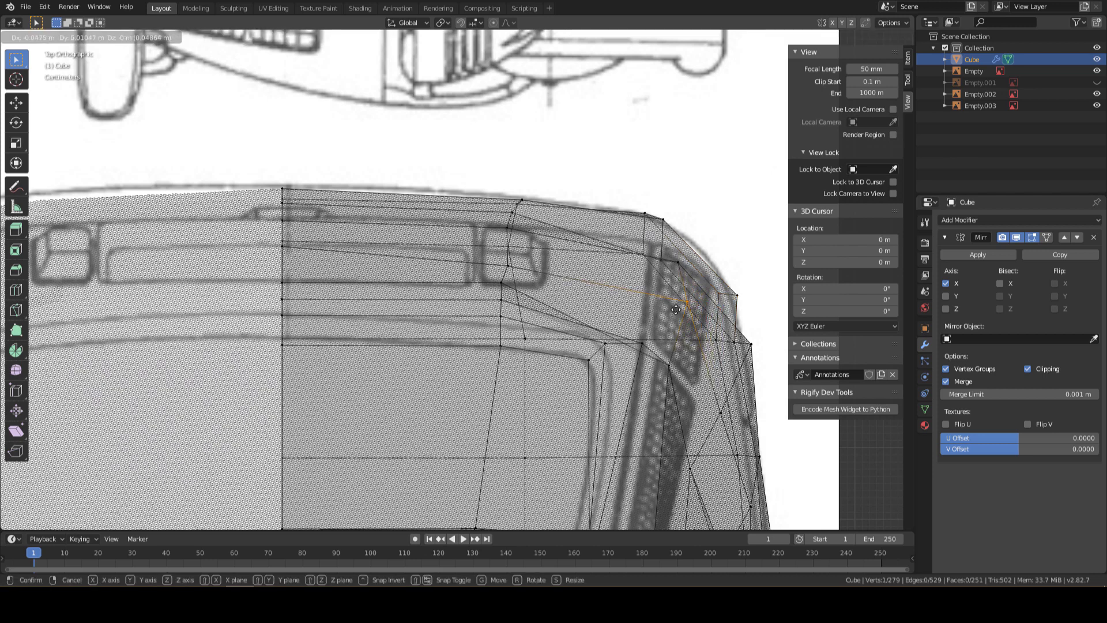
pyautogui.click(652, 302)
pyautogui.press('g')
pyautogui.click(652, 291)
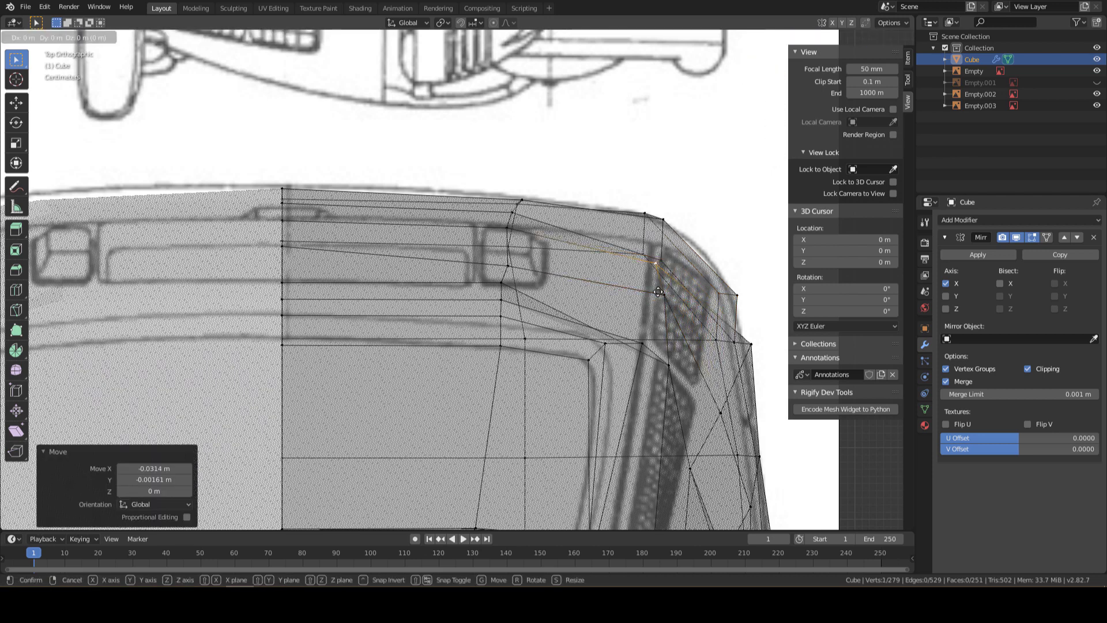
pyautogui.press('g')
pyautogui.click(654, 300)
pyautogui.press('g')
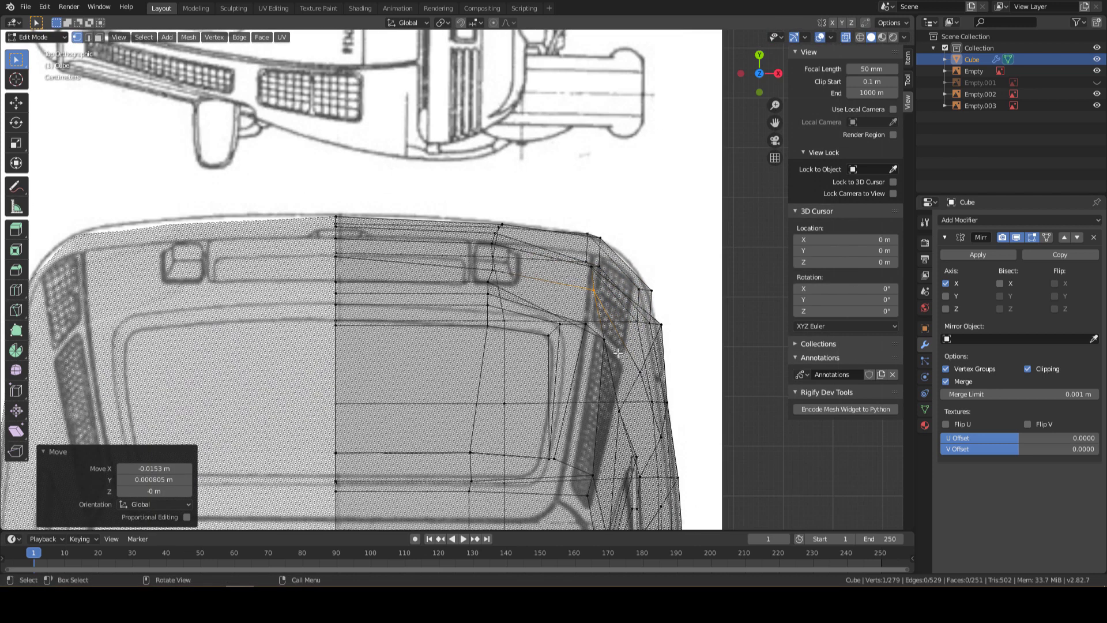
pyautogui.scroll(-2, 588, 326)
pyautogui.scroll(-2, 586, 327)
pyautogui.click(576, 326)
pyautogui.scroll(-3, 659, 360)
# In perspective view, slide the first two rear roof corner vertices along their edges
pyautogui.moveTo(659, 360)
pyautogui.mouseDown(button='middle')
pyautogui.moveTo(609, 338)
pyautogui.moveTo(635, 355)
pyautogui.moveTo(522, 244)
pyautogui.moveTo(380, 260)
pyautogui.moveTo(406, 217)
pyautogui.moveTo(412, 271)
pyautogui.mouseUp(button='middle')
pyautogui.scroll(5, 521, 245)
pyautogui.scroll(3, 381, 260)
pyautogui.scroll(4, 418, 329)
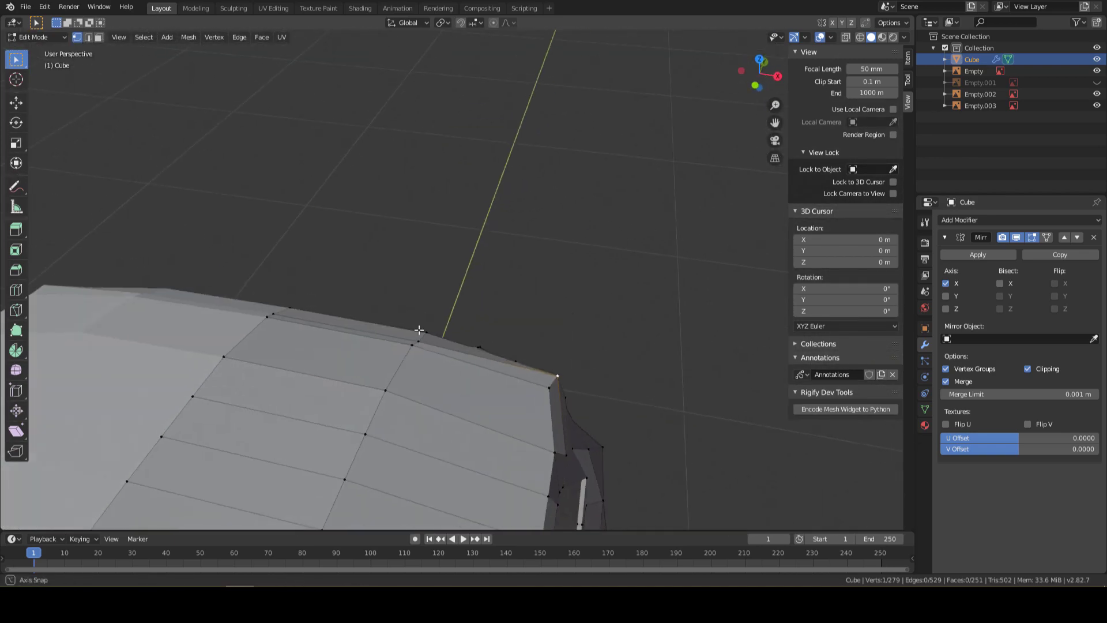
pyautogui.moveTo(417, 329)
pyautogui.mouseDown(button='middle')
pyautogui.moveTo(438, 246)
pyautogui.moveTo(346, 254)
pyautogui.mouseUp(button='middle')
pyautogui.press('g')
pyautogui.press('g')
pyautogui.click(444, 249)
pyautogui.scroll(-4, 377, 245)
pyautogui.scroll(4, 321, 264)
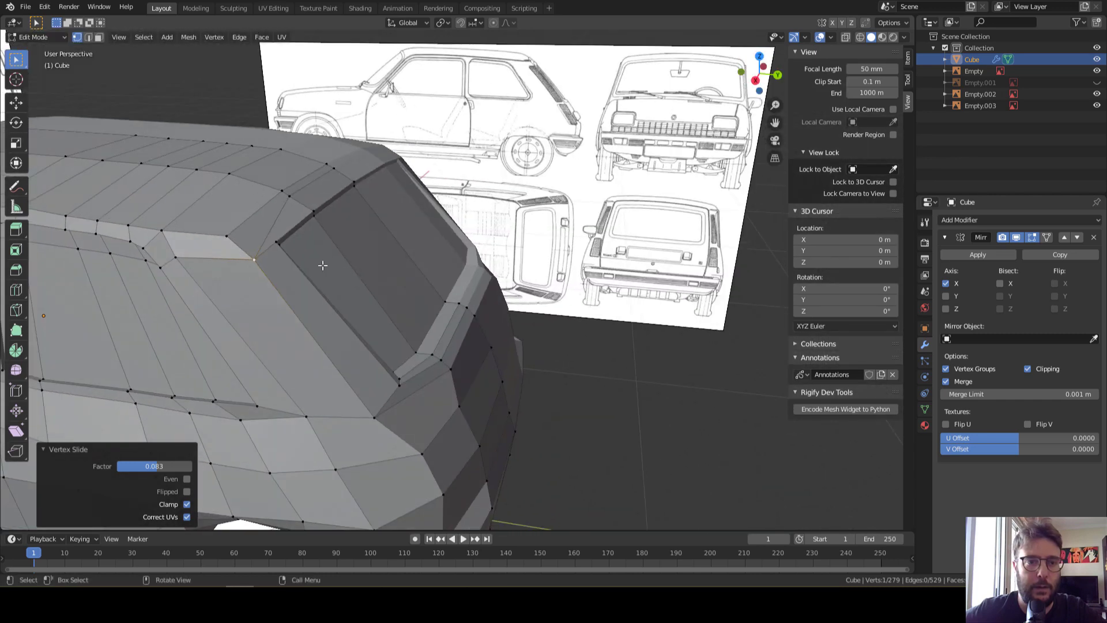
pyautogui.scroll(2, 311, 259)
pyautogui.press('g')
pyautogui.press('g')
pyautogui.click(306, 256)
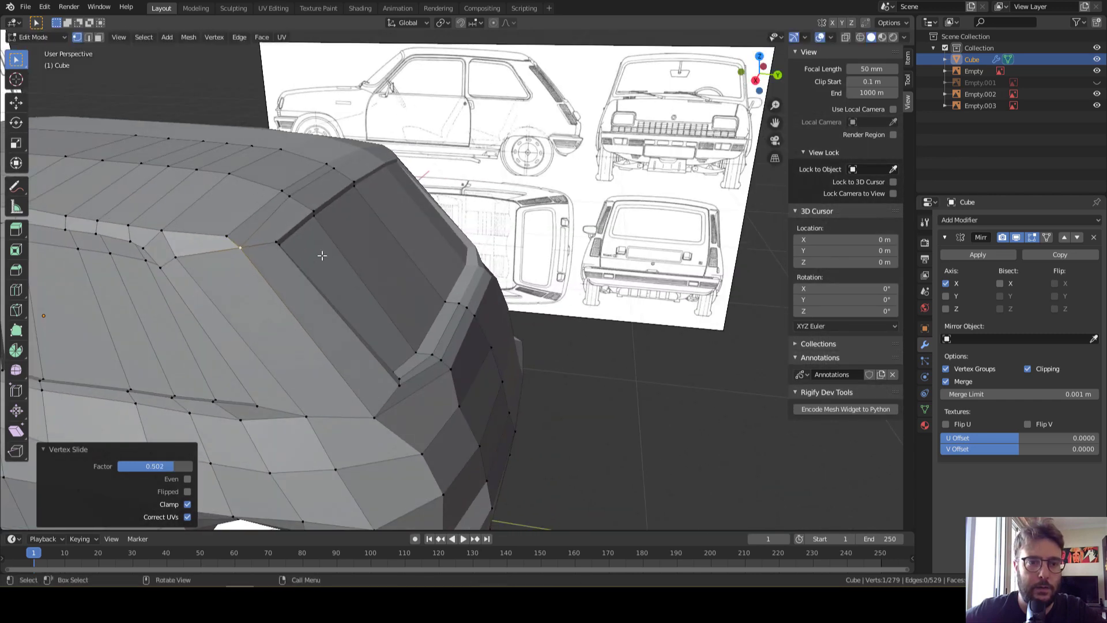
# Slide and adjust the remaining back-window corner vertices, the last with a 0.040 factor
pyautogui.moveTo(306, 256); pyautogui.dragTo(334, 231, button='middle')
pyautogui.scroll(3, 334, 231)
pyautogui.press('g')
pyautogui.press('g')
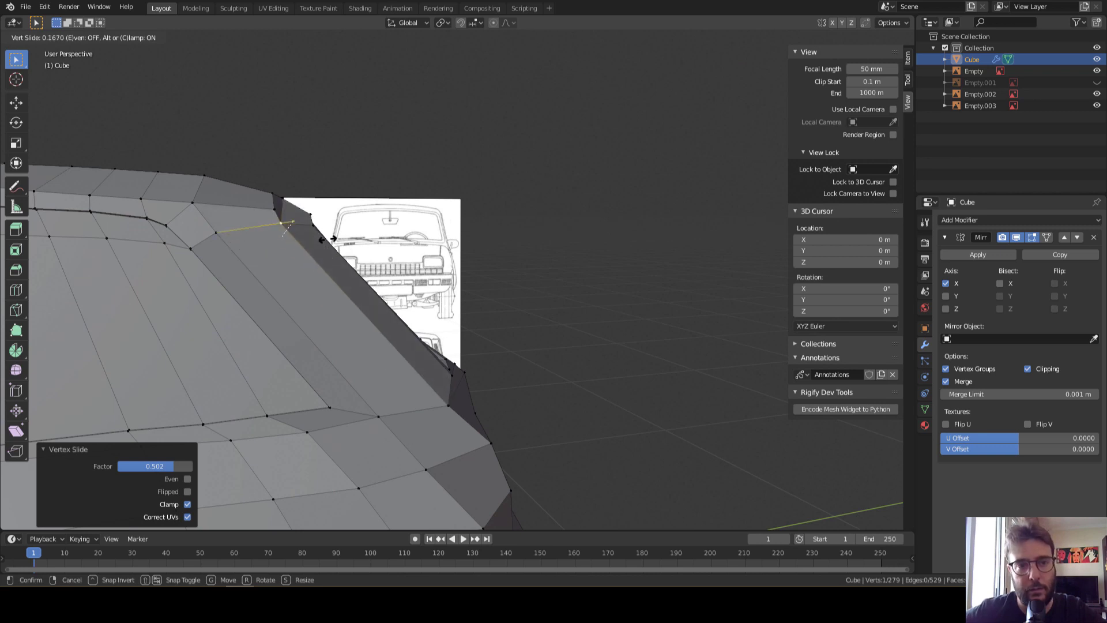
pyautogui.click(340, 245)
pyautogui.moveTo(340, 245); pyautogui.dragTo(295, 268, button='middle')
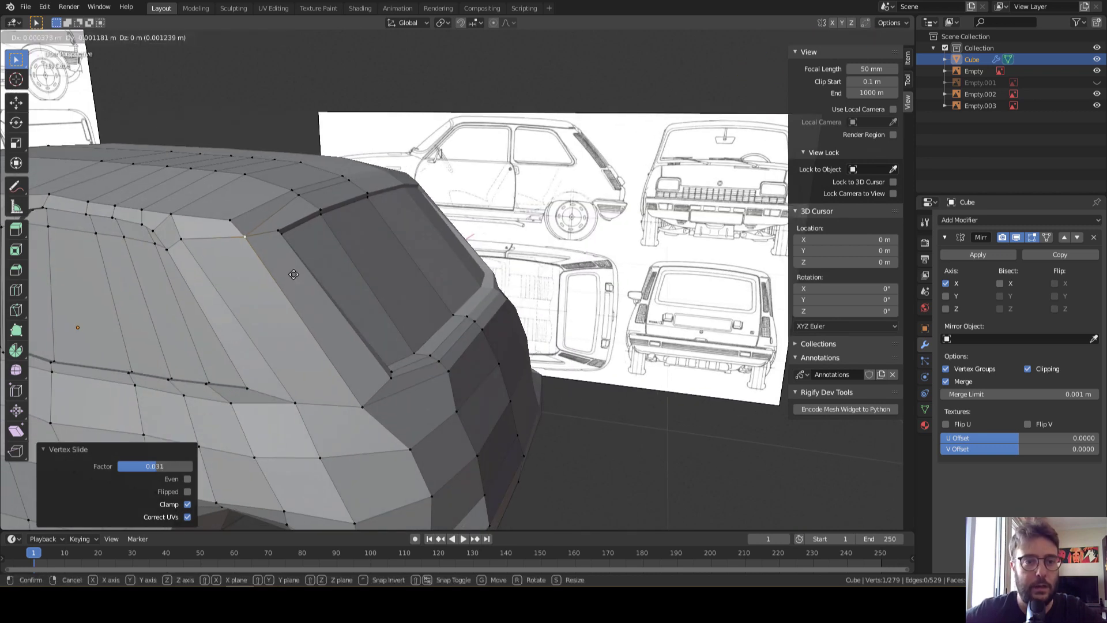
pyautogui.press('g')
pyautogui.click(308, 210)
pyautogui.click(301, 198)
pyautogui.moveTo(301, 197); pyautogui.dragTo(314, 202, button='middle')
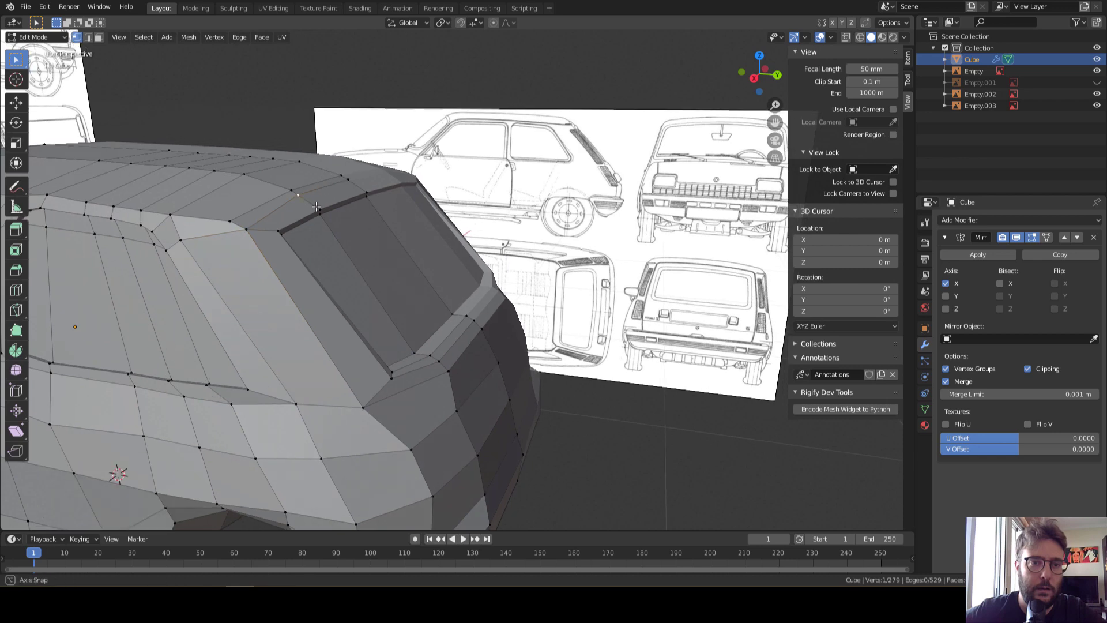
pyautogui.press('g')
pyautogui.press('g')
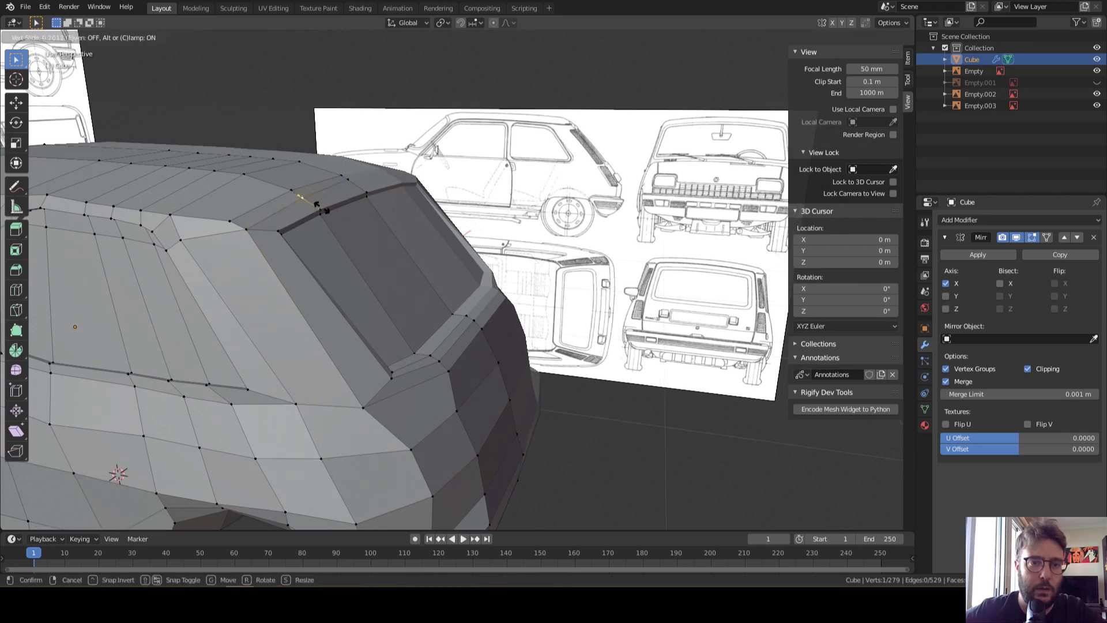
pyautogui.click(317, 203)
pyautogui.moveTo(316, 203)
pyautogui.mouseDown(button='middle')
pyautogui.moveTo(417, 210)
pyautogui.moveTo(288, 218)
pyautogui.moveTo(463, 374)
pyautogui.moveTo(657, 413)
pyautogui.moveTo(514, 332)
pyautogui.mouseUp(button='middle')
pyautogui.scroll(-5, 288, 217)
# Orbit around the car body to inspect the finished mesh from several angles
pyautogui.scroll(5, 514, 333)
pyautogui.moveTo(481, 366); pyautogui.dragTo(408, 447, button='middle')
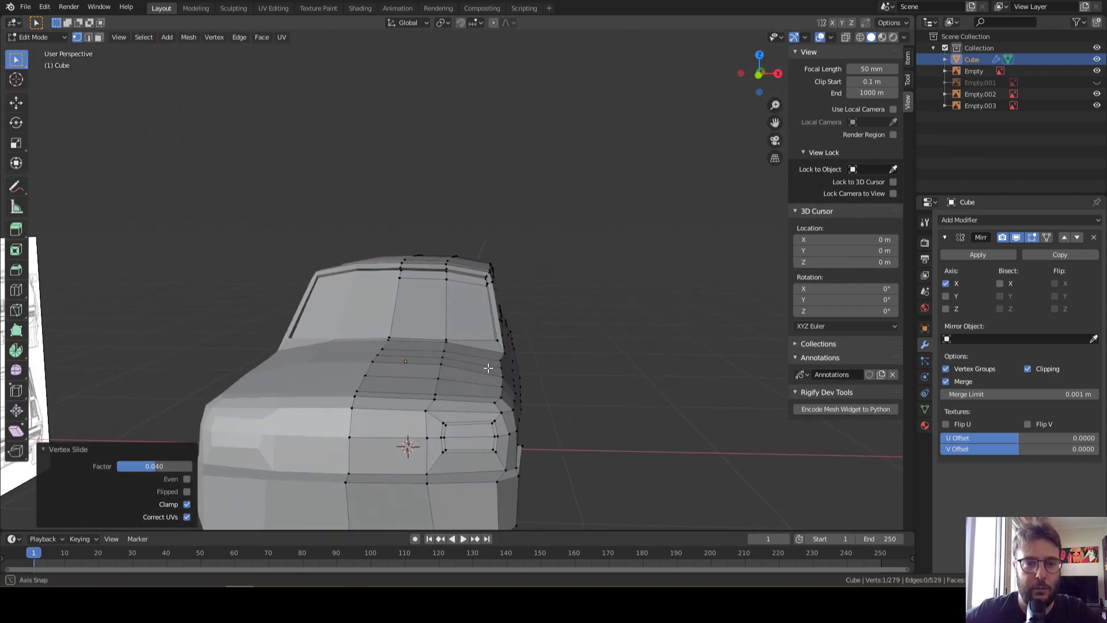
pyautogui.scroll(-5, 407, 447)
pyautogui.moveTo(444, 365)
pyautogui.mouseDown(button='middle')
pyautogui.moveTo(433, 366)
pyautogui.moveTo(566, 370)
pyautogui.moveTo(613, 390)
pyautogui.moveTo(860, 374)
pyautogui.moveTo(836, 372)
pyautogui.mouseUp(button='middle')
pyautogui.scroll(3, 392, 363)
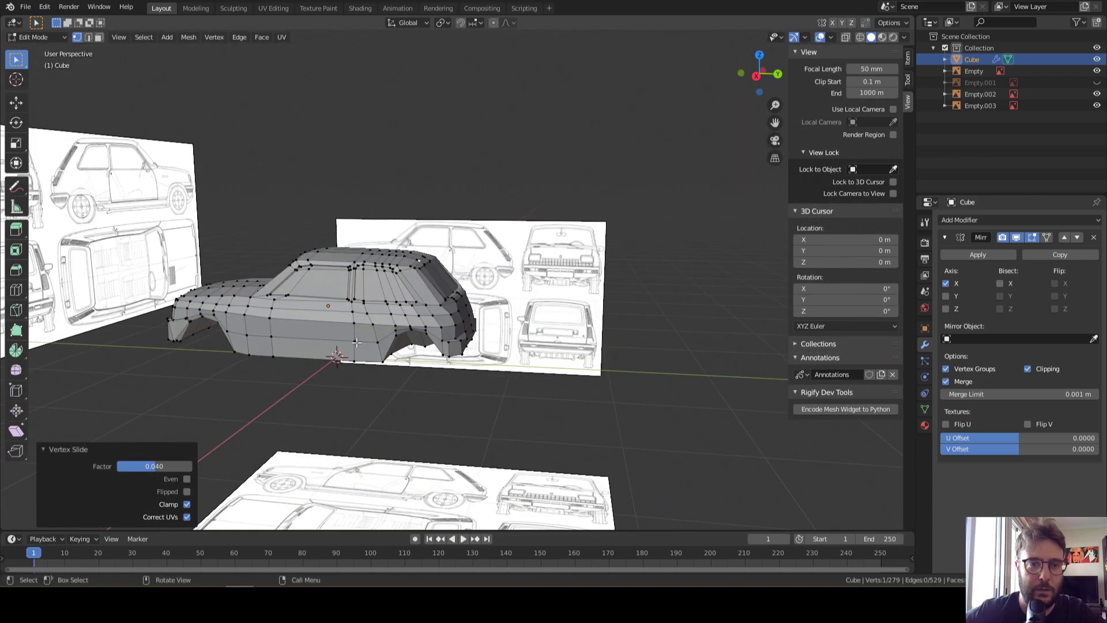
pyautogui.moveTo(392, 364); pyautogui.dragTo(429, 373, button='middle')
pyautogui.scroll(-3, 392, 363)
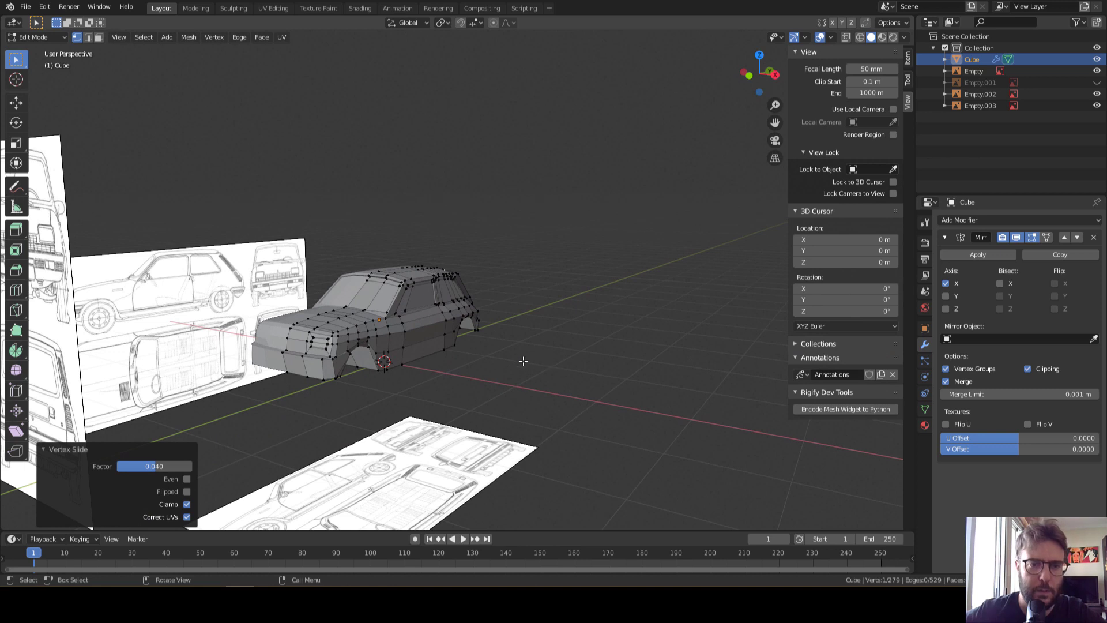
# Deselect all vertices with Alt+A and switch back to Object Mode
pyautogui.hotkey('alt', 'a')
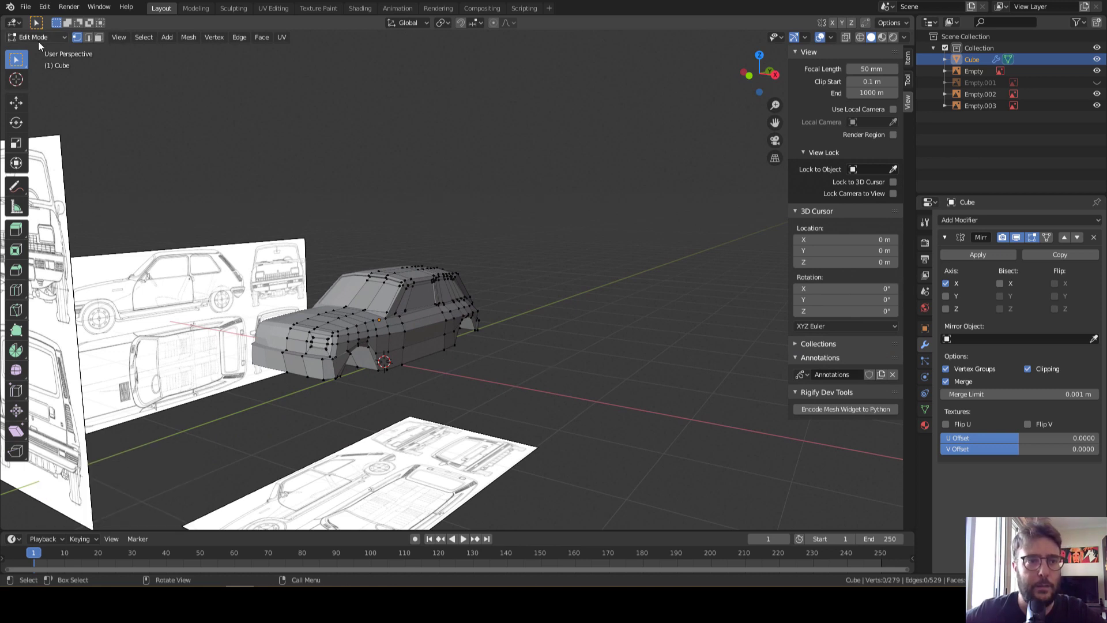
pyautogui.click(38, 38)
pyautogui.click(58, 54)
# Add a mesh cylinder and set its Y rotation to 90°
pyautogui.click(128, 38)
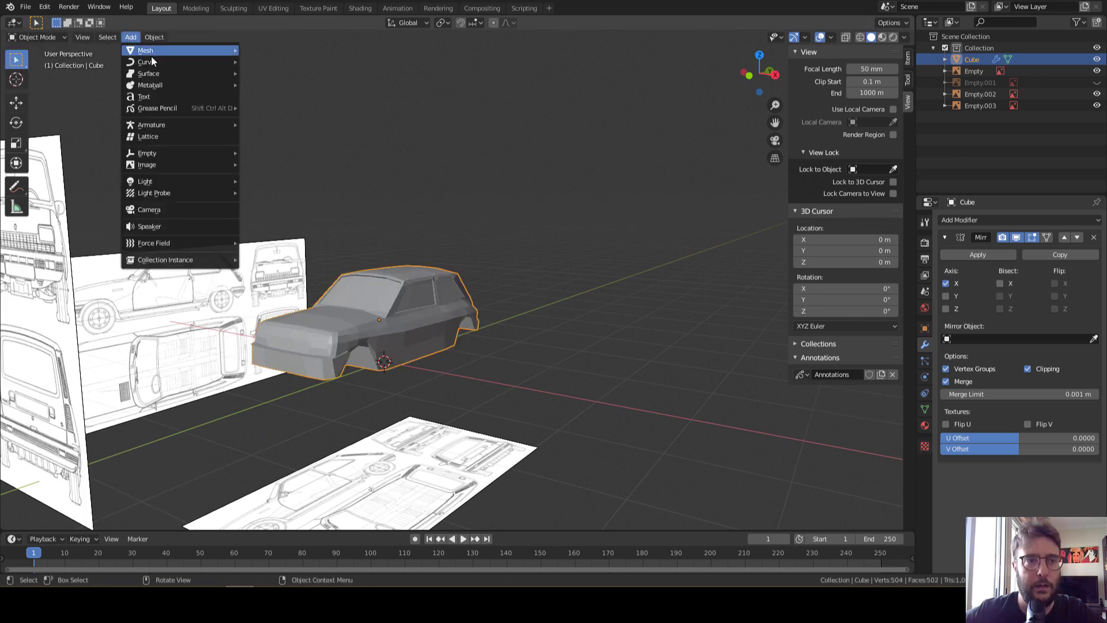
pyautogui.moveTo(146, 50)
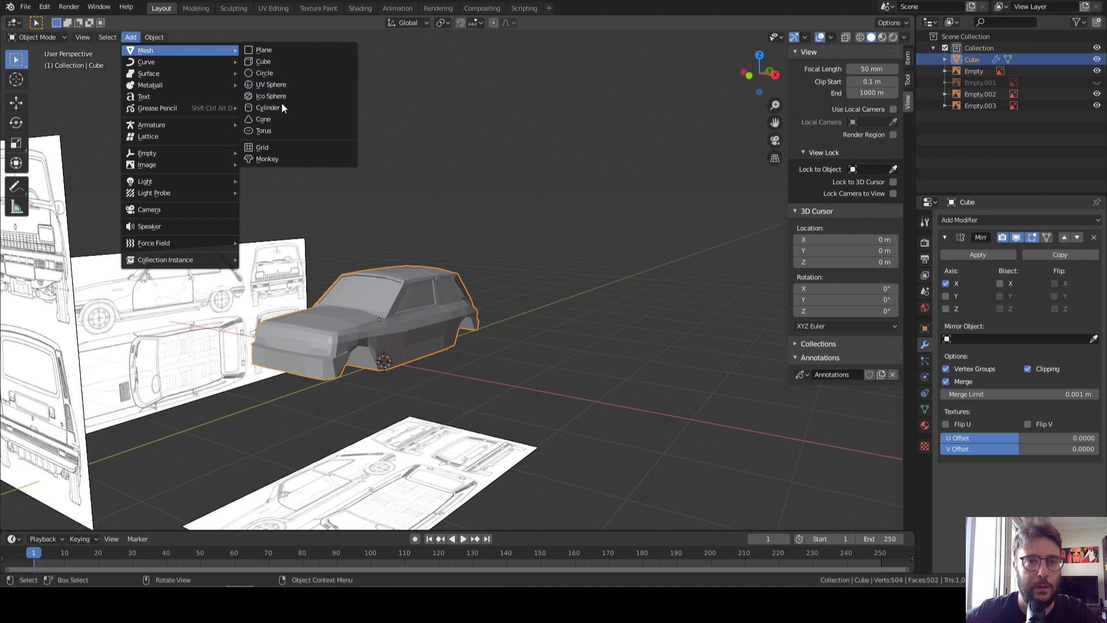
pyautogui.click(281, 107)
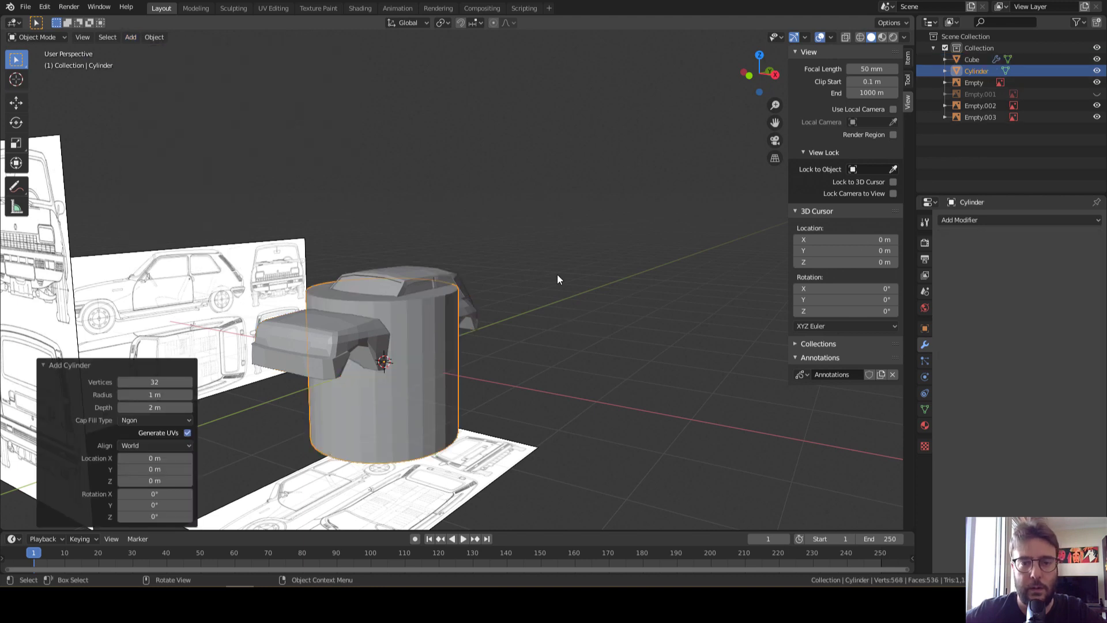
pyautogui.click(924, 328)
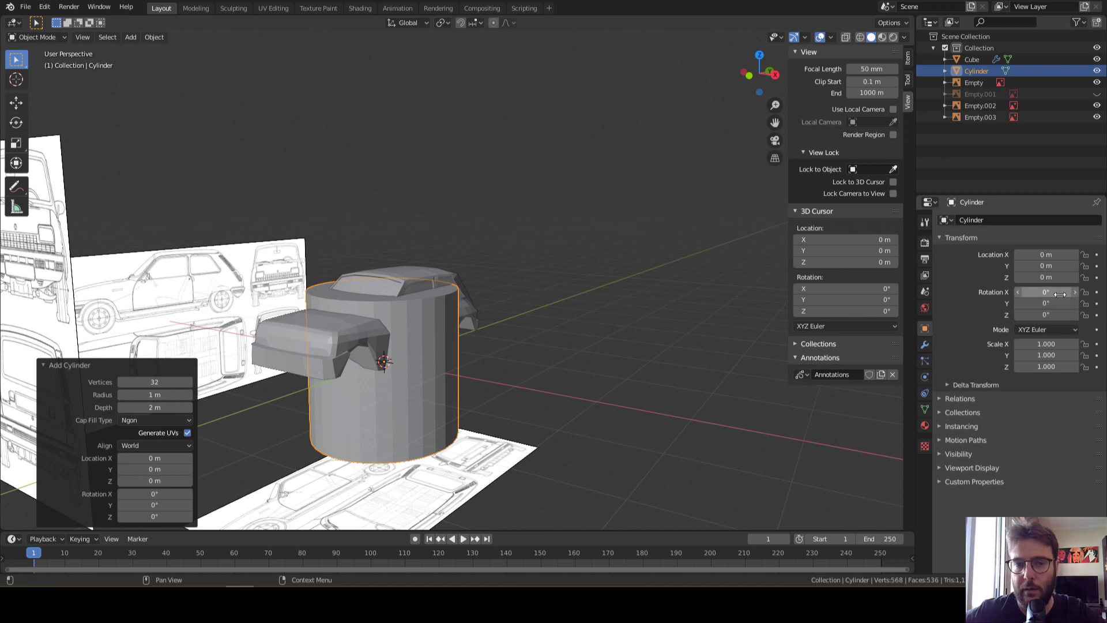
pyautogui.moveTo(1065, 292)
pyautogui.mouseDown()
pyautogui.moveTo(1083, 291)
pyautogui.moveTo(1064, 303)
pyautogui.mouseUp()
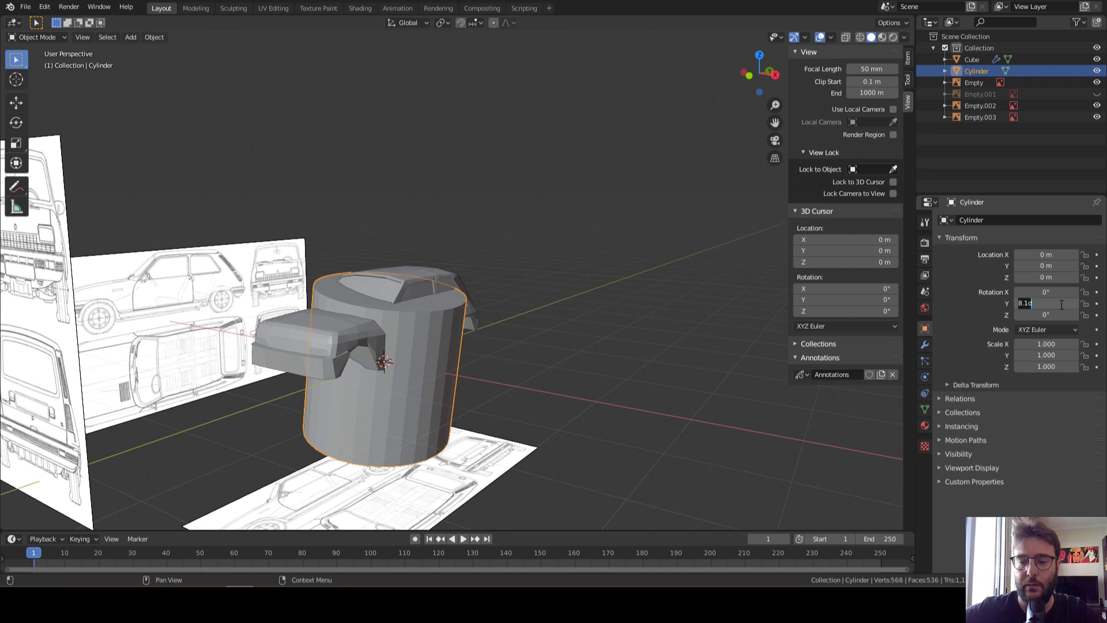
pyautogui.press('Return')
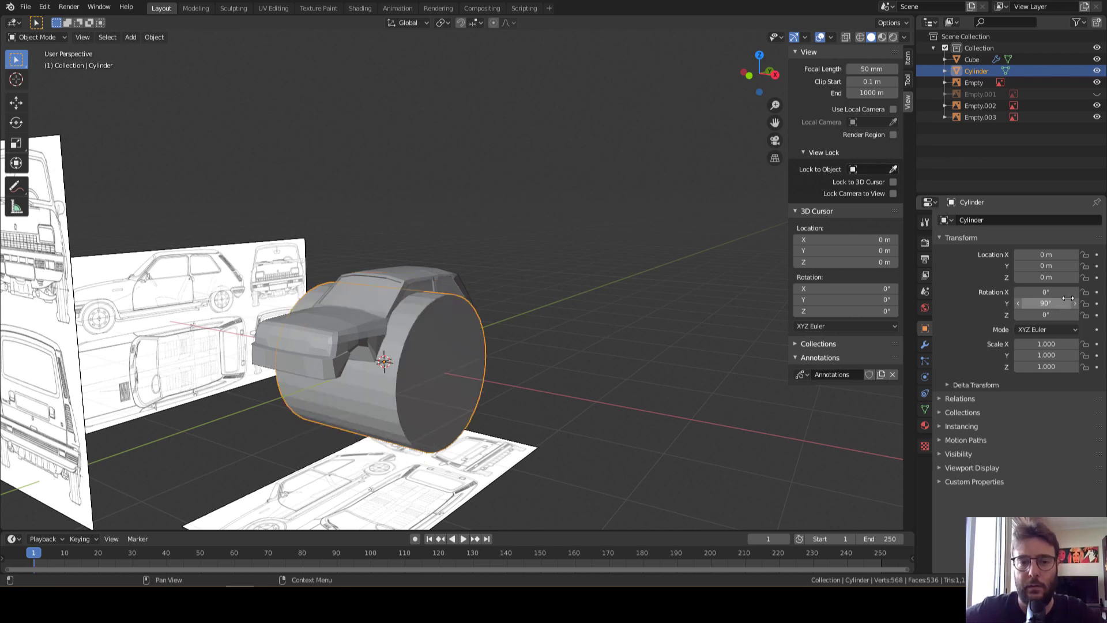
# Scale the cylinder to 0.201, then narrow its thickness to 0.141 to form a disc
pyautogui.press('s')
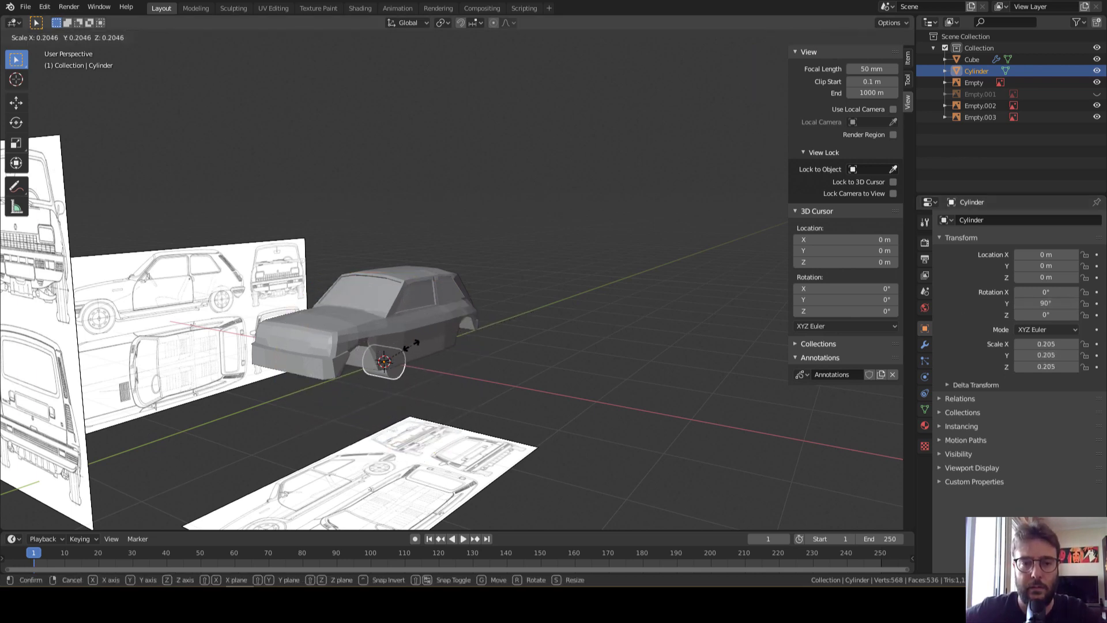
pyautogui.click(416, 348)
pyautogui.moveTo(416, 348)
pyautogui.mouseDown(button='middle')
pyautogui.moveTo(491, 390)
pyautogui.moveTo(594, 375)
pyautogui.mouseUp(button='middle')
pyautogui.press('s')
pyautogui.press('z')
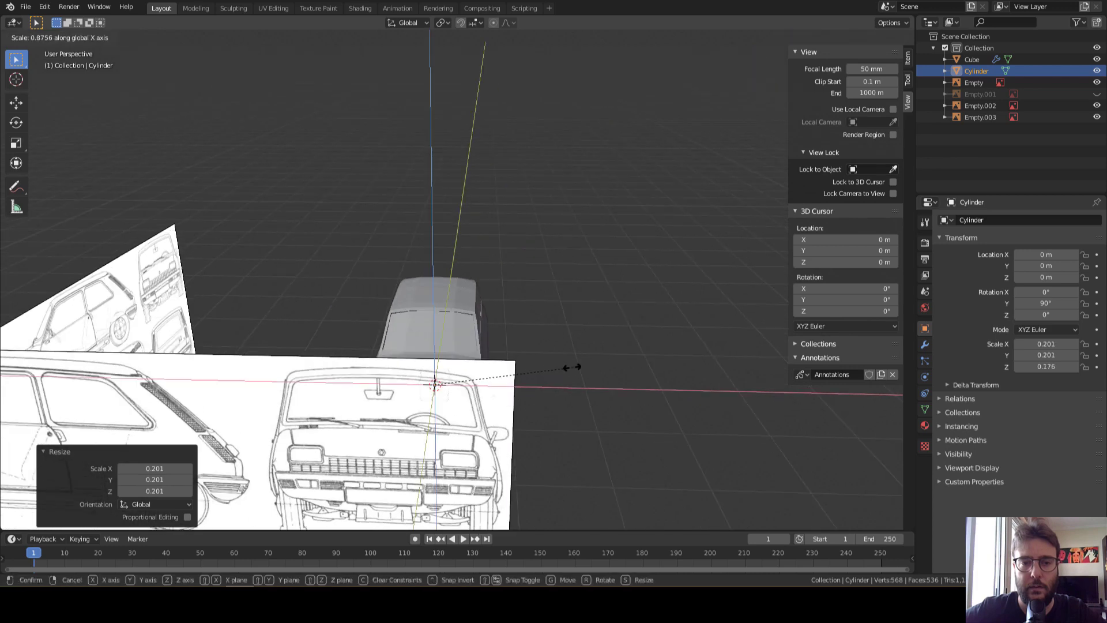
pyautogui.click(531, 361)
pyautogui.moveTo(531, 361)
pyautogui.mouseDown(button='middle')
pyautogui.moveTo(468, 355)
pyautogui.moveTo(420, 294)
pyautogui.moveTo(341, 323)
pyautogui.moveTo(610, 430)
pyautogui.moveTo(789, 78)
pyautogui.mouseUp(button='middle')
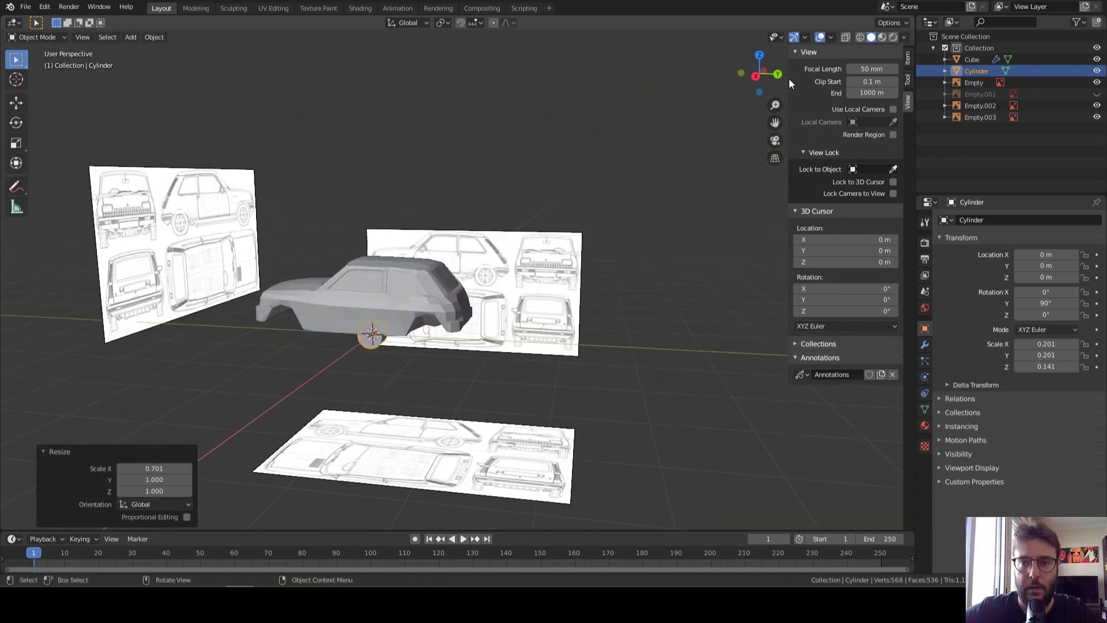
# In right side view, place and resize the cylinder to 0.243 to fit the blueprint front wheel
pyautogui.click(753, 75)
pyautogui.press('g')
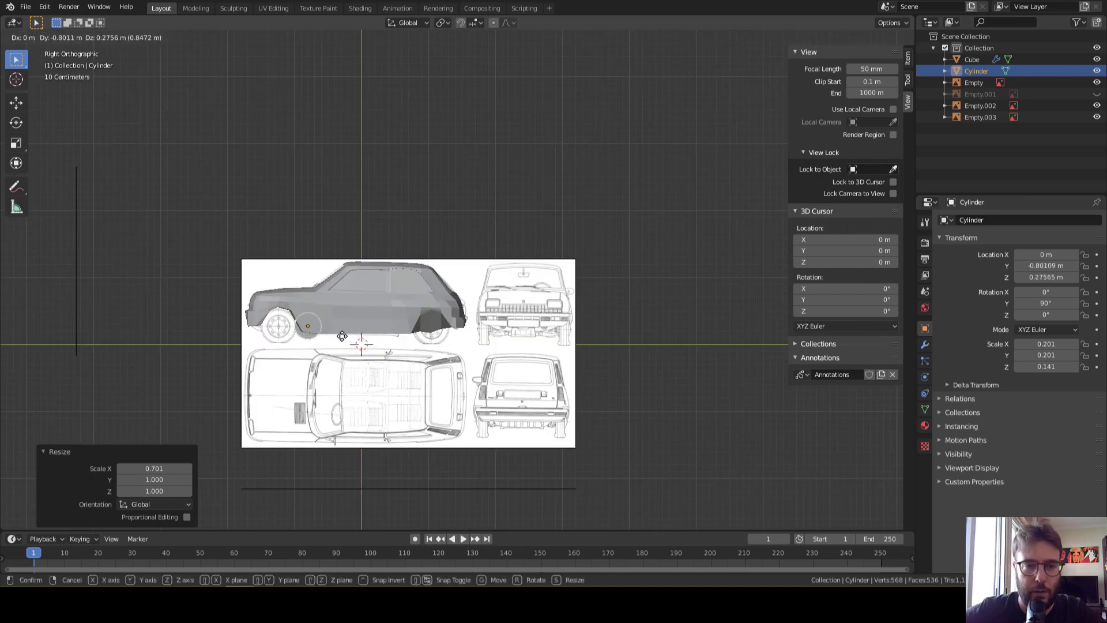
pyautogui.click(333, 335)
pyautogui.scroll(3, 368, 313)
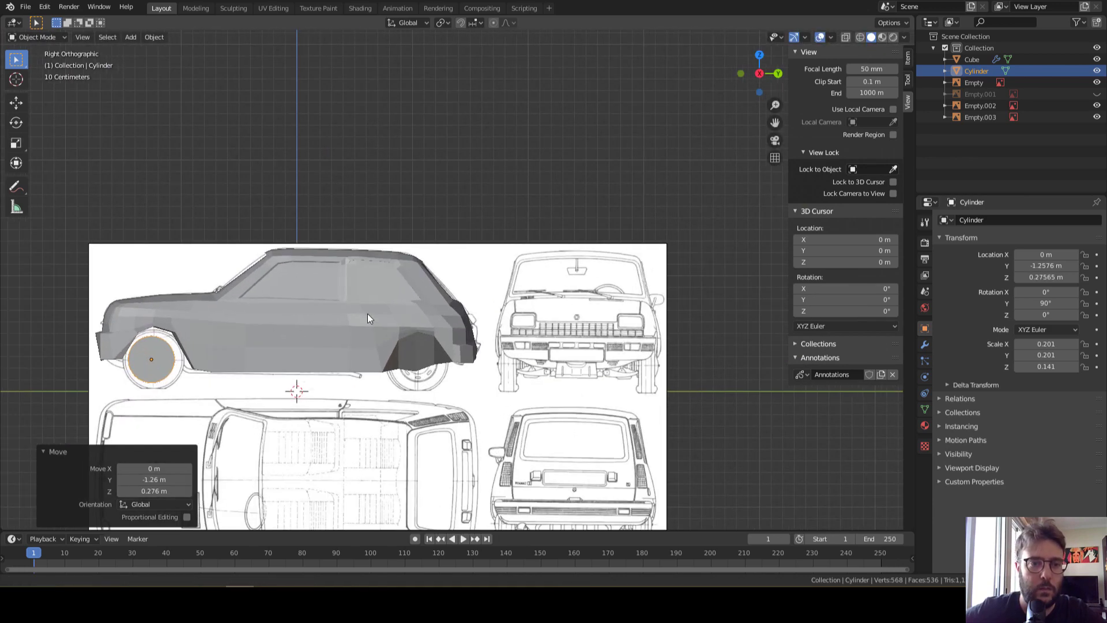
pyautogui.scroll(1, 424, 314)
pyautogui.scroll(1, 469, 317)
pyautogui.keyDown('shift'); pyautogui.moveTo(335, 387); pyautogui.dragTo(496, 306, button='middle'); pyautogui.keyUp('shift')
pyautogui.press('s')
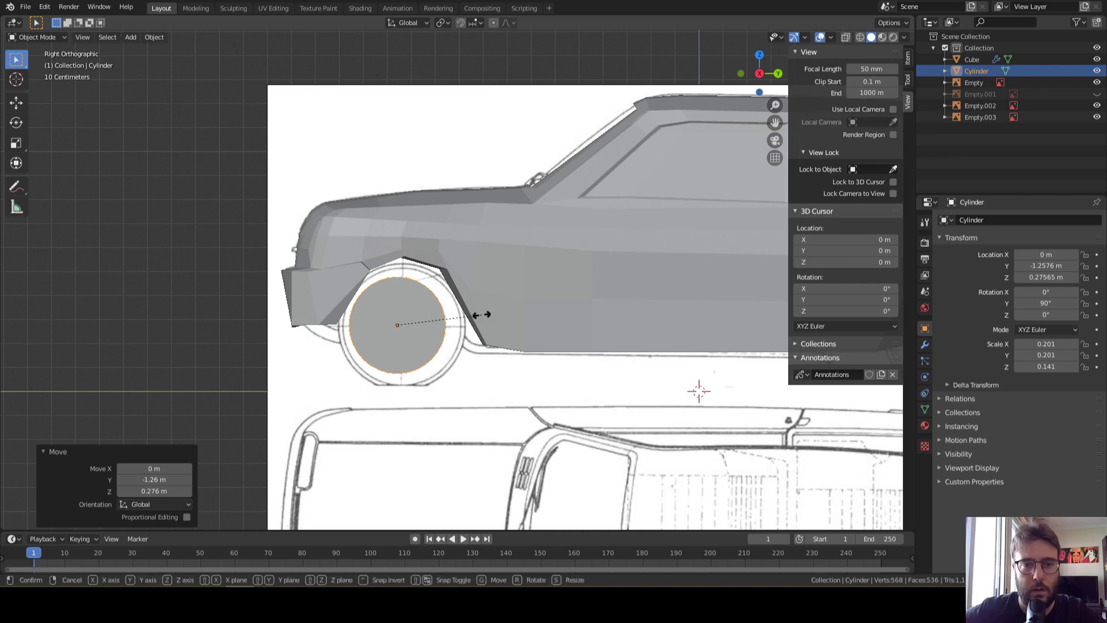
pyautogui.click(493, 314)
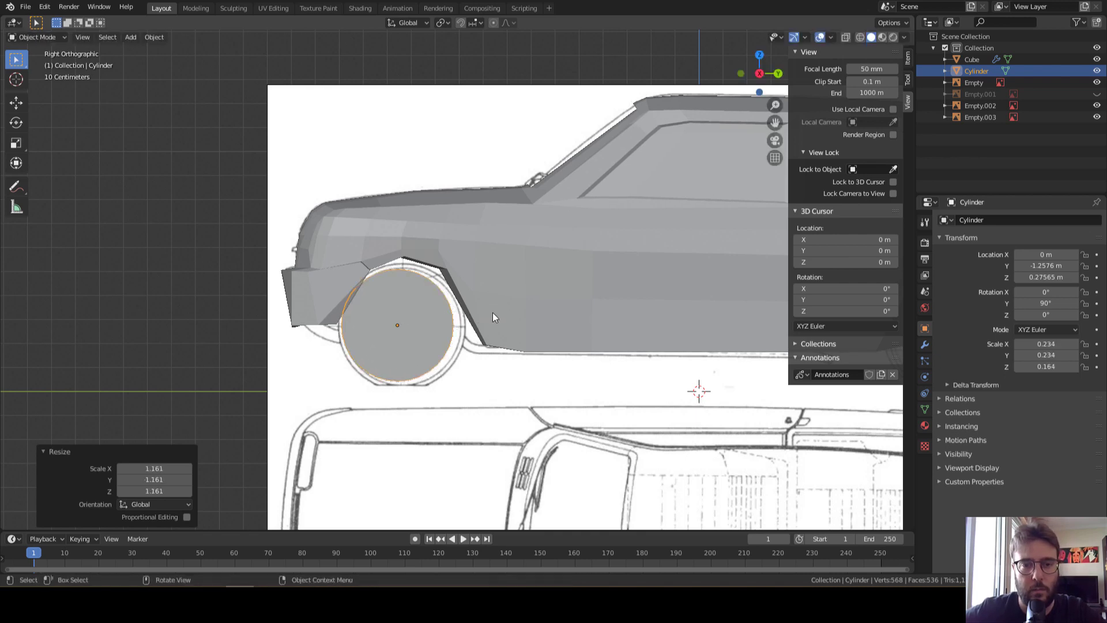
pyautogui.press('g')
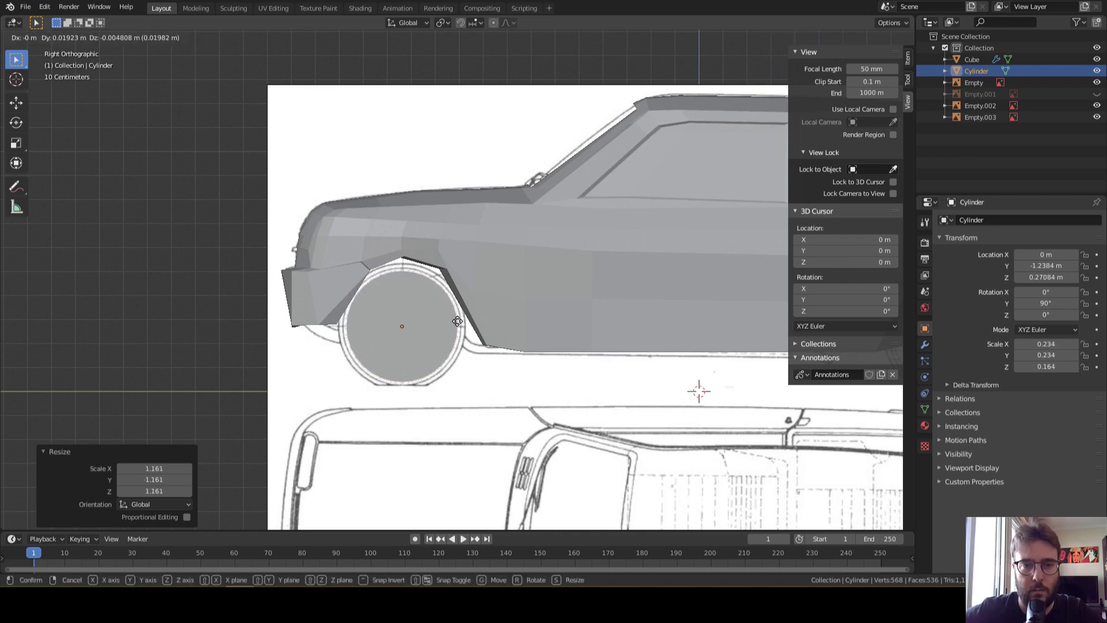
pyautogui.press('s')
pyautogui.click(453, 323)
# Move the wheel 0.473 m outward along X to the car's side
pyautogui.moveTo(453, 322)
pyautogui.mouseDown(button='middle')
pyautogui.moveTo(593, 295)
pyautogui.moveTo(483, 296)
pyautogui.moveTo(361, 357)
pyautogui.mouseUp(button='middle')
pyautogui.press('g')
pyautogui.press('x')
pyautogui.click(536, 305)
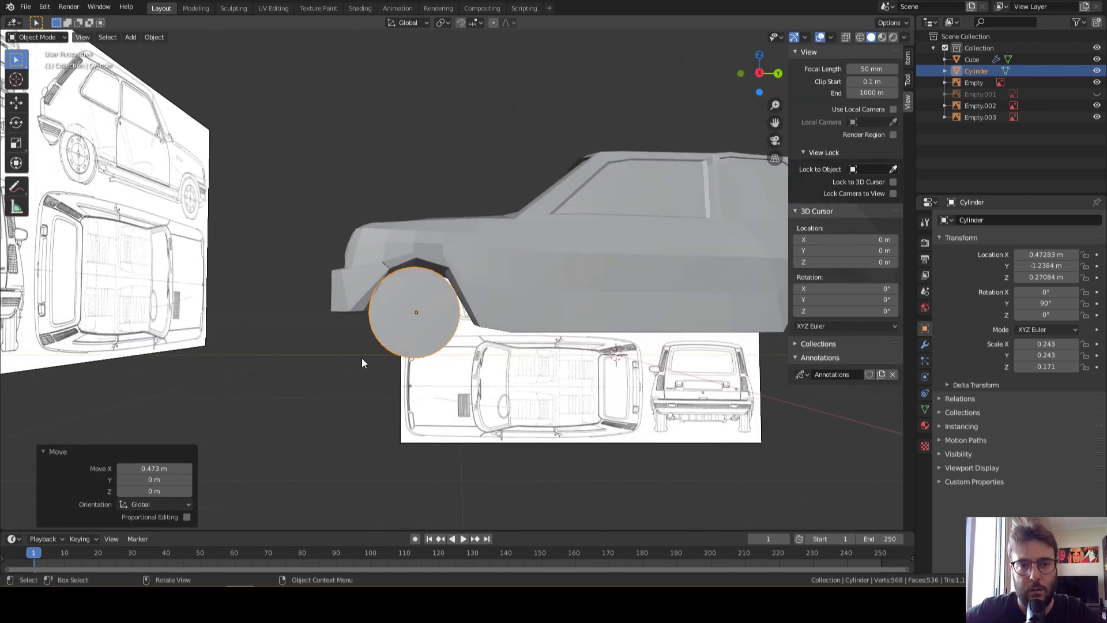
pyautogui.scroll(3, 337, 267)
# Nudge a car body front wheel-arch vertex by Y -0.0604 m and Z -0.0431 m
pyautogui.click(309, 265)
pyautogui.press('Tab')
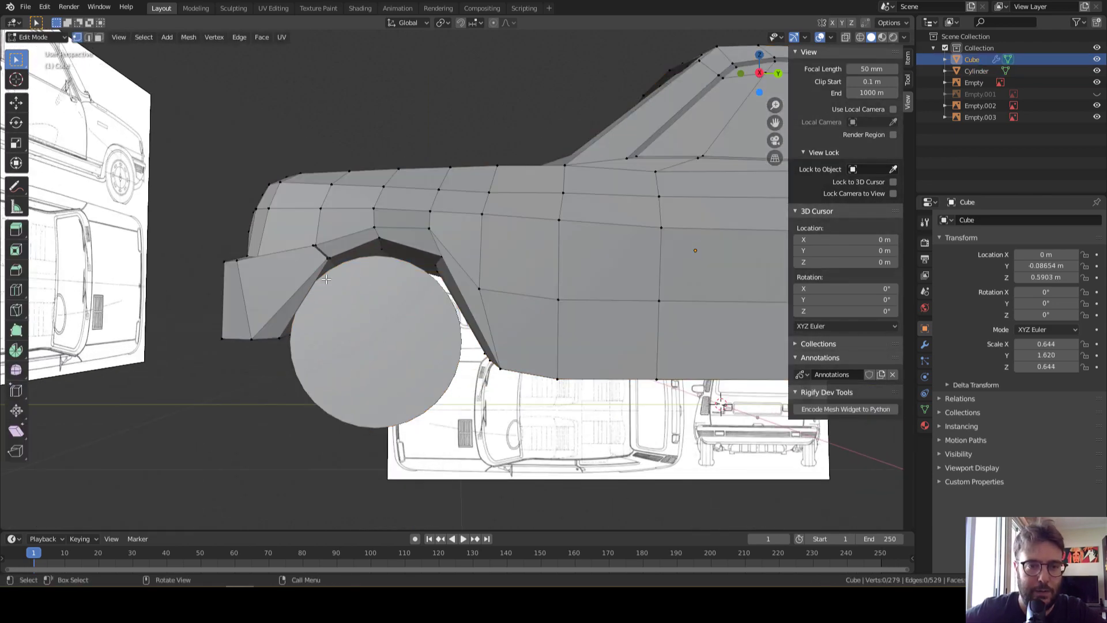
pyautogui.keyDown('alt'); pyautogui.click(324, 270); pyautogui.keyUp('alt')
pyautogui.press('g')
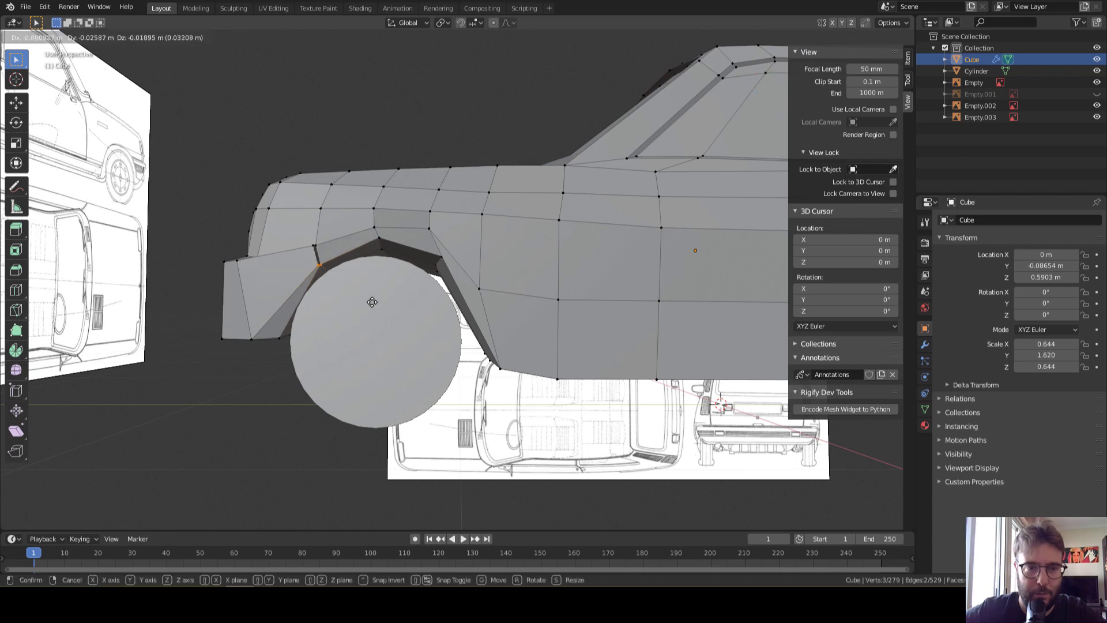
pyautogui.click(362, 309)
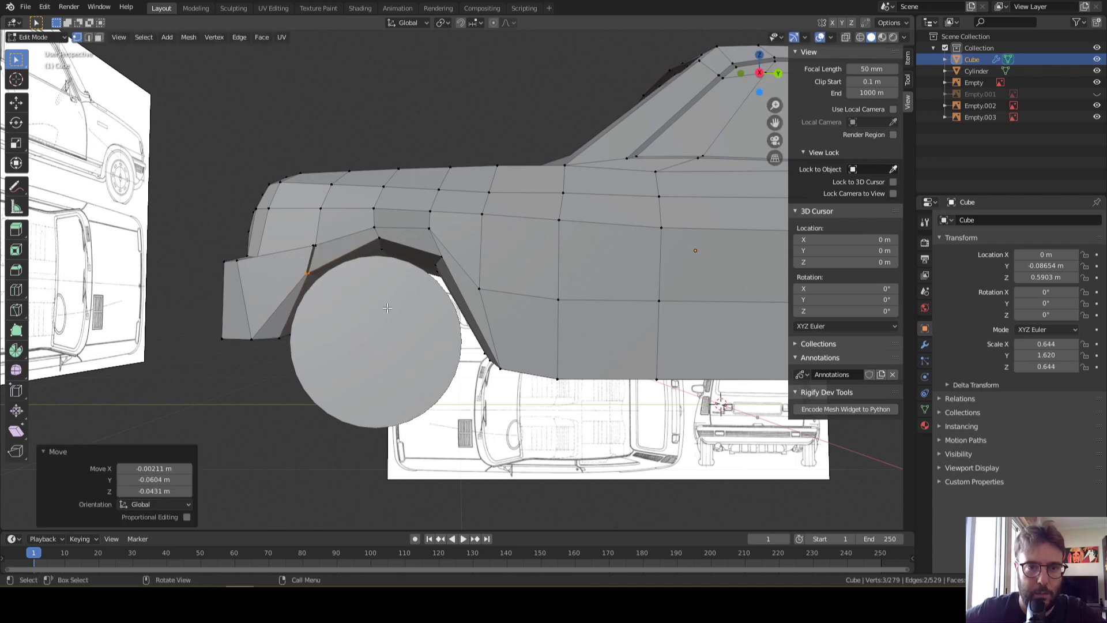
# Check the arch from the side, leave Edit Mode and select the wheel cylinder
pyautogui.moveTo(362, 309); pyautogui.dragTo(408, 353, button='middle')
pyautogui.scroll(1, 408, 353)
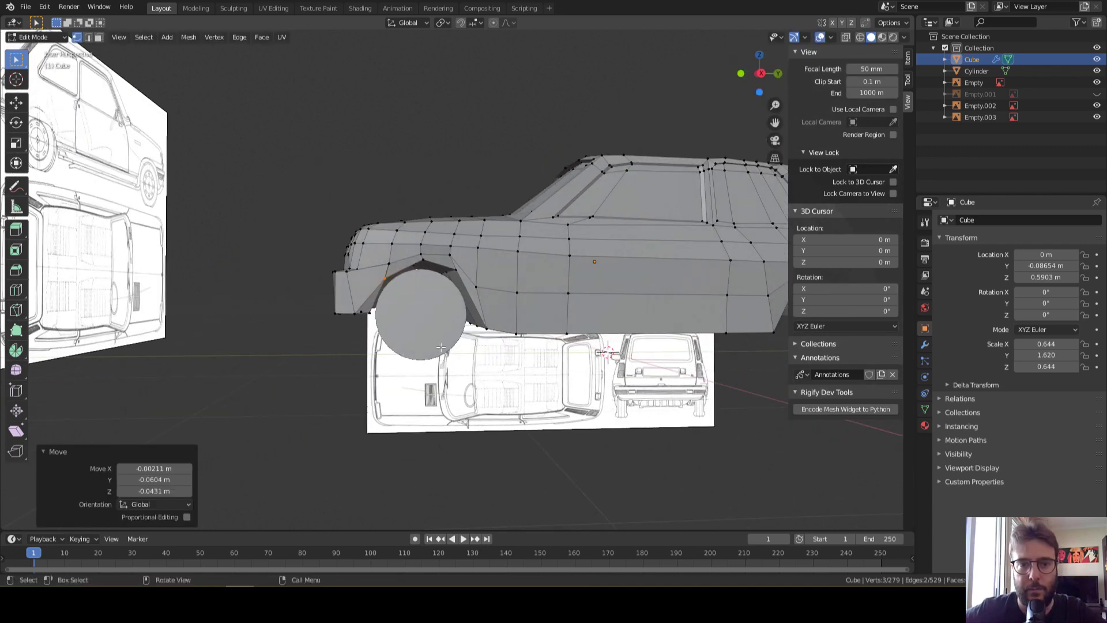
pyautogui.scroll(2, 426, 345)
pyautogui.scroll(2, 445, 338)
pyautogui.scroll(-4, 720, 154)
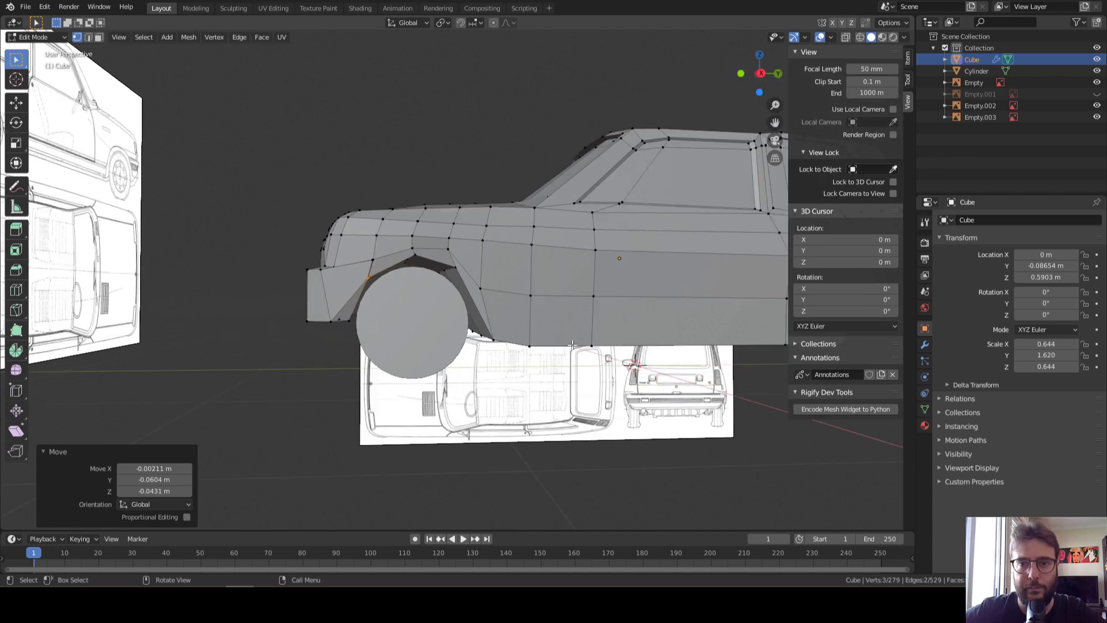
pyautogui.moveTo(576, 242)
pyautogui.mouseDown(button='middle')
pyautogui.moveTo(428, 341)
pyautogui.moveTo(541, 281)
pyautogui.mouseUp(button='middle')
pyautogui.press('Tab')
pyautogui.click(428, 341)
# Enable X-ray, enter Edit Mode on the wheel and select its outer circular face
pyautogui.click(764, 73)
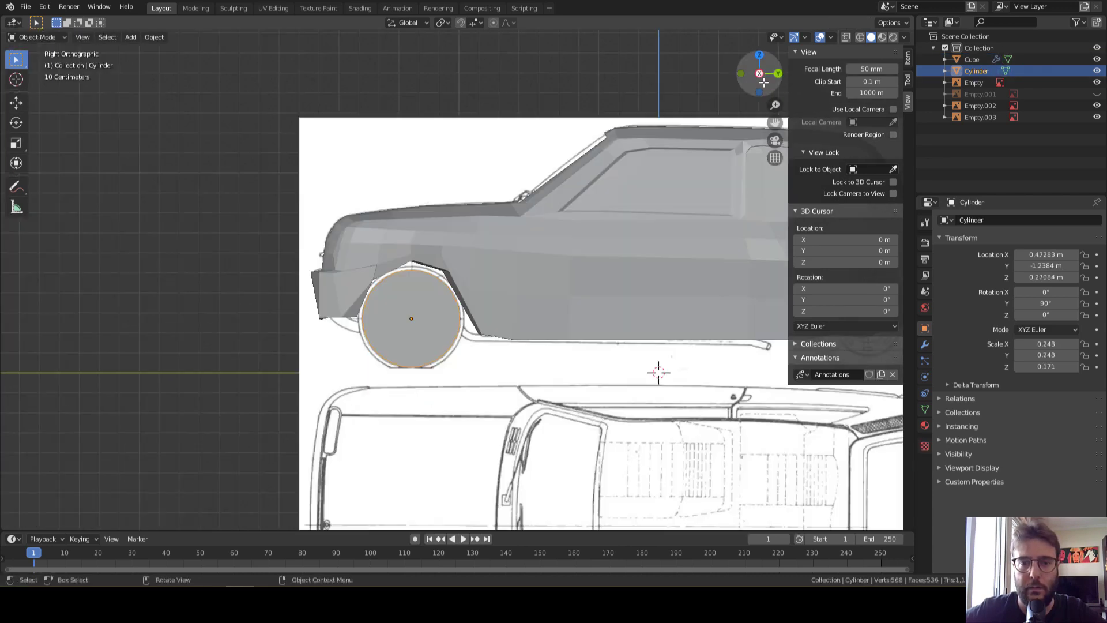
pyautogui.click(847, 37)
pyautogui.moveTo(473, 285)
pyautogui.mouseDown(button='middle')
pyautogui.moveTo(464, 299)
pyautogui.moveTo(781, 39)
pyautogui.mouseUp(button='middle')
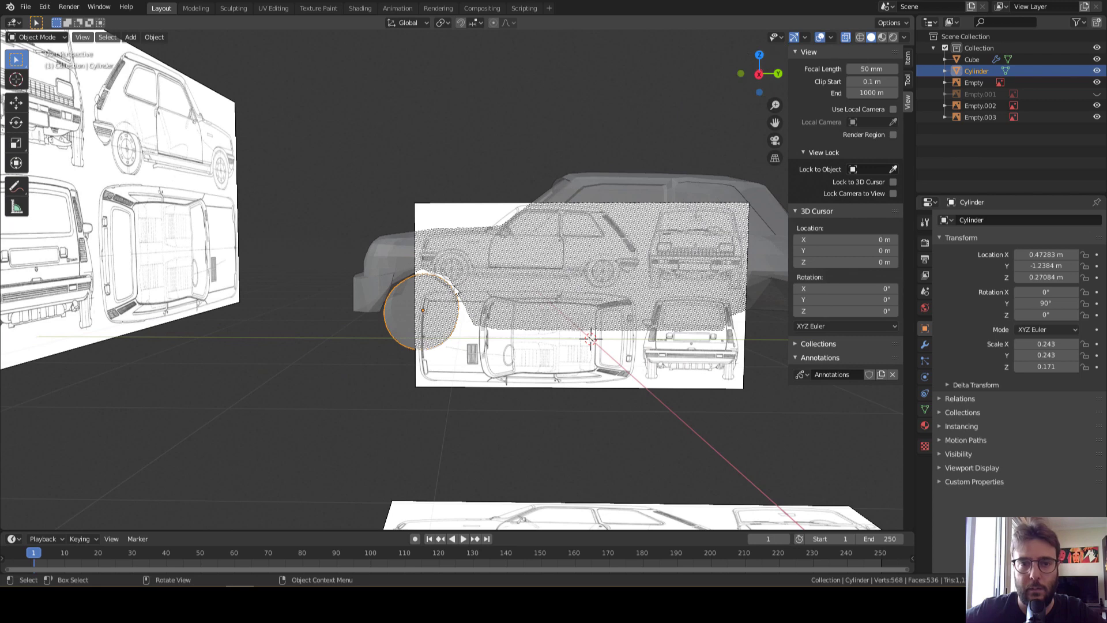
pyautogui.scroll(3, 454, 290)
pyautogui.press('Tab')
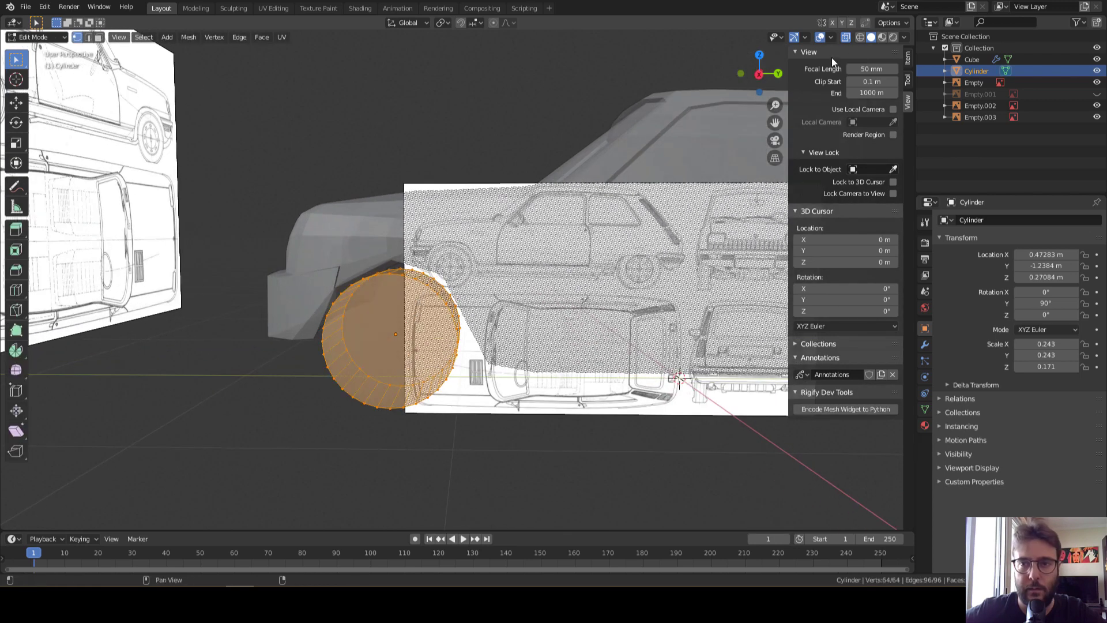
pyautogui.click(759, 74)
pyautogui.scroll(3, 700, 388)
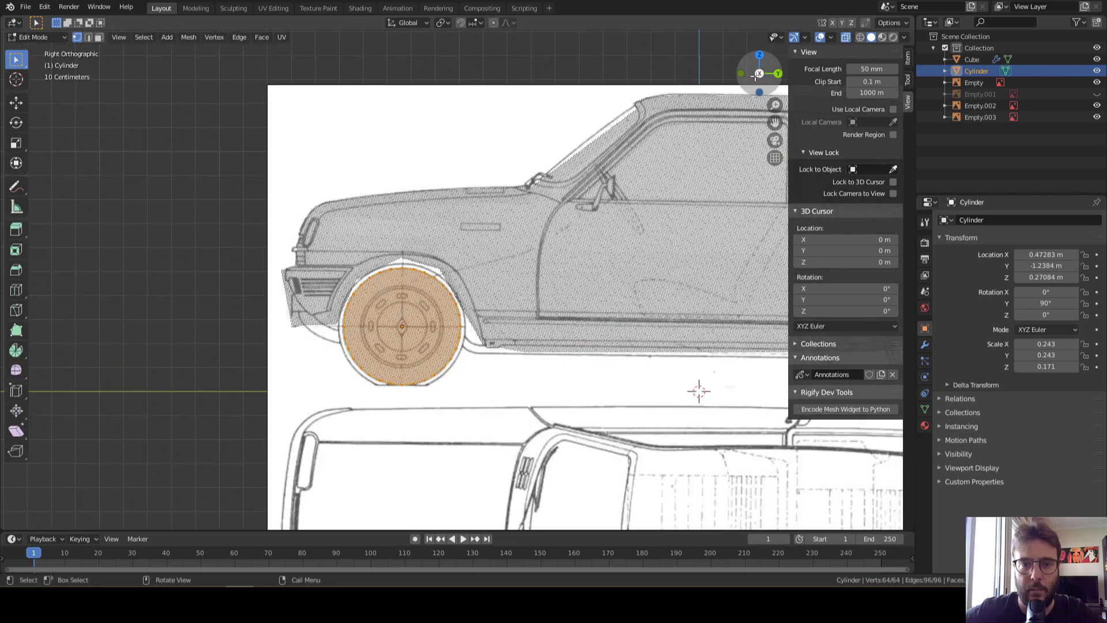
pyautogui.scroll(1, 745, 410)
pyautogui.scroll(2, 746, 410)
pyautogui.click(414, 277)
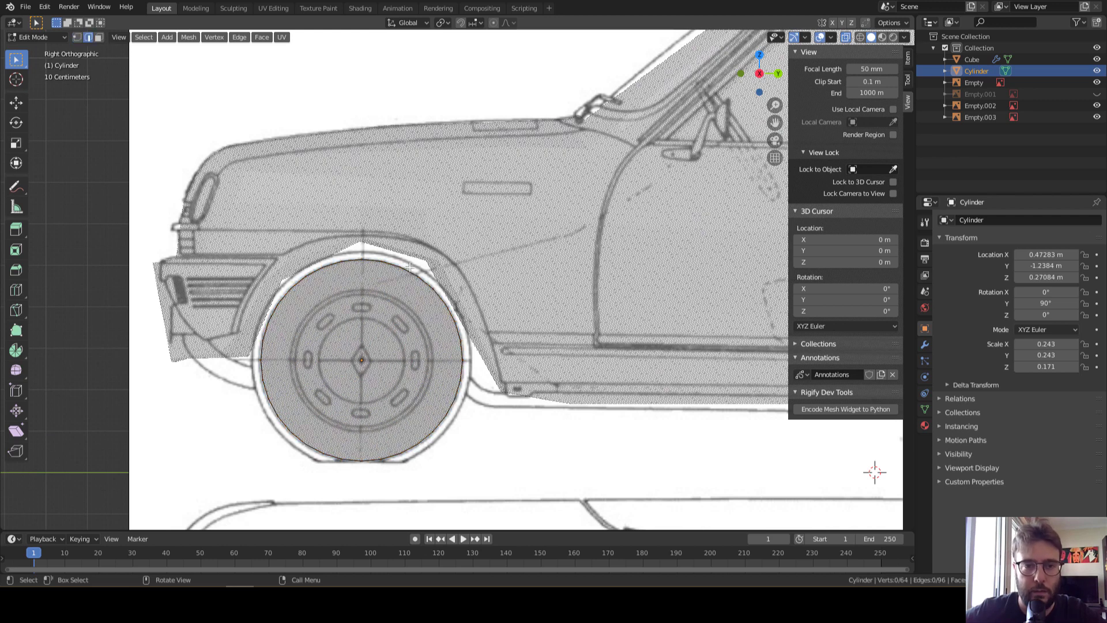
pyautogui.keyDown('alt'); pyautogui.click(408, 271); pyautogui.keyUp('alt')
pyautogui.moveTo(408, 271); pyautogui.dragTo(369, 312, button='middle')
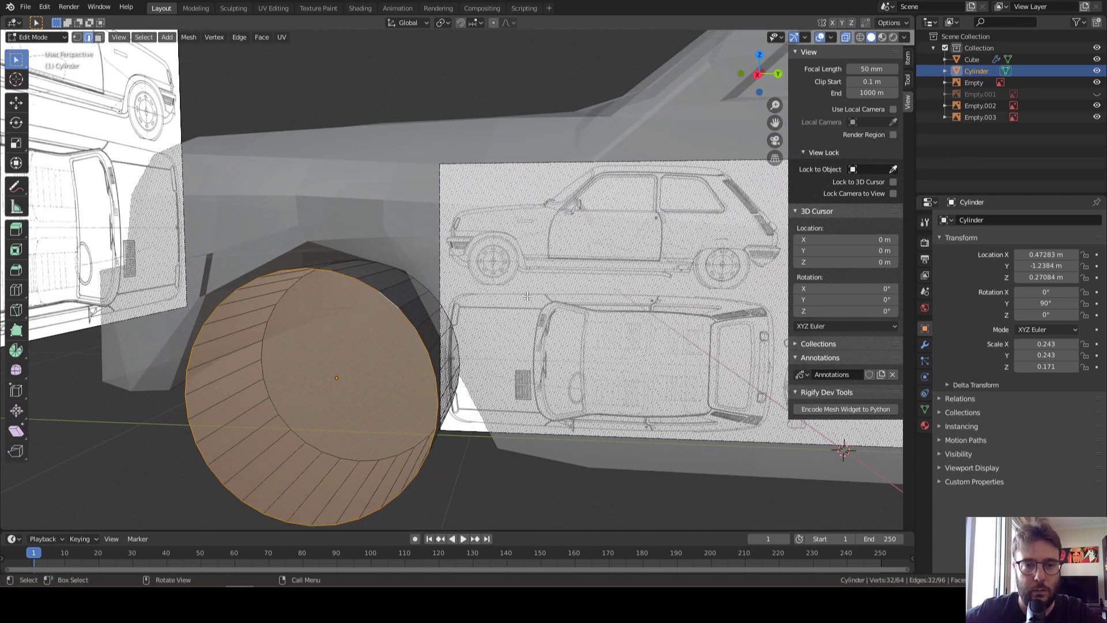
# Inset the outer face twice (0.3071 m, then 0.2723 m) to form the tire ring and hub
pyautogui.press('s')
pyautogui.press('Escape')
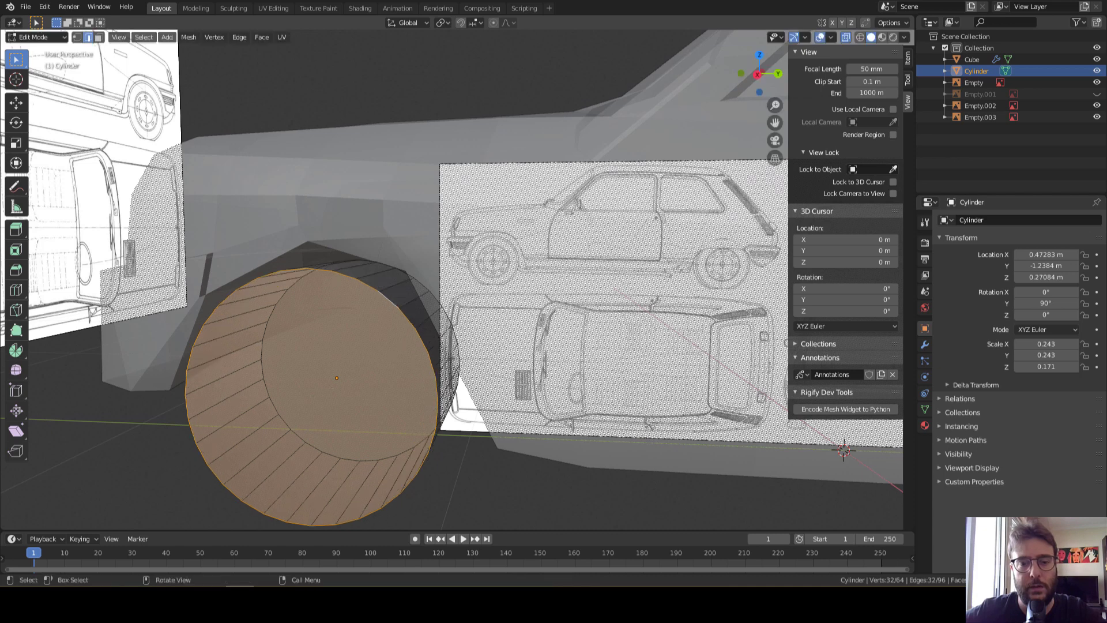
pyautogui.press('i')
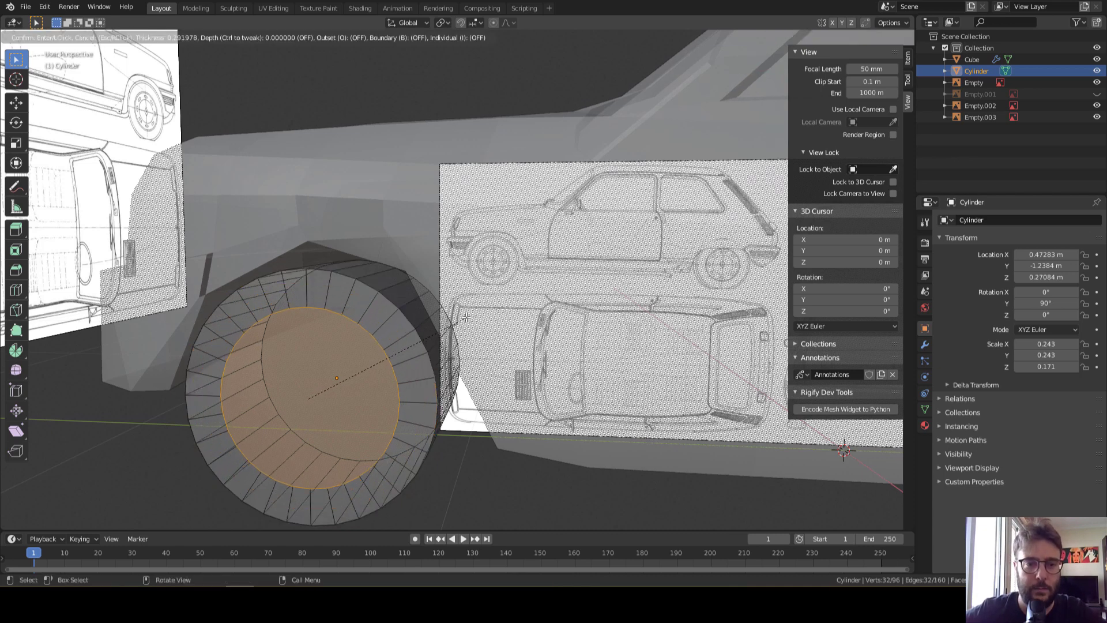
pyautogui.click(469, 315)
pyautogui.click(755, 73)
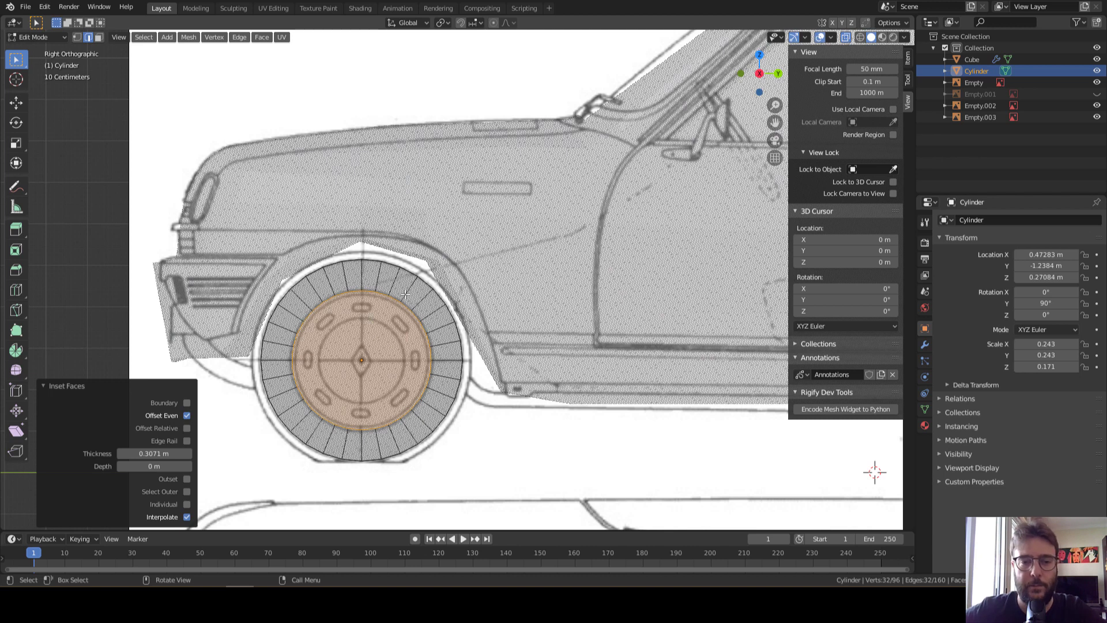
pyautogui.press('i')
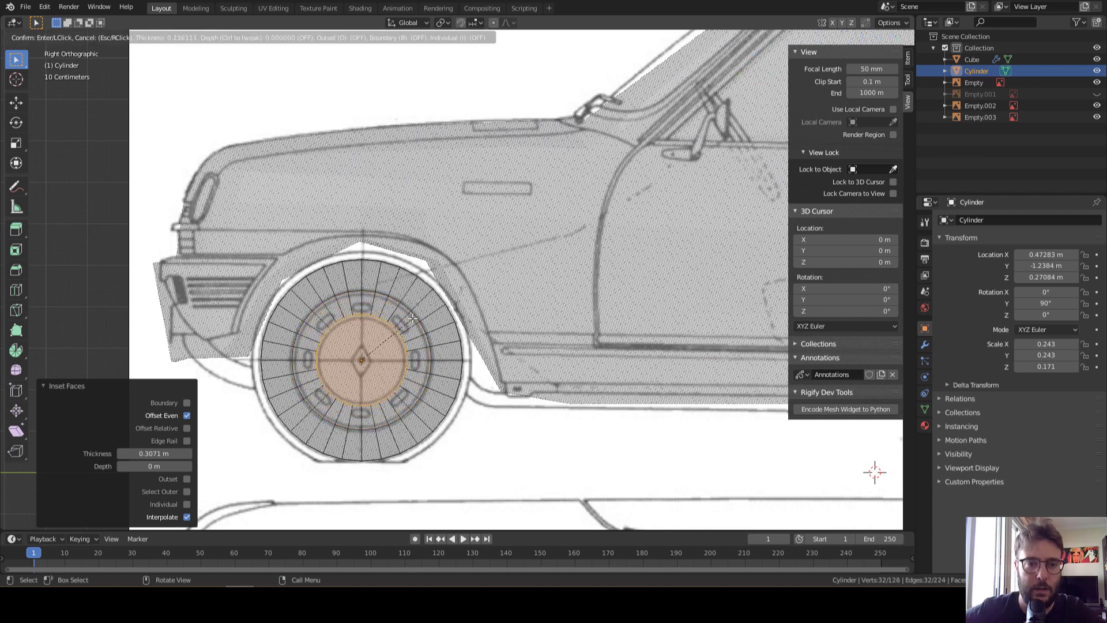
pyautogui.click(410, 319)
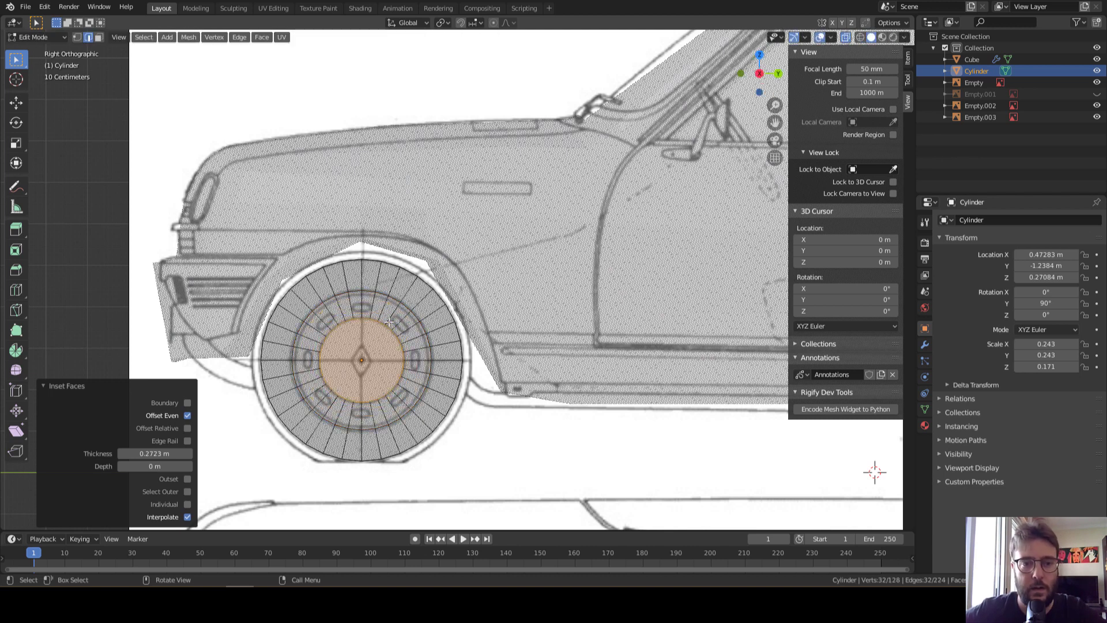
pyautogui.click(330, 316)
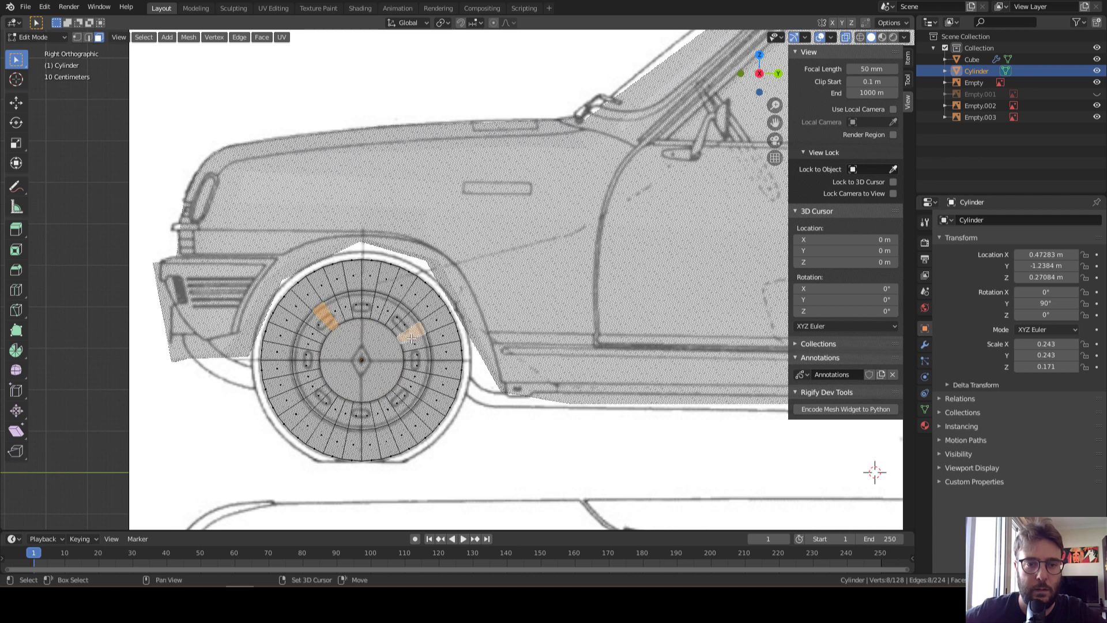
# Select the band of faces running all the way around the wheel's hub ring
pyautogui.keyDown('shift'); pyautogui.click(393, 407); pyautogui.keyUp('shift')
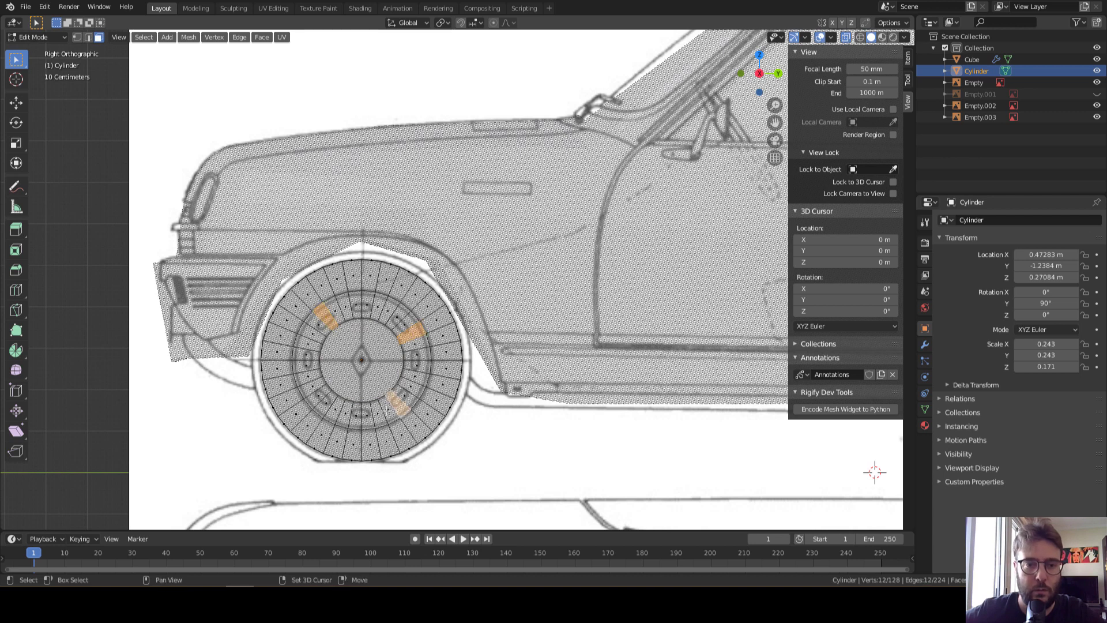
pyautogui.click(345, 305)
pyautogui.keyDown('ctrl'); pyautogui.click(424, 364); pyautogui.keyUp('ctrl')
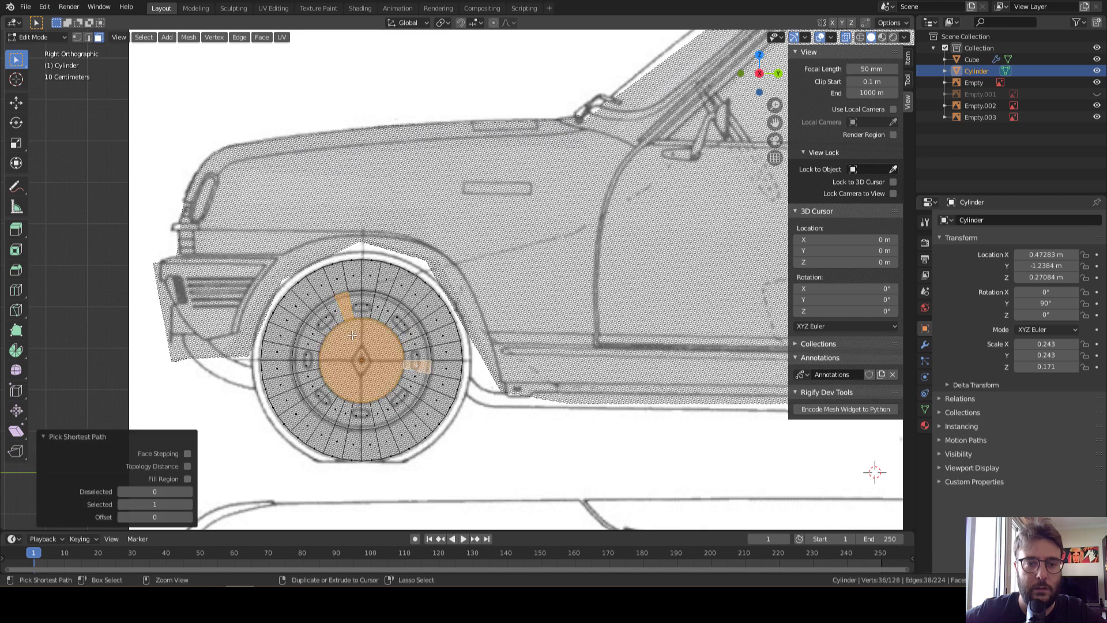
pyautogui.hotkey('ctrl', 'z')
pyautogui.keyDown('ctrl'); pyautogui.click(388, 312); pyautogui.keyUp('ctrl')
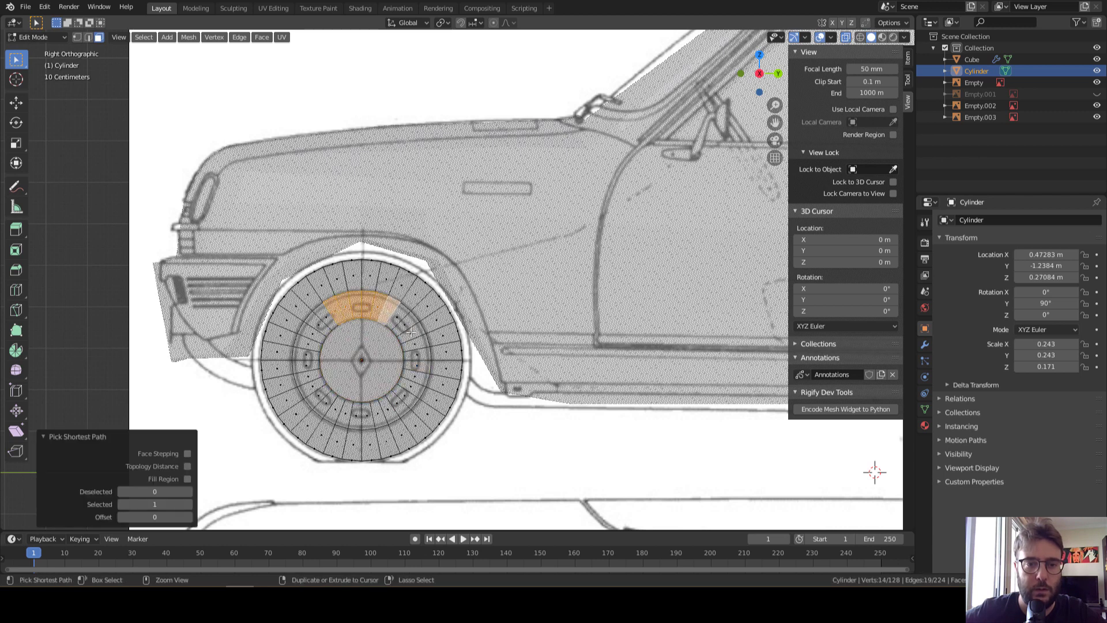
pyautogui.keyDown('ctrl'); pyautogui.click(420, 363); pyautogui.keyUp('ctrl')
pyautogui.keyDown('ctrl'); pyautogui.click(386, 412); pyautogui.keyUp('ctrl')
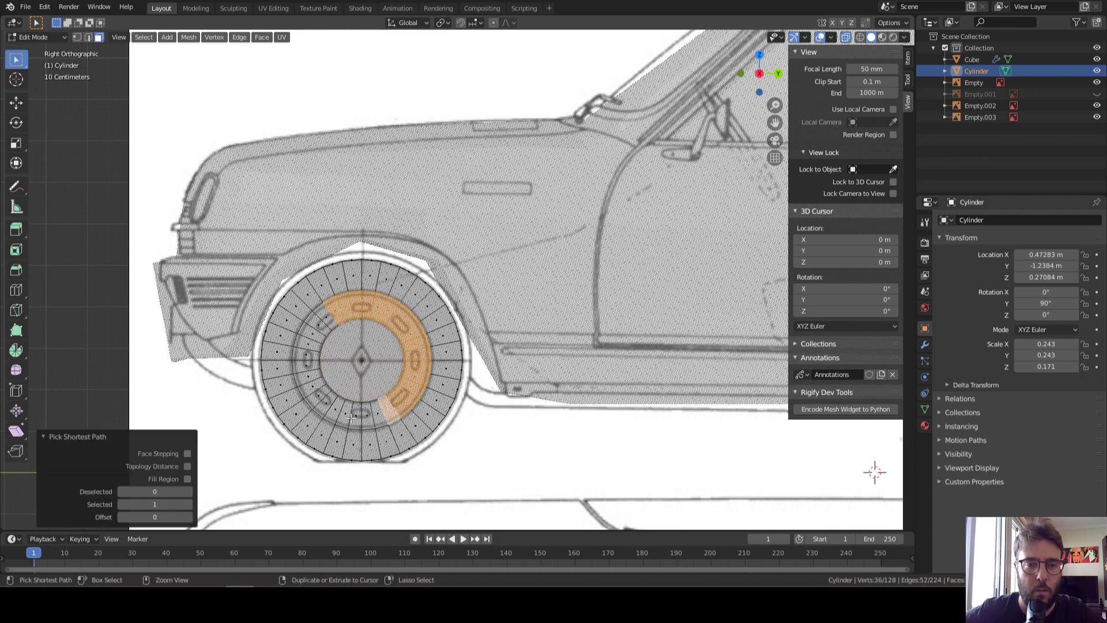
pyautogui.keyDown('ctrl'); pyautogui.click(324, 407); pyautogui.keyUp('ctrl')
pyautogui.keyDown('ctrl'); pyautogui.click(316, 336); pyautogui.keyUp('ctrl')
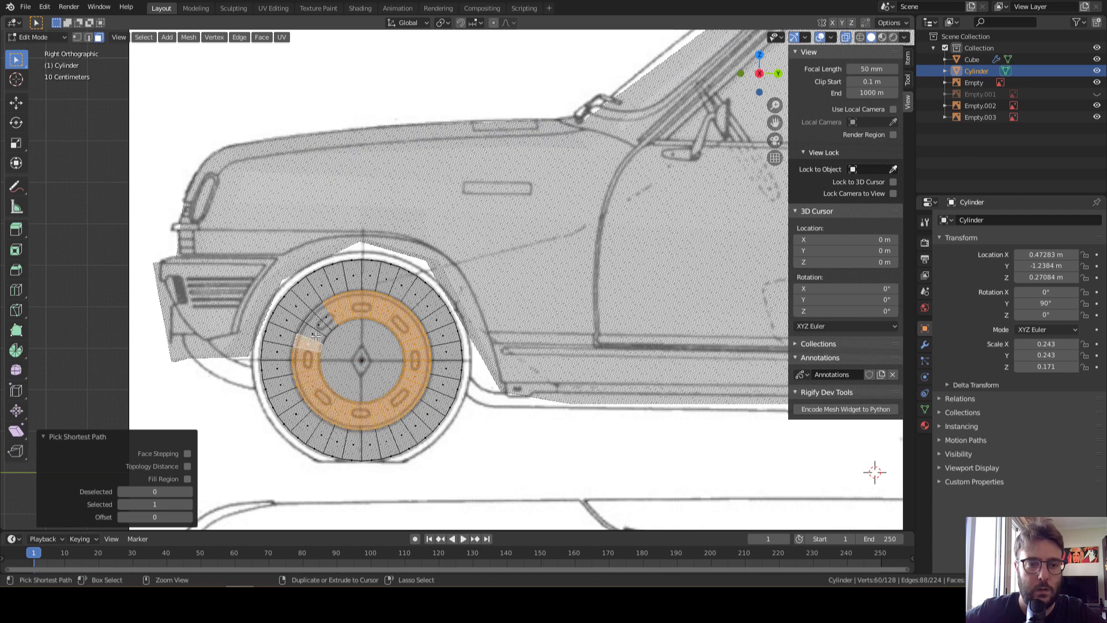
pyautogui.moveTo(325, 319); pyautogui.dragTo(520, 350, button='middle')
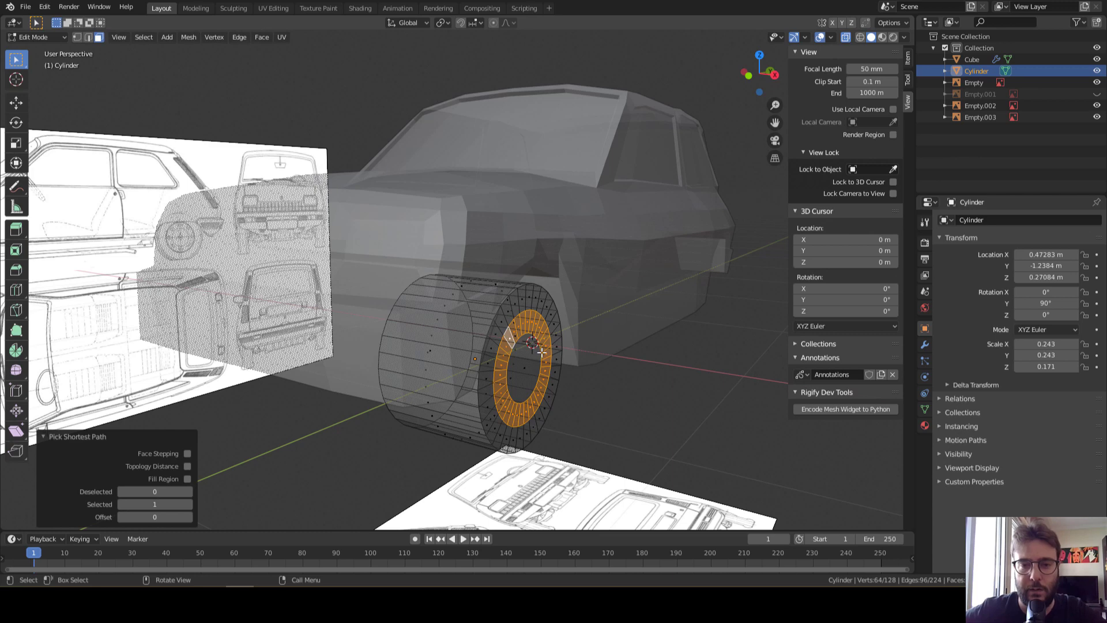
# Extrude the hub ring 0.0134 m outward and scale it to 0.933
pyautogui.press('e')
pyautogui.click(541, 351)
pyautogui.moveTo(541, 352)
pyautogui.mouseDown(button='middle')
pyautogui.moveTo(512, 354)
pyautogui.moveTo(602, 251)
pyautogui.mouseUp(button='middle')
pyautogui.press('KP_5')
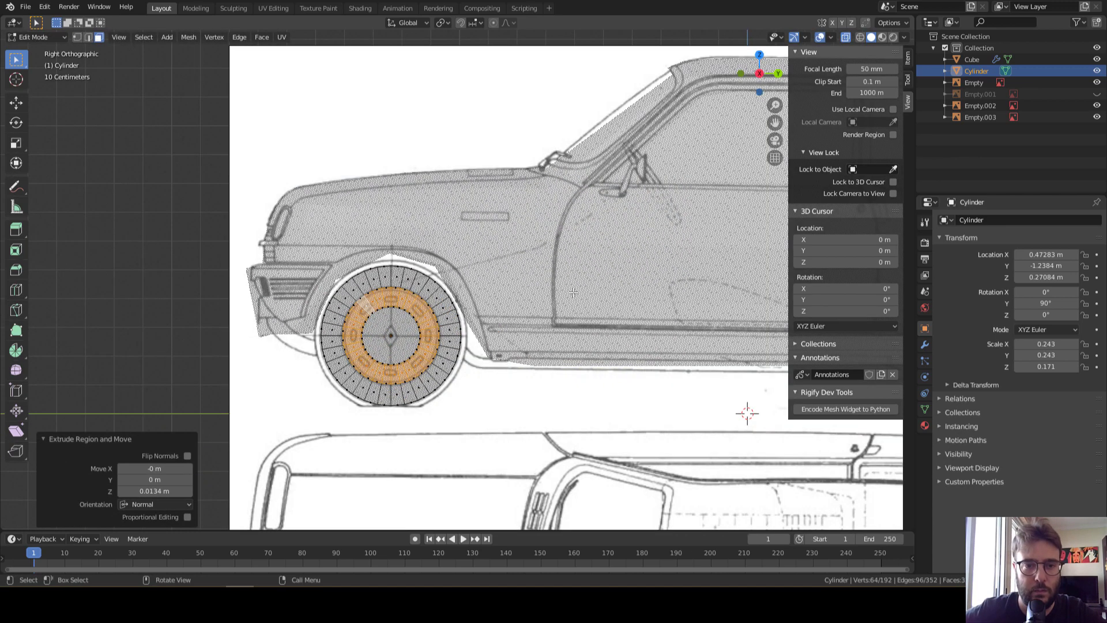
pyautogui.press('s')
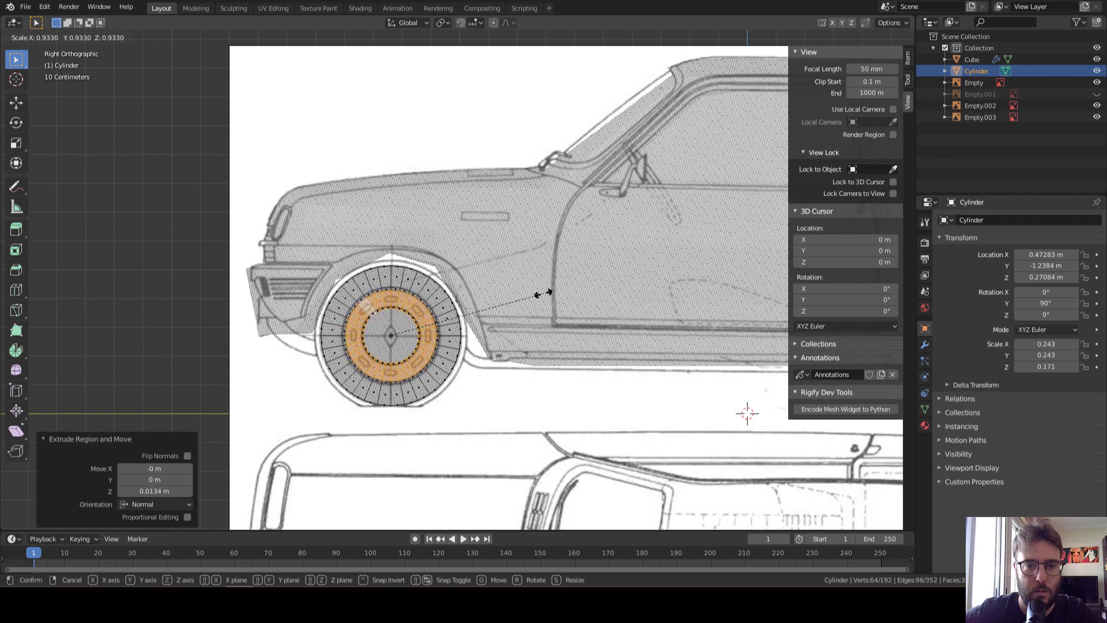
pyautogui.click(543, 294)
pyautogui.moveTo(543, 294); pyautogui.dragTo(580, 300, button='middle')
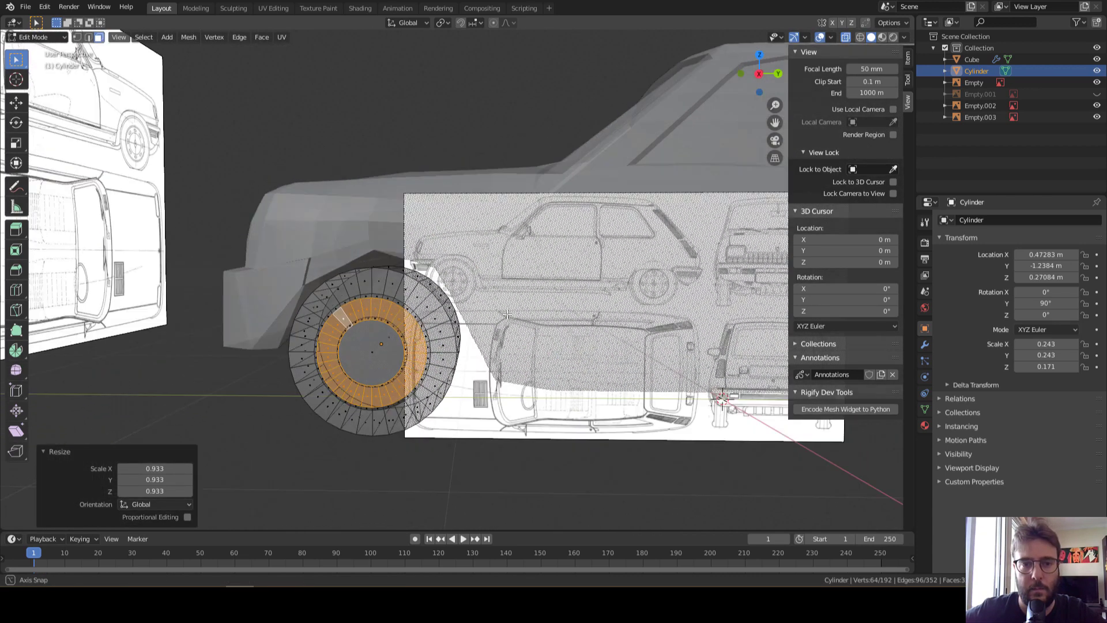
pyautogui.moveTo(580, 301); pyautogui.dragTo(492, 295, button='middle')
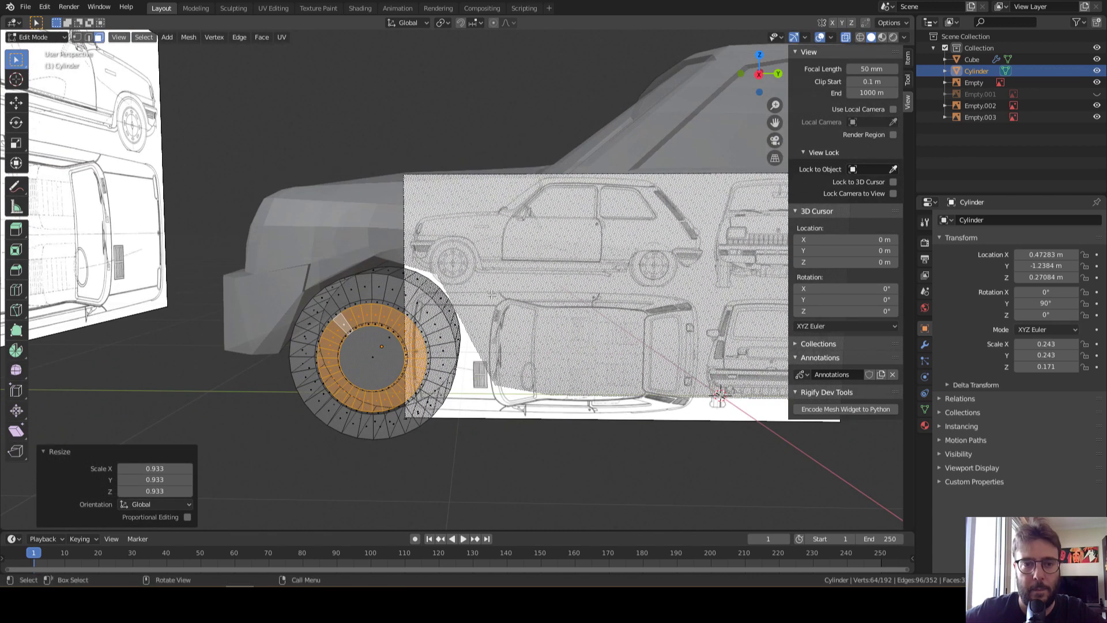
# Add a centred, unslid loop cut around the tire
pyautogui.click(402, 295)
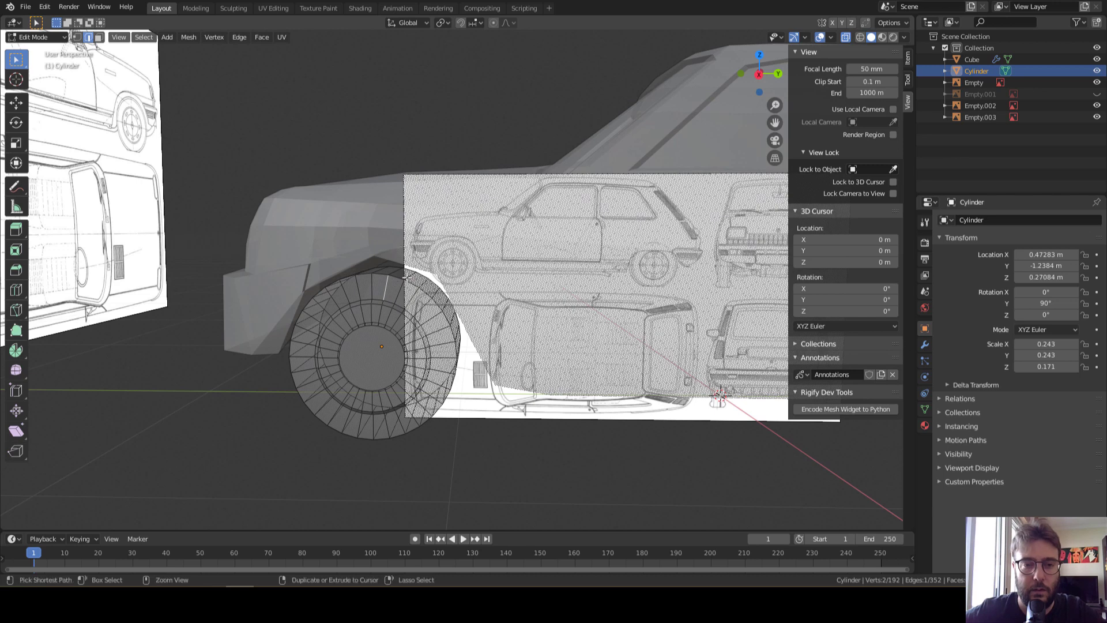
pyautogui.hotkey('ctrl', 'r')
pyautogui.click(402, 288)
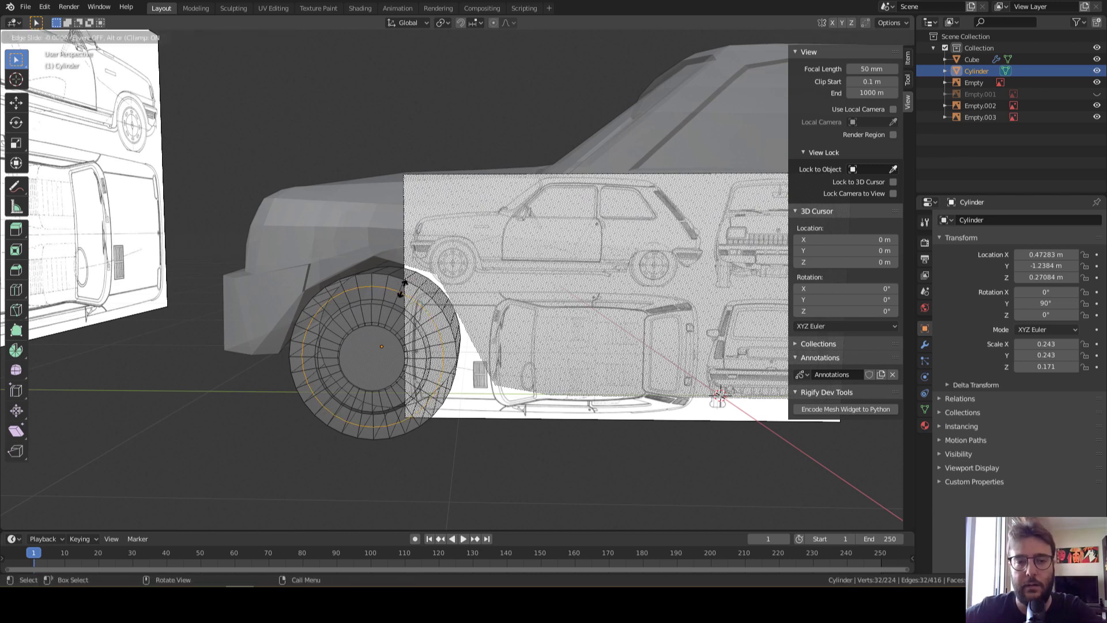
pyautogui.rightClick(402, 289)
pyautogui.moveTo(450, 308); pyautogui.dragTo(496, 291, button='middle')
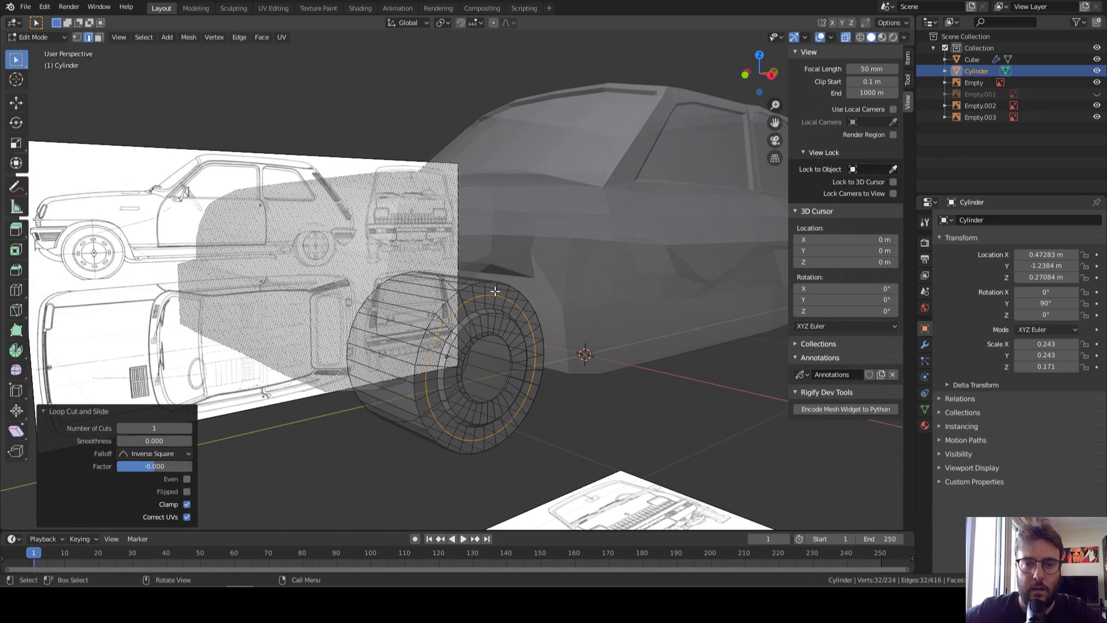
# Scale the tire's outer rim loop to 0.969 and nudge it to round the shoulder
pyautogui.keyDown('alt'); pyautogui.click(495, 283); pyautogui.keyUp('alt')
pyautogui.moveTo(619, 353); pyautogui.dragTo(665, 325, button='middle')
pyautogui.press('s')
pyautogui.click(633, 341)
pyautogui.press('g')
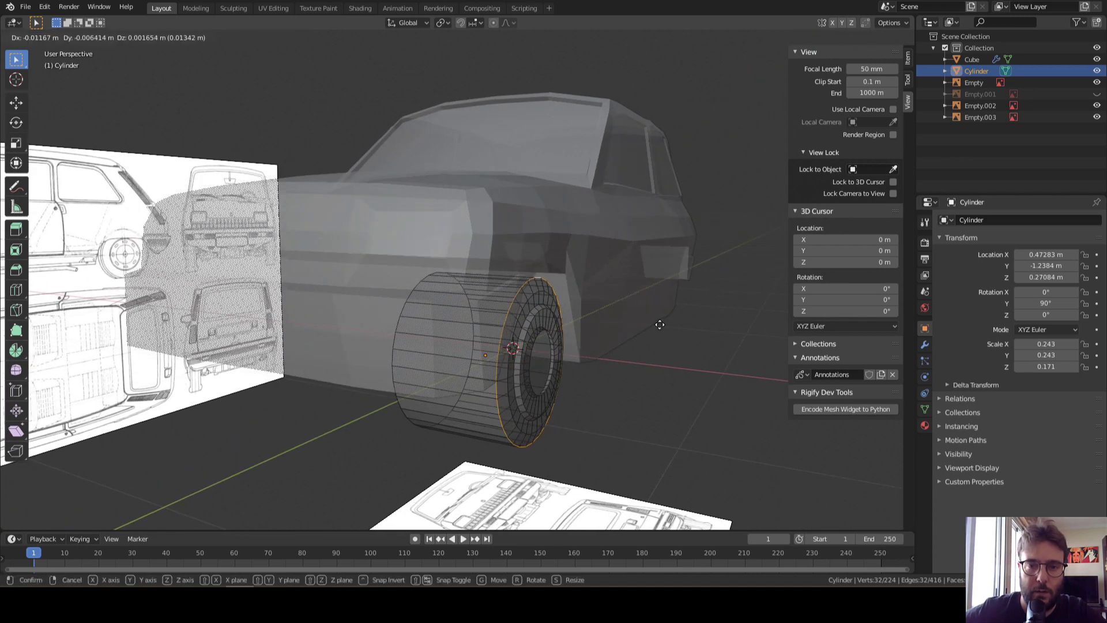
pyautogui.click(662, 324)
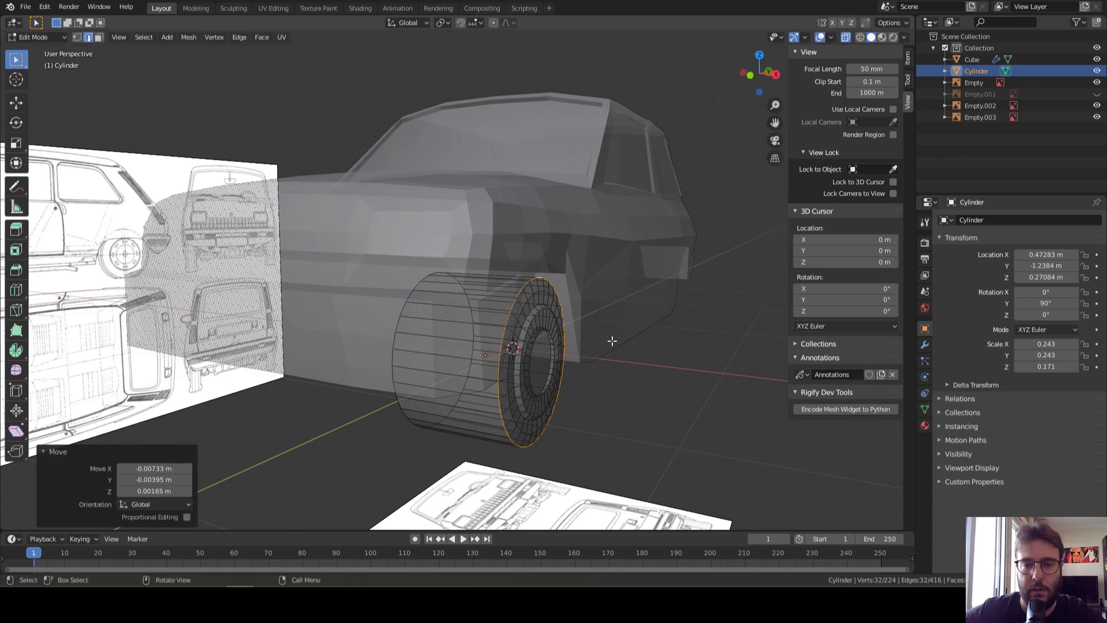
pyautogui.moveTo(612, 341)
pyautogui.mouseDown(button='middle')
pyautogui.moveTo(618, 331)
pyautogui.moveTo(586, 413)
pyautogui.moveTo(443, 347)
pyautogui.mouseUp(button='middle')
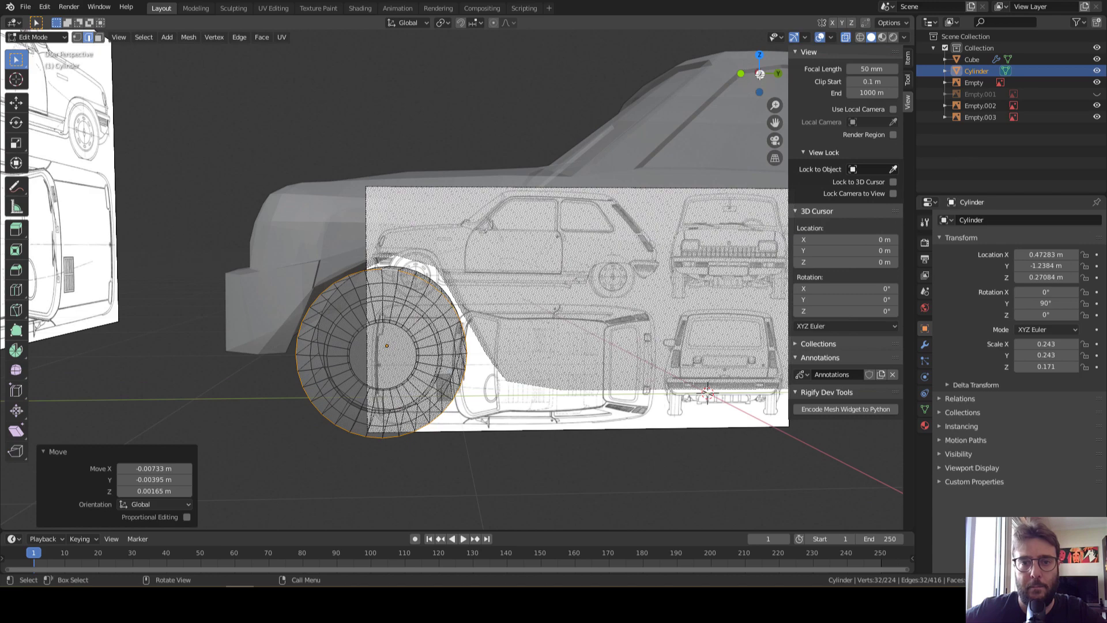
pyautogui.press('KP_3')
pyautogui.scroll(2, 403, 300)
pyautogui.scroll(2, 392, 298)
# Inset the two faces under the top slot, squashed in Z and stretched in Y
pyautogui.scroll(2, 389, 298)
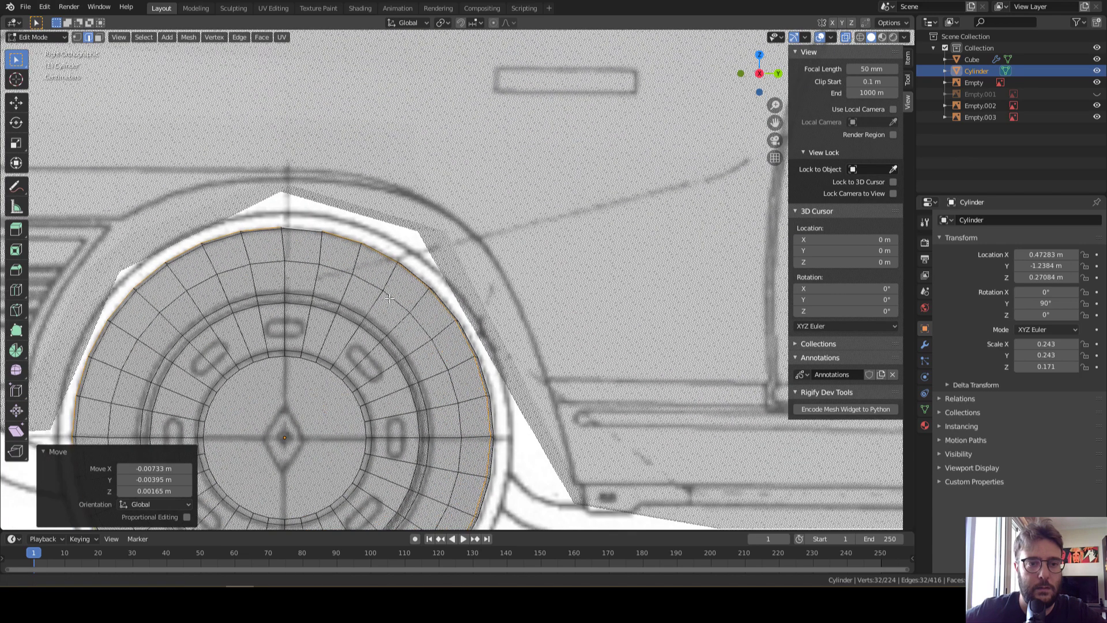
pyautogui.scroll(-1, 389, 298)
pyautogui.scroll(1, 488, 305)
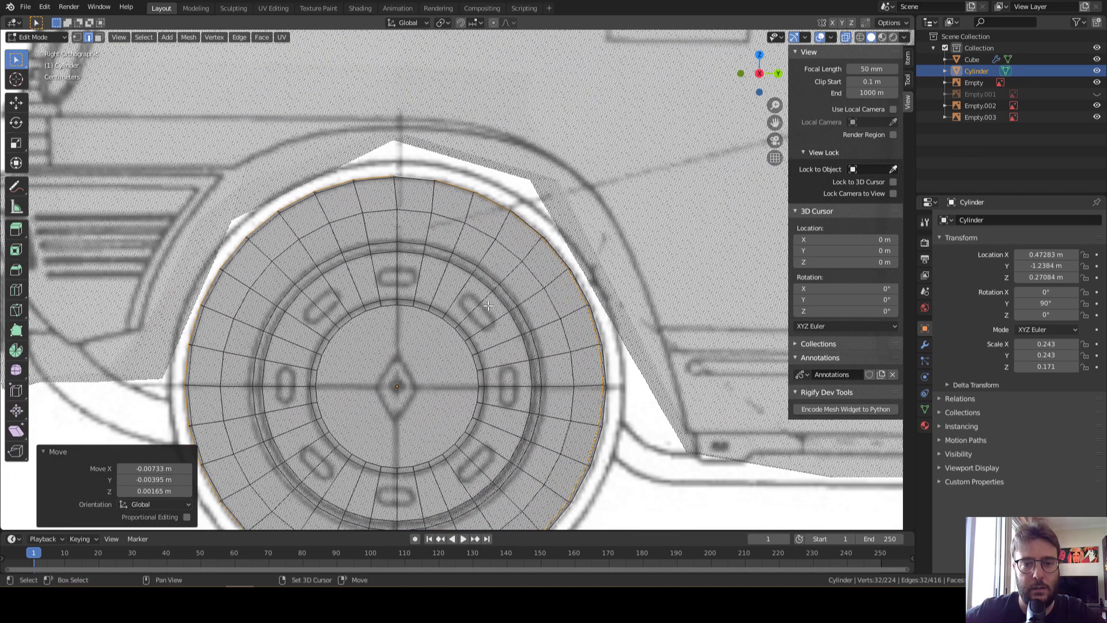
pyautogui.click(392, 280)
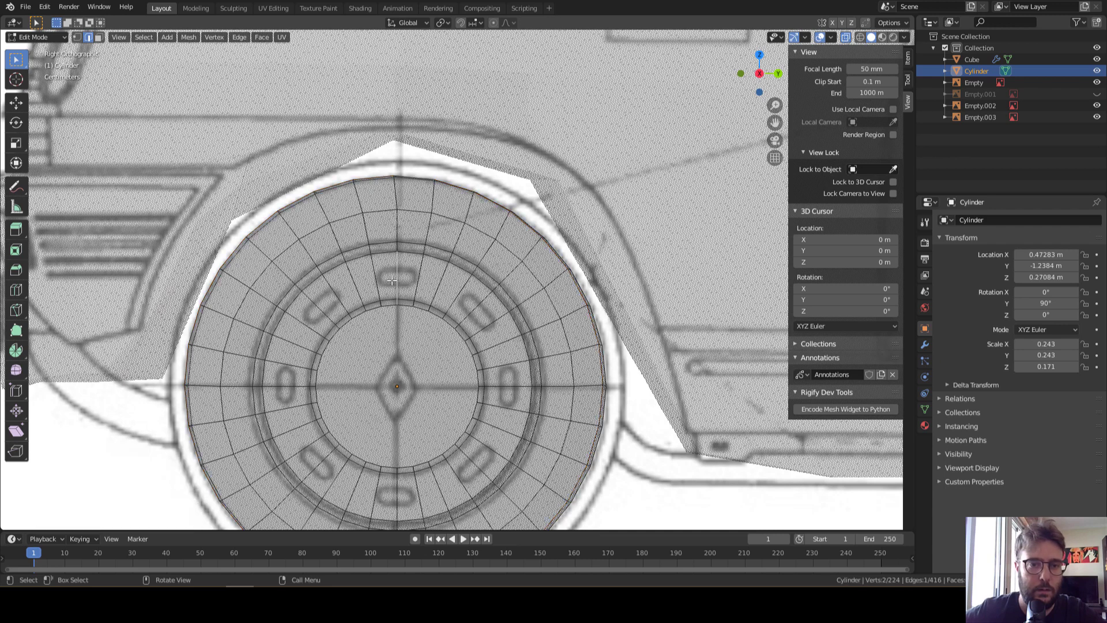
pyautogui.click(402, 281)
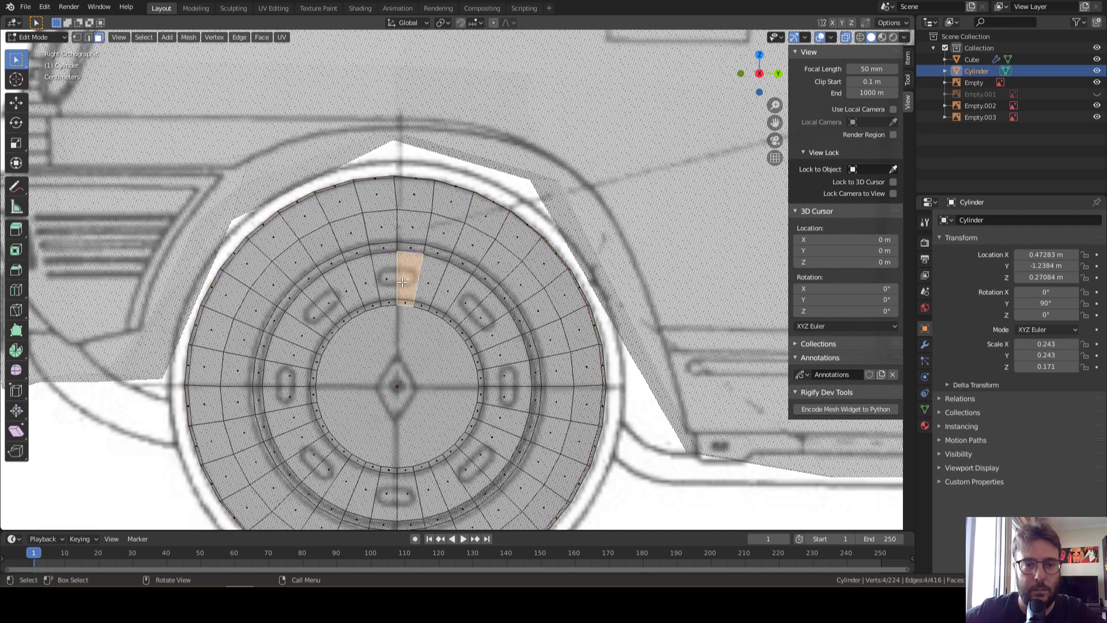
pyautogui.keyDown('ctrl'); pyautogui.click(392, 278); pyautogui.keyUp('ctrl')
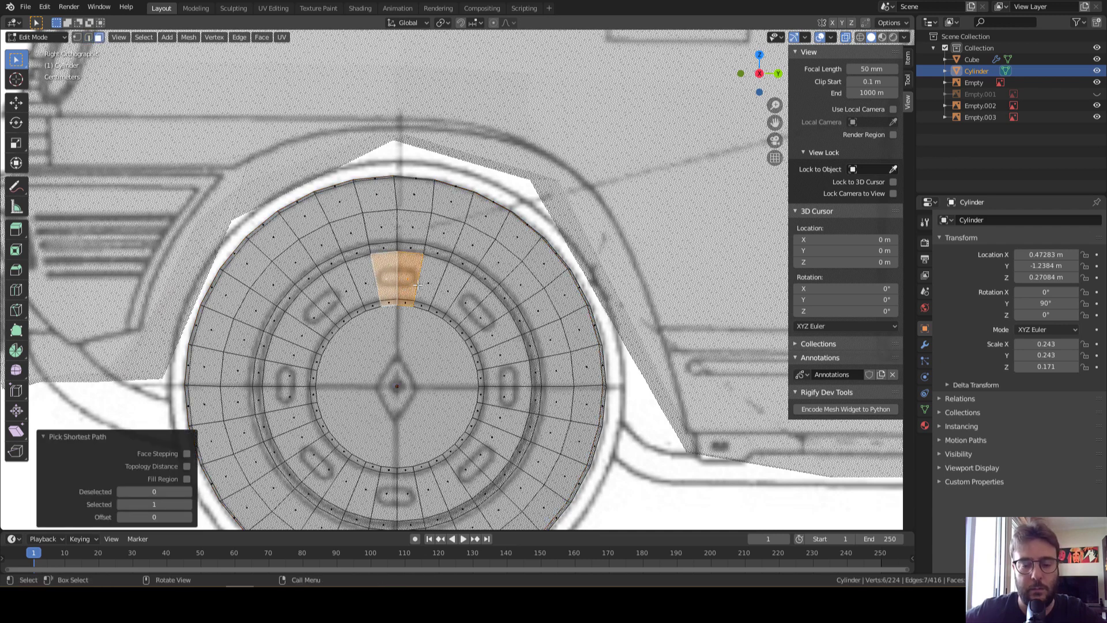
pyautogui.press('i')
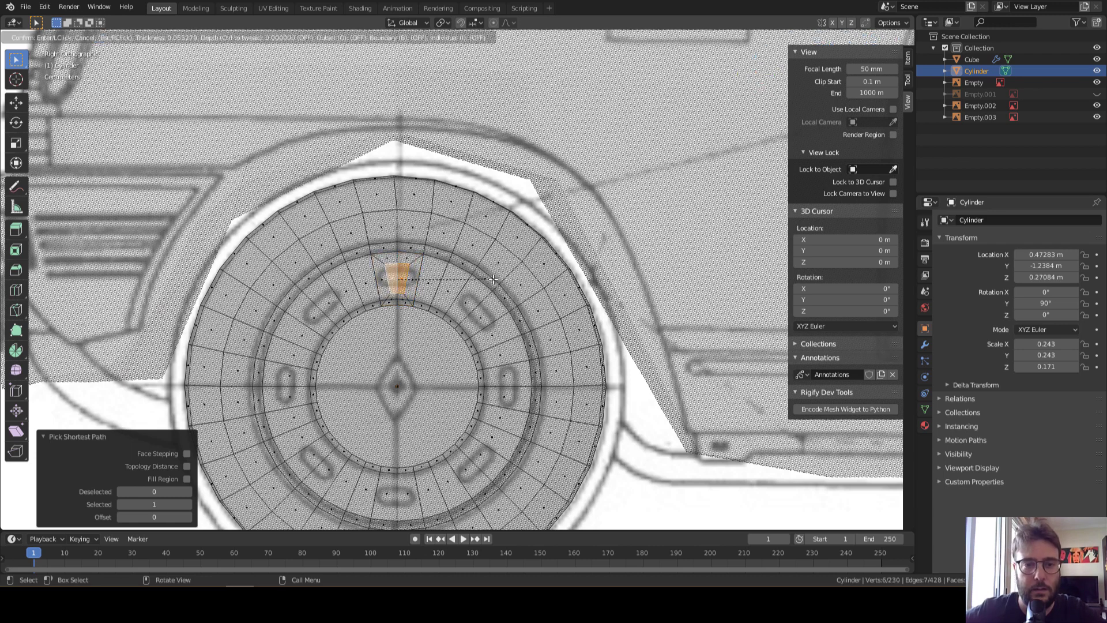
pyautogui.click(493, 279)
pyautogui.press('s')
pyautogui.press('z')
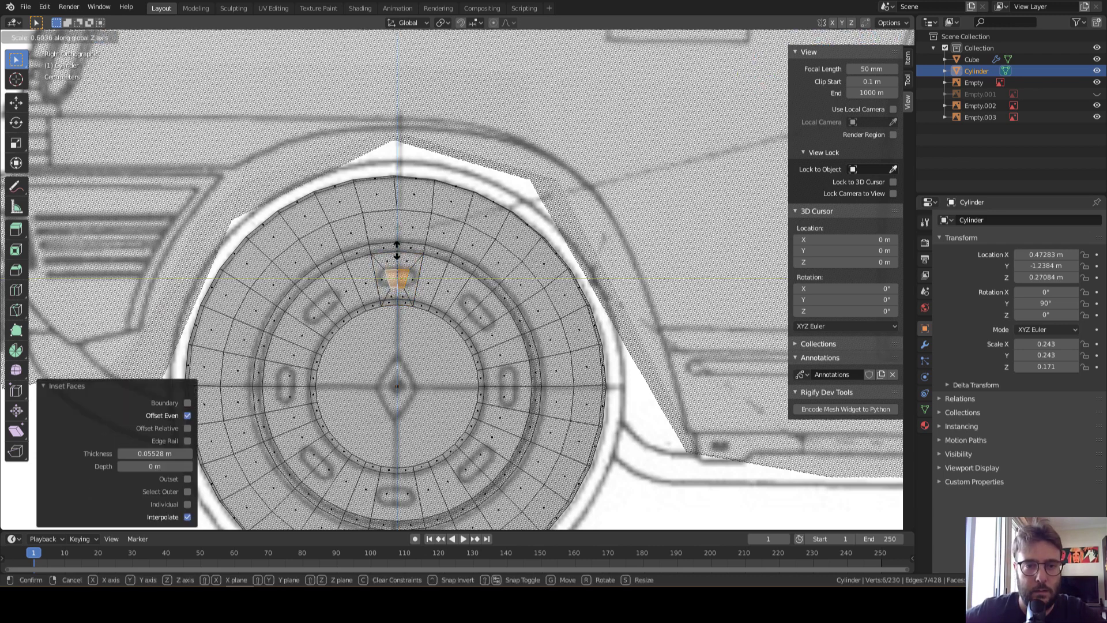
pyautogui.click(397, 249)
pyautogui.press('s')
pyautogui.press('y')
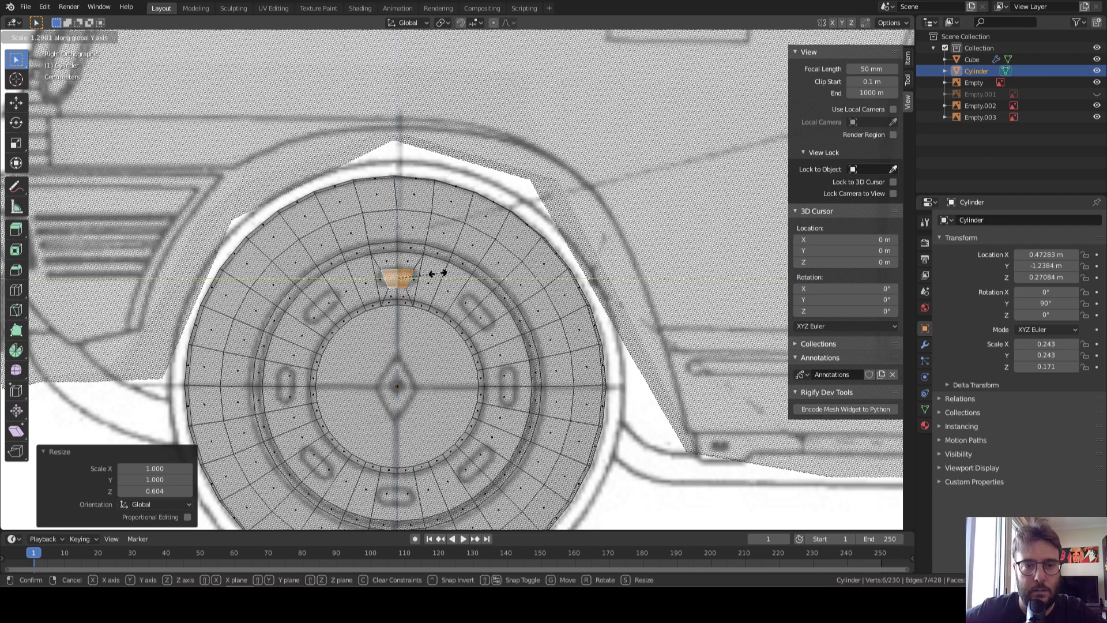
pyautogui.click(438, 273)
pyautogui.moveTo(438, 273); pyautogui.dragTo(613, 165, button='middle')
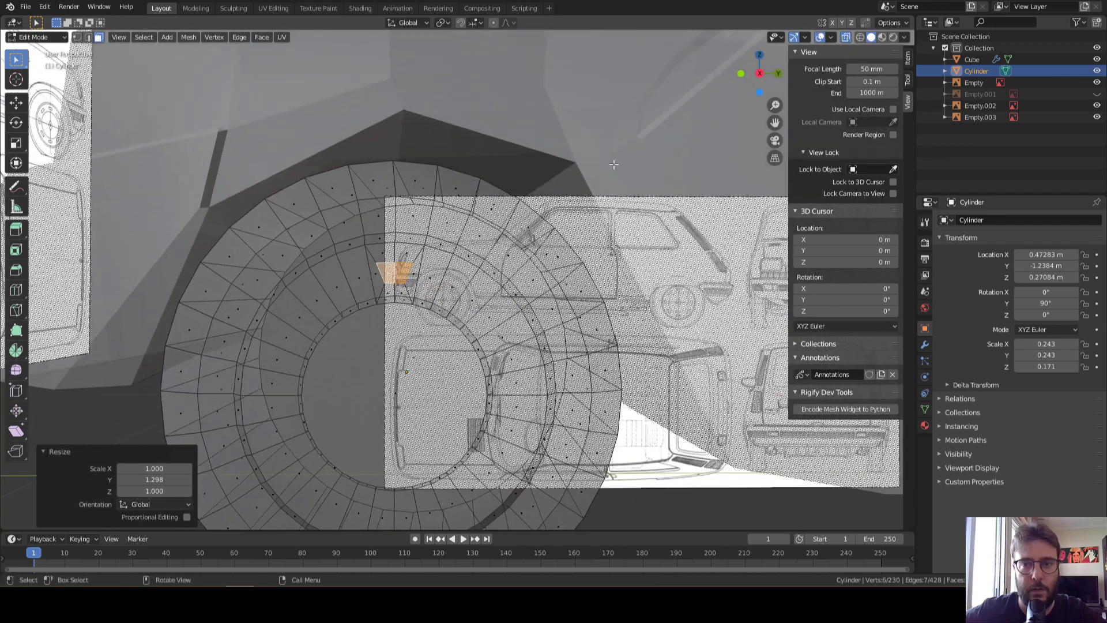
# Inset the two faces under the upper-right slot and narrow it along Y
pyautogui.click(761, 73)
pyautogui.scroll(2, 485, 317)
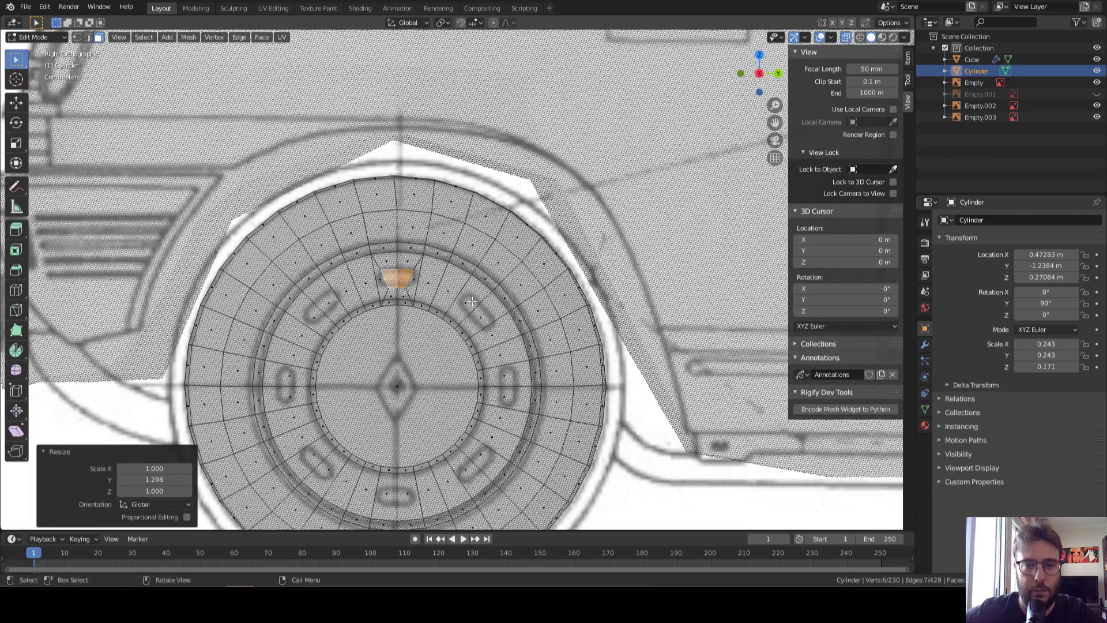
pyautogui.click(484, 317)
pyautogui.keyDown('shift'); pyautogui.click(505, 314); pyautogui.keyUp('shift')
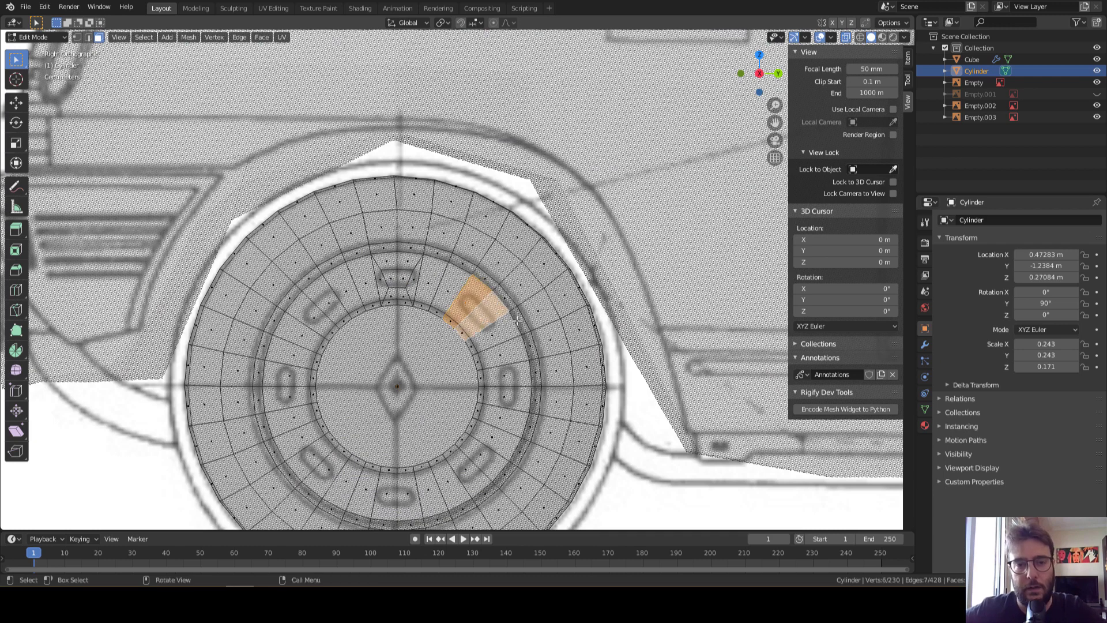
pyautogui.press('i')
pyautogui.click(511, 306)
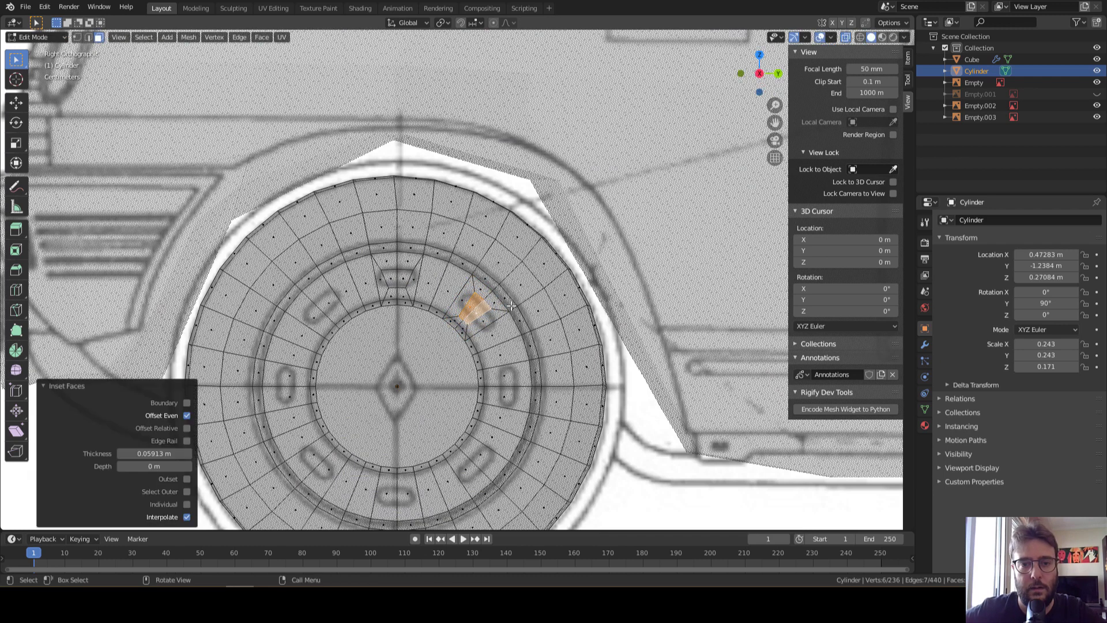
pyautogui.press('s')
pyautogui.press('y')
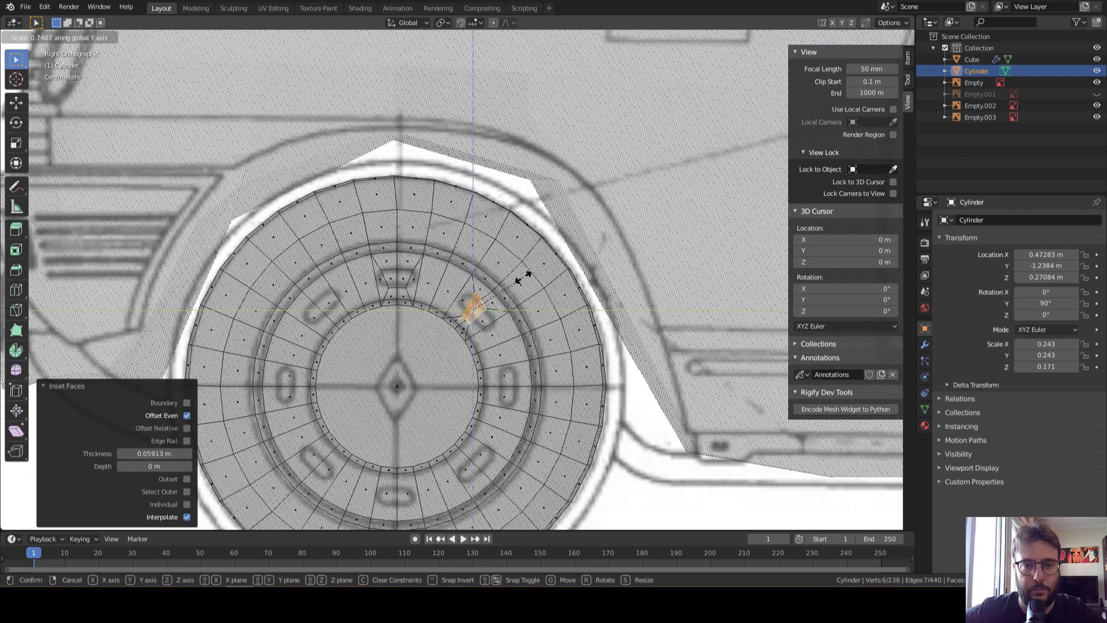
pyautogui.click(523, 277)
pyautogui.scroll(2, 477, 309)
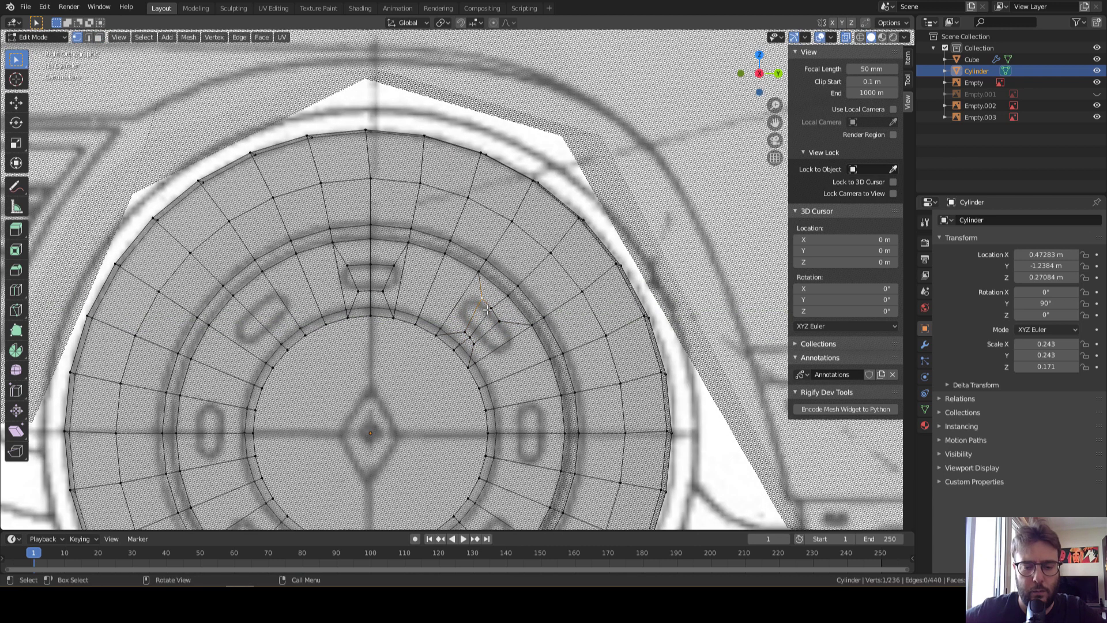
# Move the slot's corner vertices to follow the blueprint's rounded slot outline
pyautogui.press('g')
pyautogui.click(489, 323)
pyautogui.press('g')
pyautogui.click(491, 334)
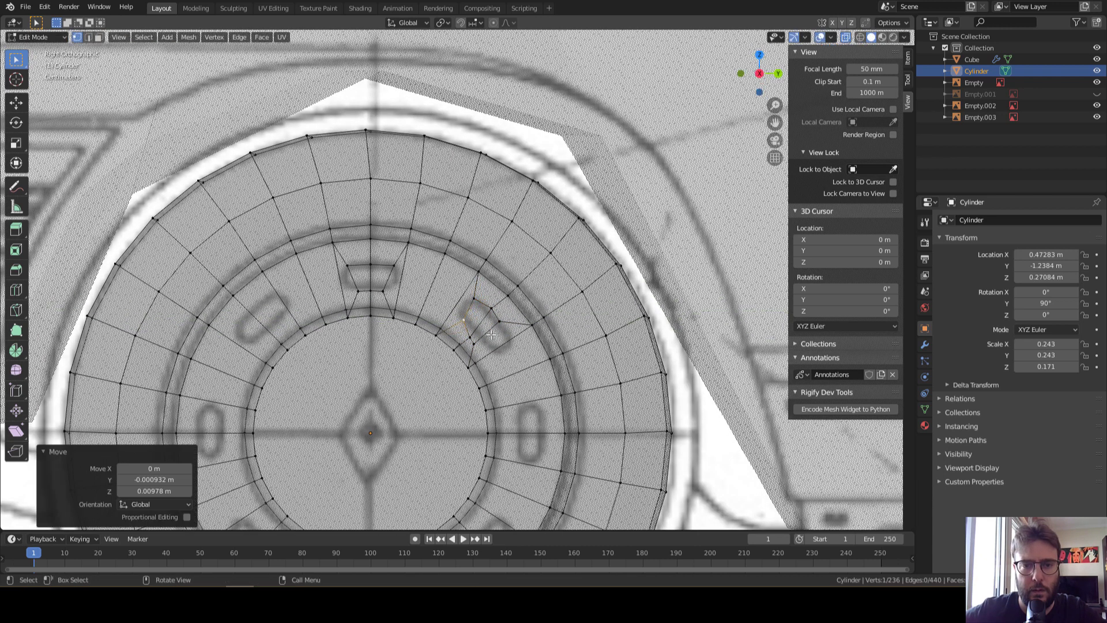
pyautogui.click(499, 324)
pyautogui.press('g')
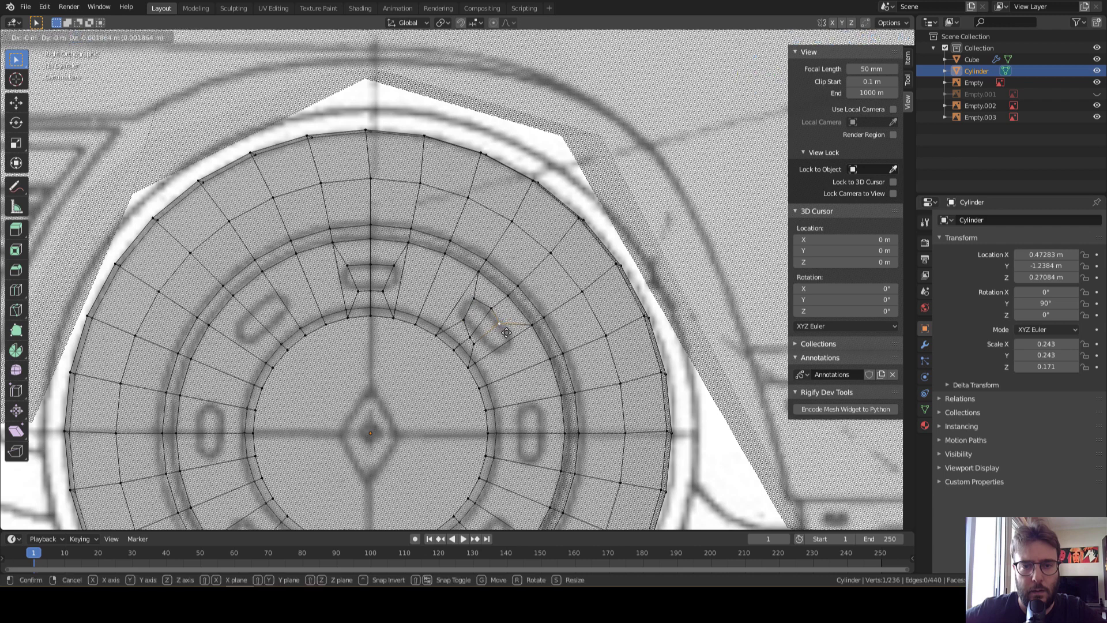
pyautogui.click(507, 335)
pyautogui.press('g')
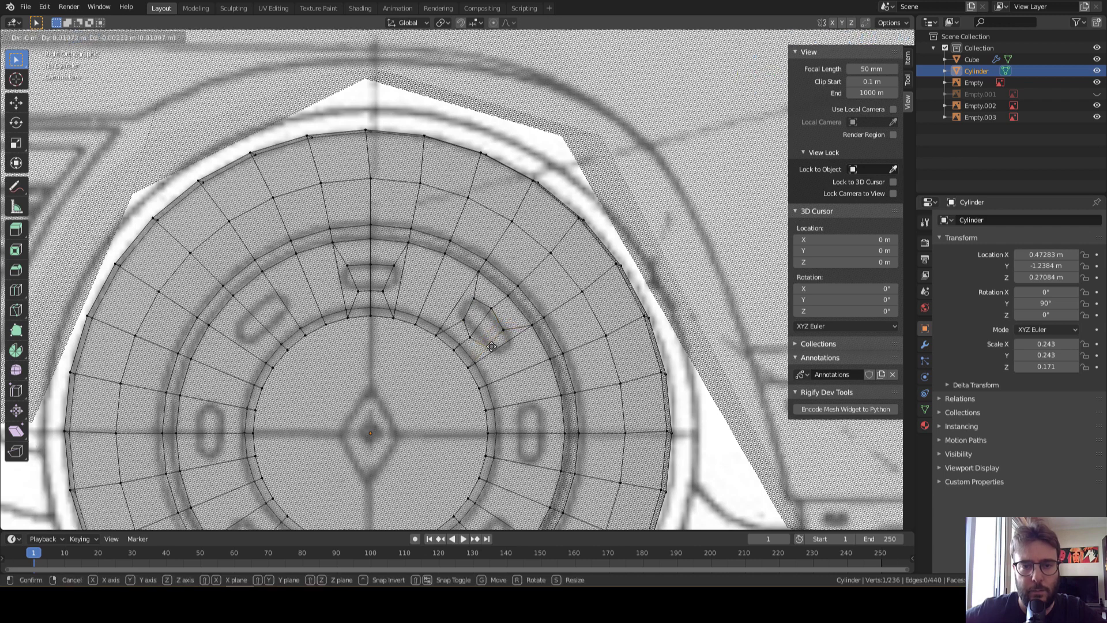
pyautogui.click(472, 339)
pyautogui.press('g')
pyautogui.click(479, 332)
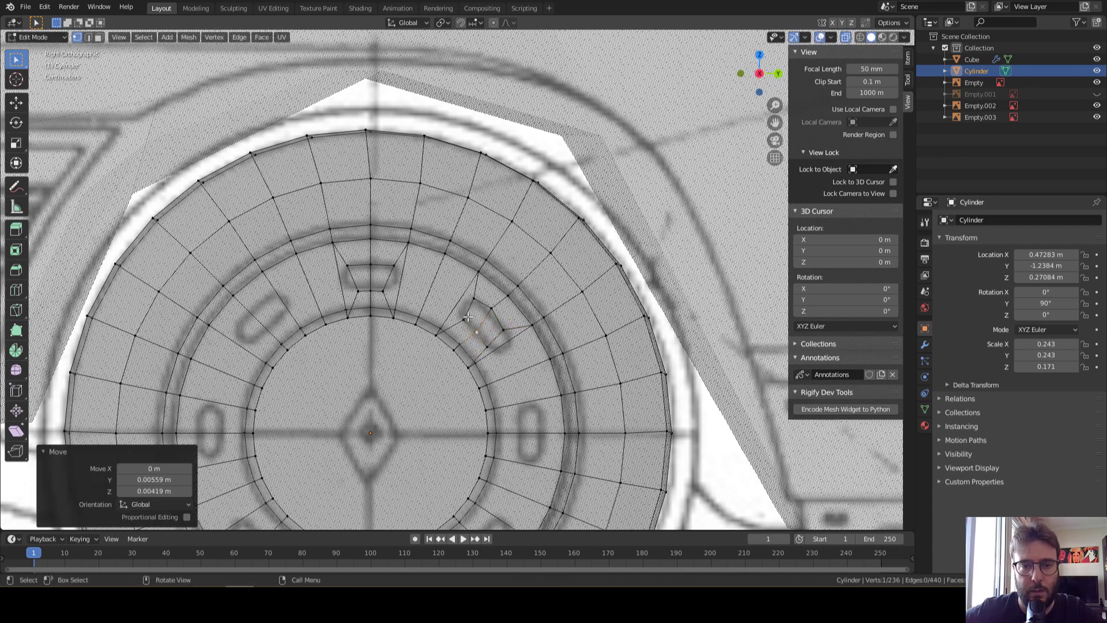
pyautogui.press('g')
pyautogui.click(464, 317)
pyautogui.press('g')
pyautogui.click(490, 316)
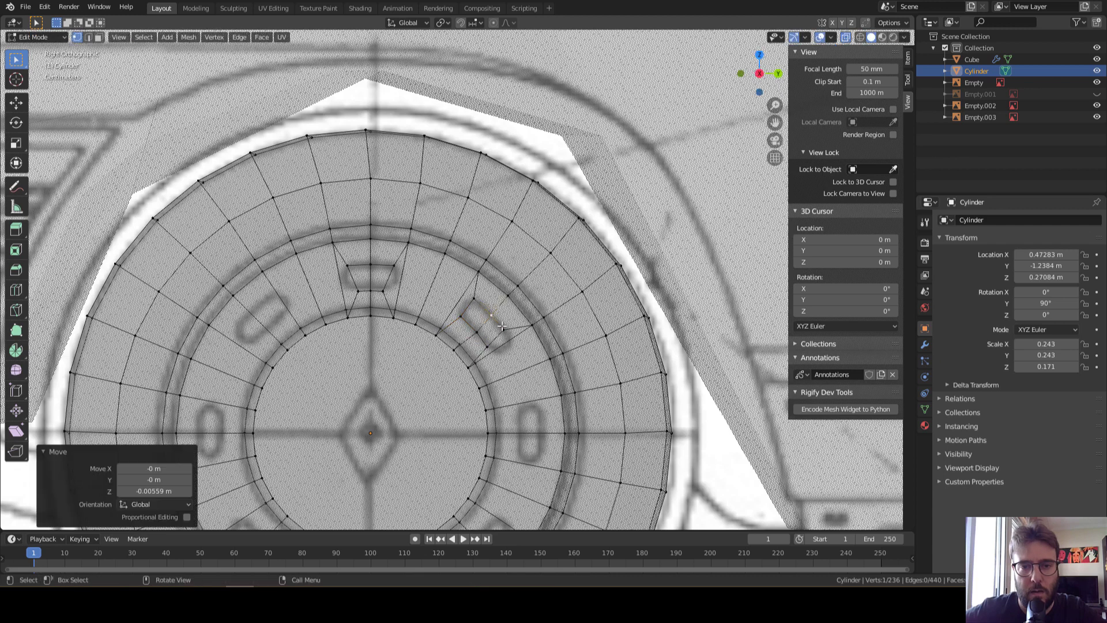
pyautogui.press('g')
pyautogui.click(493, 339)
pyautogui.scroll(-3, 480, 332)
pyautogui.scroll(-1, 485, 329)
pyautogui.scroll(1, 496, 326)
pyautogui.scroll(2, 506, 323)
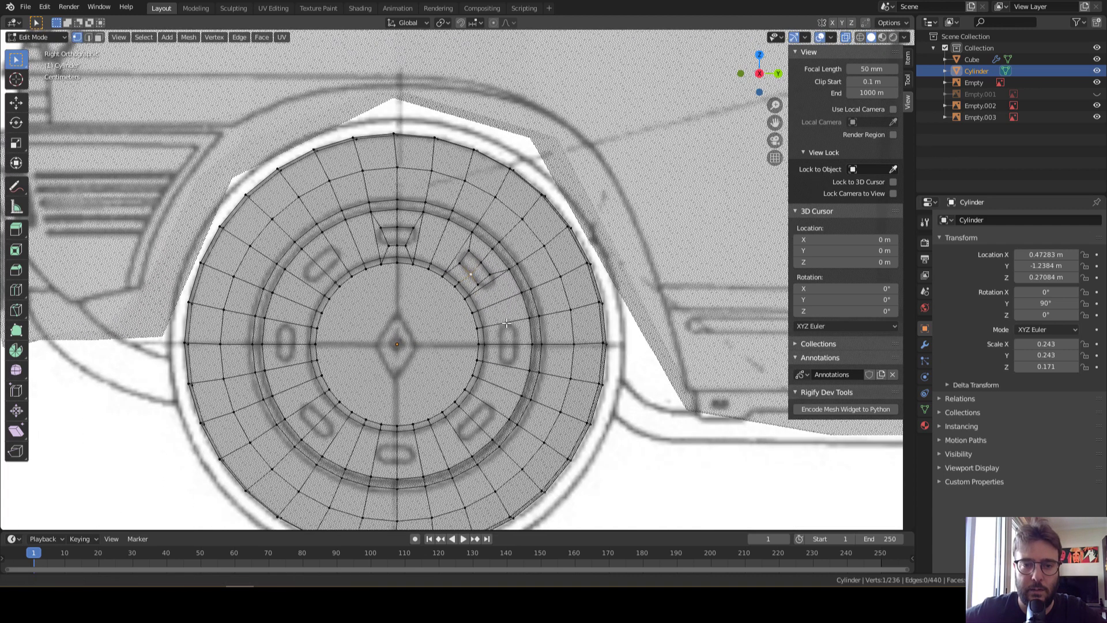
# Inset the right slot's face pair and move two corners onto the blueprint outline
pyautogui.click(515, 333)
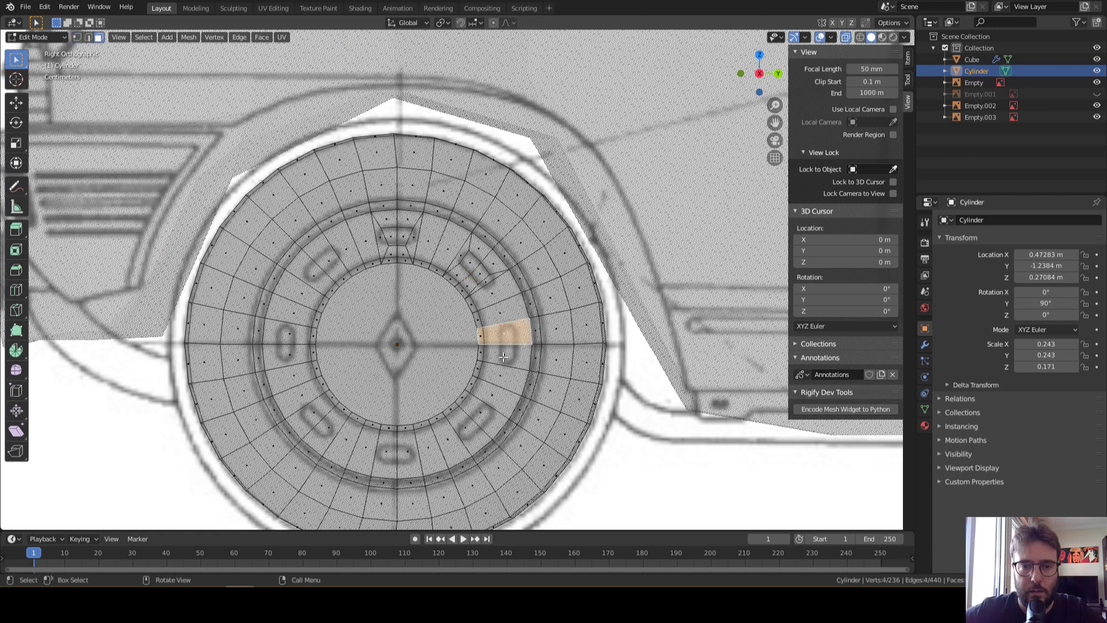
pyautogui.keyDown('shift'); pyautogui.click(506, 357); pyautogui.keyUp('shift')
pyautogui.press('i')
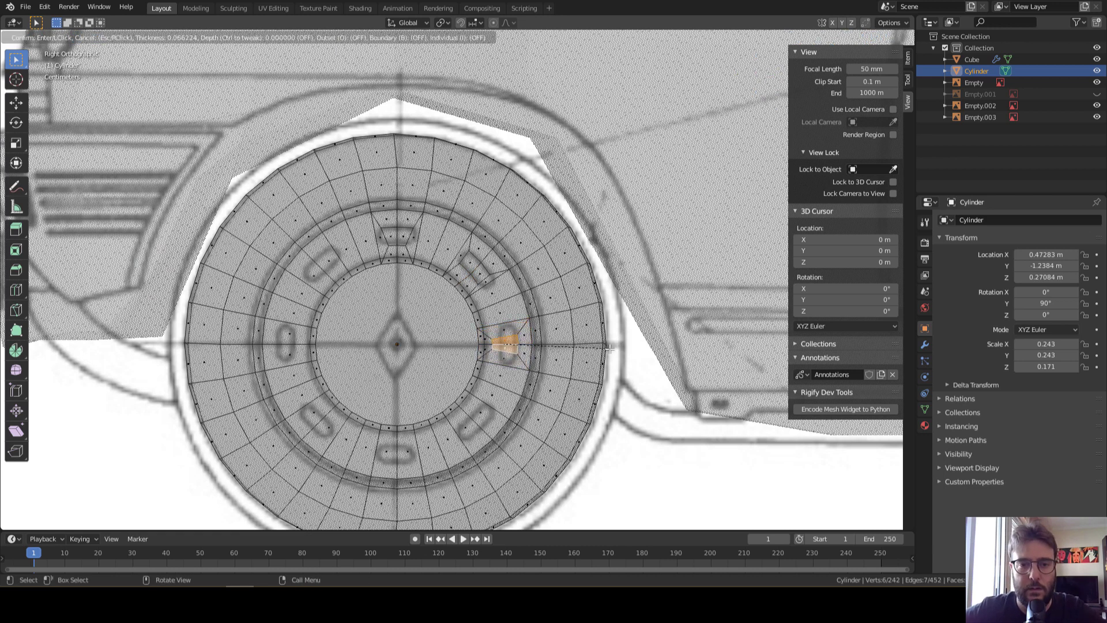
pyautogui.click(519, 340)
pyautogui.scroll(3, 548, 354)
pyautogui.press('1')
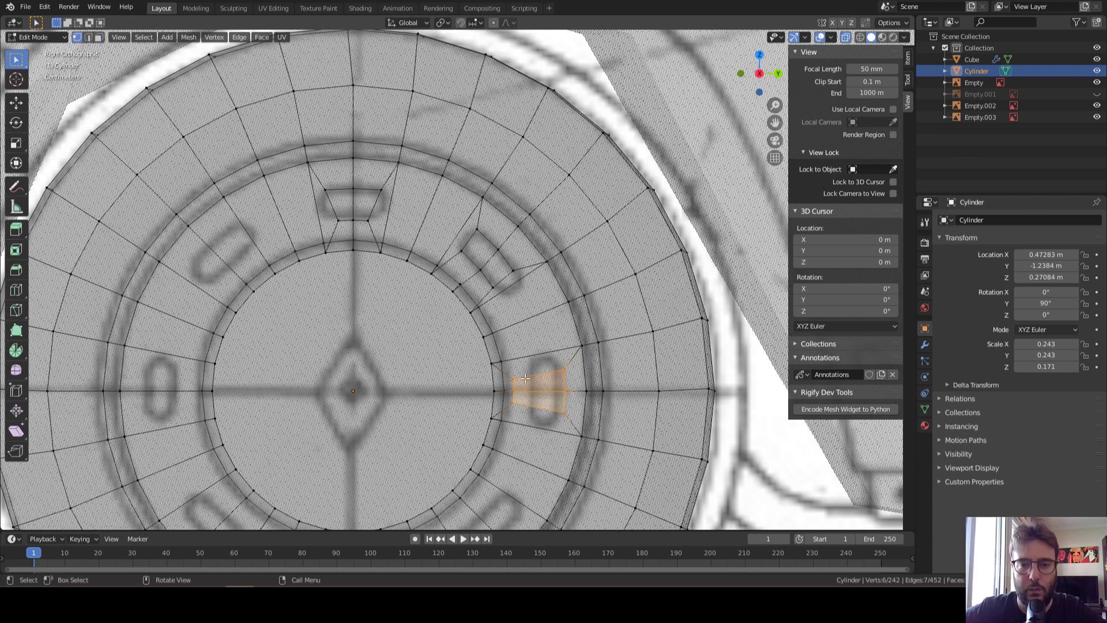
pyautogui.click(522, 380)
pyautogui.press('g')
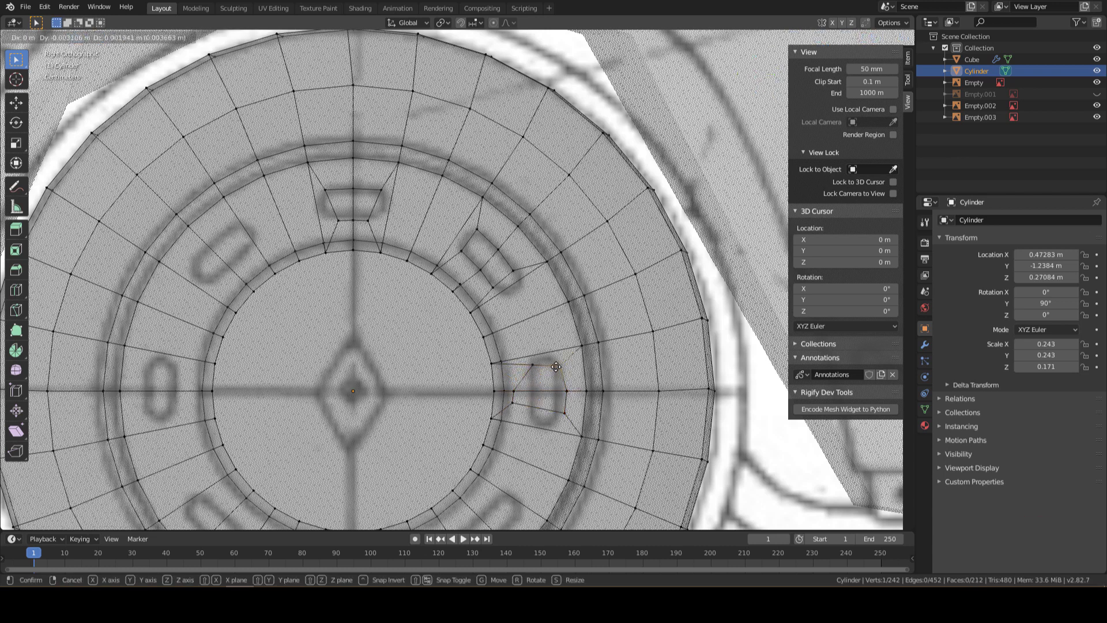
pyautogui.click(554, 362)
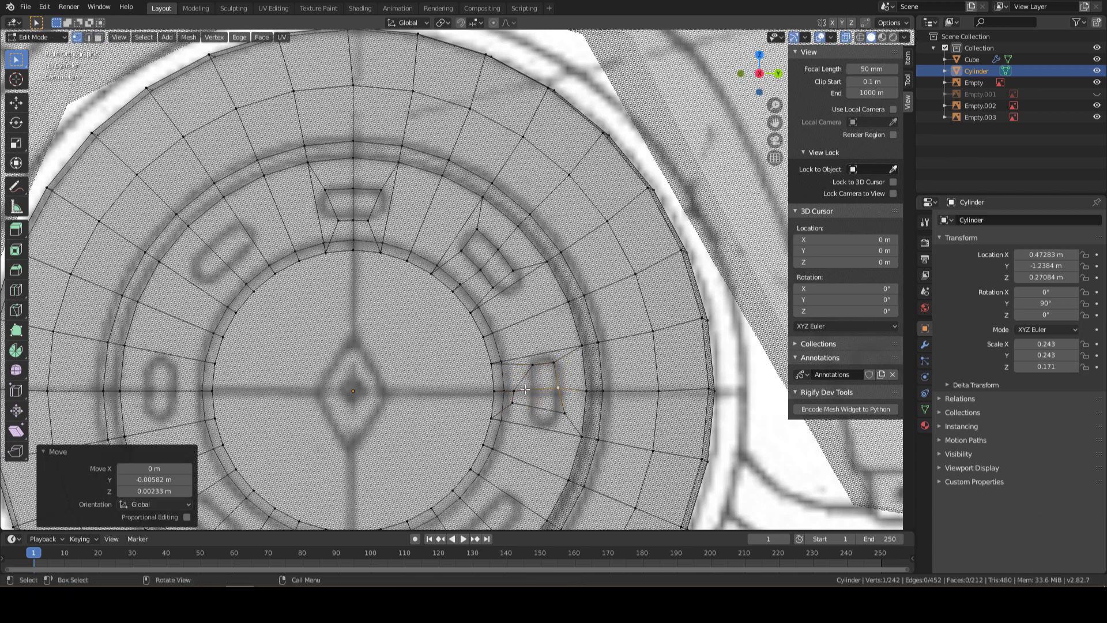
pyautogui.click(512, 402)
pyautogui.press('g')
pyautogui.click(561, 413)
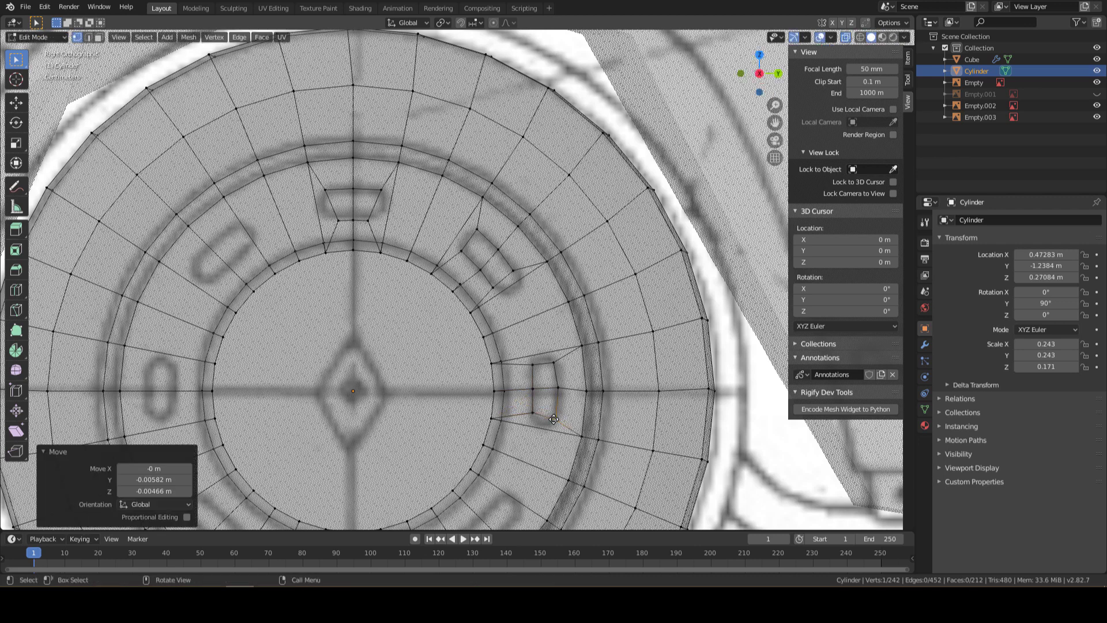
pyautogui.scroll(-10, 306, 254)
pyautogui.scroll(10, 339, 309)
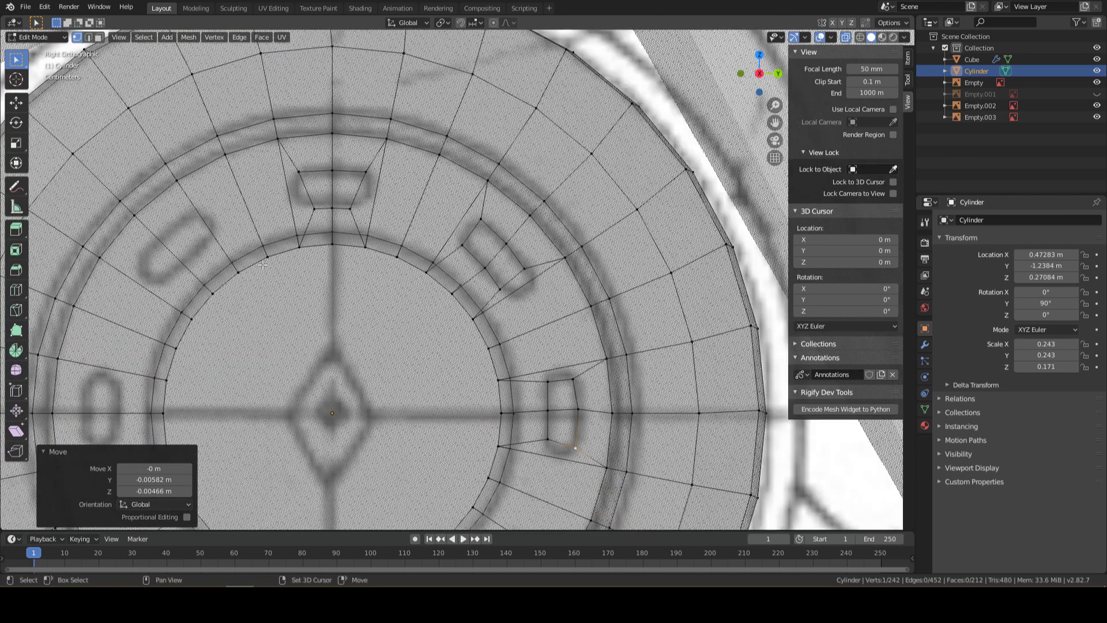
# Inset the upper-left slot's faces and drag its corners onto the slot outline
pyautogui.keyDown('shift'); pyautogui.moveTo(256, 249); pyautogui.dragTo(417, 234, button='middle'); pyautogui.keyUp('shift')
pyautogui.press('i')
pyautogui.press('Escape')
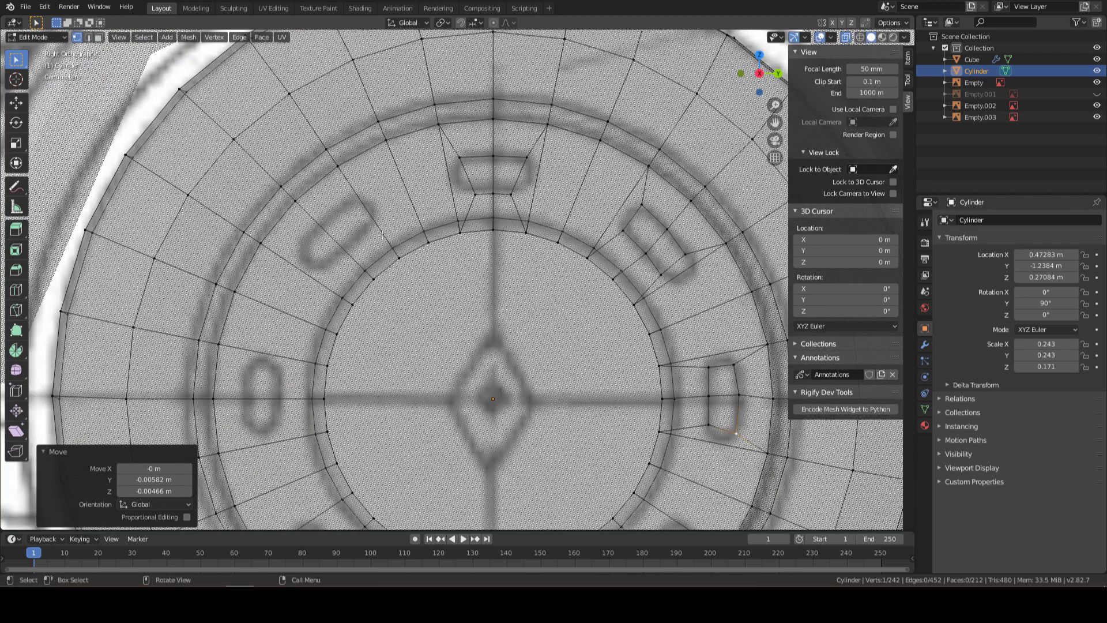
pyautogui.moveTo(374, 229); pyautogui.dragTo(404, 271)
pyautogui.press('i')
pyautogui.click(346, 219)
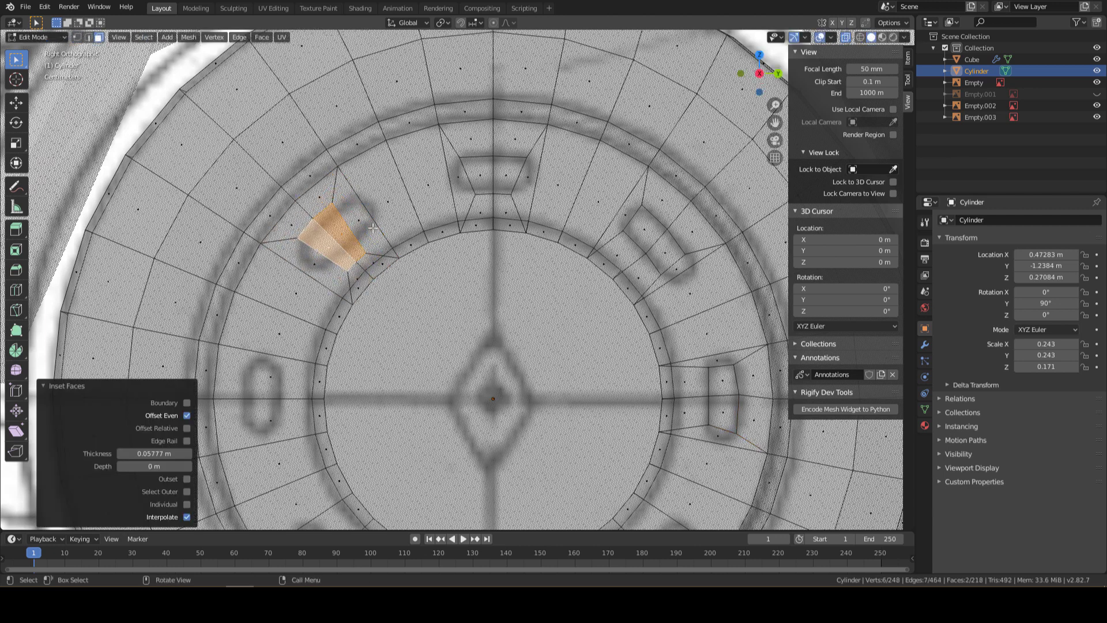
pyautogui.moveTo(333, 205); pyautogui.dragTo(346, 198)
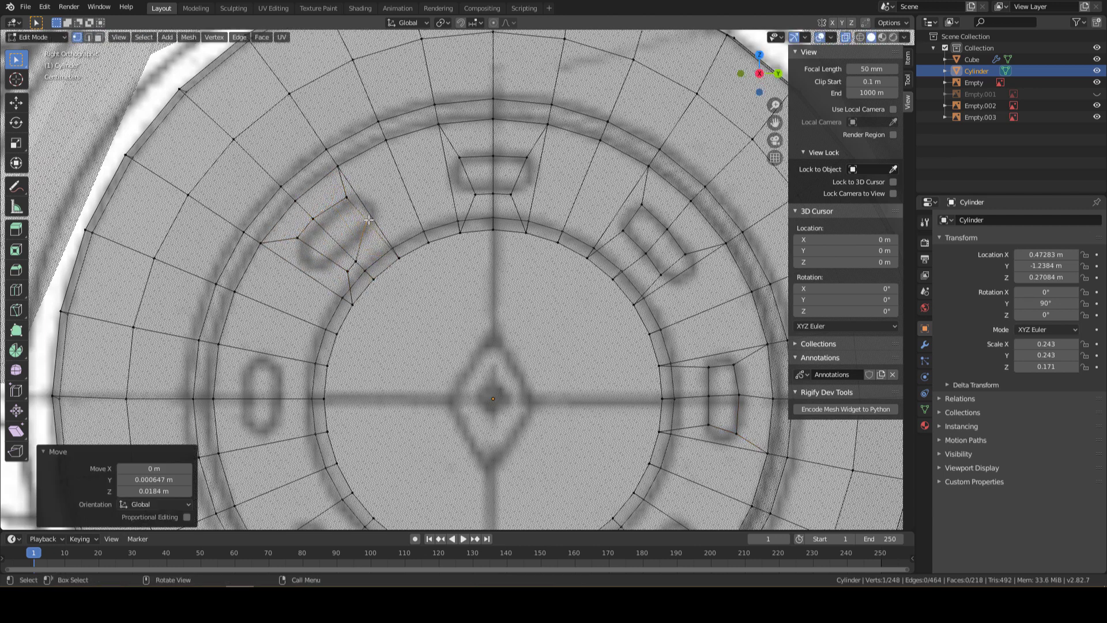
pyautogui.click(348, 269)
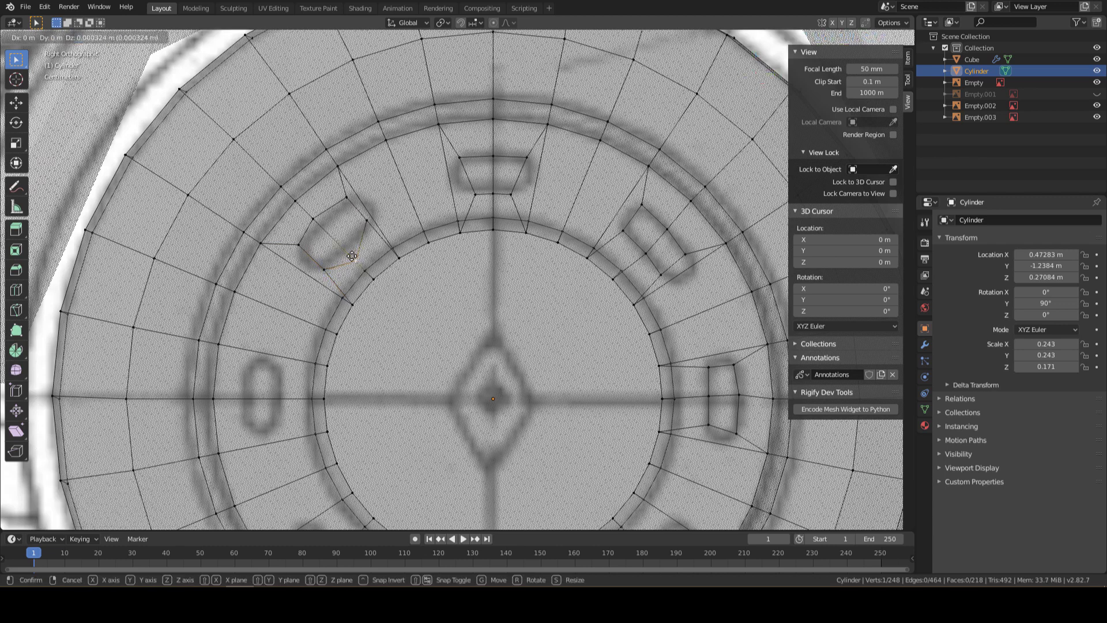
pyautogui.moveTo(348, 269); pyautogui.dragTo(344, 248)
pyautogui.moveTo(346, 198); pyautogui.dragTo(349, 202)
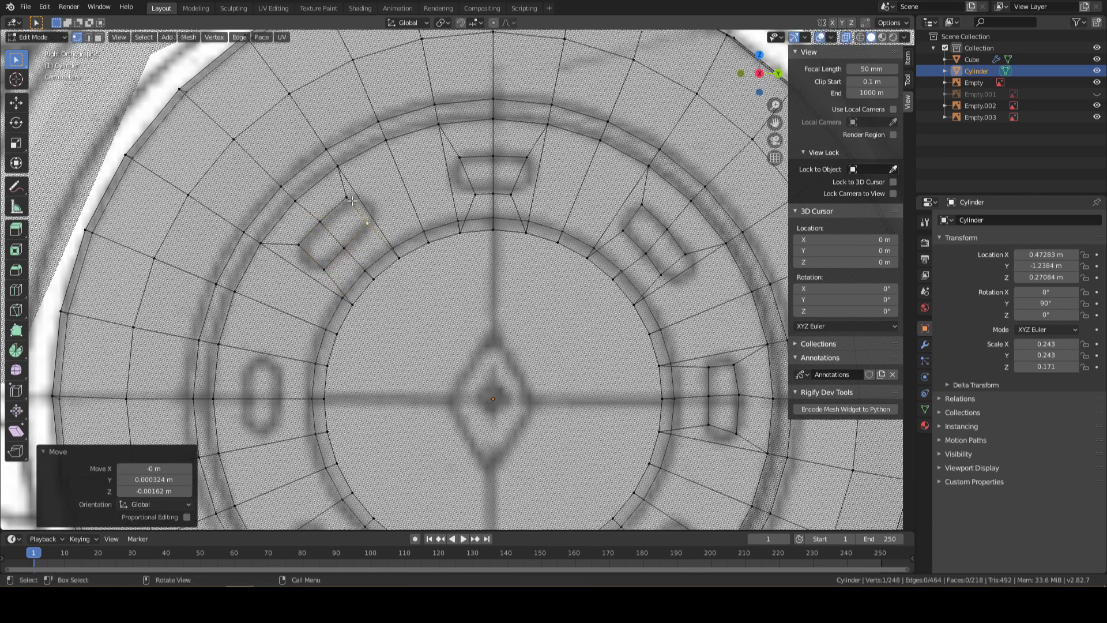
pyautogui.click(324, 242)
# Inset the left slot's faces and move its corner vertices to match the blueprint
pyautogui.scroll(-1, 323, 242)
pyautogui.keyDown('shift'); pyautogui.moveTo(311, 368); pyautogui.dragTo(310, 259, button='middle'); pyautogui.keyUp('shift')
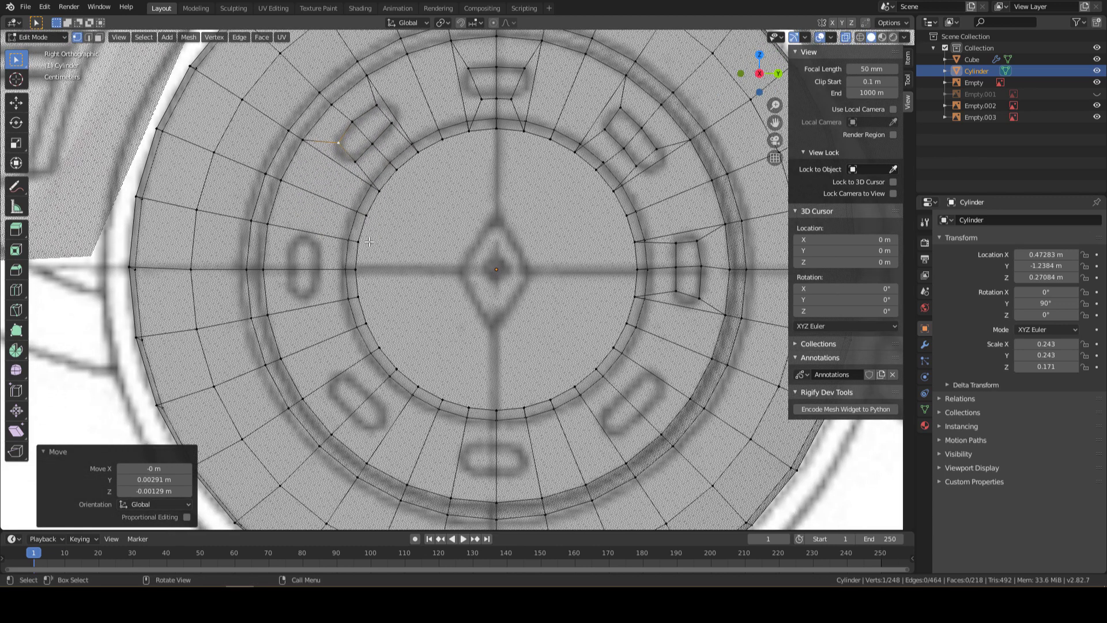
pyautogui.press('3')
pyautogui.click(310, 259)
pyautogui.keyDown('shift'); pyautogui.click(315, 286); pyautogui.keyUp('shift')
pyautogui.press('i')
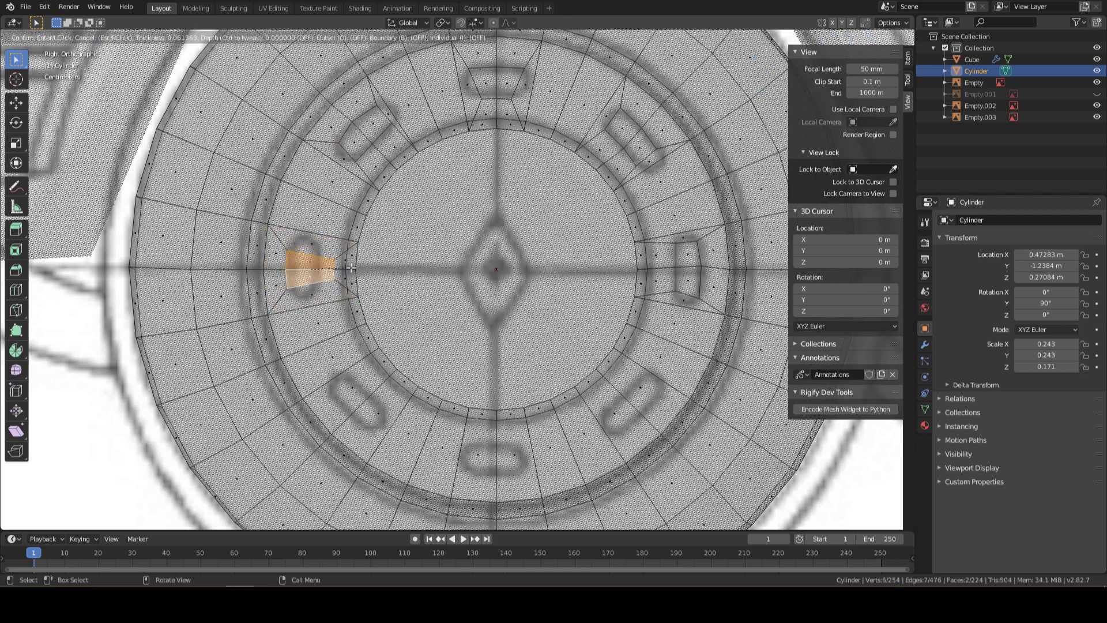
pyautogui.click(293, 254)
pyautogui.press('1')
pyautogui.click(336, 269)
pyautogui.press('g')
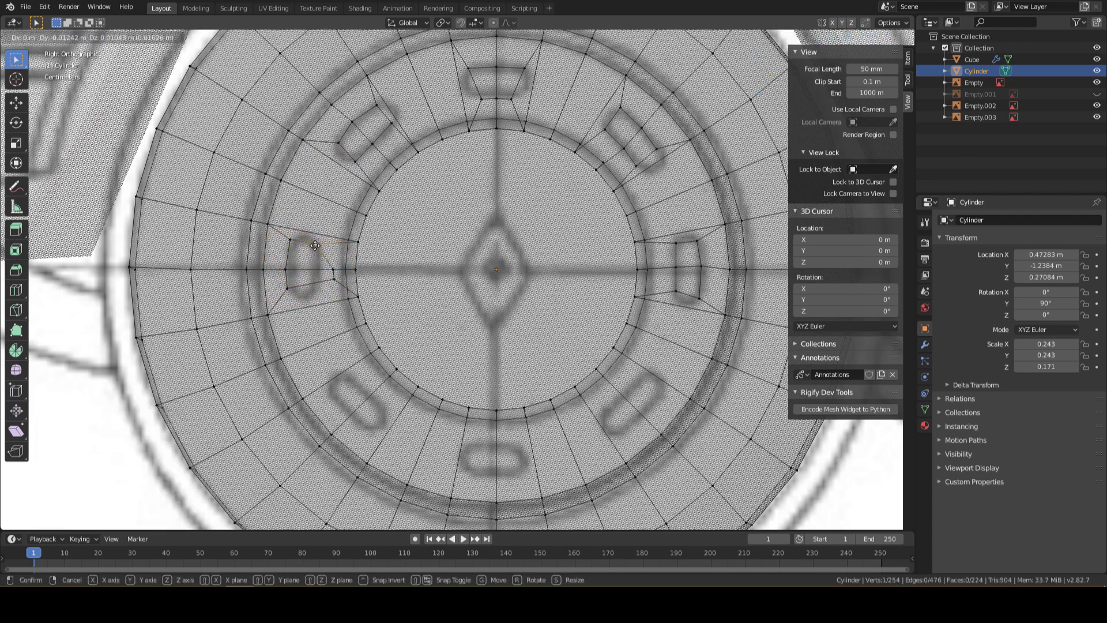
pyautogui.click(323, 267)
pyautogui.press('g')
pyautogui.click(293, 239)
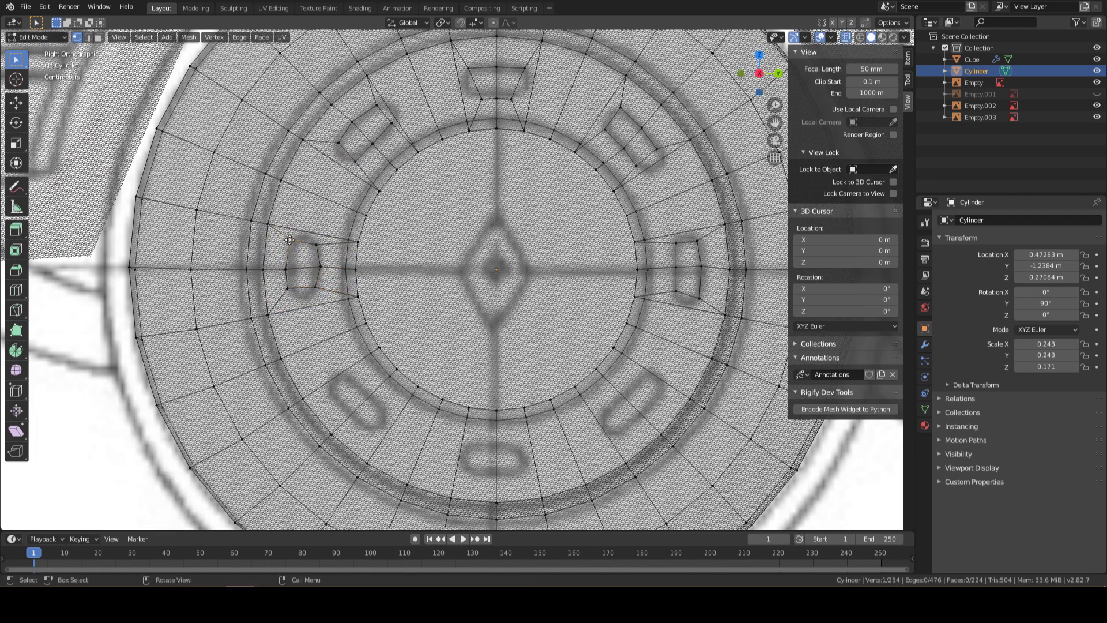
pyautogui.press('g')
pyautogui.click(291, 288)
# Outline the lower-left slot on its face and select its edge vertices
pyautogui.press('3')
pyautogui.click(382, 413)
pyautogui.hotkey('ctrl', 'r')
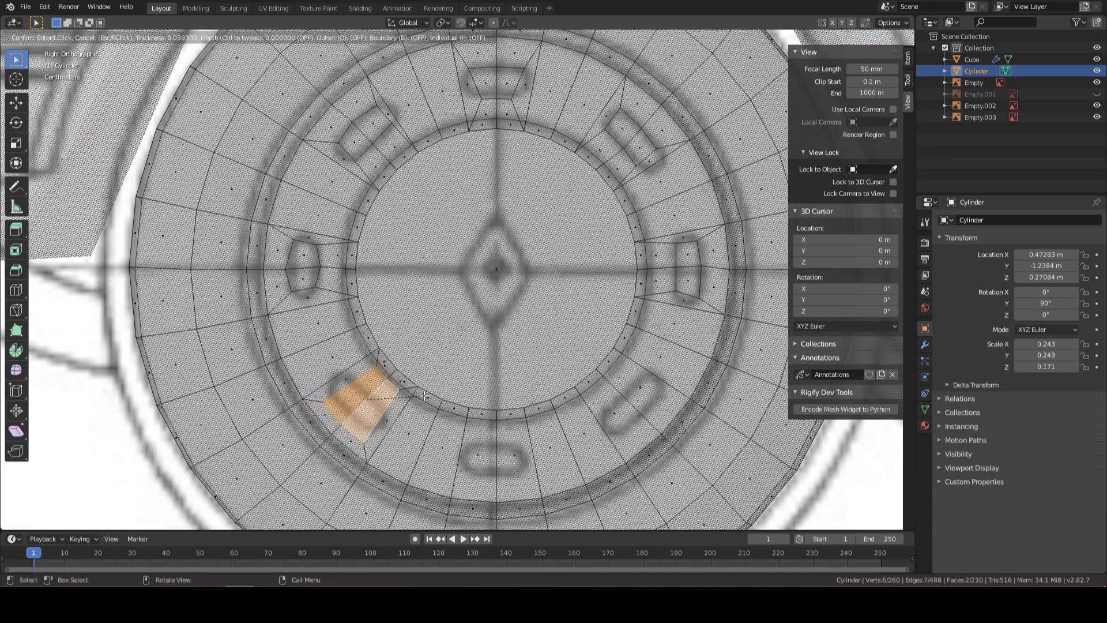
pyautogui.click(375, 374)
pyautogui.press('1')
pyautogui.click(379, 367)
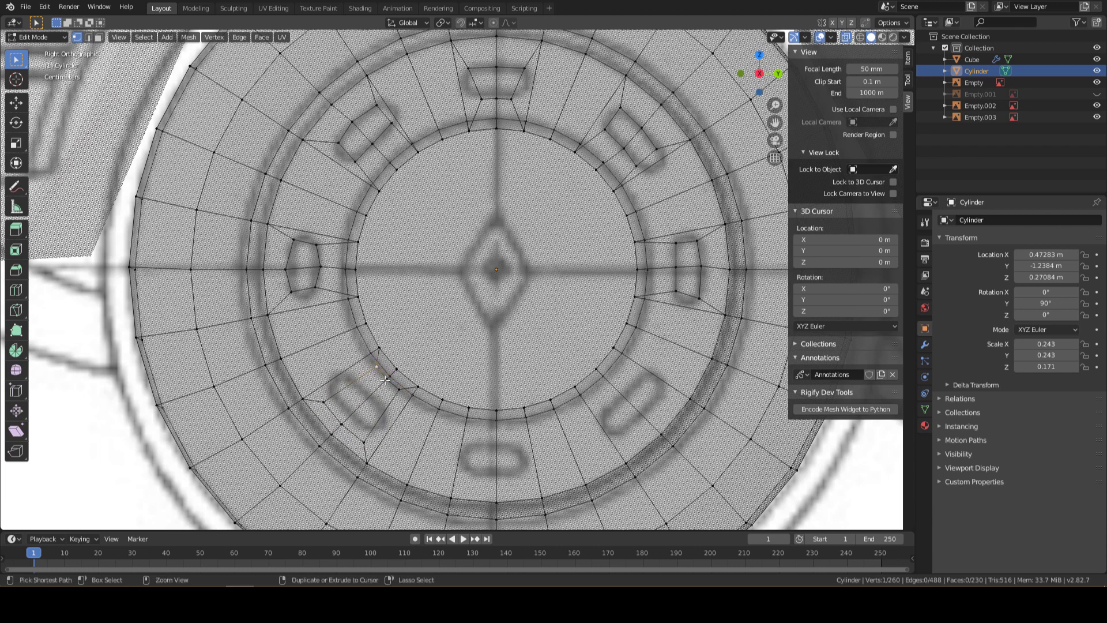
pyautogui.keyDown('ctrl'); pyautogui.click(392, 388); pyautogui.keyUp('ctrl')
pyautogui.press('g')
pyautogui.rightClick(375, 401)
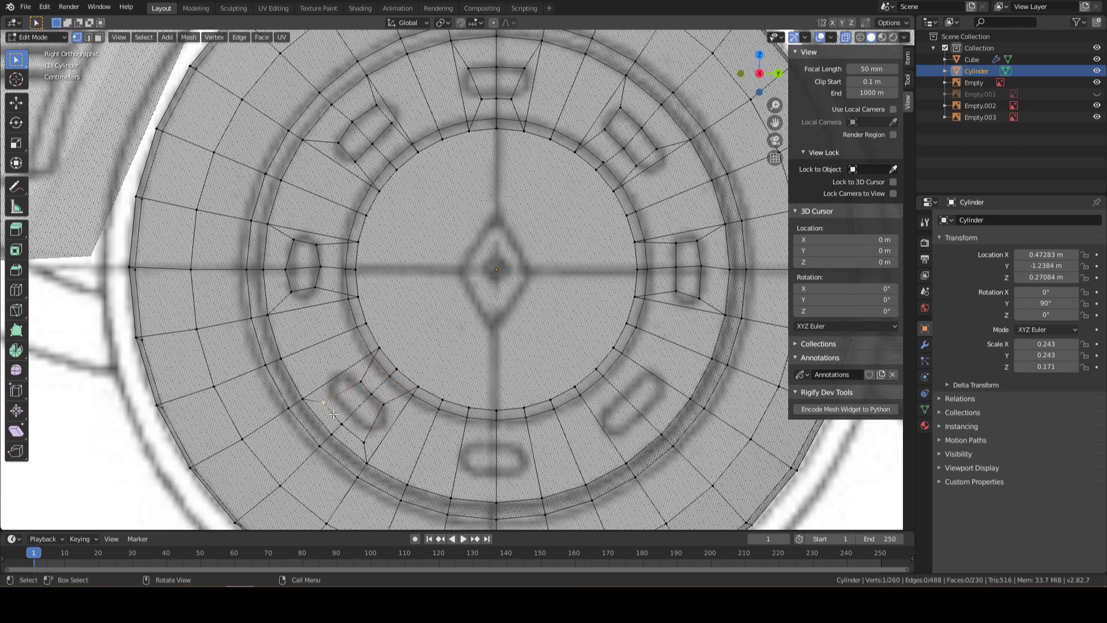
# Nudge the lower-left slot's corner vertices onto the blueprint slot outline
pyautogui.keyDown('ctrl'); pyautogui.click(349, 412); pyautogui.keyUp('ctrl')
pyautogui.press('g')
pyautogui.click(365, 424)
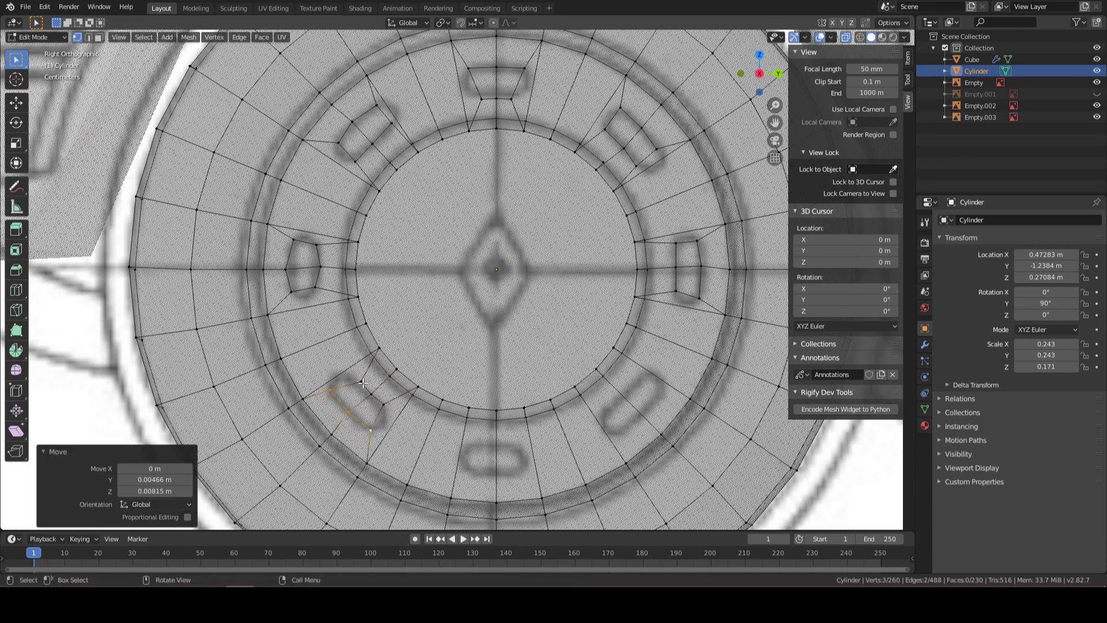
pyautogui.press('g')
pyautogui.click(373, 432)
pyautogui.press('g')
pyautogui.click(351, 410)
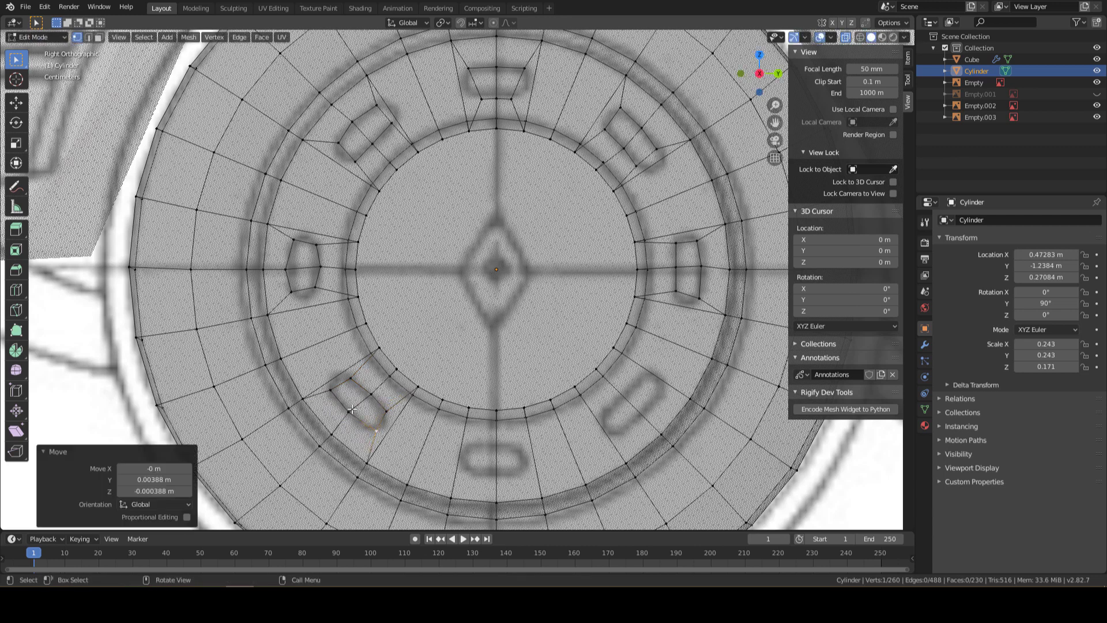
pyautogui.click(345, 378)
pyautogui.press('g')
pyautogui.click(347, 379)
# Inset the bottom slot's two faces and move its lower edge onto the blueprint outline
pyautogui.moveTo(452, 406); pyautogui.dragTo(522, 499)
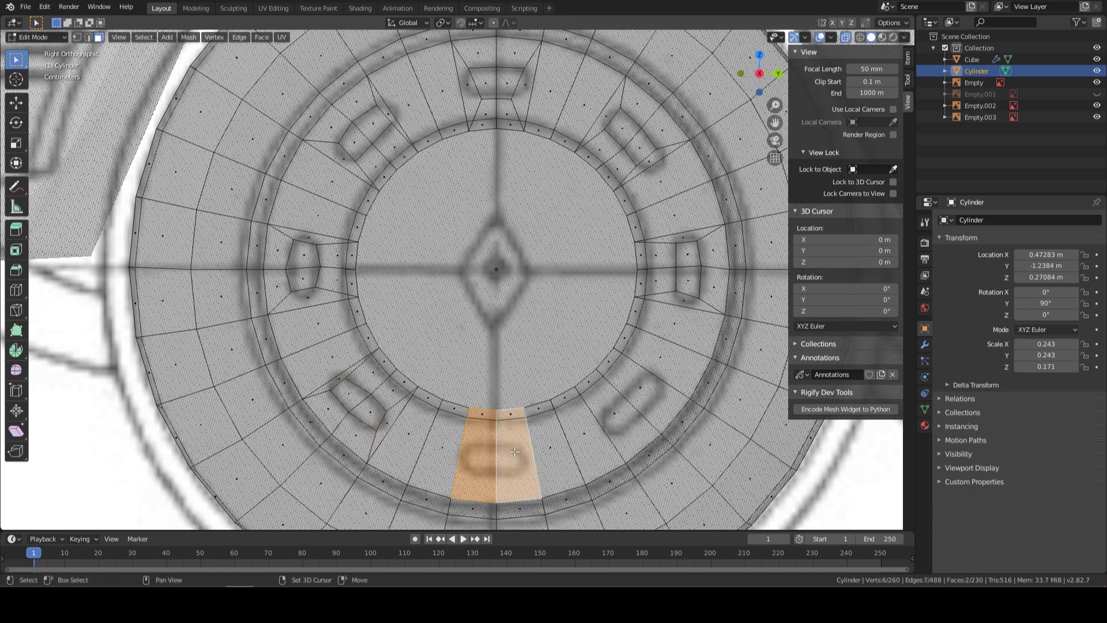
pyautogui.press('i')
pyautogui.click(489, 426)
pyautogui.keyDown('alt'); pyautogui.click(484, 480); pyautogui.keyUp('alt')
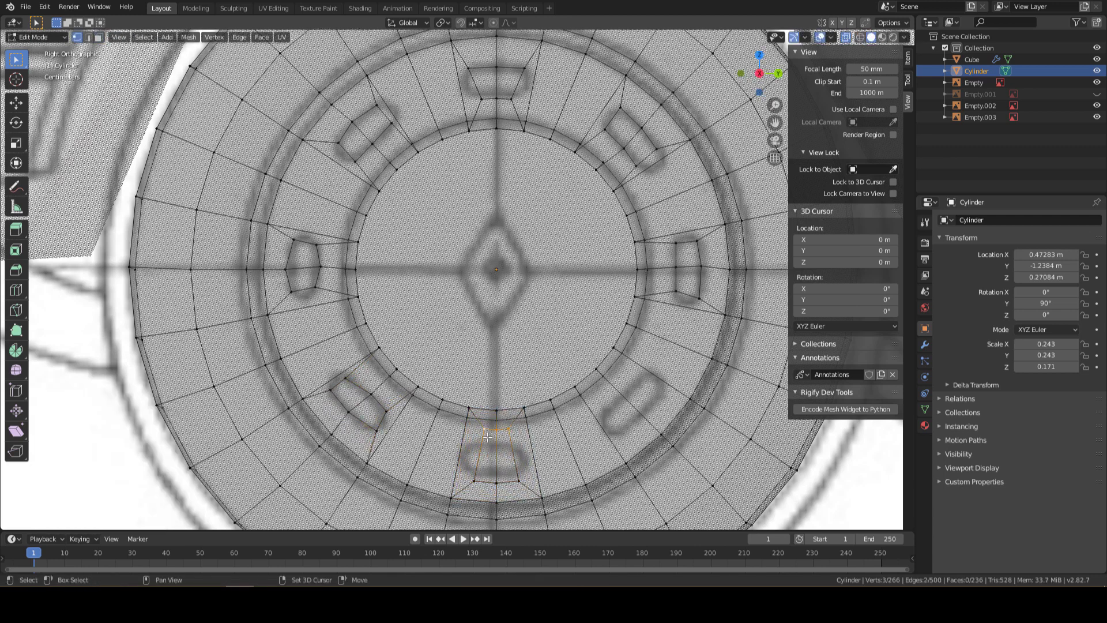
pyautogui.press('g')
pyautogui.click(472, 480)
pyautogui.press('g')
pyautogui.click(471, 480)
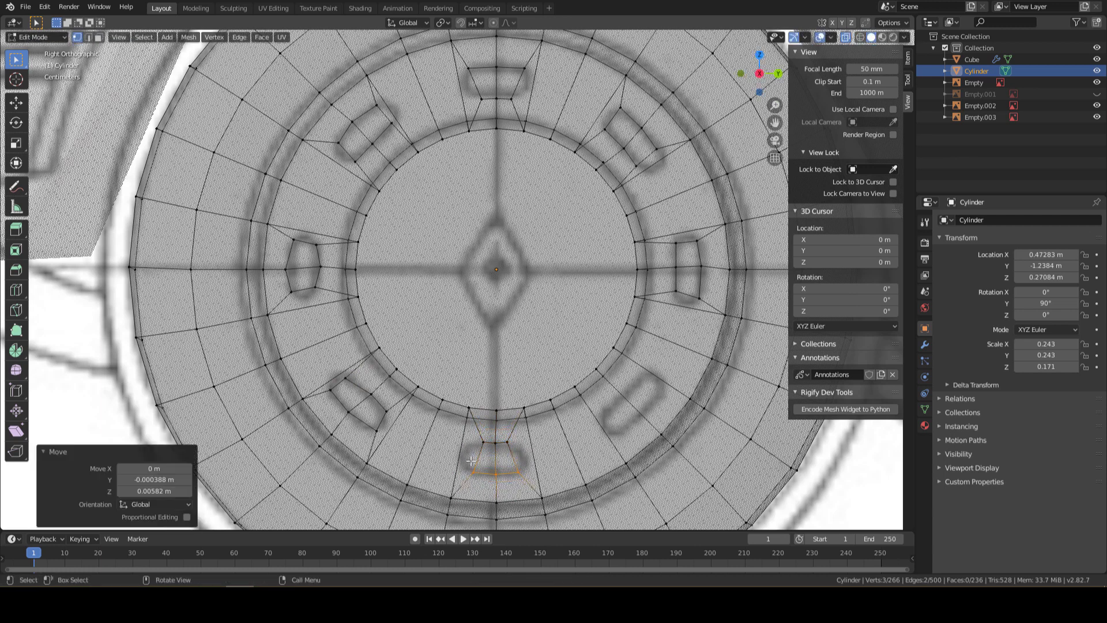
# Nudge the bottom slot's corner vertices to match the blueprint slot shape
pyautogui.click(469, 456)
pyautogui.press('g')
pyautogui.click(468, 464)
pyautogui.press('g')
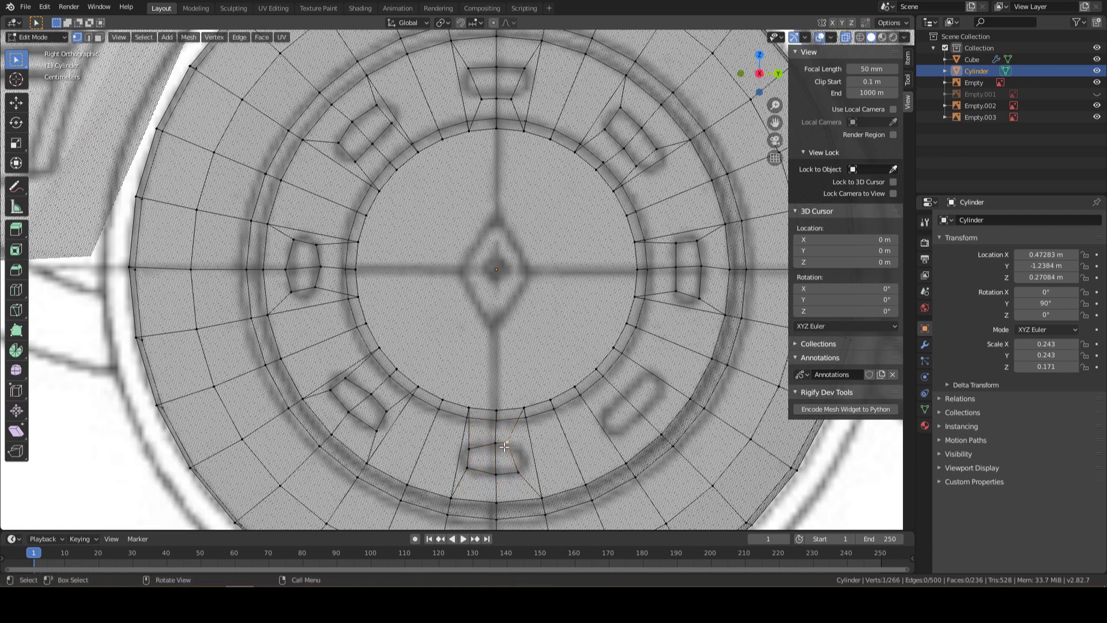
pyautogui.press('g')
pyautogui.click(488, 483)
pyautogui.press('b')
# Select the faces over the lower-right slot and inset them
pyautogui.press('3')
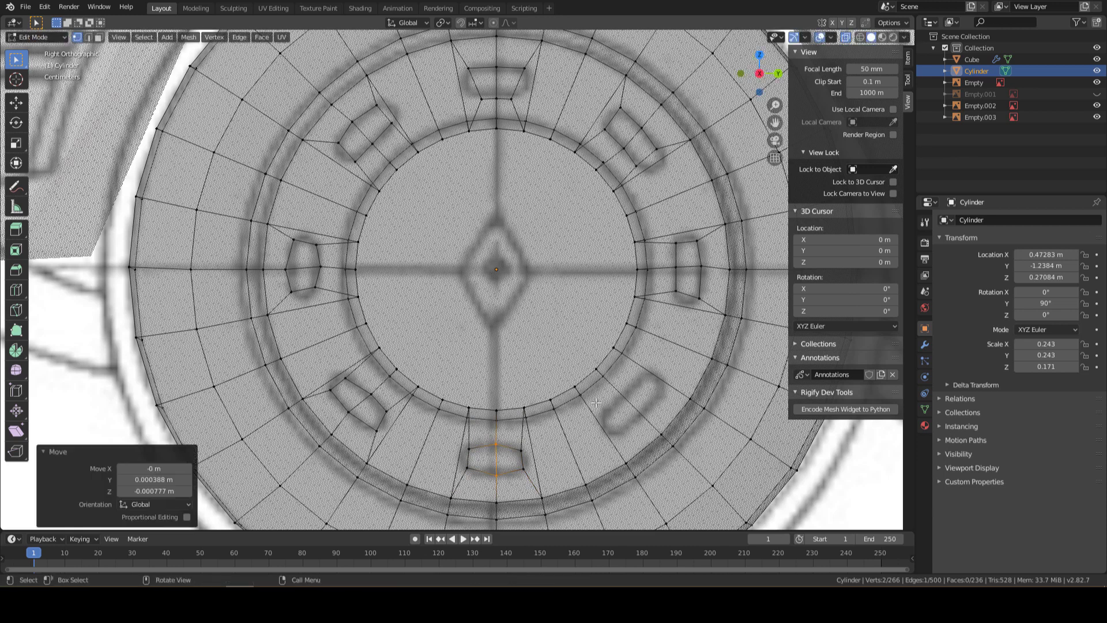
pyautogui.click(618, 423)
pyautogui.click(1094, 545)
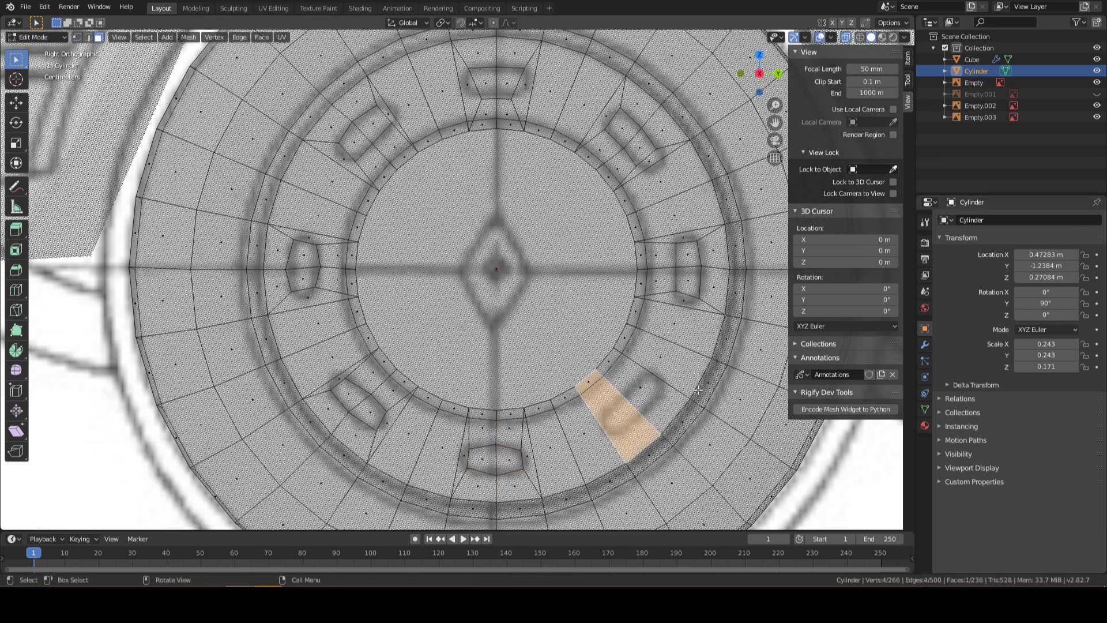
pyautogui.keyDown('shift'); pyautogui.click(647, 387); pyautogui.keyUp('shift')
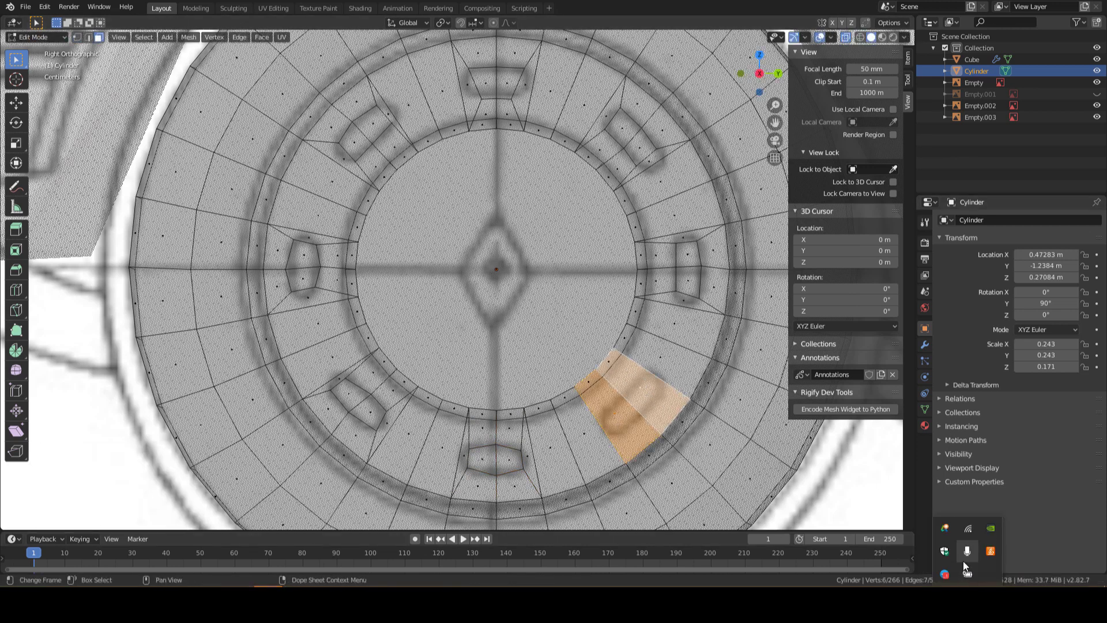
pyautogui.rightClick(967, 551)
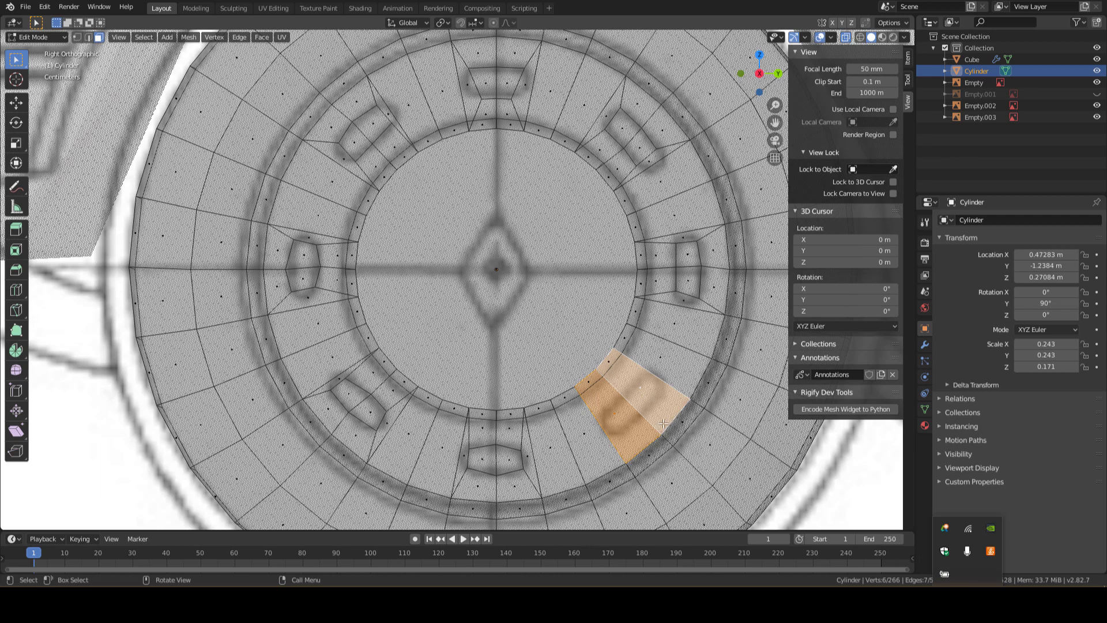
pyautogui.press('i')
pyautogui.click(646, 401)
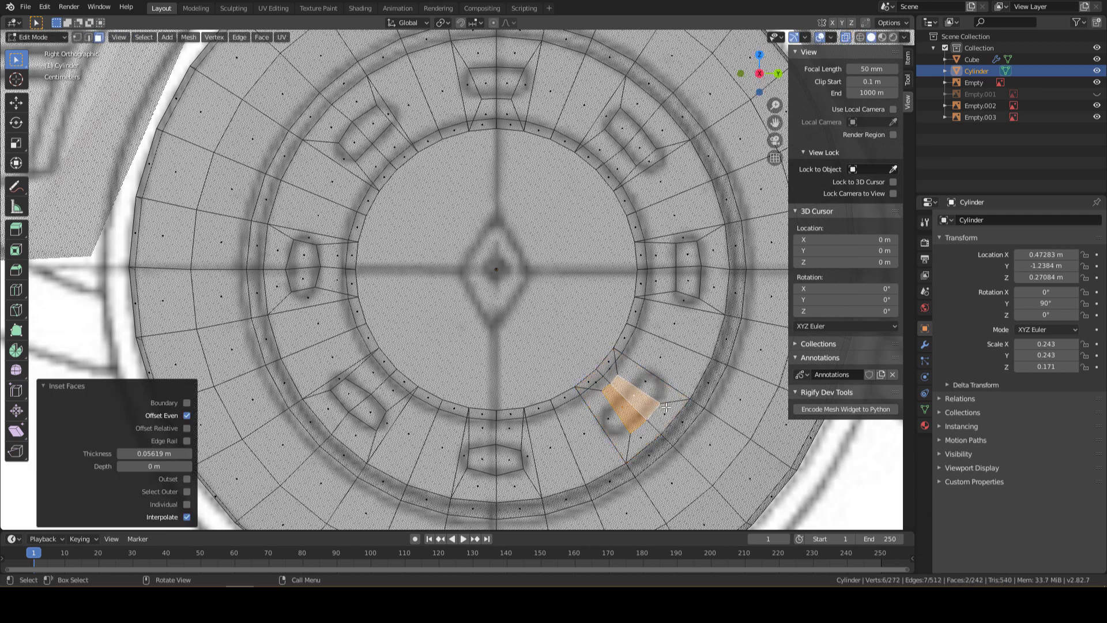
# Move the lower-right inset's corner vertices along Y onto the slot outline
pyautogui.press('1')
pyautogui.click(631, 381)
pyautogui.press('g')
pyautogui.press('y')
pyautogui.click(654, 388)
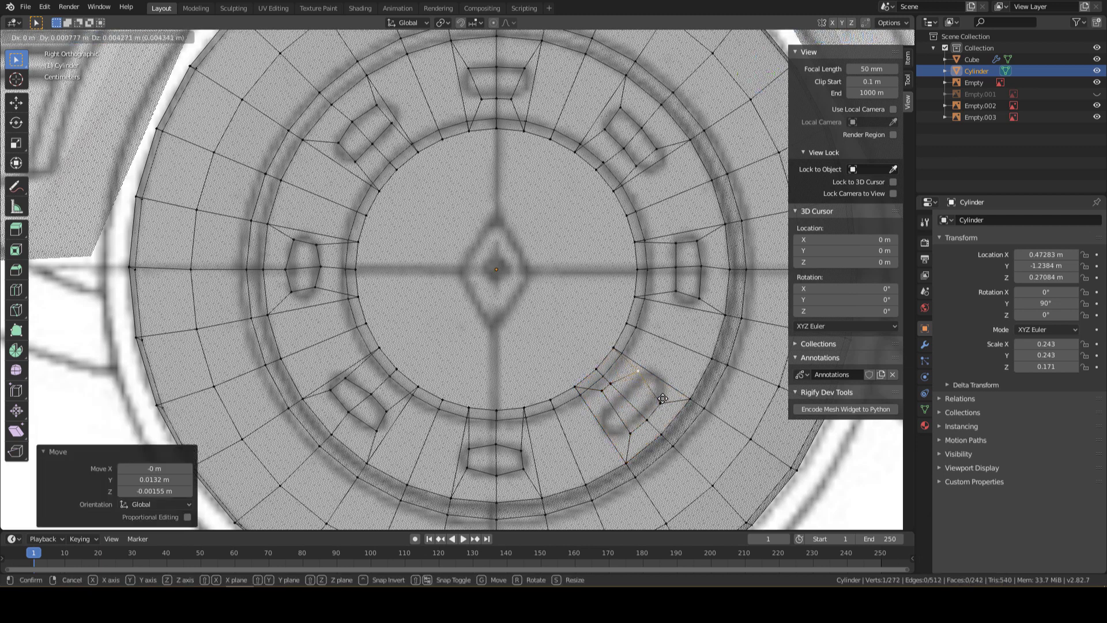
pyautogui.press('g')
pyautogui.click(634, 398)
# Reposition the remaining lower-right slot vertices until they sit on the blueprint outline
pyautogui.press('g')
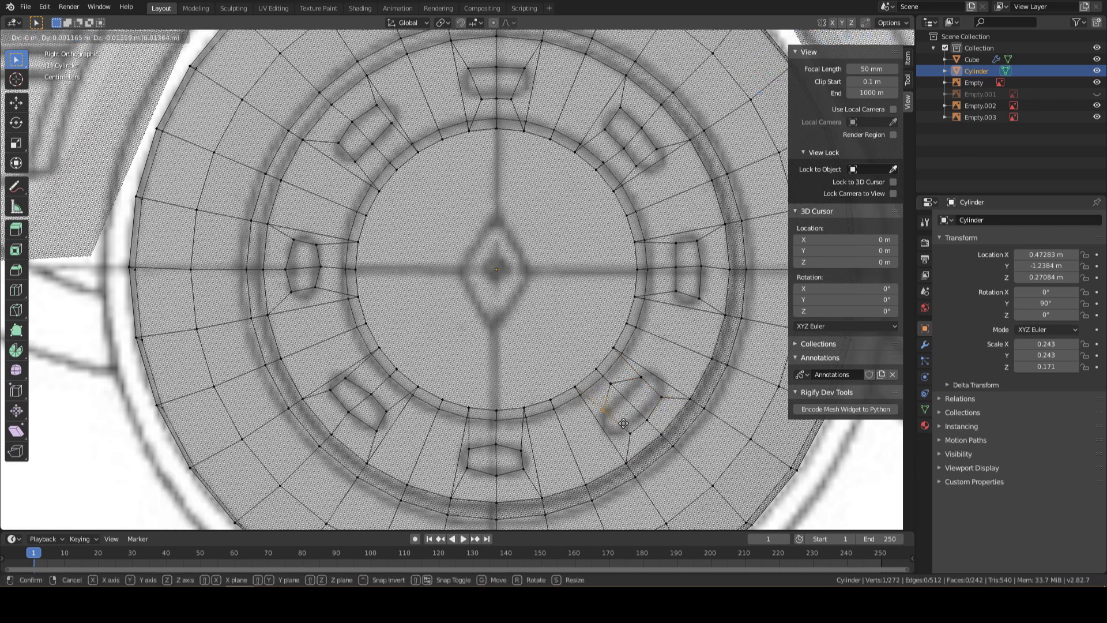
pyautogui.click(620, 433)
pyautogui.press('g')
pyautogui.press('g')
pyautogui.click(621, 433)
pyautogui.press('g')
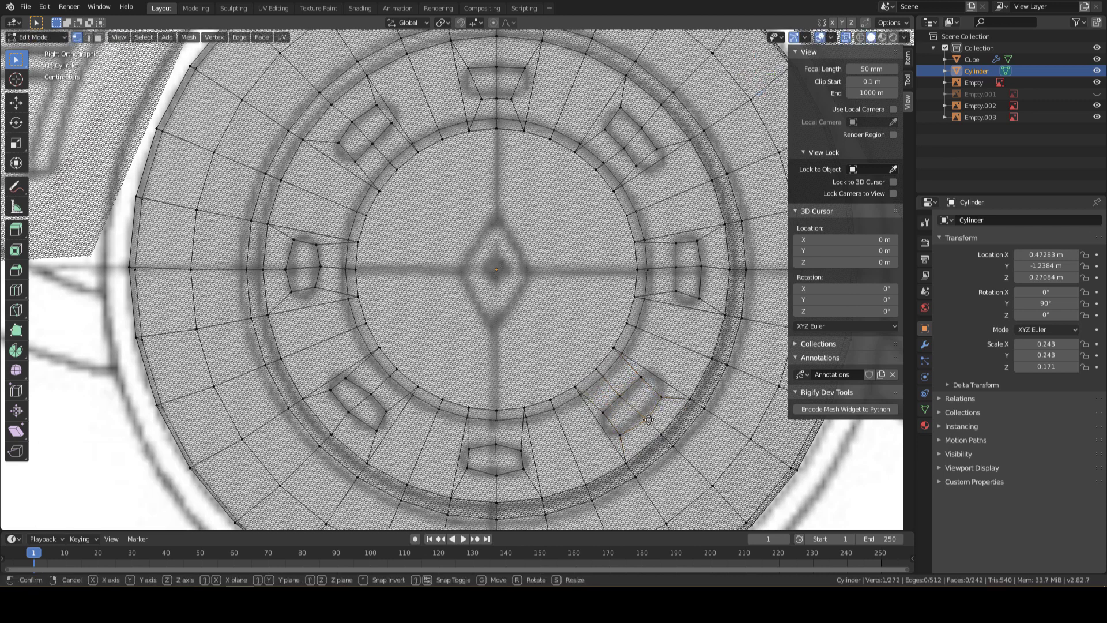
pyautogui.click(643, 418)
pyautogui.press('3')
pyautogui.click(371, 131)
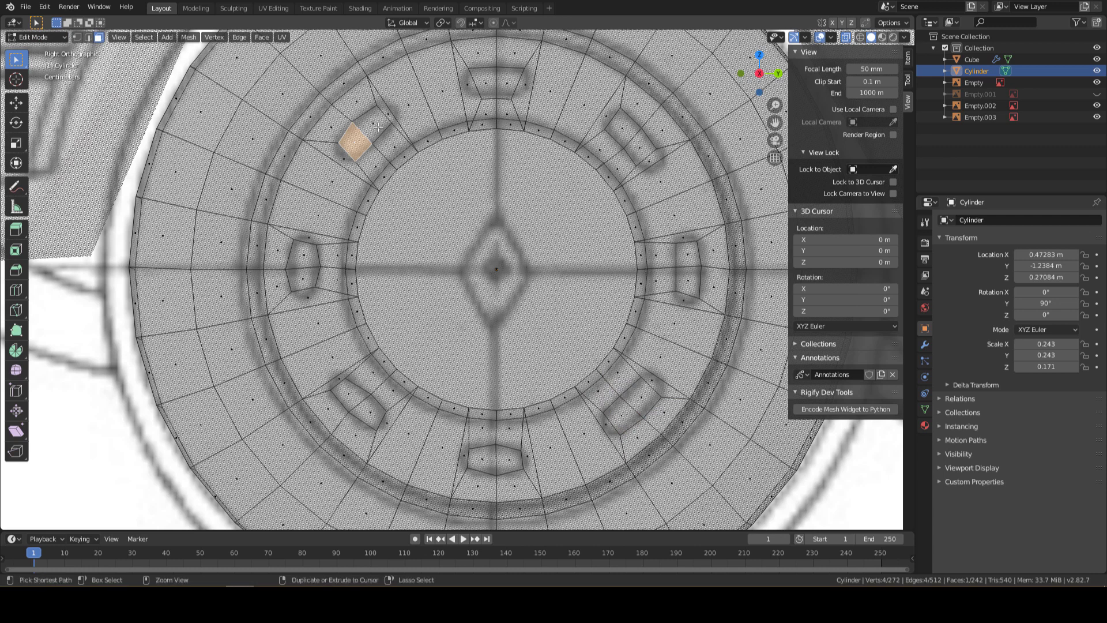
# Select the faces of all eight hubcap slots around the wheel
pyautogui.keyDown('shift'); pyautogui.click(352, 143); pyautogui.keyUp('shift')
pyautogui.keyDown('shift'); pyautogui.click(485, 81); pyautogui.keyUp('shift')
pyautogui.keyDown('shift'); pyautogui.click(509, 81); pyautogui.keyUp('shift')
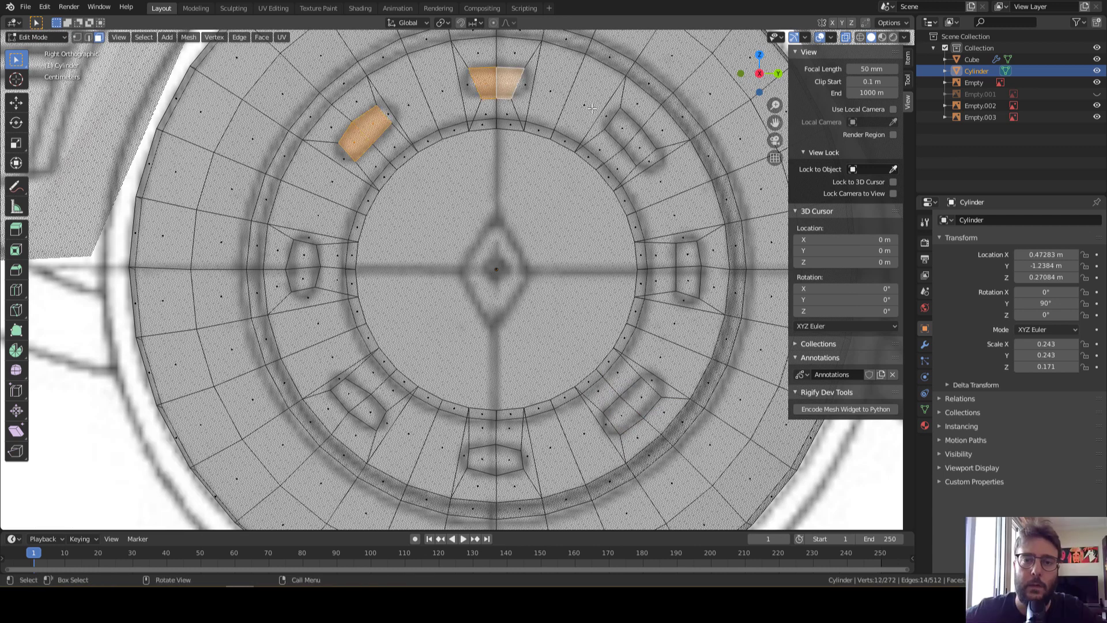
pyautogui.keyDown('shift'); pyautogui.click(625, 133); pyautogui.keyUp('shift')
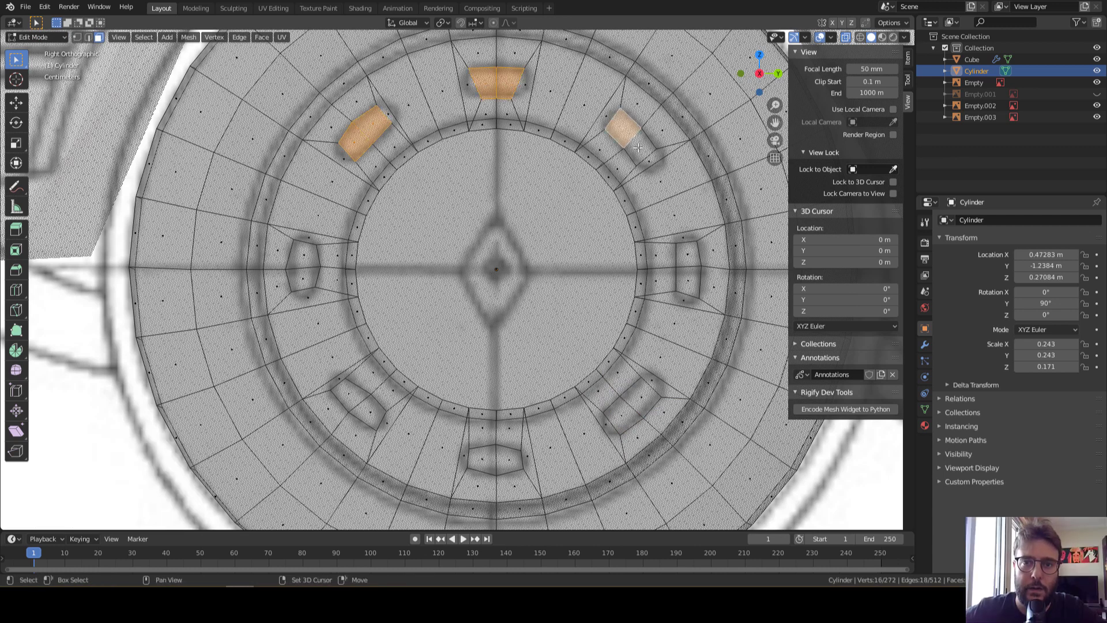
pyautogui.keyDown('shift'); pyautogui.click(688, 254); pyautogui.keyUp('shift')
pyautogui.keyDown('shift'); pyautogui.click(687, 282); pyautogui.keyUp('shift')
pyautogui.keyDown('shift'); pyautogui.click(645, 397); pyautogui.keyUp('shift')
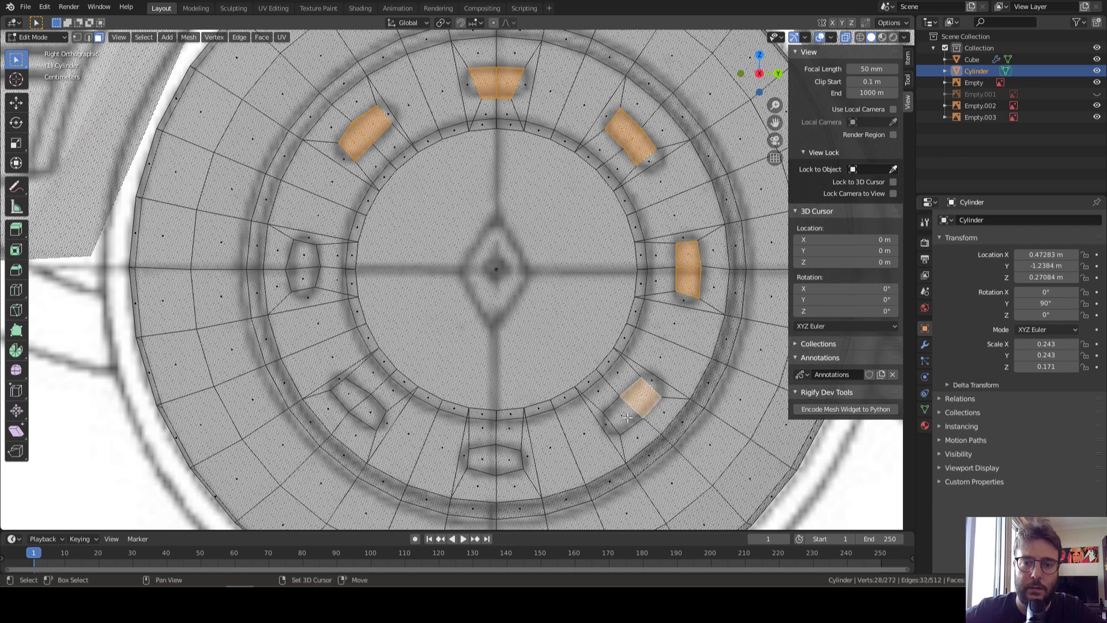
pyautogui.keyDown('shift'); pyautogui.click(620, 416); pyautogui.keyUp('shift')
pyautogui.keyDown('shift'); pyautogui.click(504, 462); pyautogui.keyUp('shift')
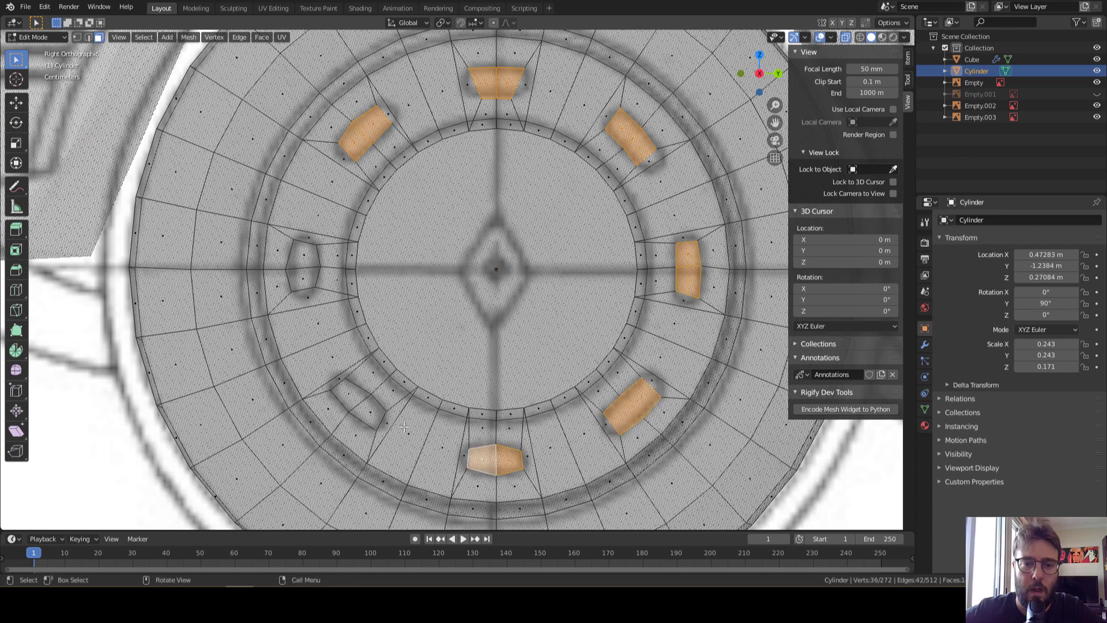
pyautogui.keyDown('shift'); pyautogui.click(369, 412); pyautogui.keyUp('shift')
pyautogui.keyDown('shift'); pyautogui.click(348, 395); pyautogui.keyUp('shift')
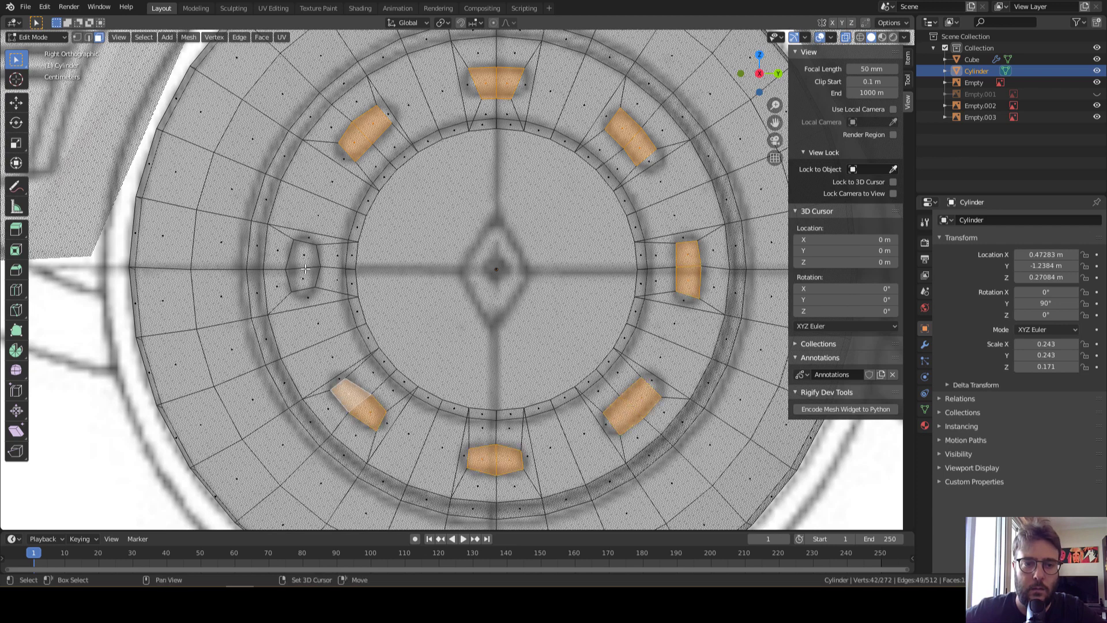
pyautogui.keyDown('shift'); pyautogui.click(305, 278); pyautogui.keyUp('shift')
pyautogui.keyDown('shift'); pyautogui.click(305, 253); pyautogui.keyUp('shift')
# Extrude the selected slot faces 0.0273 m inward along their normals
pyautogui.scroll(-5, 305, 268)
pyautogui.moveTo(305, 268)
pyautogui.mouseDown(button='middle')
pyautogui.moveTo(559, 316)
pyautogui.moveTo(454, 314)
pyautogui.moveTo(546, 290)
pyautogui.mouseUp(button='middle')
pyautogui.scroll(-5, 559, 316)
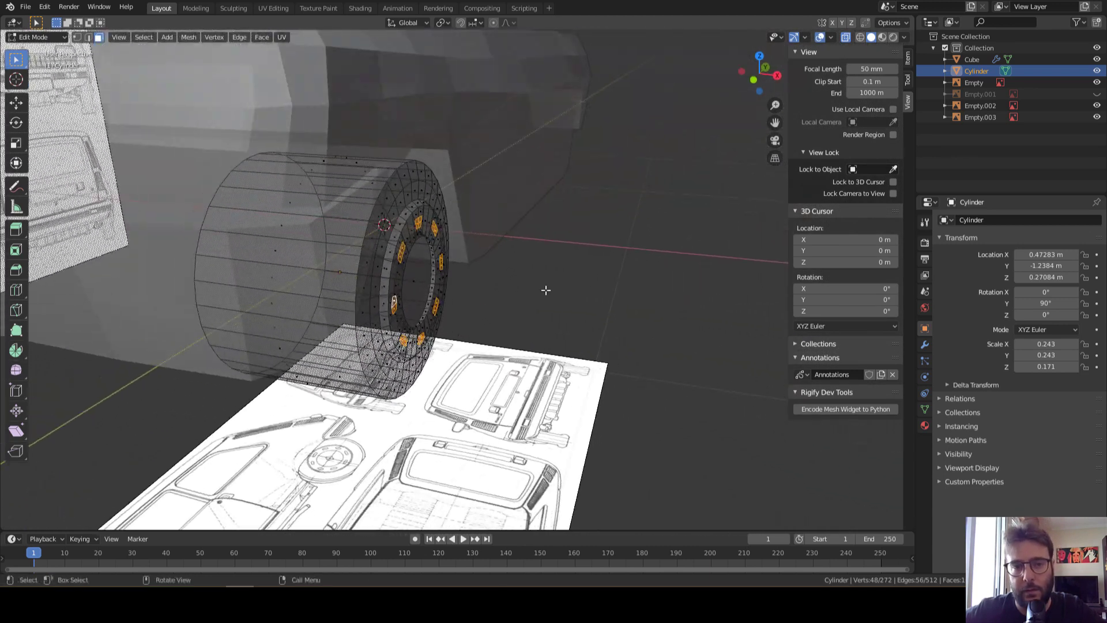
pyautogui.press('e')
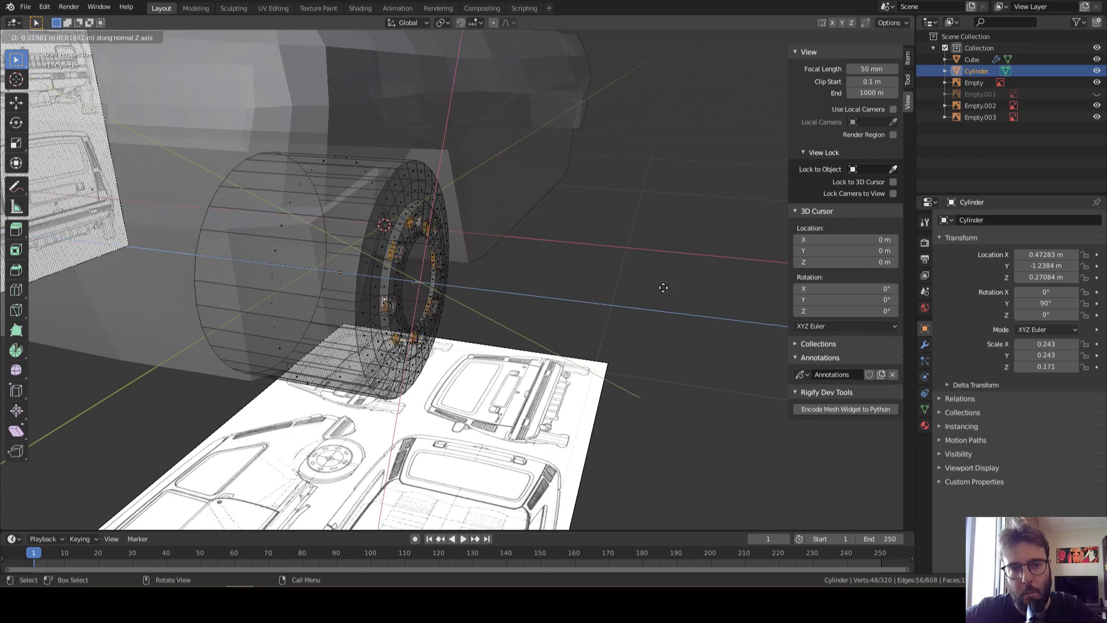
pyautogui.click(663, 287)
# Turn off X-ray, clear the selection and inspect the recessed slots in solid view
pyautogui.moveTo(663, 287)
pyautogui.mouseDown(button='middle')
pyautogui.moveTo(600, 313)
pyautogui.moveTo(617, 292)
pyautogui.moveTo(425, 273)
pyautogui.moveTo(519, 271)
pyautogui.moveTo(795, 46)
pyautogui.mouseUp(button='middle')
pyautogui.scroll(3, 617, 292)
pyautogui.click(761, 73)
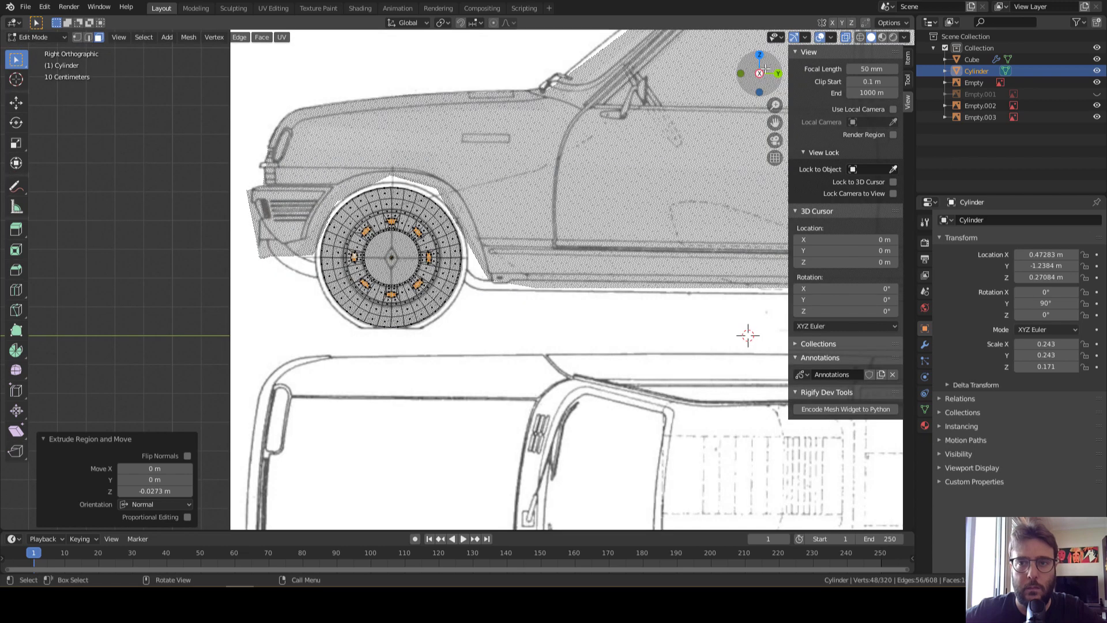
pyautogui.click(846, 37)
pyautogui.click(238, 223)
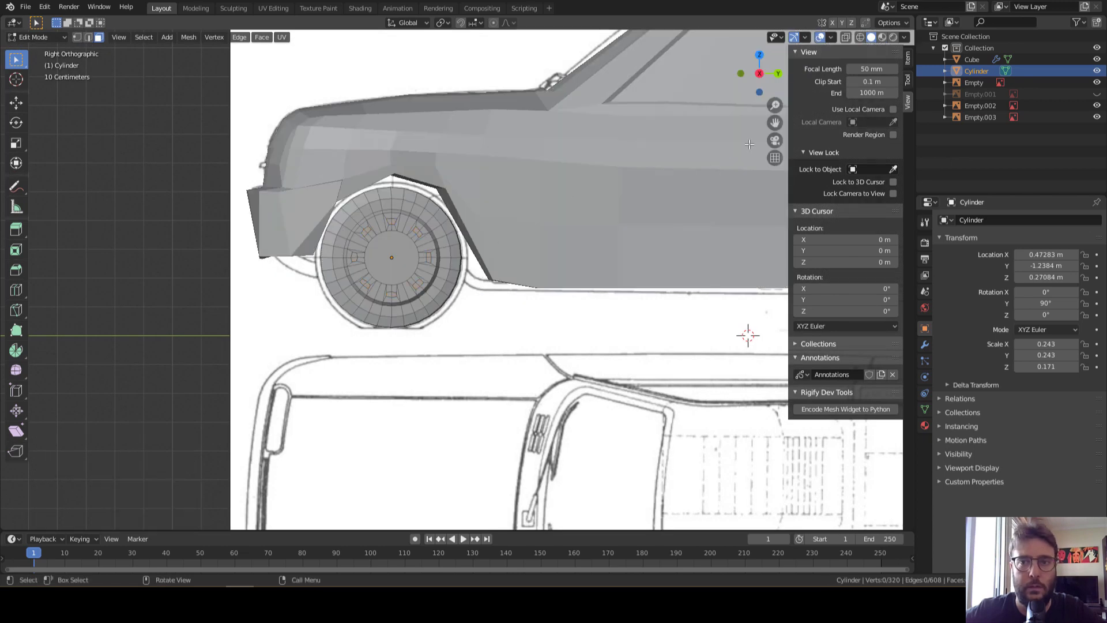
pyautogui.moveTo(748, 144); pyautogui.dragTo(388, 336, button='middle')
pyautogui.moveTo(496, 297)
pyautogui.mouseDown(button='middle')
pyautogui.moveTo(450, 209)
pyautogui.moveTo(369, 248)
pyautogui.mouseUp(button='middle')
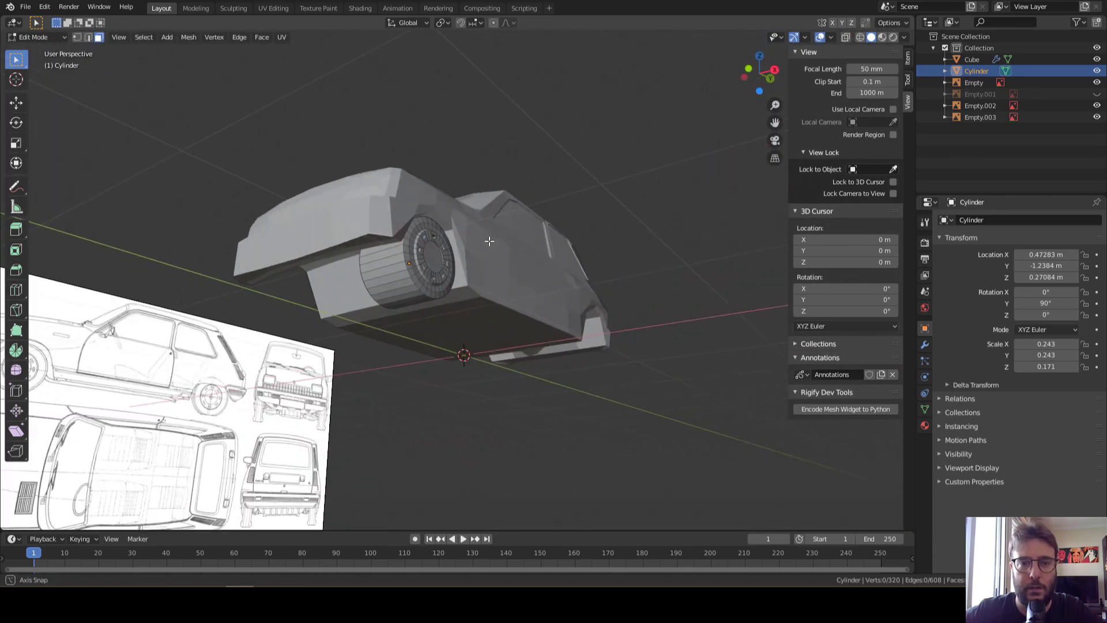
pyautogui.scroll(2, 363, 253)
pyautogui.scroll(2, 359, 256)
# Add an edge loop near one tire edge and scale it up to 1.021
pyautogui.hotkey('ctrl', 'r')
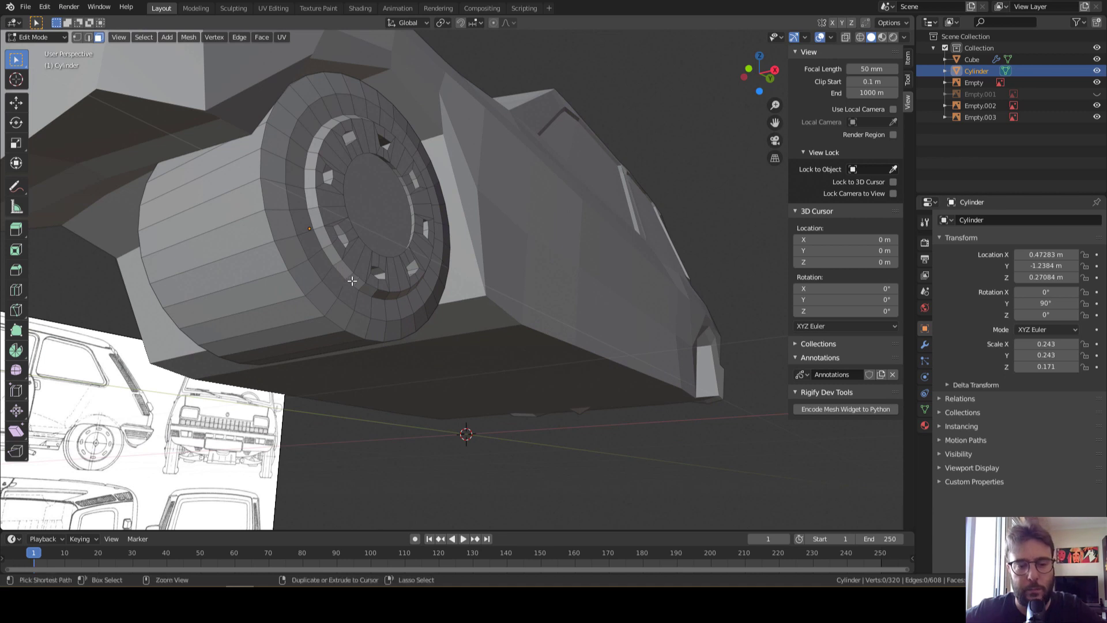
pyautogui.click(293, 304)
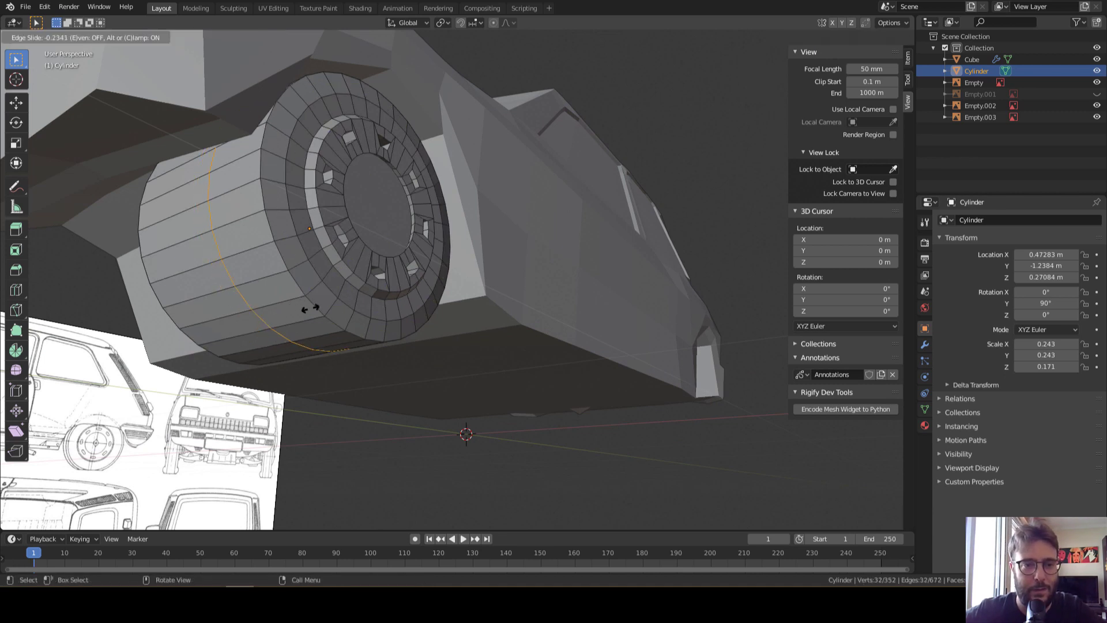
pyautogui.click(354, 312)
pyautogui.press('s')
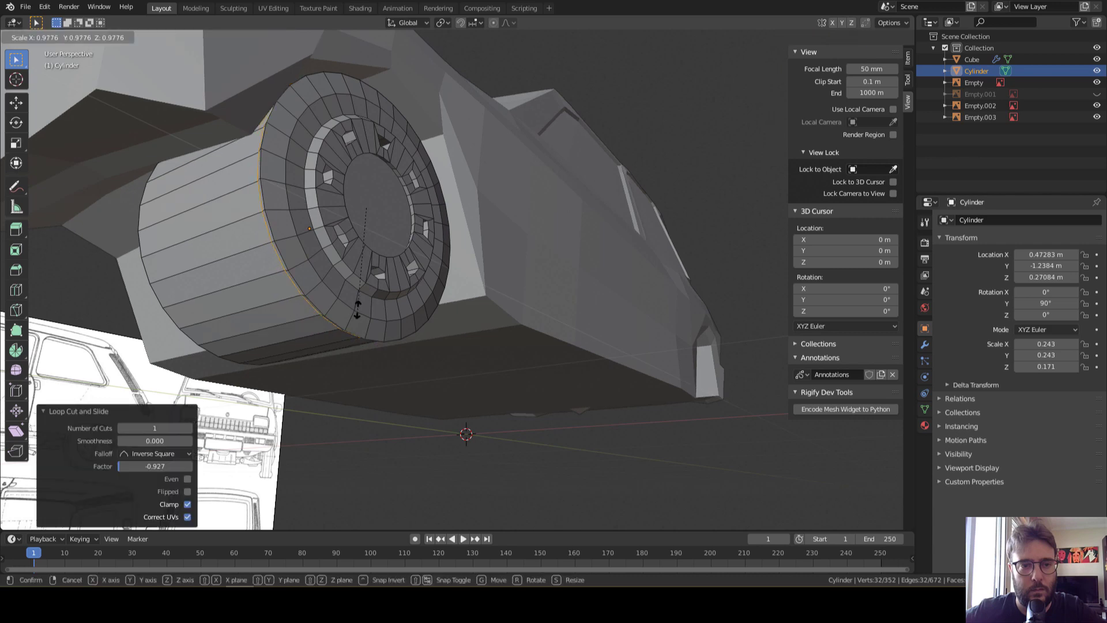
pyautogui.click(353, 314)
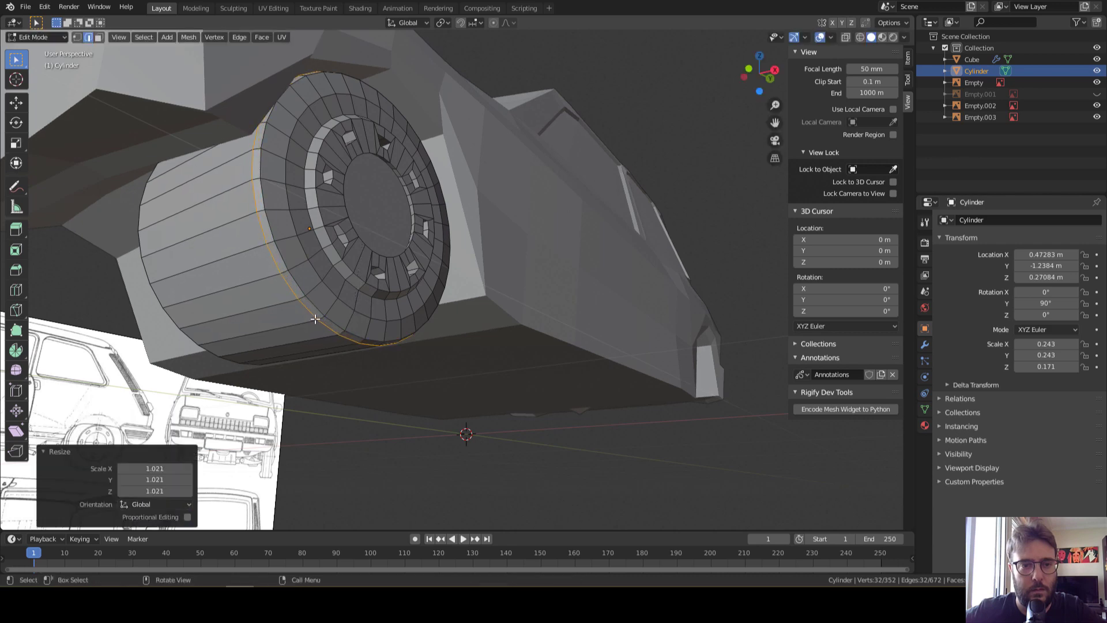
pyautogui.moveTo(246, 318); pyautogui.dragTo(283, 278, button='middle')
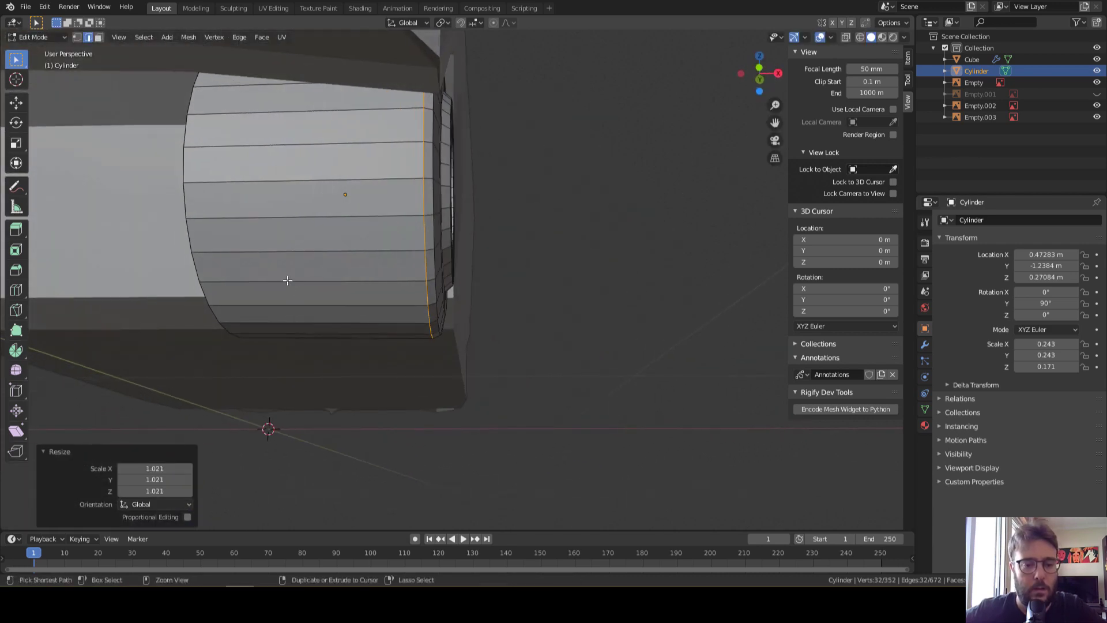
# Add a loop near the tire's inner edge and scale it up to 1.039
pyautogui.hotkey('ctrl', 'r')
pyautogui.click(248, 276)
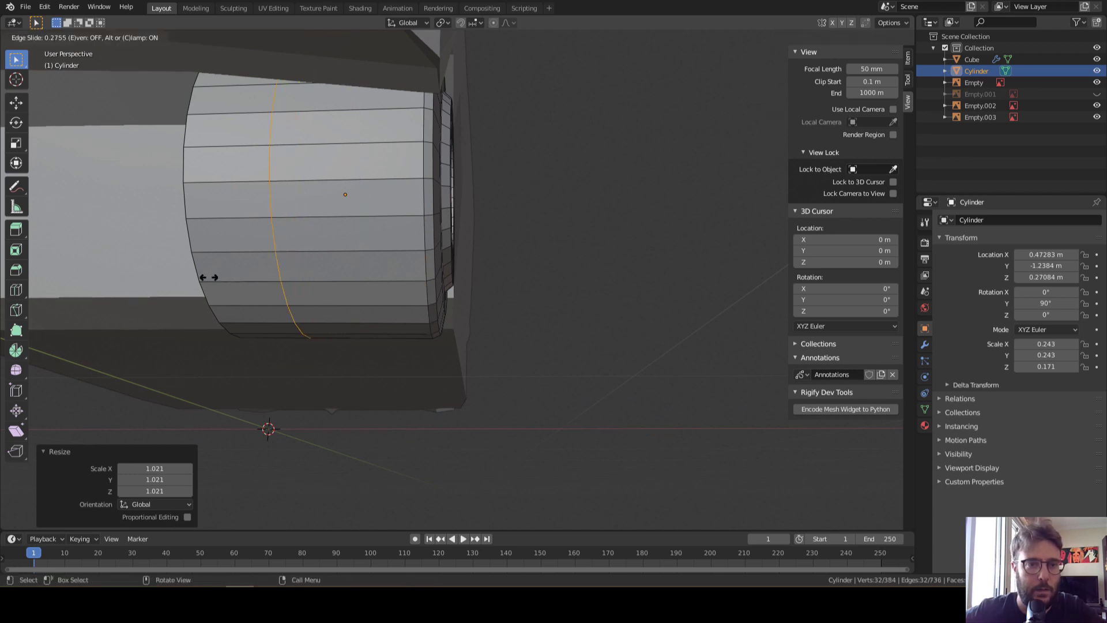
pyautogui.click(138, 268)
pyautogui.press('s')
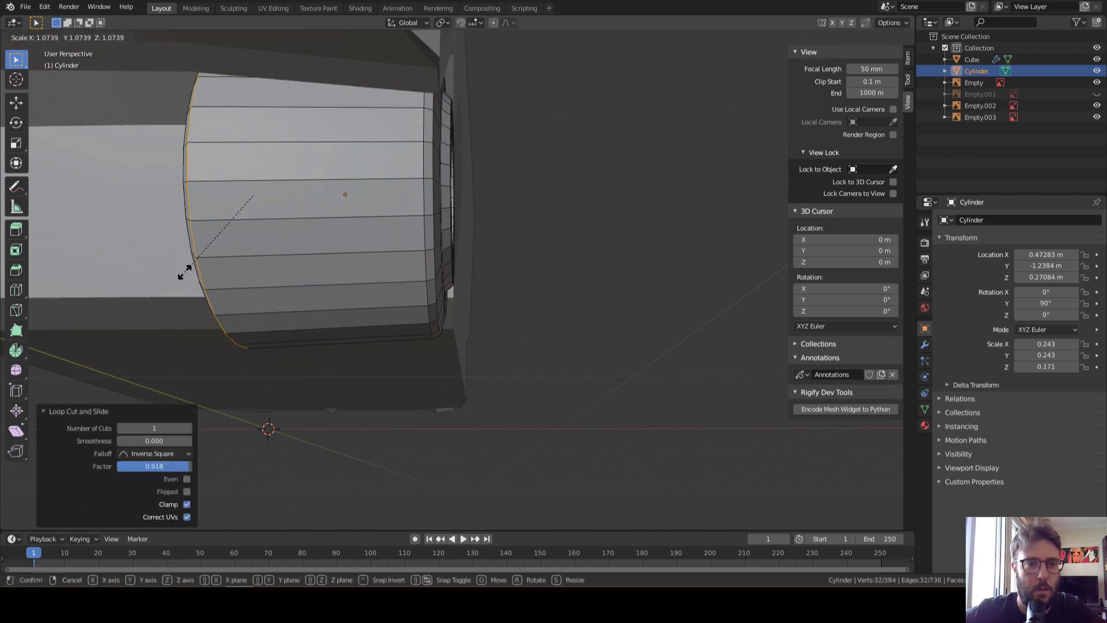
pyautogui.click(188, 270)
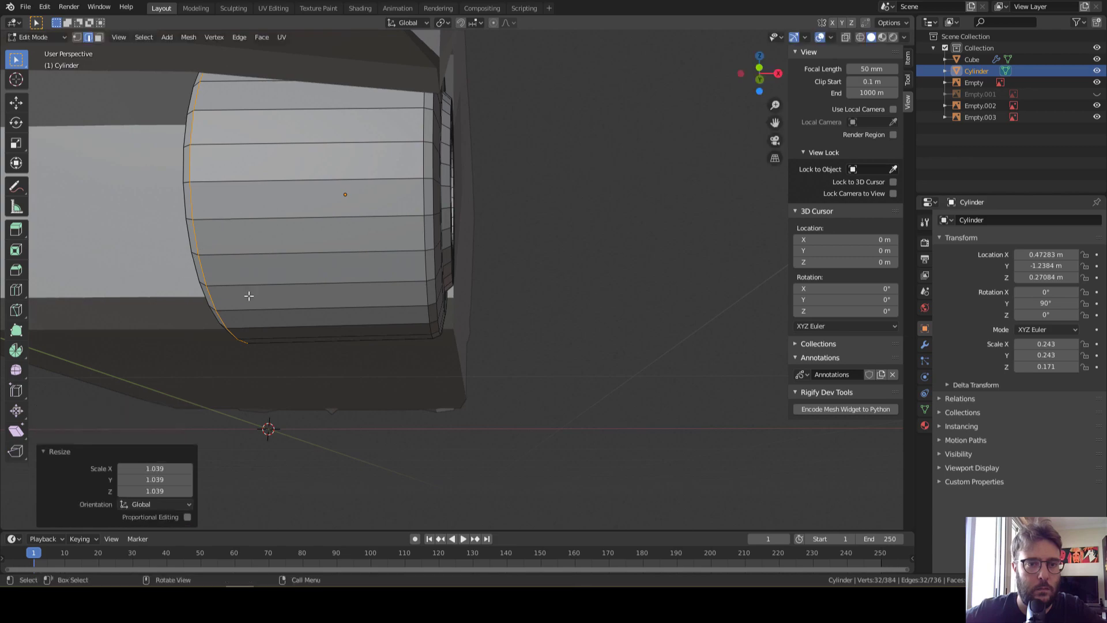
pyautogui.moveTo(248, 297)
pyautogui.mouseDown(button='middle')
pyautogui.moveTo(291, 309)
pyautogui.moveTo(189, 288)
pyautogui.moveTo(442, 293)
pyautogui.moveTo(405, 281)
pyautogui.moveTo(433, 317)
pyautogui.mouseUp(button='middle')
# In Object Mode, duplicate the wheel along Y into the rear wheel arch
pyautogui.press('Tab')
pyautogui.scroll(-5, 384, 271)
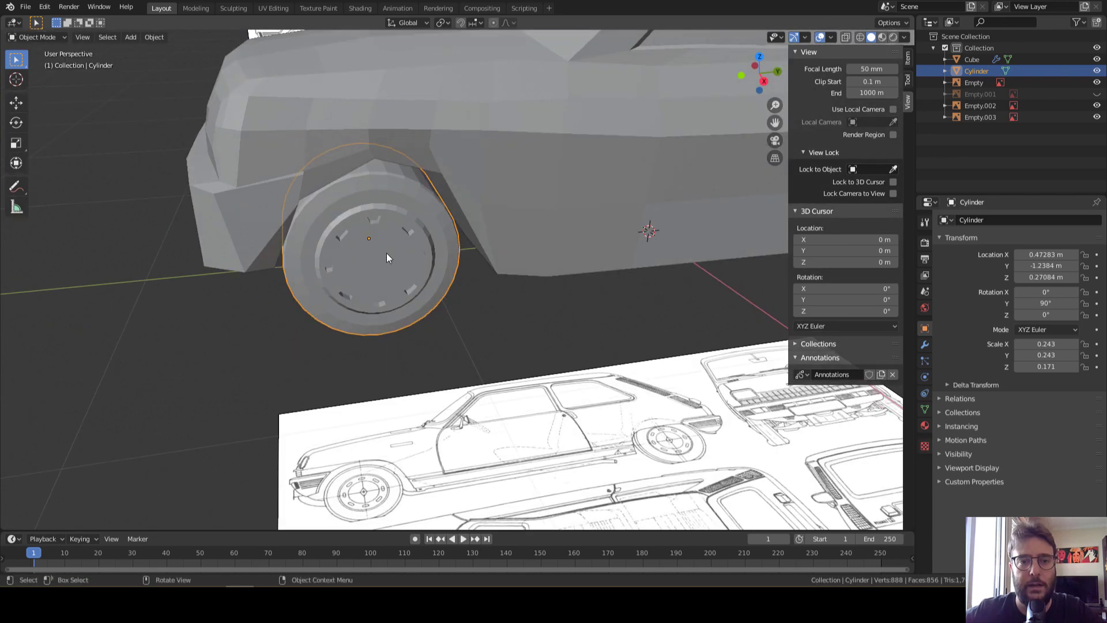
pyautogui.moveTo(386, 253); pyautogui.dragTo(438, 244, button='middle')
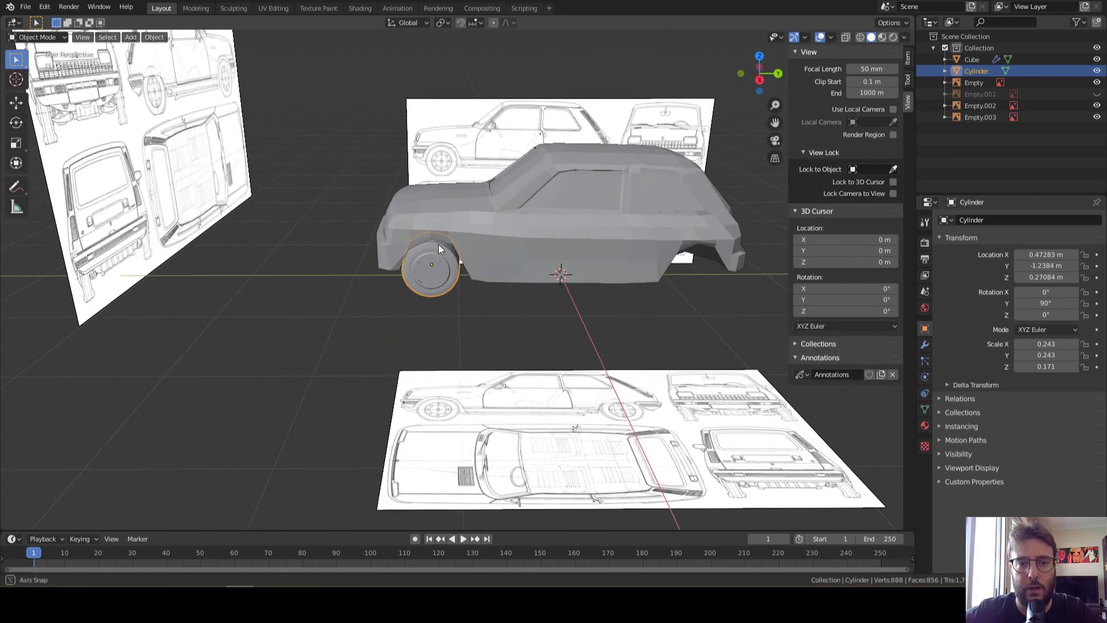
pyautogui.hotkey('shift', 'd')
pyautogui.press('y')
pyautogui.click(707, 271)
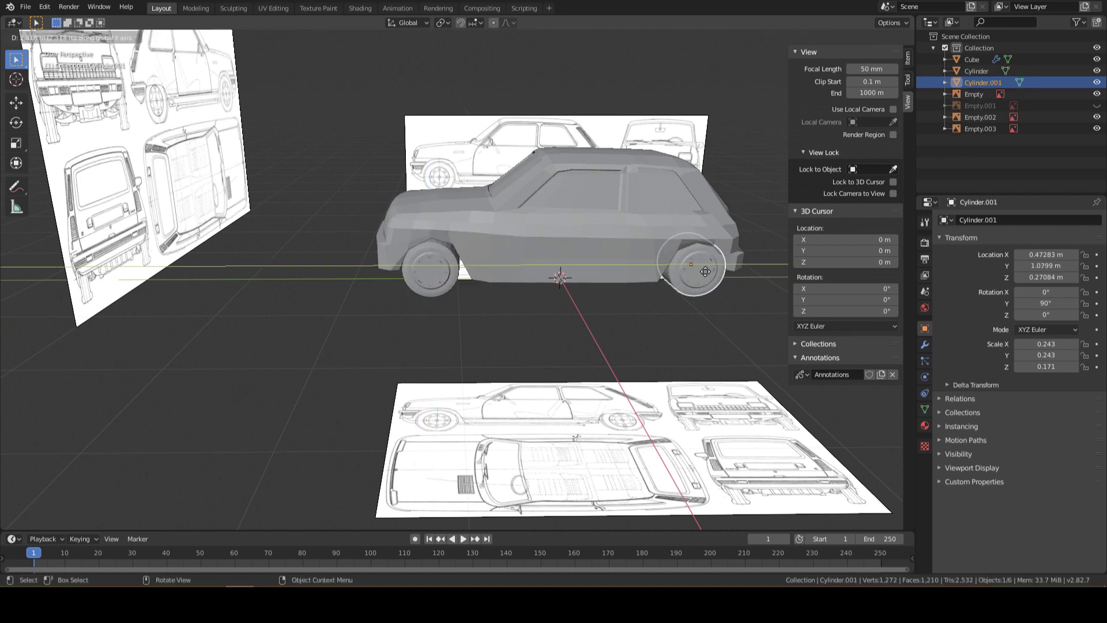
pyautogui.scroll(-3, 706, 271)
# Duplicate both wheels along X to the car's other side and set Scale X to 0.243
pyautogui.keyDown('shift'); pyautogui.click(441, 277); pyautogui.keyUp('shift')
pyautogui.moveTo(442, 277); pyautogui.dragTo(533, 346, button='middle')
pyautogui.hotkey('shift', 'd')
pyautogui.press('x')
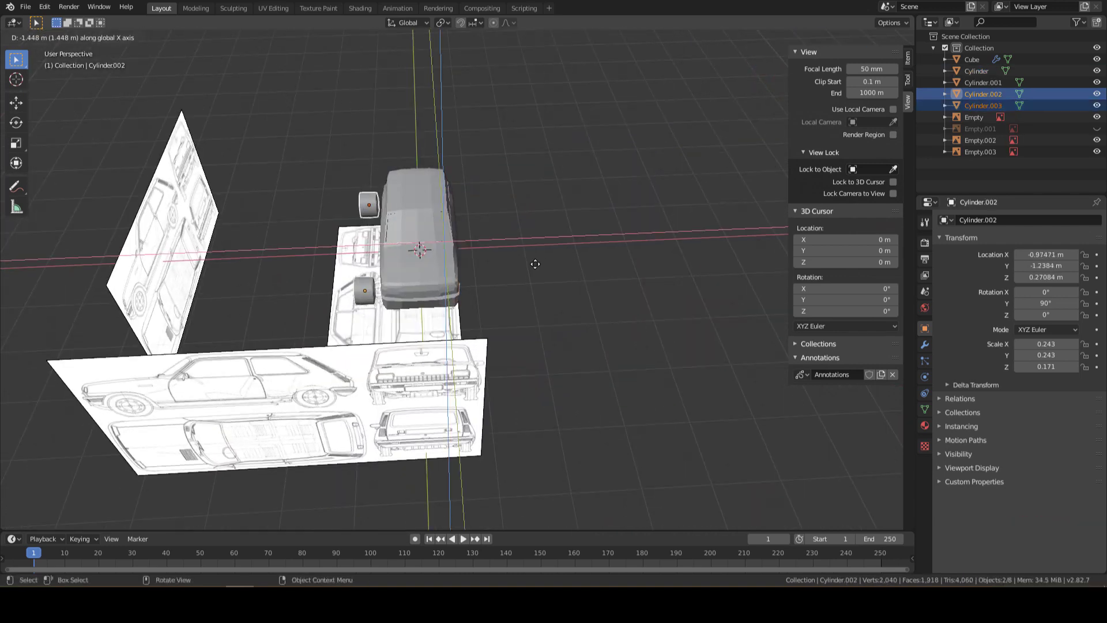
pyautogui.click(539, 261)
pyautogui.moveTo(538, 262)
pyautogui.mouseDown(button='middle')
pyautogui.moveTo(568, 235)
pyautogui.moveTo(655, 299)
pyautogui.mouseUp(button='middle')
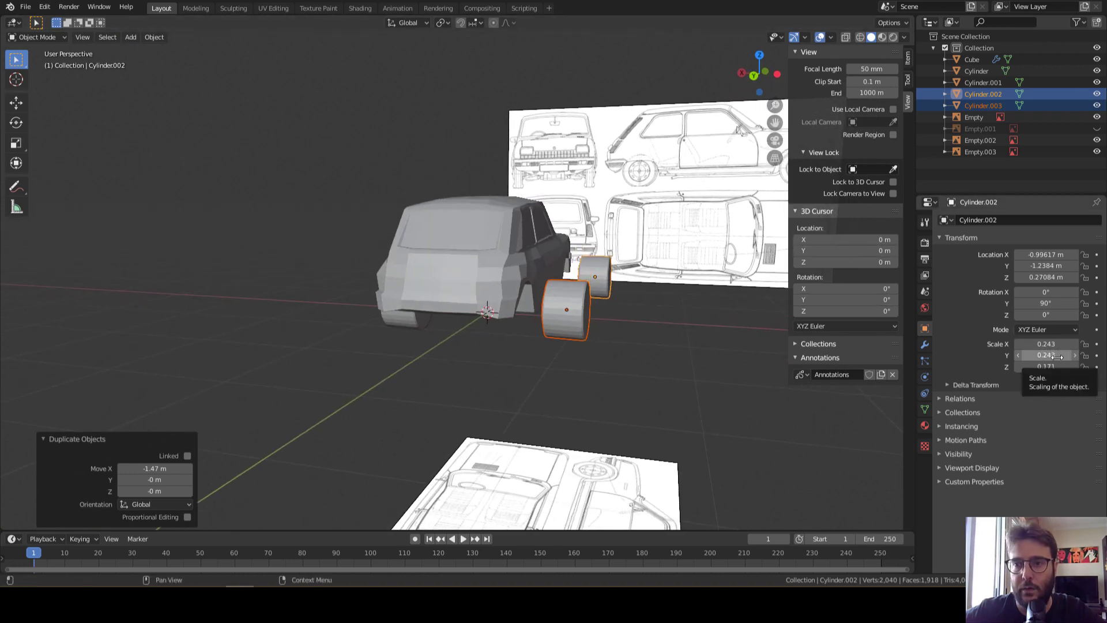
pyautogui.click(1049, 344)
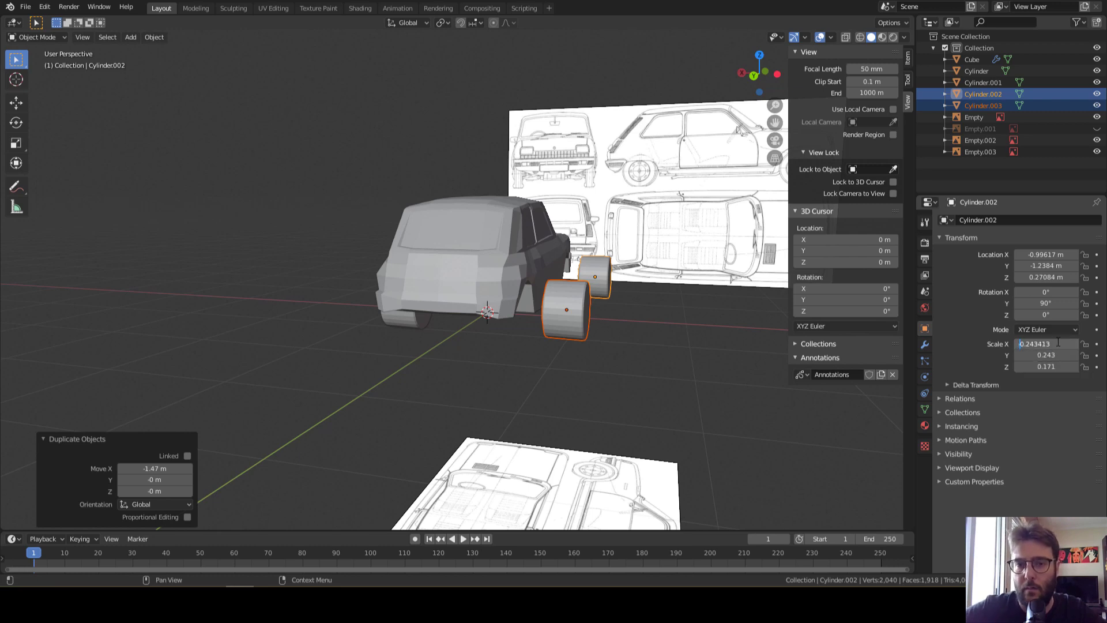
pyautogui.moveTo(790, 245)
pyautogui.mouseDown(button='middle')
pyautogui.moveTo(623, 290)
pyautogui.moveTo(811, 332)
pyautogui.mouseUp(button='middle')
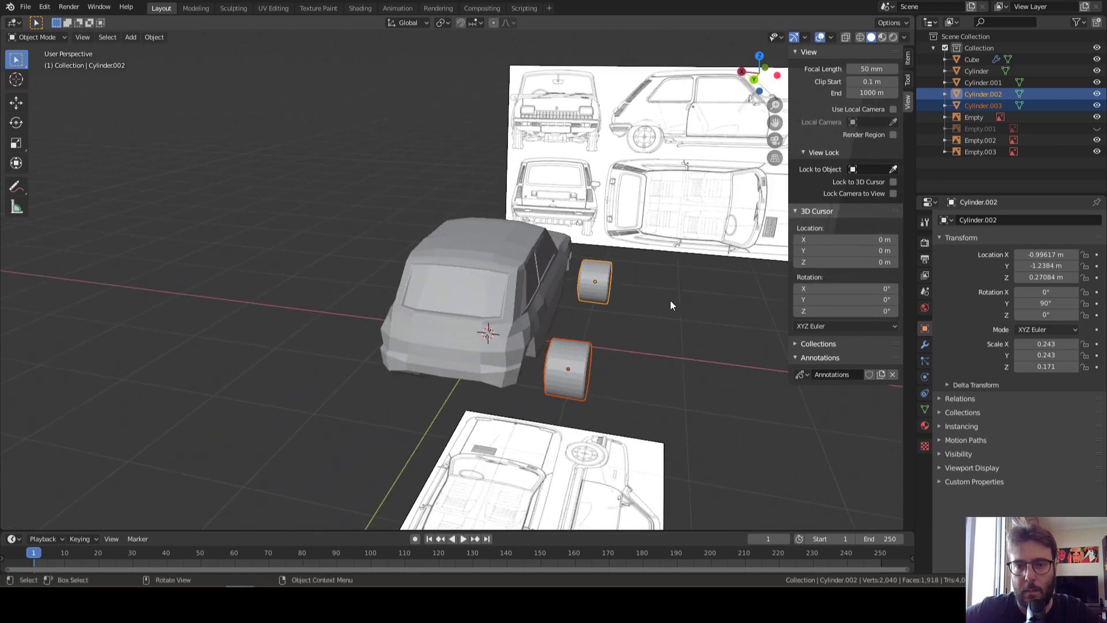
# Select the rear wheel copy and try an X-axis scale, then cancel it
pyautogui.click(583, 285)
pyautogui.moveTo(572, 355); pyautogui.dragTo(626, 327, button='middle')
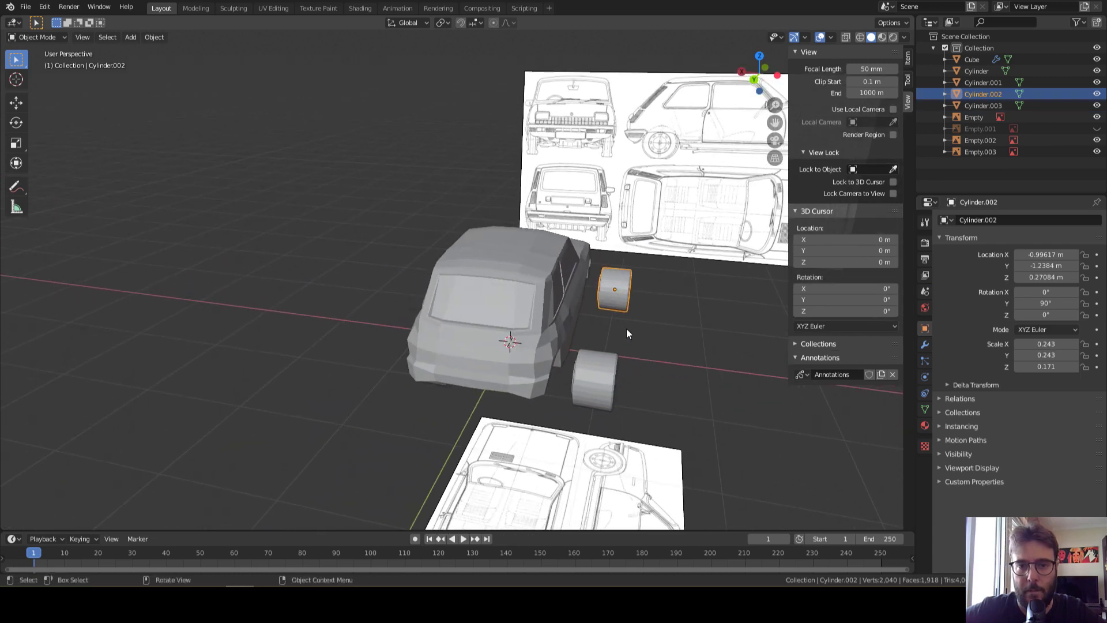
pyautogui.press('s')
pyautogui.press('x')
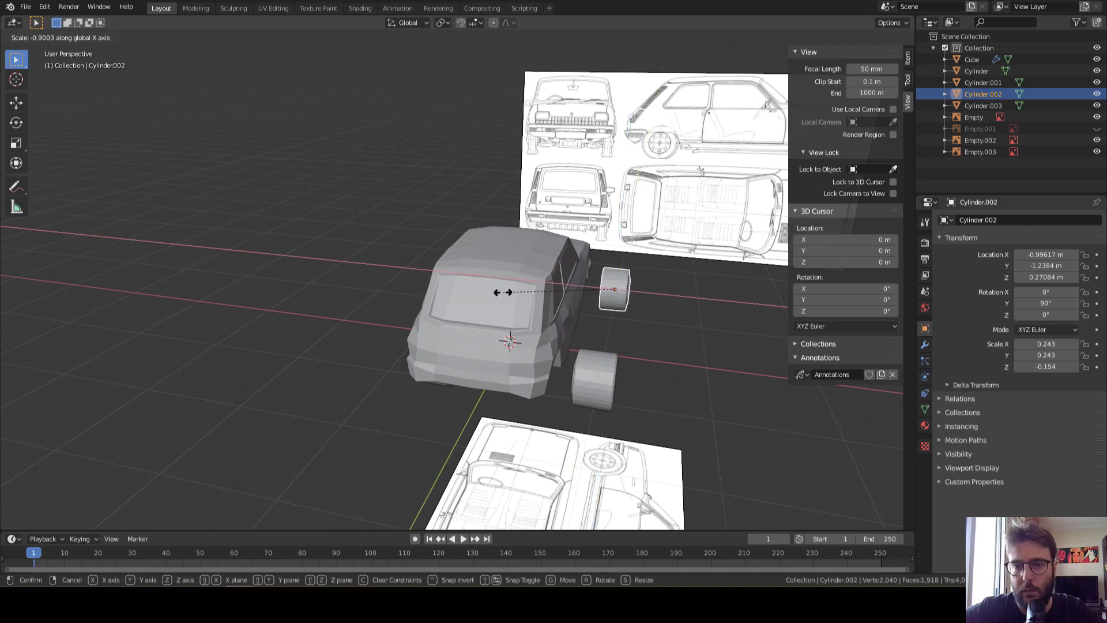
pyautogui.press('Escape')
pyautogui.moveTo(645, 323); pyautogui.dragTo(613, 317, button='middle')
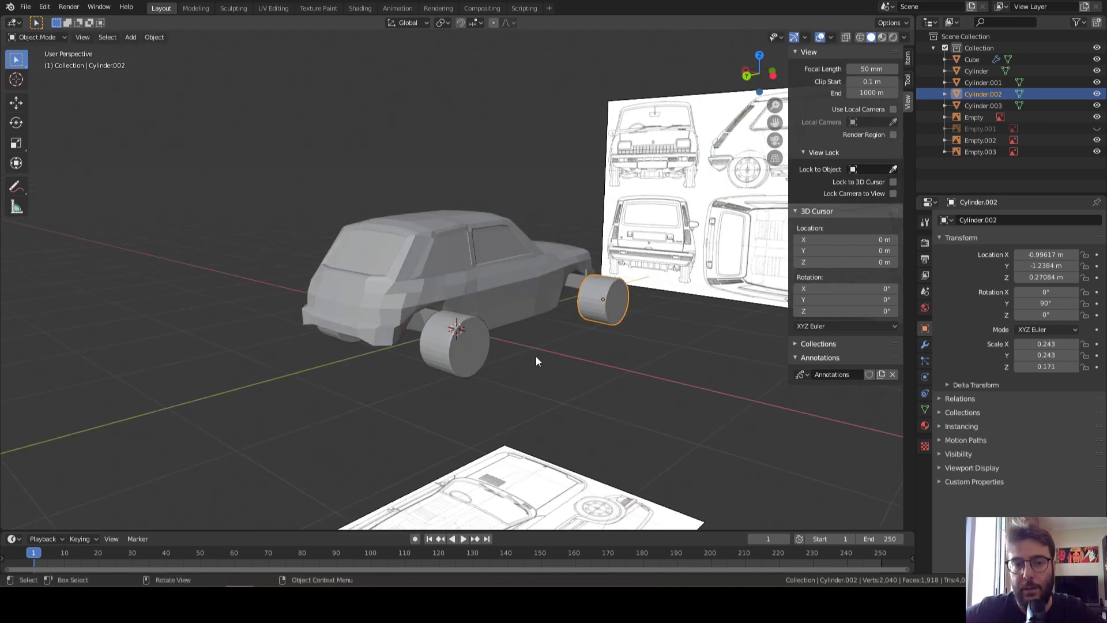
# Negate Scale Z on Cylinder.002 and Cylinder.003 so their hubcaps face outward
pyautogui.keyDown('shift'); pyautogui.click(475, 350); pyautogui.keyUp('shift')
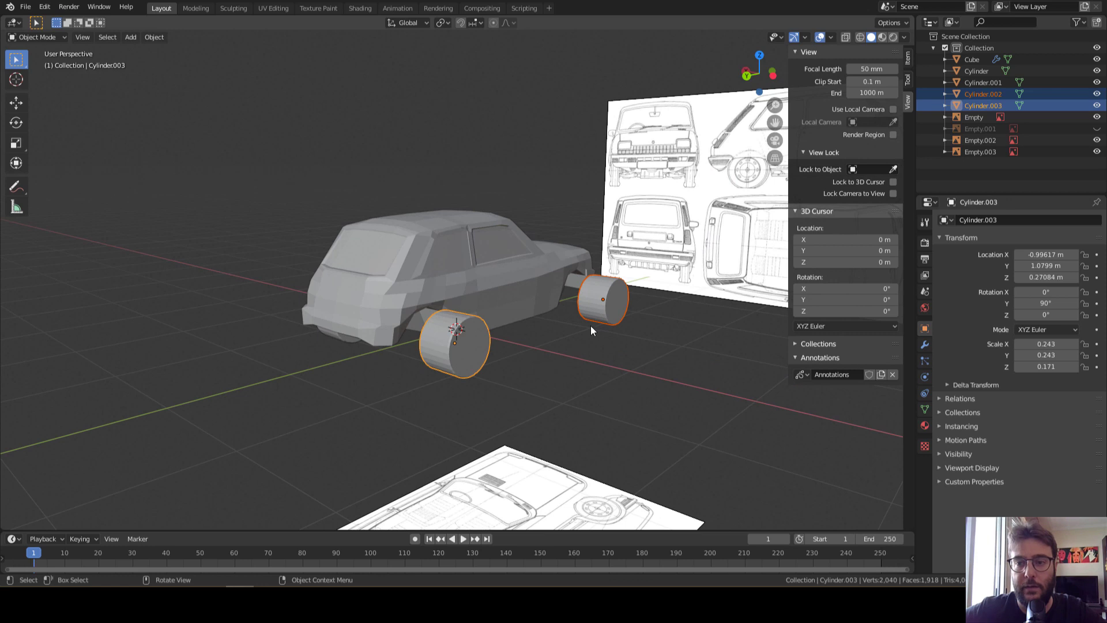
pyautogui.click(1054, 365)
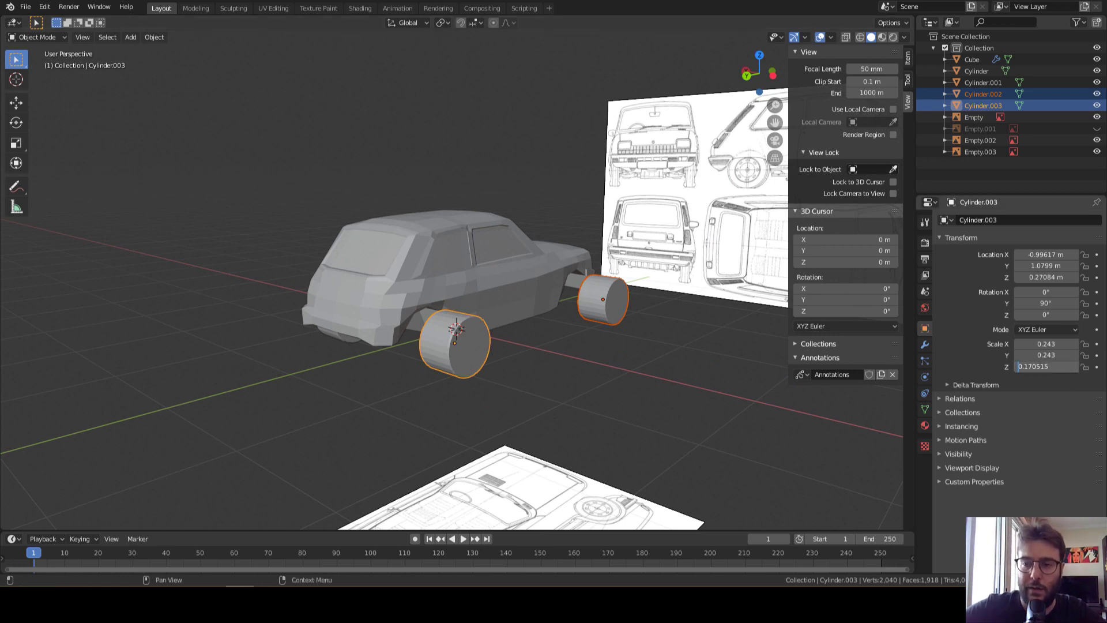
pyautogui.write('-')
pyautogui.press('Return')
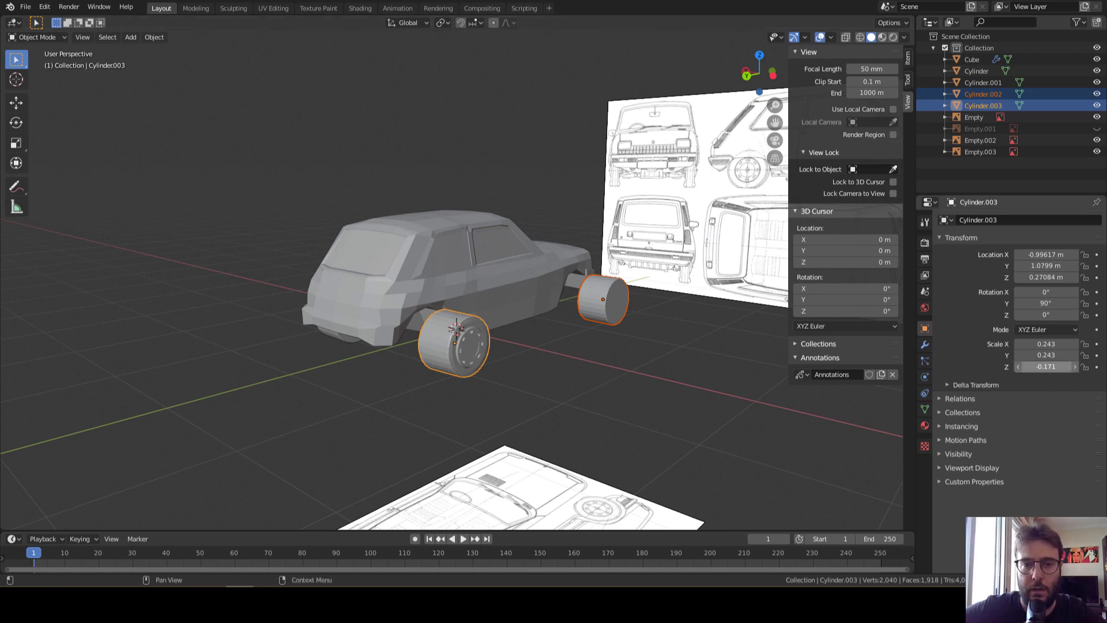
pyautogui.click(645, 337)
pyautogui.click(621, 311)
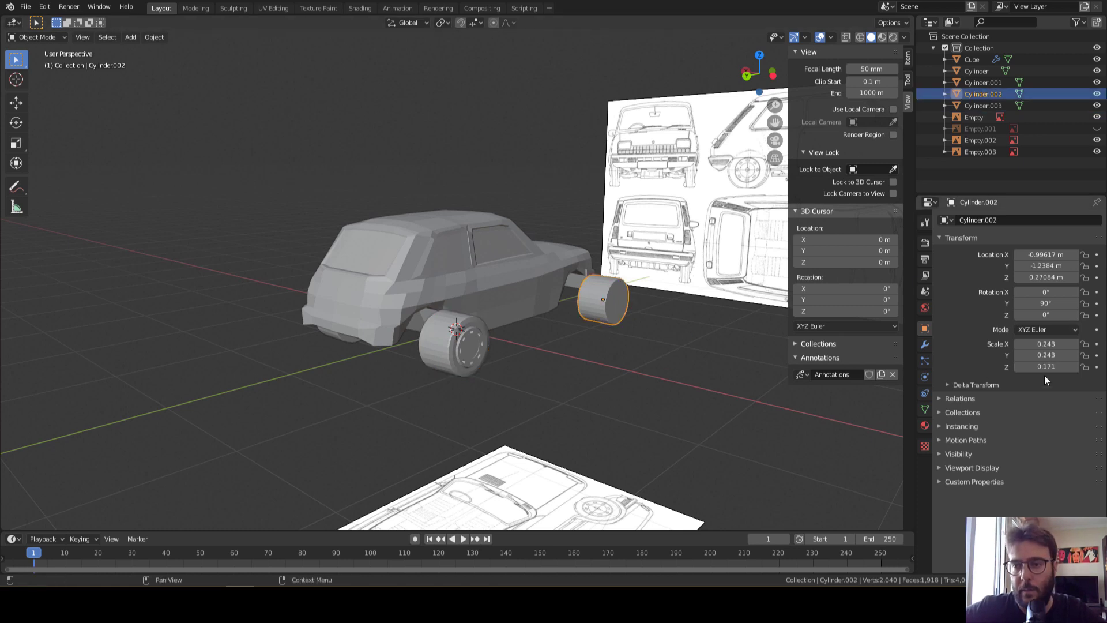
pyautogui.click(1044, 367)
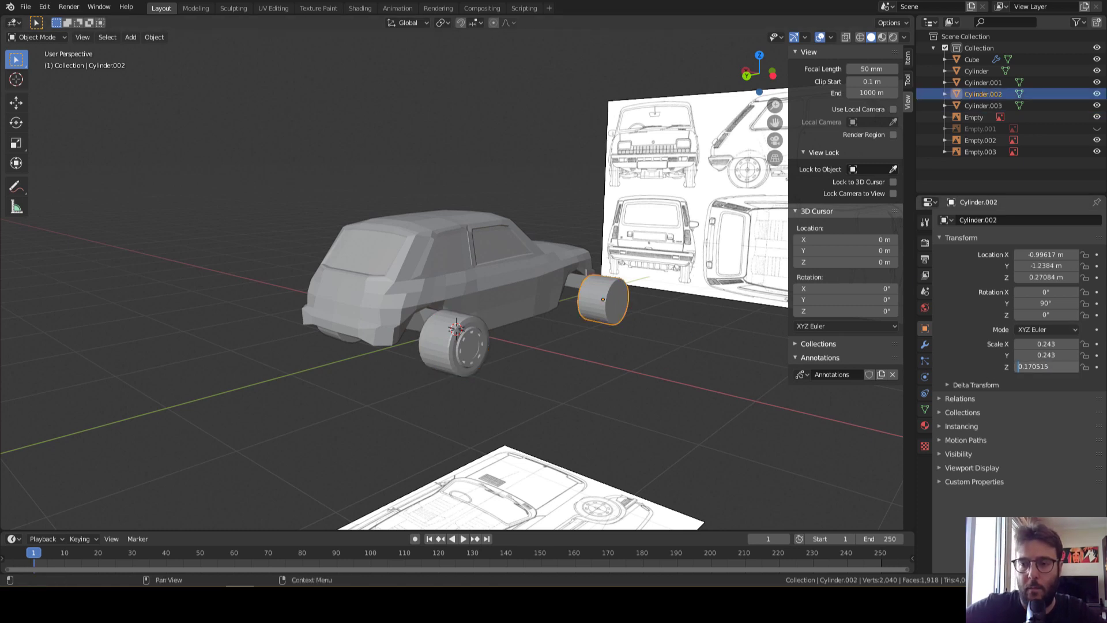
pyautogui.write('-')
pyautogui.press('Return')
# Slide both far-side wheels 0.45 m along X under the car body
pyautogui.click(566, 348)
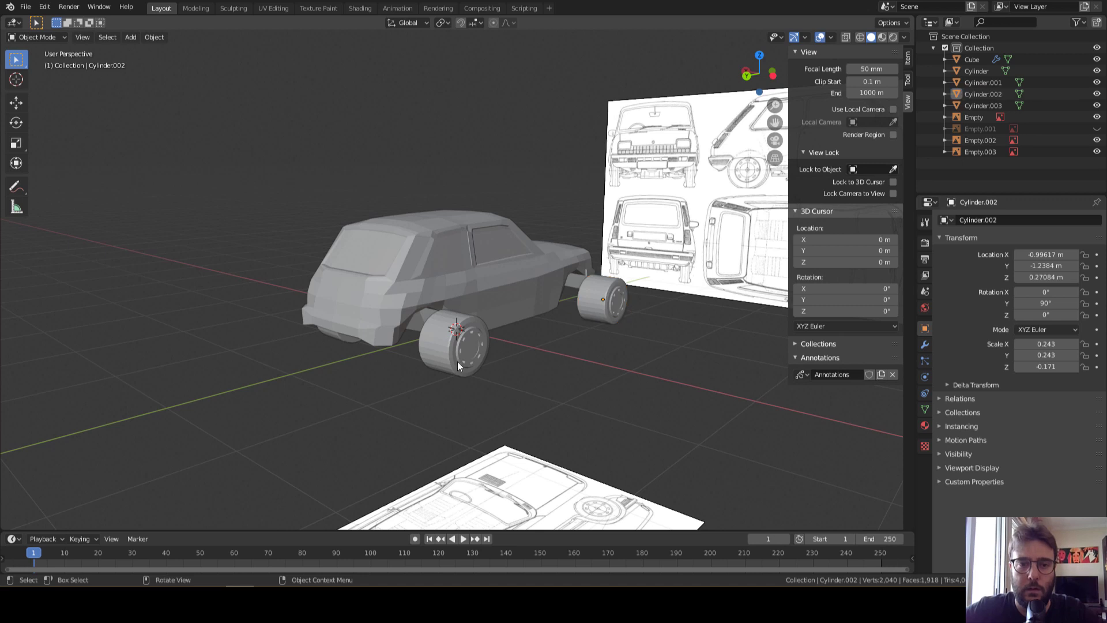
pyautogui.click(458, 362)
pyautogui.keyDown('shift'); pyautogui.click(606, 323); pyautogui.keyUp('shift')
pyautogui.moveTo(606, 322)
pyautogui.mouseDown(button='middle')
pyautogui.moveTo(561, 372)
pyautogui.moveTo(693, 341)
pyautogui.mouseUp(button='middle')
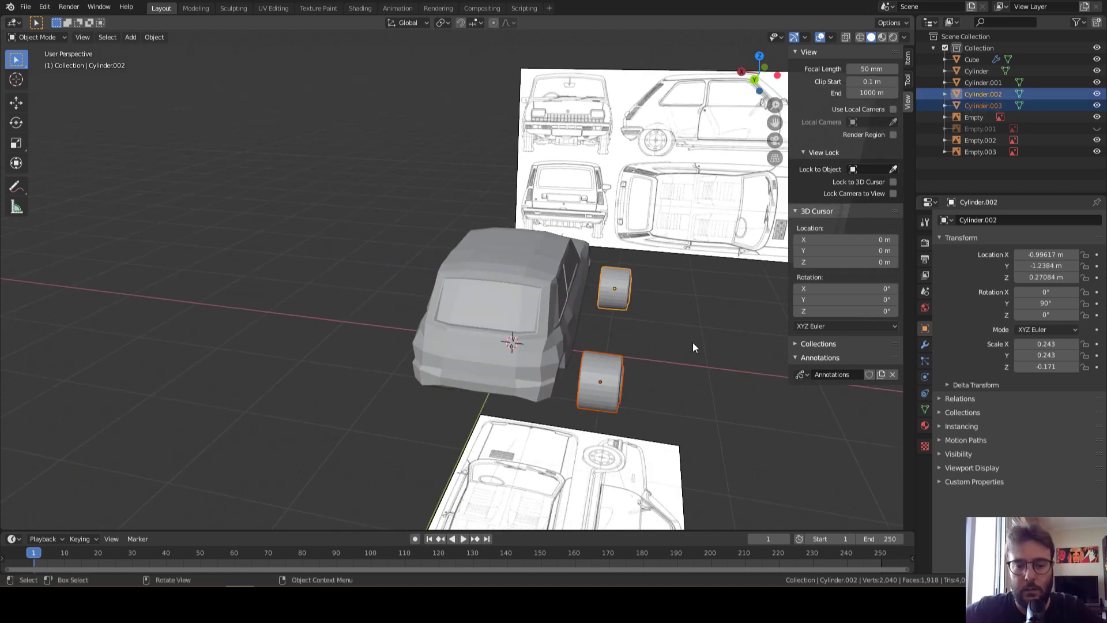
pyautogui.press('g')
pyautogui.press('x')
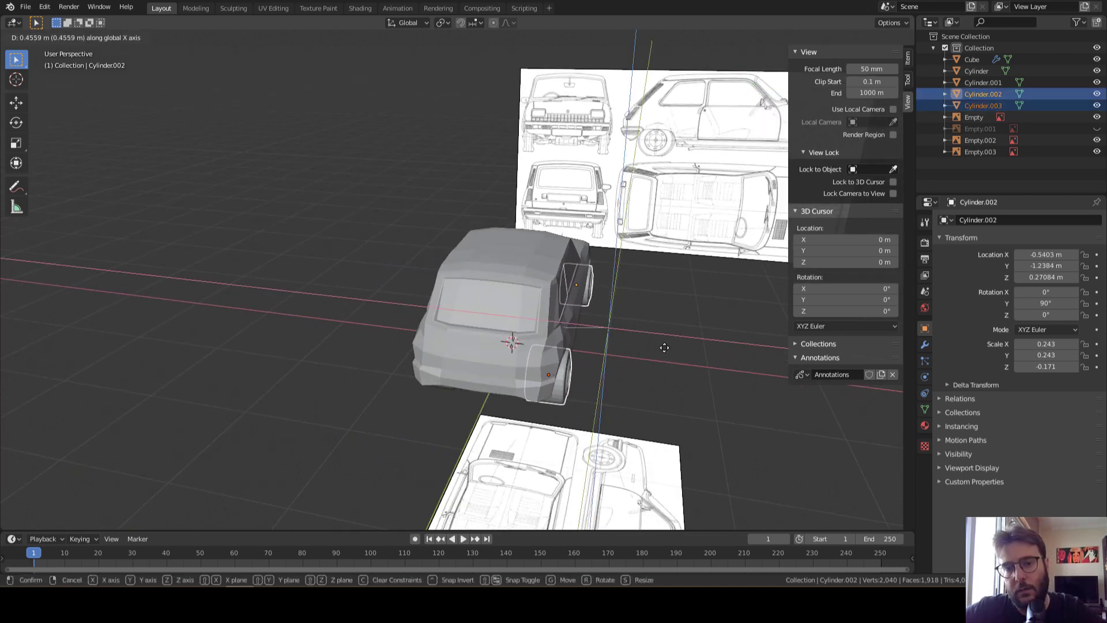
pyautogui.click(665, 347)
pyautogui.moveTo(664, 346)
pyautogui.mouseDown(button='middle')
pyautogui.moveTo(669, 334)
pyautogui.moveTo(694, 333)
pyautogui.moveTo(673, 332)
pyautogui.mouseUp(button='middle')
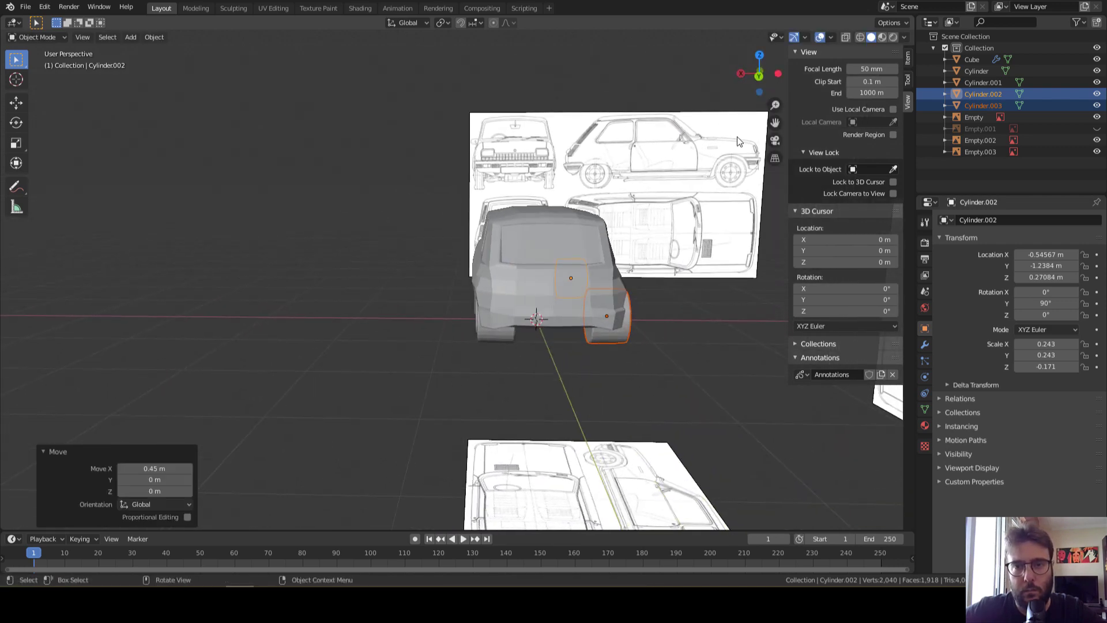
# In Back Orthographic view, shift the rear wheel 0.00718 m along X to sit flush
pyautogui.click(759, 79)
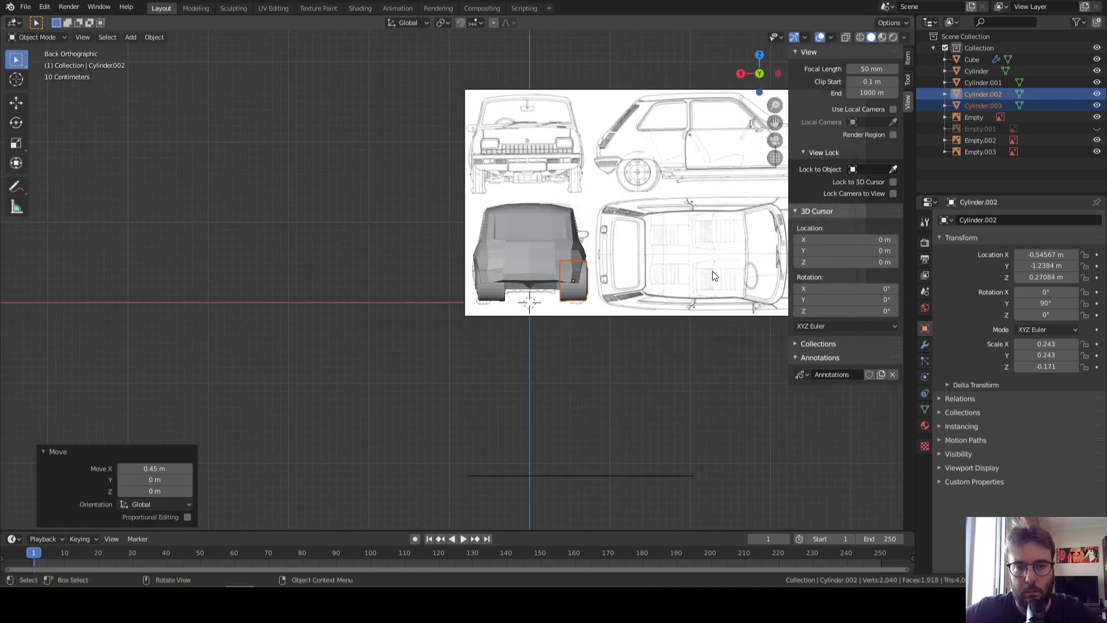
pyautogui.press('g')
pyautogui.press('x')
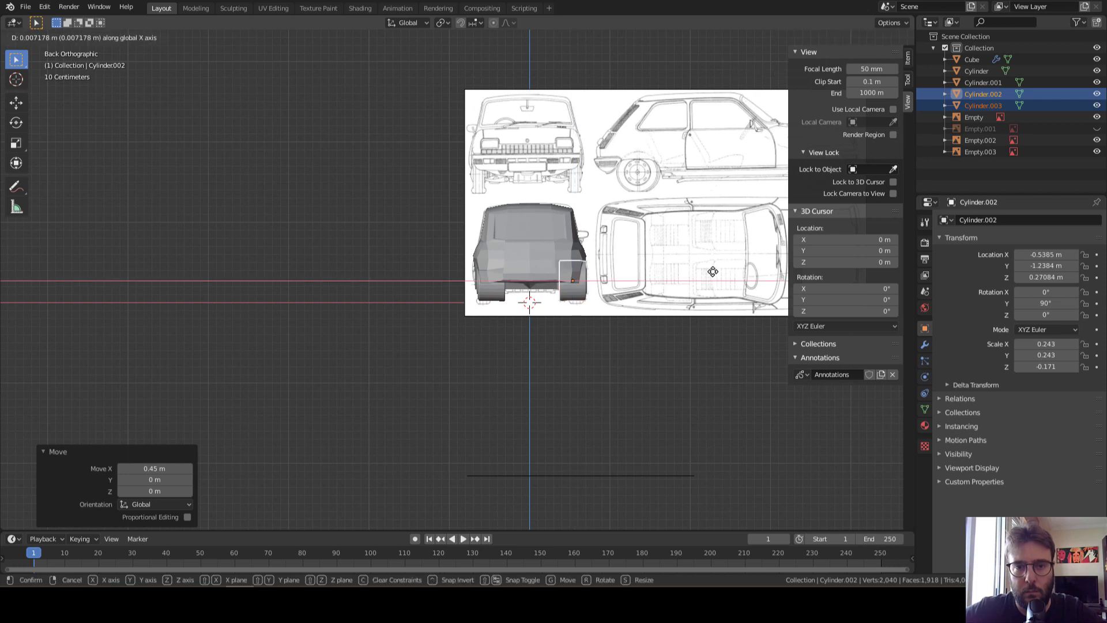
pyautogui.click(713, 271)
pyautogui.scroll(3, 677, 310)
pyautogui.scroll(2, 648, 317)
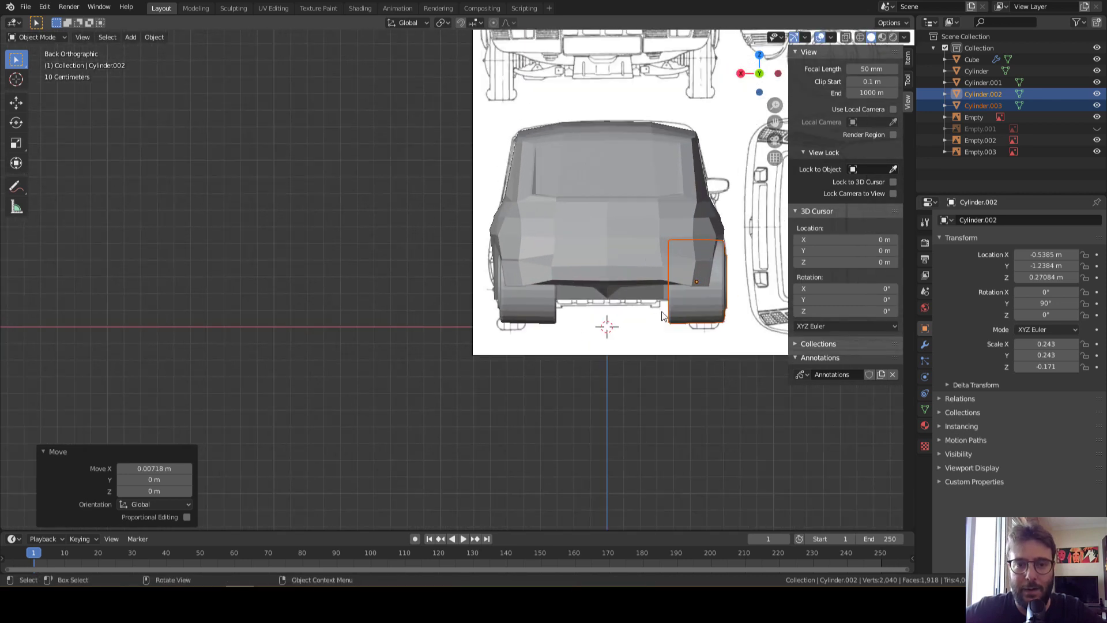
pyautogui.keyDown('shift'); pyautogui.moveTo(666, 307); pyautogui.dragTo(505, 320, button='middle'); pyautogui.keyUp('shift')
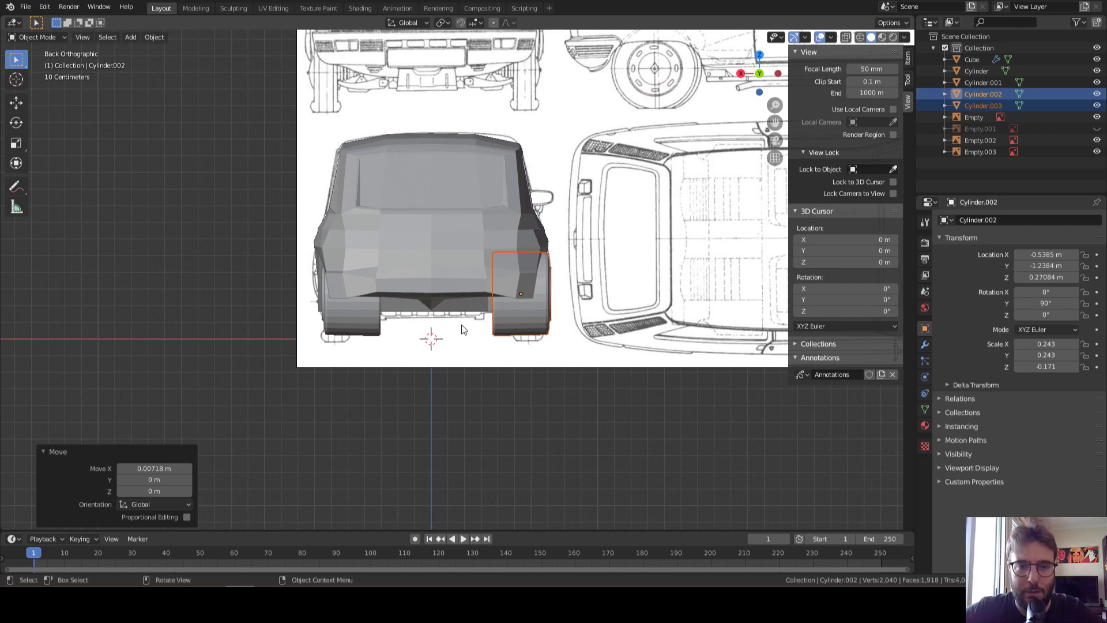
# Select all four wheel cylinders and scale them to 0.667 width along X
pyautogui.keyDown('shift'); pyautogui.click(358, 324); pyautogui.keyUp('shift')
pyautogui.moveTo(358, 325); pyautogui.dragTo(402, 332, button='middle')
pyautogui.keyDown('shift'); pyautogui.click(404, 340); pyautogui.keyUp('shift')
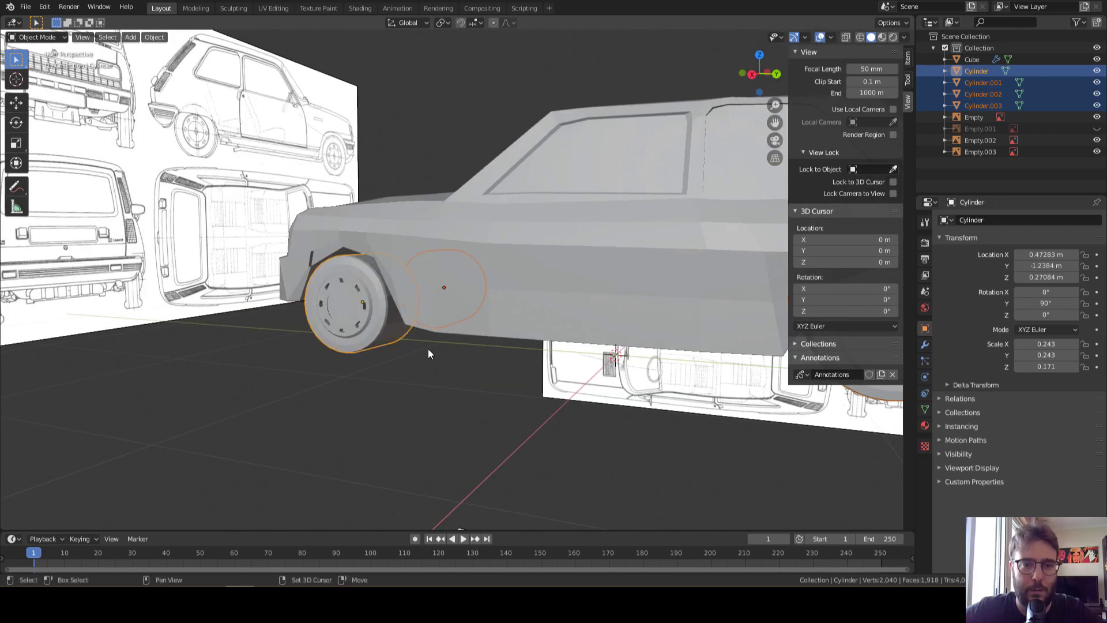
pyautogui.scroll(-3, 511, 356)
pyautogui.moveTo(512, 356)
pyautogui.mouseDown(button='middle')
pyautogui.moveTo(637, 388)
pyautogui.moveTo(630, 313)
pyautogui.mouseUp(button='middle')
pyautogui.press('s')
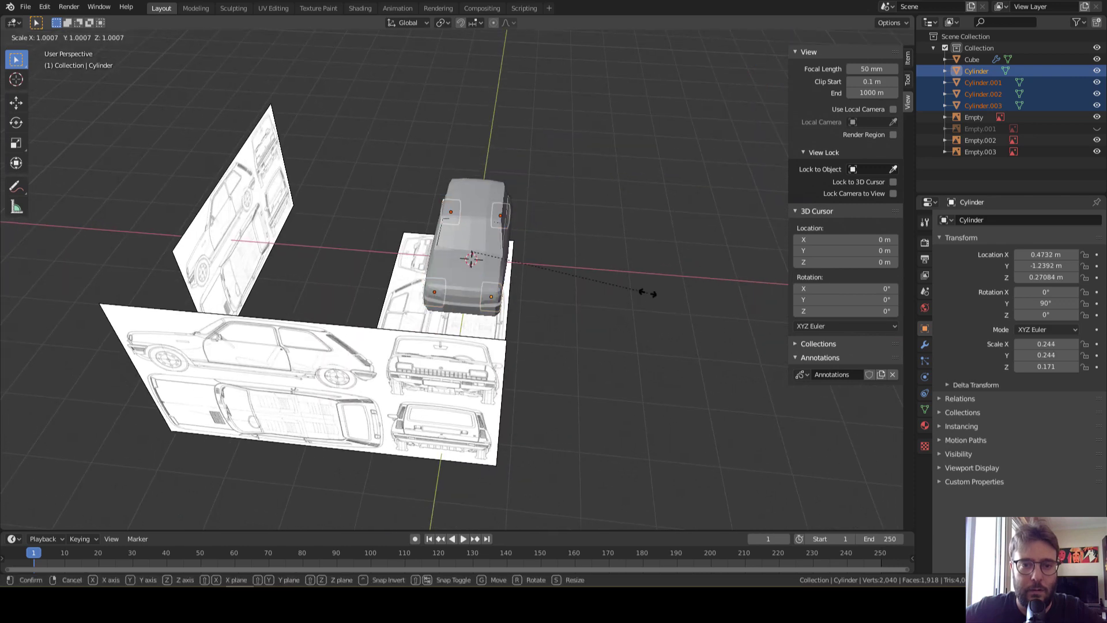
pyautogui.press('x')
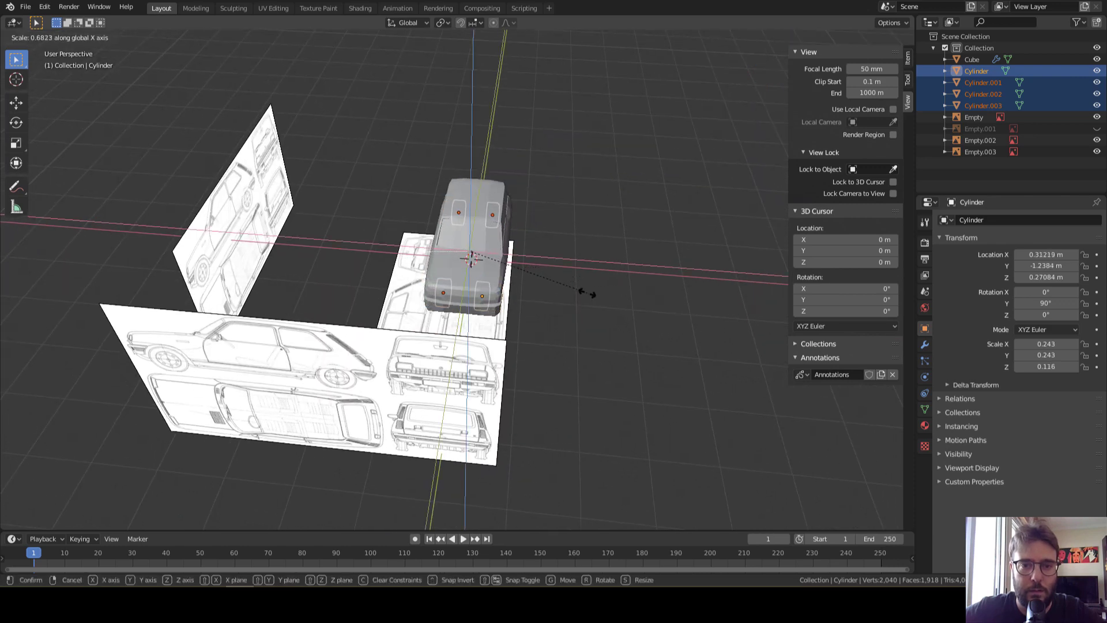
pyautogui.click(584, 293)
# Shift one side's pair of wheels sideways along X into the arches
pyautogui.moveTo(584, 293)
pyautogui.mouseDown(button='middle')
pyautogui.moveTo(553, 229)
pyautogui.moveTo(439, 202)
pyautogui.moveTo(468, 146)
pyautogui.moveTo(478, 148)
pyautogui.mouseUp(button='middle')
pyautogui.click(484, 253)
pyautogui.scroll(3, 484, 253)
pyautogui.scroll(2, 484, 253)
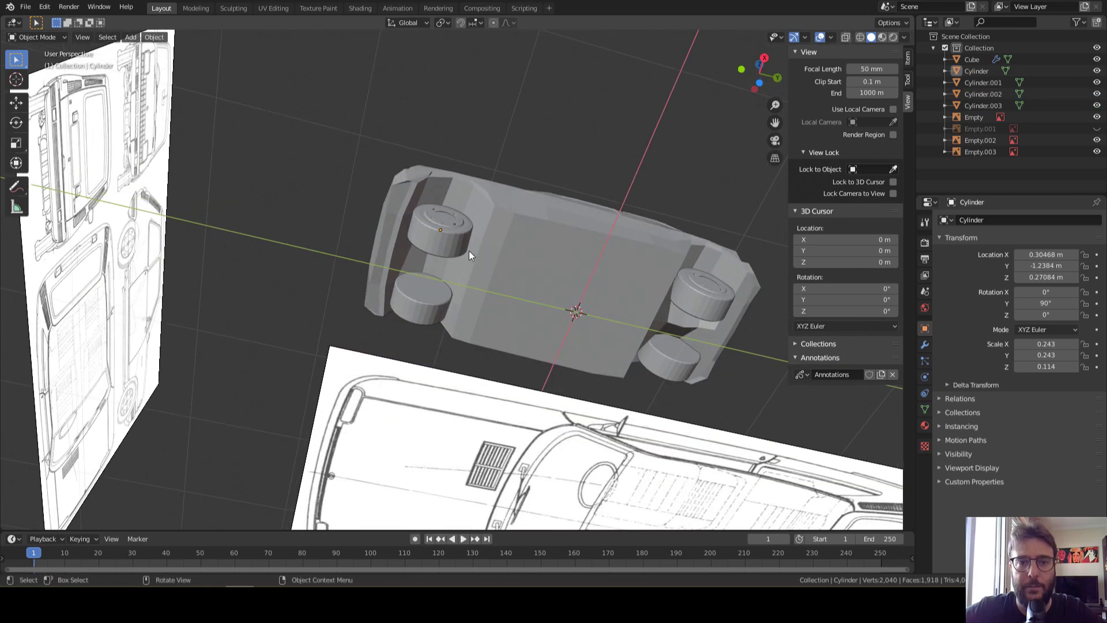
pyautogui.keyDown('shift'); pyautogui.click(717, 313); pyautogui.keyUp('shift')
pyautogui.press('g')
pyautogui.press('x')
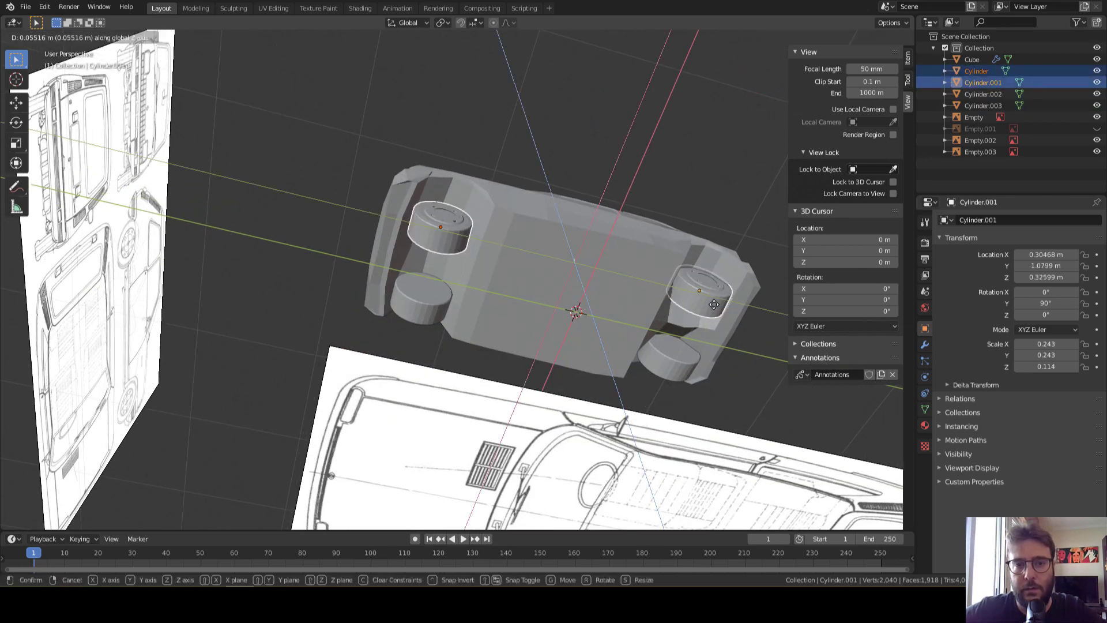
pyautogui.click(718, 292)
# Move the far-side wheel pair -0.209 m along X so it sits flush
pyautogui.click(421, 298)
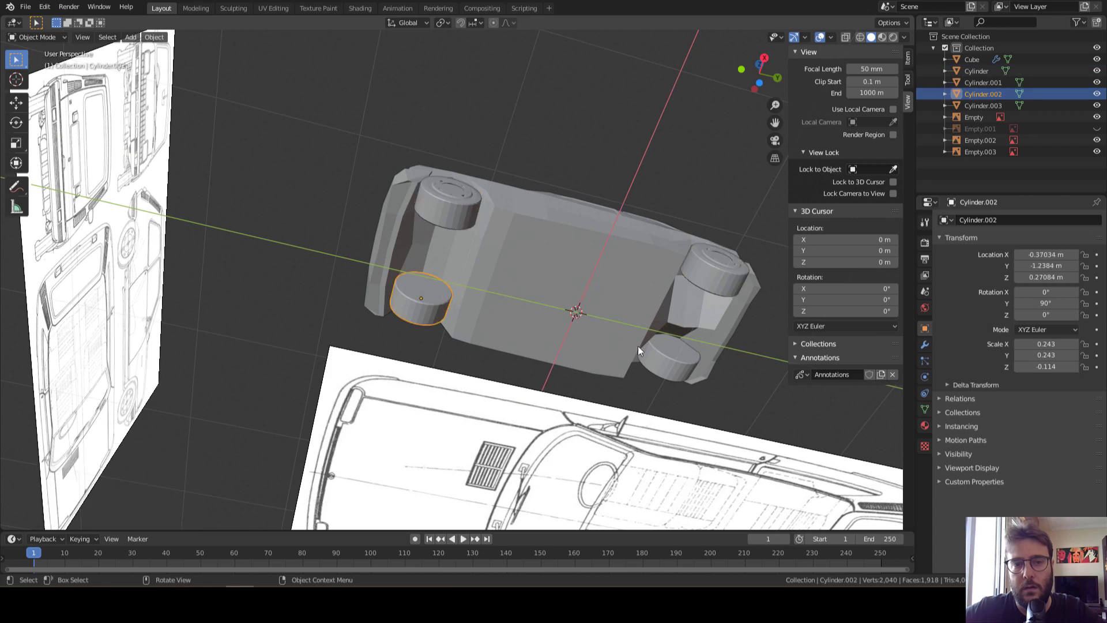
pyautogui.keyDown('shift'); pyautogui.click(660, 354); pyautogui.keyUp('shift')
pyautogui.press('g')
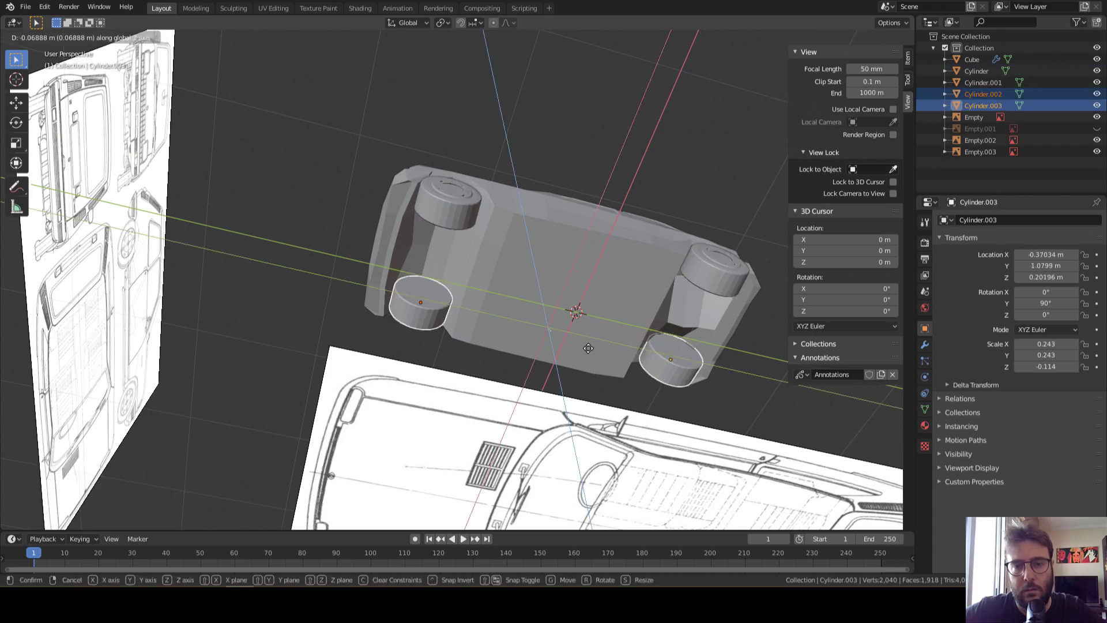
pyautogui.press('x')
pyautogui.click(576, 363)
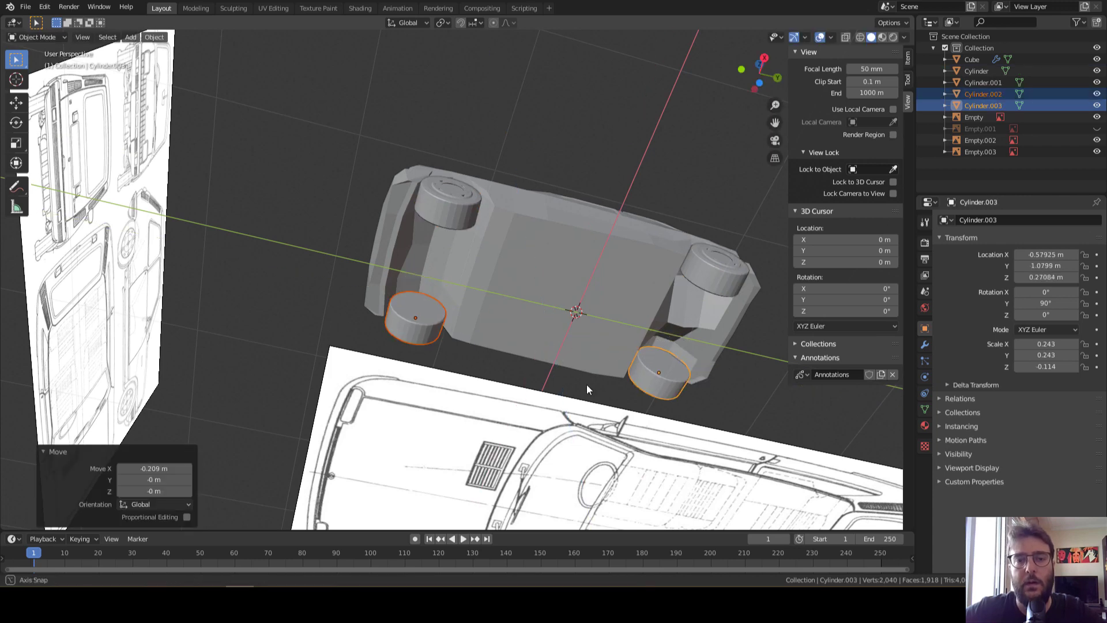
pyautogui.moveTo(586, 384)
pyautogui.mouseDown(button='middle')
pyautogui.moveTo(466, 355)
pyautogui.moveTo(407, 287)
pyautogui.moveTo(689, 273)
pyautogui.moveTo(599, 281)
pyautogui.moveTo(646, 293)
pyautogui.moveTo(505, 337)
pyautogui.moveTo(640, 299)
pyautogui.moveTo(579, 294)
pyautogui.moveTo(514, 310)
pyautogui.moveTo(275, 299)
pyautogui.moveTo(304, 320)
pyautogui.moveTo(664, 303)
pyautogui.mouseUp(button='middle')
pyautogui.hotkey('alt', 'a')
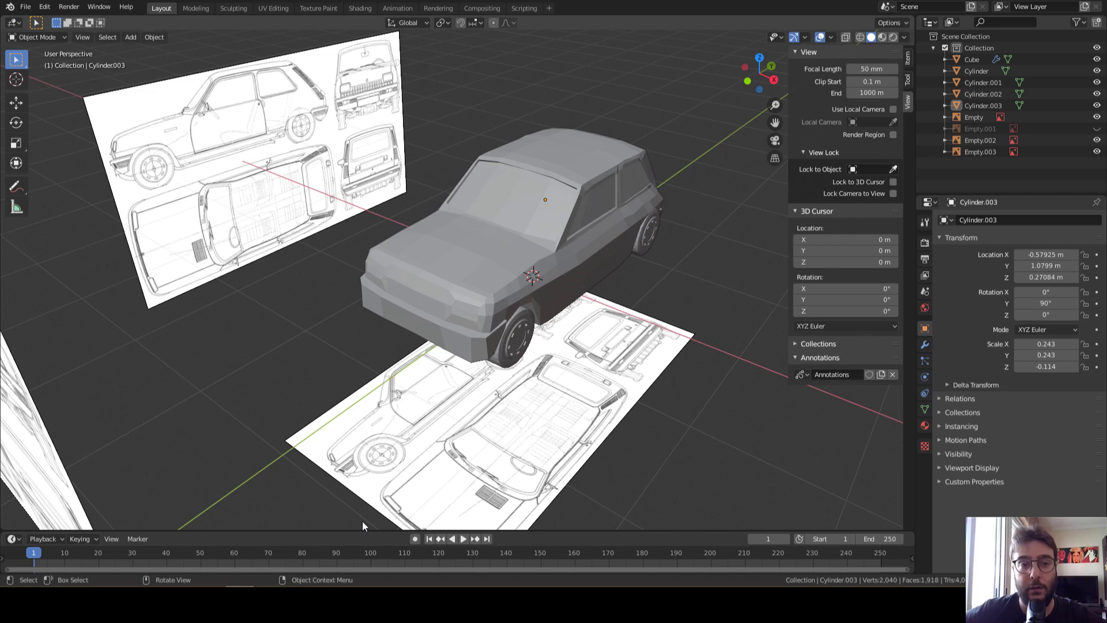
pyautogui.scroll(-3, 444, 280)
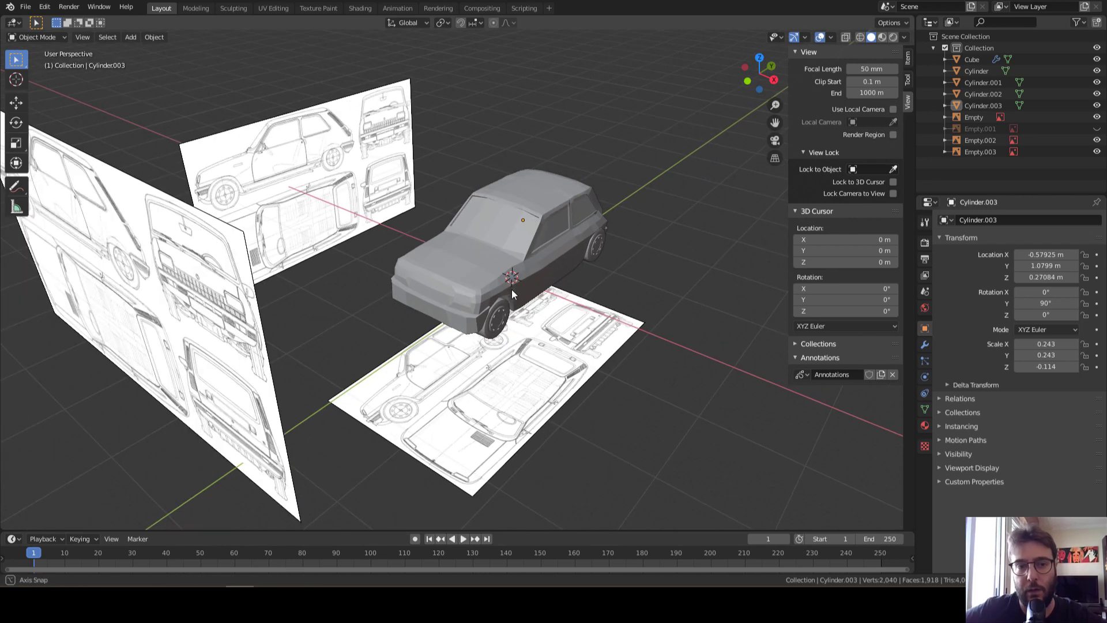
pyautogui.moveTo(444, 280); pyautogui.dragTo(515, 297, button='middle')
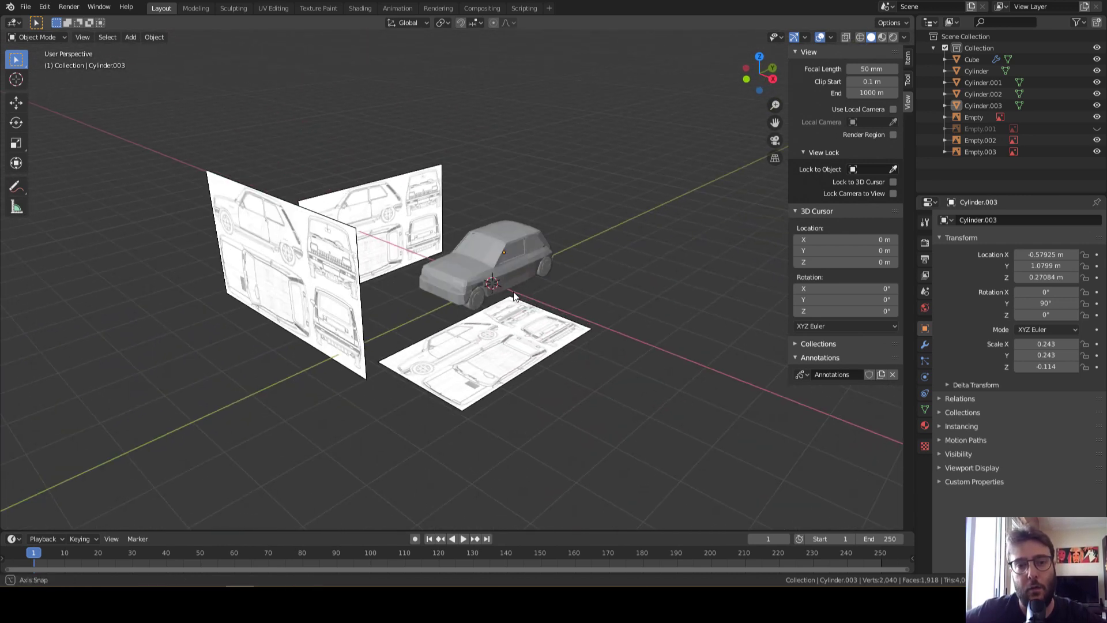